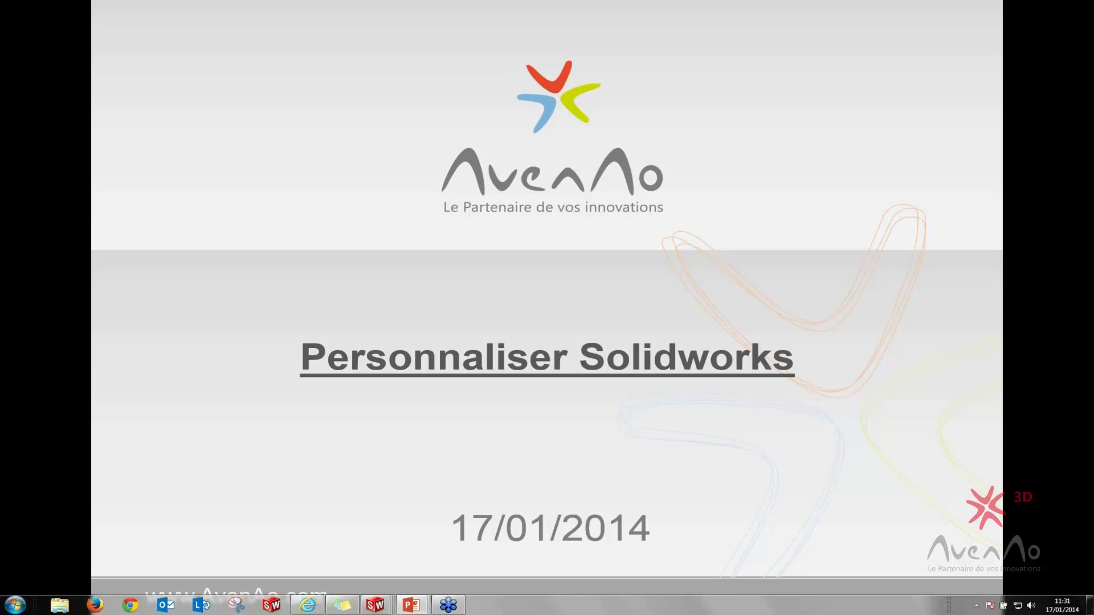
Advance the slideshow past the title and presenter slides to the six-topic Agenda slide
click(319, 311)
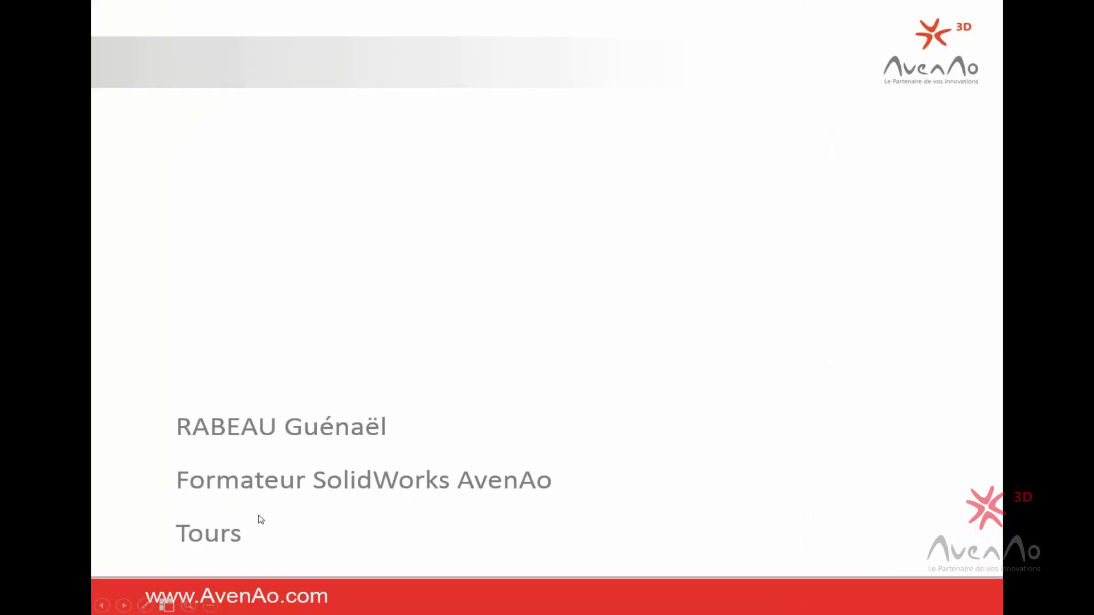
click(542, 360)
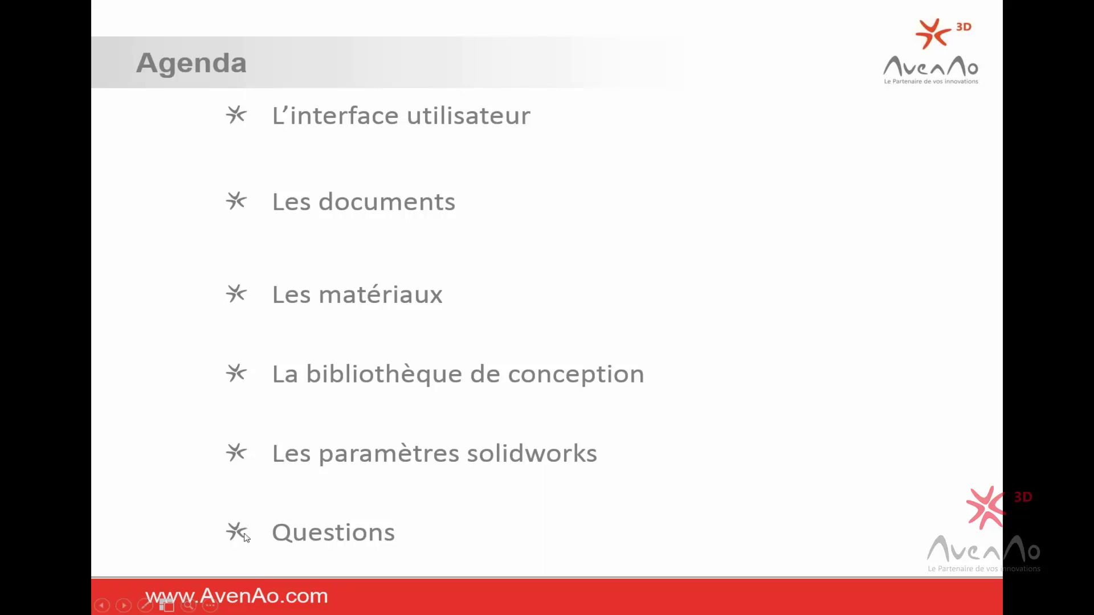
Advance to the 'L'interface utilisateur' slide listing shortcut buttons, keyboard shortcuts, S key and right-click
click(553, 285)
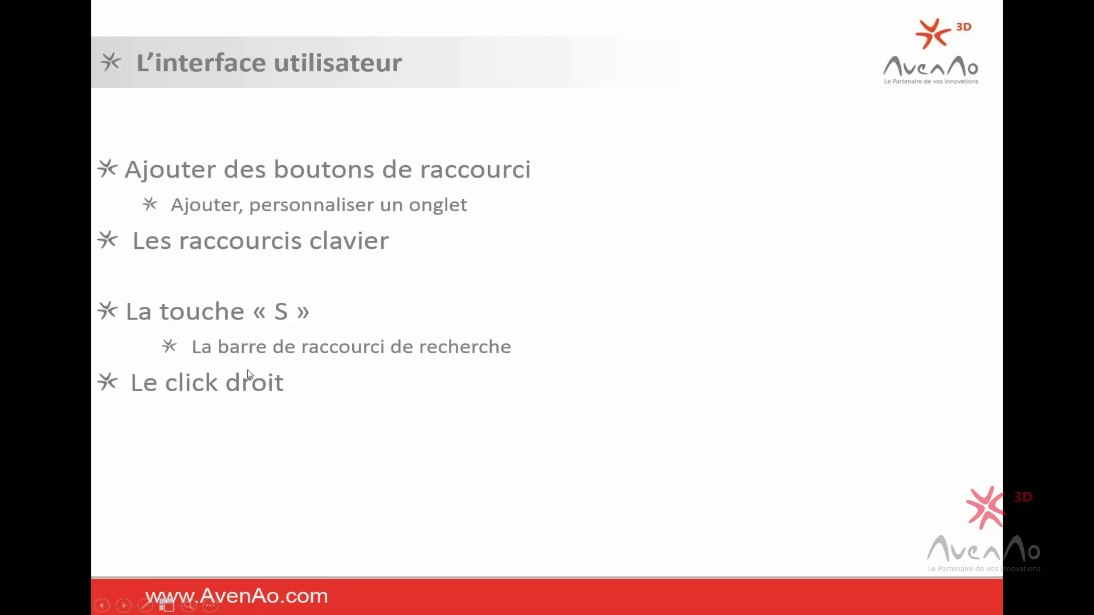
Reveal the toolbar-menu and Personnaliser dialog screenshots, then bring up the Flip 3D window switcher
click(333, 326)
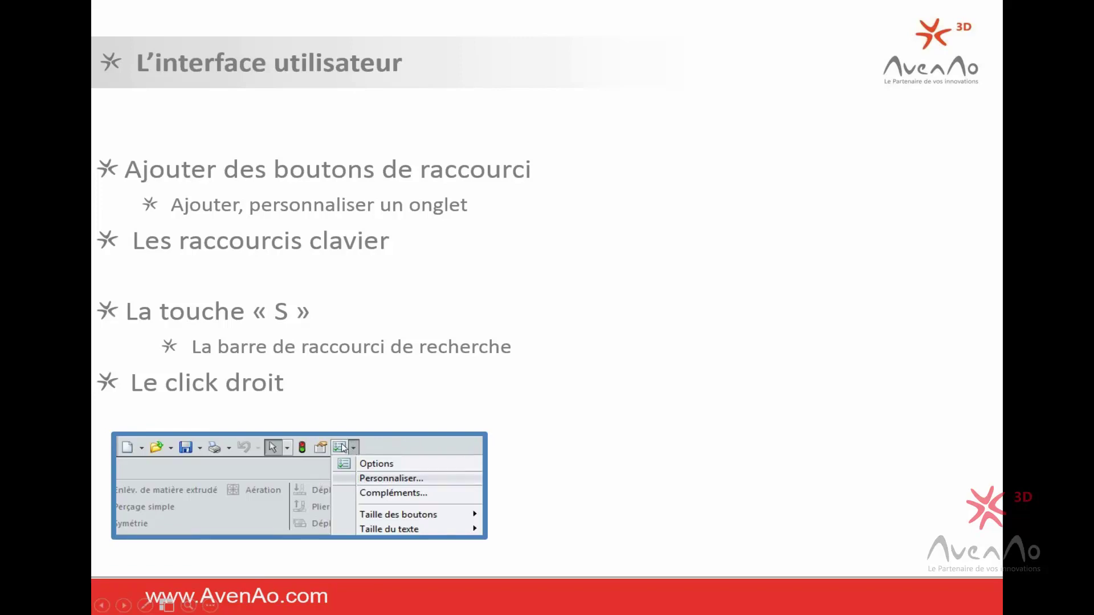
click(397, 483)
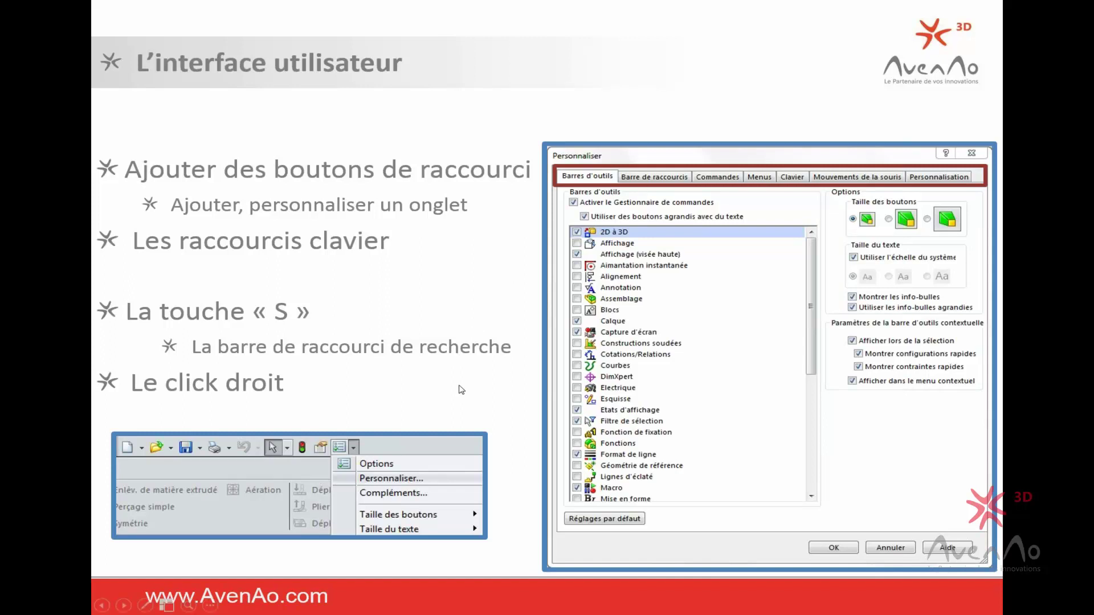
key(super+Tab)
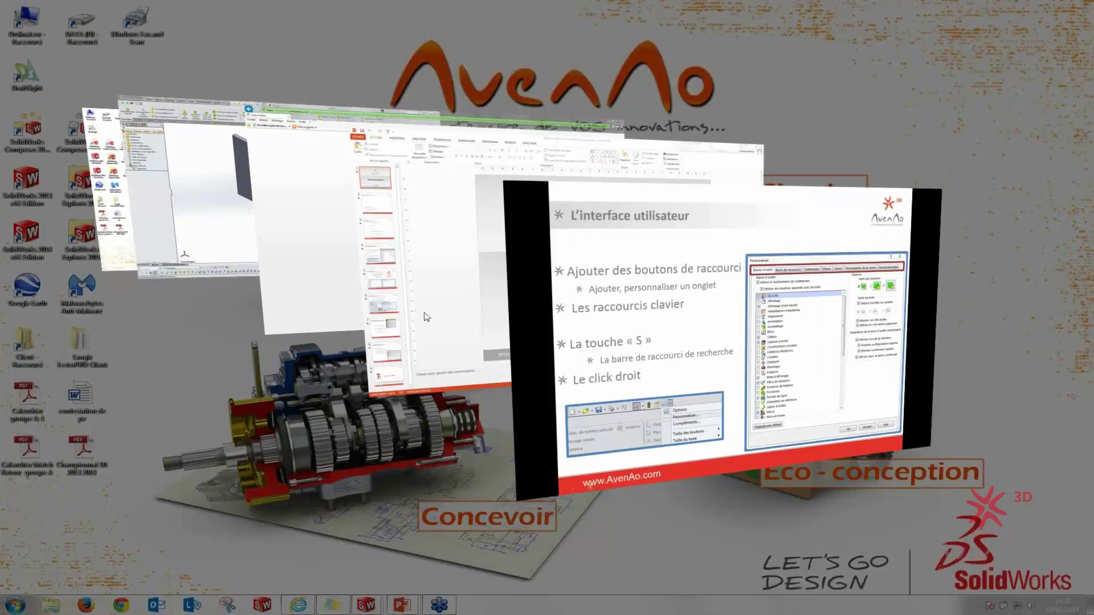
Bring SolidWorks to the front and open Personnaliser… from the Options menu
click(424, 317)
key(super+Tab)
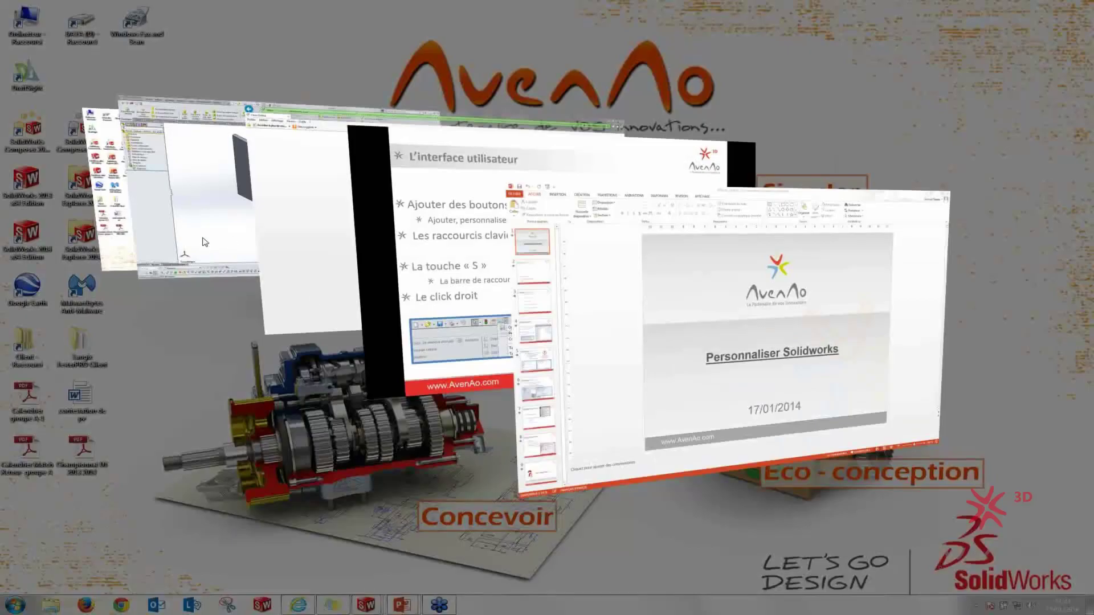
click(204, 245)
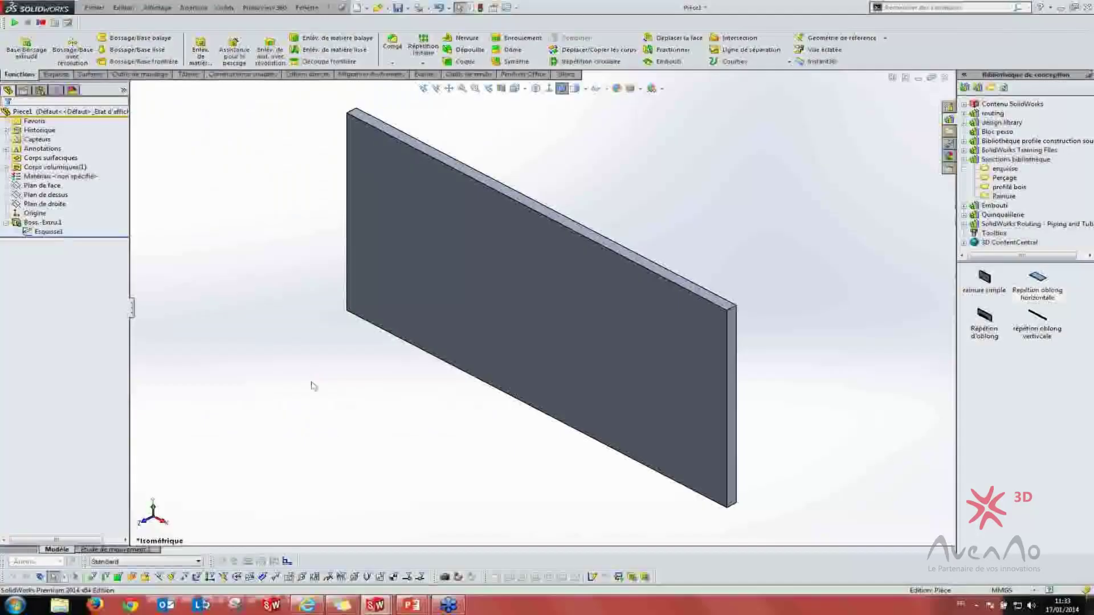
click(517, 7)
click(544, 30)
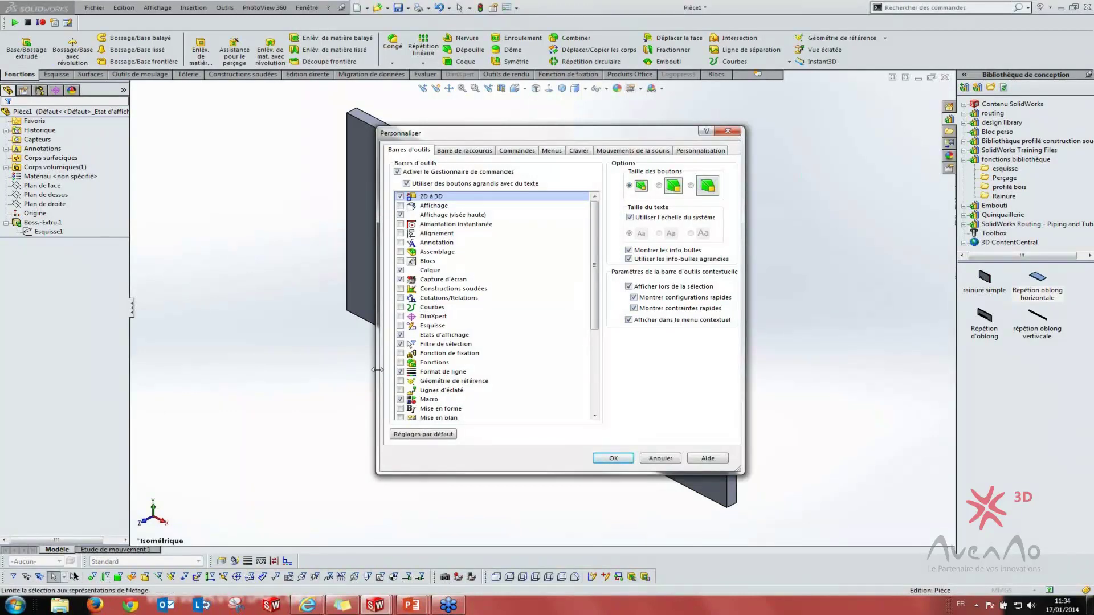
Tick the Capture d'écran toolbar on the Barres d'outils list, with 2D à 3D also selected
click(400, 280)
click(400, 279)
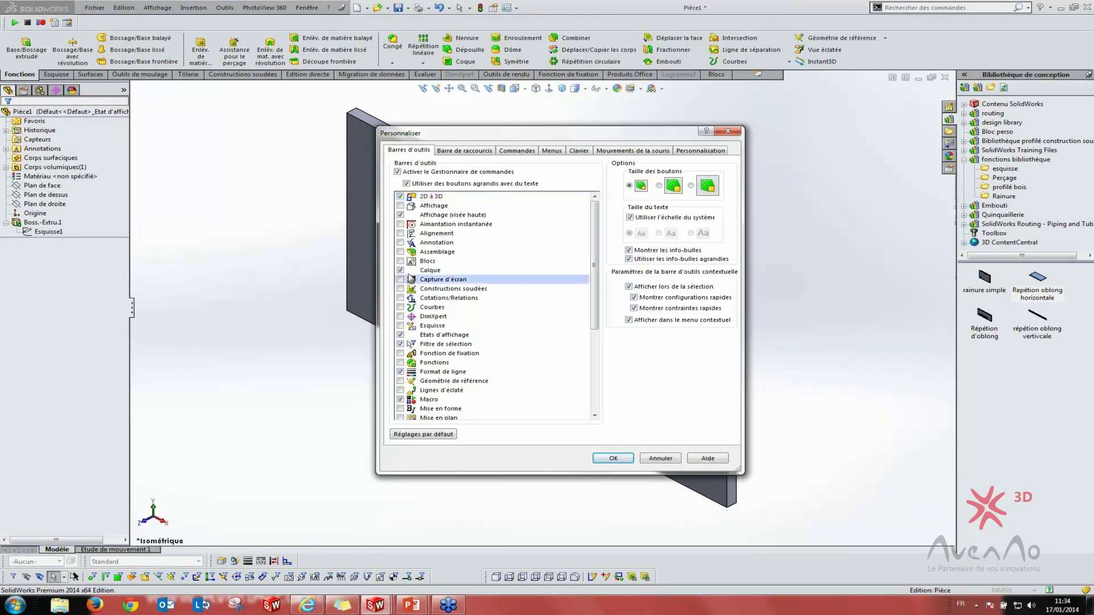
click(401, 279)
click(400, 196)
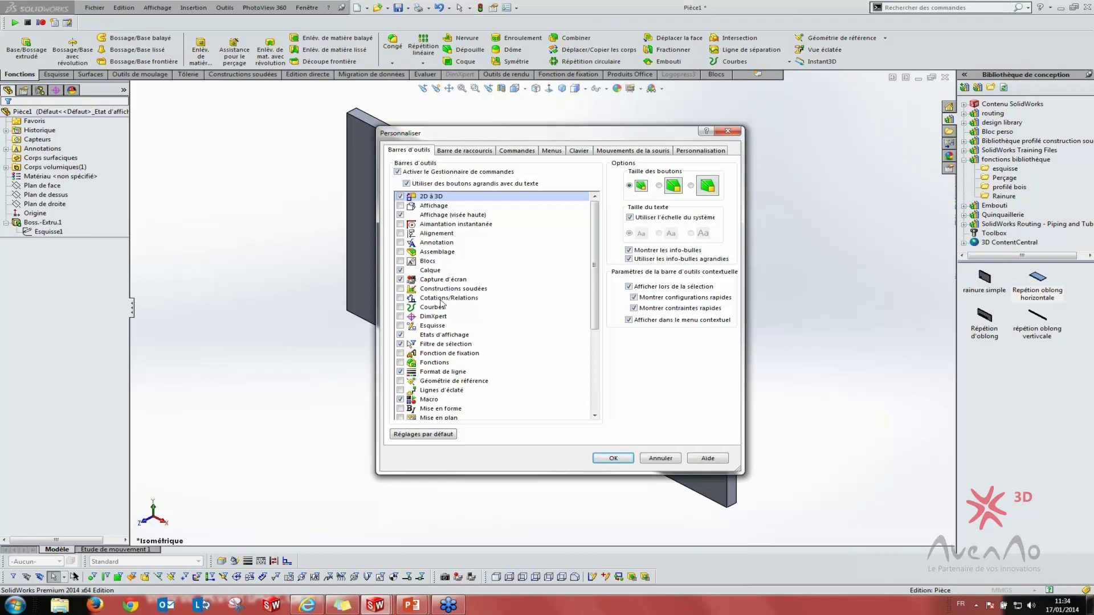
Show the shortcut bar with the S key and reopen Personnaliser on its Barre de raccourcis tab
click(467, 152)
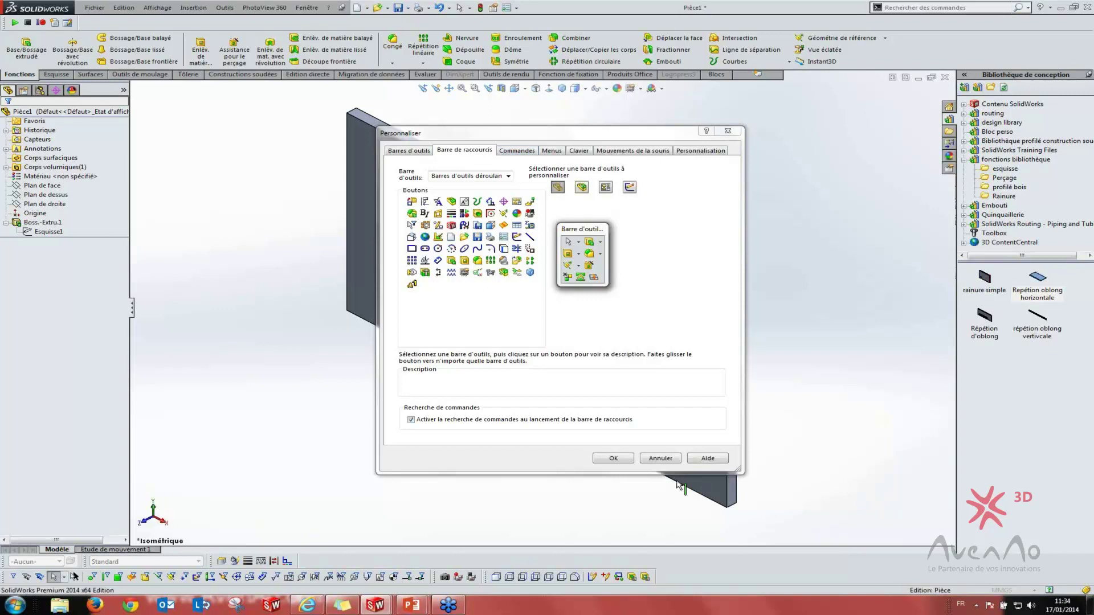
click(649, 459)
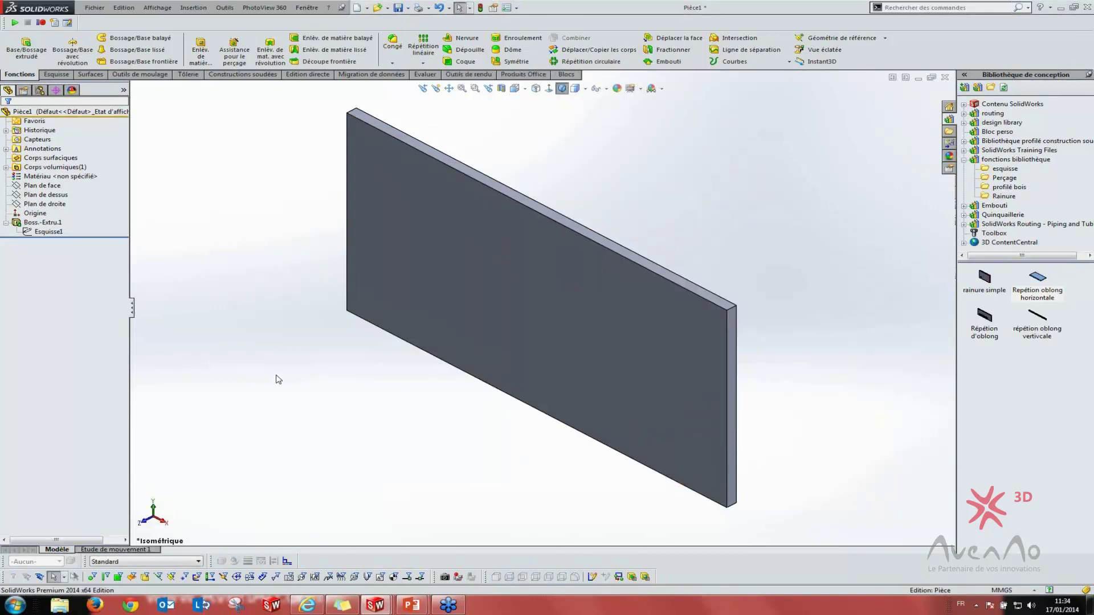
key(s)
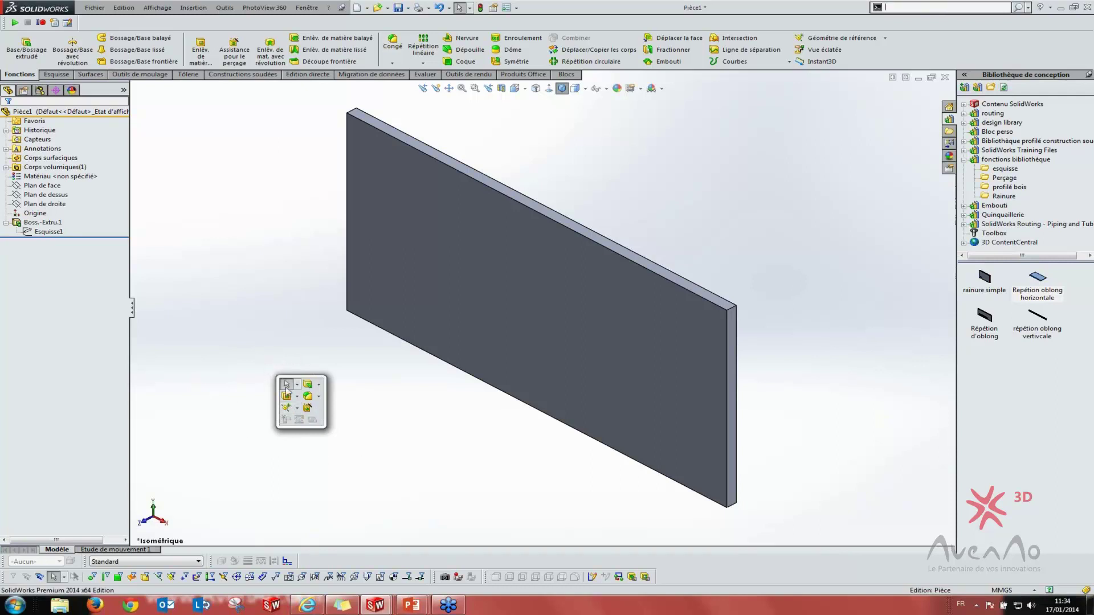
right_click(320, 412)
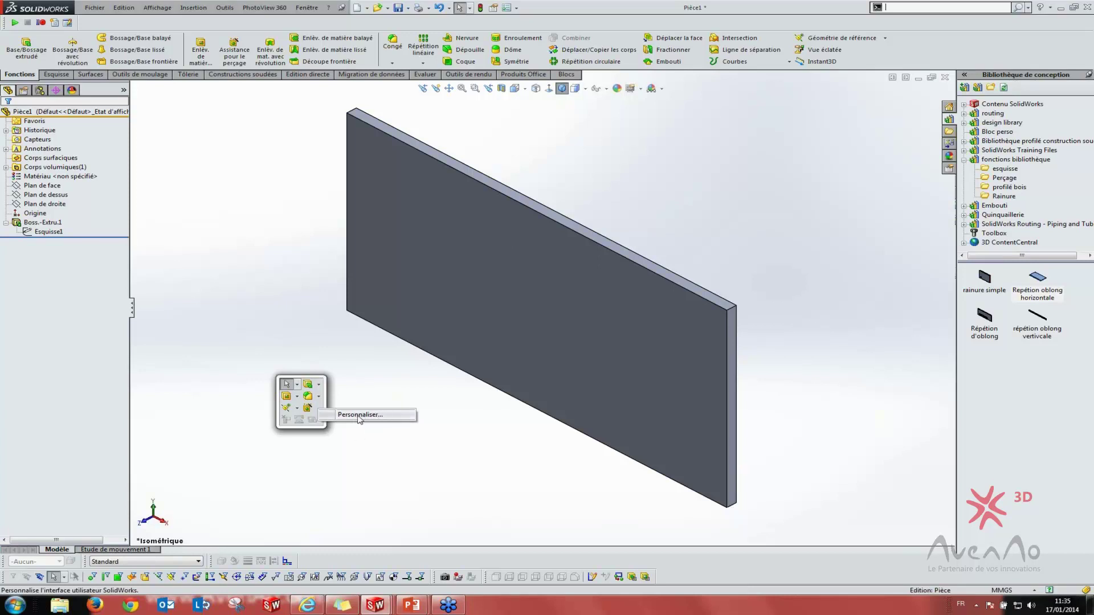
click(359, 415)
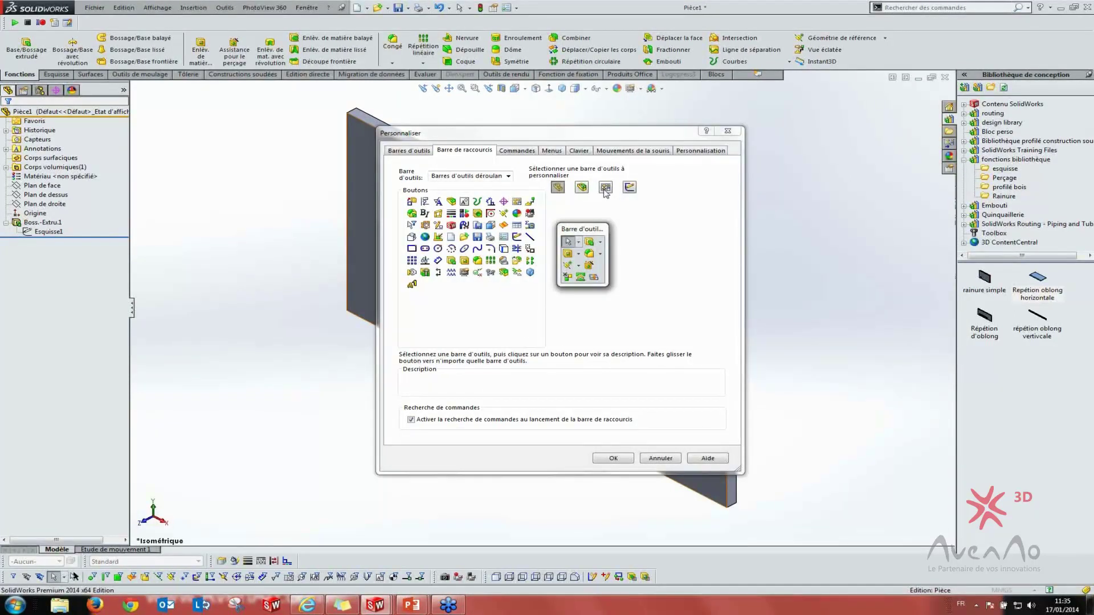
Preview the shortcut bars for the part, sketch and drawing document types
click(579, 188)
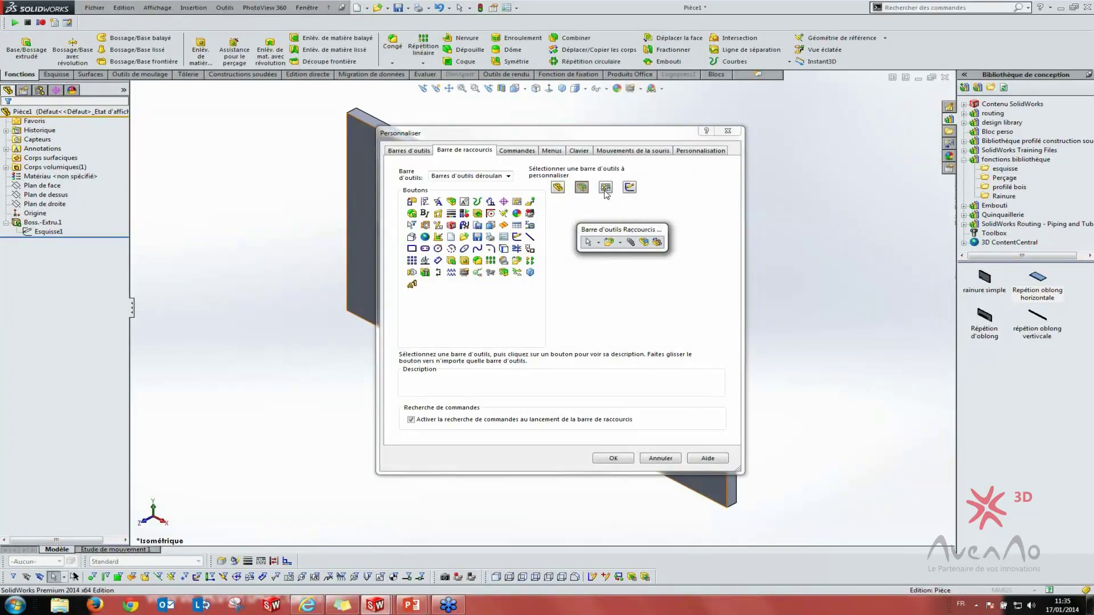
click(557, 190)
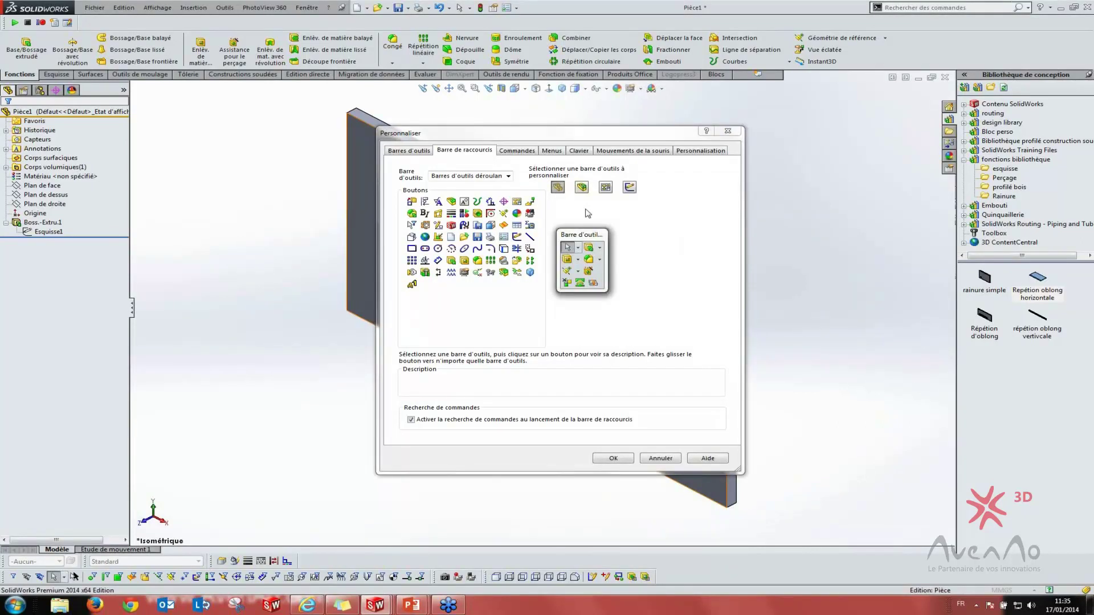
click(631, 188)
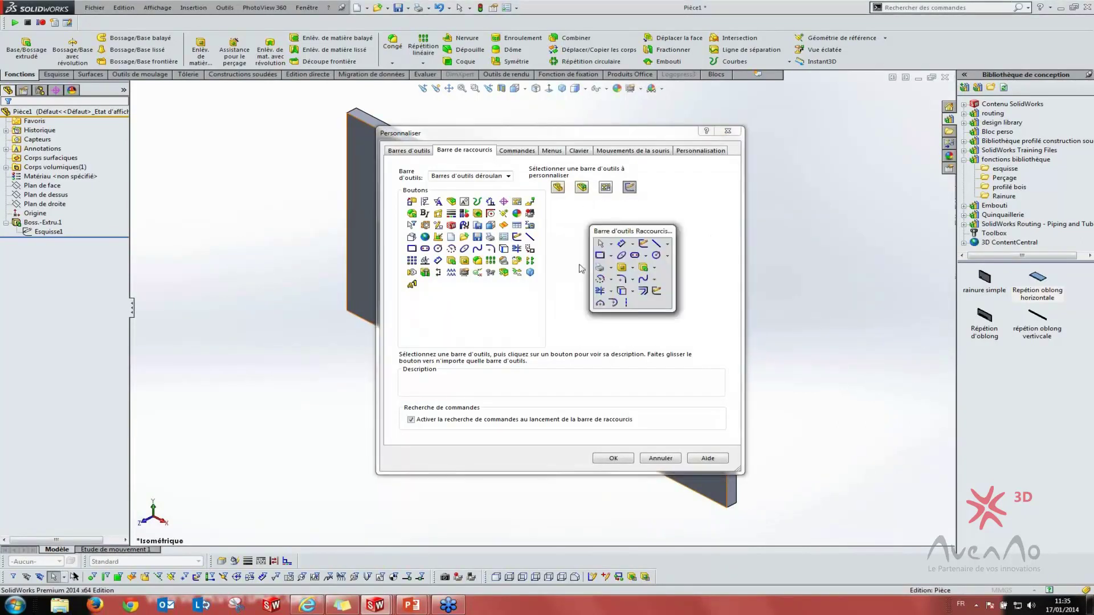
click(581, 188)
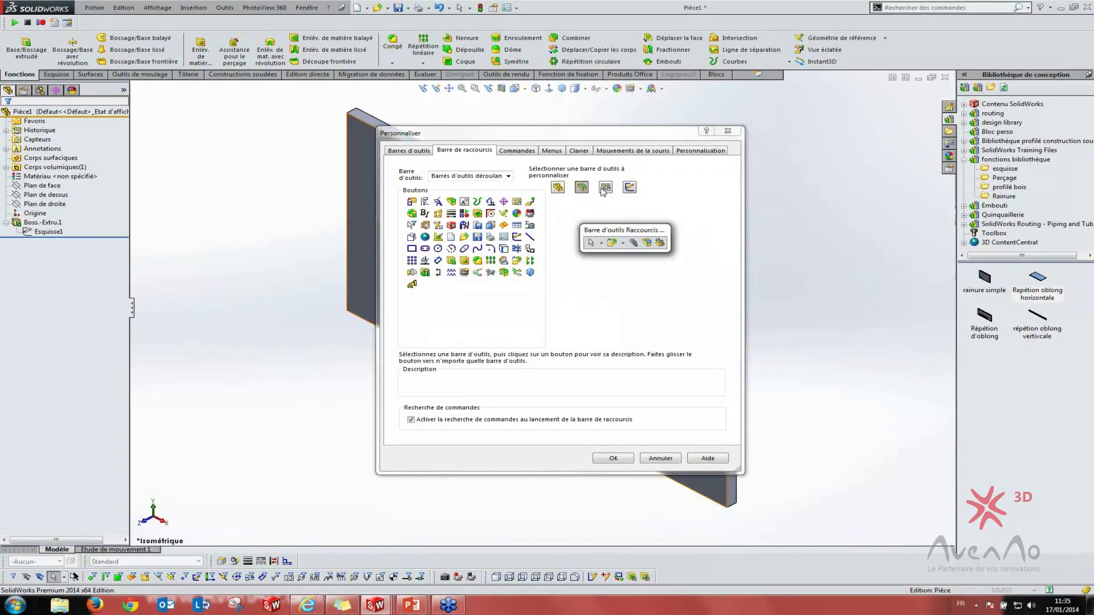
click(605, 188)
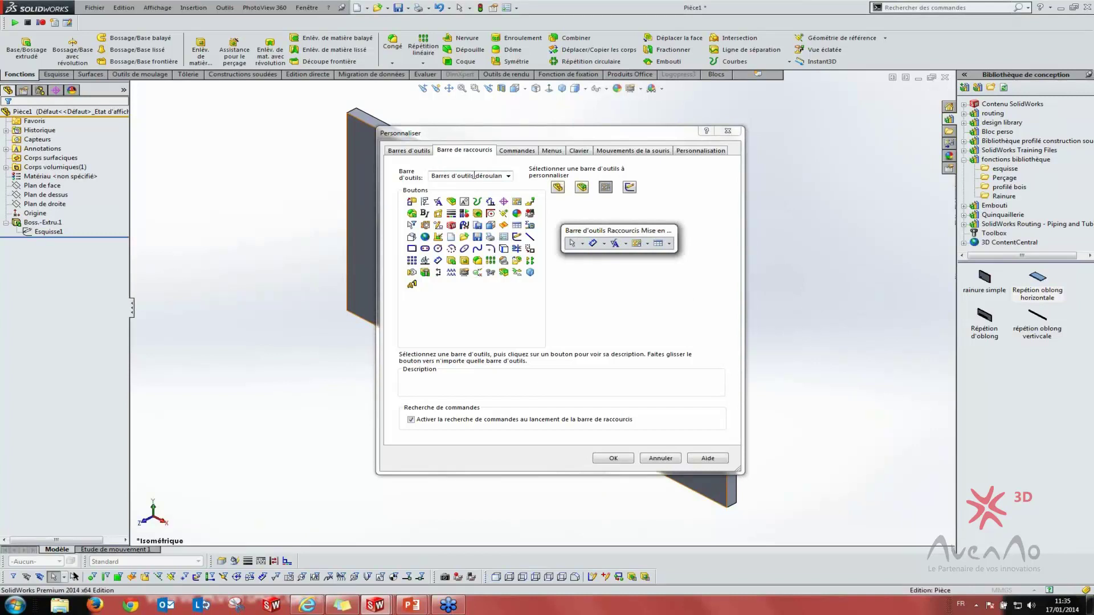
Choose Esquisse in the Barre d'outils list to show its sketch buttons
click(508, 176)
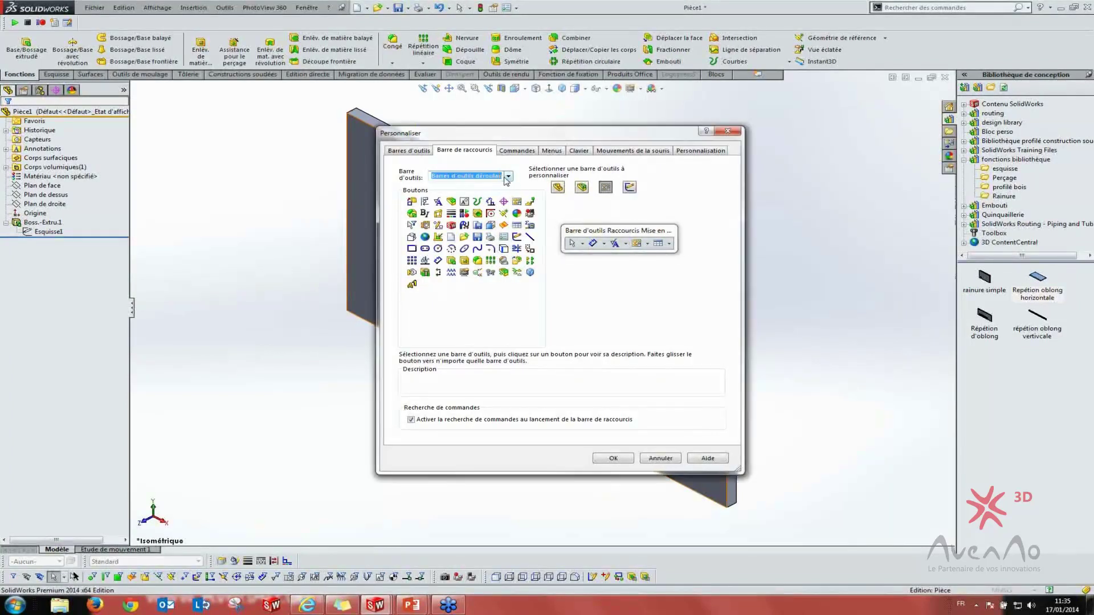
drag(508, 280, 504, 334)
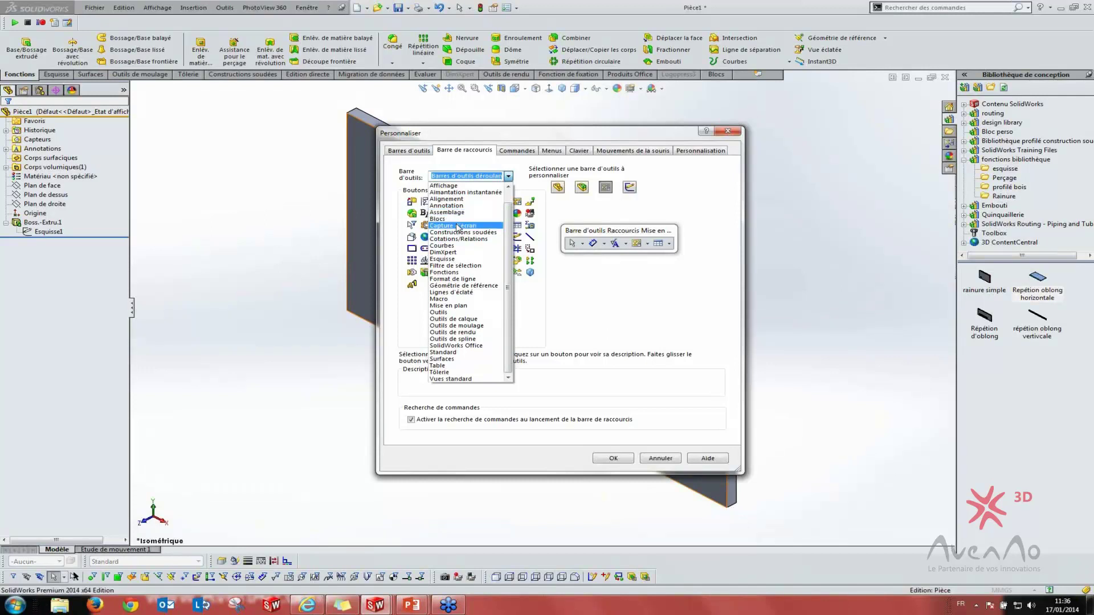
scroll(451, 194, up, 1)
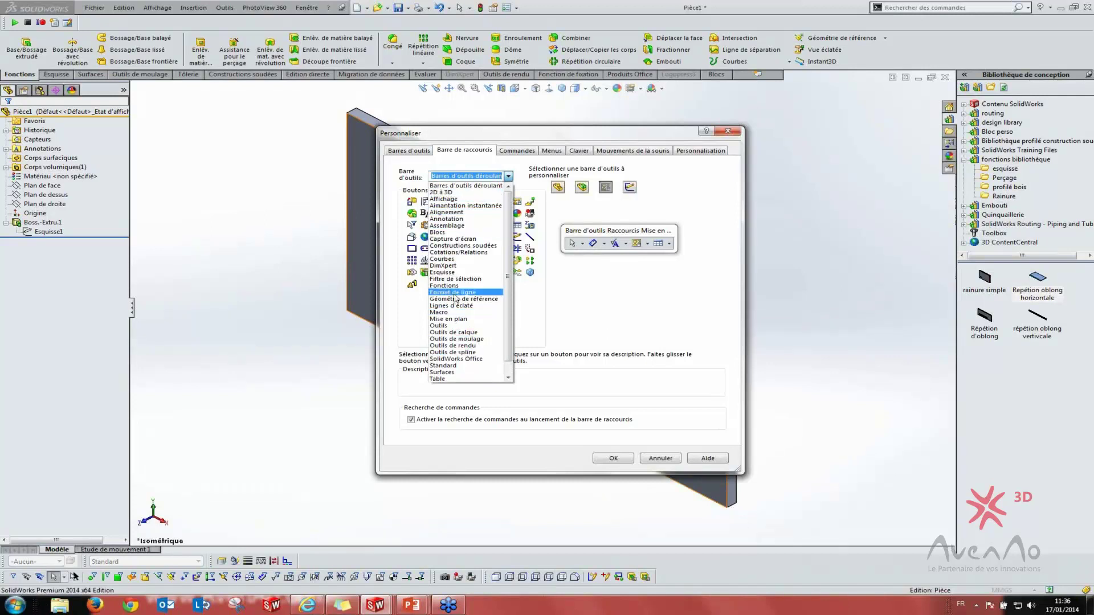
click(444, 273)
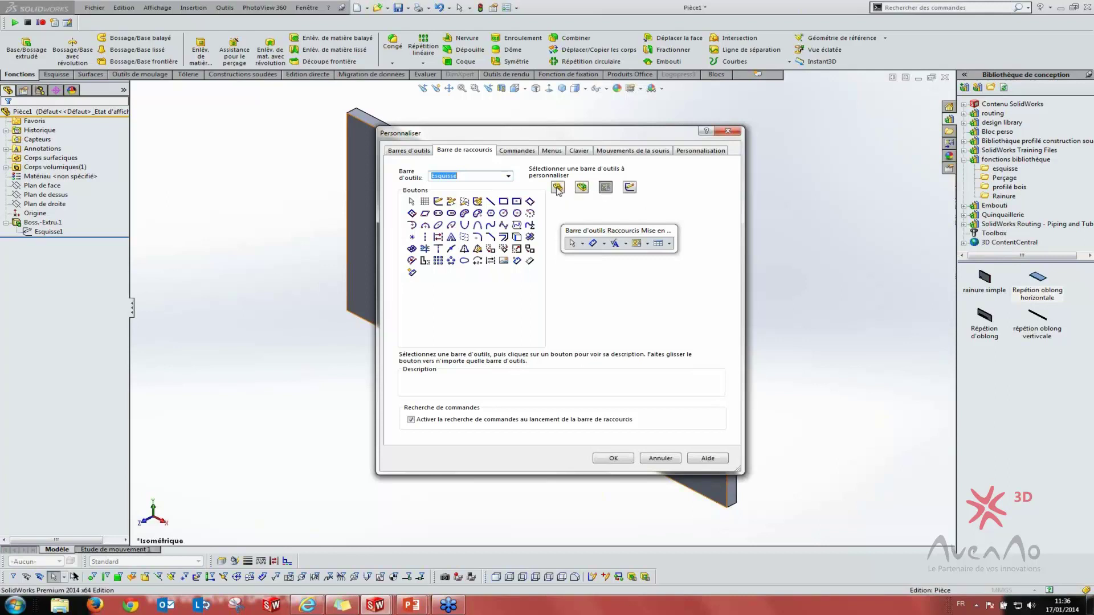
Add 'Esquisse un parallélogramme' to the sketch shortcut bar, then drag it back off
click(559, 190)
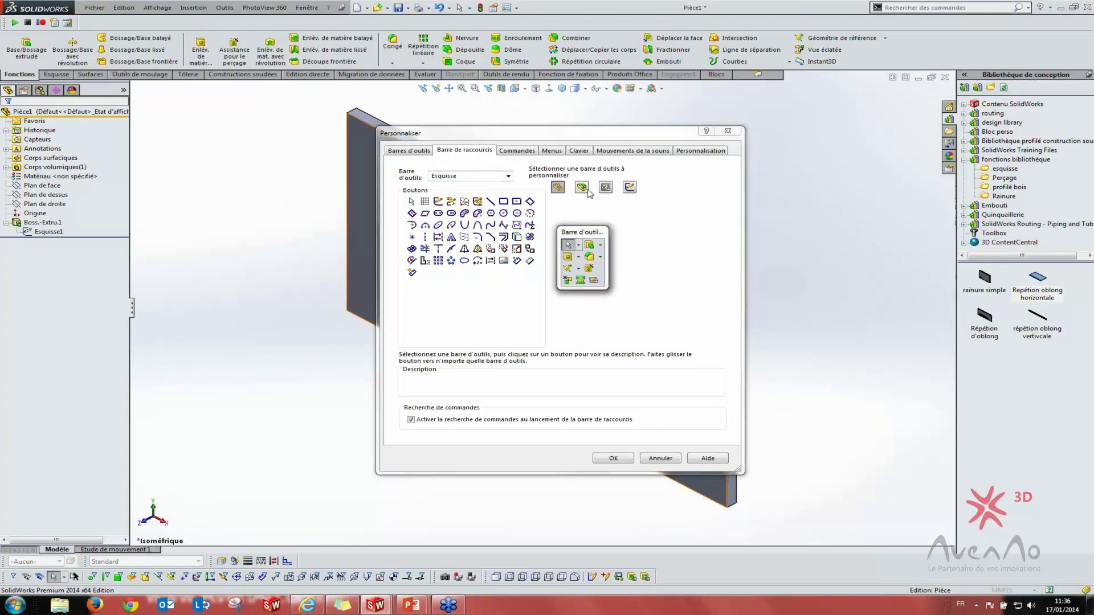
click(630, 188)
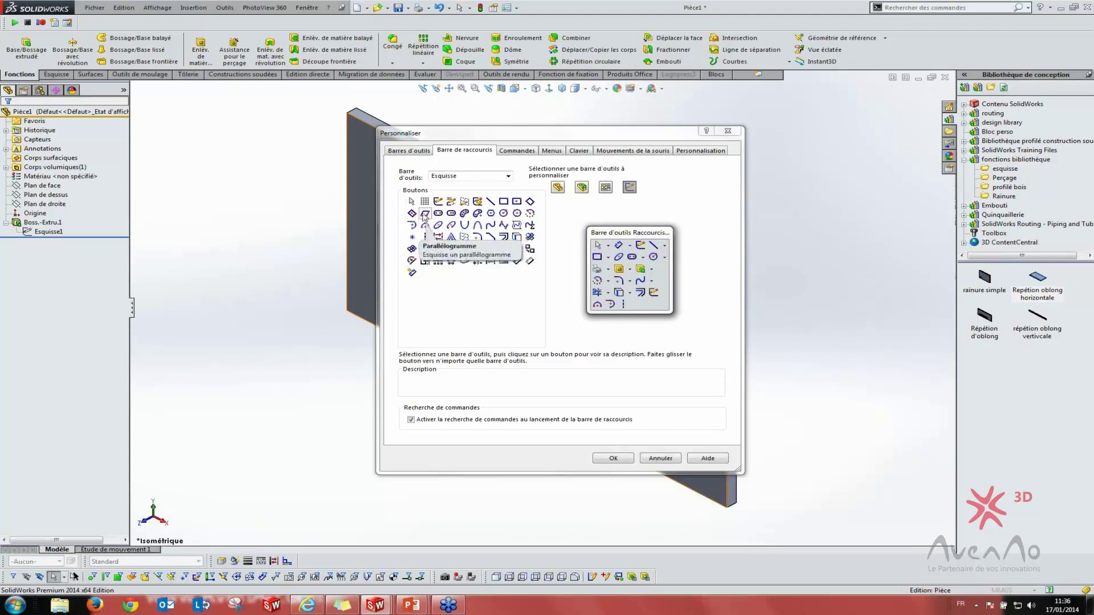
drag(425, 215, 637, 307)
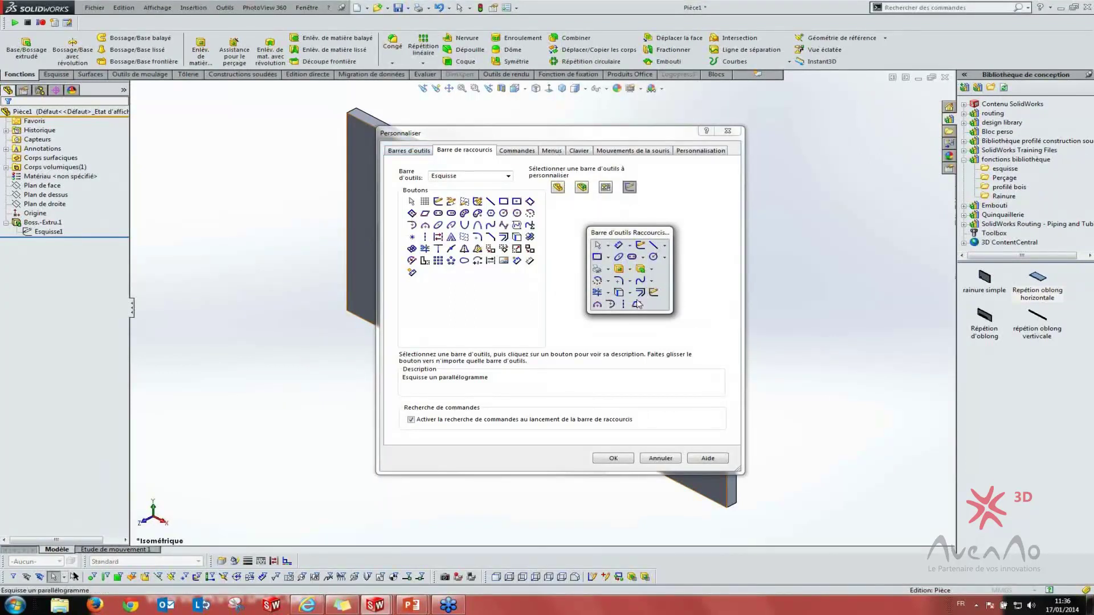
mouse_move(636, 309)
mouse_down()
mouse_move(782, 306)
mouse_move(797, 318)
mouse_up()
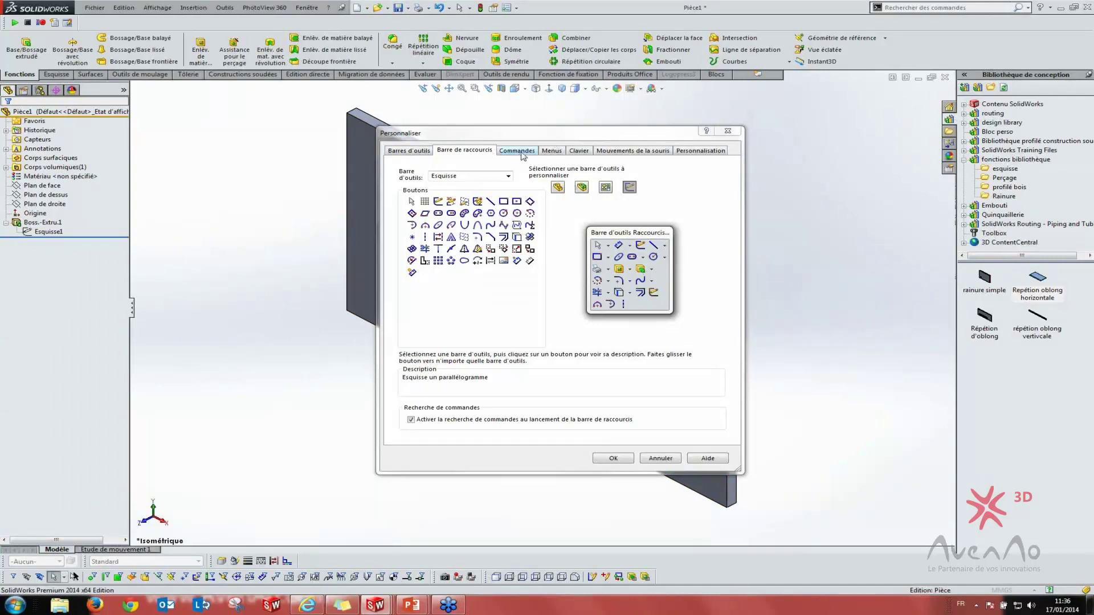
Show the Commandes tab's Blocs category with the CommandManager switched to Surfaces
click(522, 153)
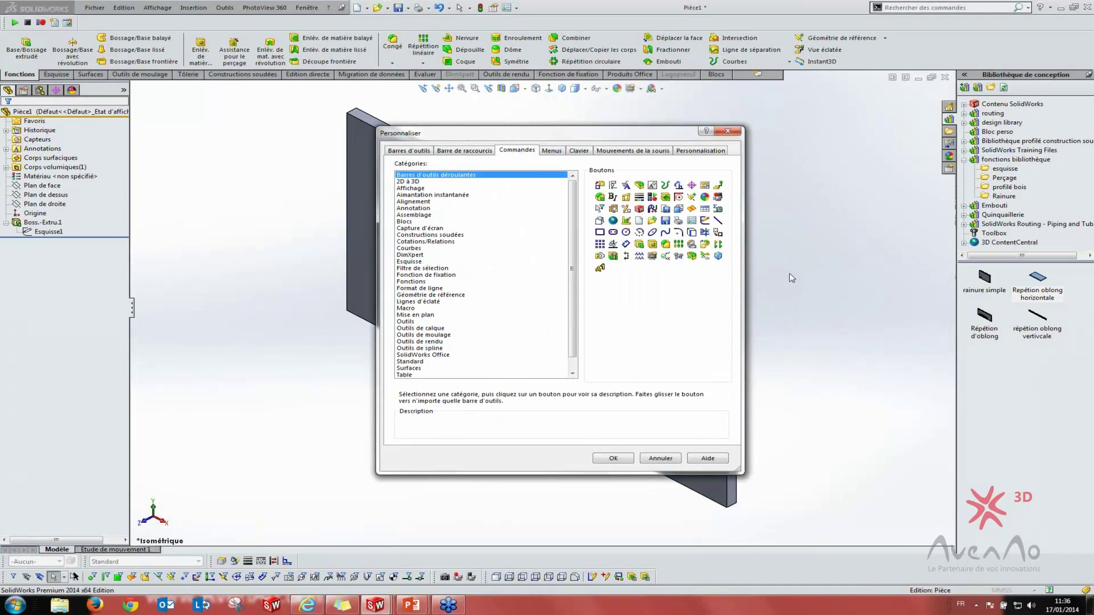
click(55, 75)
click(91, 74)
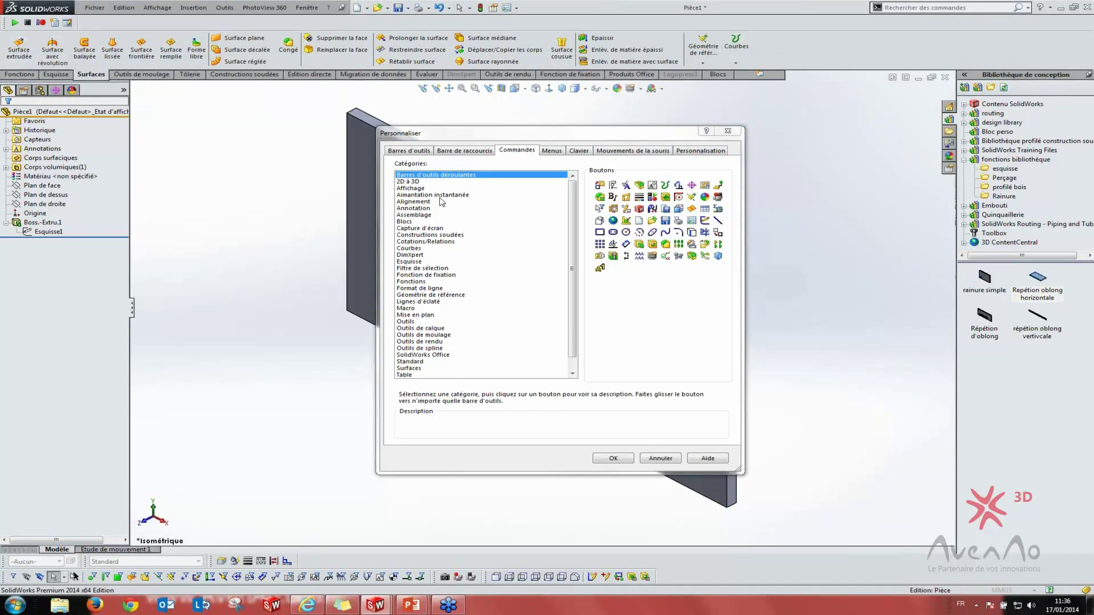
scroll(567, 245, down, 1)
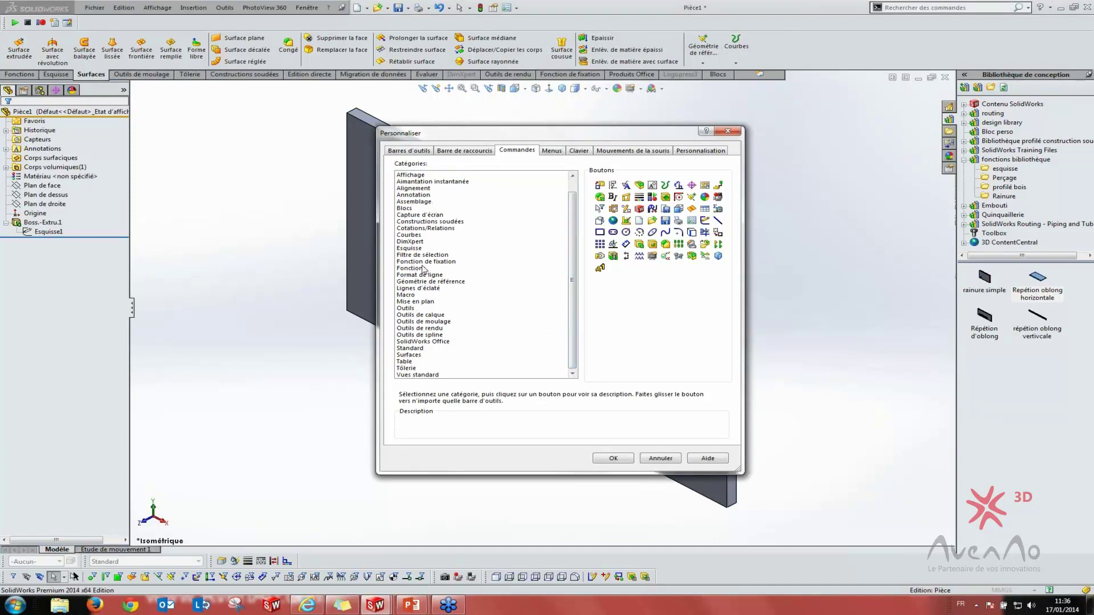
click(409, 209)
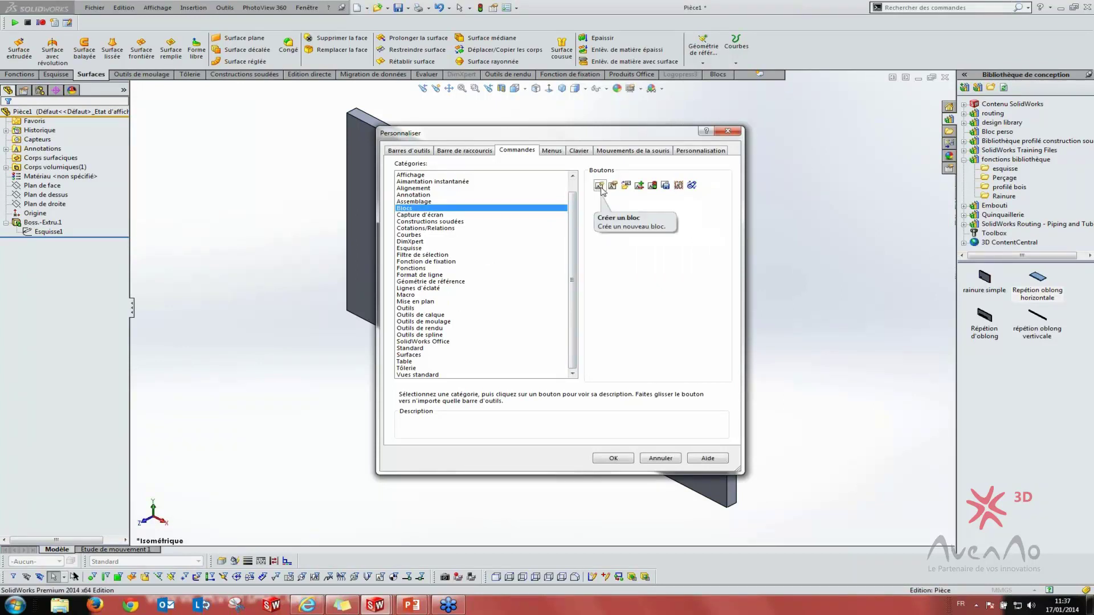
Place Créer un bloc on the Surfaces tab, then drag it back off
drag(600, 186, 410, 98)
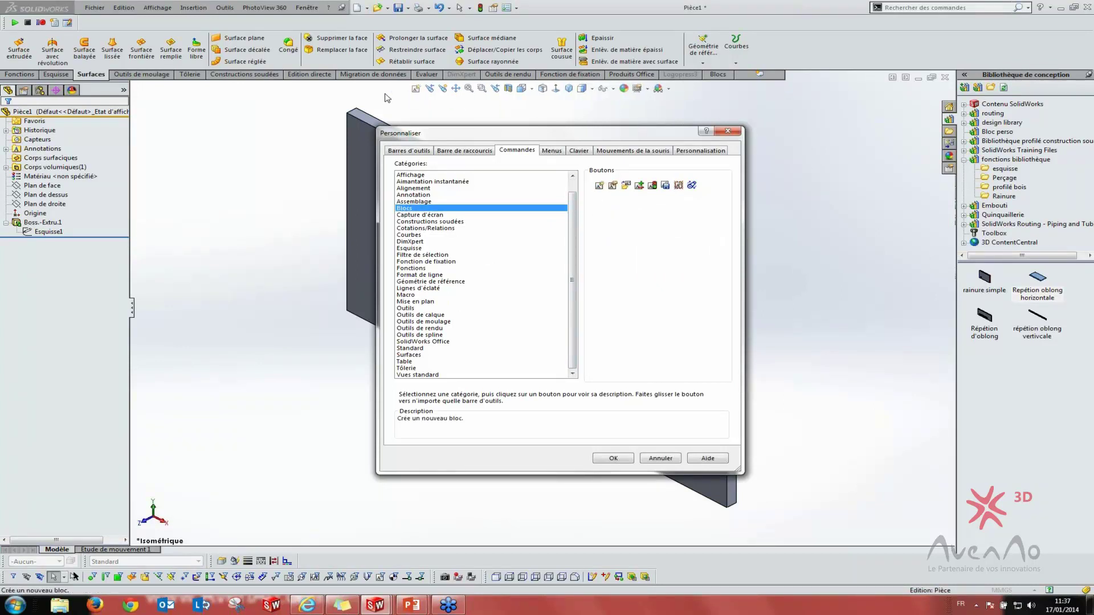
drag(599, 186, 795, 51)
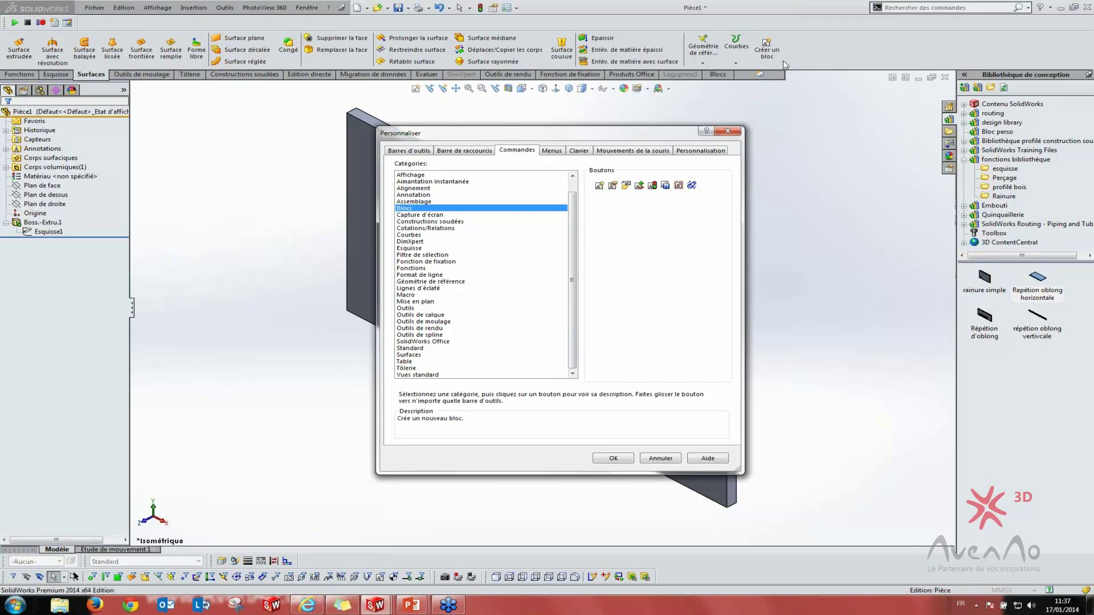
drag(767, 48, 823, 159)
drag(821, 155, 821, 157)
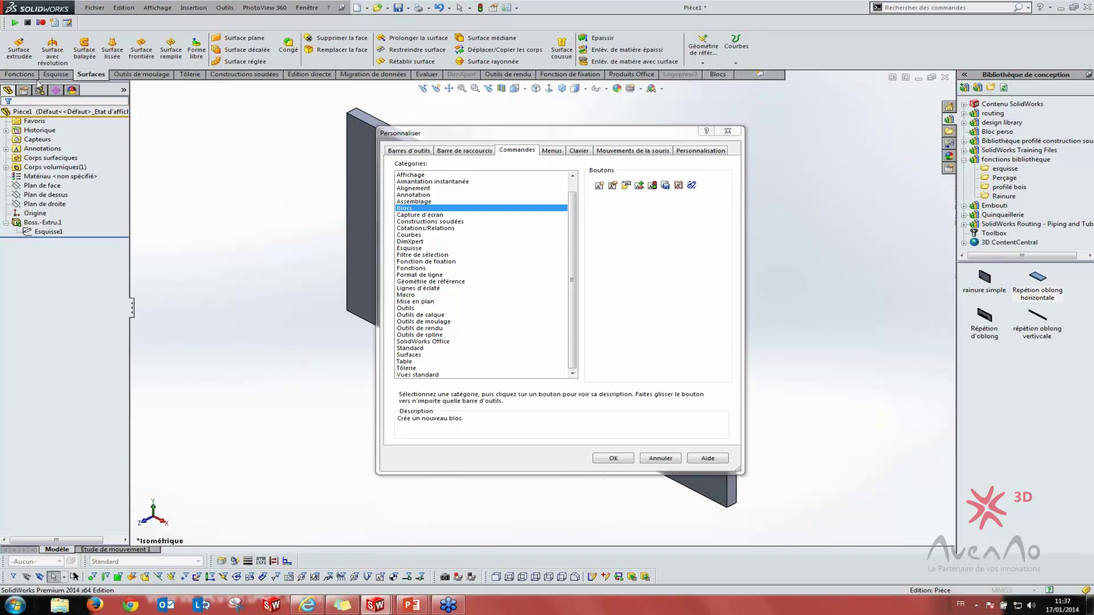
Add a Courbes CommandManager tab and list the Cotations/Relations commands
right_click(761, 78)
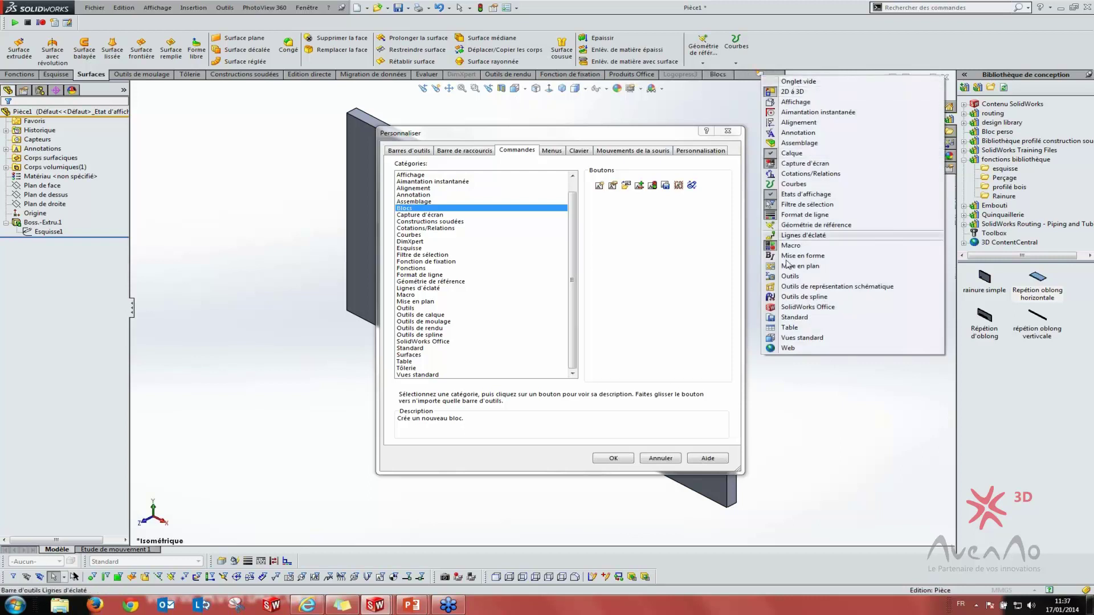
click(792, 184)
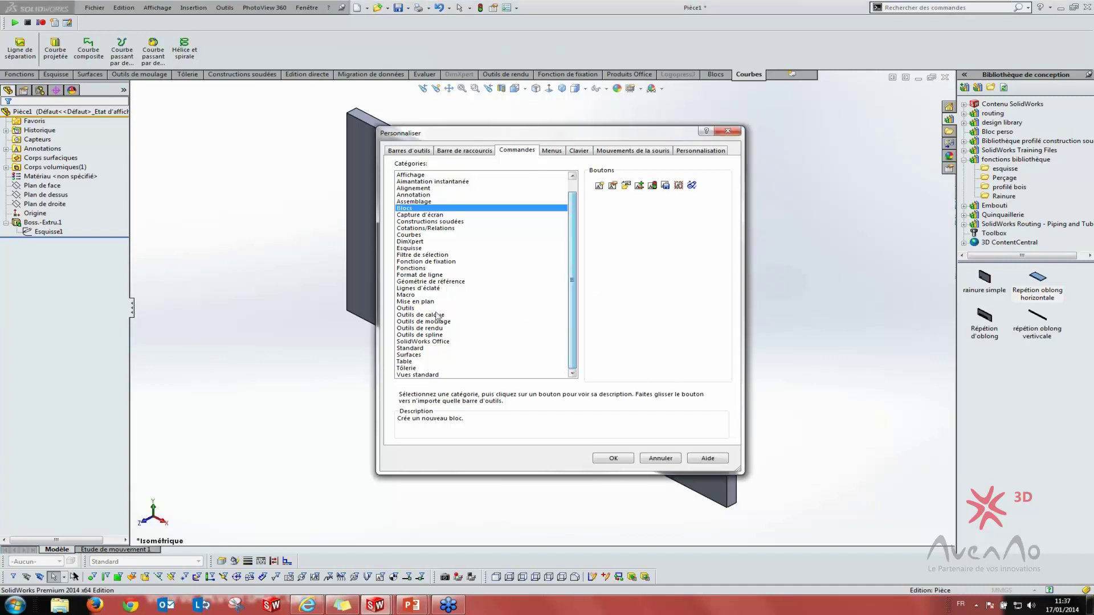
click(408, 242)
click(407, 236)
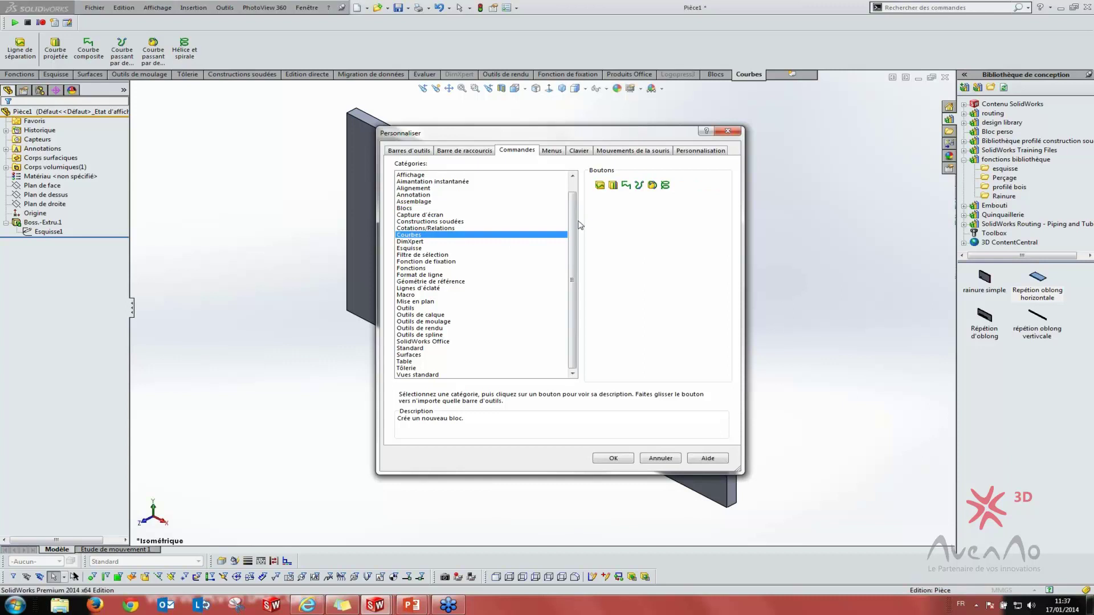
click(411, 229)
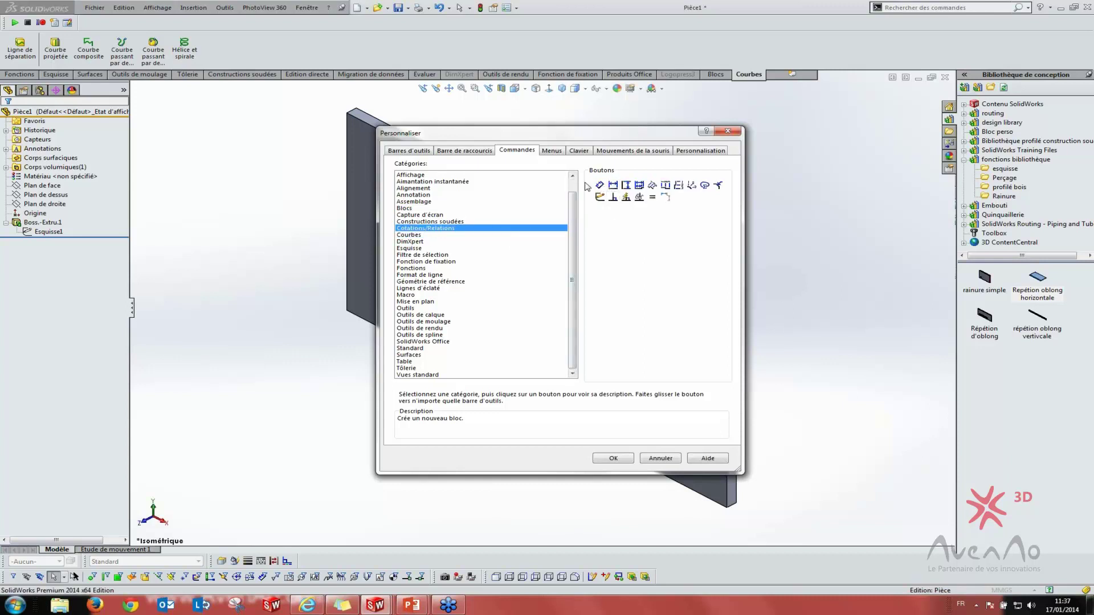
Put Cotation intelligente on the Courbes tab, then drag it back off
drag(599, 189, 219, 49)
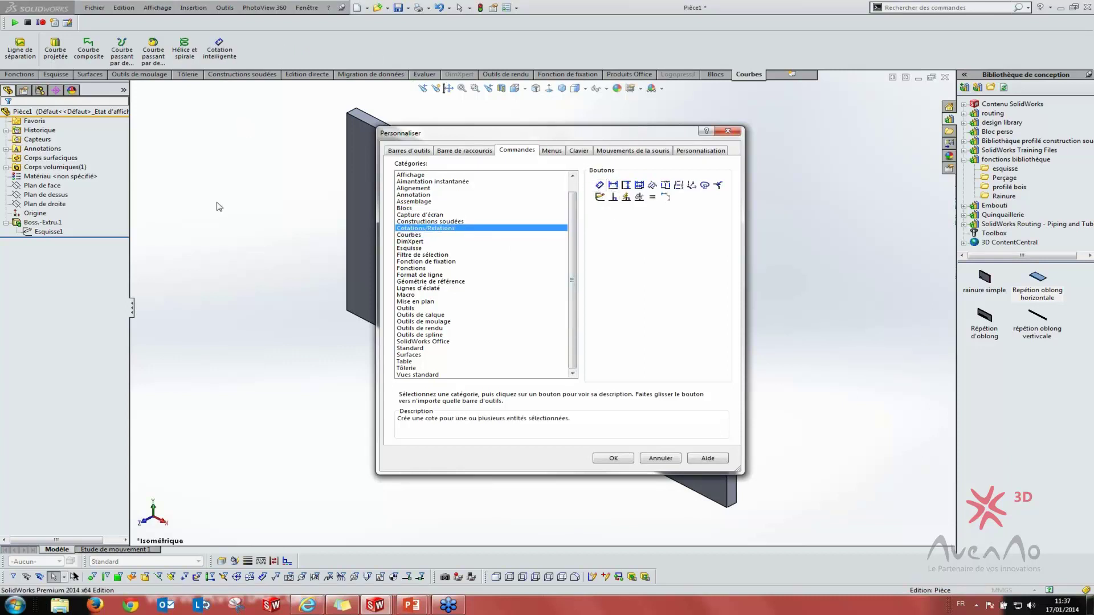
click(230, 53)
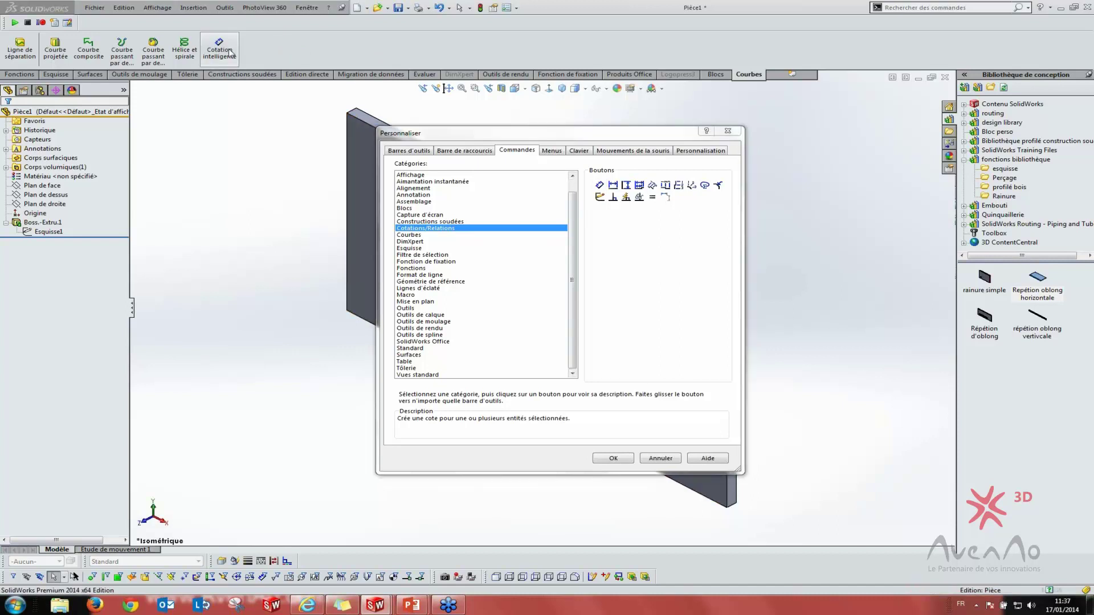
drag(231, 53, 231, 147)
Bring up the Courbes tab's context menu to add an empty CommandManager tab
right_click(776, 75)
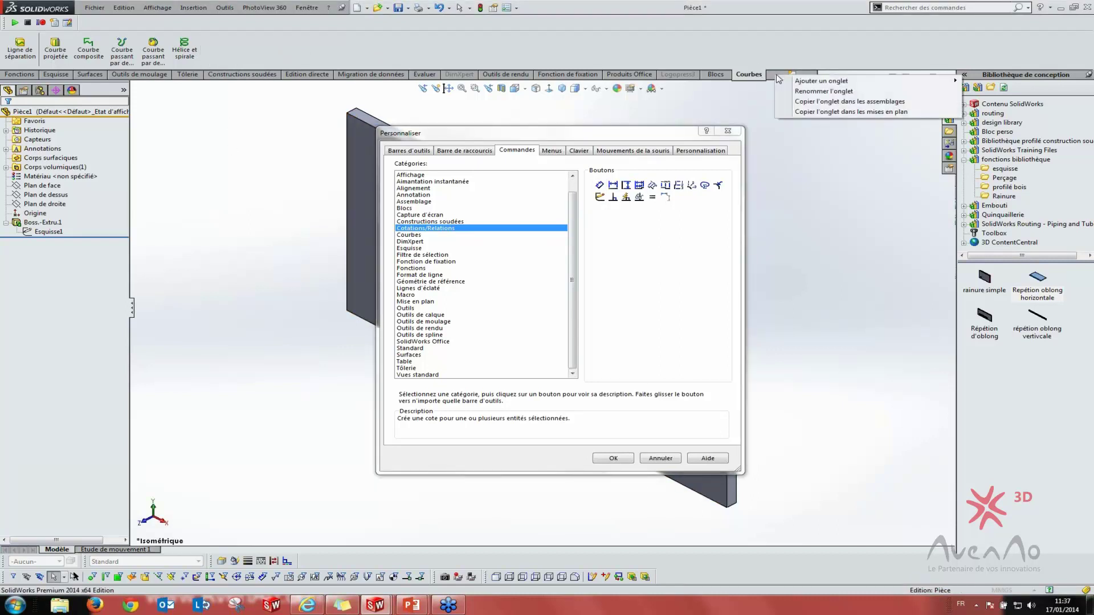
right_click(756, 76)
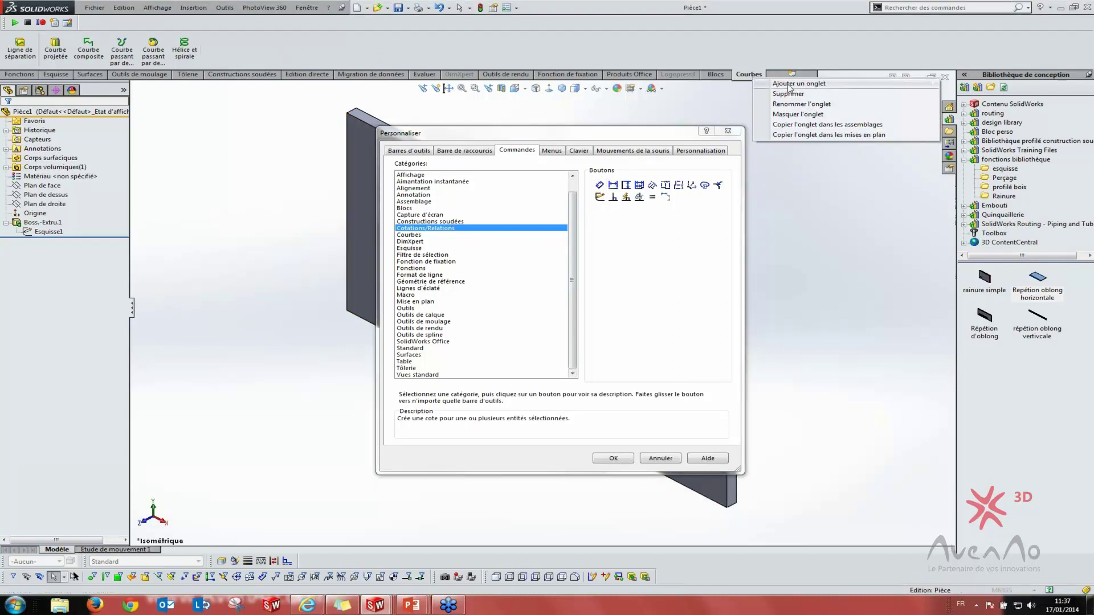
mouse_move(821, 80)
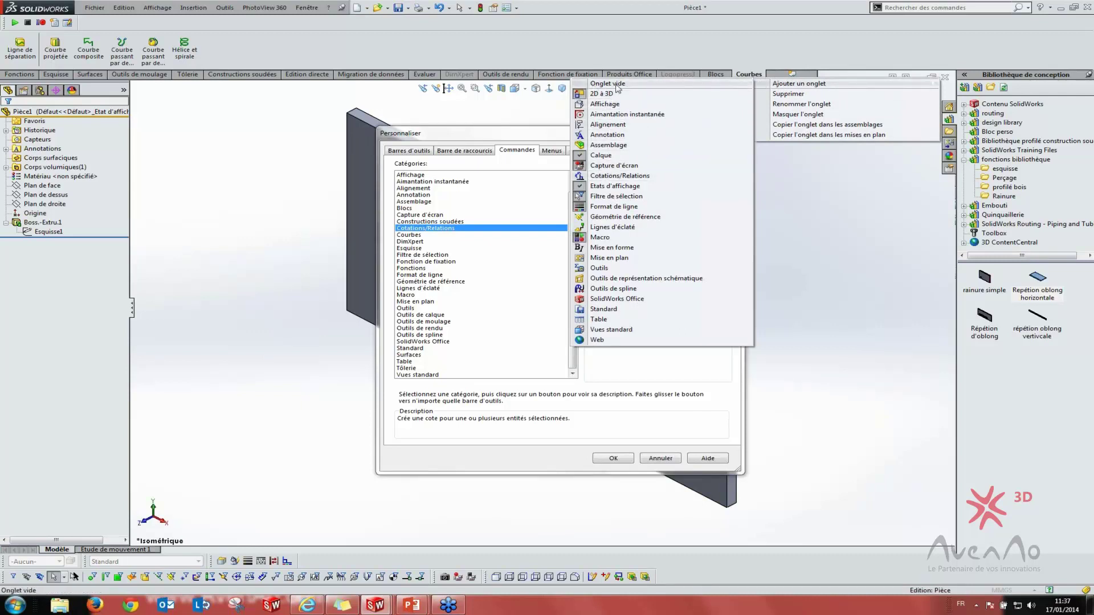
Name the new tab Perso and add the Rectangle par sommet command to it
click(607, 84)
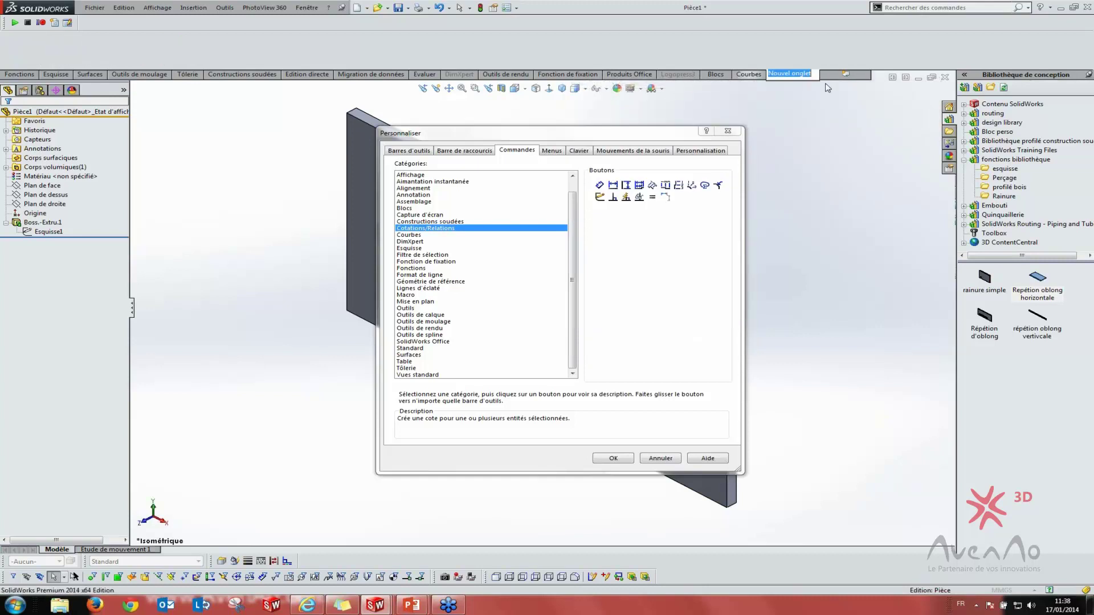
text(Perso)
click(808, 88)
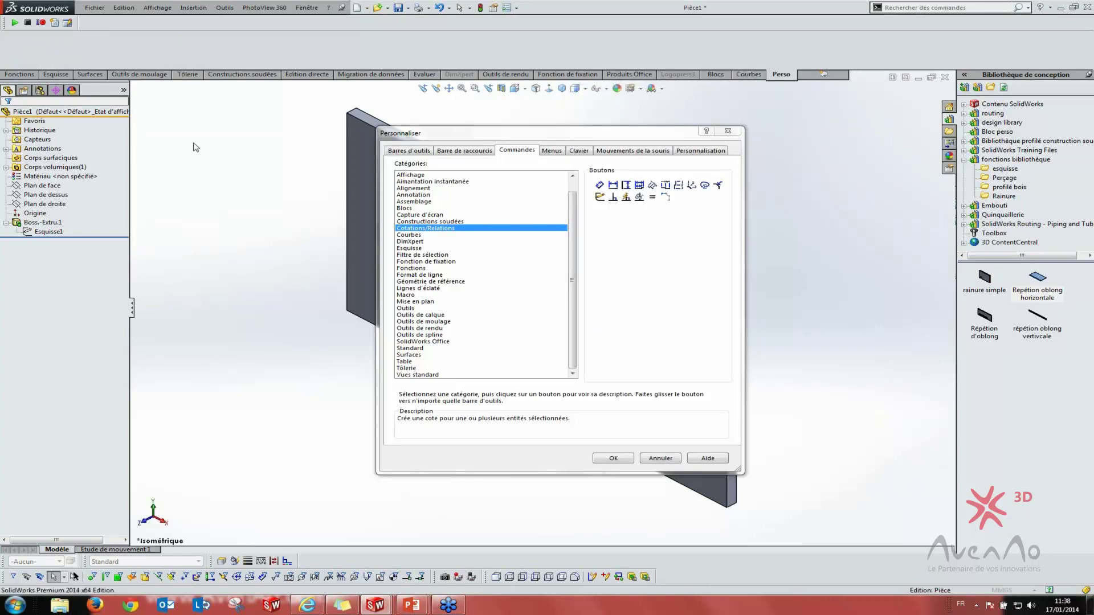
click(424, 222)
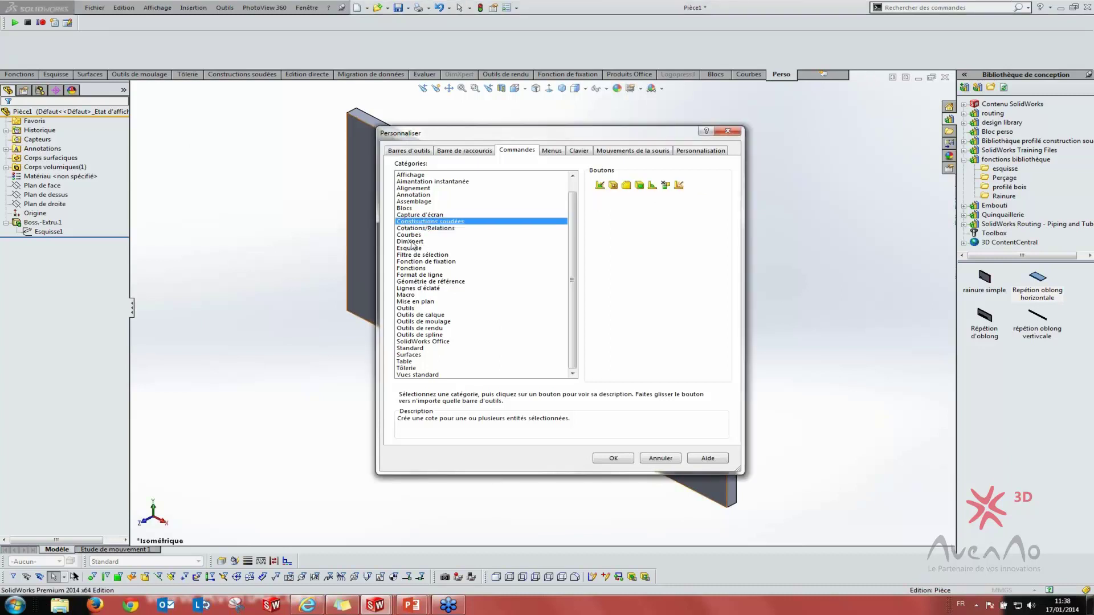
click(411, 247)
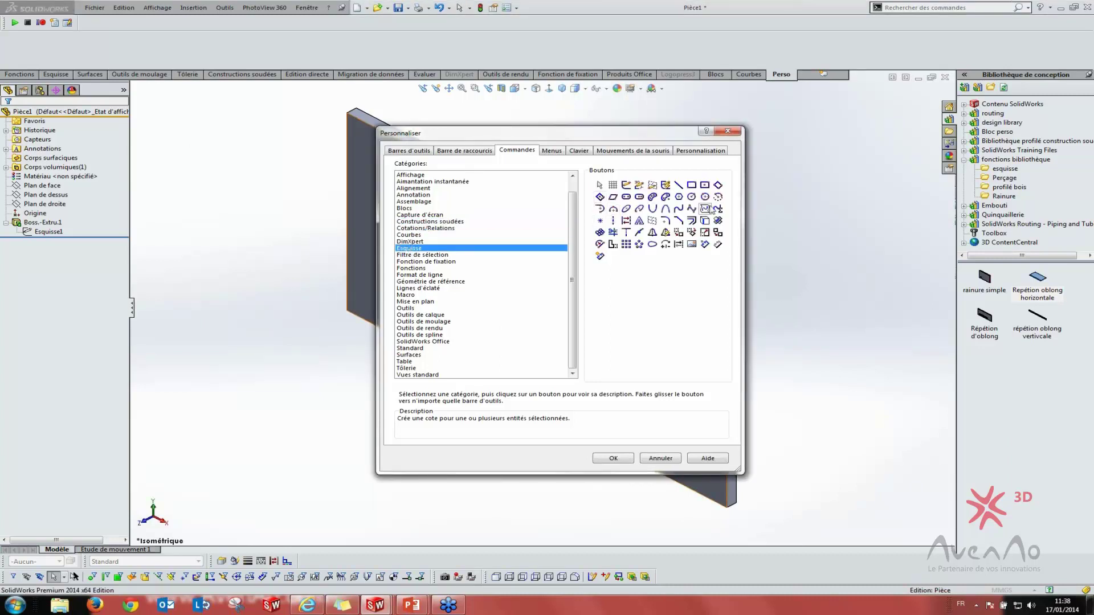
drag(691, 184, 264, 51)
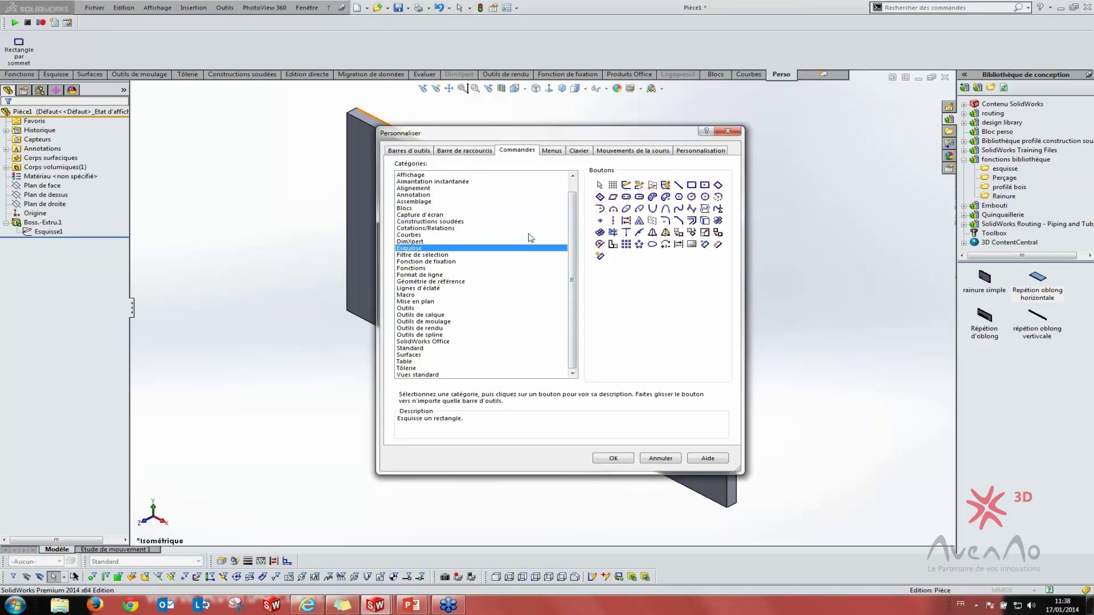
Add Tôle de base pliée/Patte and Base/Bossage extrudé commands to the Perso tab
click(406, 368)
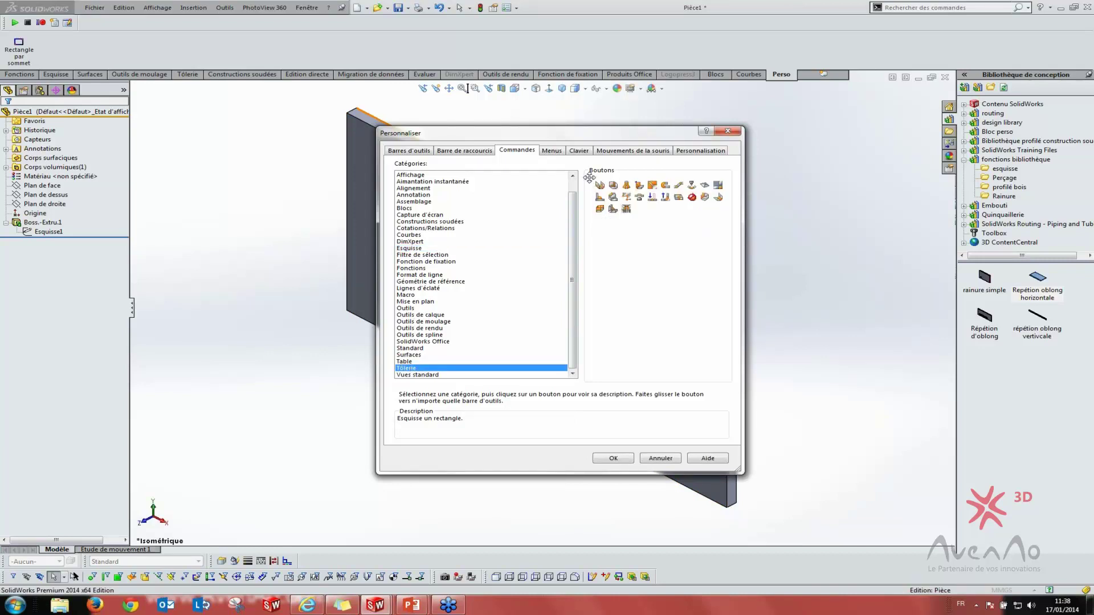
drag(599, 184, 304, 45)
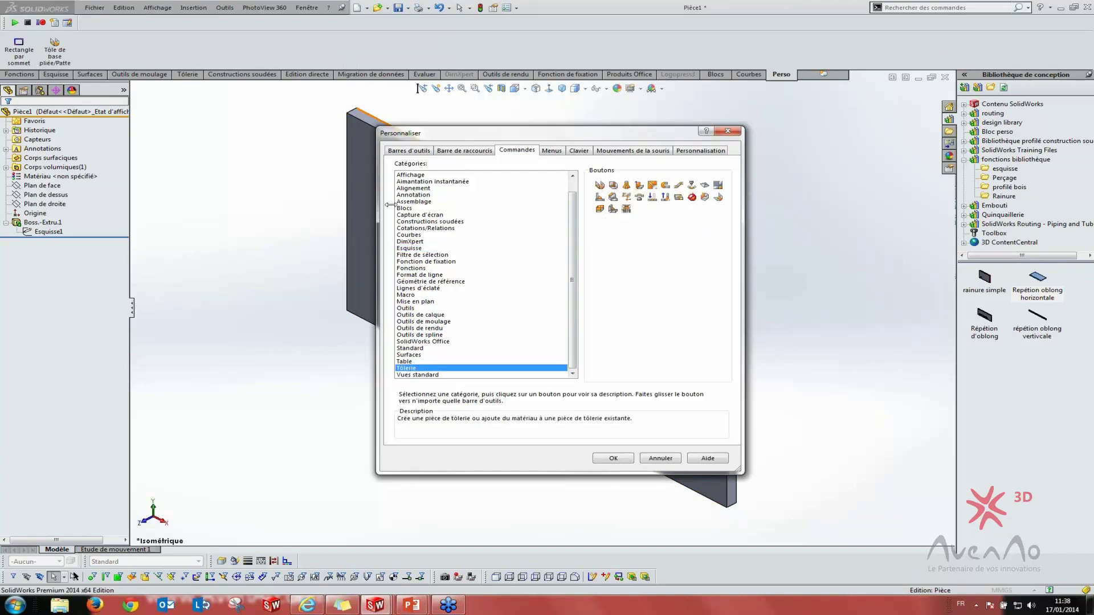
click(412, 268)
drag(600, 185, 230, 52)
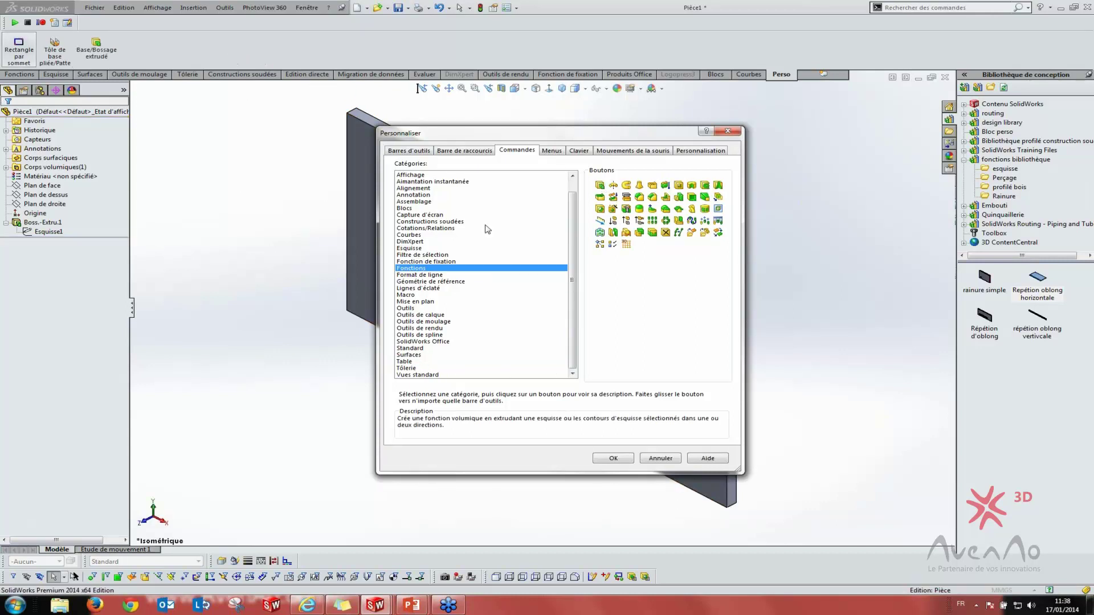
click(410, 249)
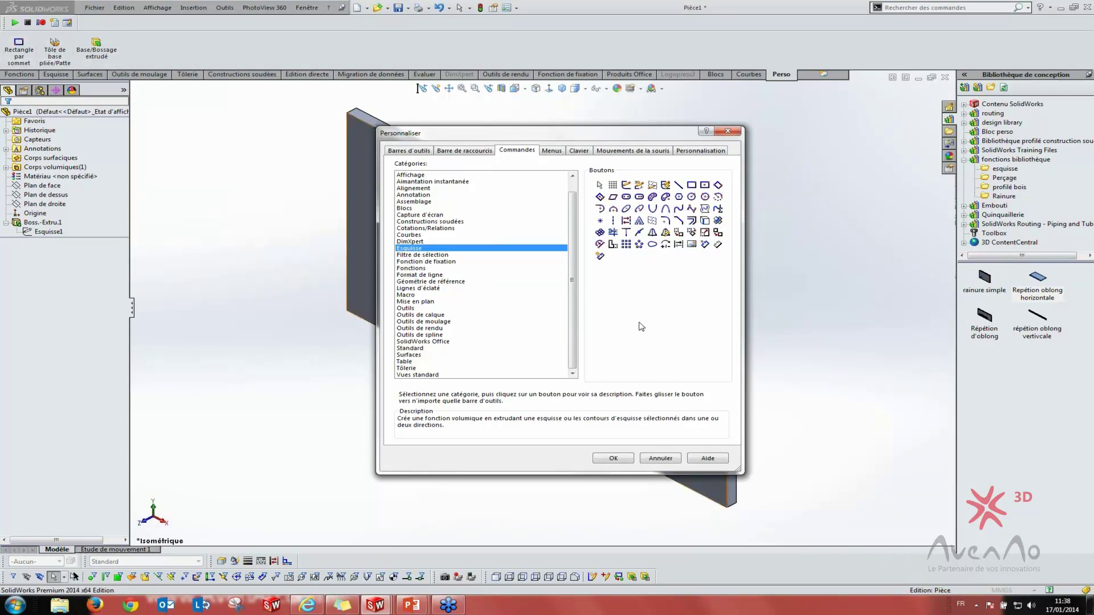
click(559, 153)
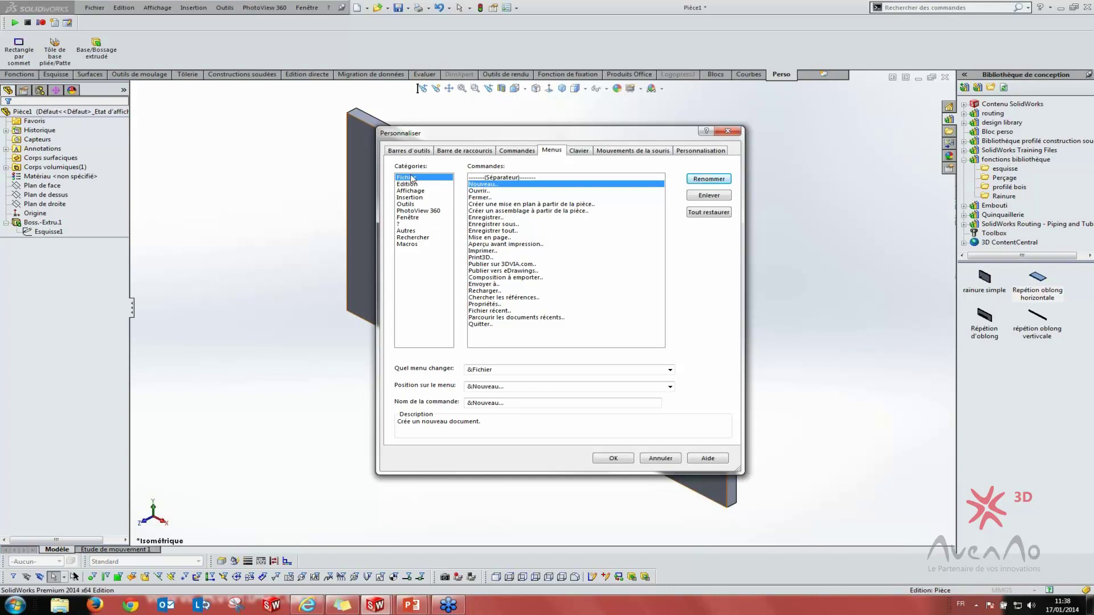
Switch Personnaliser to its Clavier tab listing command keyboard shortcuts
click(579, 152)
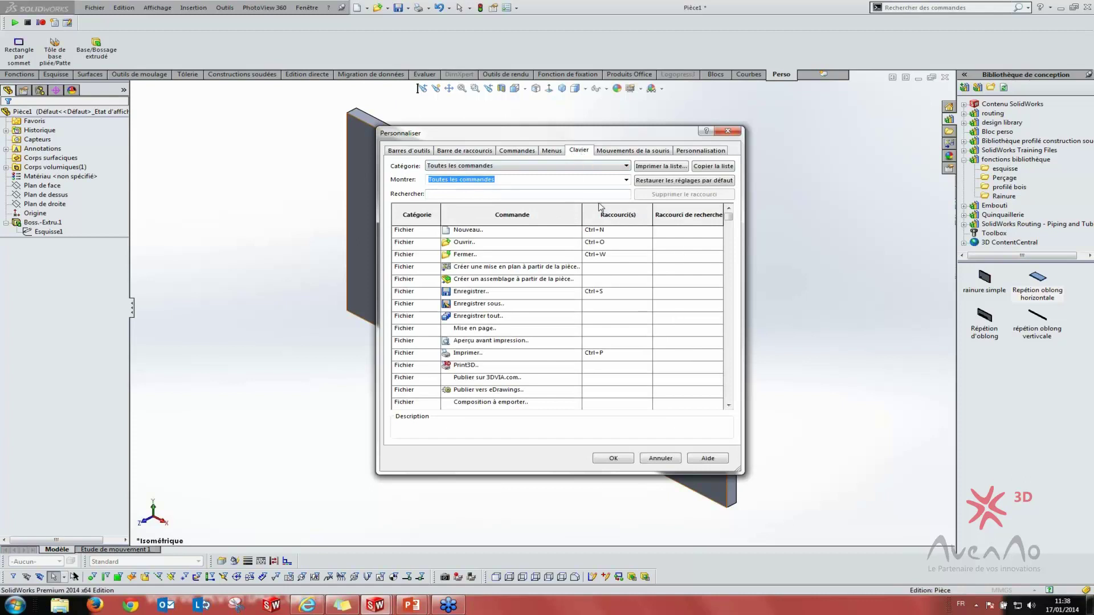
Search 'cotatio', give Cotation intelligente the SpaceBar shortcut, and close Personnaliser
click(471, 192)
text(ot)
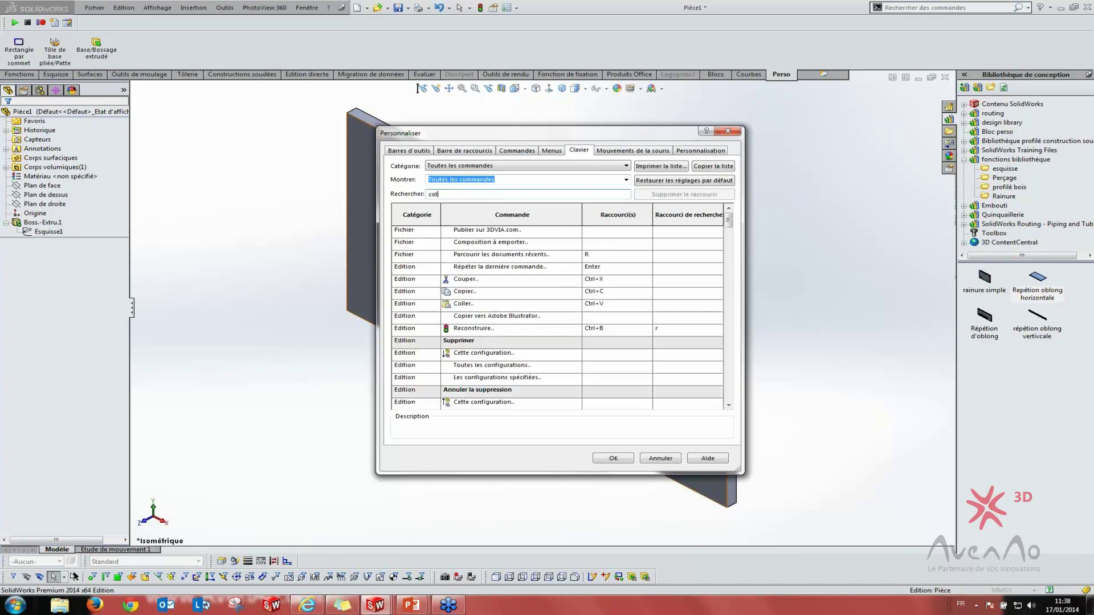
text(at)
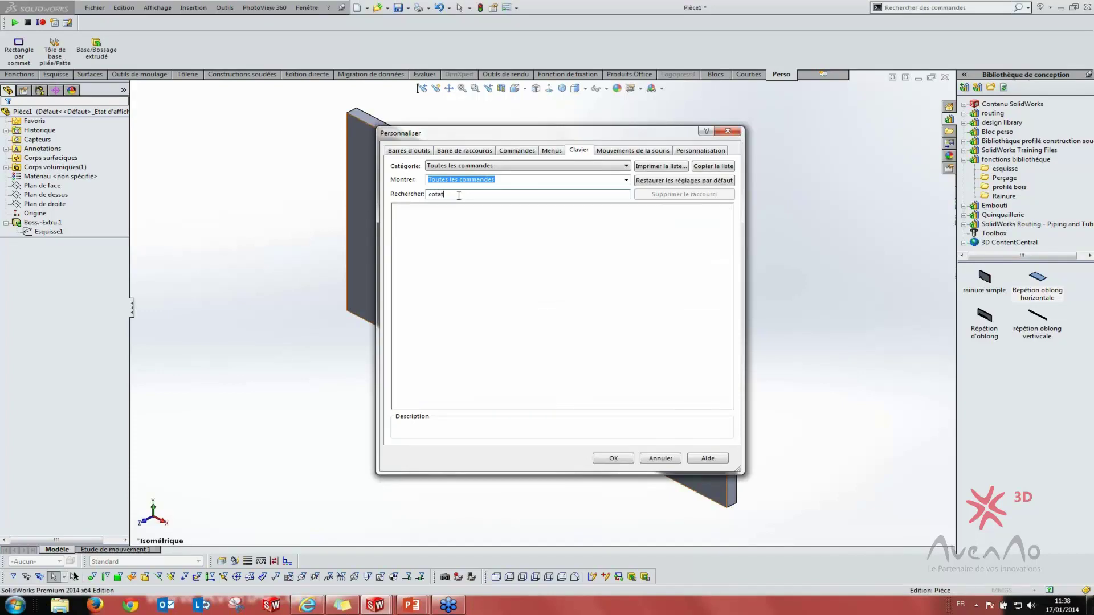
text(io)
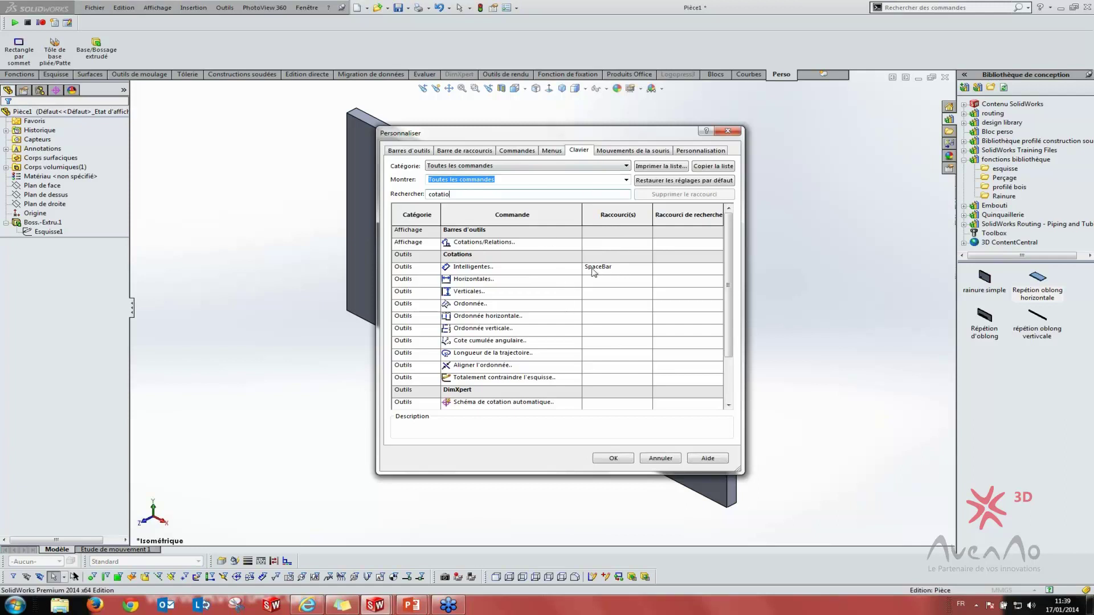
click(613, 459)
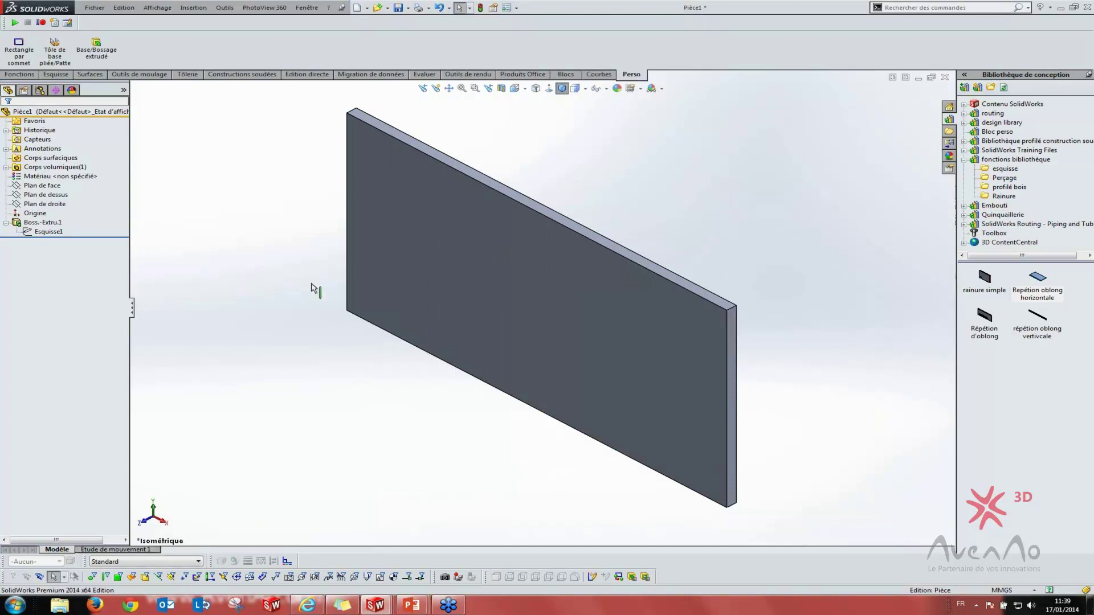
Sketch an 80 × 150 mm corner rectangle on the plate's large front face
click(447, 298)
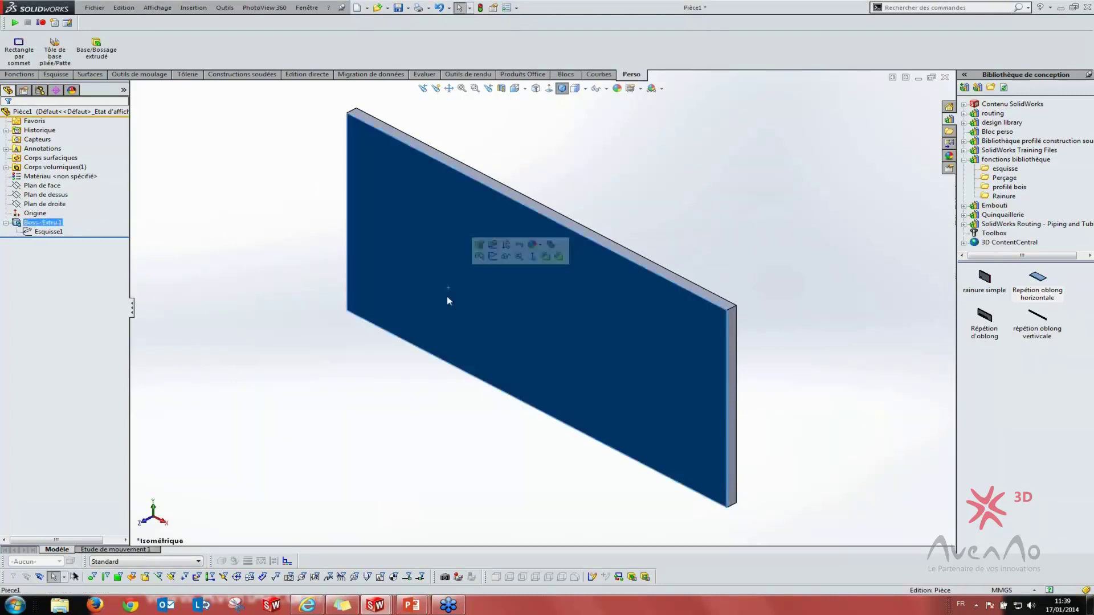
click(493, 254)
click(82, 61)
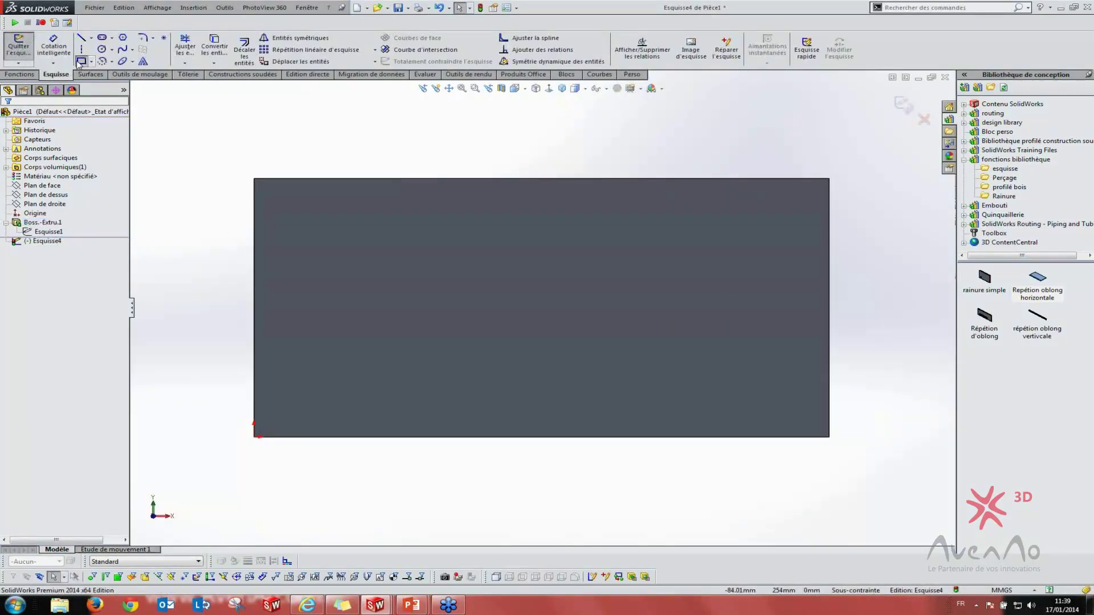
click(388, 375)
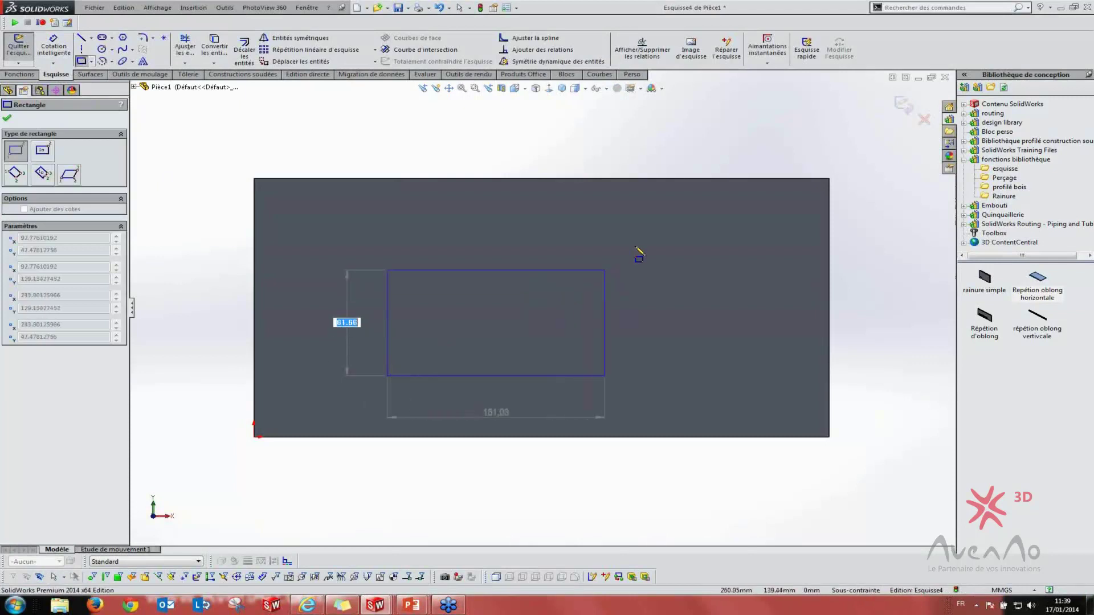
text(80)
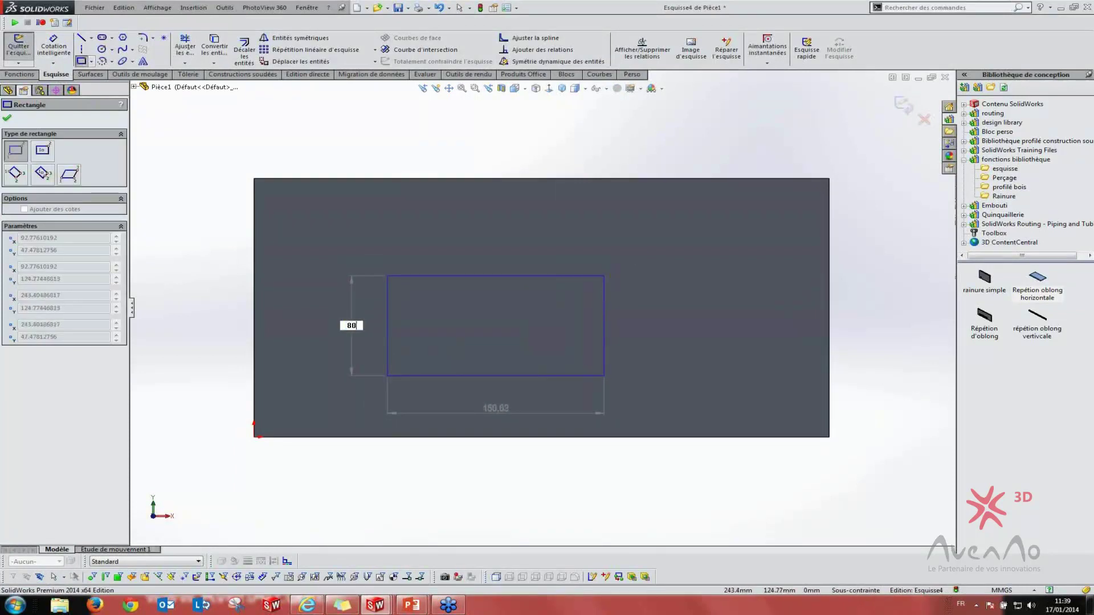
key(Tab)
text(15)
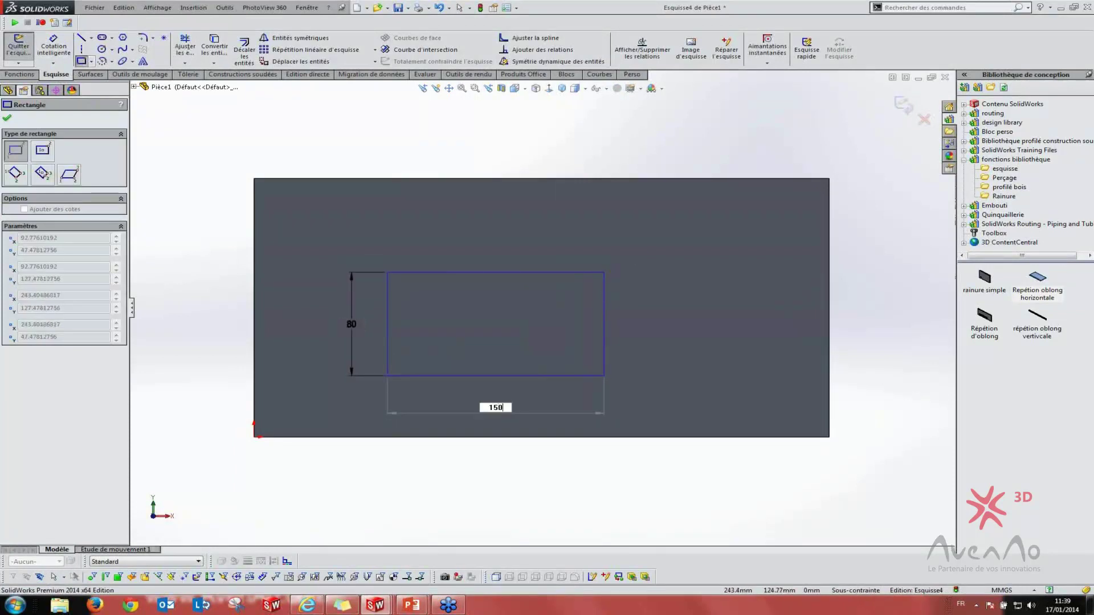
key(Return)
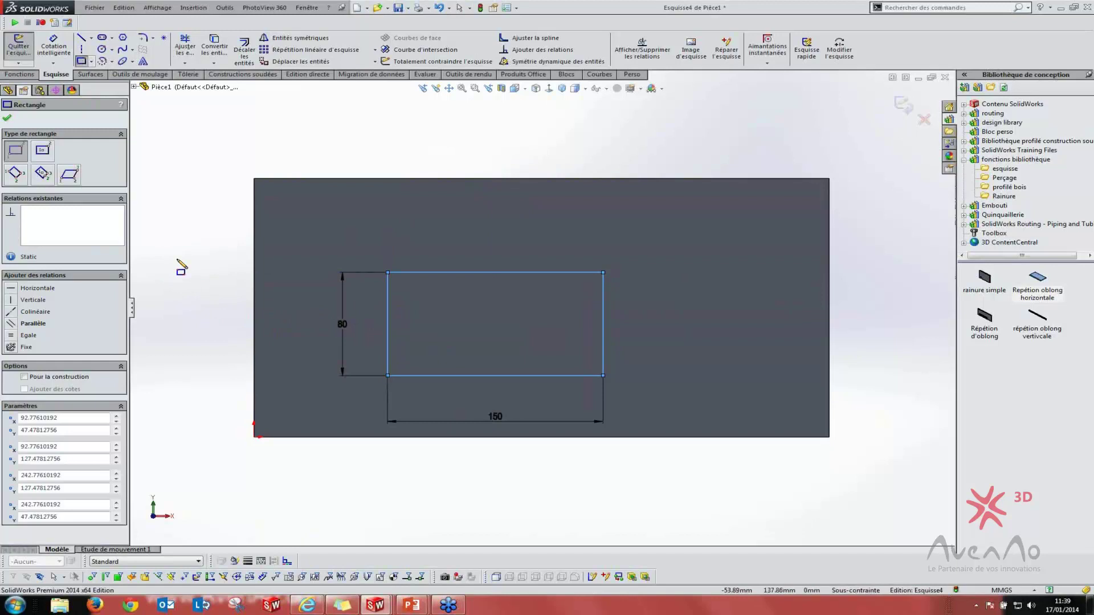
key(d)
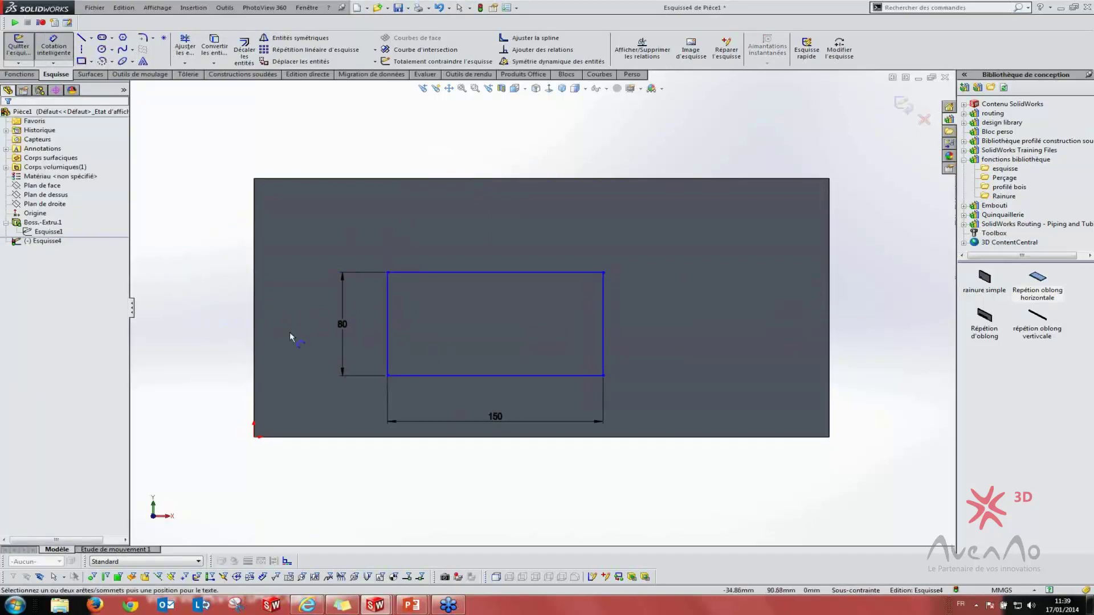
Dimension the rectangle's left side 100 mm from the plate's left edge
click(393, 321)
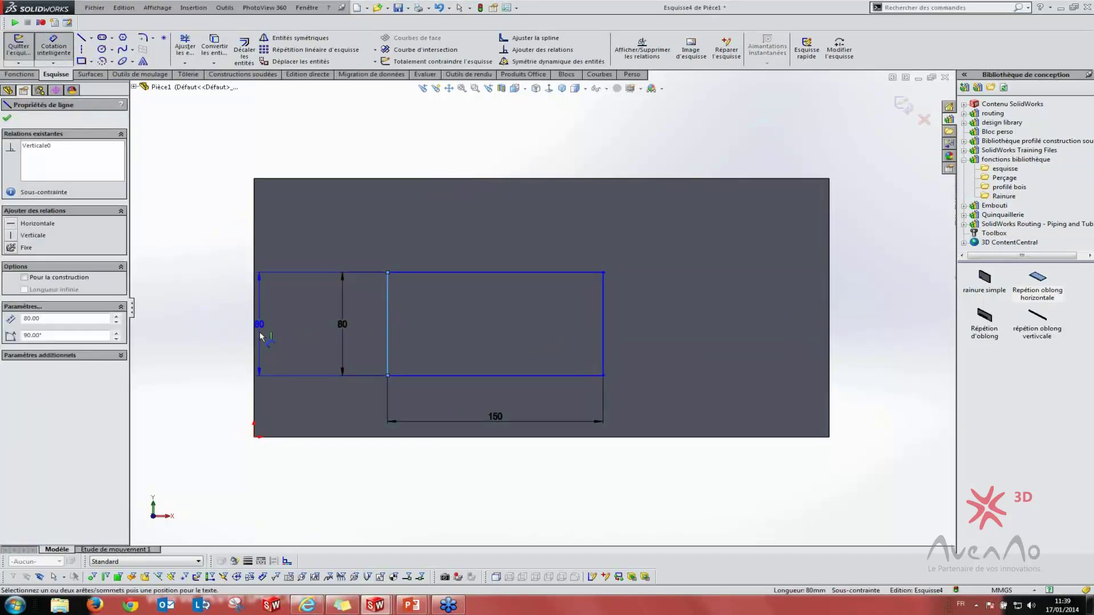
click(255, 336)
click(295, 486)
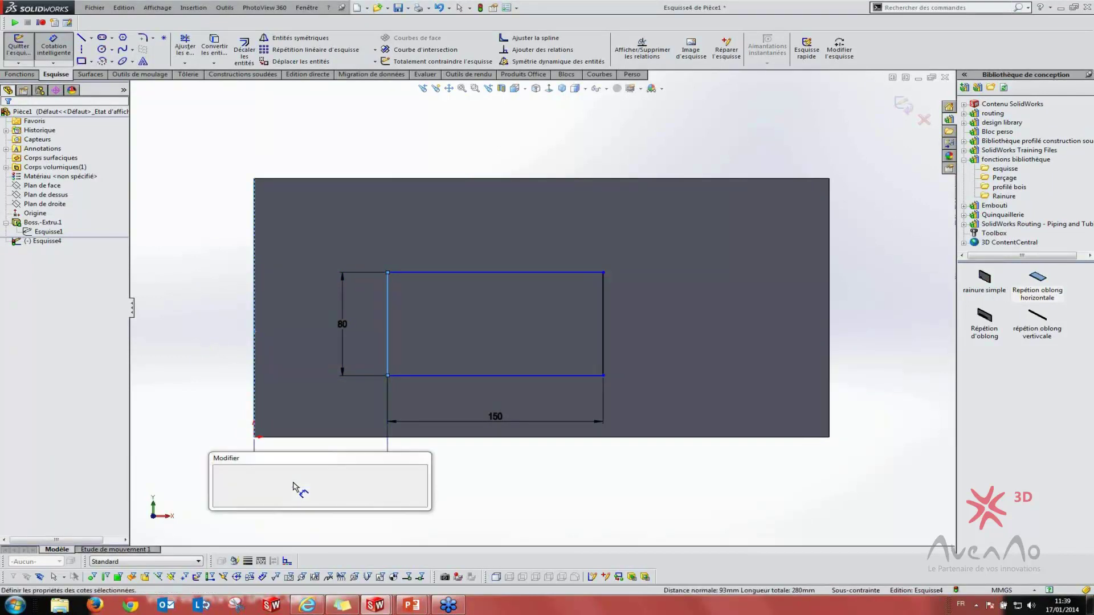
text(100)
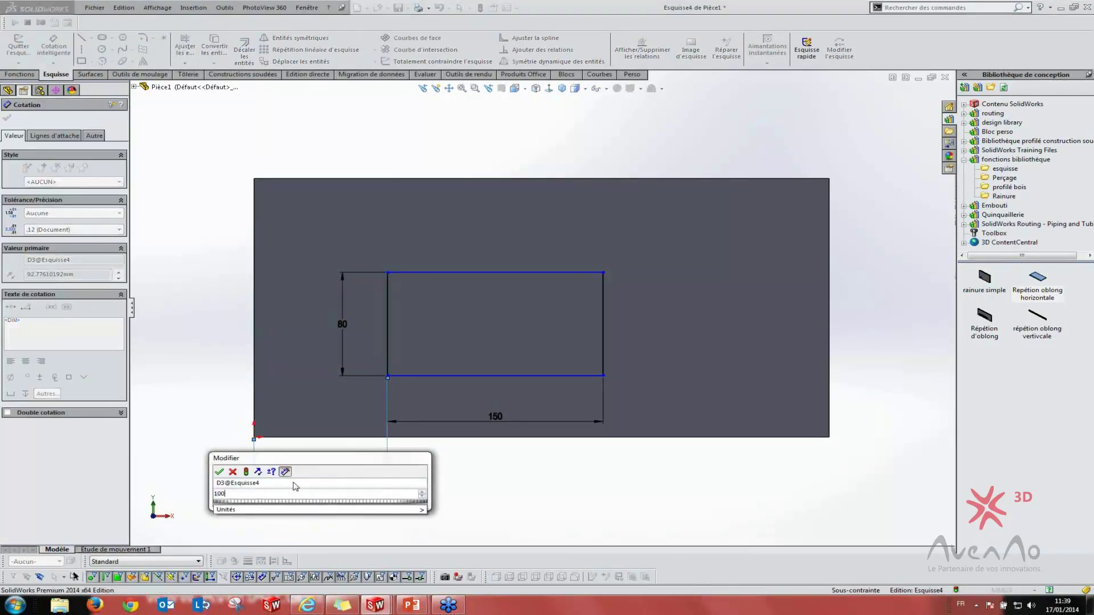
key(Return)
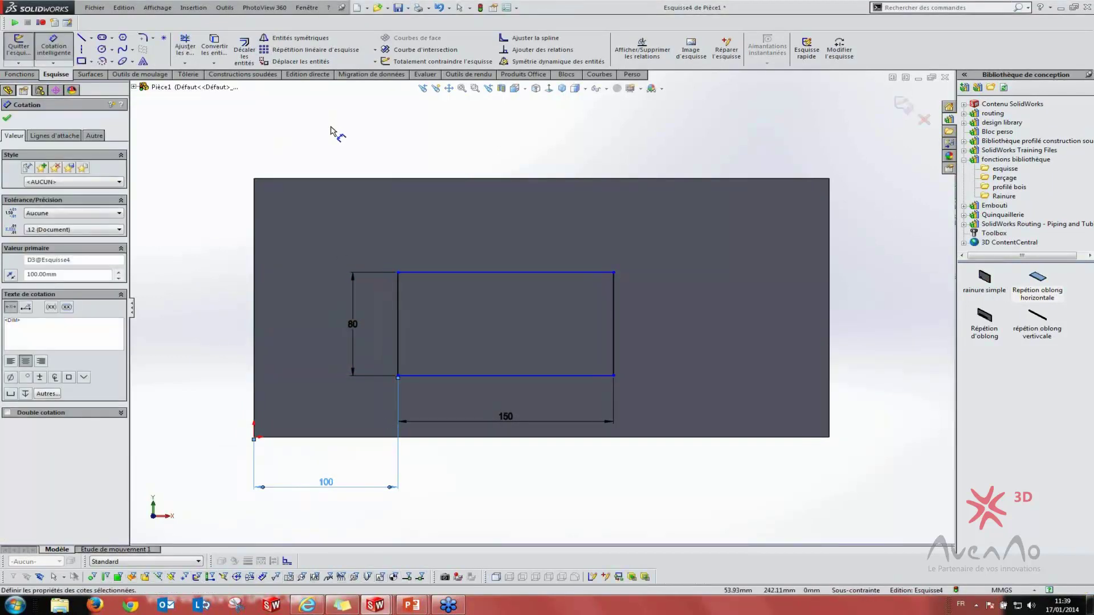
Toggle dimensioning mode off and on several times, then exit it
key(Escape)
key(Return)
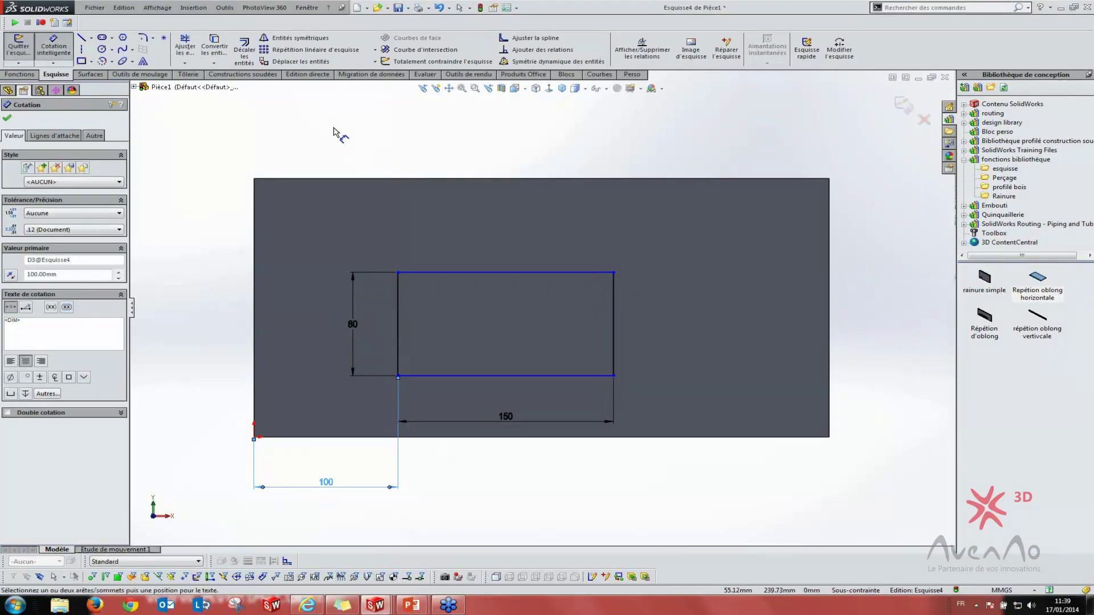
key(Escape)
key(Return)
key(Escape)
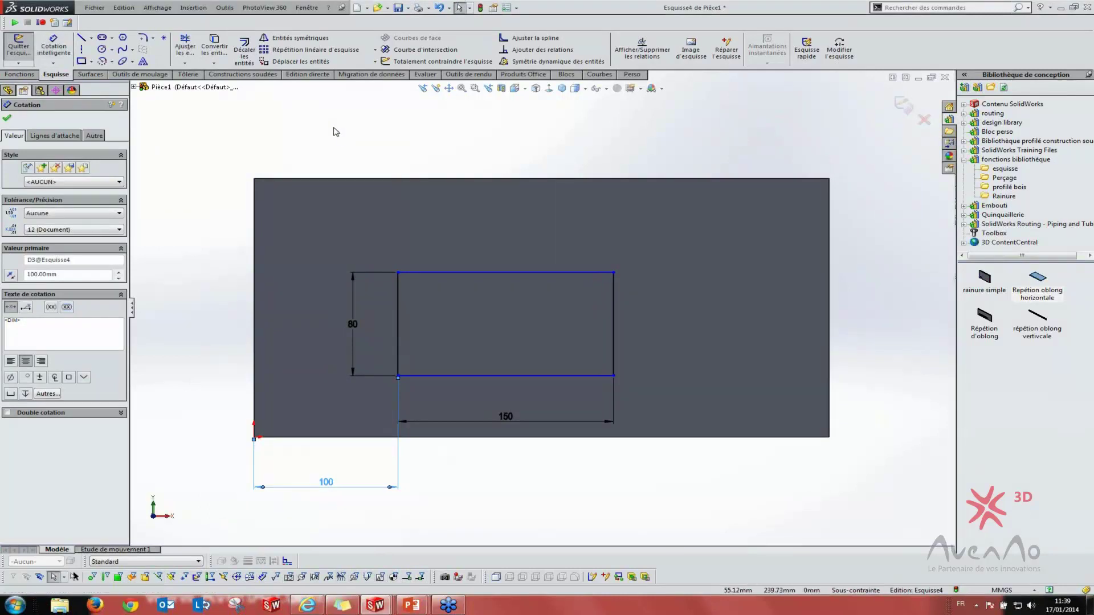
key(Return)
key(Escape)
key(Return)
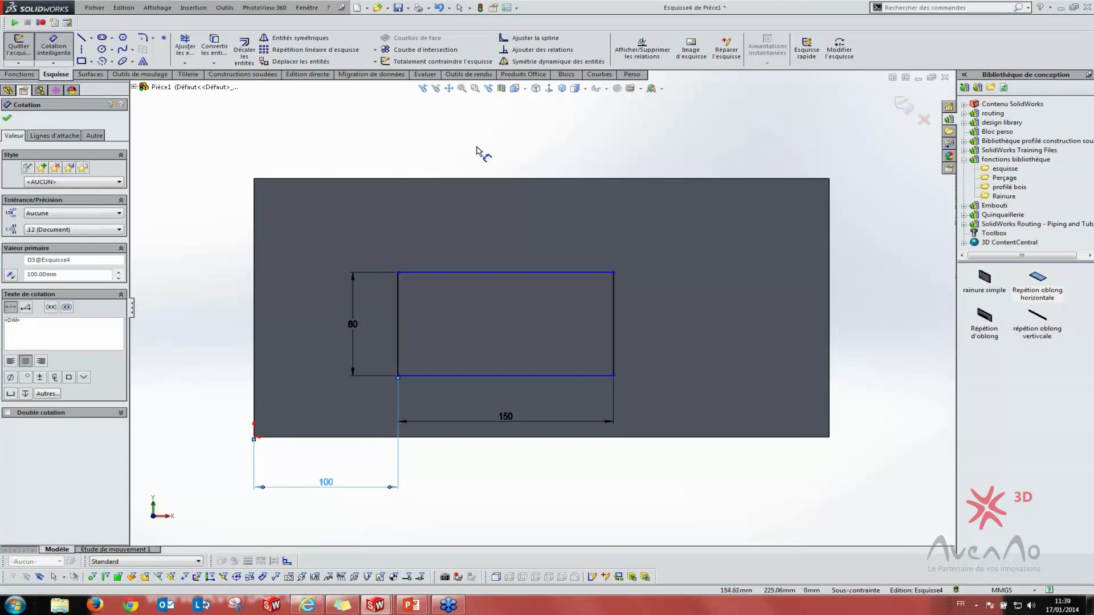
key(Escape)
key(Return)
key(Escape)
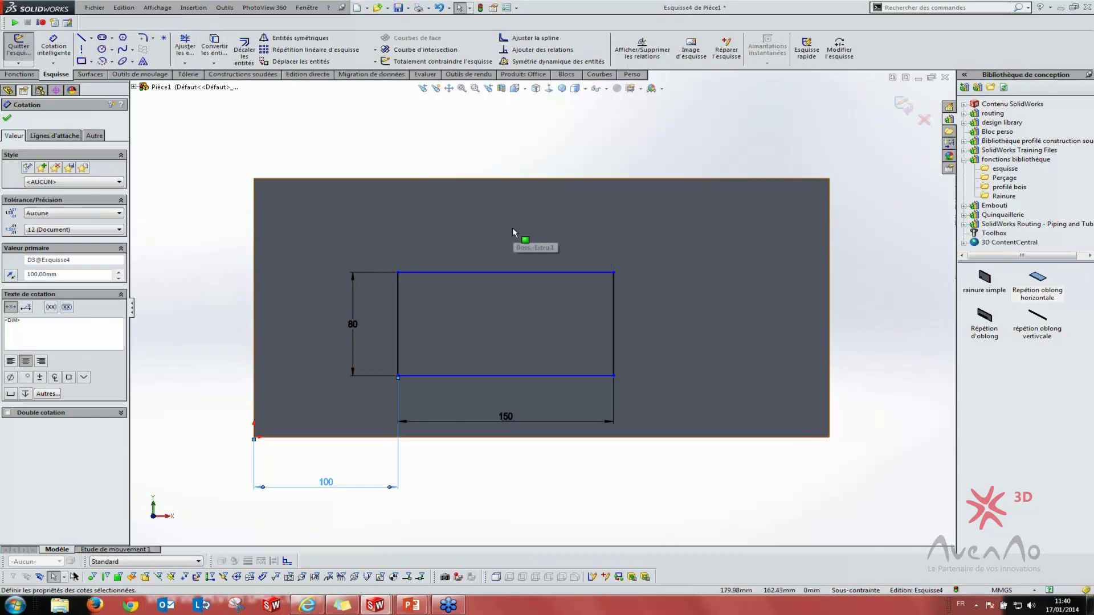
key(s)
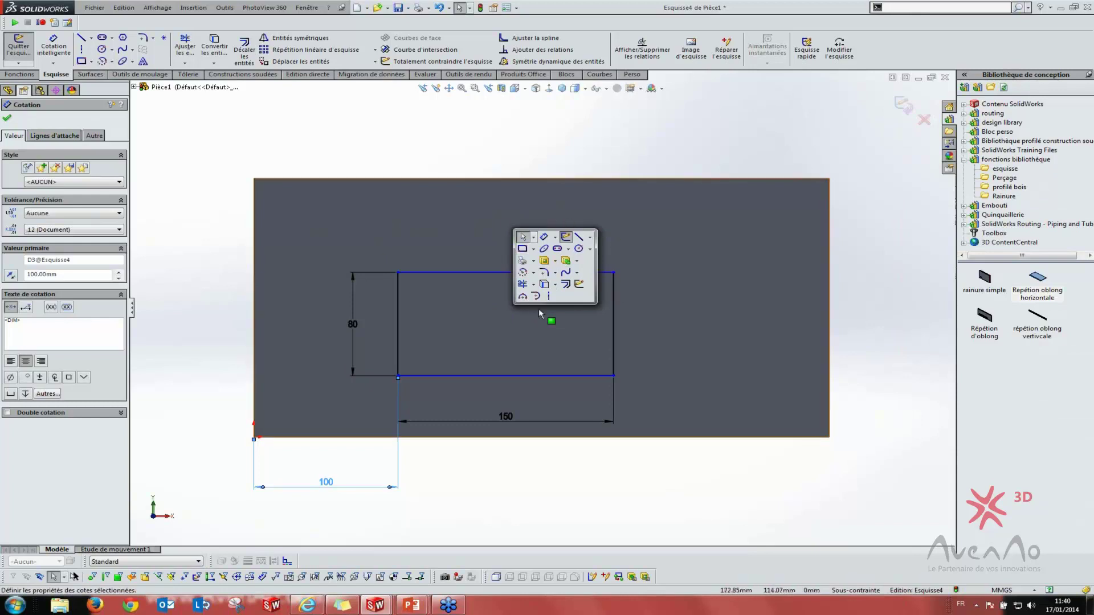
Draw a 28.54 × 14.27 mm straight slot inside the rectangle
click(558, 249)
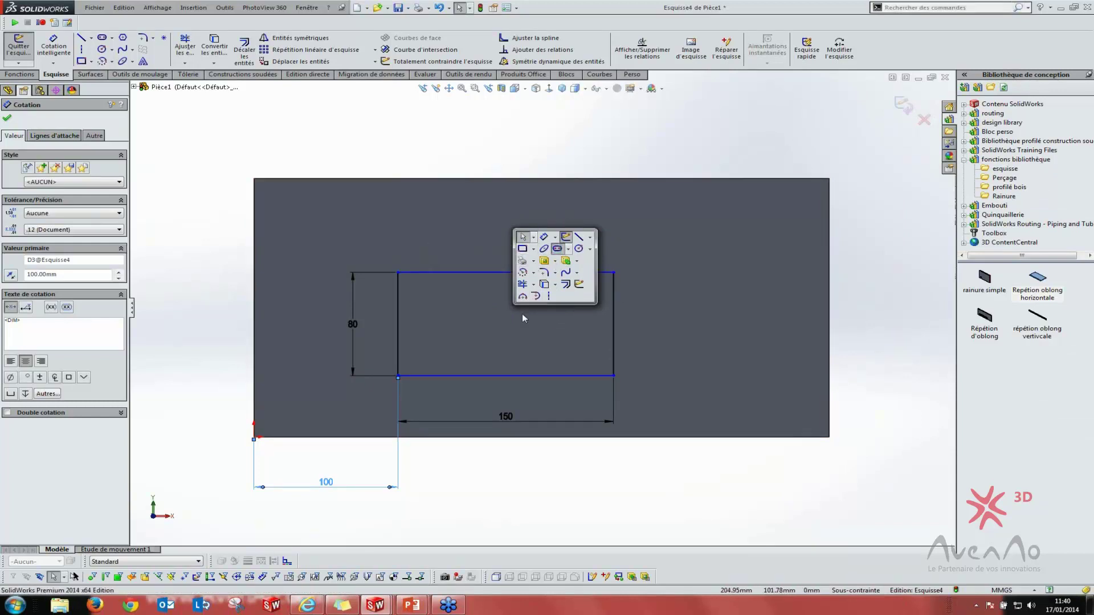
click(492, 318)
click(533, 318)
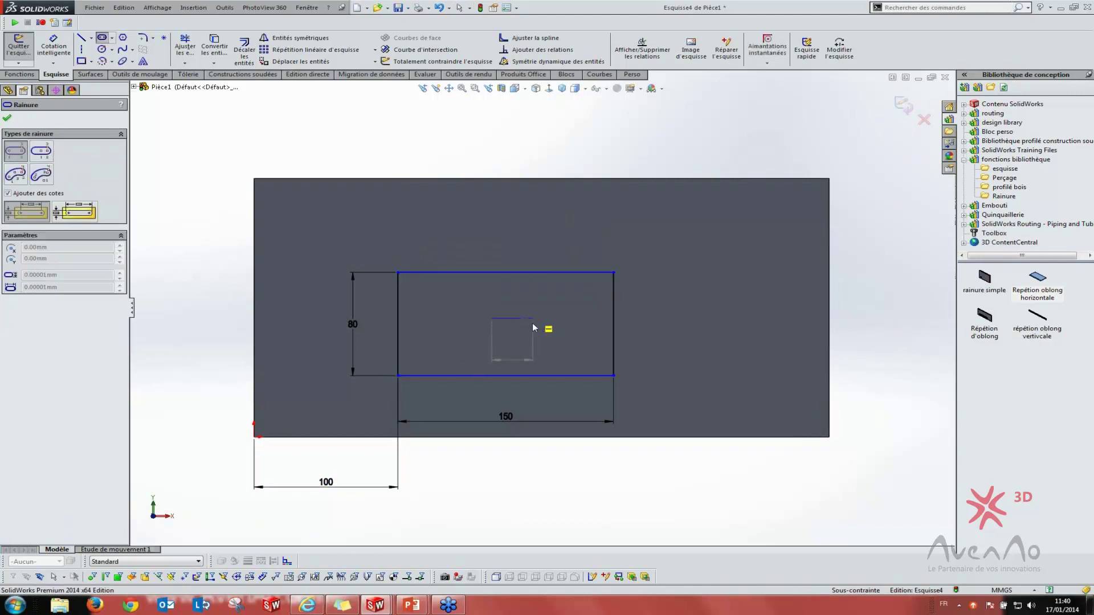
click(533, 332)
click(534, 328)
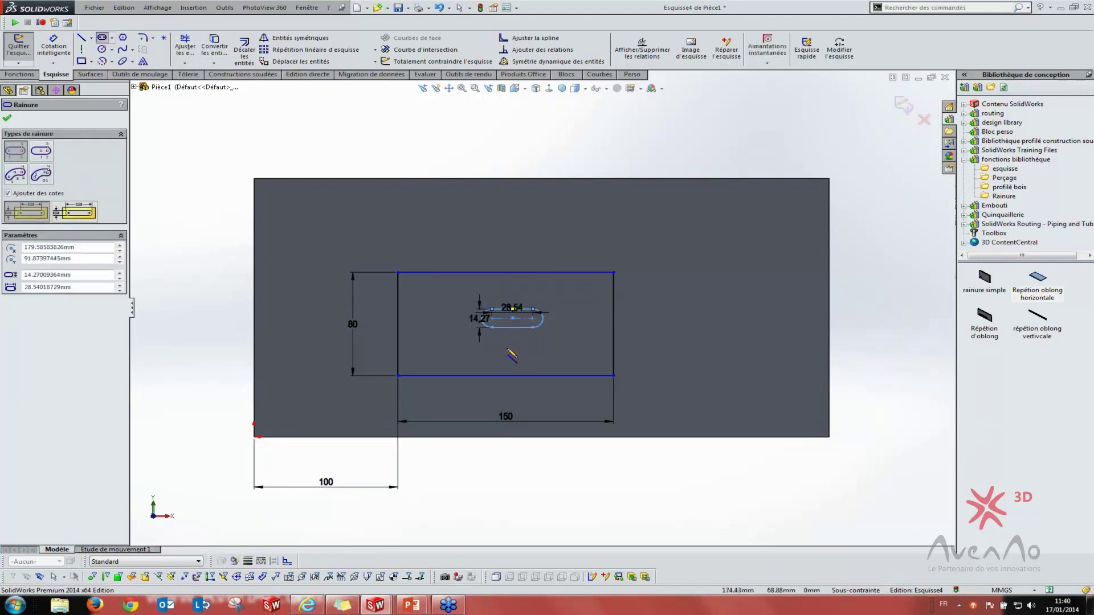
Dimension the slot 37.26 mm from the rectangle's bottom edge and fit the view
key(d)
scroll(537, 340, down, 3)
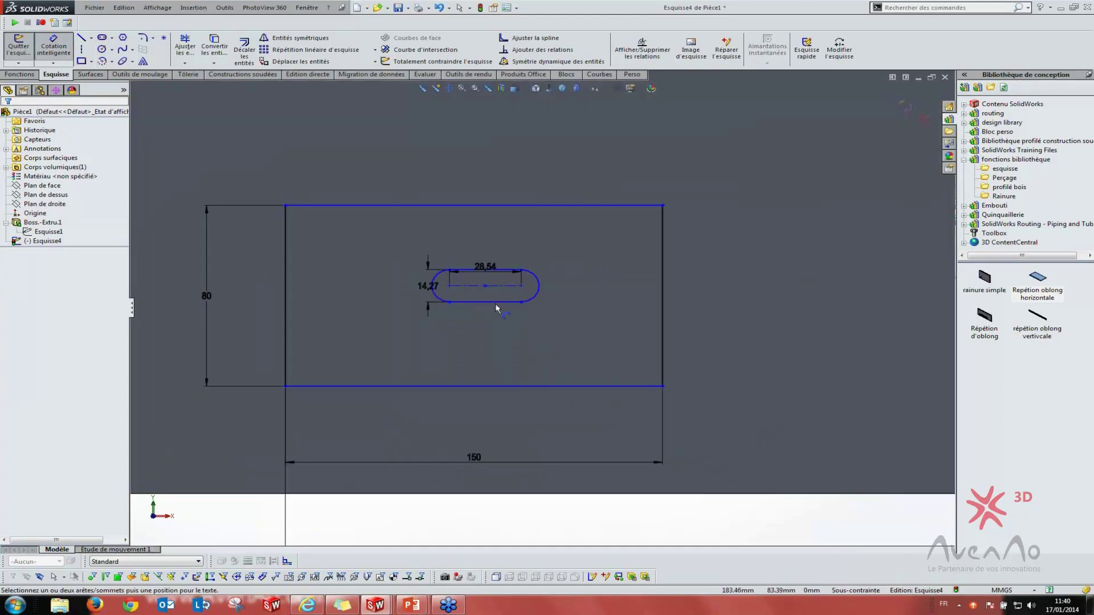
drag(498, 302, 500, 377)
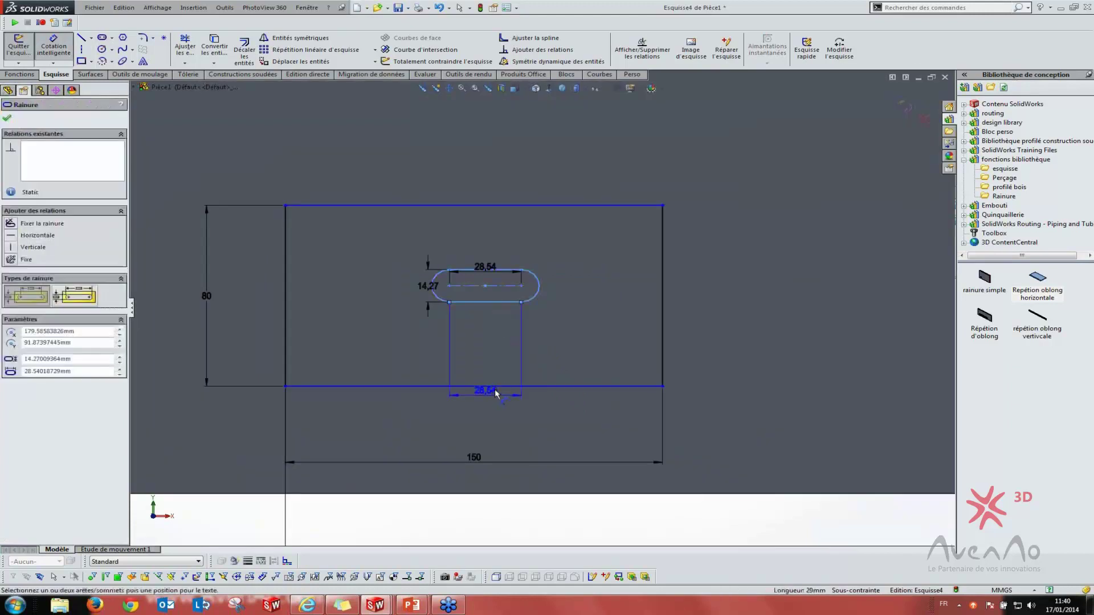
click(500, 376)
click(571, 353)
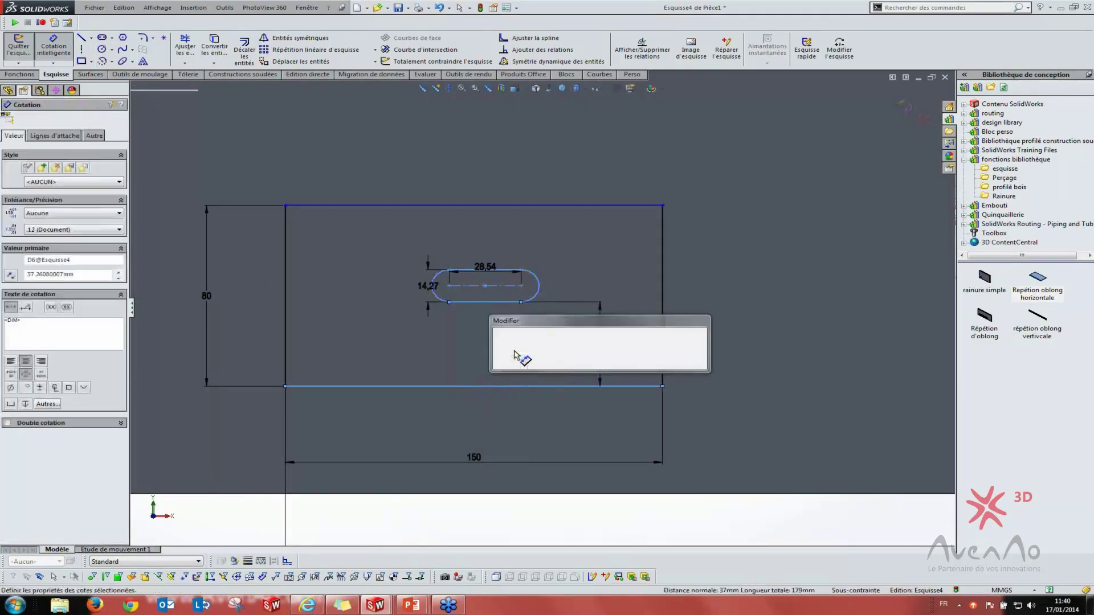
click(499, 335)
key(Escape)
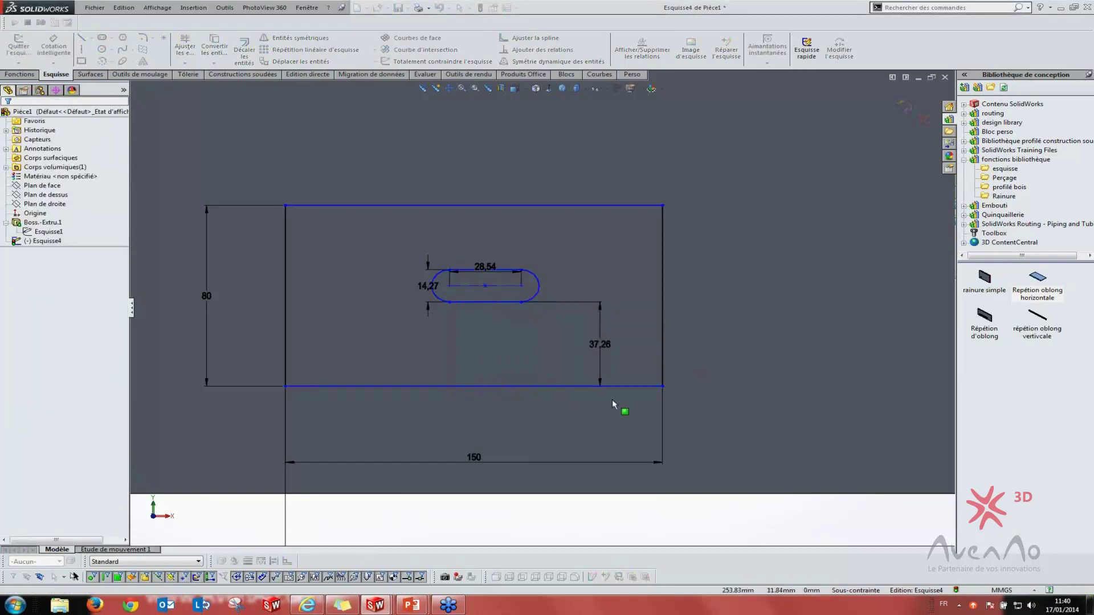
key(f)
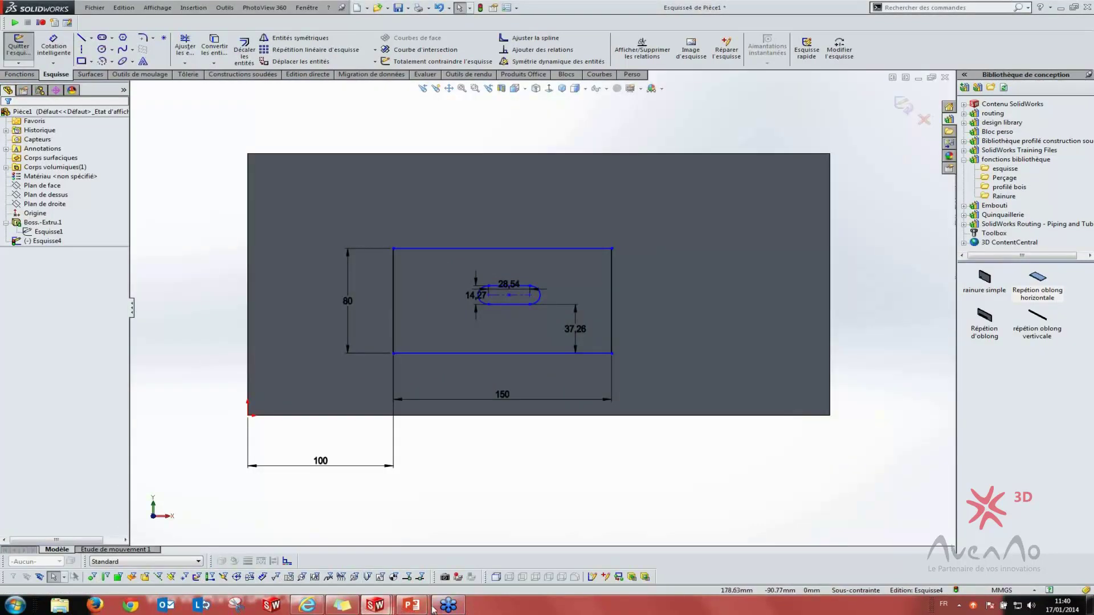
click(516, 8)
click(541, 29)
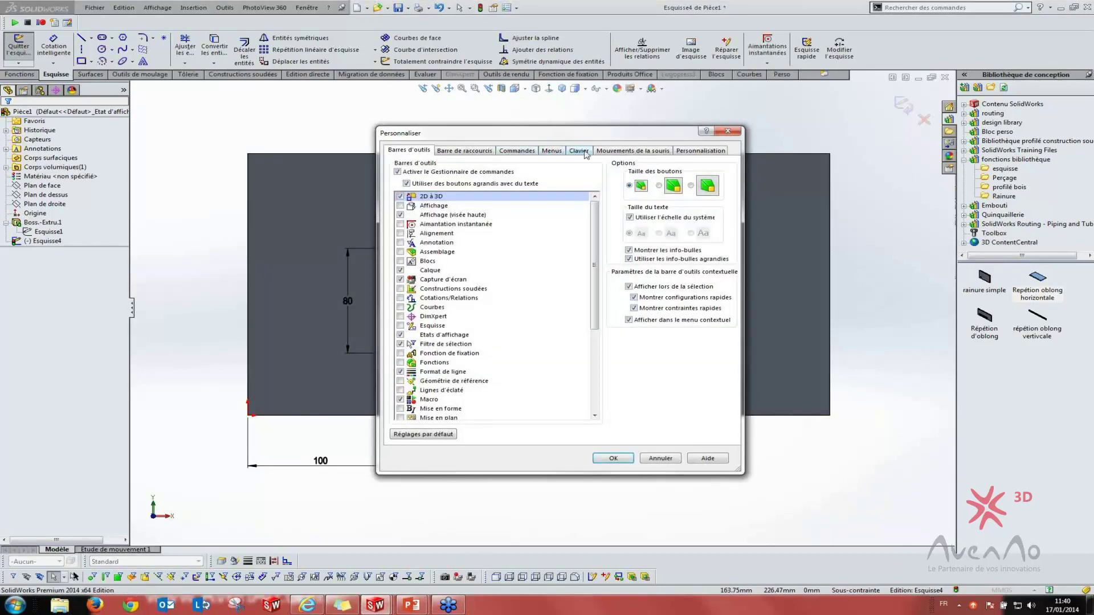
click(579, 150)
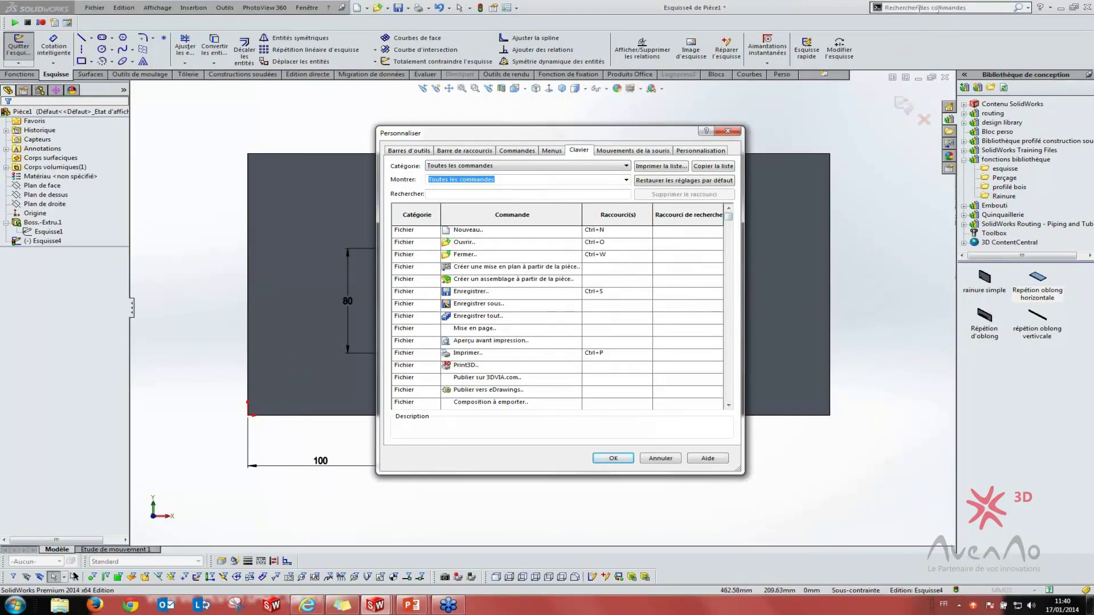
click(728, 131)
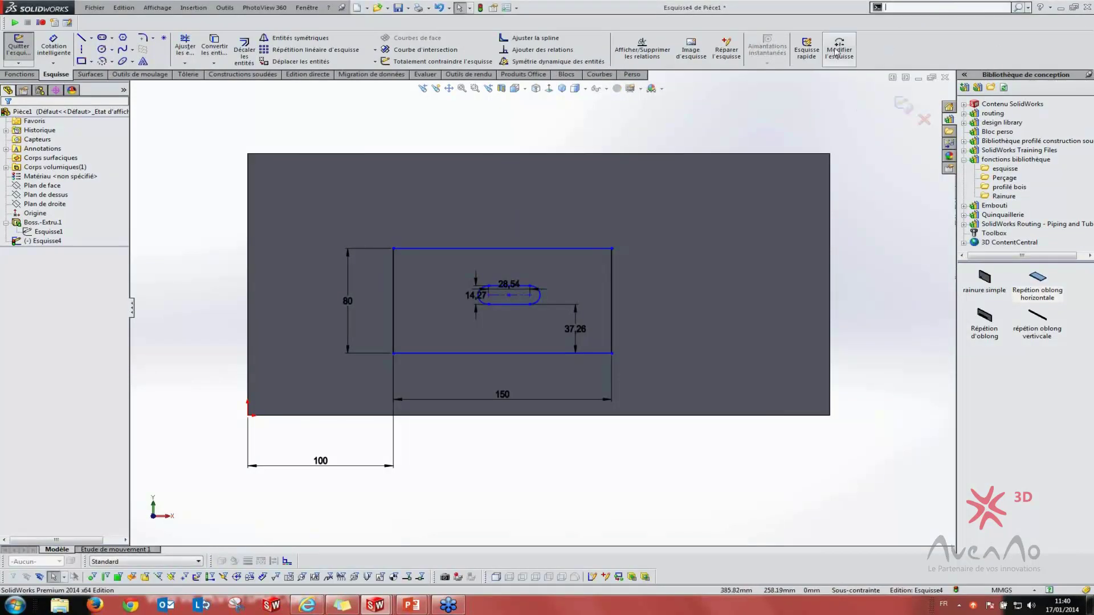
Search commands for 'rect' and dismiss the suggestion dropdown
text(rect)
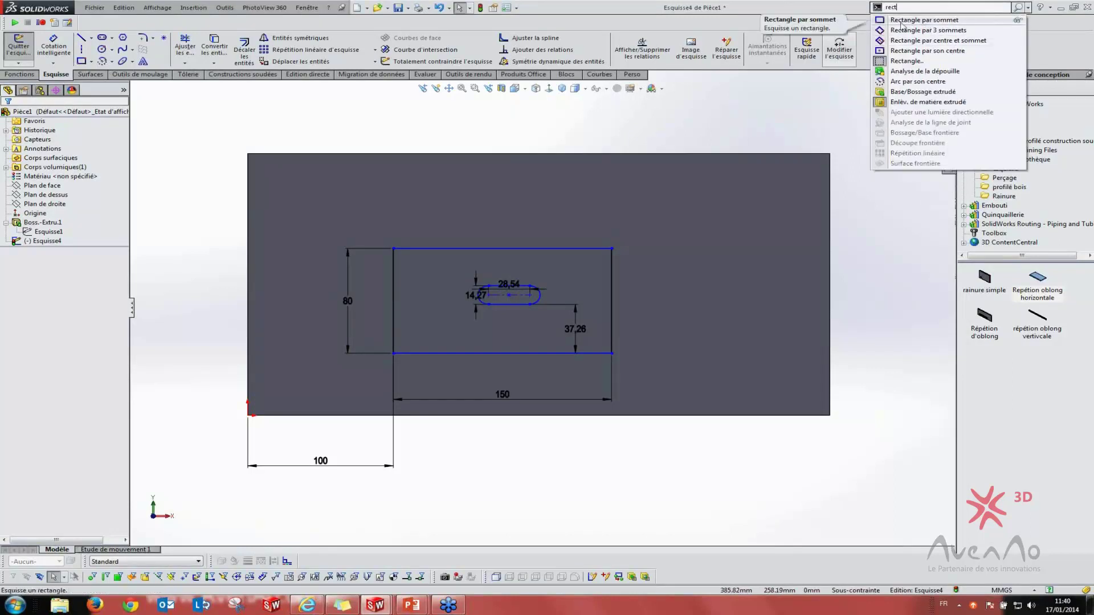
click(731, 118)
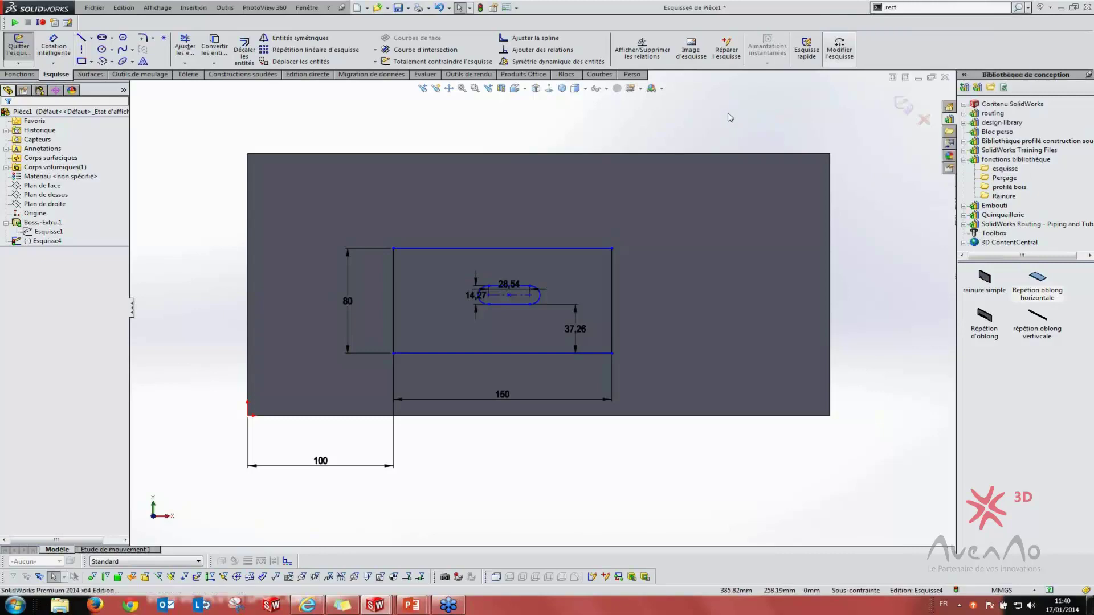
click(516, 8)
Give Rectangle par sommet the search shortcut 'rec' in Personnaliser's Clavier tab and save
click(530, 34)
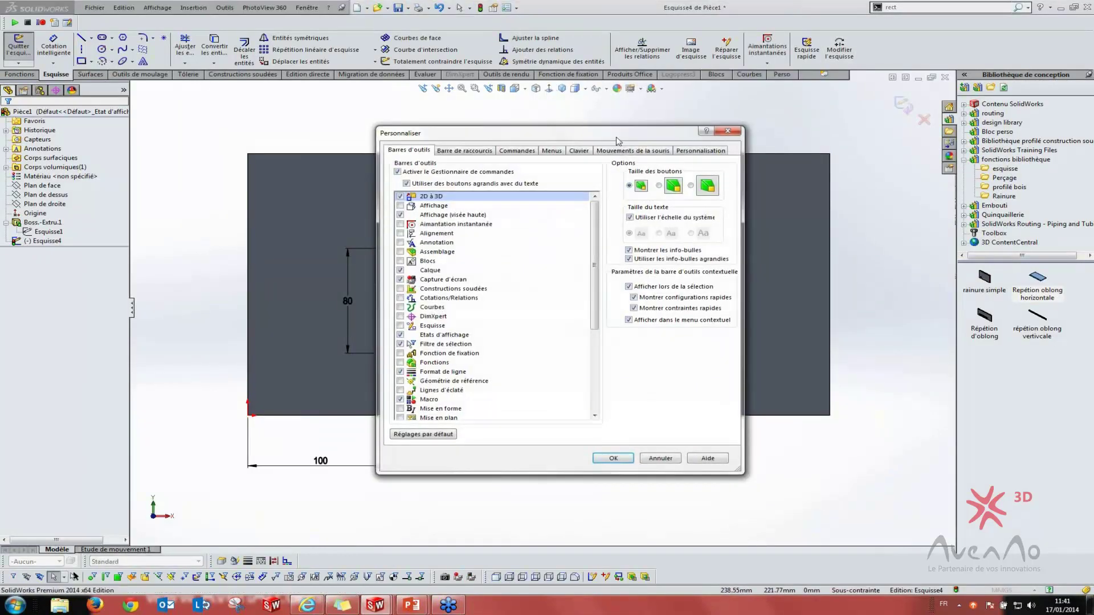
click(575, 154)
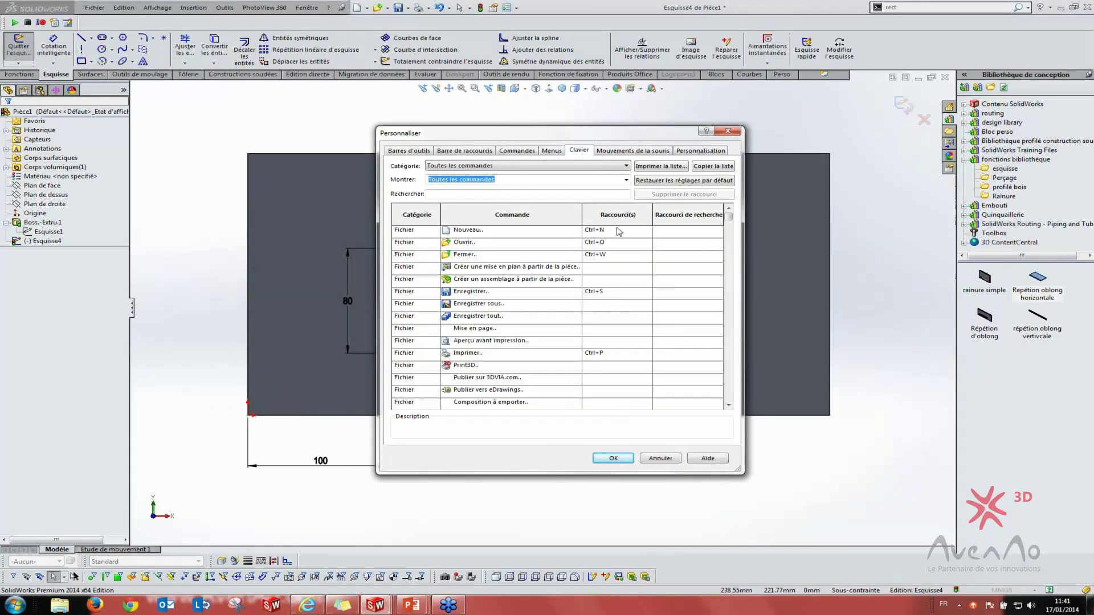
click(527, 193)
text(red)
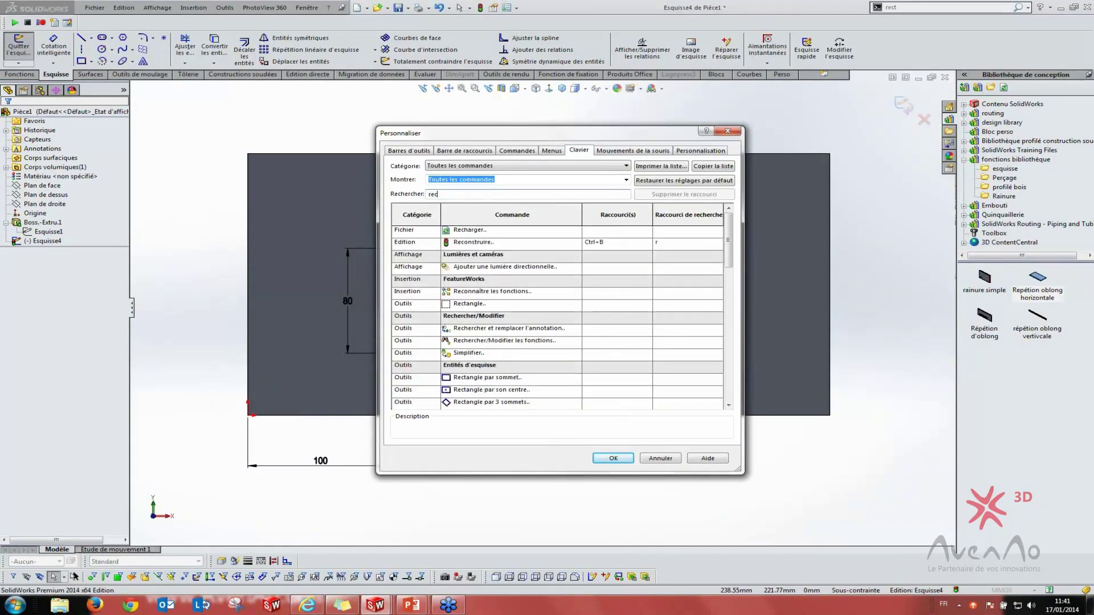
text(t)
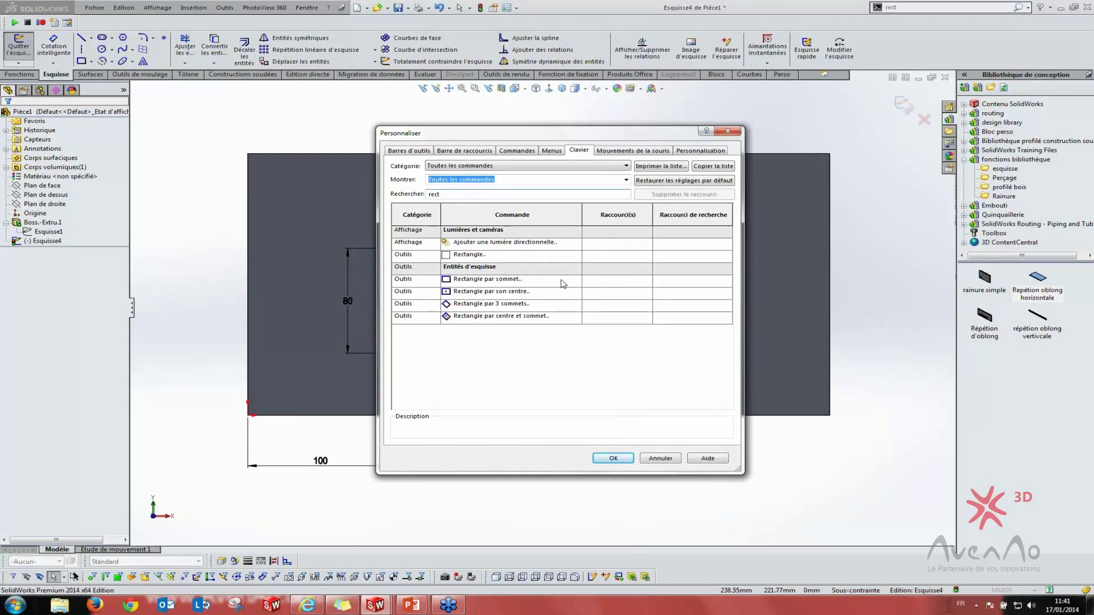
click(678, 282)
text(rec)
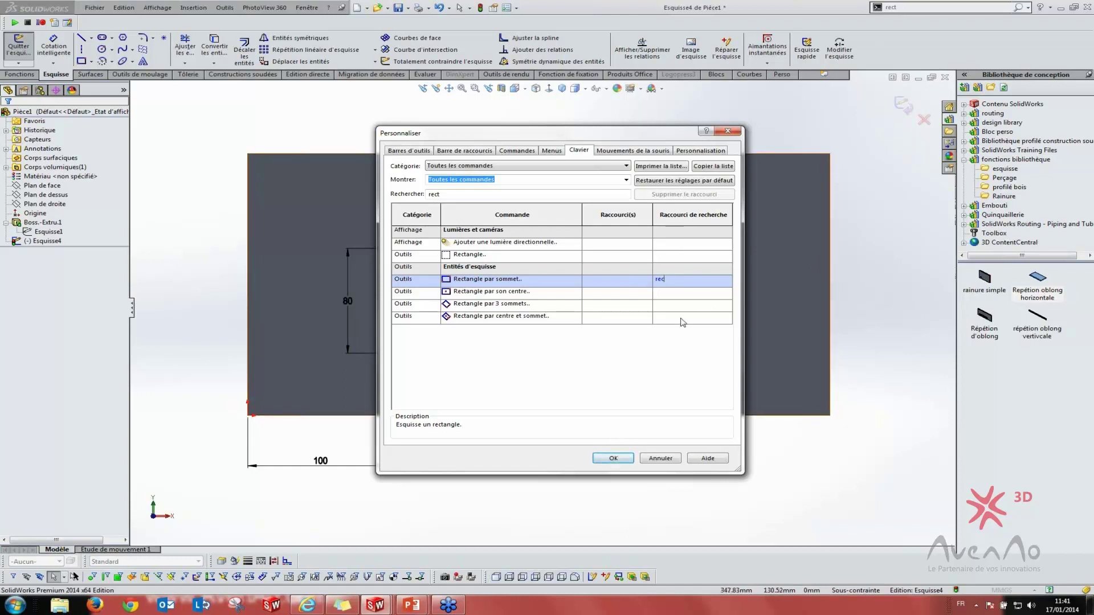
click(613, 459)
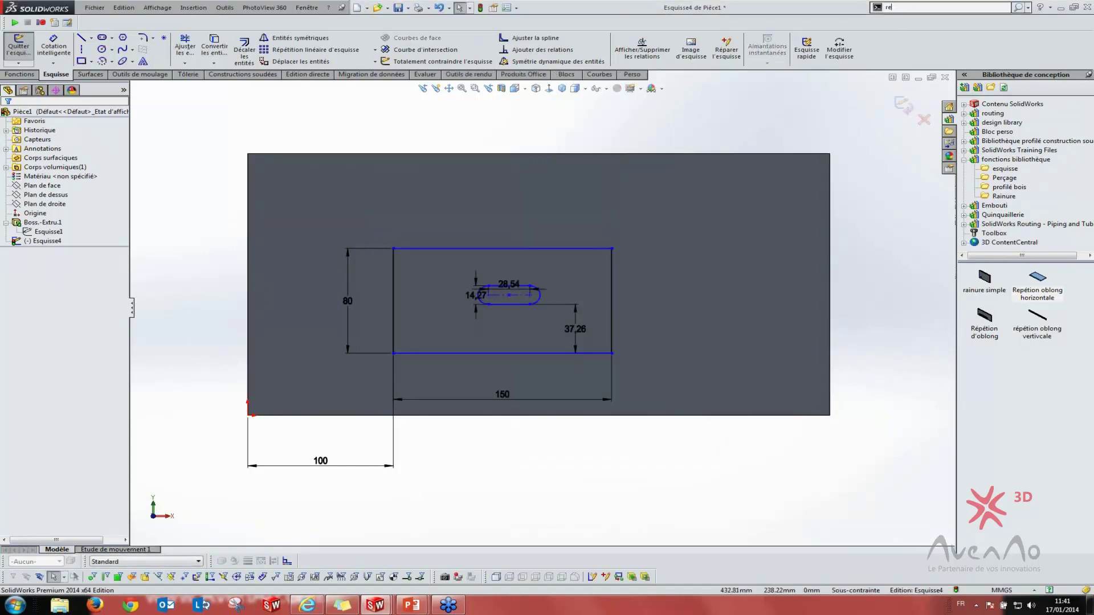
Sketch a second, smaller rectangle above the 150 × 80 one via the 'rec' shortcut
text(c)
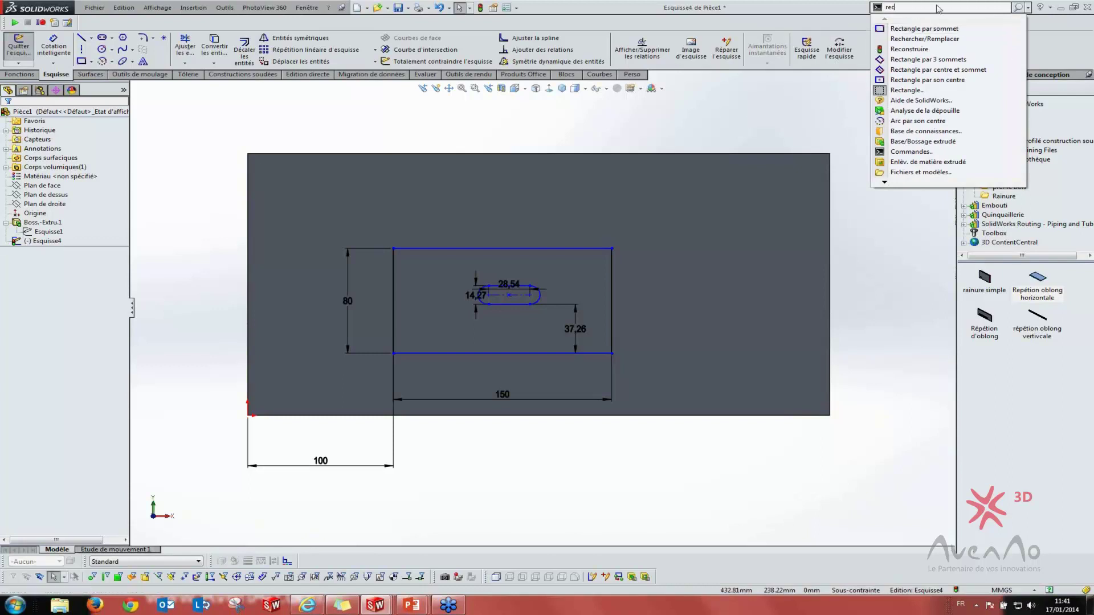
click(740, 130)
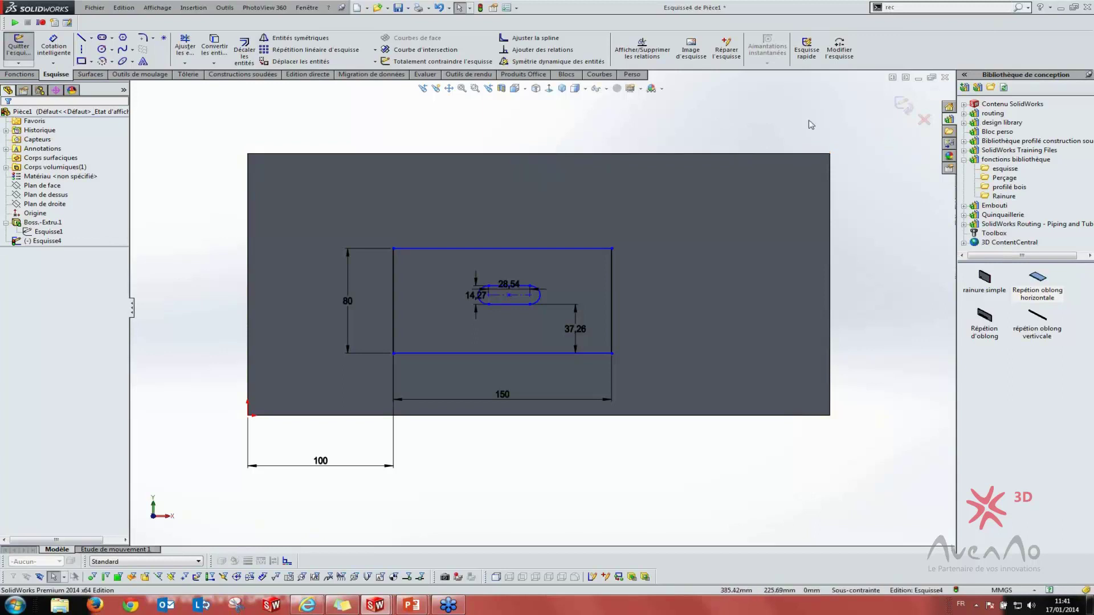
key(s)
text(d)
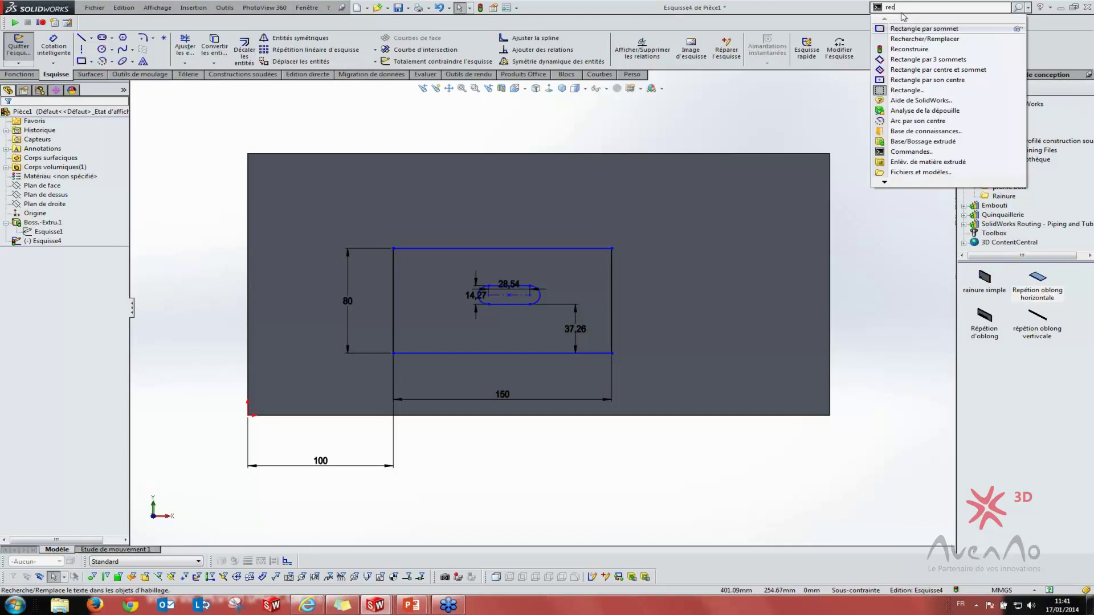
key(Return)
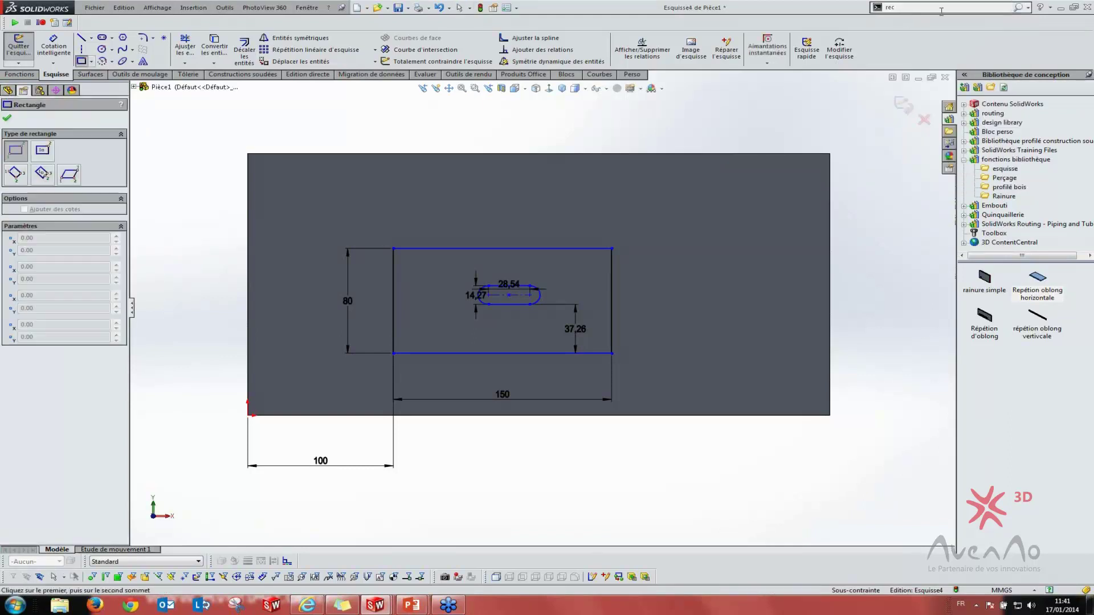
click(422, 211)
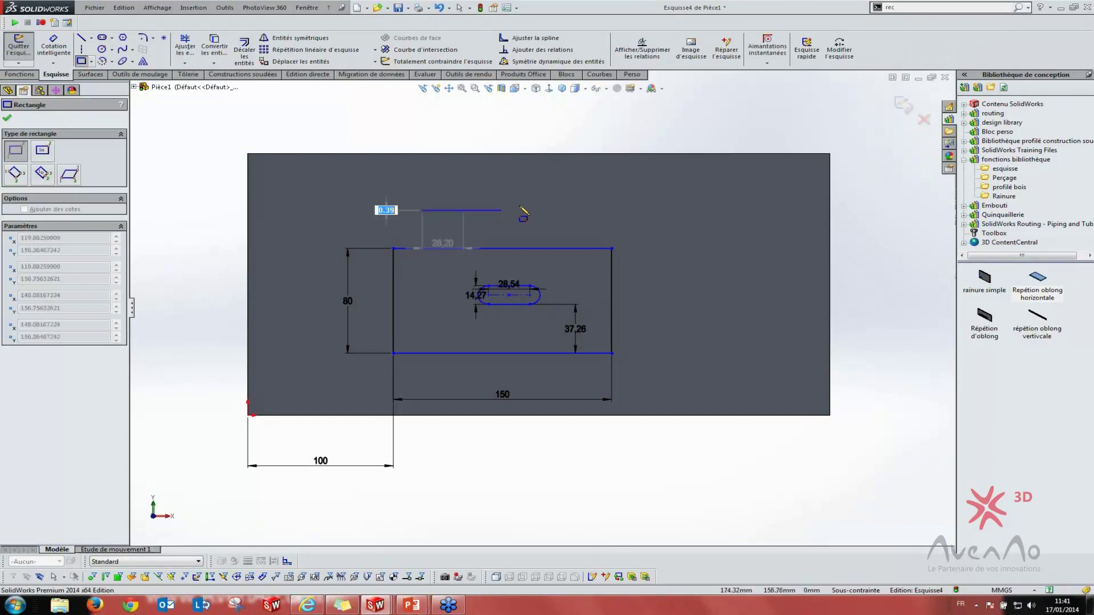
click(542, 184)
key(Escape)
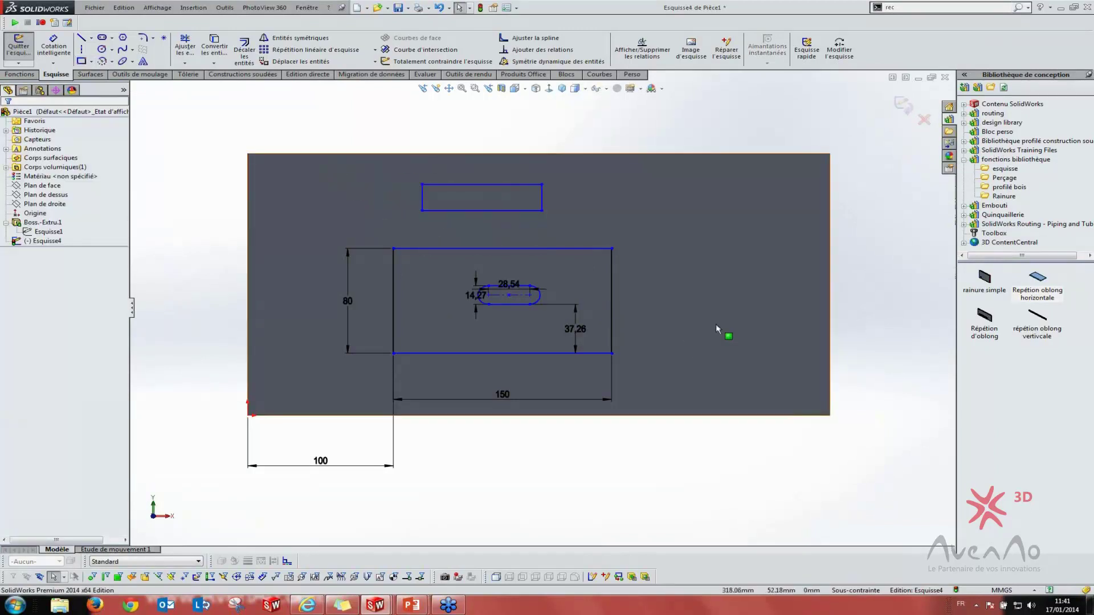
Give the Cercle command the search shortcut 'ce' in the Clavier customization and save it
click(515, 8)
click(535, 30)
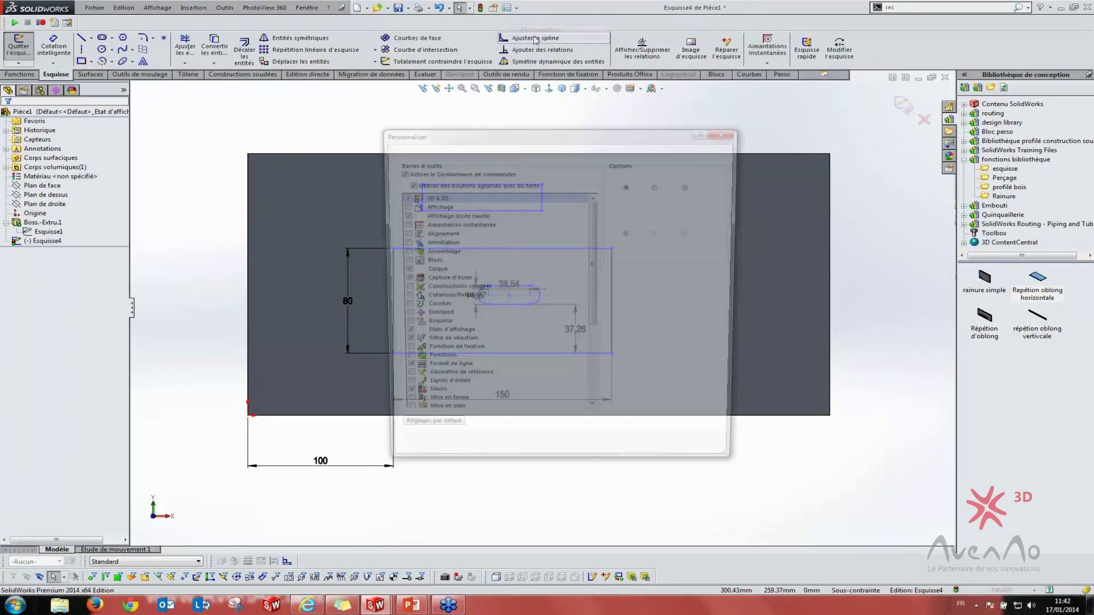
click(579, 150)
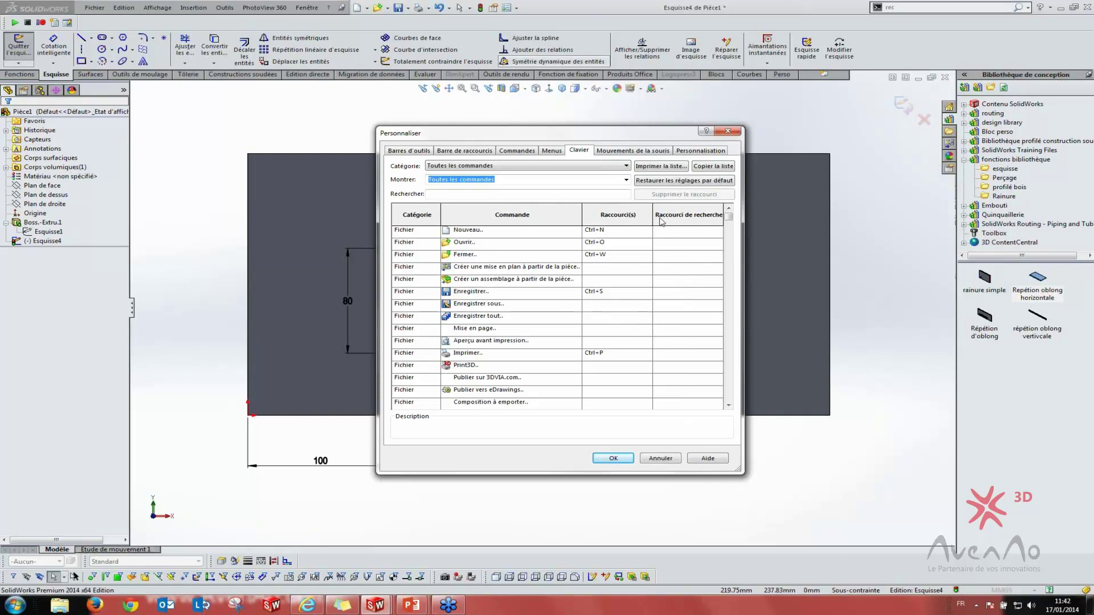
click(499, 195)
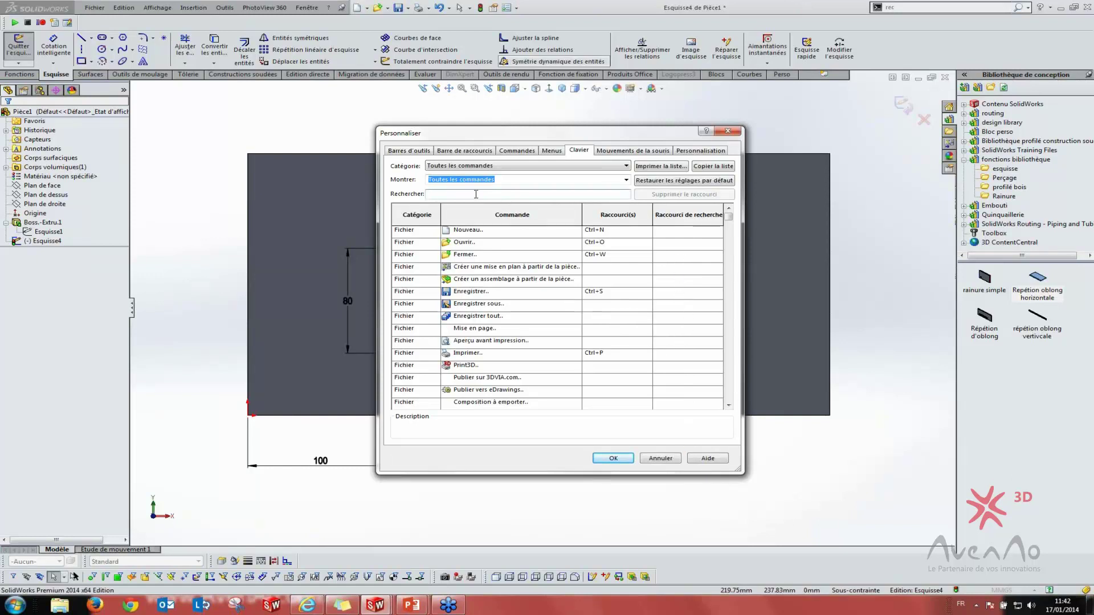
text(cer)
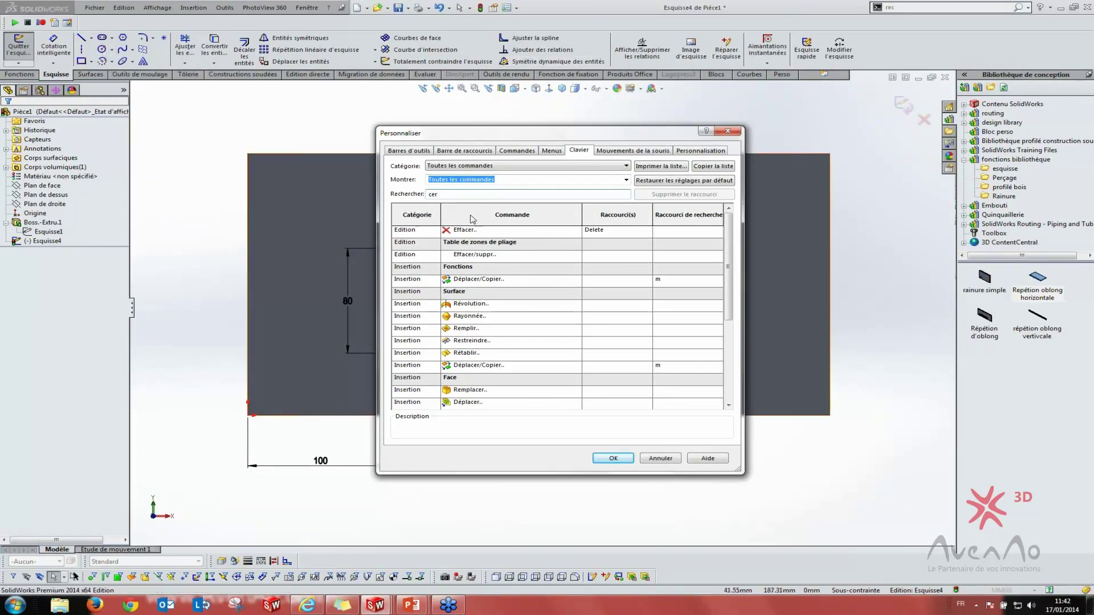
text(cl)
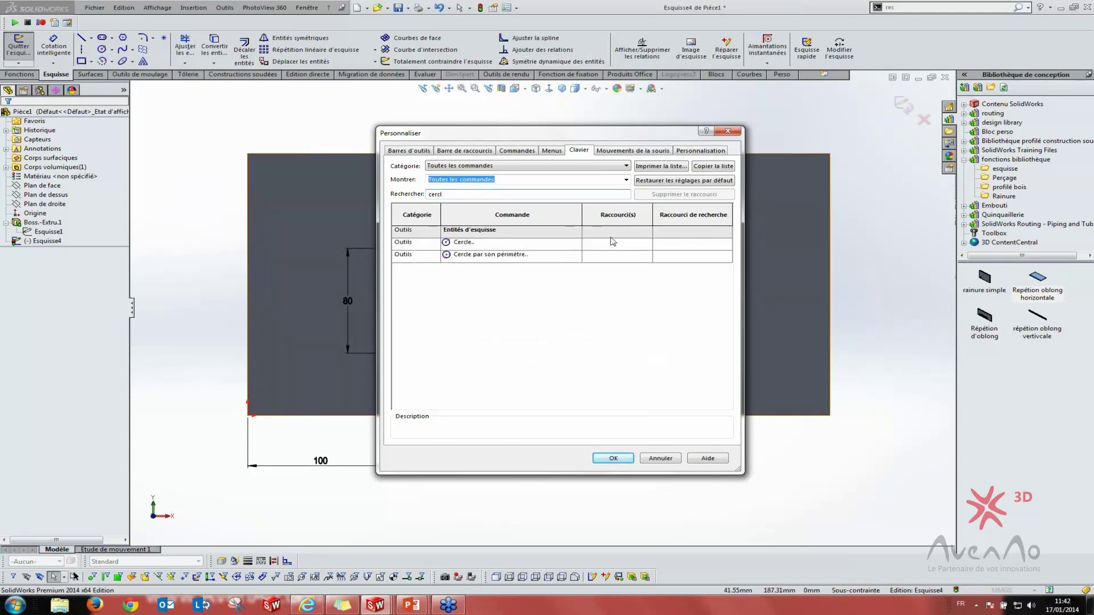
click(694, 245)
text(ce)
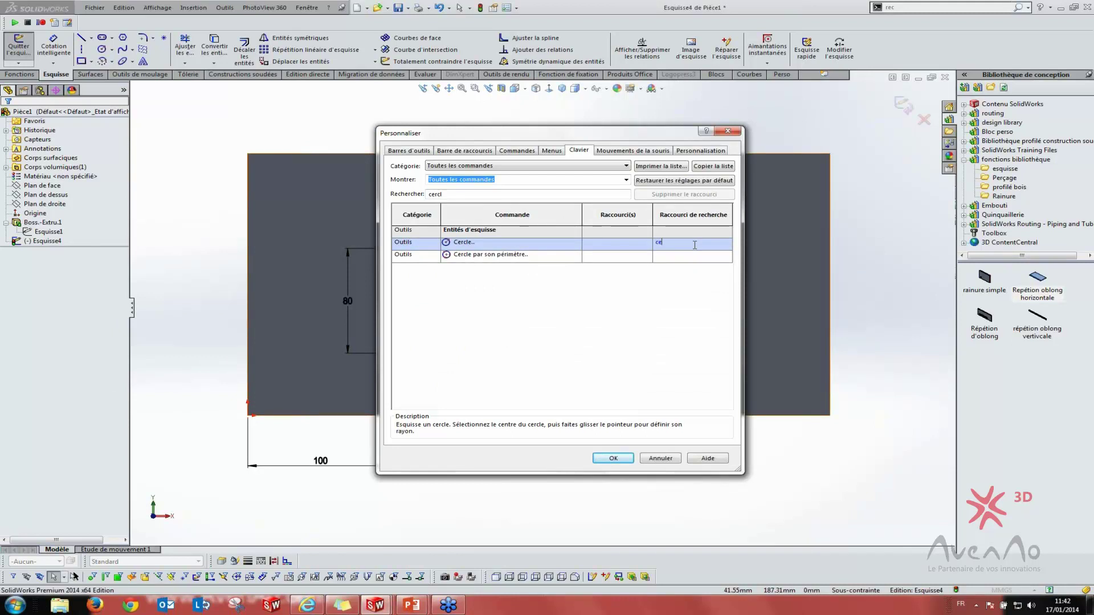
click(624, 458)
Sketch a circle to the right of the dimensioned rectangle via the 'ce' search shortcut
key(s)
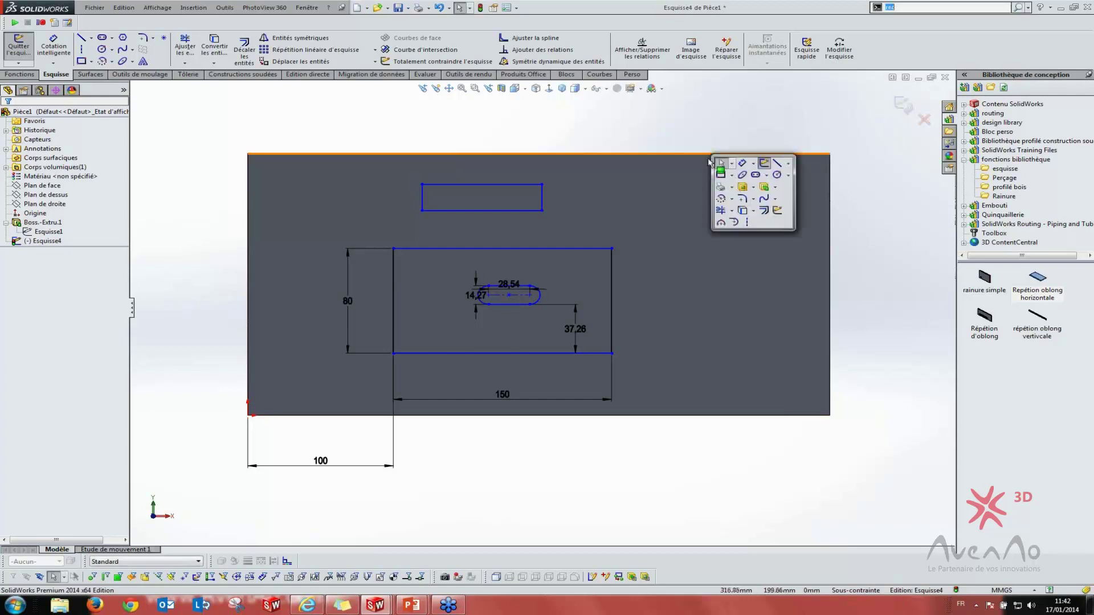
text(e)
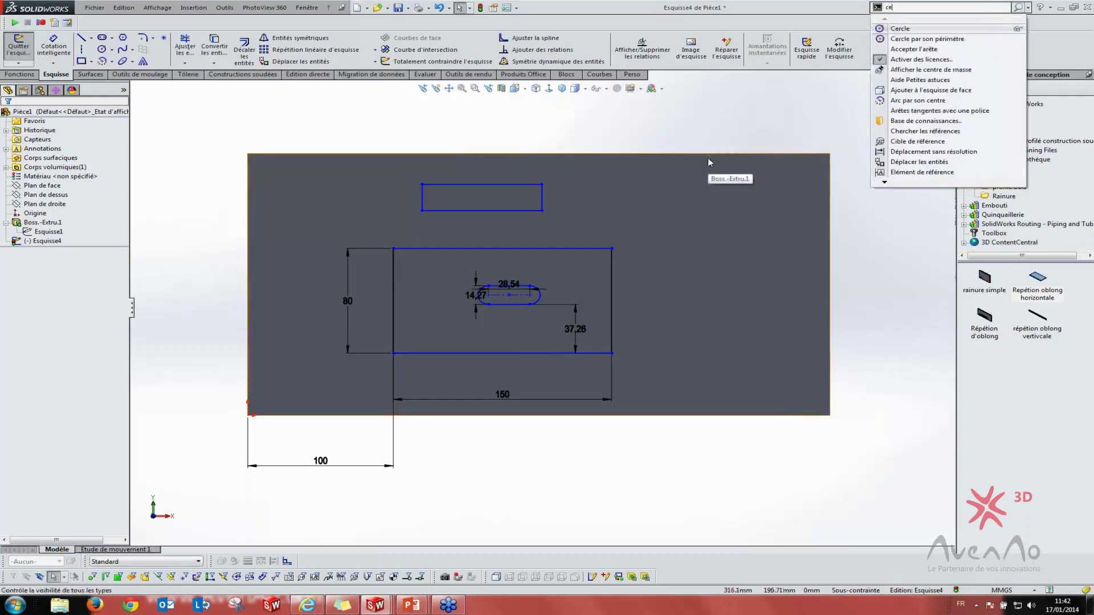
key(Return)
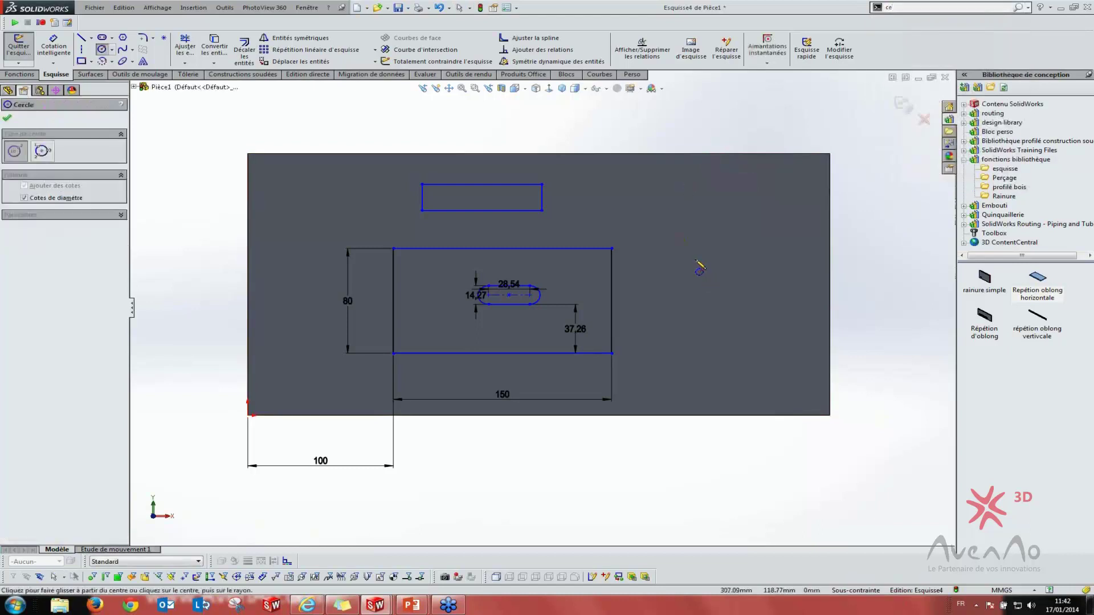
click(695, 259)
click(699, 293)
key(Escape)
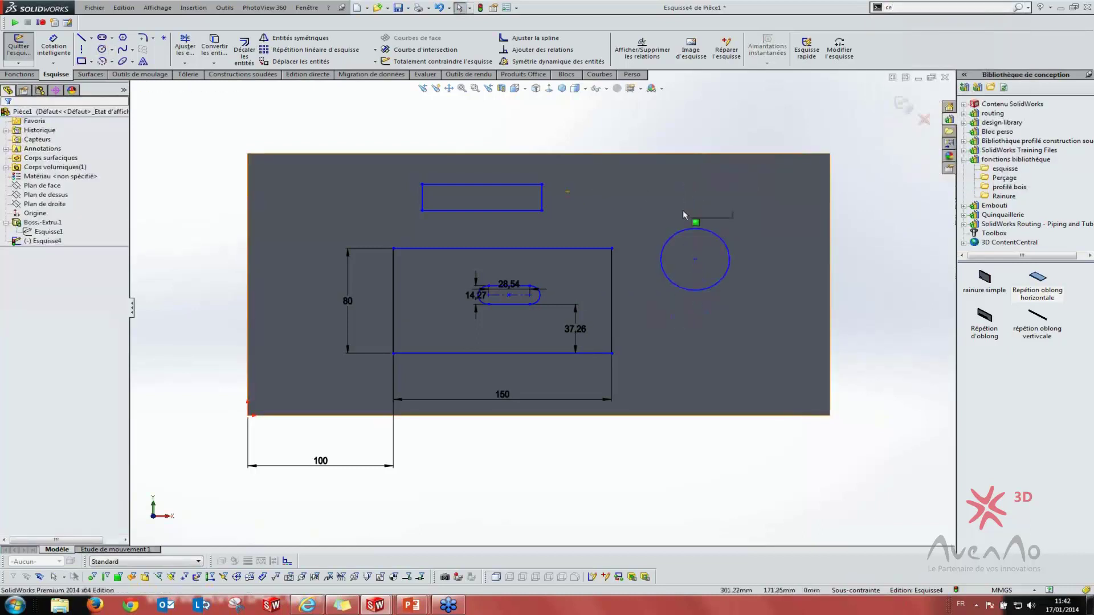
scroll(542, 308, up, 3)
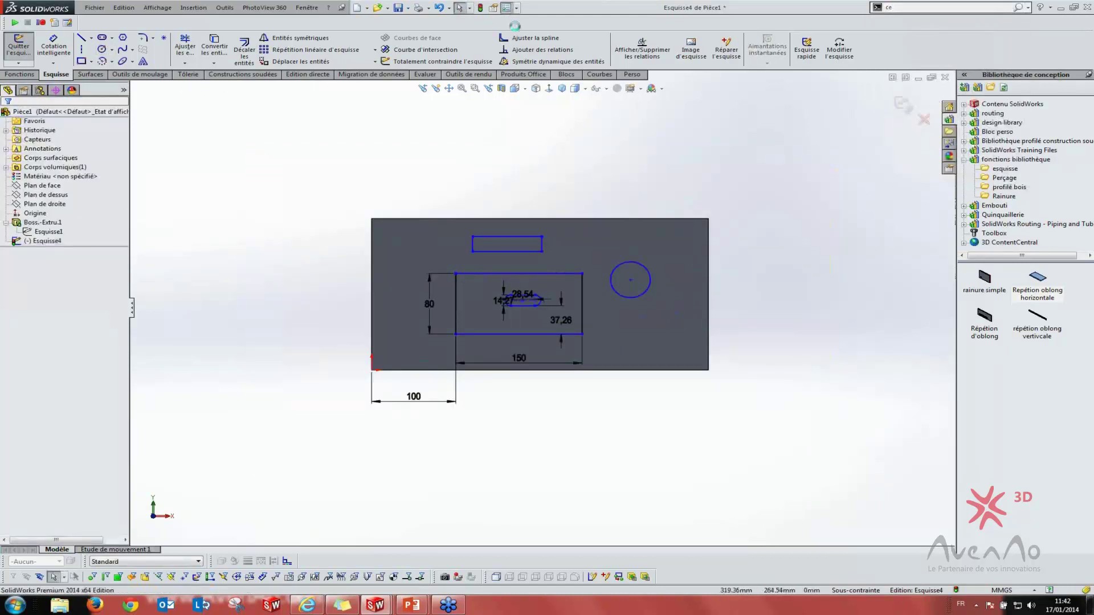
key(Escape)
click(516, 8)
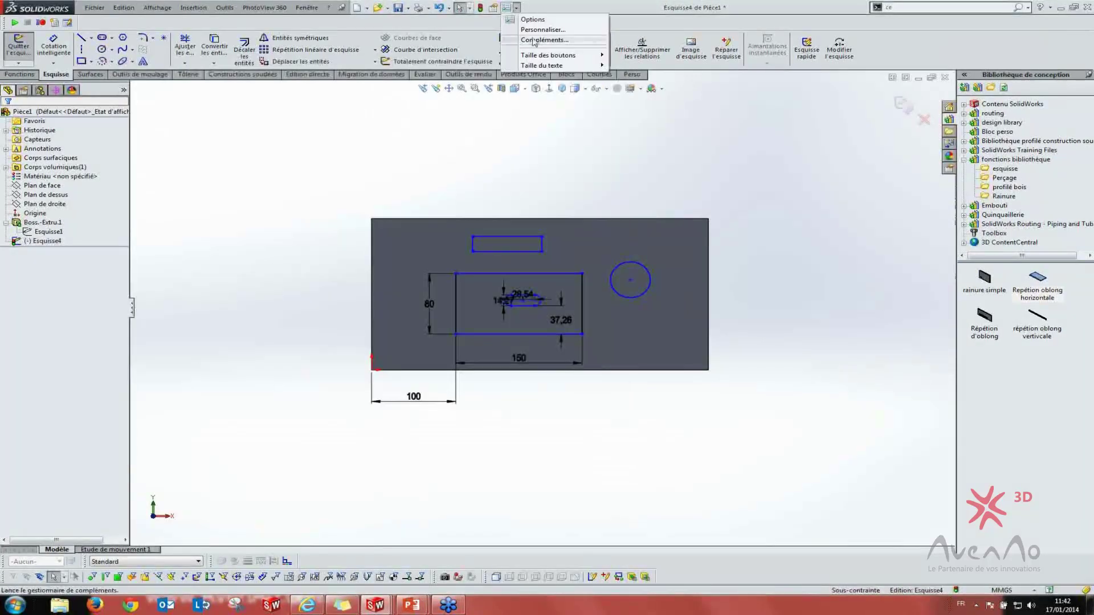
click(538, 29)
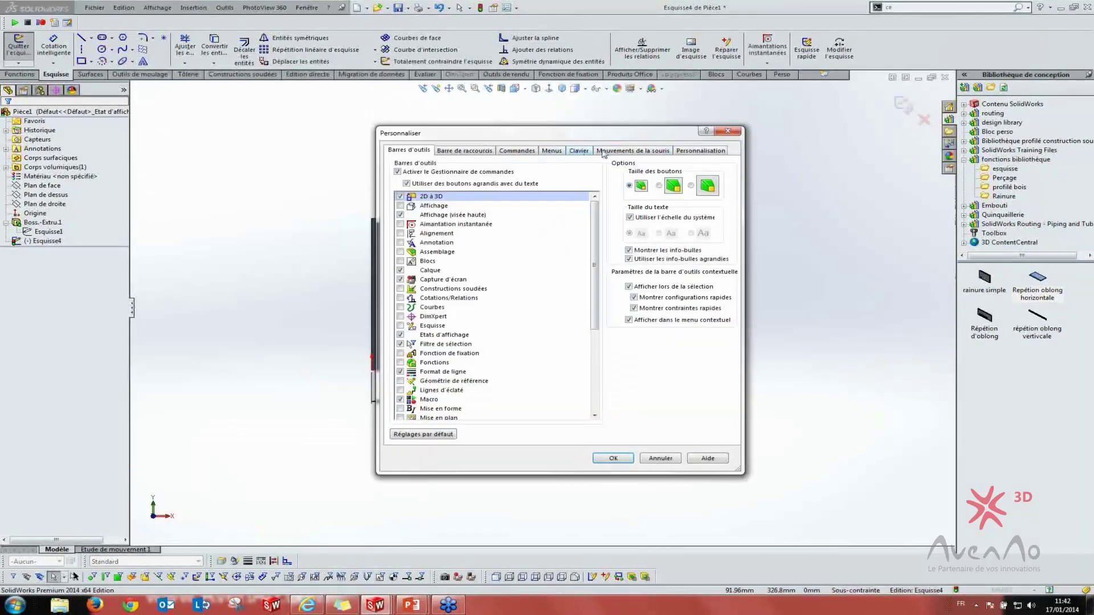
click(607, 151)
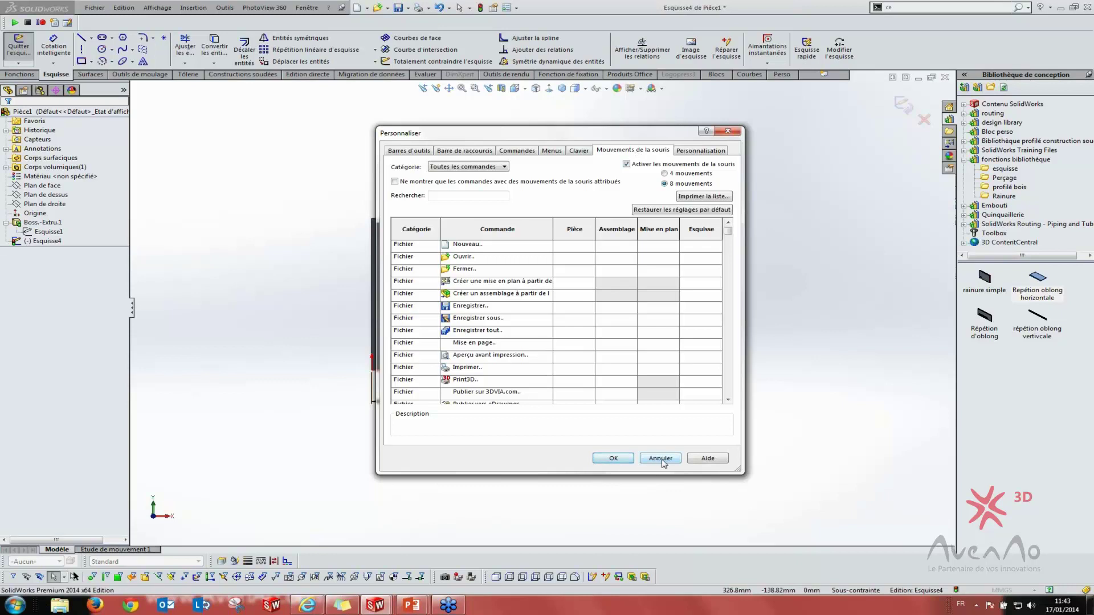
click(643, 459)
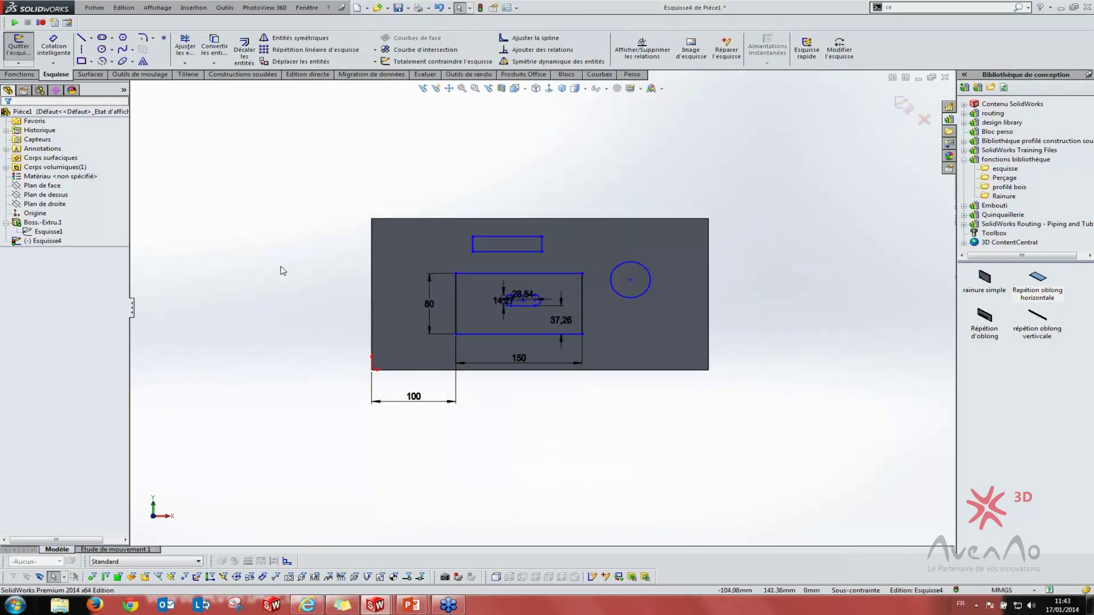
Draw a horizontal line from the circle's left edge to its right edge through the centre
mouse_move(279, 269)
right_down()
mouse_move(279, 288)
mouse_move(261, 288)
mouse_move(280, 280)
mouse_move(263, 269)
right_up()
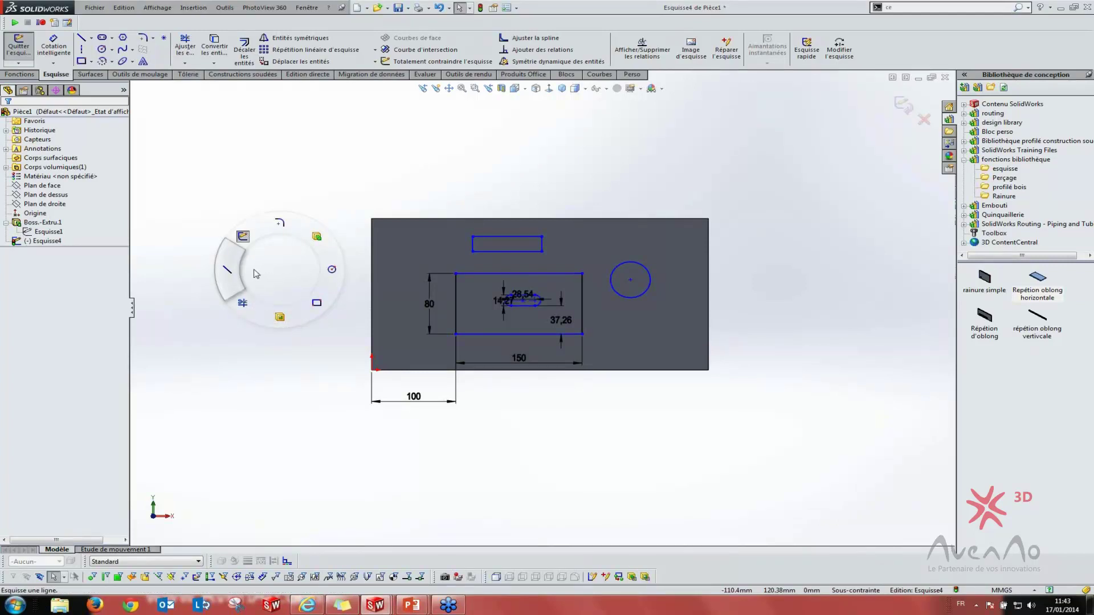
right_drag(264, 270, 246, 275)
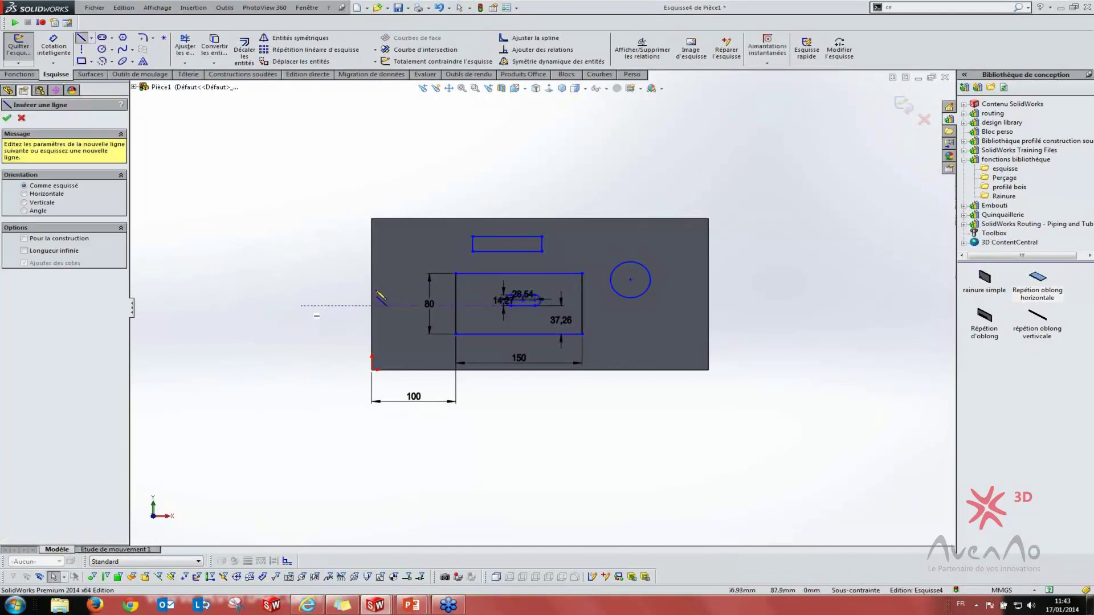
scroll(450, 282, down, 3)
scroll(797, 365, down, 1)
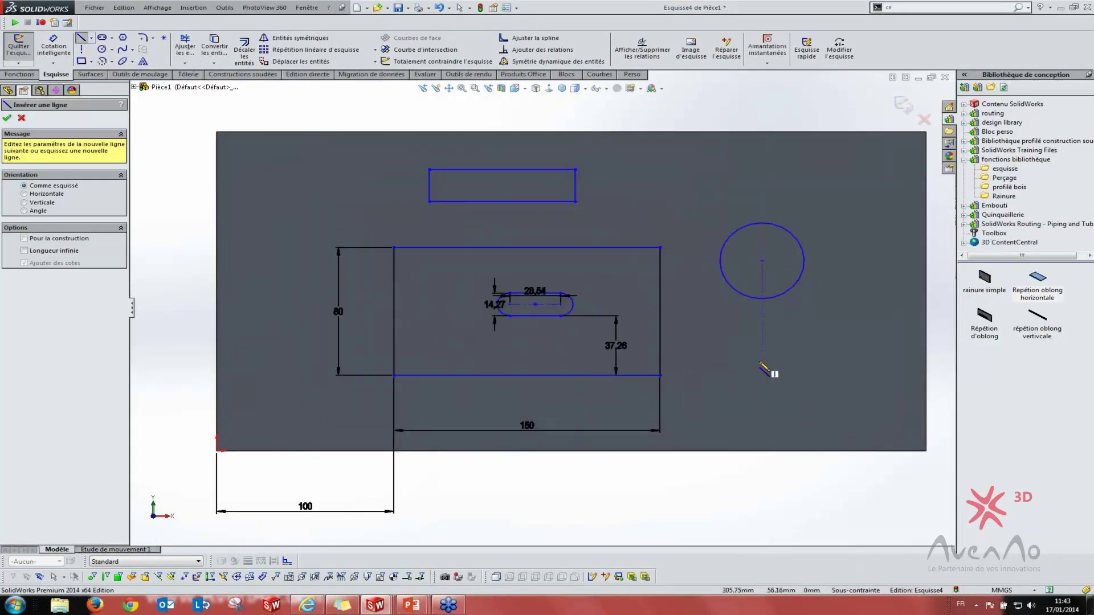
click(720, 261)
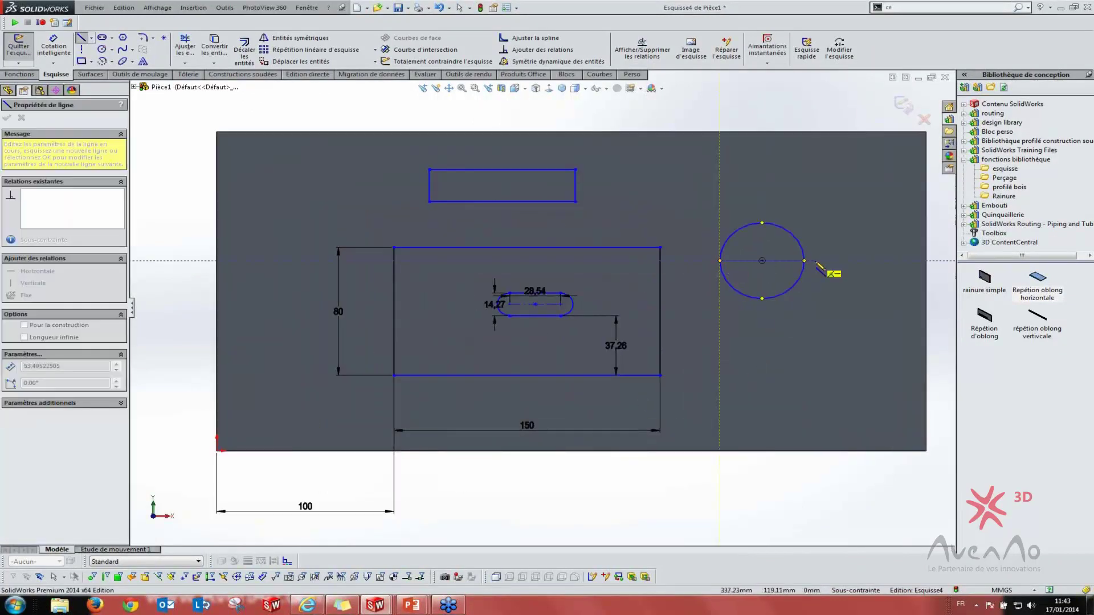
click(804, 260)
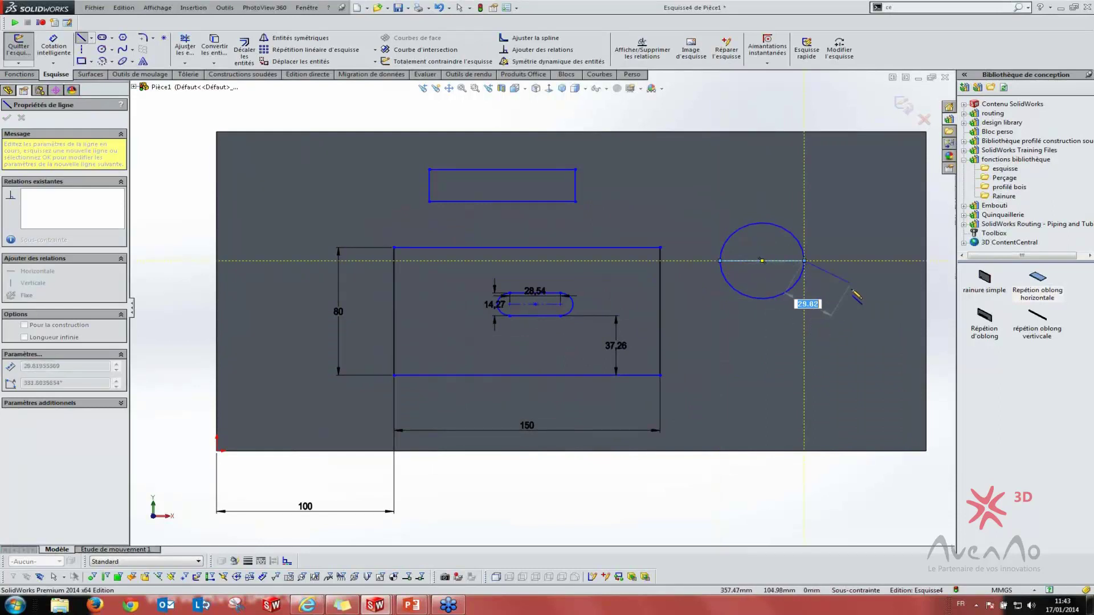
double_click(852, 325)
key(ctrl+z)
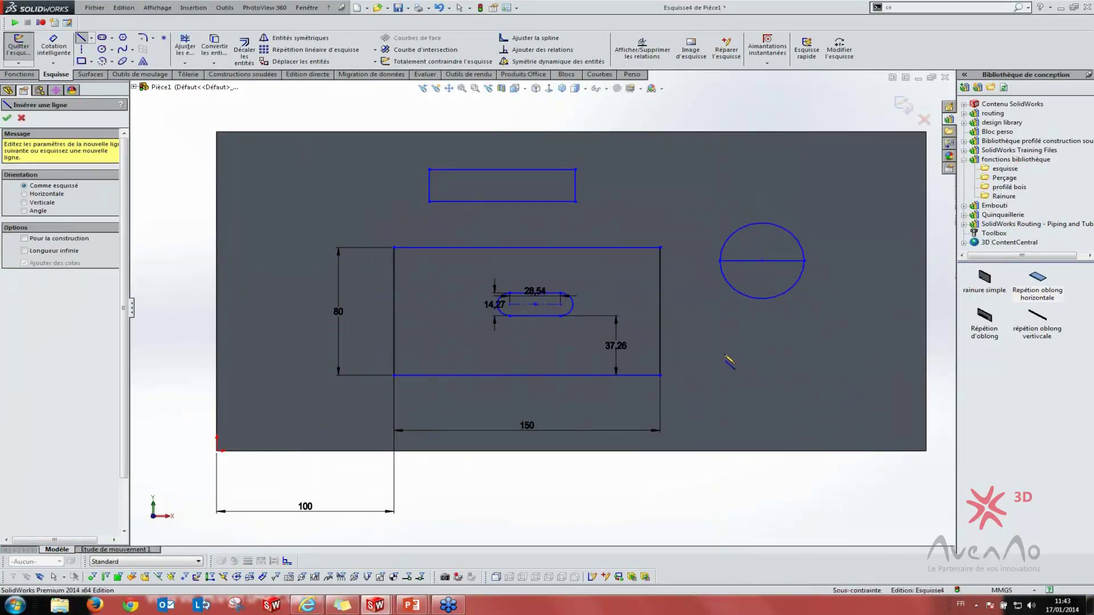
right_drag(725, 355, 716, 356)
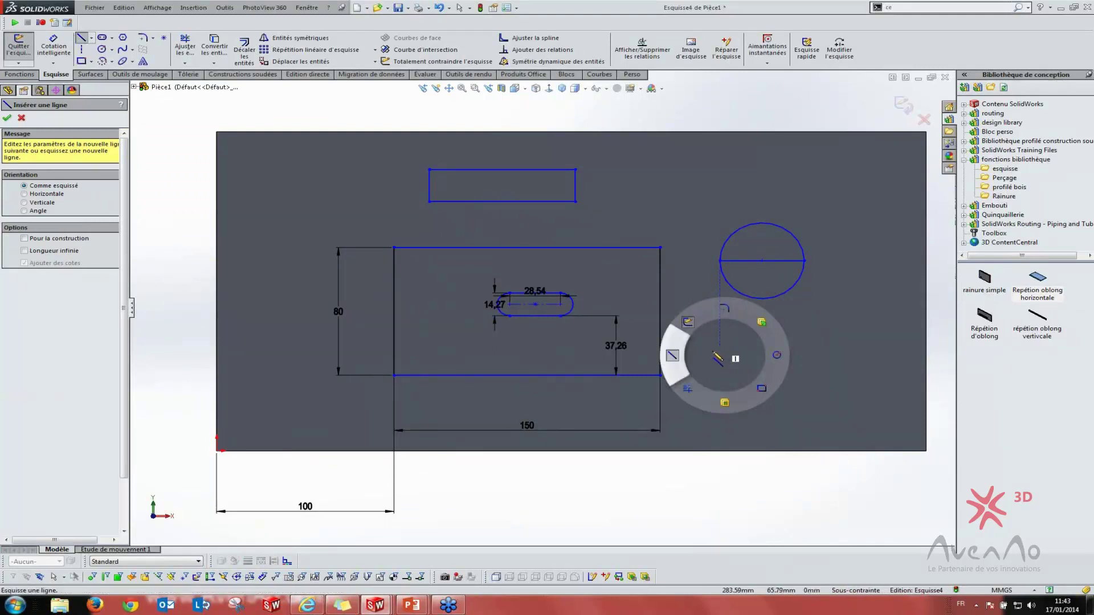
Add a 5 mm sketch fillet to the rectangle's top-right corner
right_drag(712, 353, 724, 311)
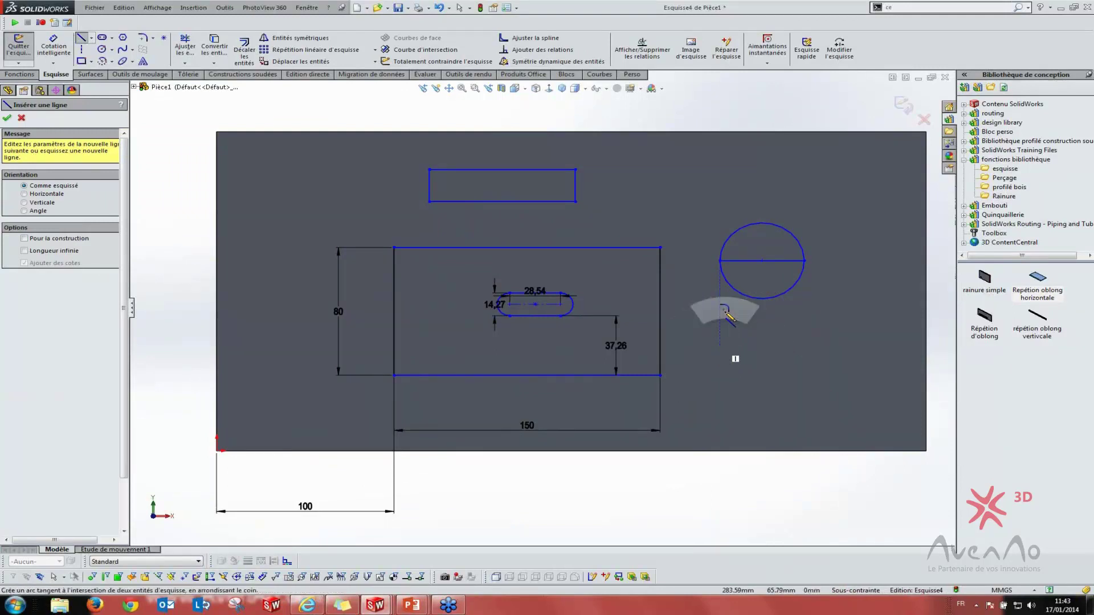
click(660, 248)
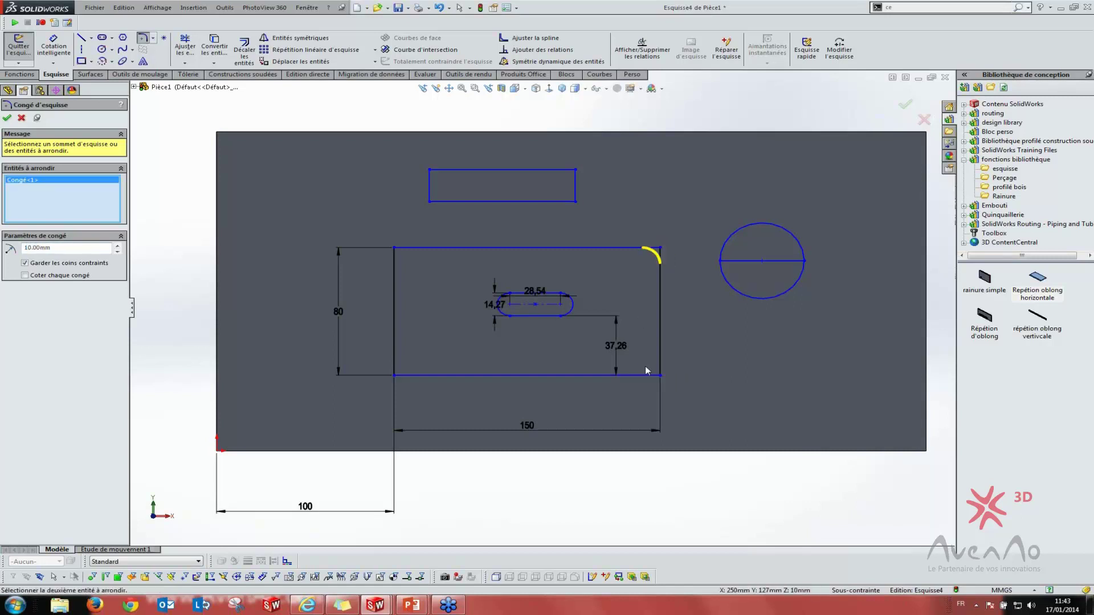
drag(65, 248, 2, 251)
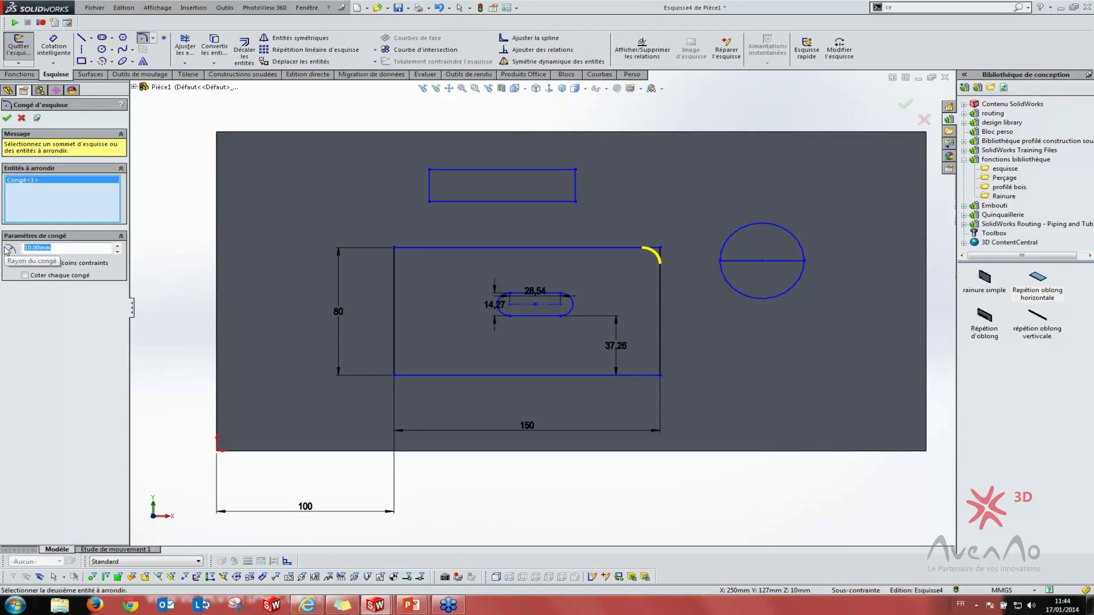
text(15)
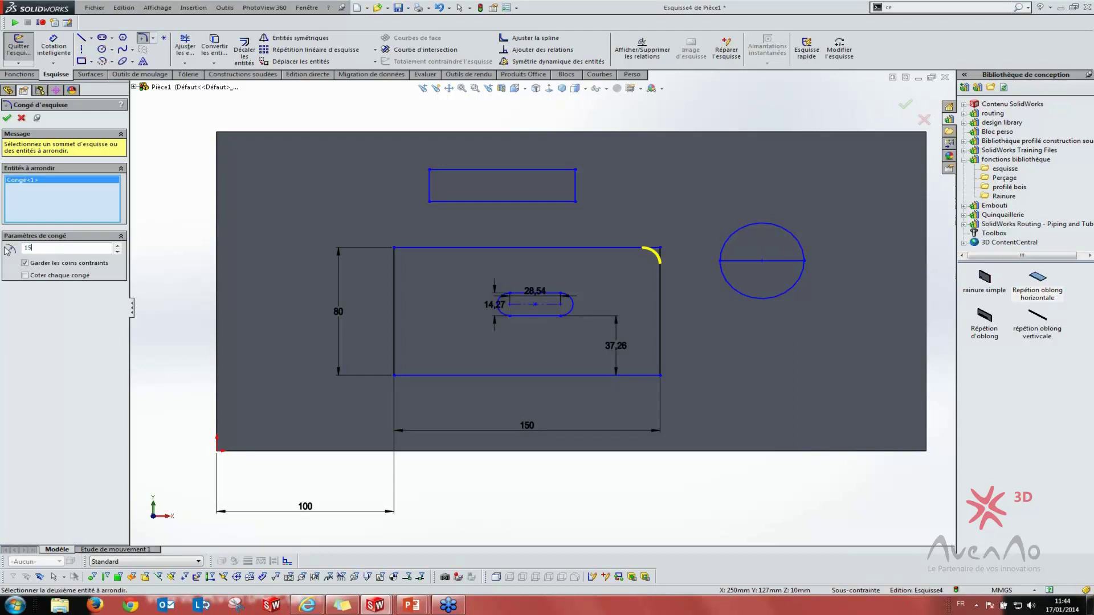
key(Return)
right_click(174, 187)
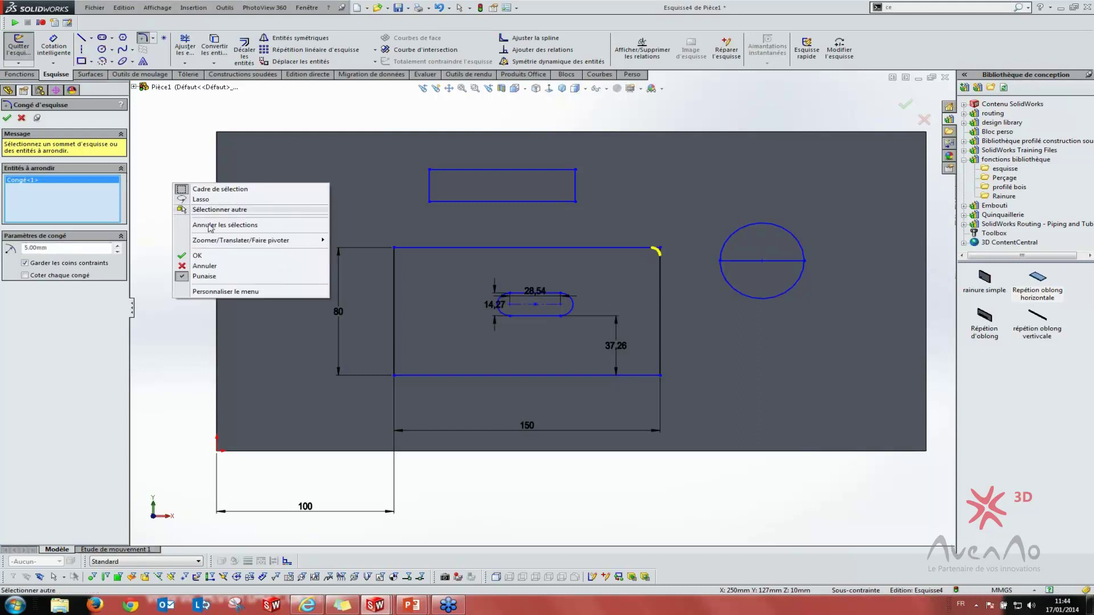
click(212, 260)
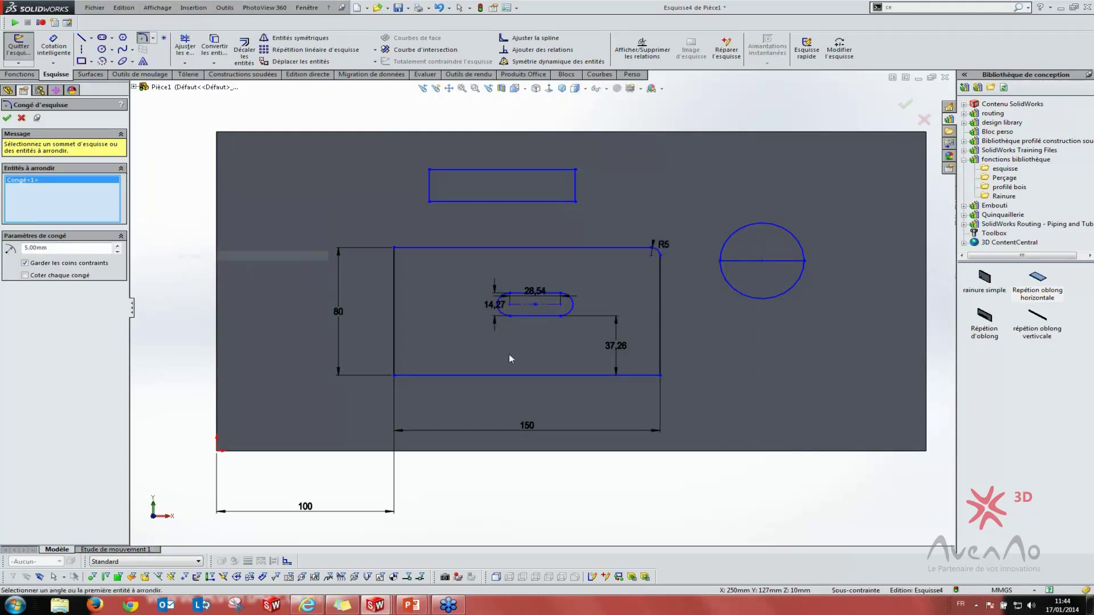
click(516, 7)
Look up Cercle's mouse gestures by searching 'cer', cancel Personnaliser, and exit the fillet tool
click(536, 21)
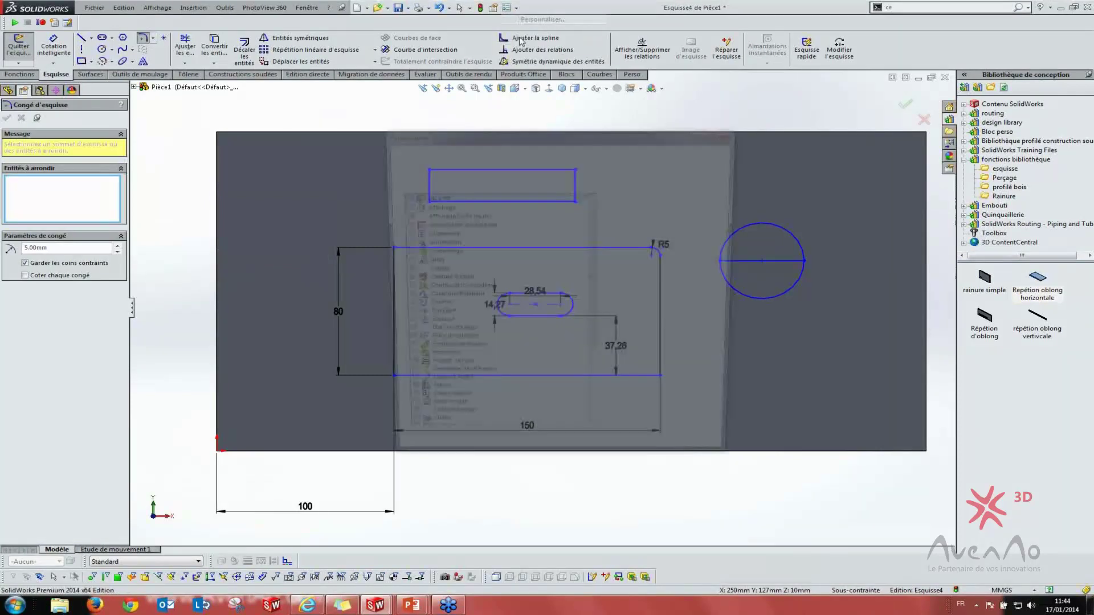
click(617, 151)
text(c)
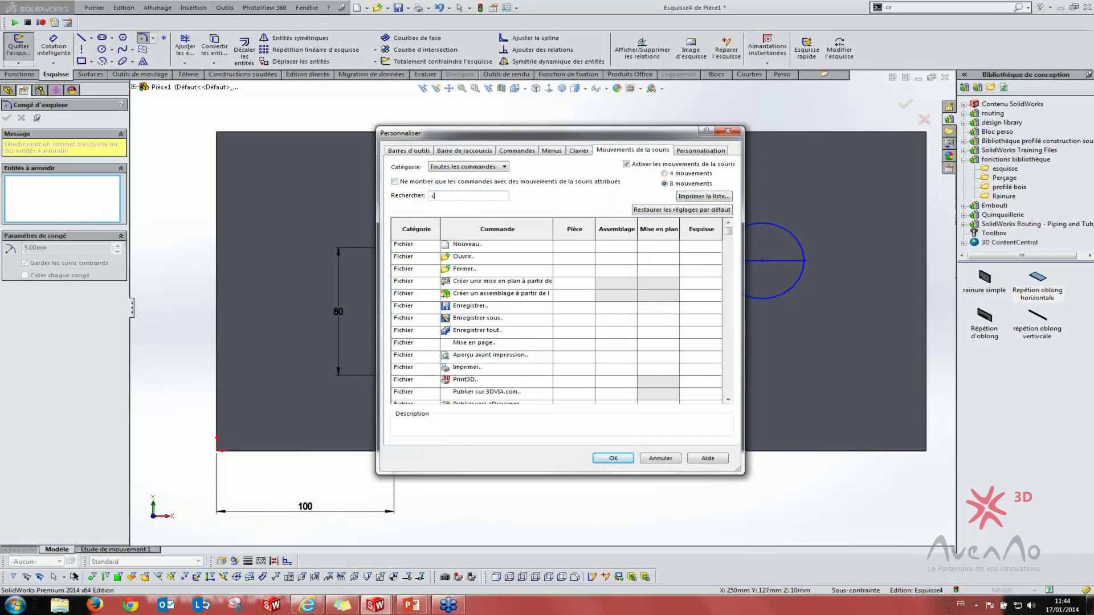
text(erc)
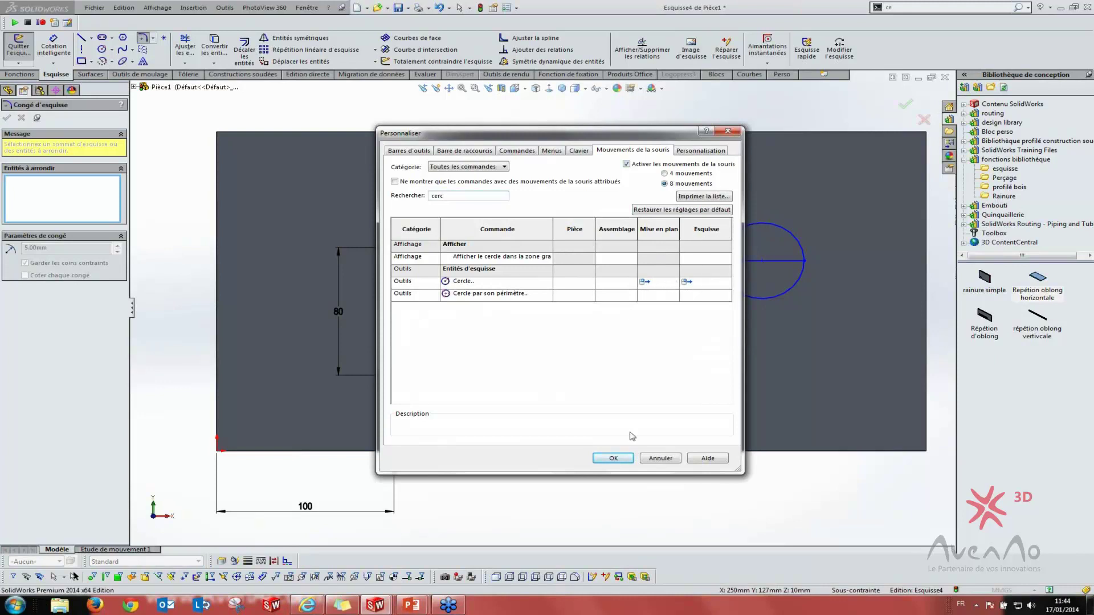
click(661, 458)
key(Escape)
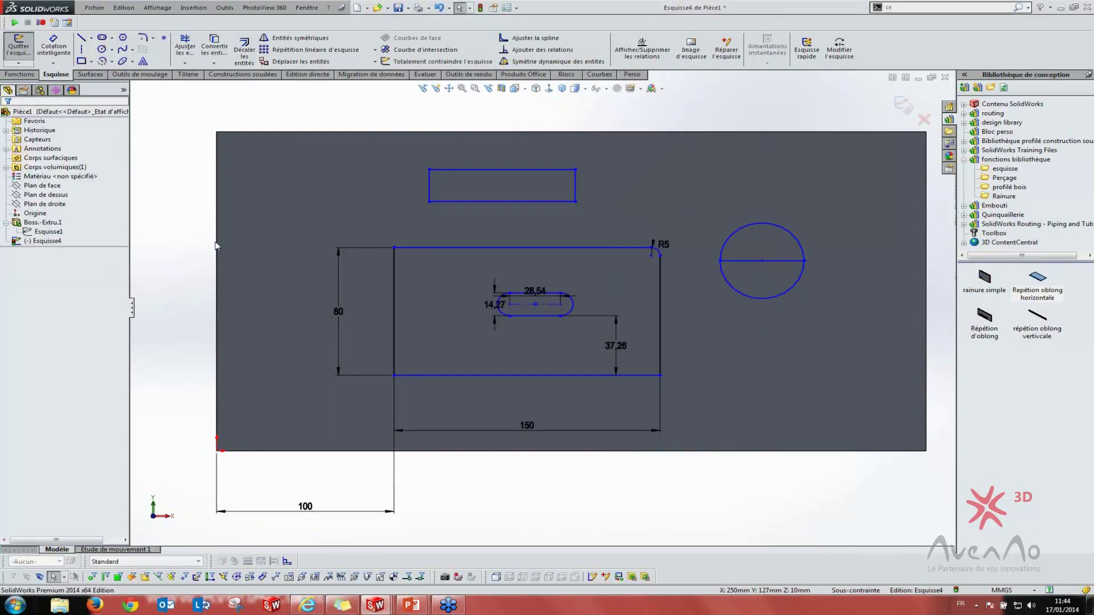
Fit the part in view, test a mouse gesture, and bring up the Personnaliser dialog
key(z)
mouse_move(392, 177)
right_down()
mouse_move(366, 182)
mouse_move(376, 169)
mouse_move(398, 179)
right_up()
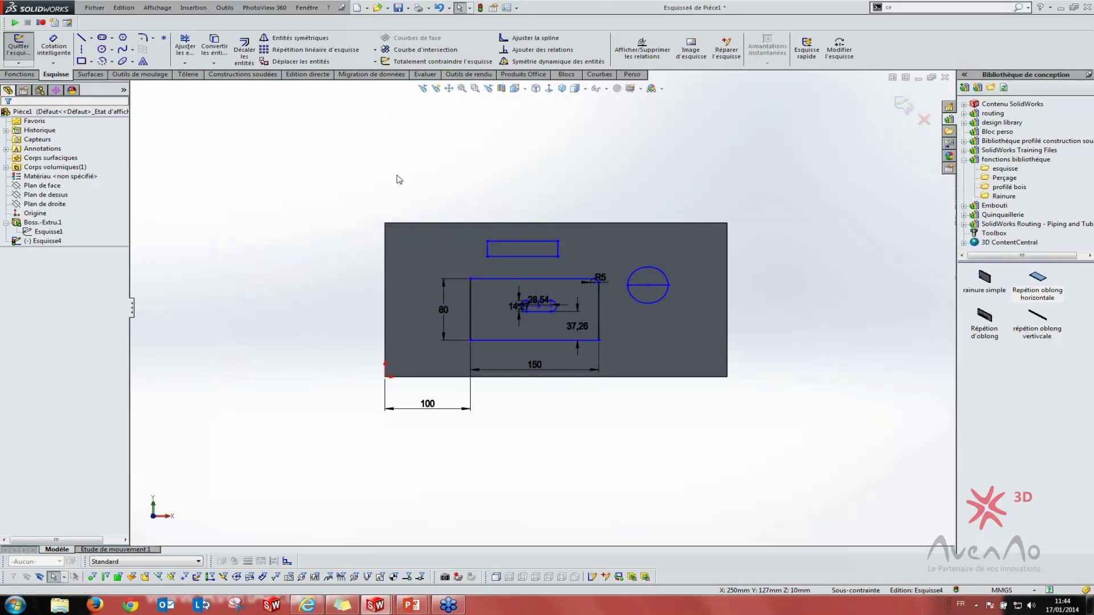
click(519, 8)
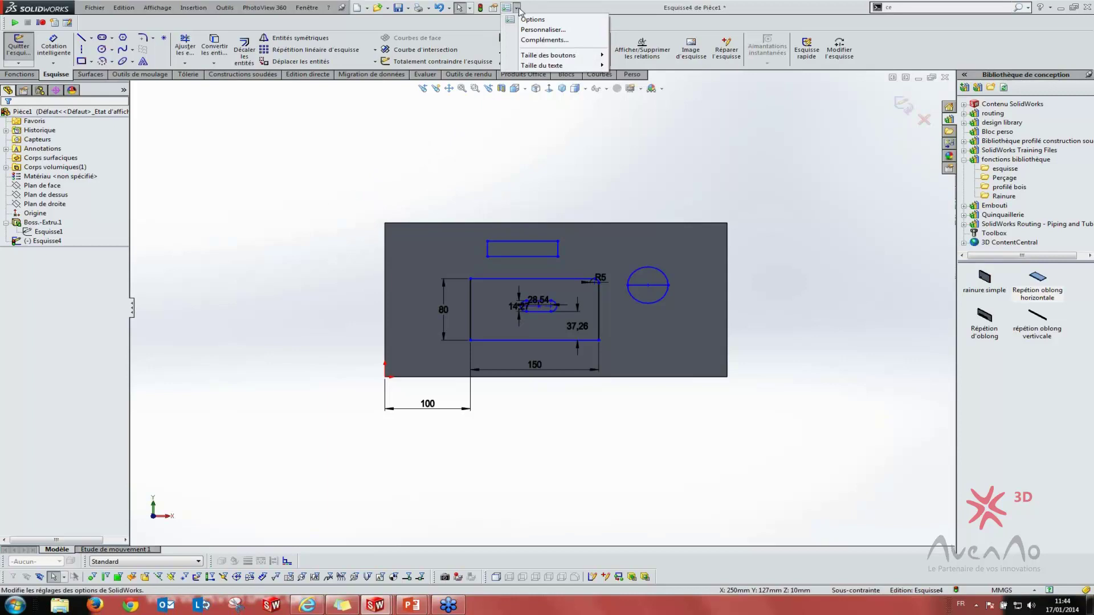
click(535, 31)
Assign the right-drag gesture to Ouvrir in Mise en plan, Esquisse and Pièce, then save
click(630, 152)
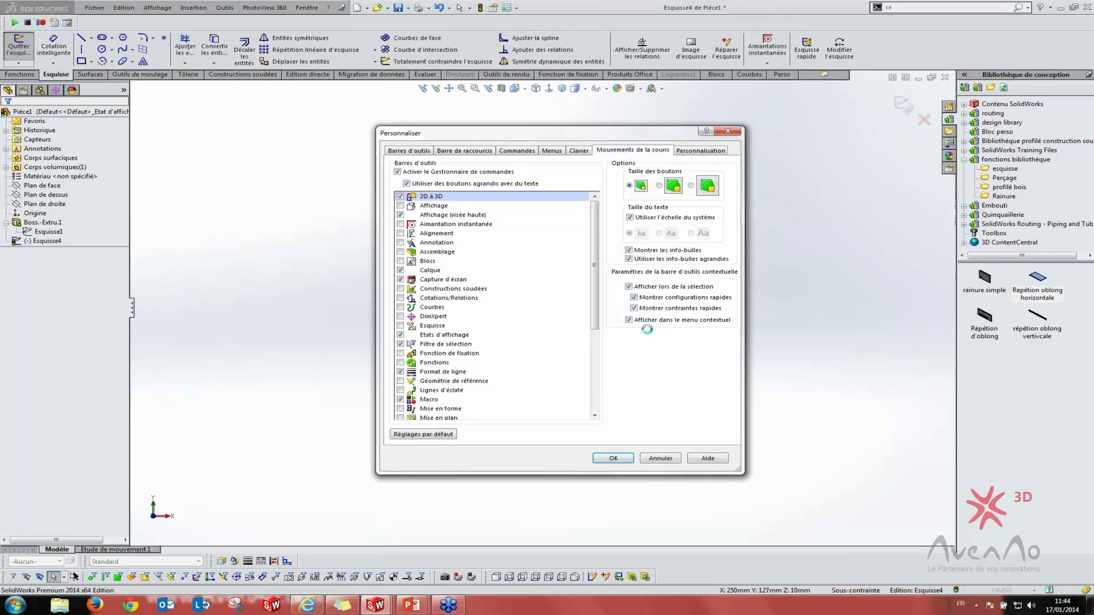
click(655, 259)
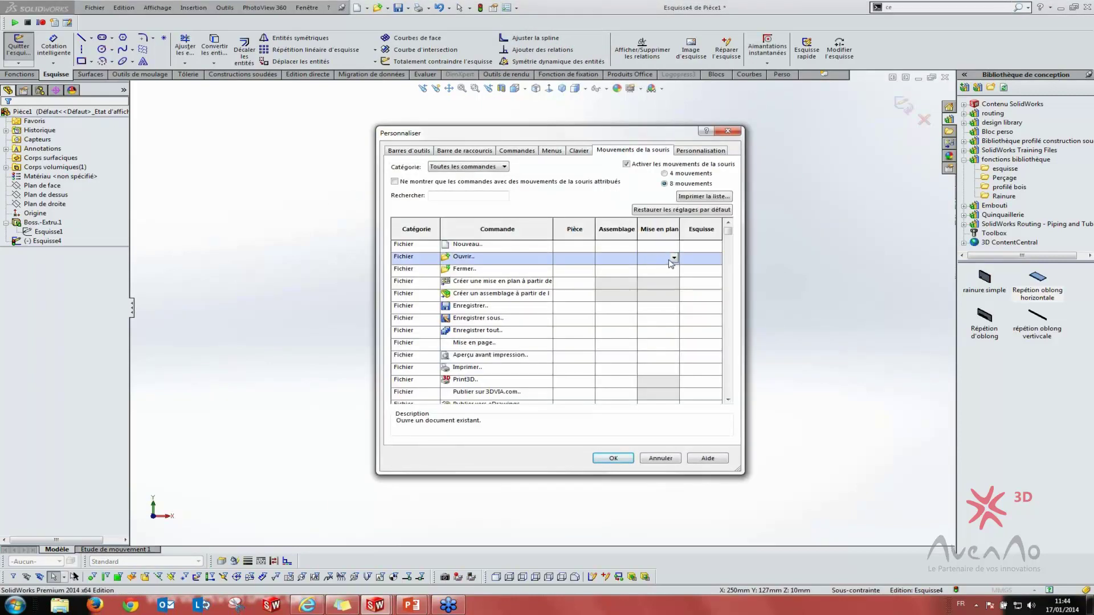
click(674, 258)
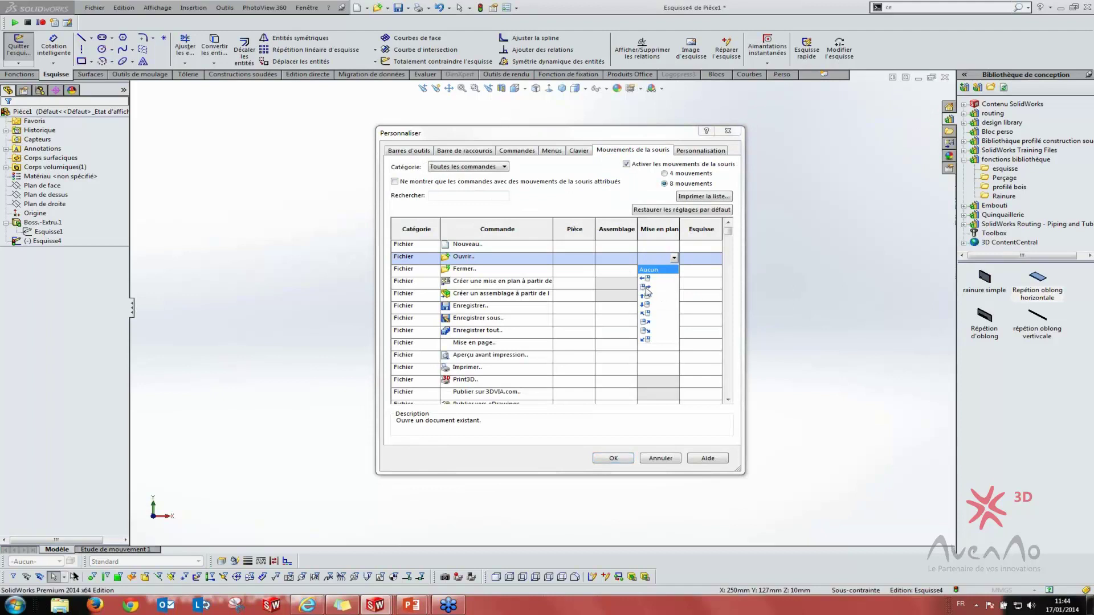
click(647, 287)
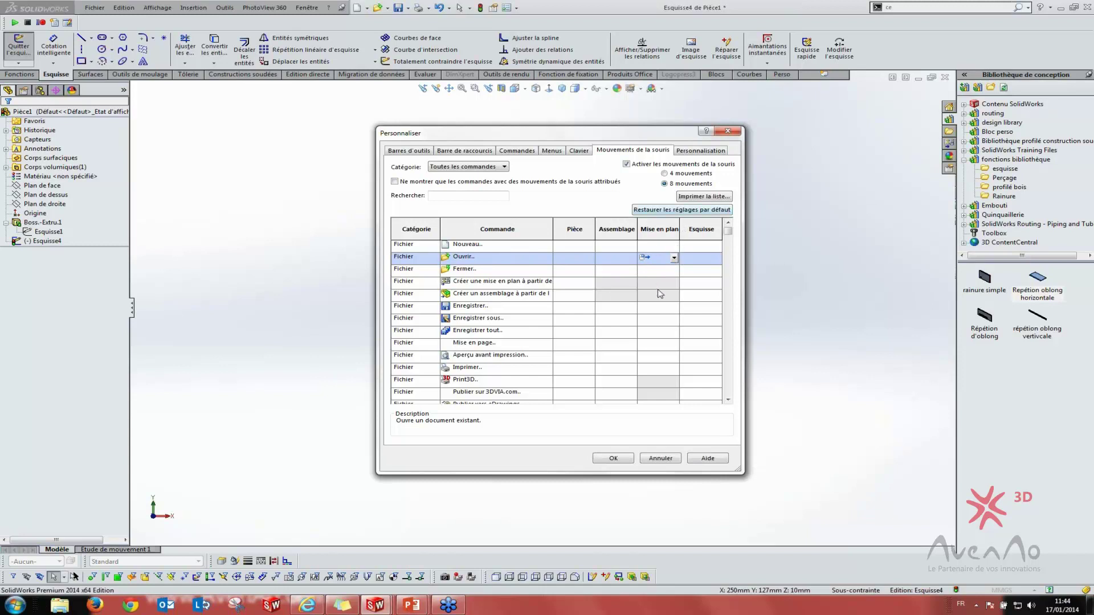
click(701, 262)
click(716, 260)
click(695, 288)
click(567, 259)
click(589, 258)
click(567, 286)
click(613, 459)
Test the right-drag gesture twice, dismissing the Ouvrir file dialog each time
right_drag(393, 339, 355, 340)
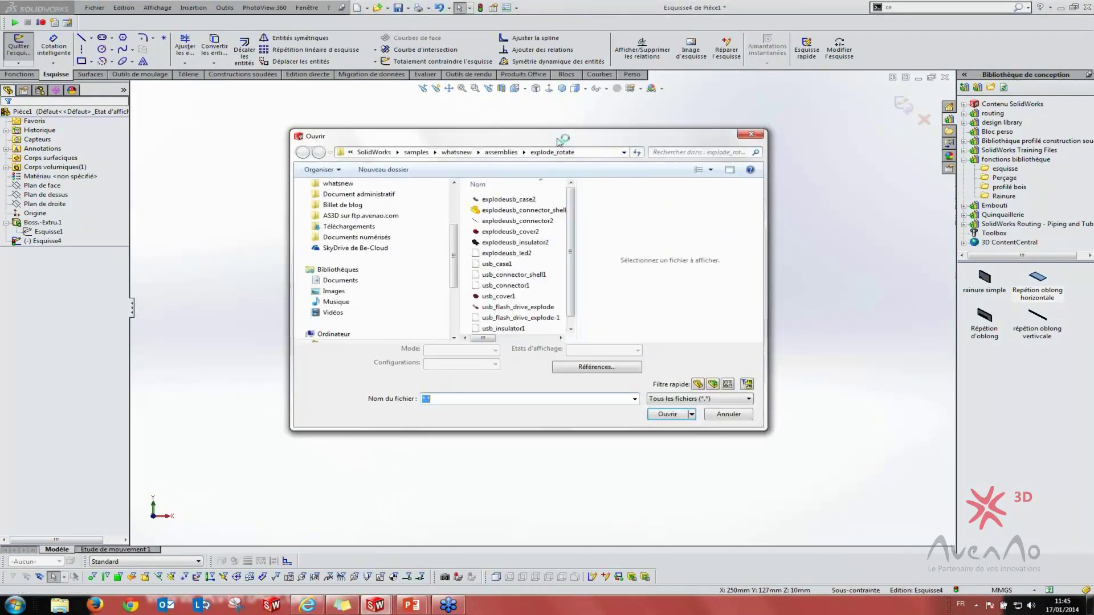
click(733, 414)
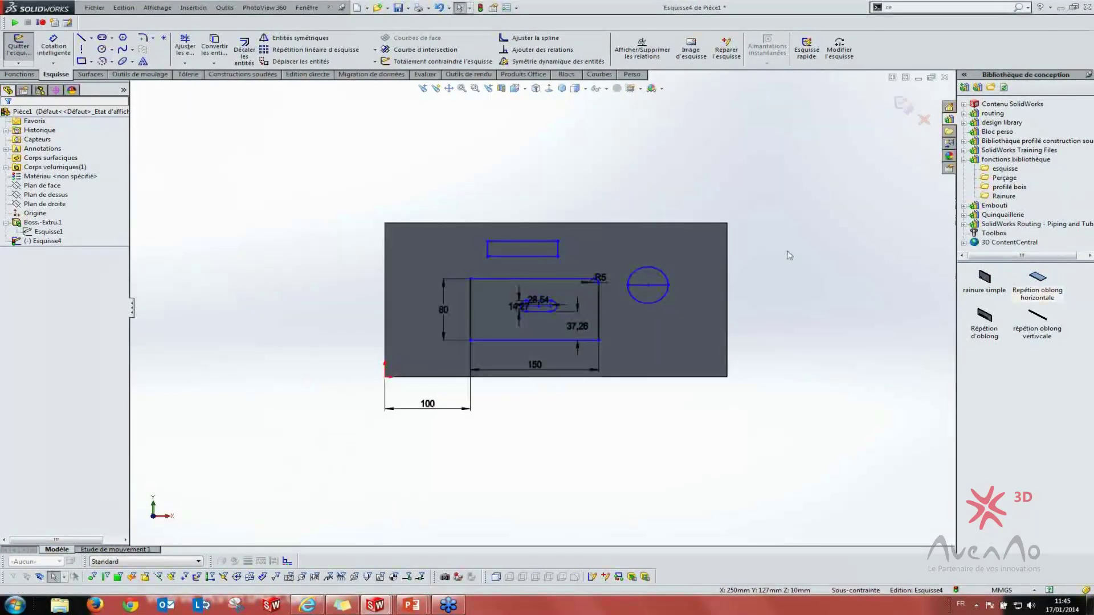
right_drag(421, 168, 472, 171)
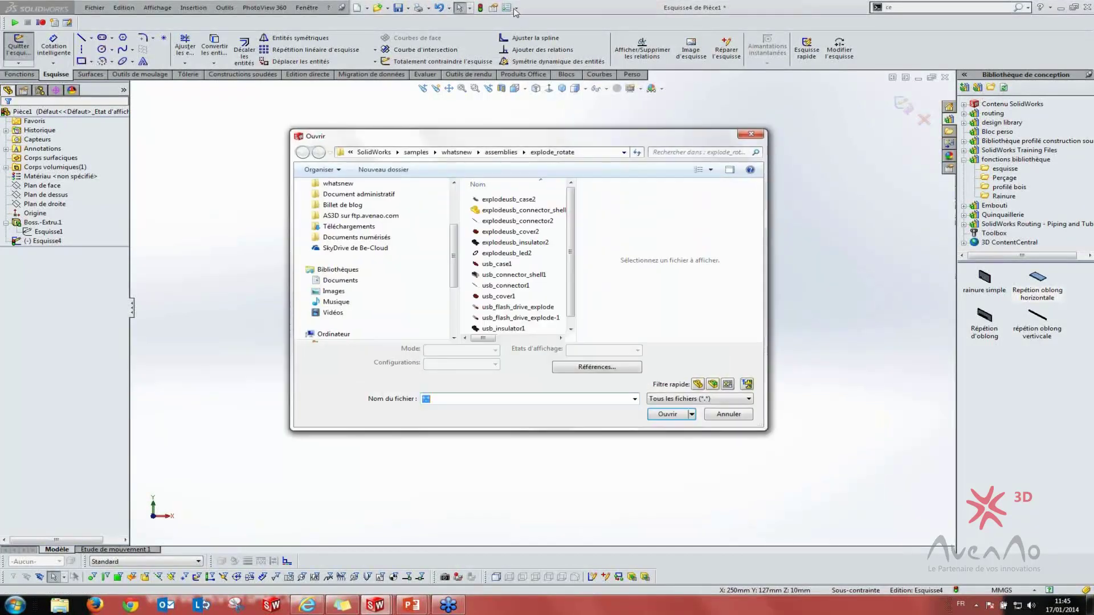
click(730, 414)
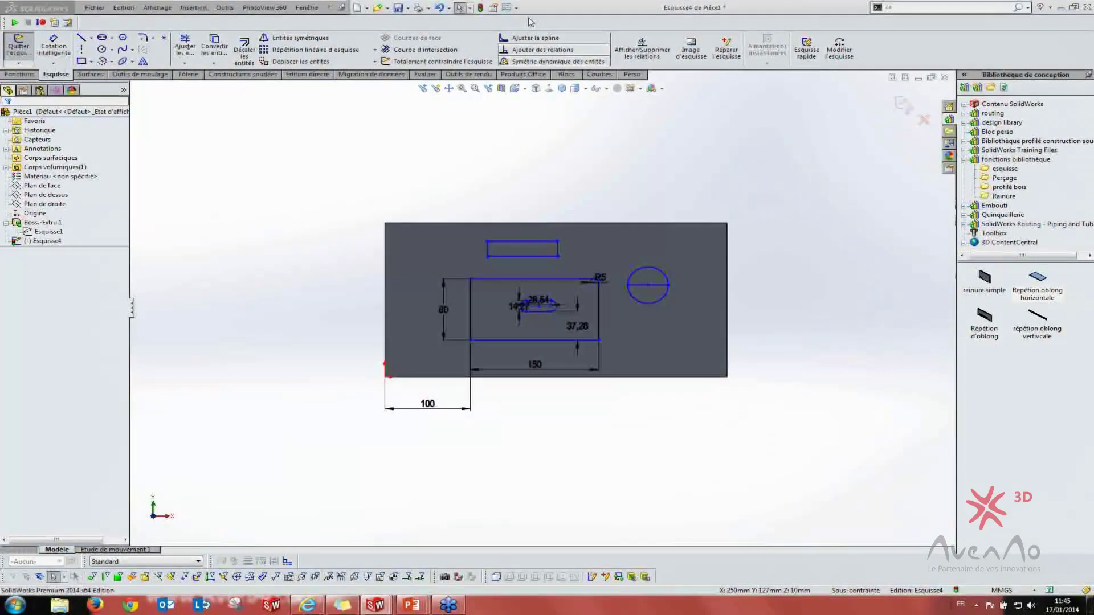
right_click(499, 10)
Review Ouvrir's part gesture in Personnaliser, then show the Clavier shortcut table
click(530, 32)
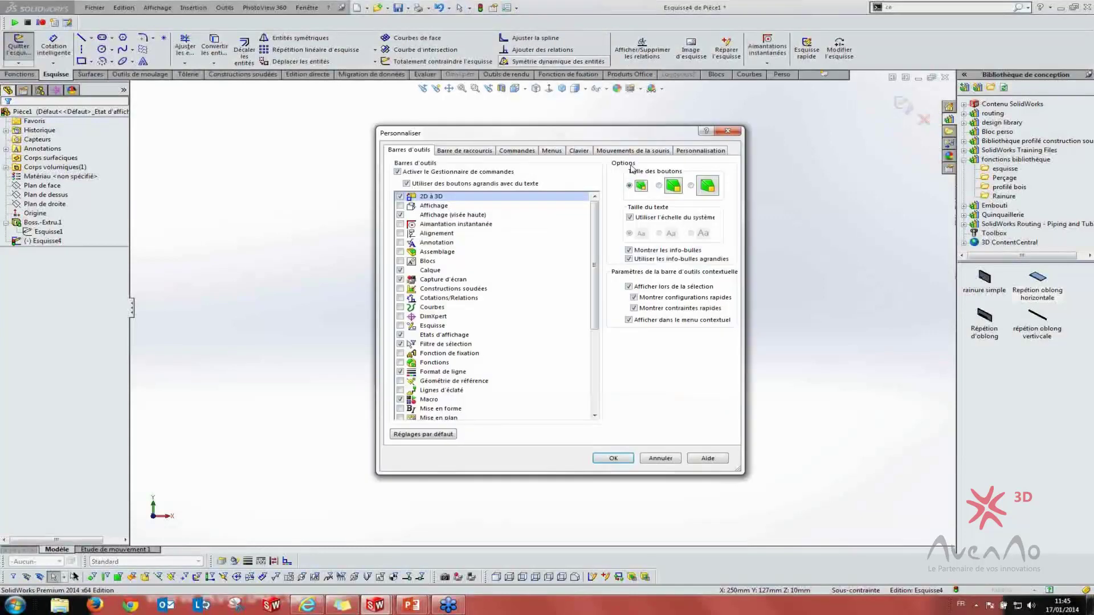
click(637, 153)
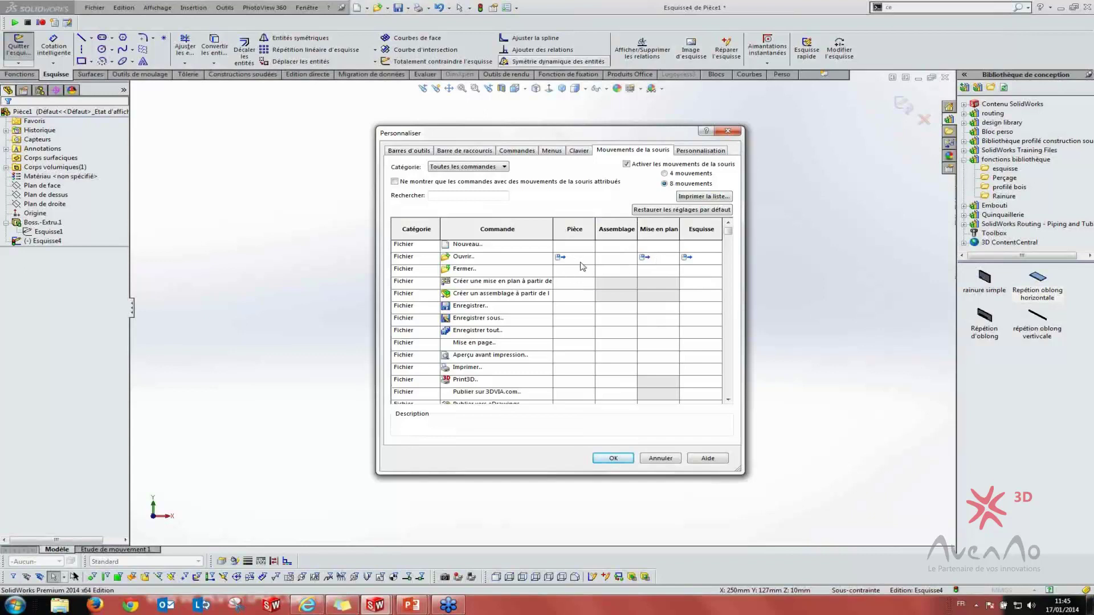
click(588, 263)
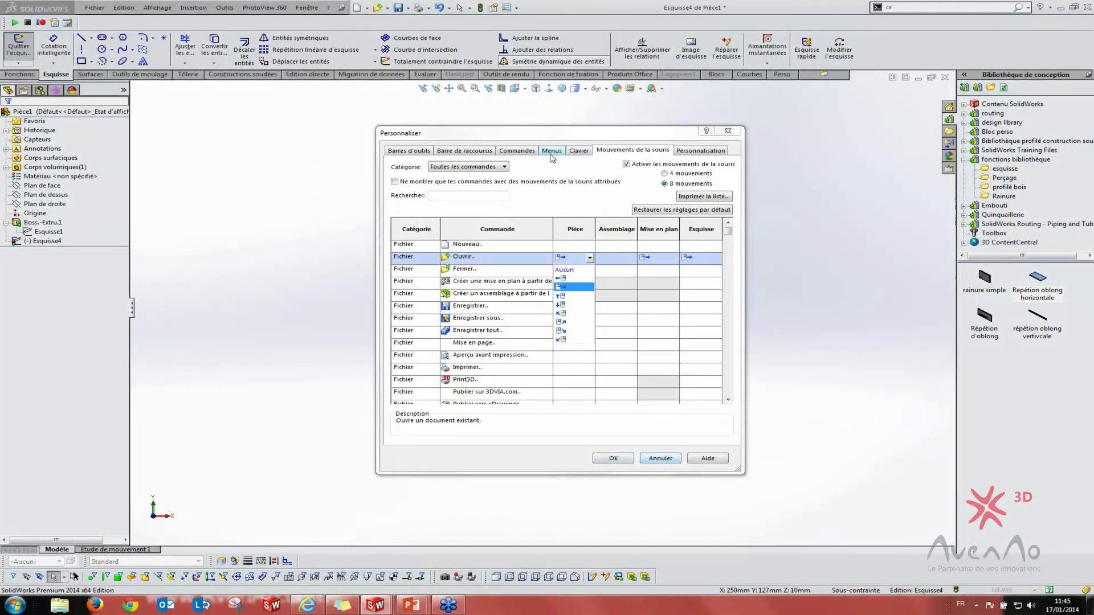
click(578, 151)
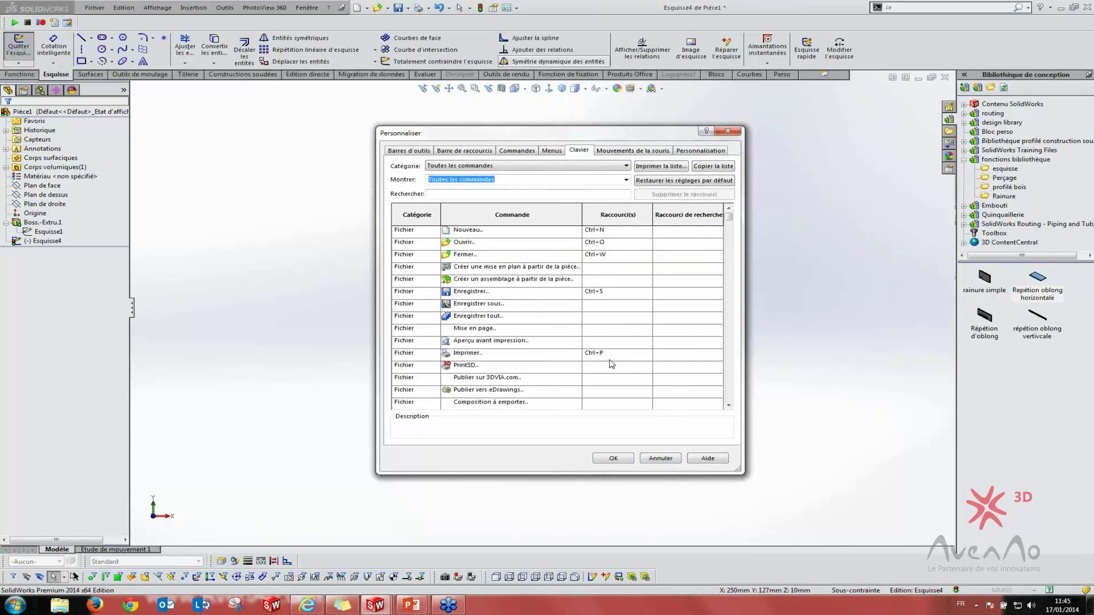
Try P for Aperçu avant impression, keep P for Properties instead, and close Personnaliser
scroll(613, 361, down, 2)
scroll(615, 350, down, 2)
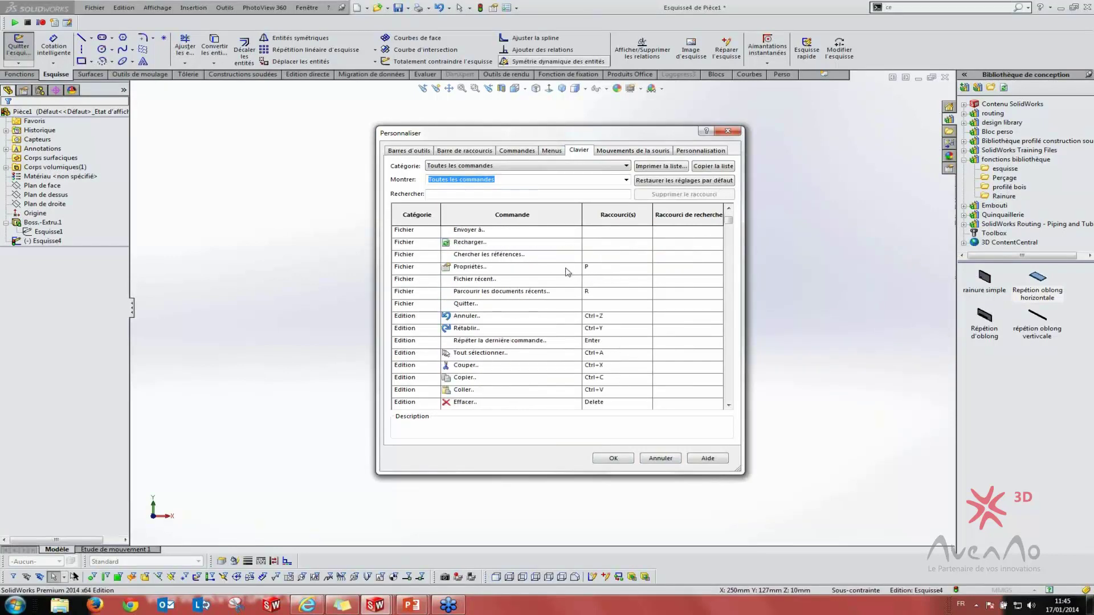
scroll(611, 290, down, 2)
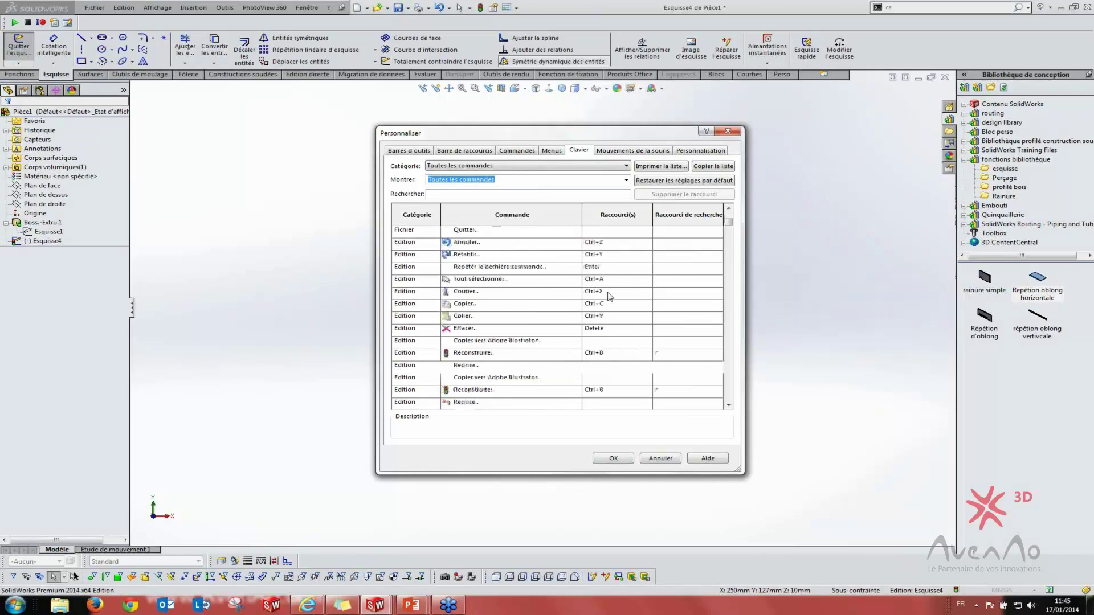
scroll(612, 325, down, 2)
scroll(612, 349, down, 2)
scroll(614, 364, down, 3)
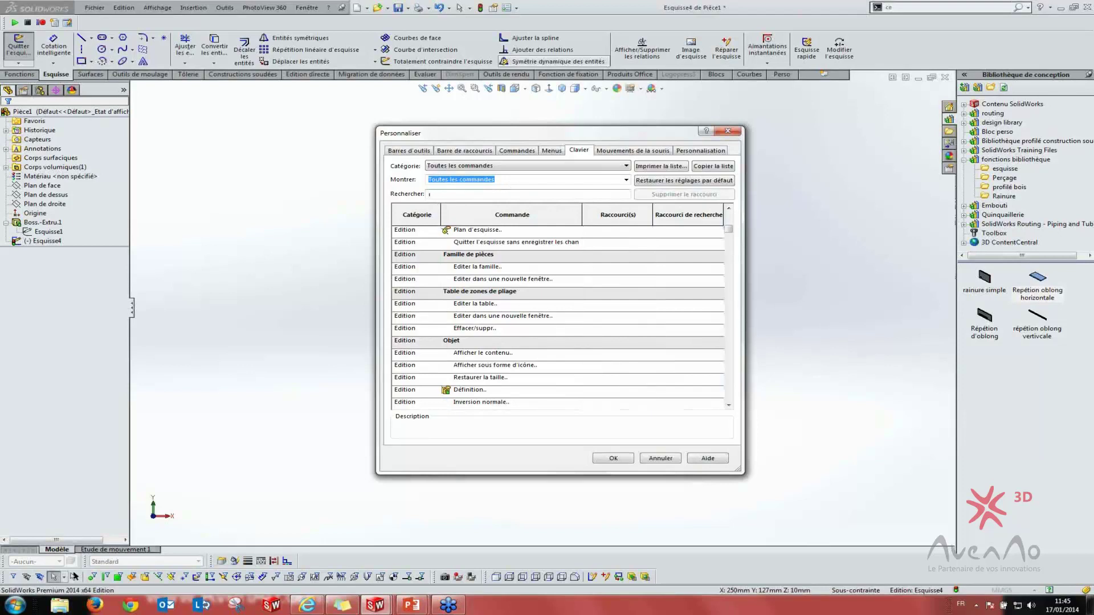
text(imp)
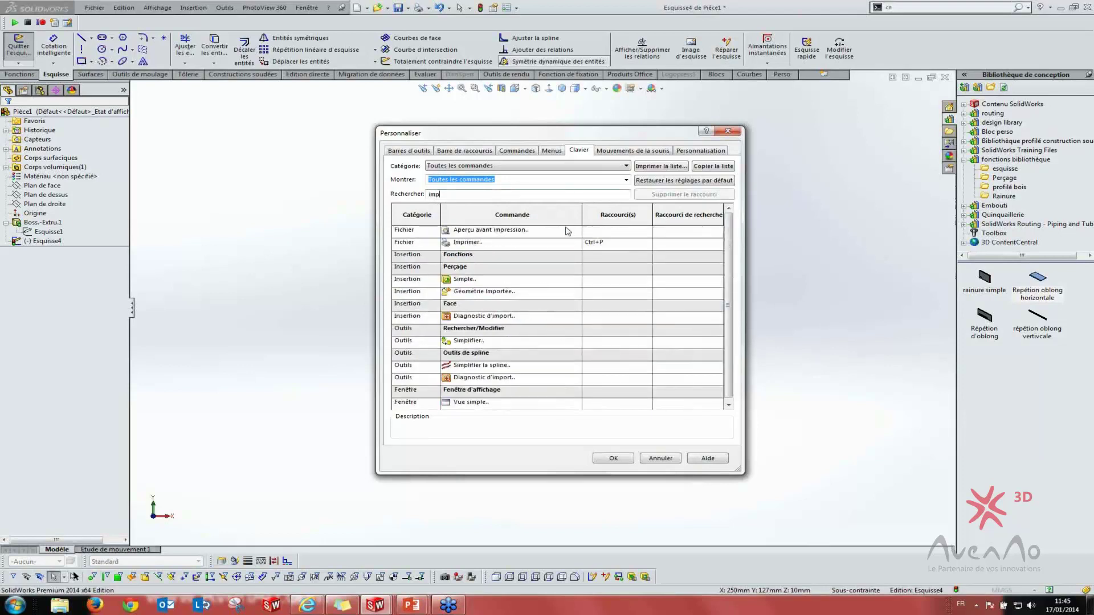
click(621, 231)
key(p)
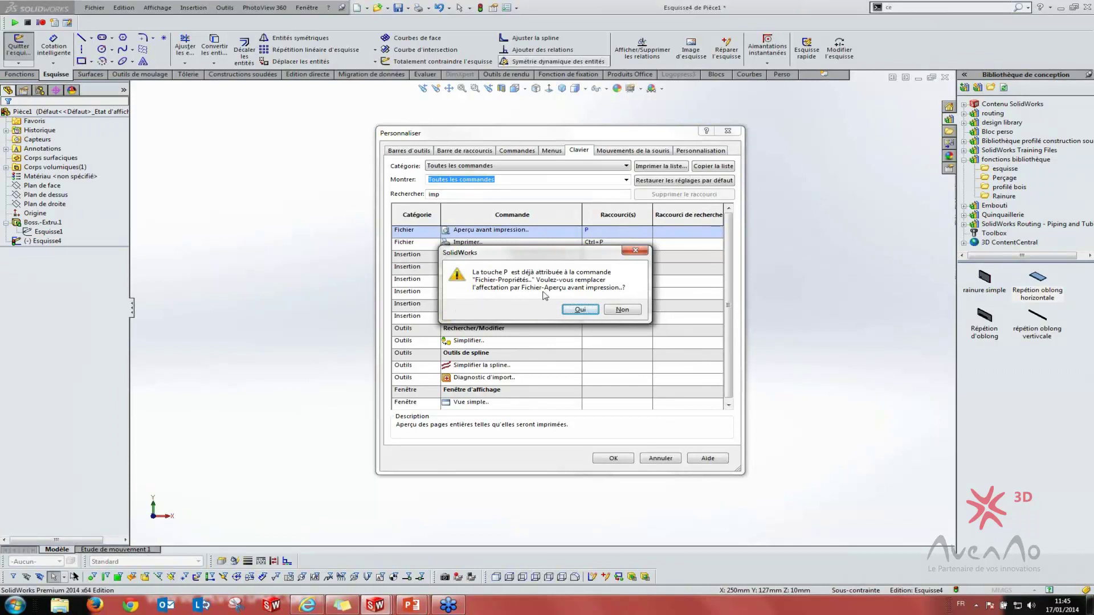
click(629, 313)
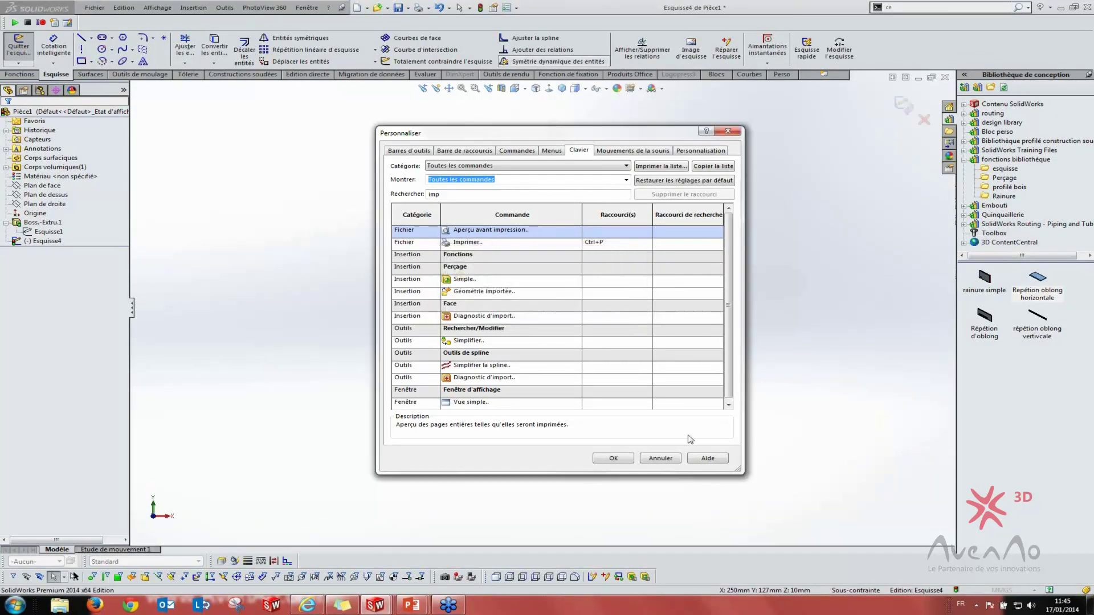
click(645, 151)
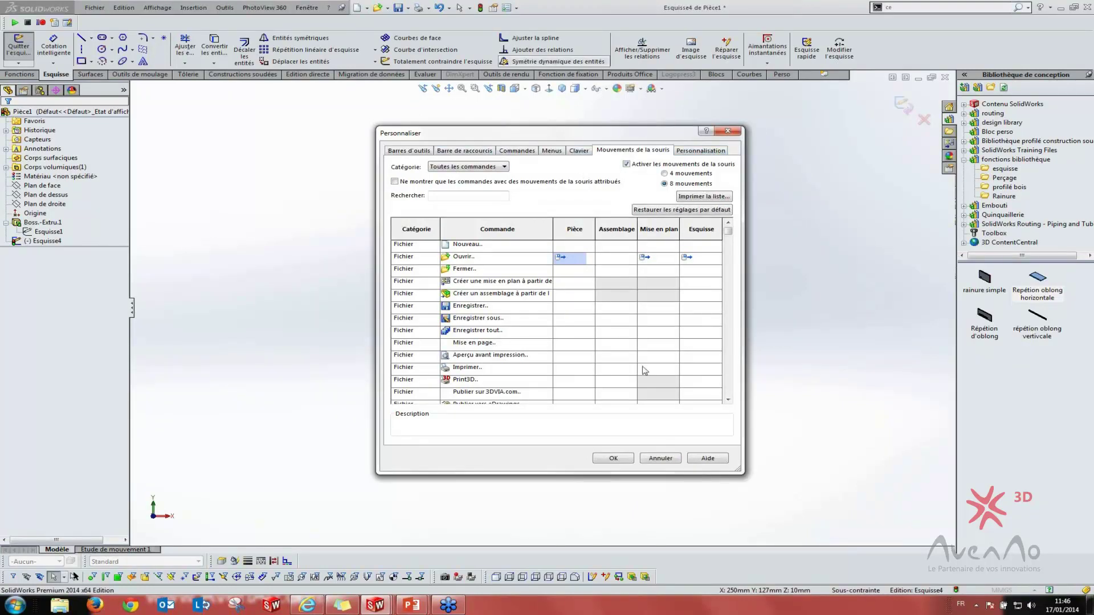
click(629, 462)
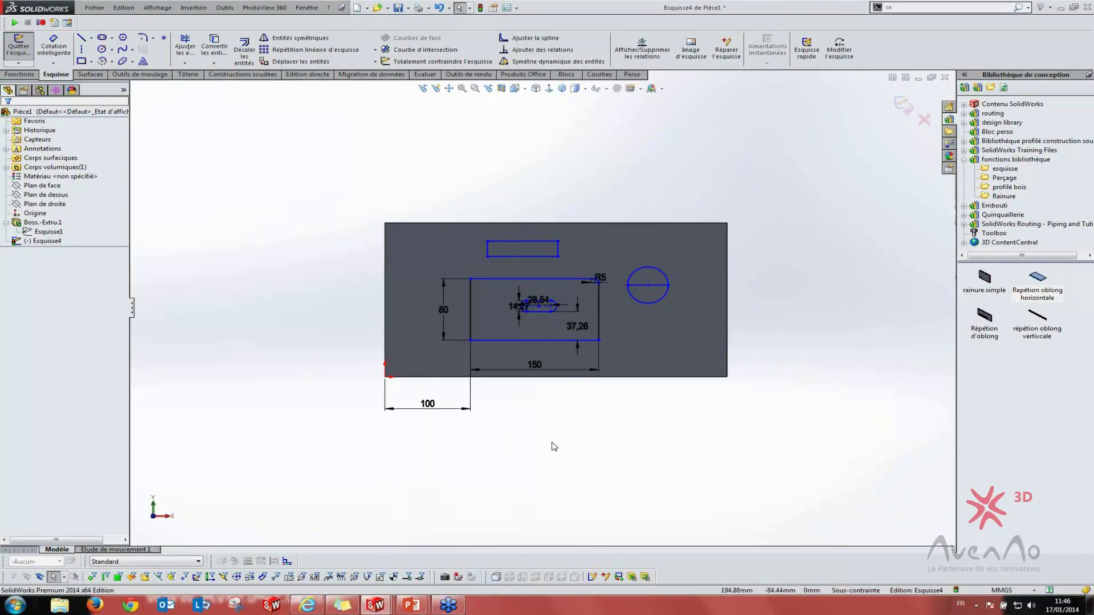
Bring the PowerPoint slideshow forward with Flip 3D and advance to the 'Les documents' slide
key(super+Tab)
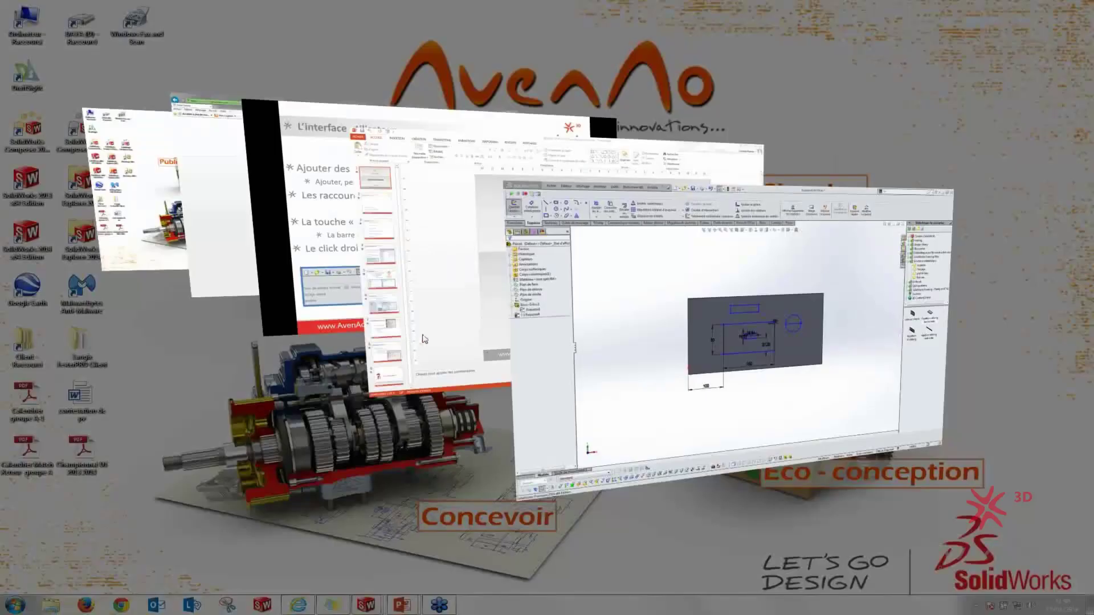
key(super+Tab)
key(super+Tab)
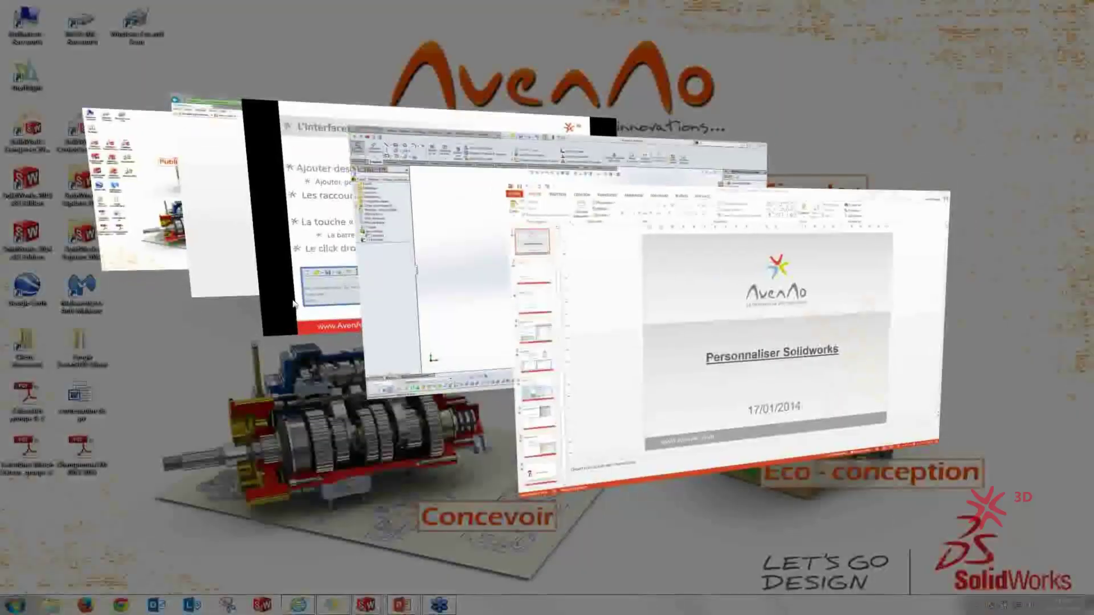
click(294, 305)
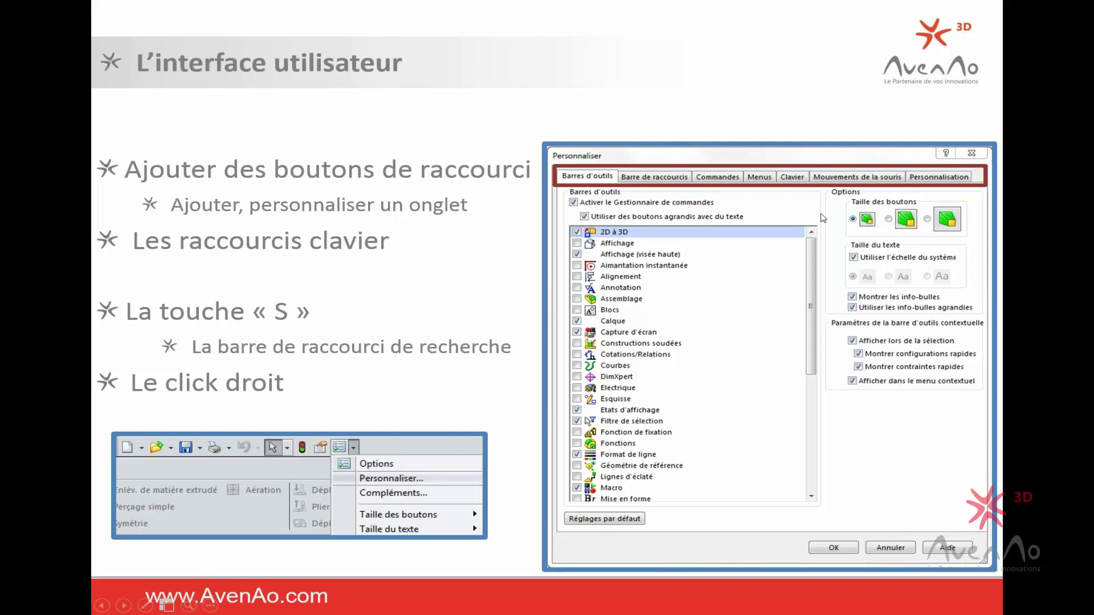
click(456, 327)
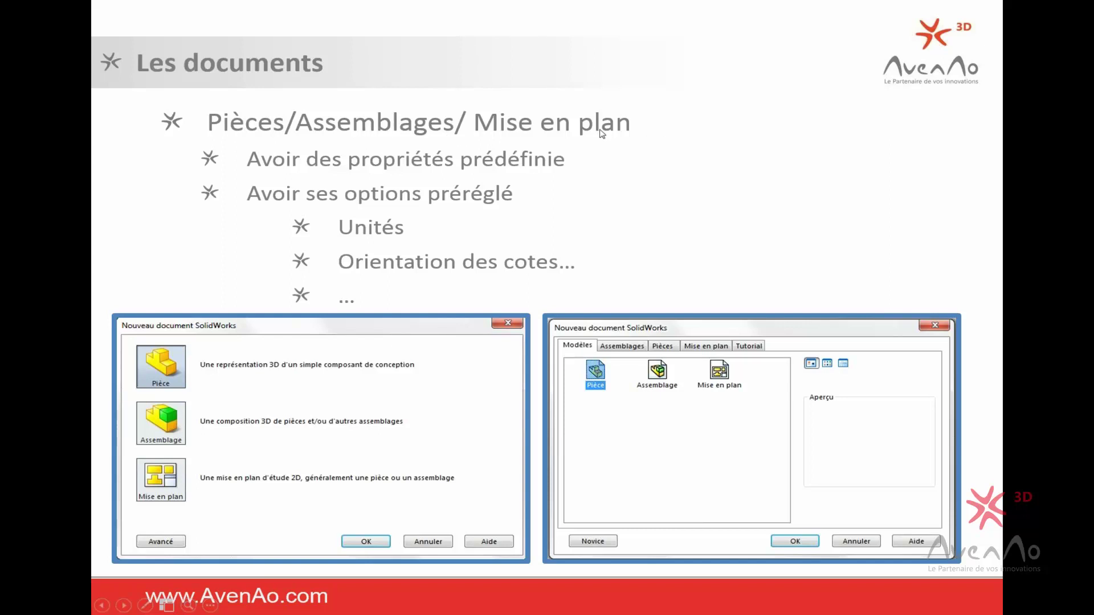
Return to SolidWorks and exit the sketch to view the extruded plate in 3D
key(super+Tab)
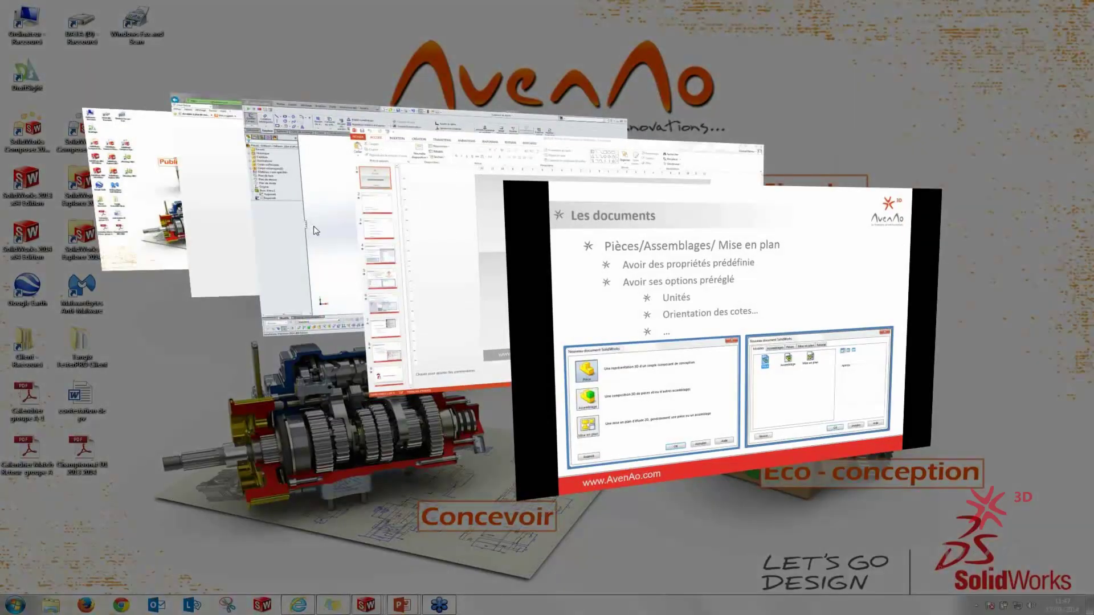
click(315, 230)
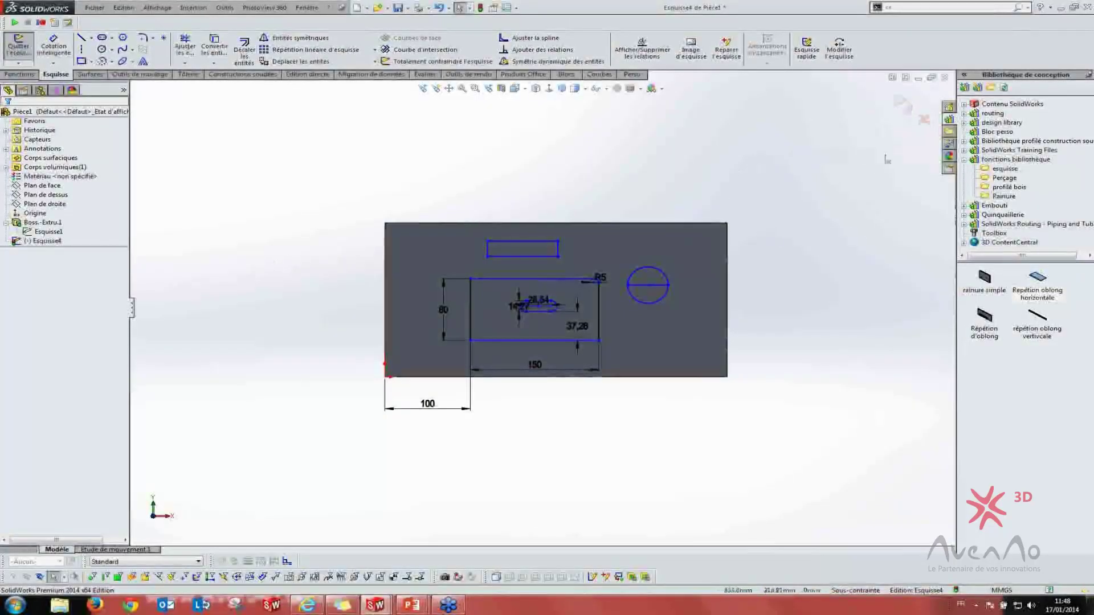
click(902, 106)
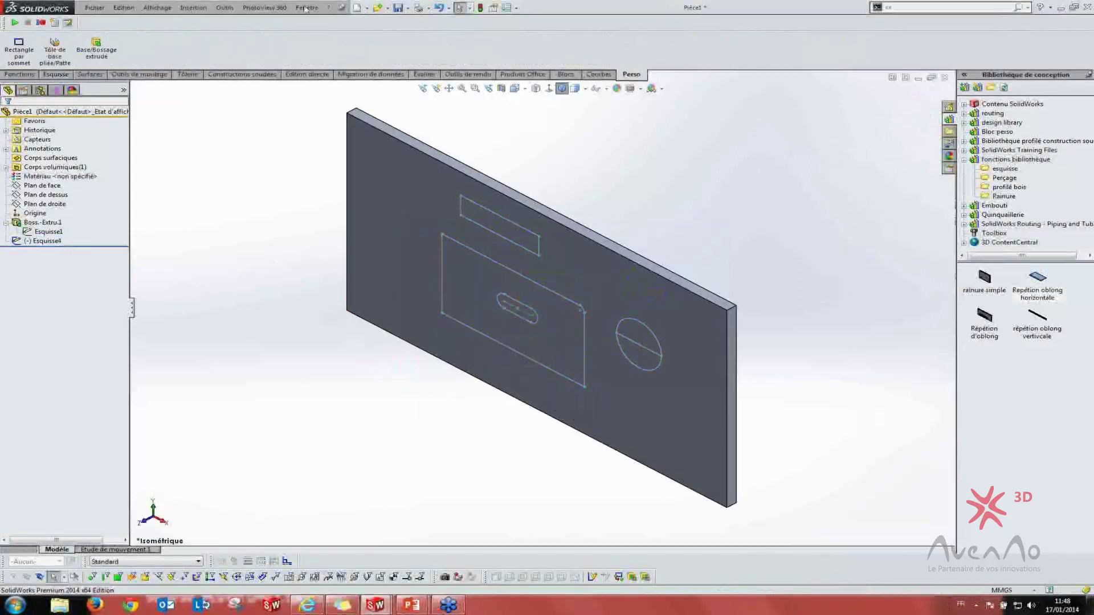
Start a new document via Fichier > Nouveau and browse the Avancé template tabs
click(94, 8)
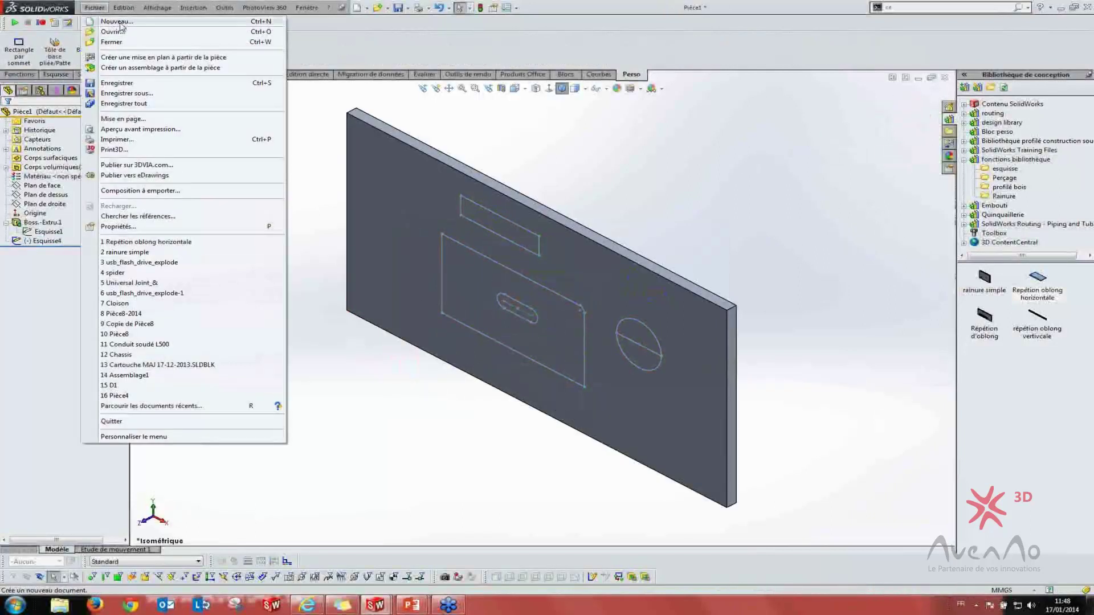
click(120, 22)
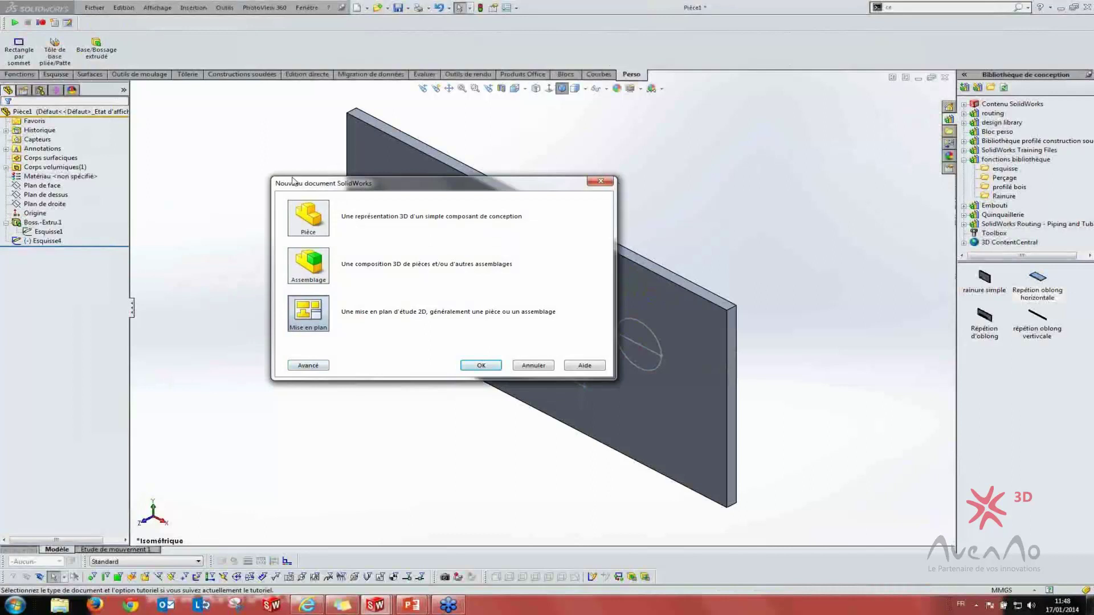
click(316, 367)
drag(328, 191, 227, 168)
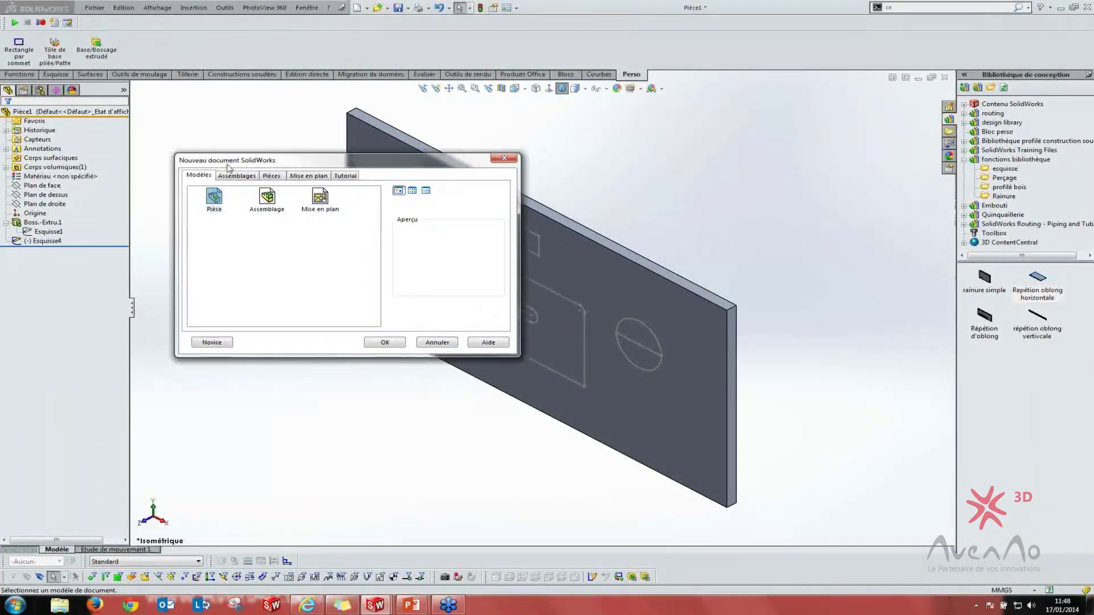
click(232, 176)
click(266, 175)
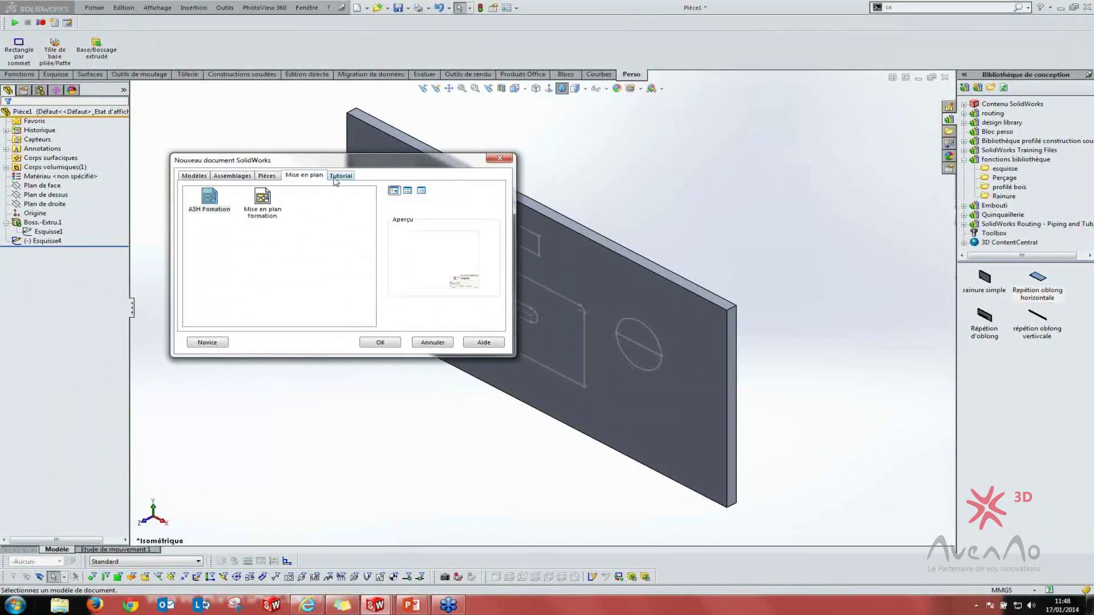
click(341, 176)
click(308, 176)
Return to the Novice view and create a new Pièce document, Pièce2
click(263, 175)
click(228, 176)
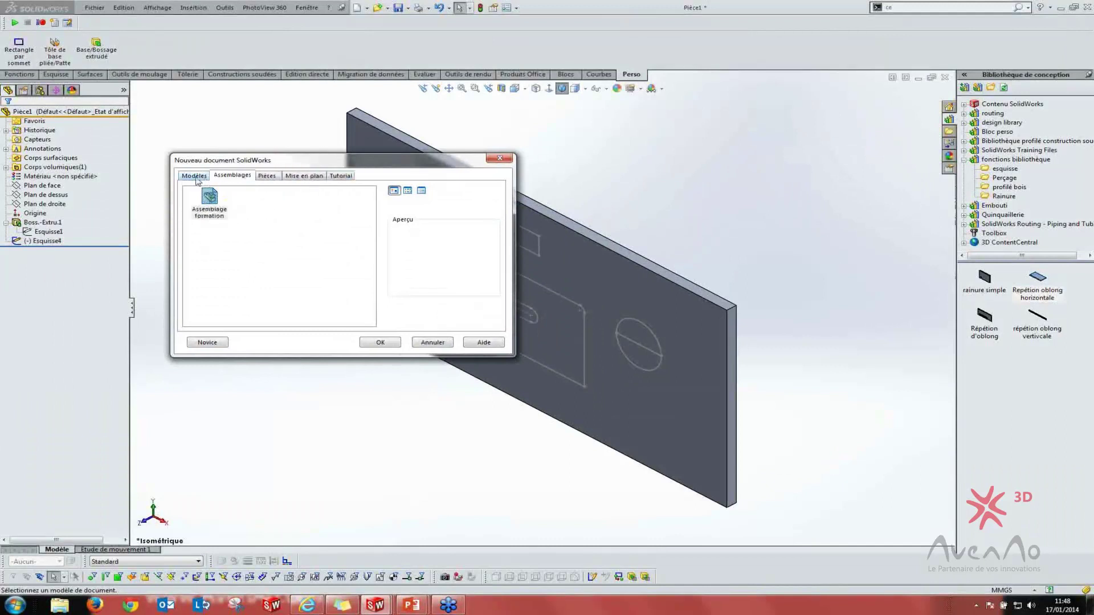
click(194, 176)
click(215, 343)
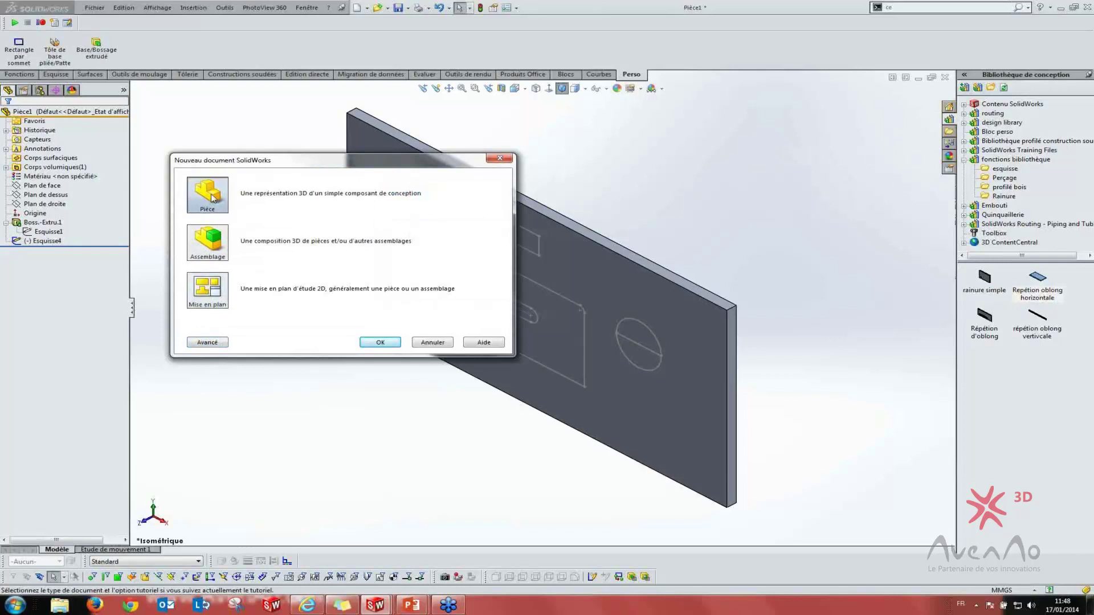
click(373, 342)
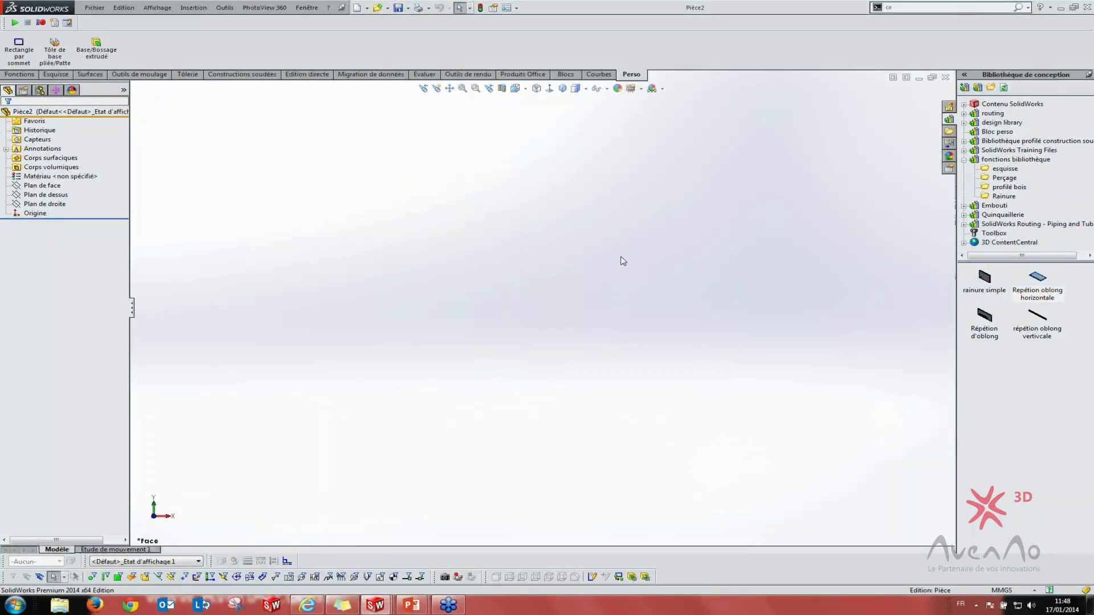
Open Options on Pièce2's Propriétés du document tab, showing the ISO-MODIFIE standard
click(517, 8)
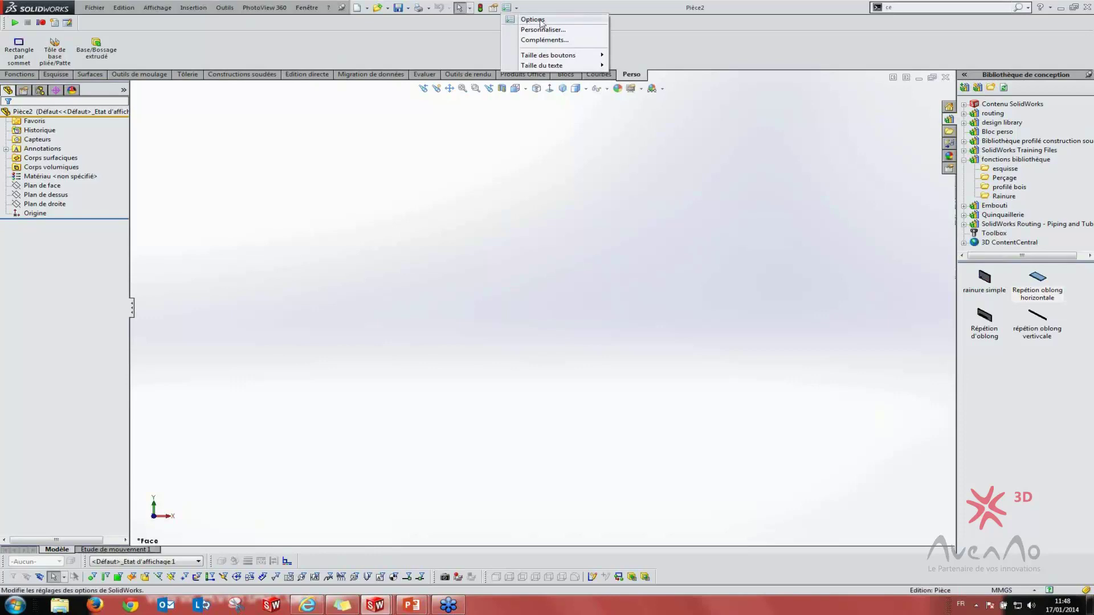
click(532, 19)
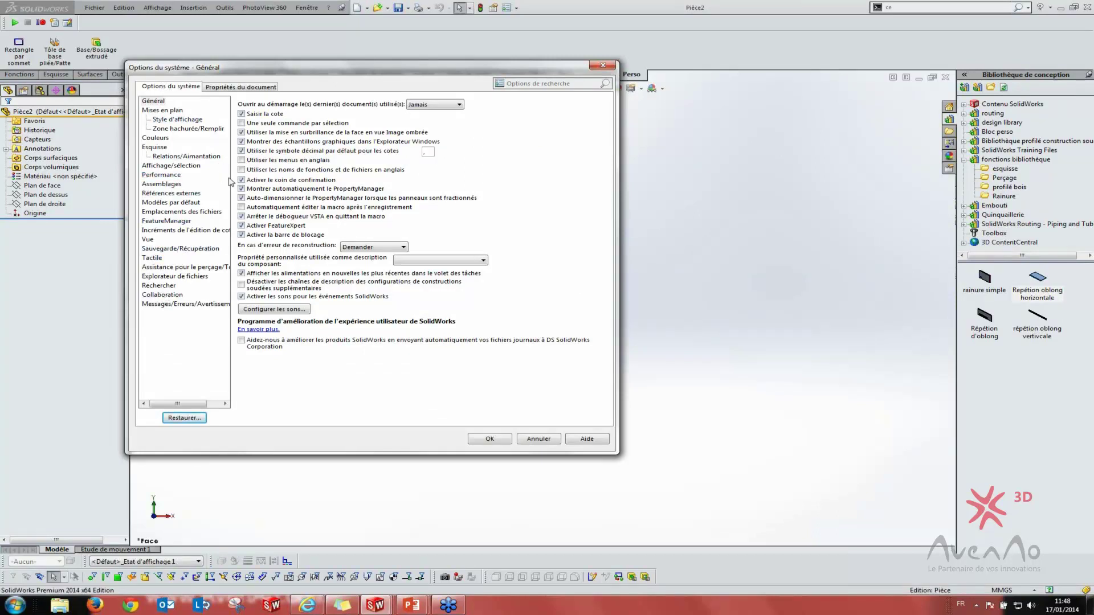
click(233, 88)
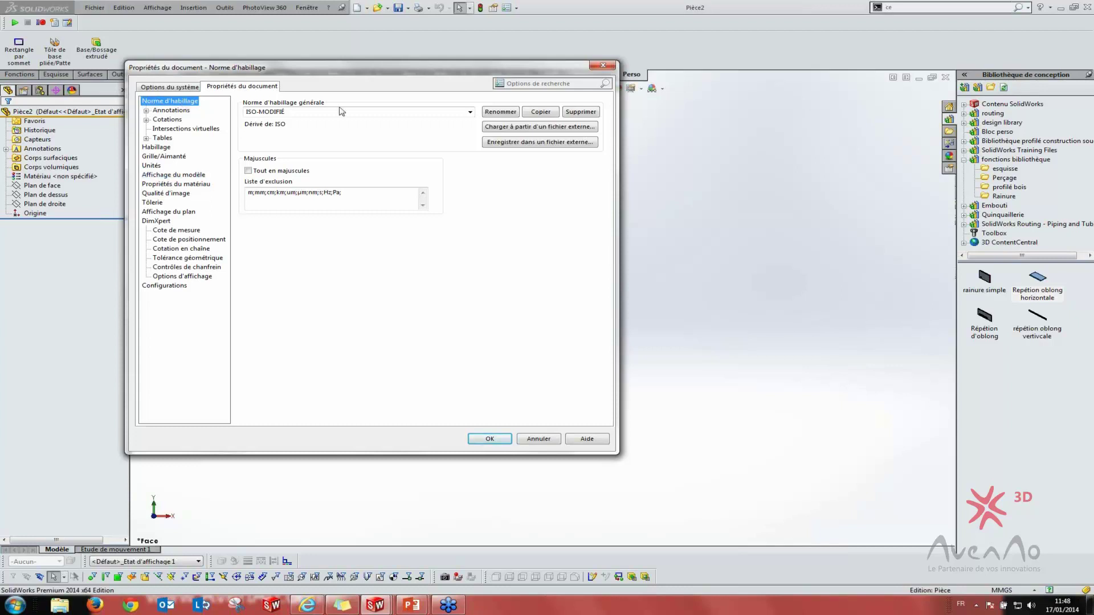
Keep ISO-MODIFIÉ and enable 'Centrer le texte entre les lignes de rappel' under Cotations
click(470, 112)
click(470, 112)
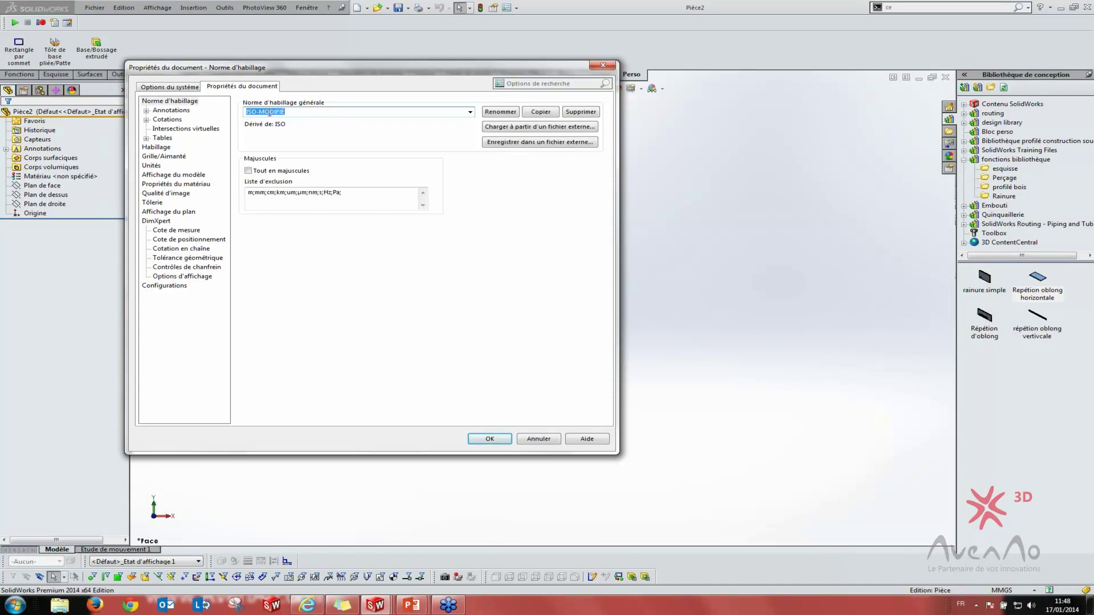
click(168, 111)
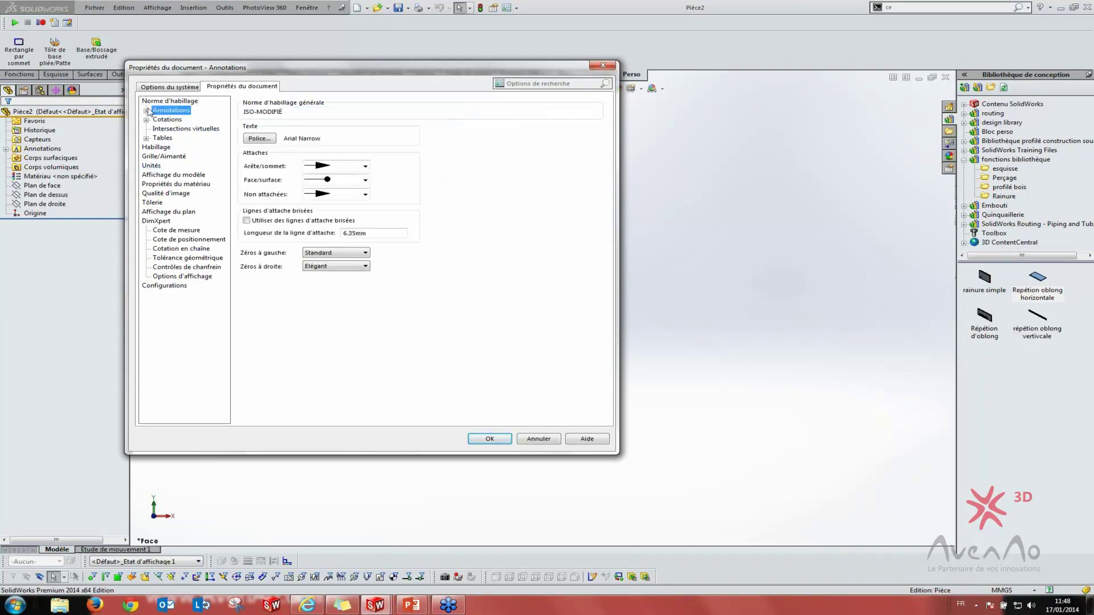
click(147, 111)
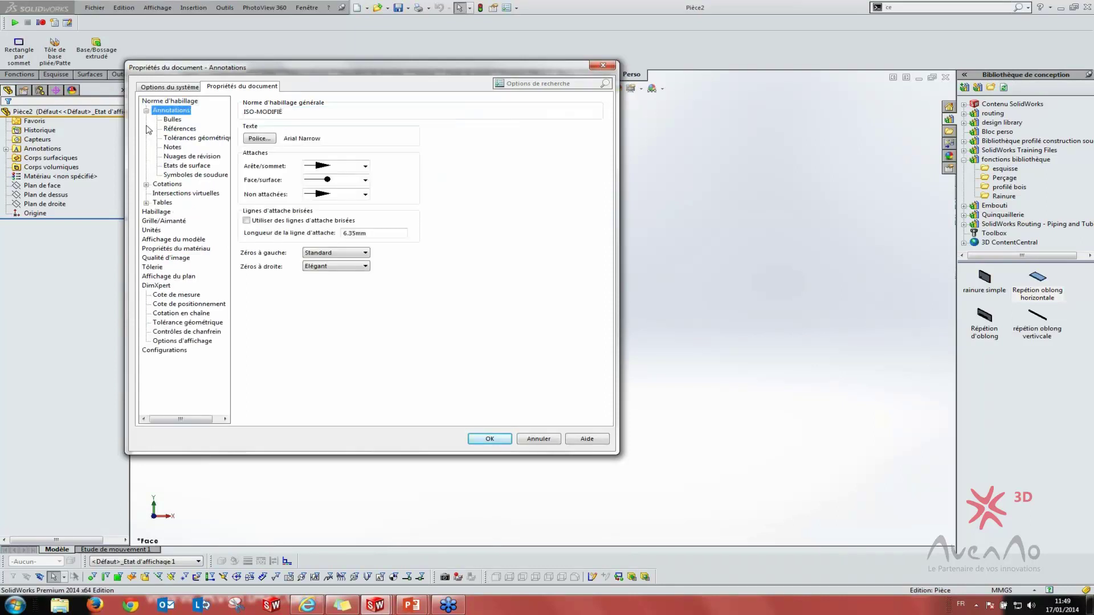
click(147, 183)
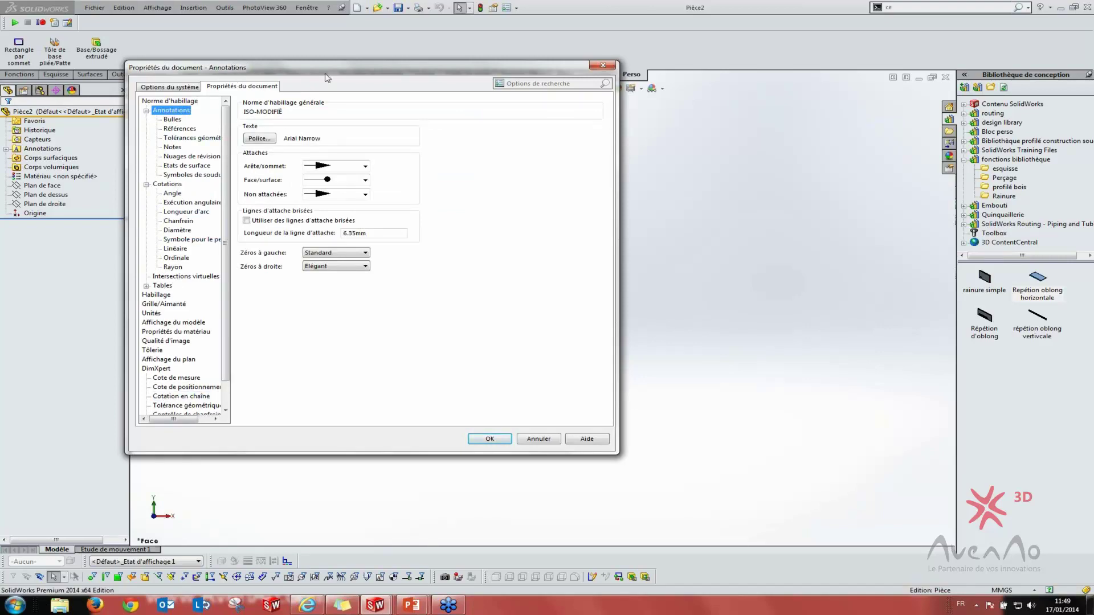
drag(340, 77, 480, 143)
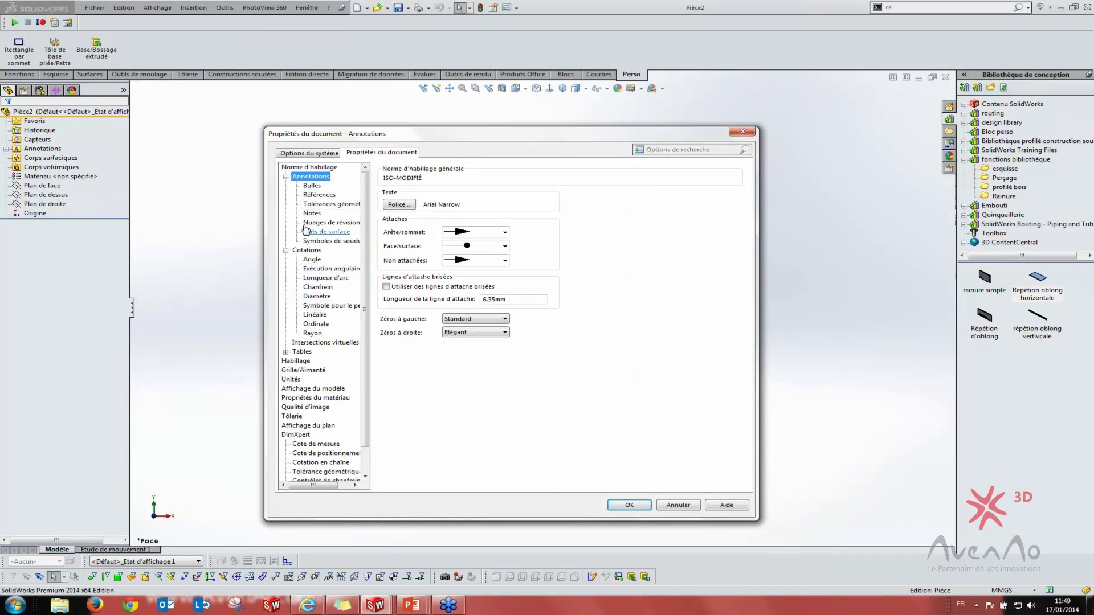
click(306, 251)
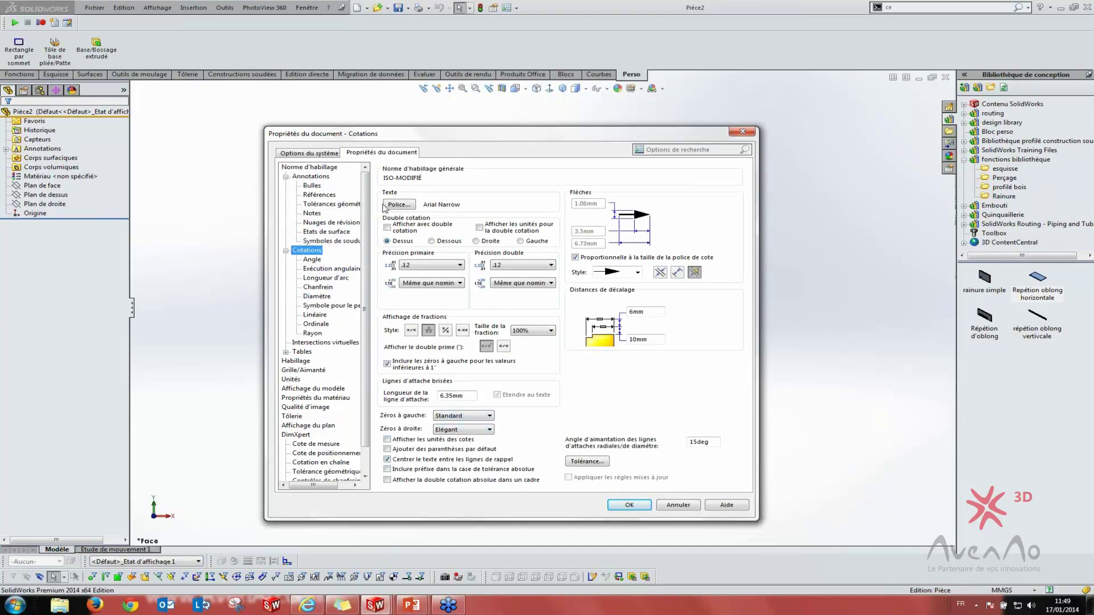
click(387, 460)
Review the angle, arc length, chamfer, hole callout and linear dimension pages, then confirm
click(312, 259)
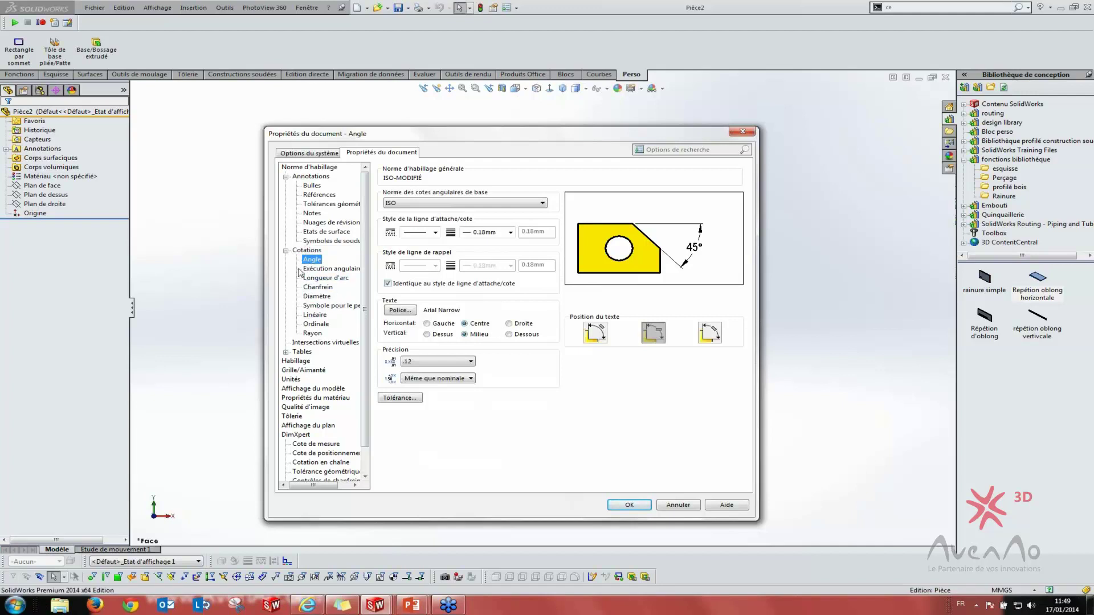
click(319, 269)
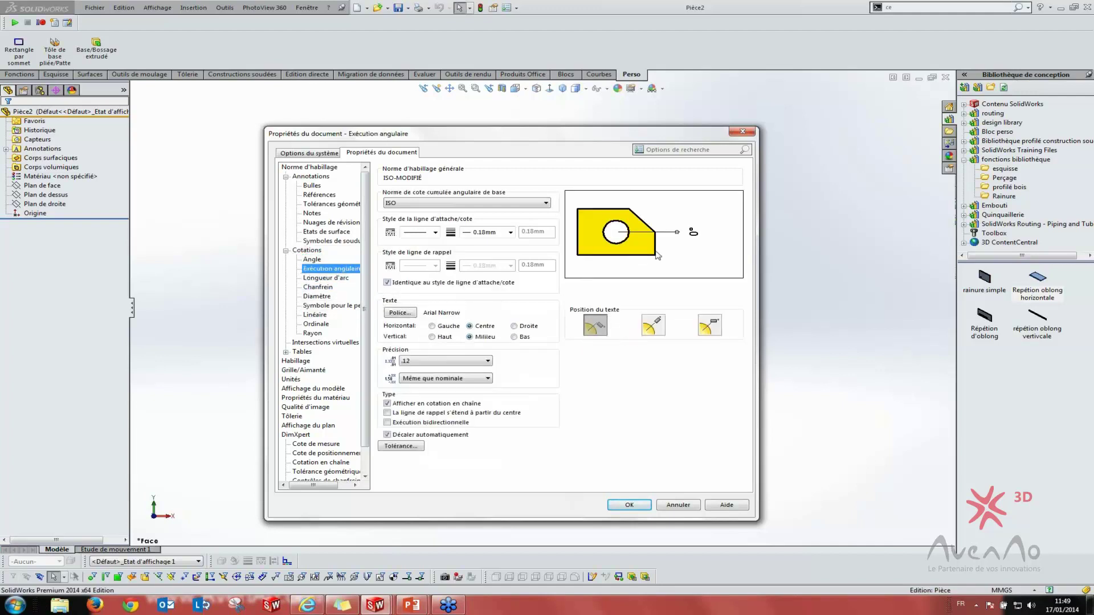
click(325, 278)
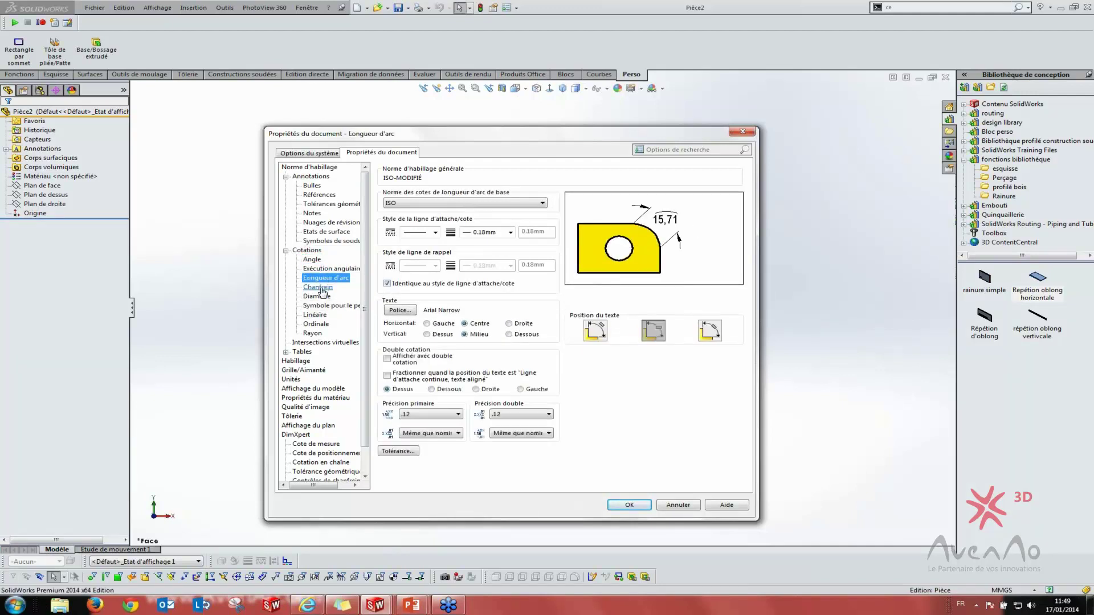
click(320, 287)
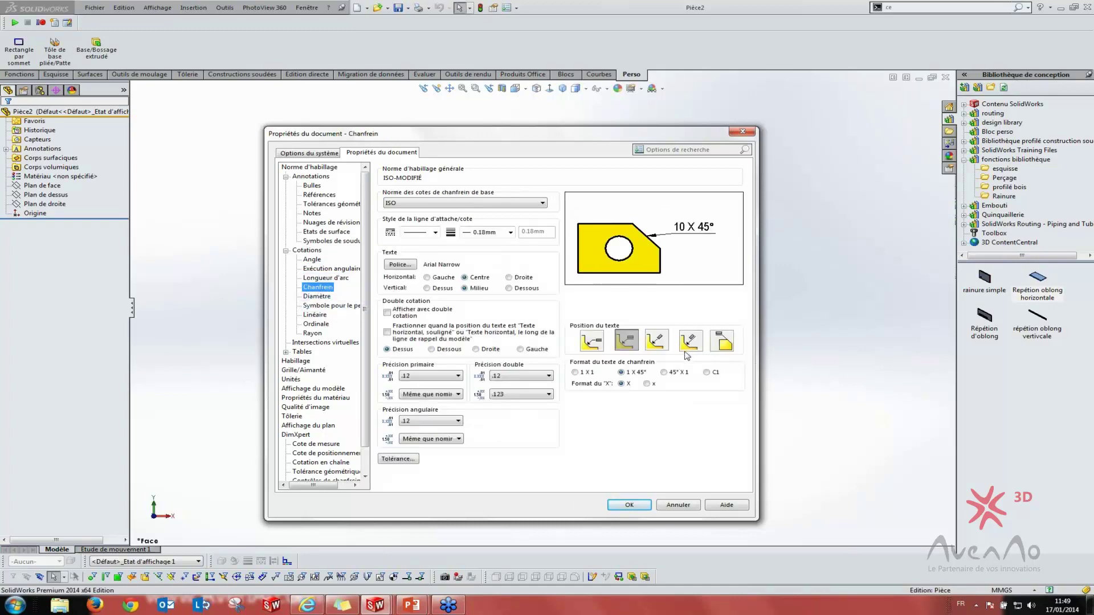
click(317, 298)
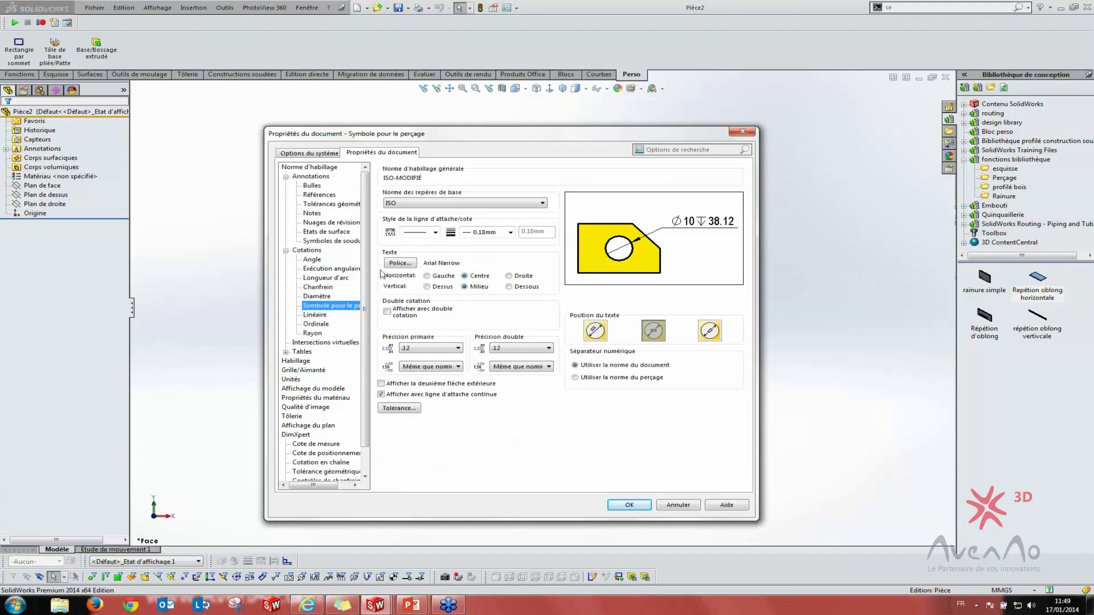
click(314, 315)
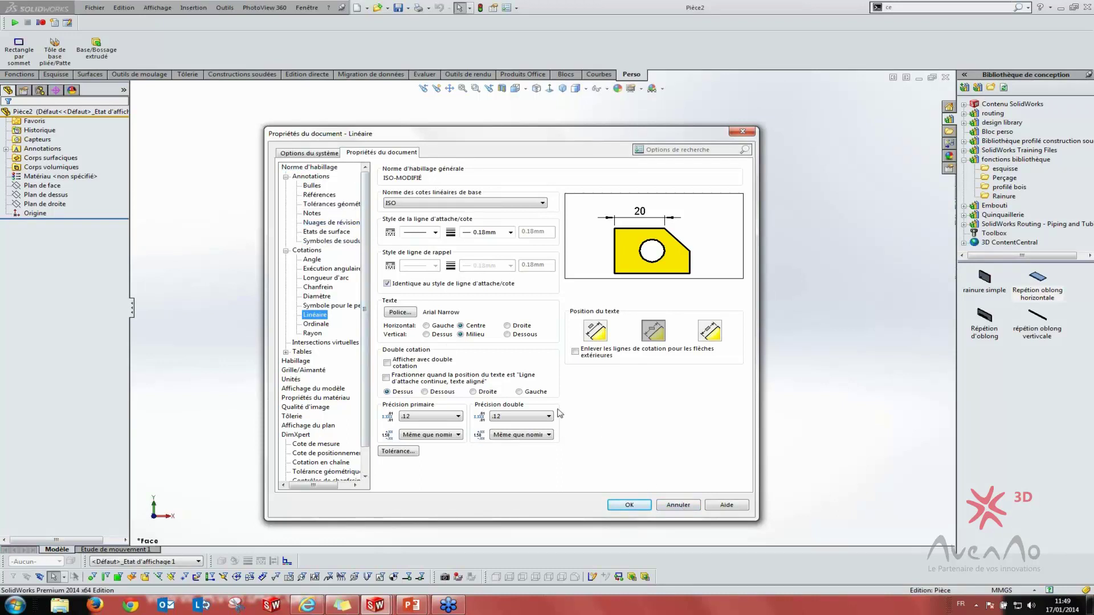
click(676, 505)
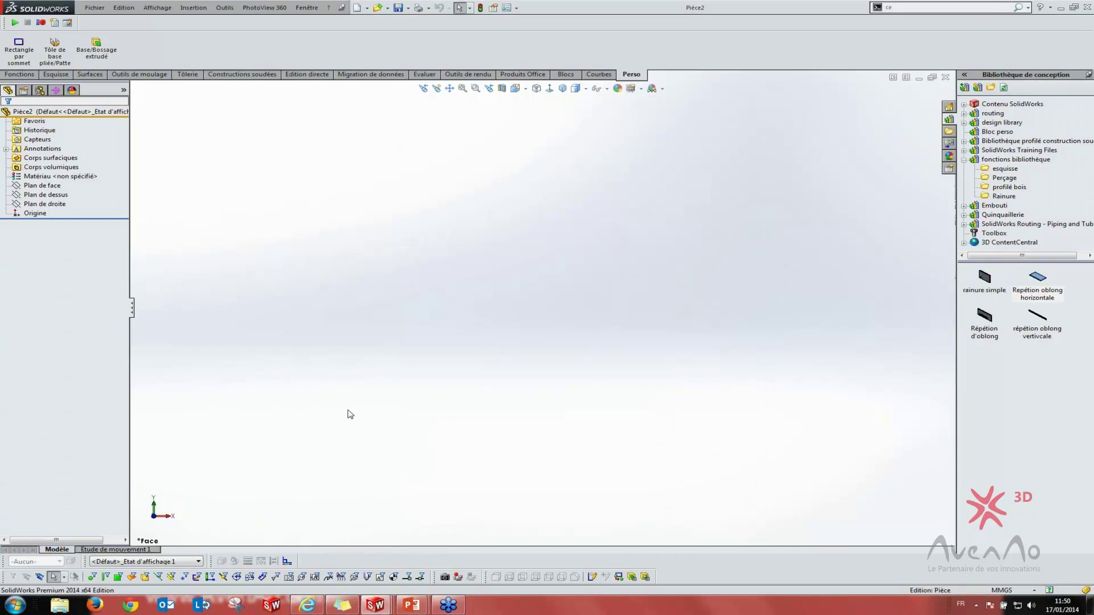
Switch to Assemblage1 and open its Propriétés du document settings
key(ctrl+Tab)
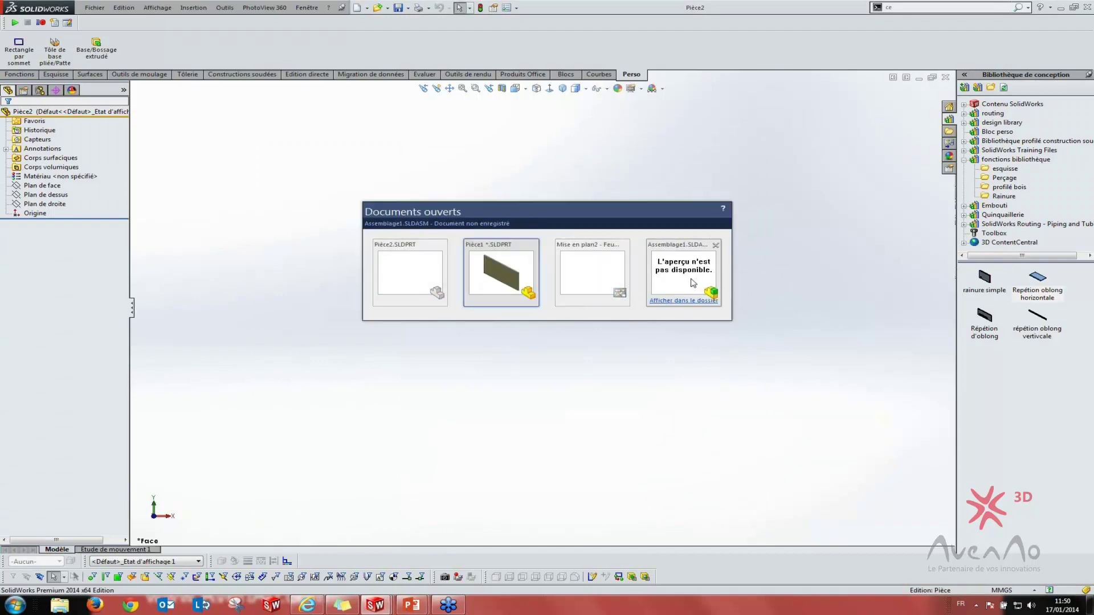
click(693, 283)
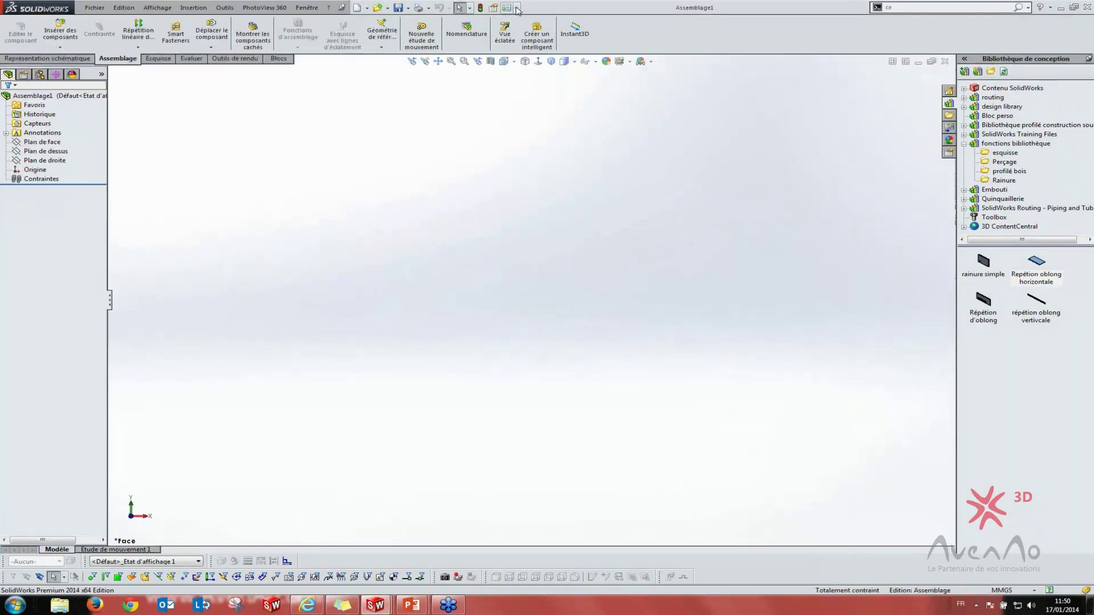
click(516, 8)
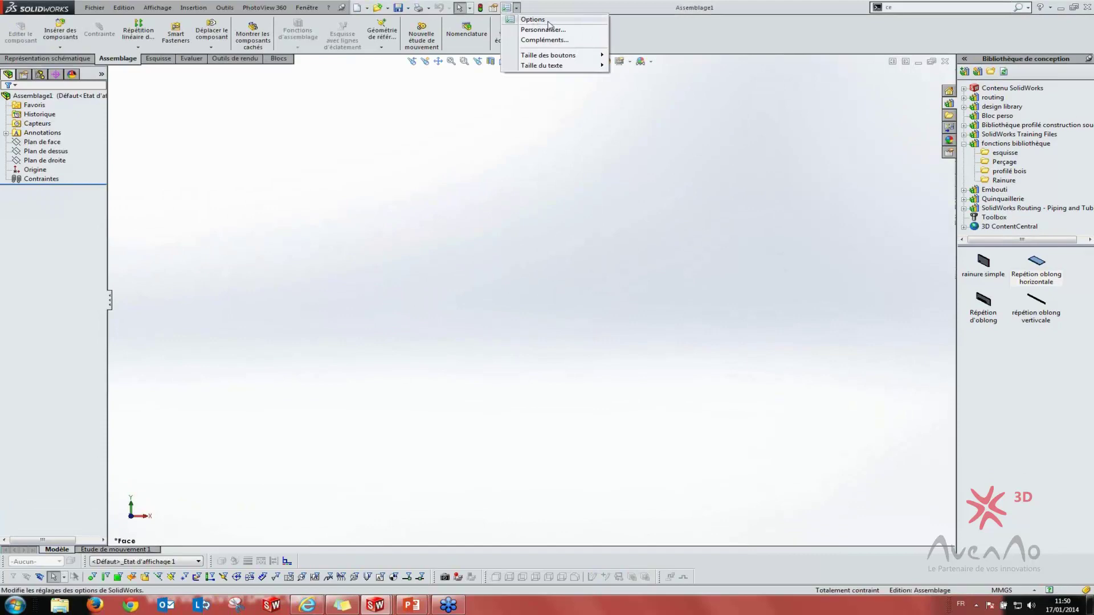
click(546, 20)
click(364, 153)
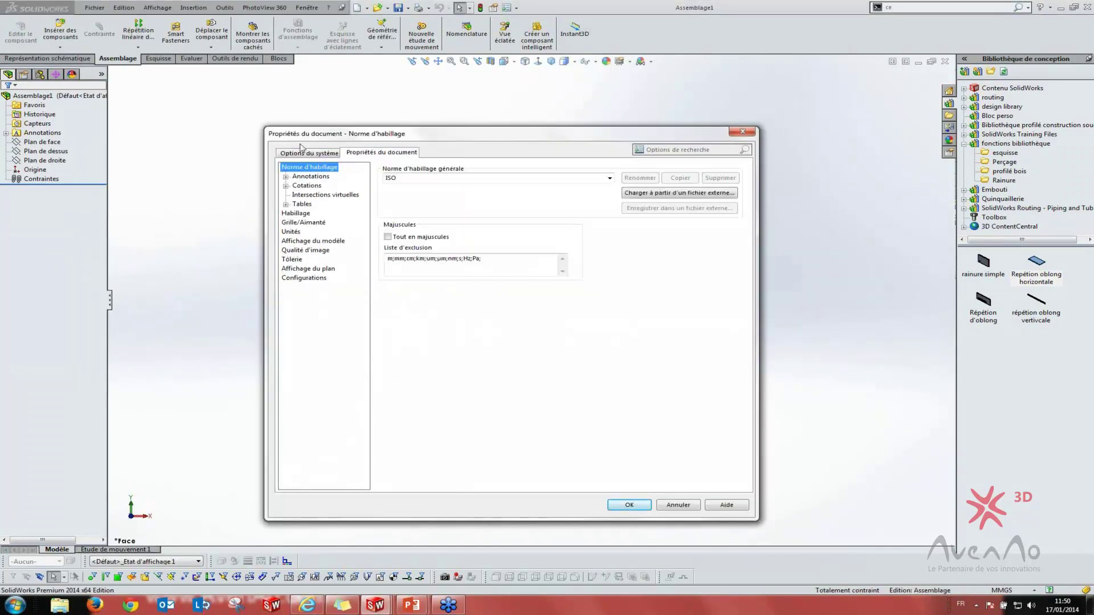
Set the Unités to a Personnalisé system with mass in kilogrammes and confirm
click(292, 232)
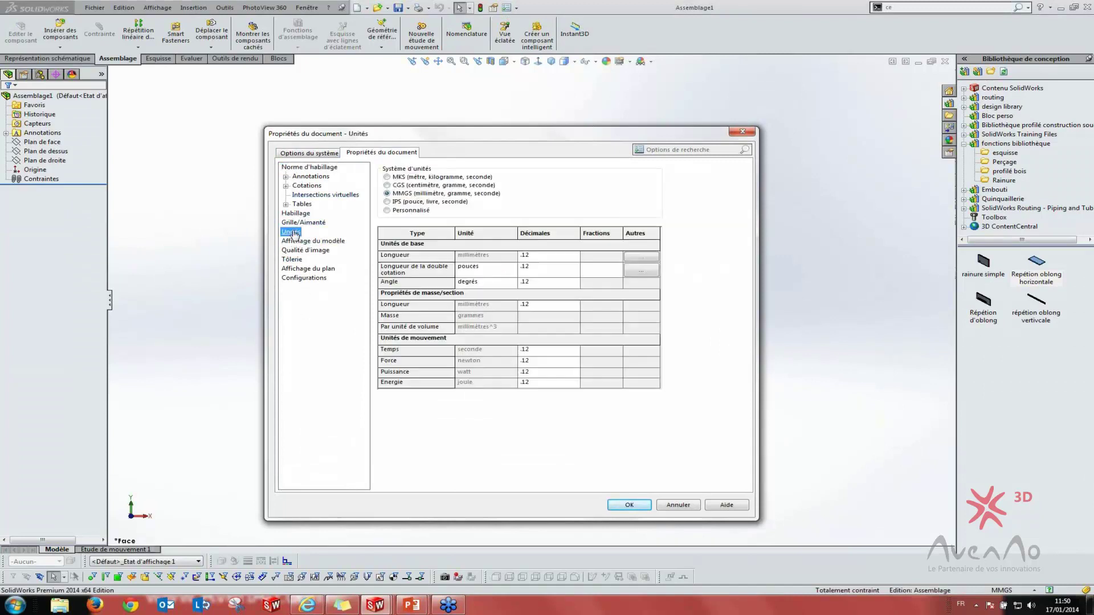
click(387, 211)
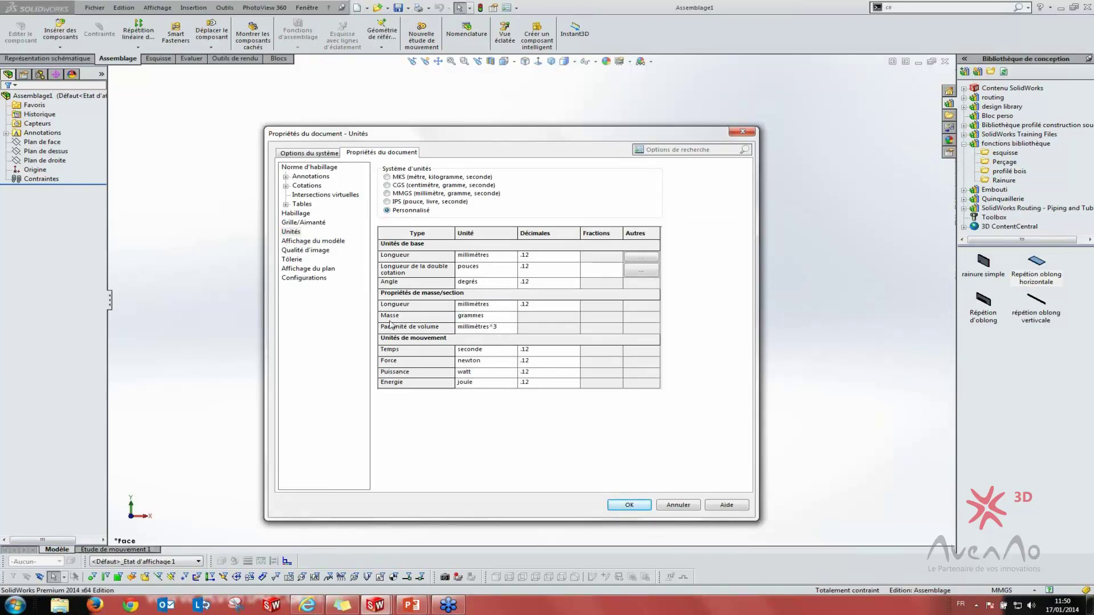
click(481, 320)
click(512, 317)
click(476, 341)
click(628, 505)
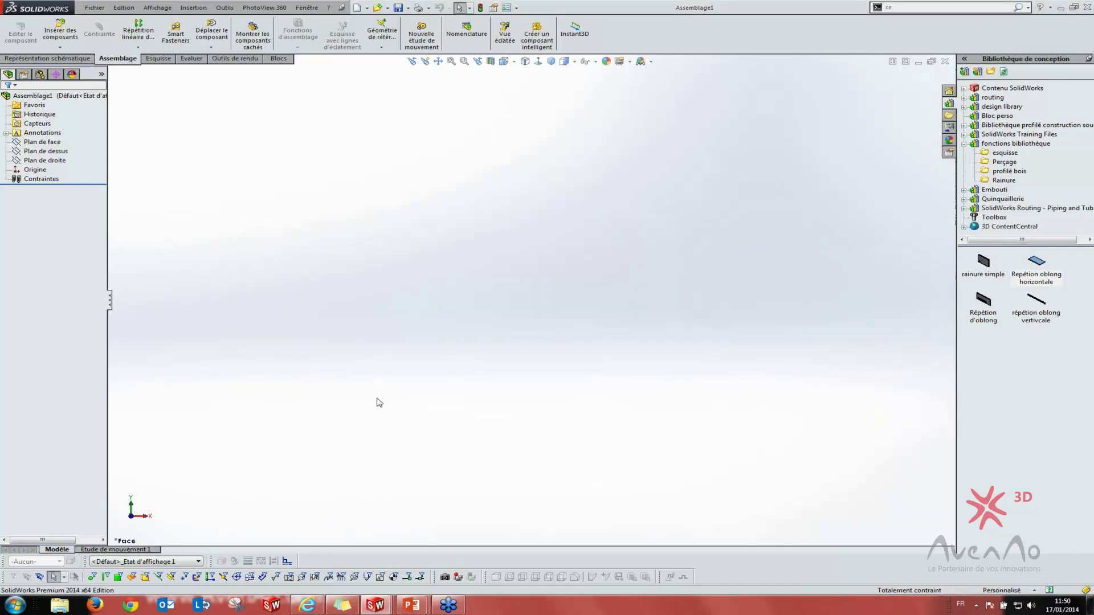
Switch to Mise en plan2 and browse its Cotations and Tables document properties
key(ctrl+Tab)
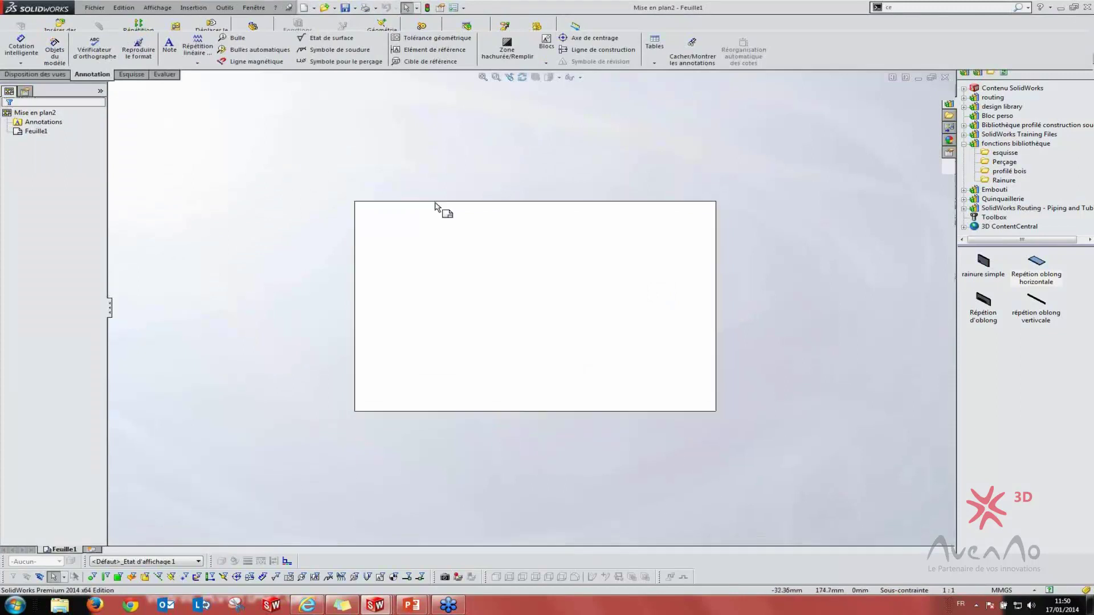
click(463, 8)
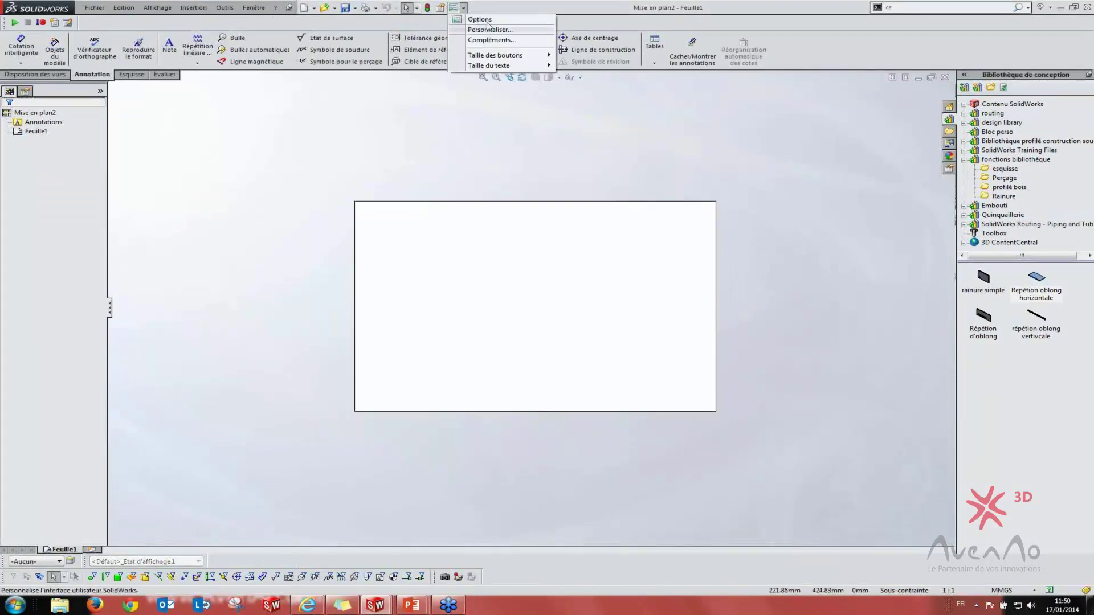
click(480, 20)
click(353, 154)
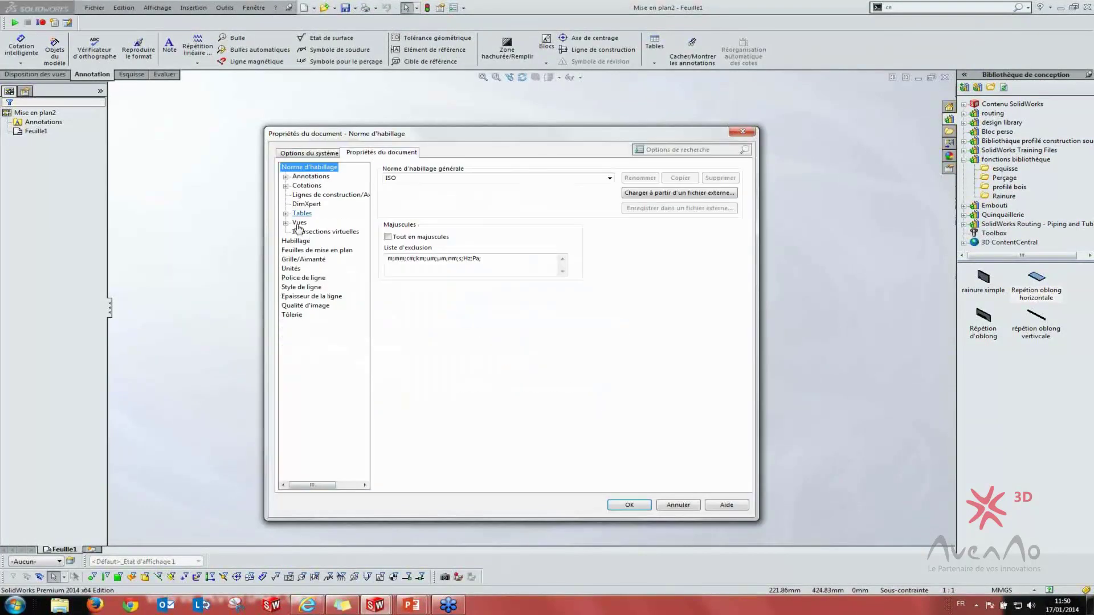
click(286, 185)
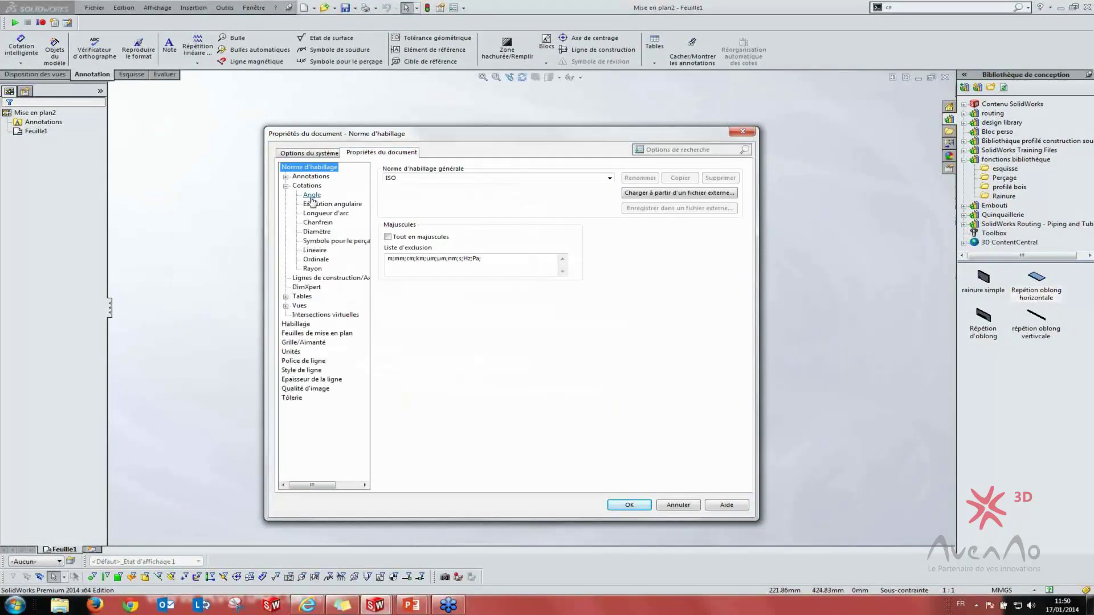
click(313, 195)
click(298, 296)
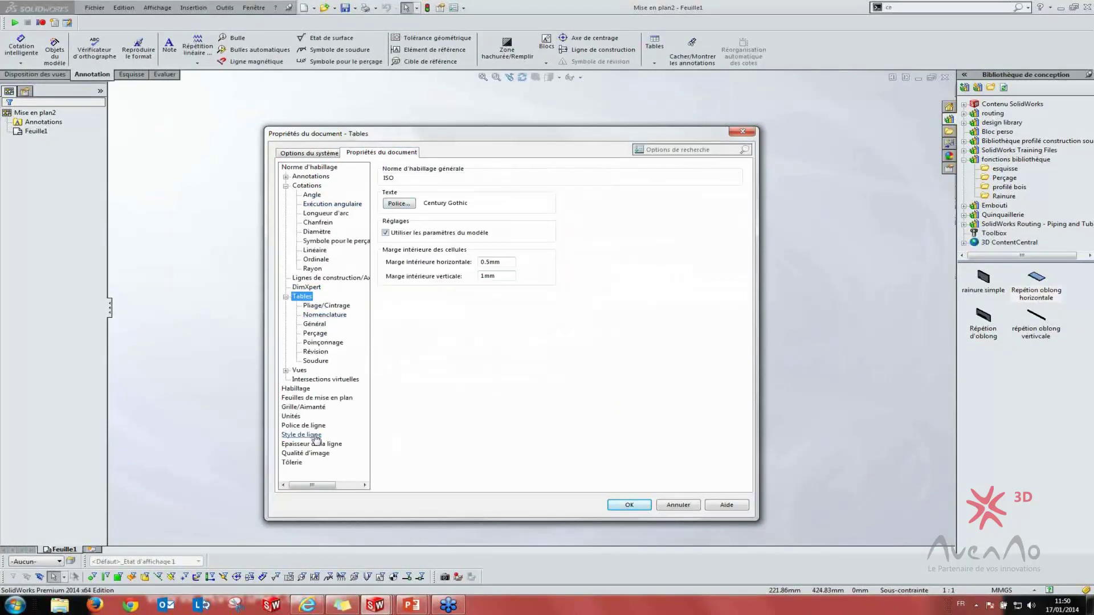
Check 'Lier la vue enfant à la configuration de la vue parente' under Habillage and close
click(286, 370)
scroll(319, 370, down, 2)
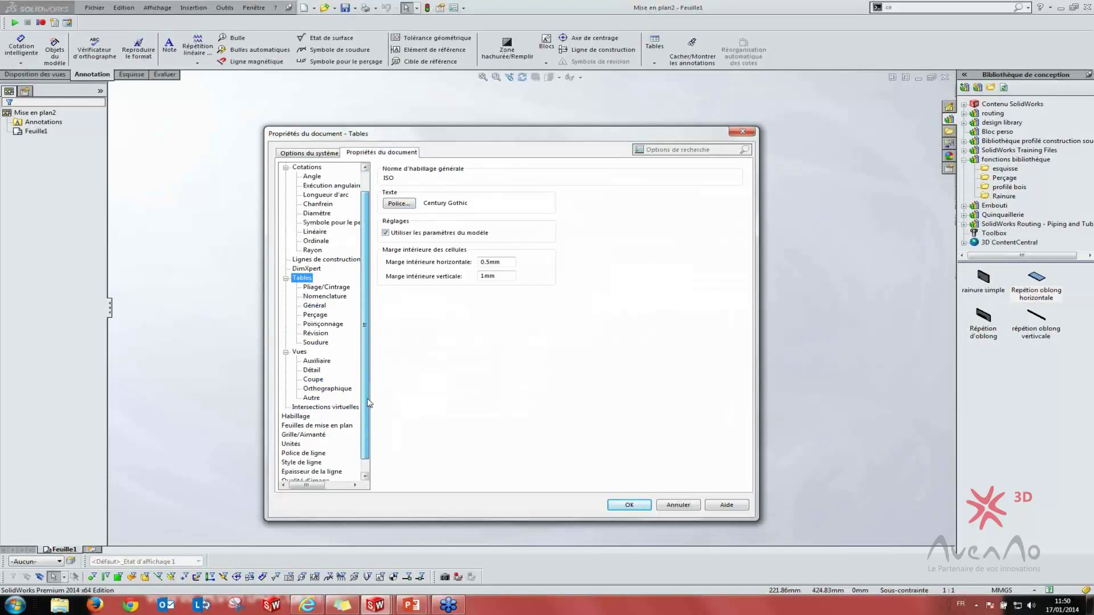
click(296, 397)
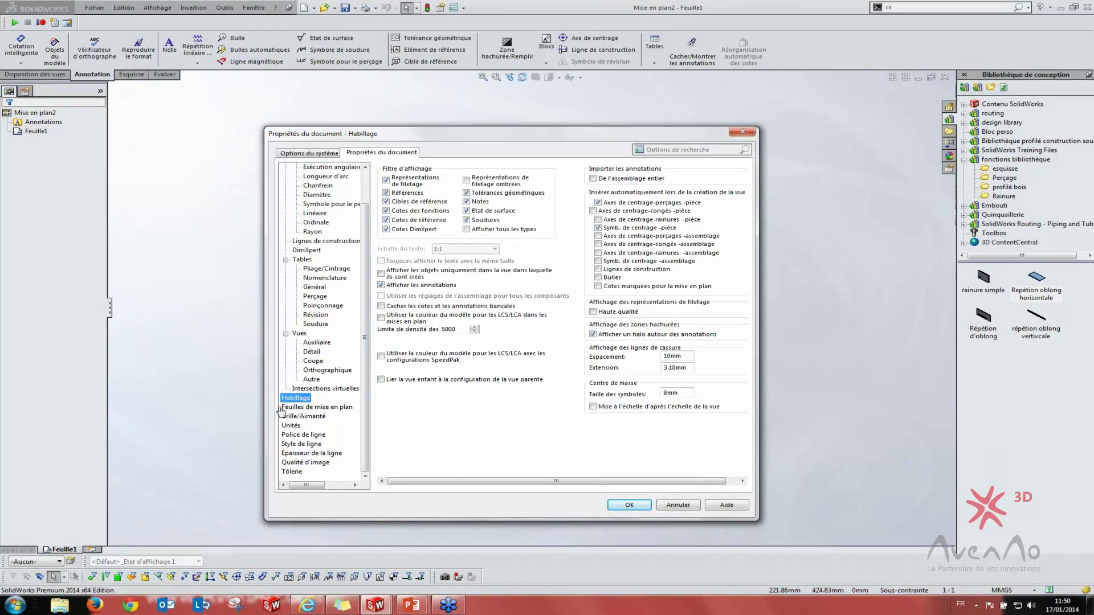
click(381, 380)
scroll(369, 293, up, 2)
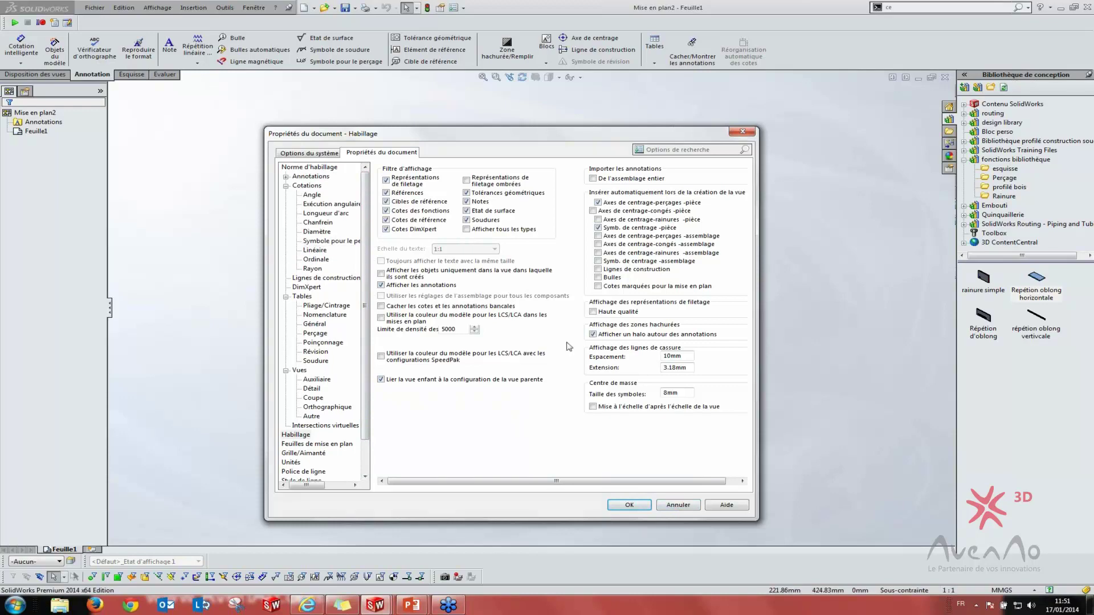
click(630, 506)
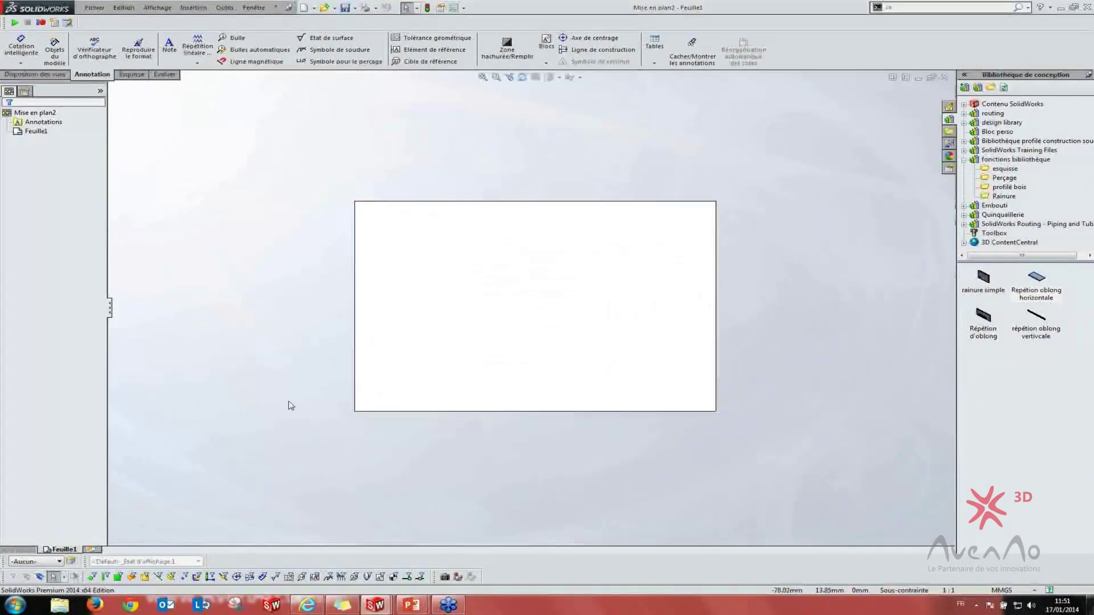
Switch back to the Pièce2 part through the open-documents list
key(ctrl+Tab)
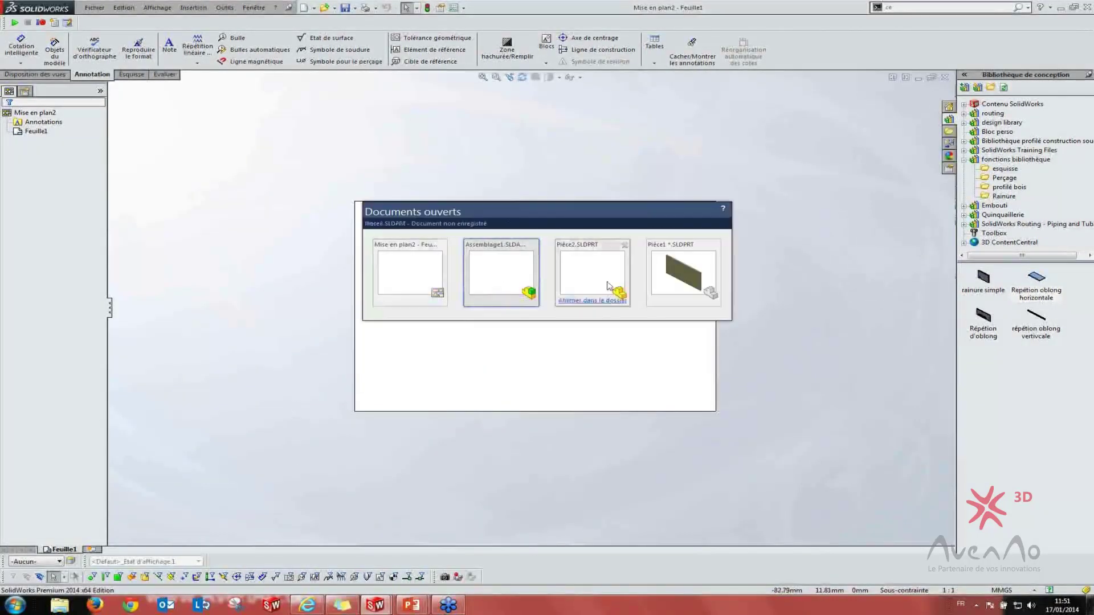
click(610, 286)
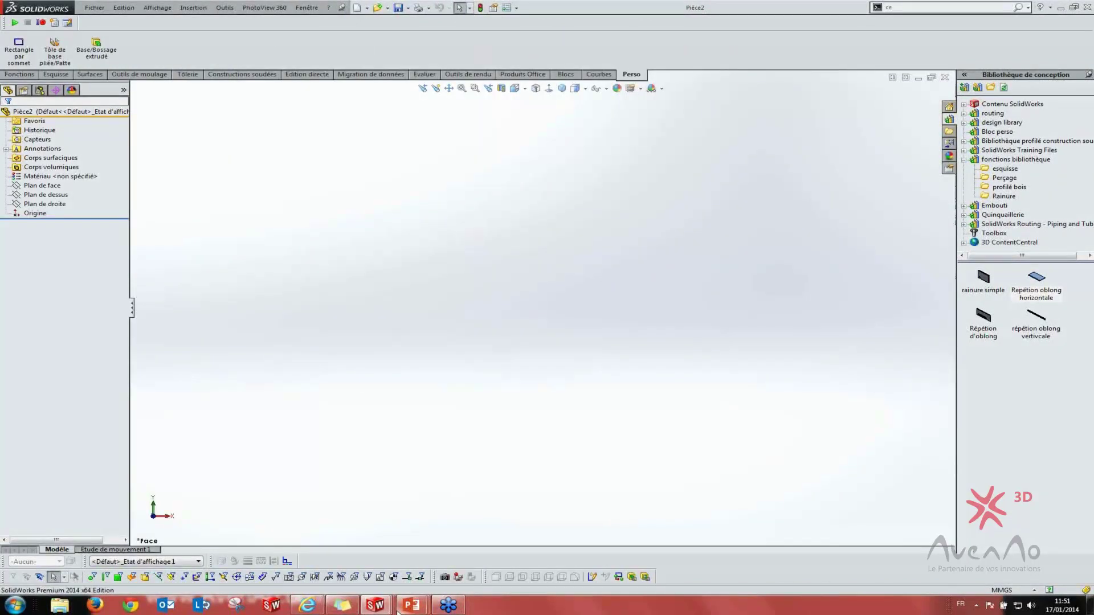
key(ctrl+Tab)
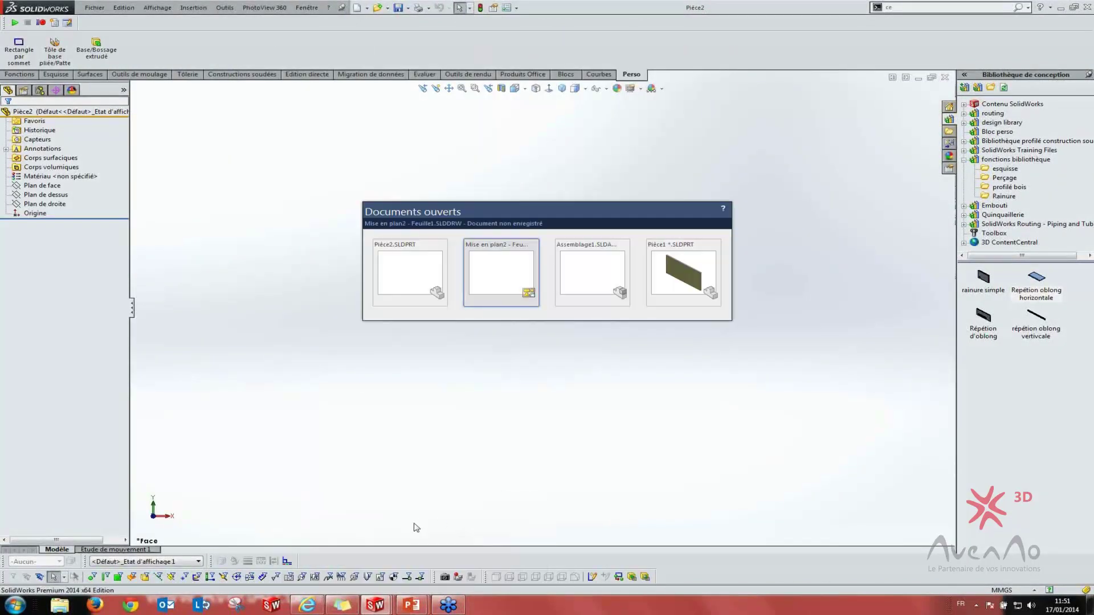
key(ctrl+Tab)
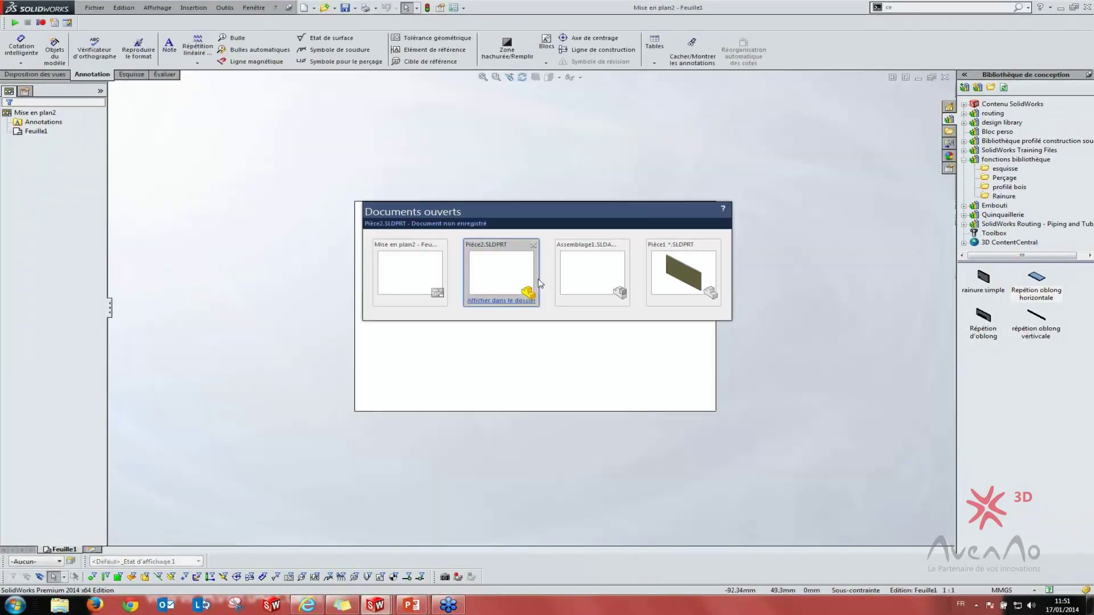
click(509, 285)
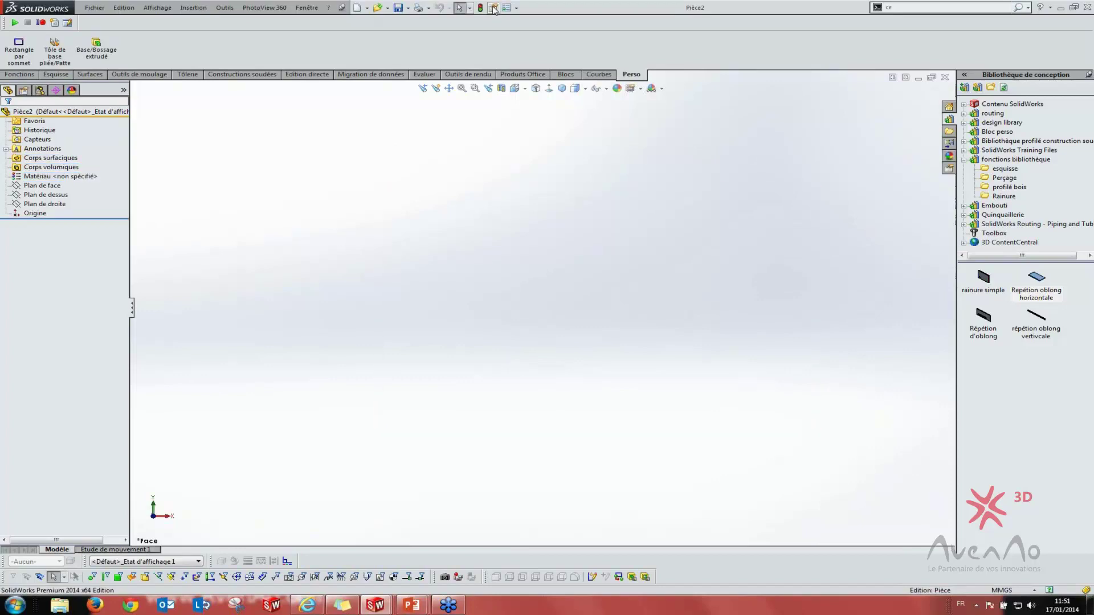
Review and close Pièce2's document properties, then make Plan de face visible
click(516, 7)
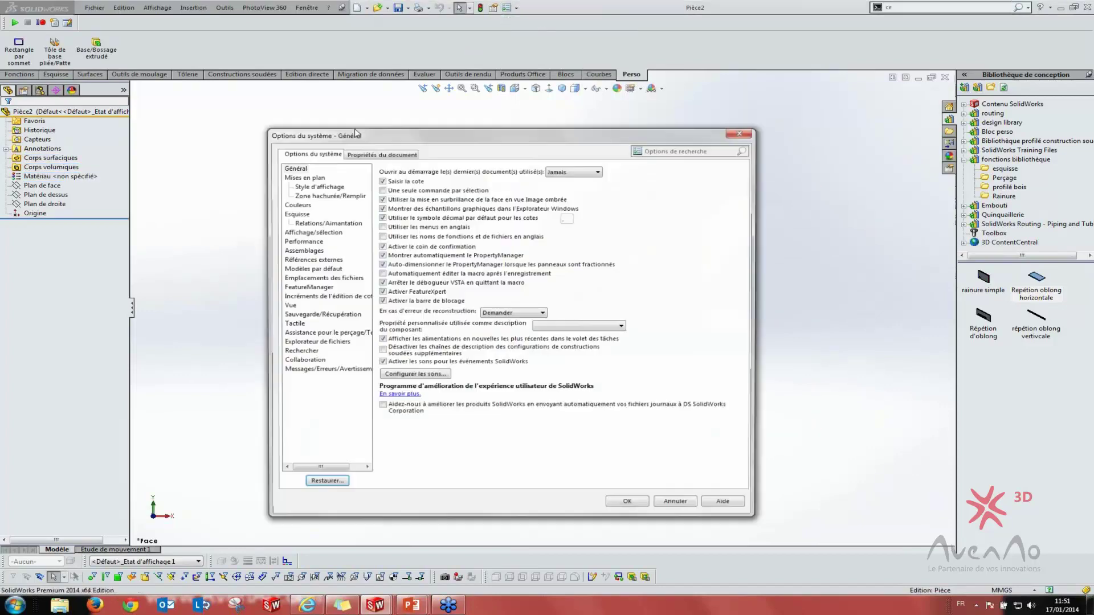
click(388, 153)
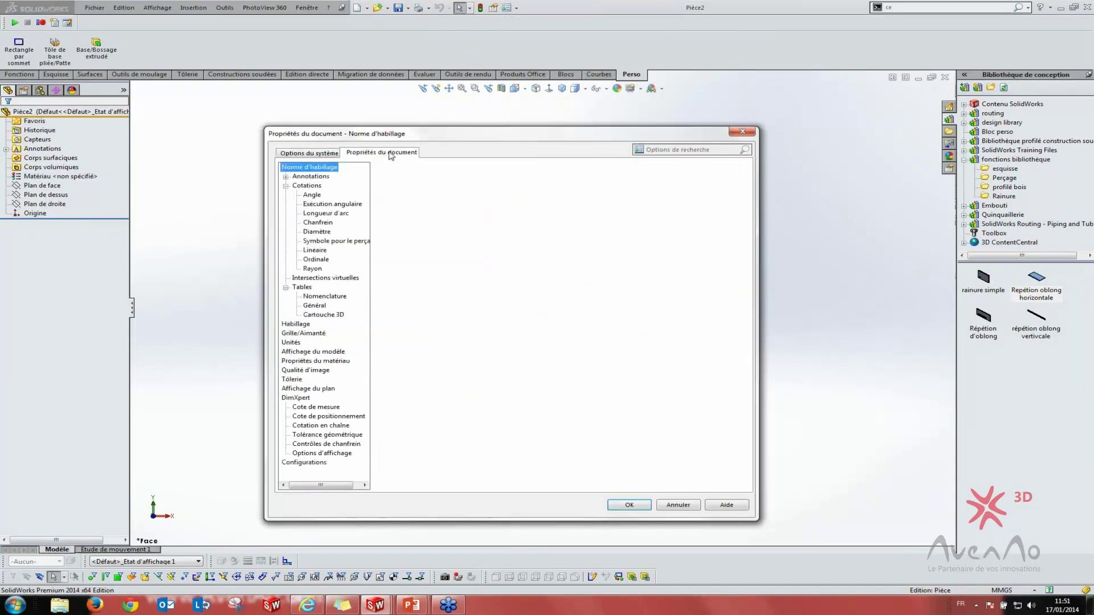
click(743, 132)
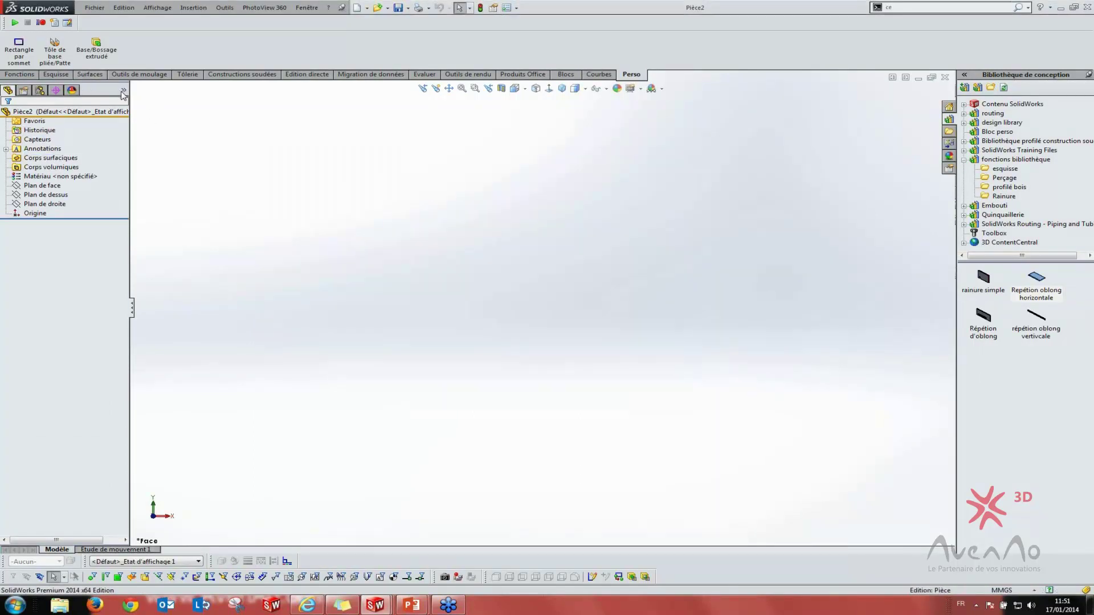
click(123, 91)
Show Plan de dessus and Plan de droite and switch to the Isométrique view
click(137, 186)
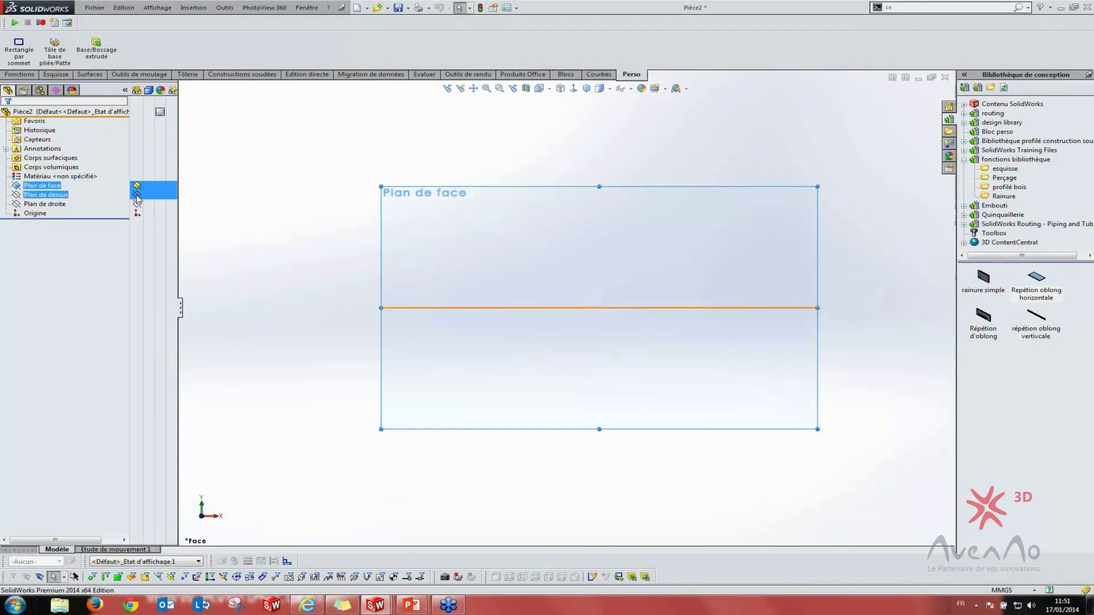
click(137, 204)
click(586, 89)
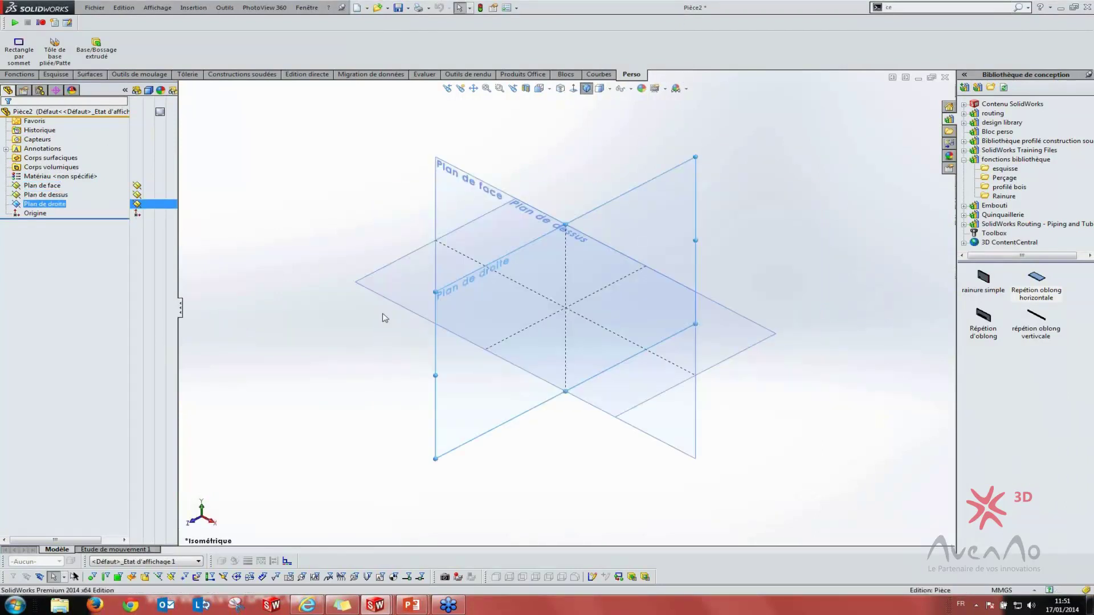
click(294, 228)
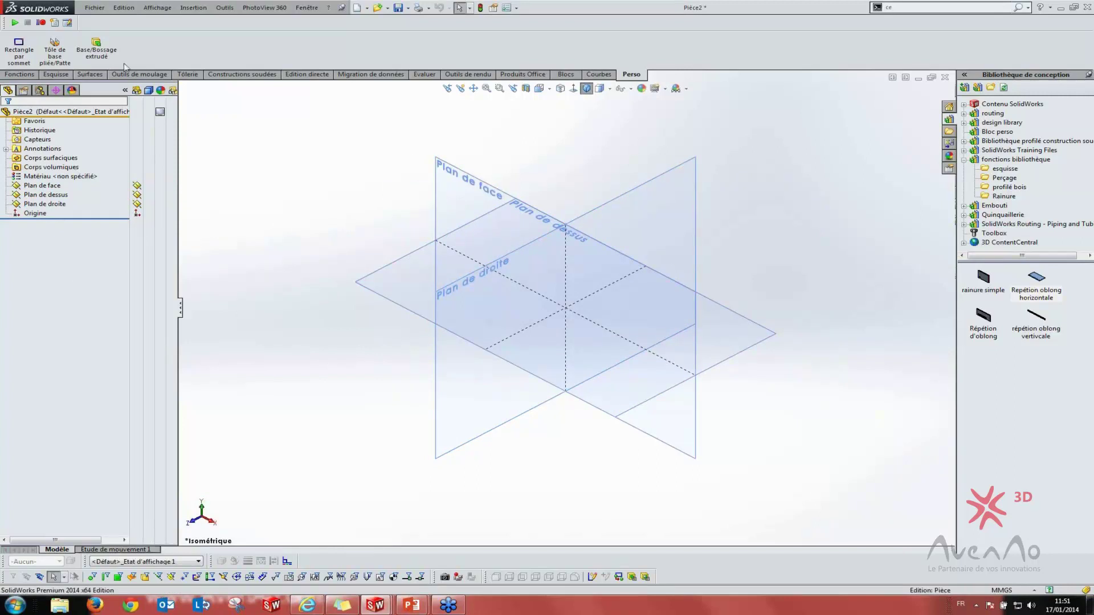
Create reference axis Axe1 at the intersection of Plan de face and Plan de dessus
click(19, 74)
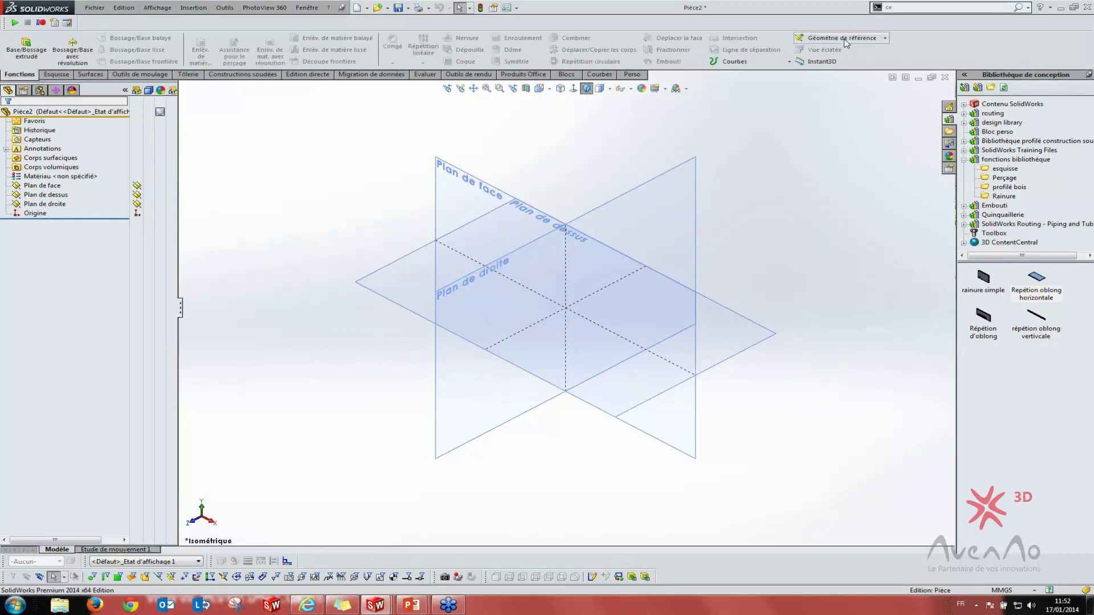
click(843, 38)
click(838, 59)
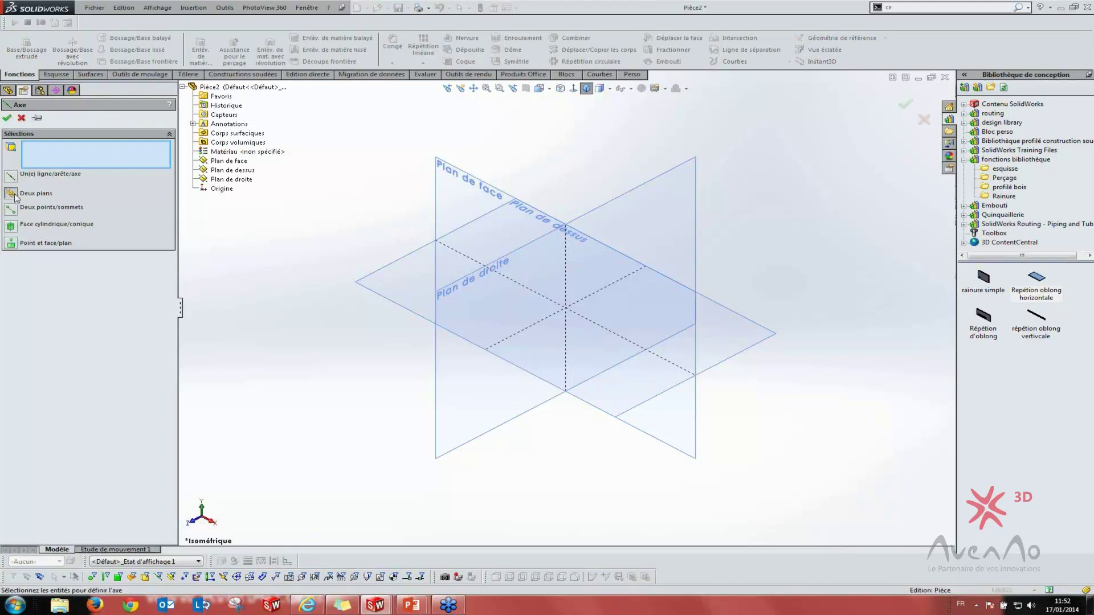
click(493, 205)
click(418, 281)
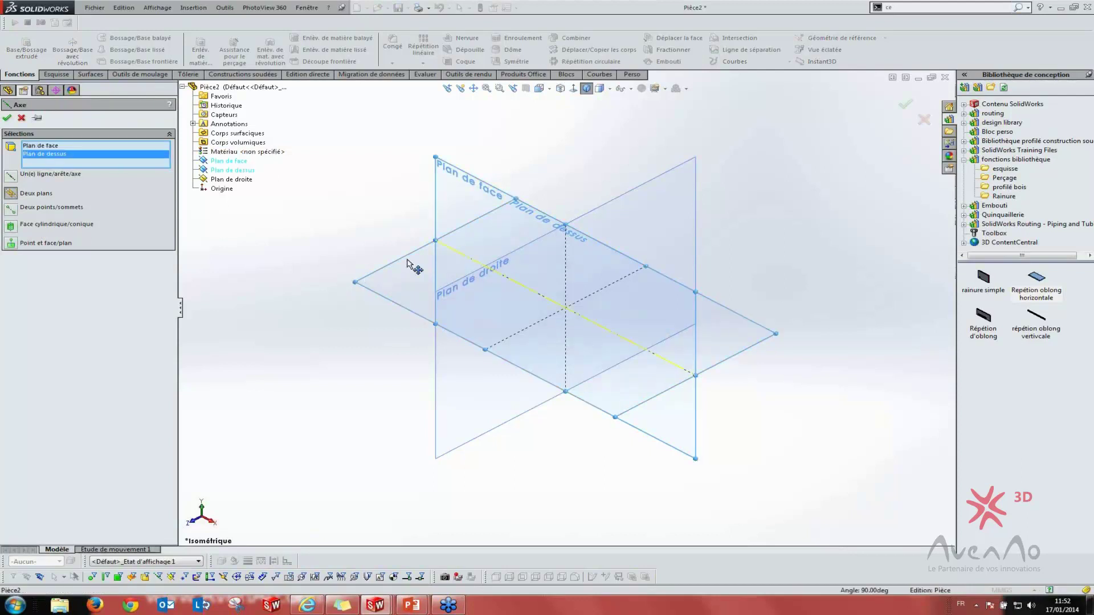
click(8, 120)
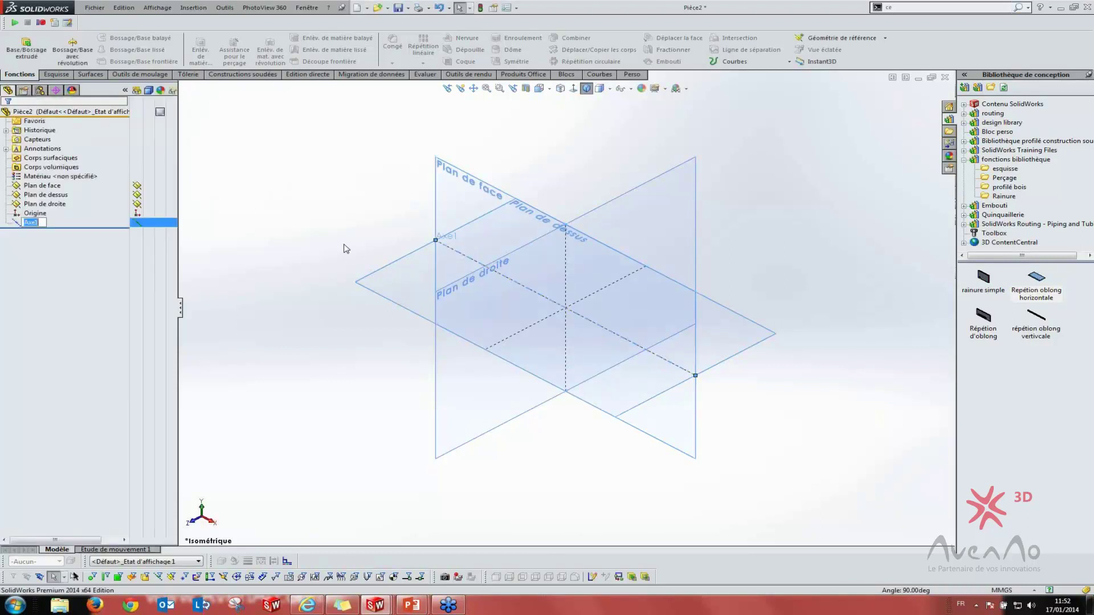
Create Axe2 at the intersection of Plan de face and Plan de droite
click(885, 38)
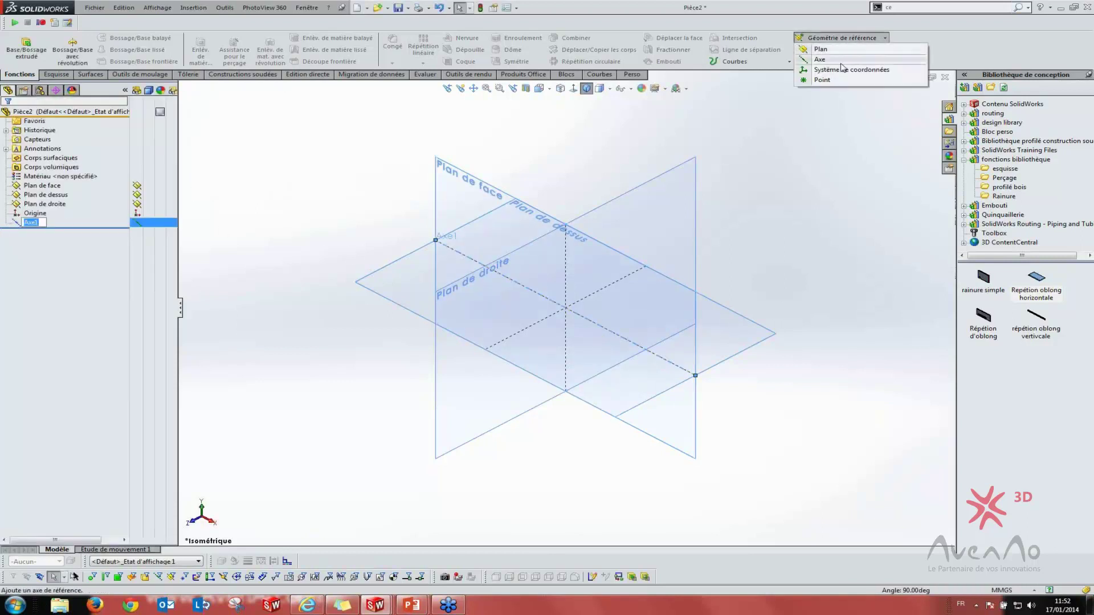
click(842, 64)
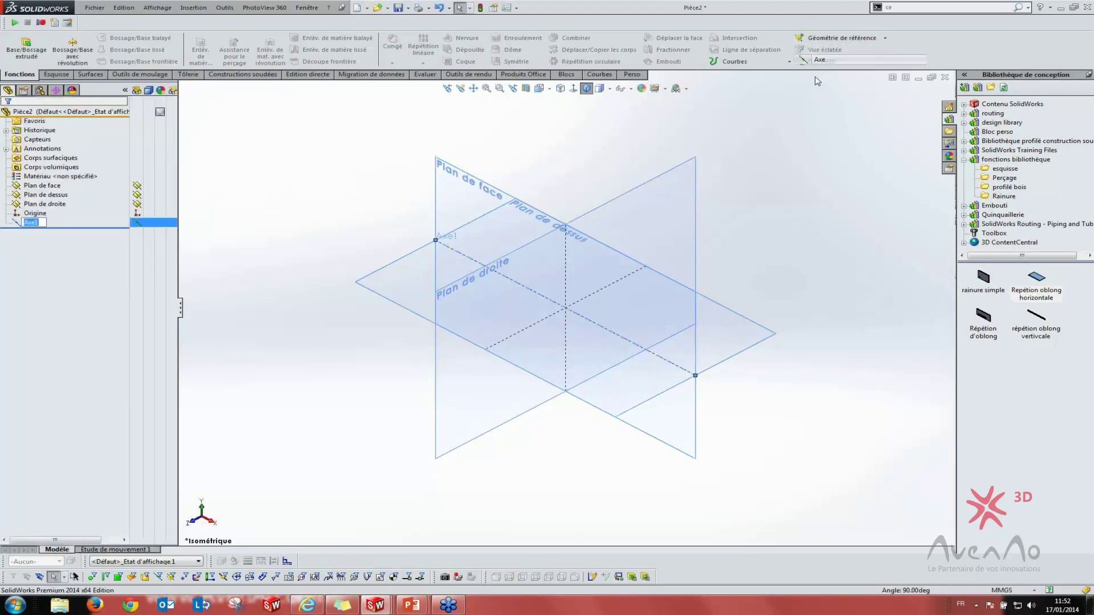
click(459, 194)
click(464, 420)
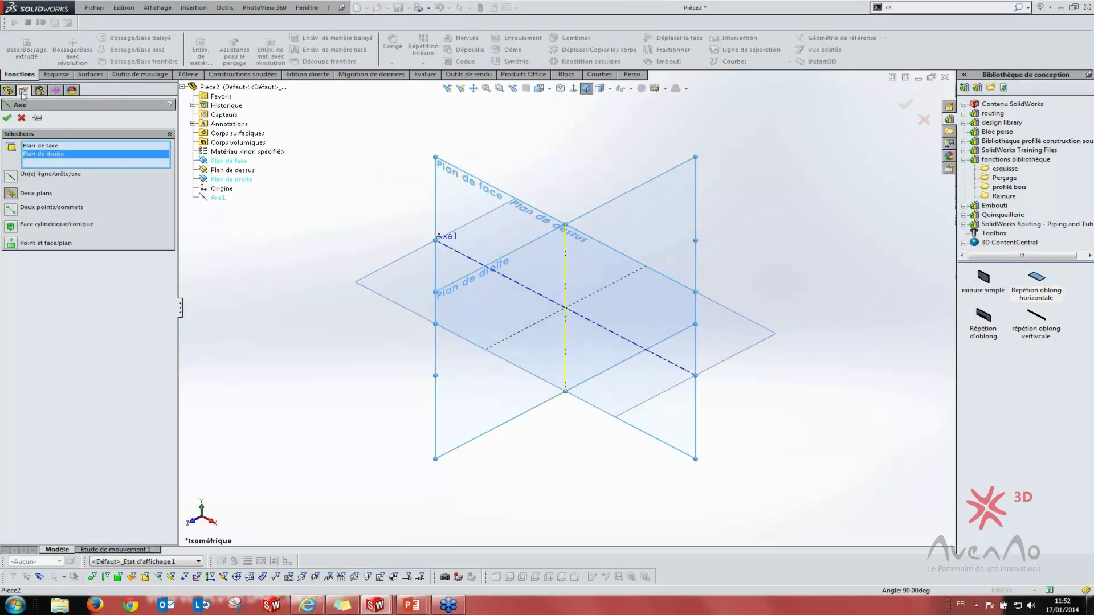
key(Return)
Create Axe3 where Plan de droite meets Plan de dessus, then check Axe2
click(885, 38)
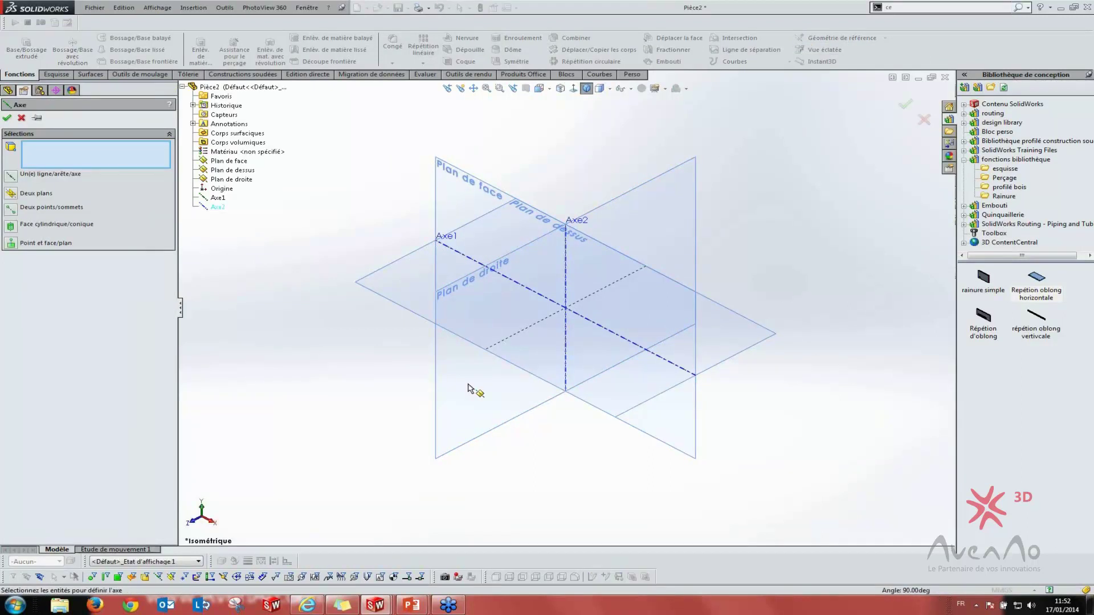
click(488, 408)
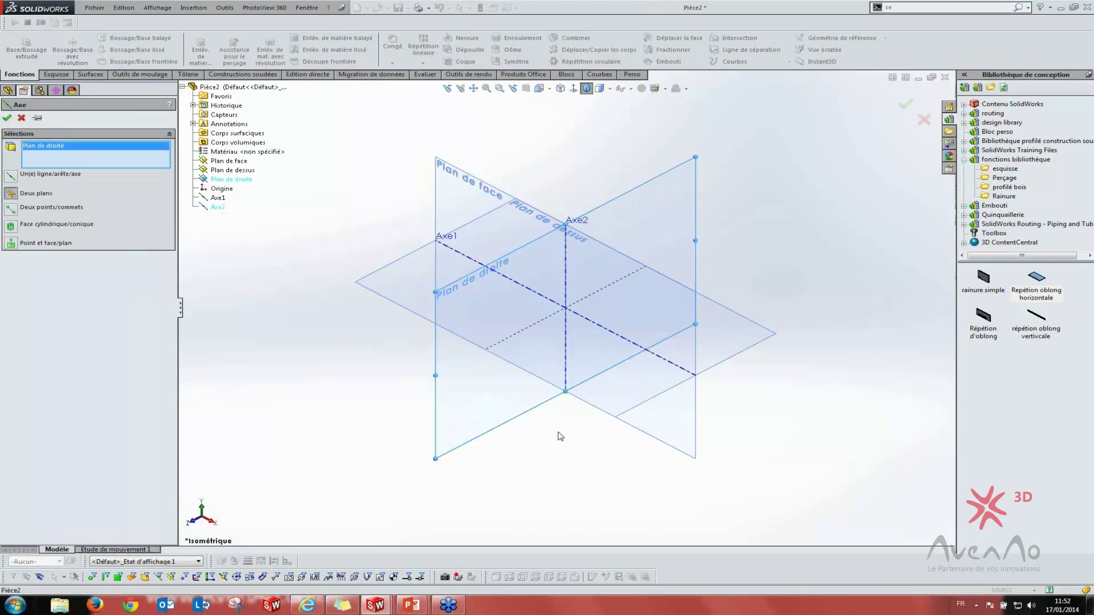
click(746, 354)
click(7, 118)
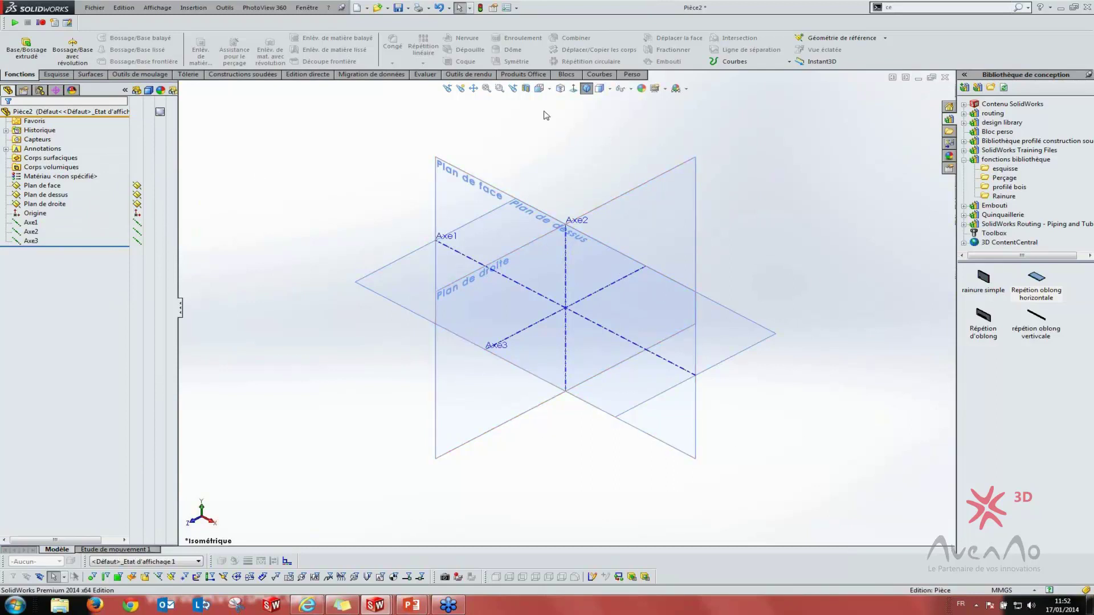
click(2, 230)
key(Escape)
Start Enregistrer sous for Pièce2 and expand the file Type list
click(409, 8)
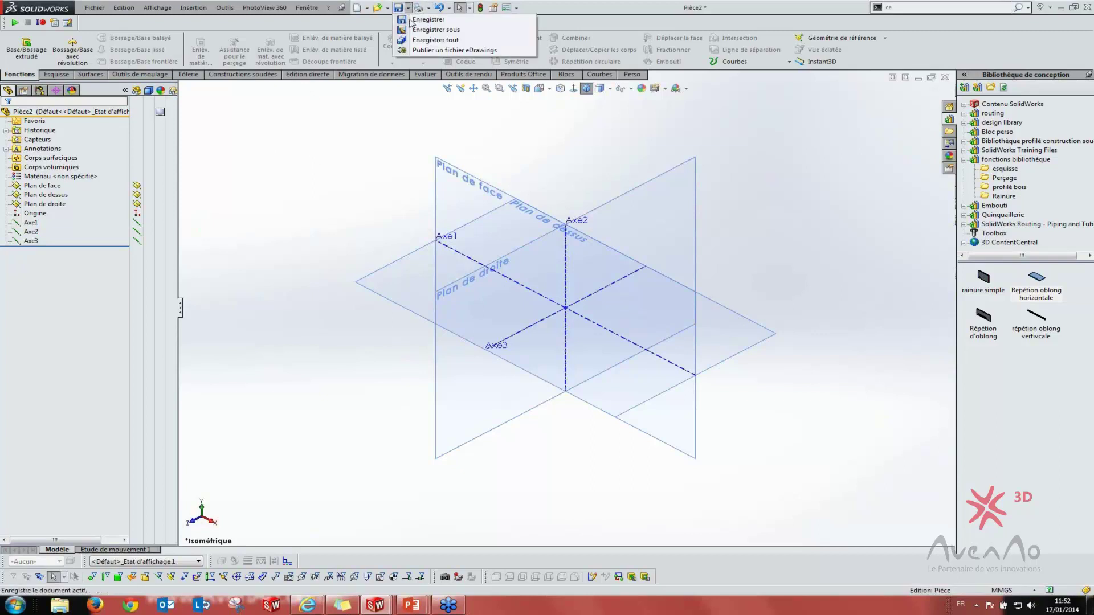
click(435, 30)
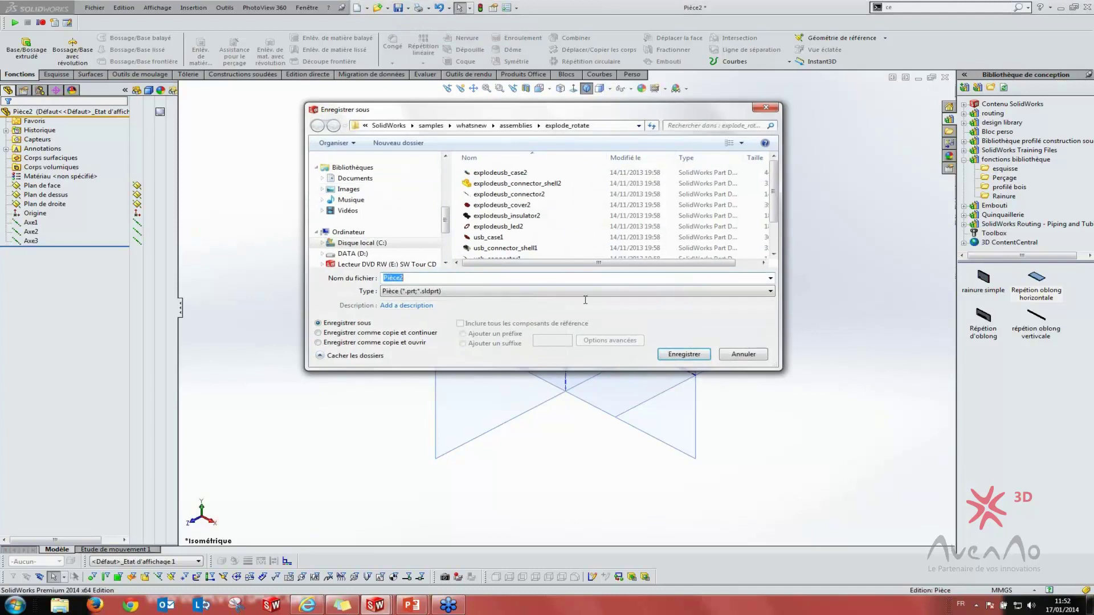
click(554, 291)
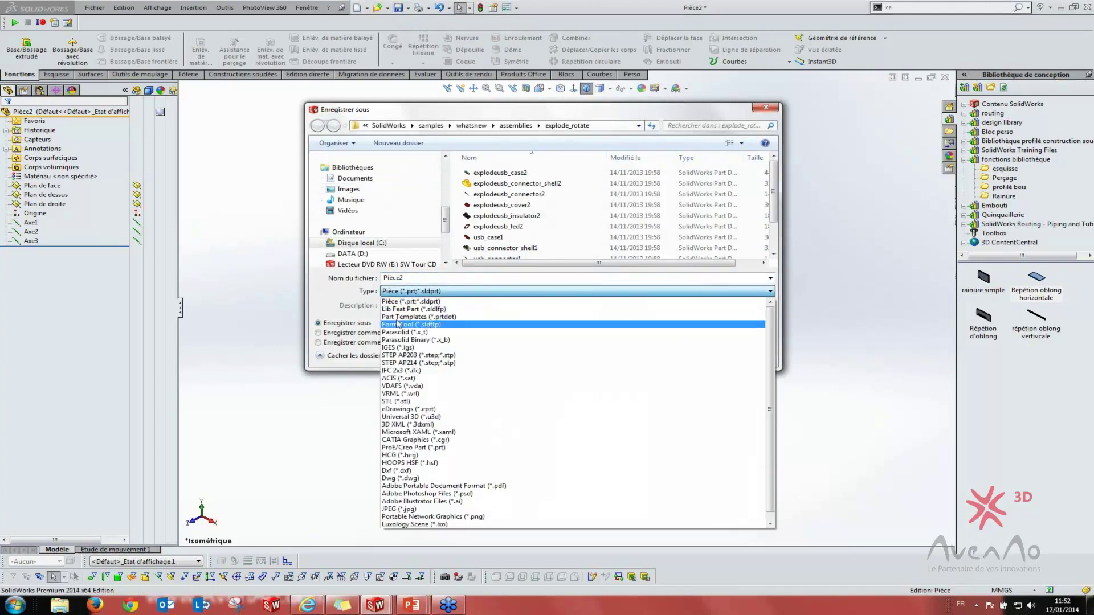
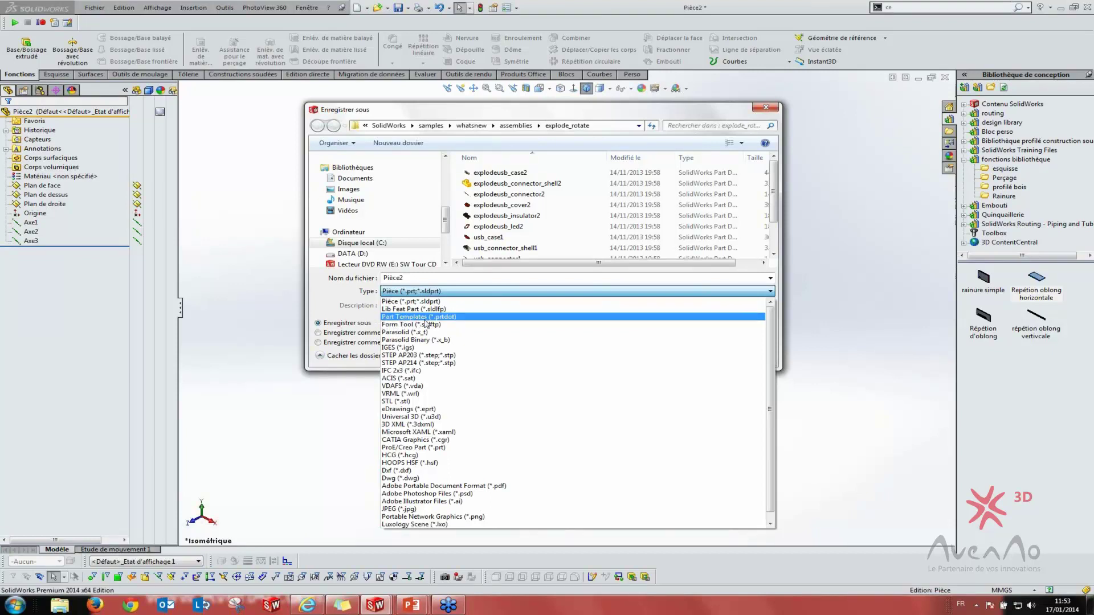
Set the type to Part Templates and browse to D:\Documents solidworks\Modèle de création\Pièces
click(424, 317)
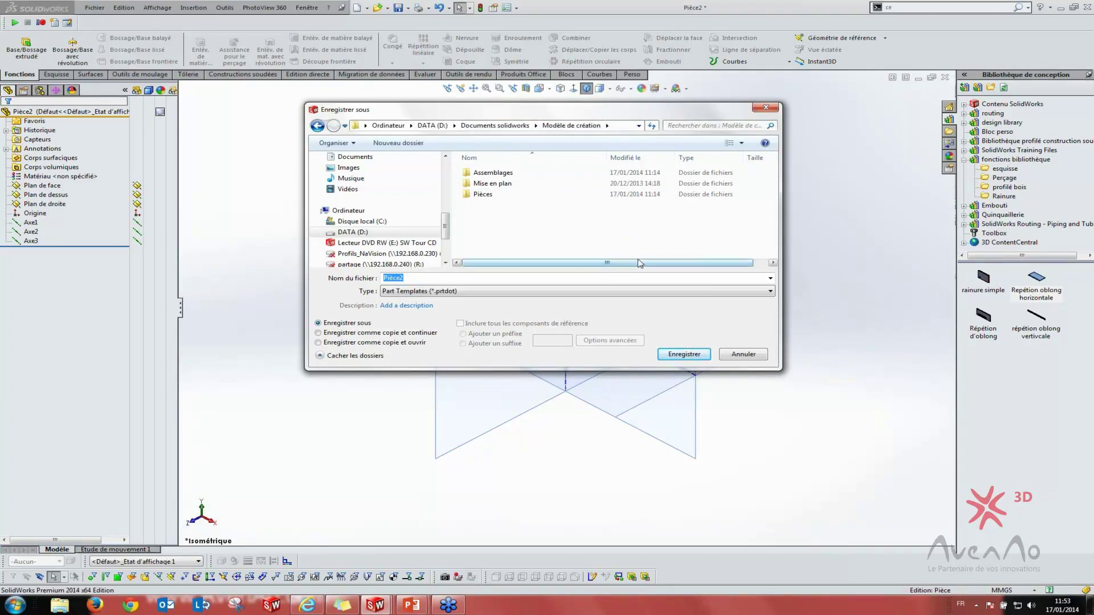
click(488, 125)
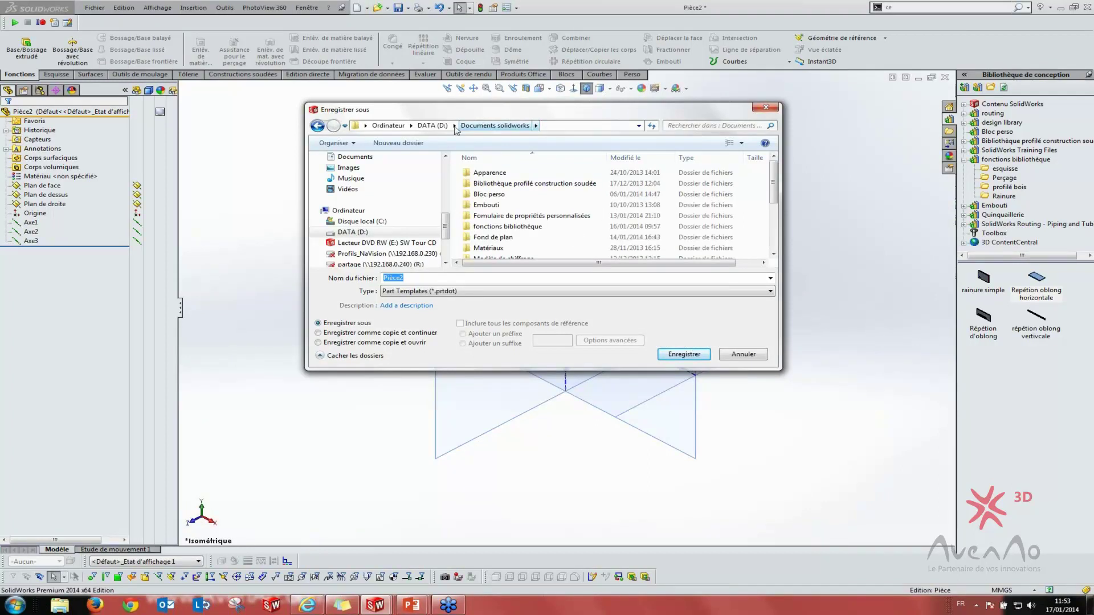
click(439, 126)
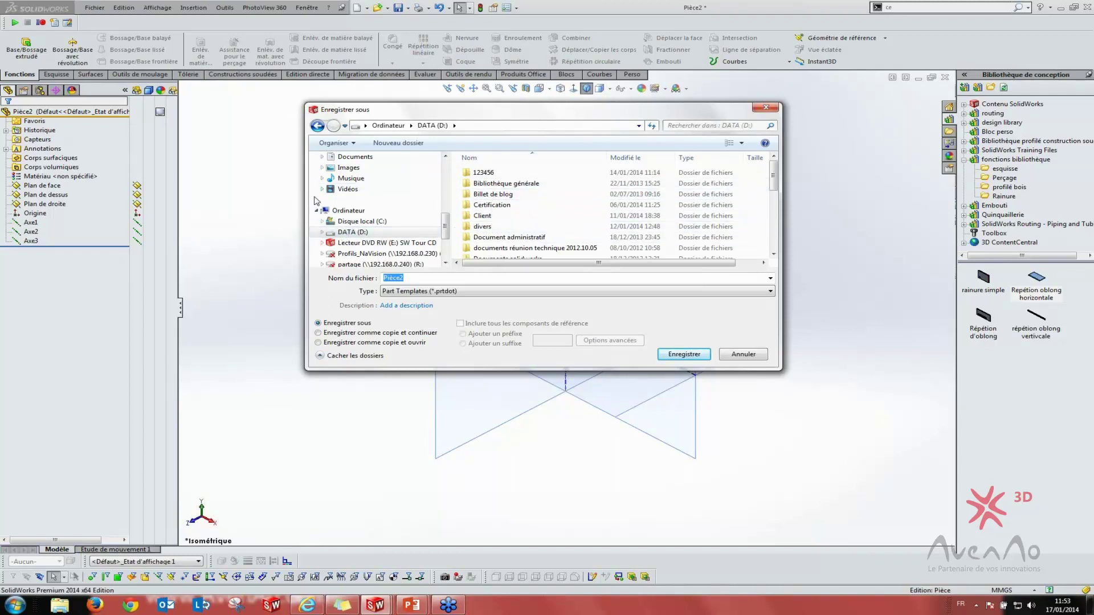
scroll(369, 184, up, 3)
scroll(369, 183, up, 3)
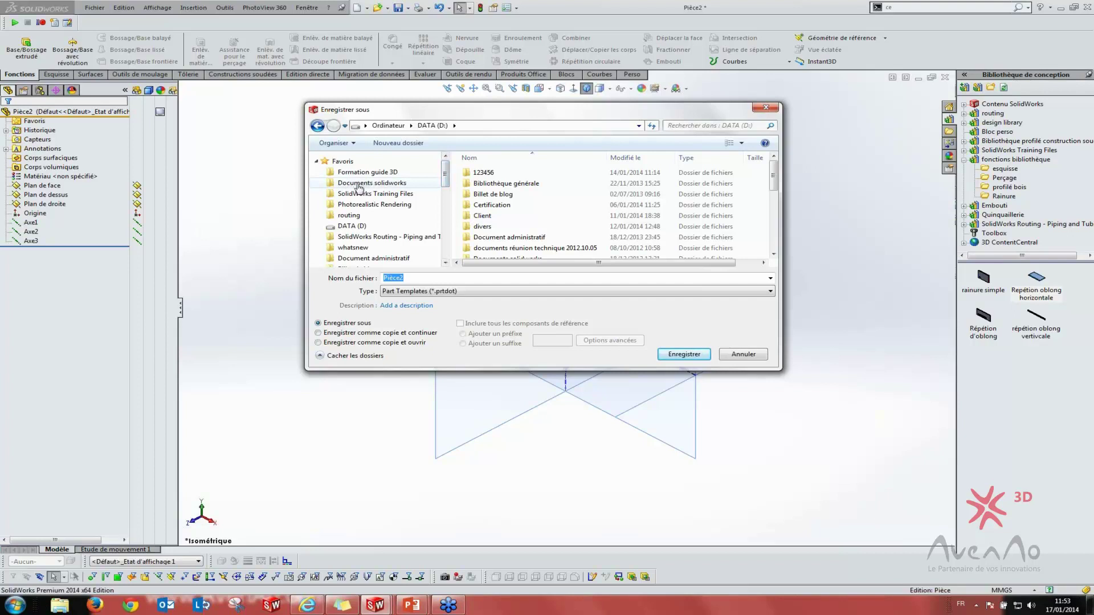
click(370, 184)
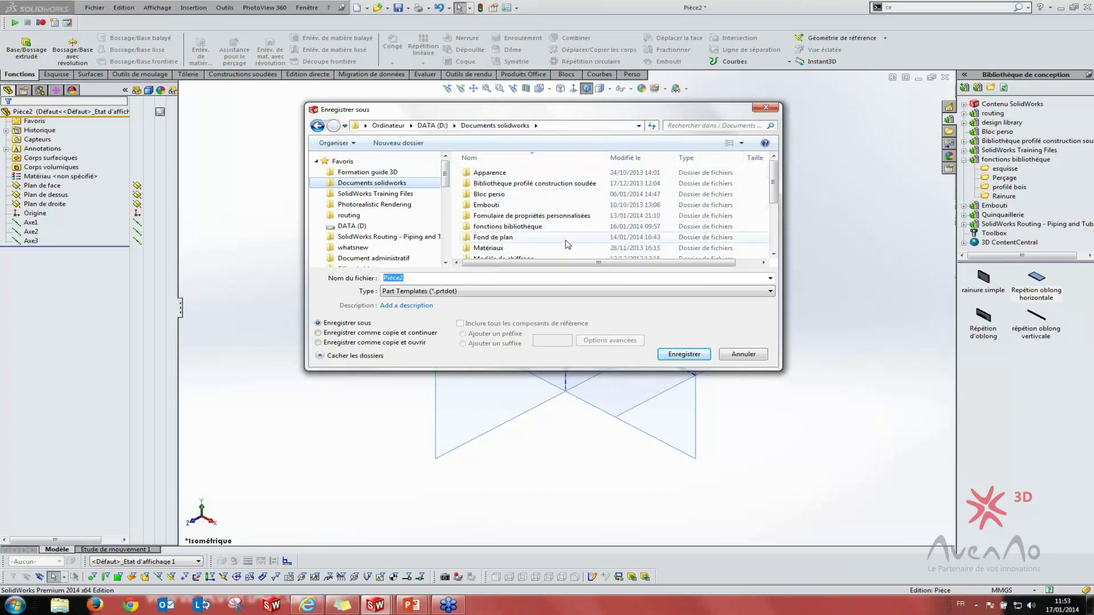
click(588, 244)
scroll(588, 244, down, 1)
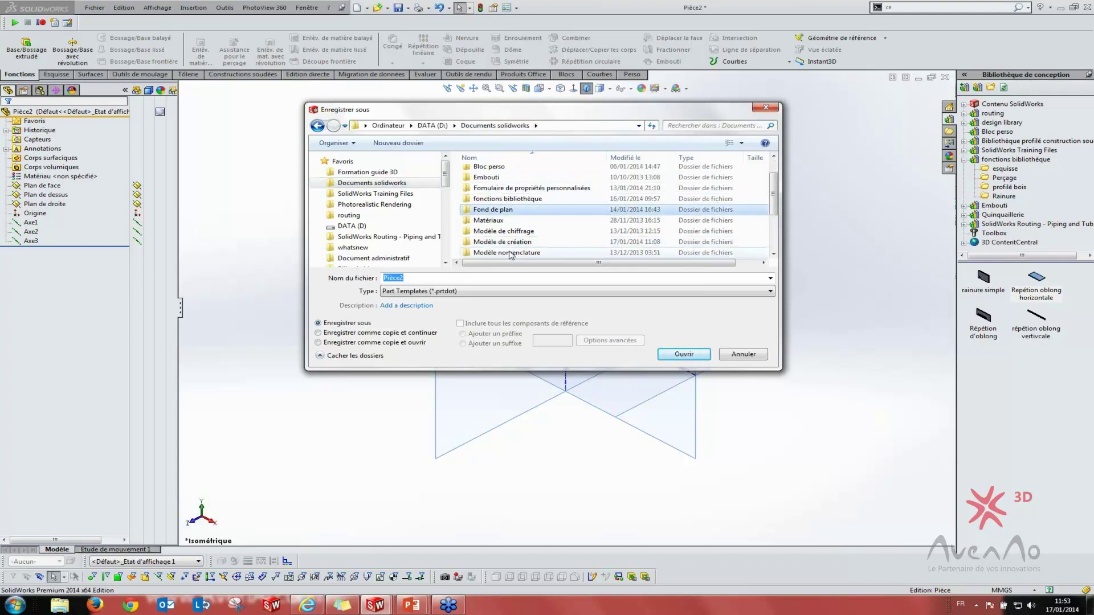
scroll(507, 196, down, 1)
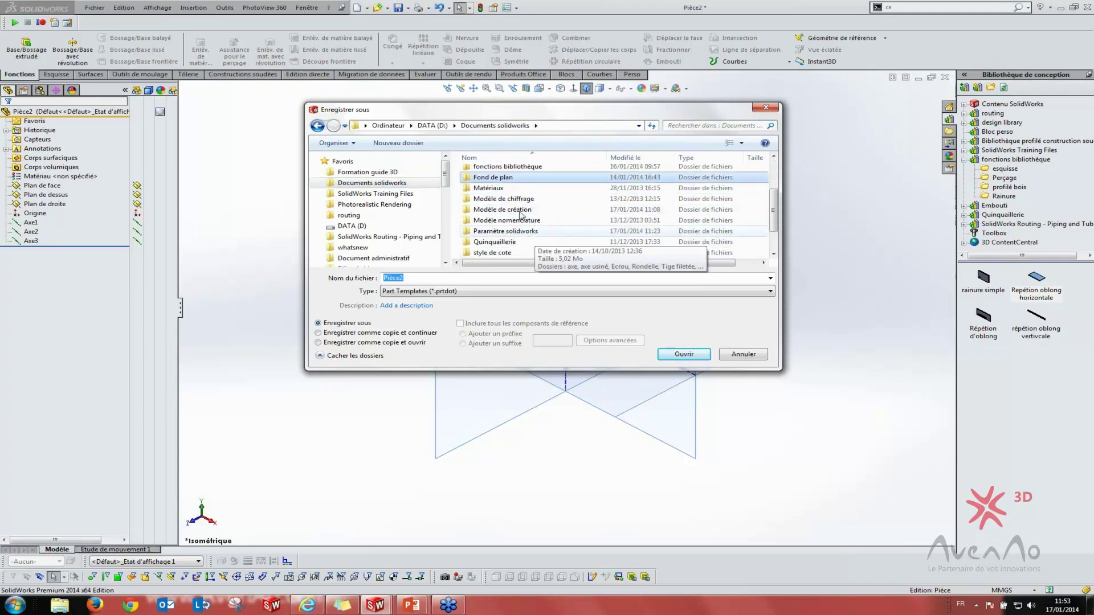
click(484, 213)
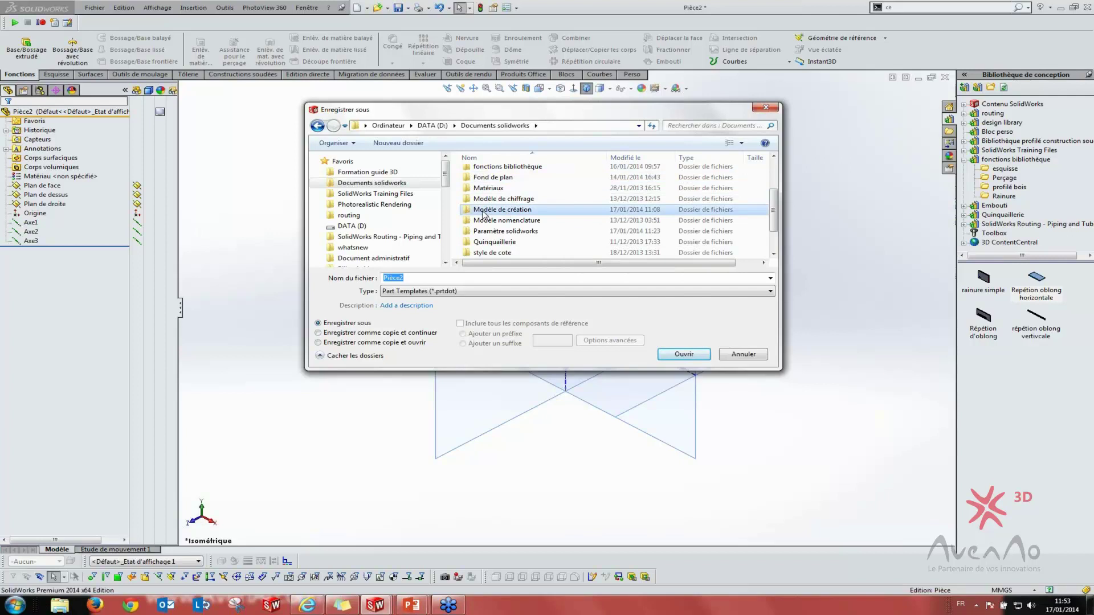
double_click(484, 212)
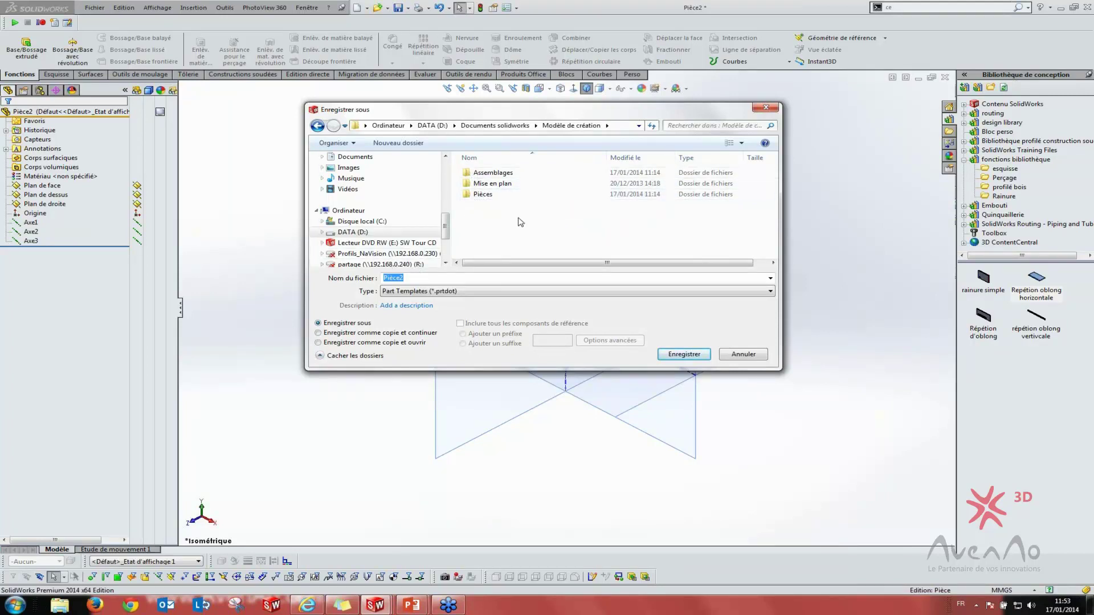
double_click(486, 195)
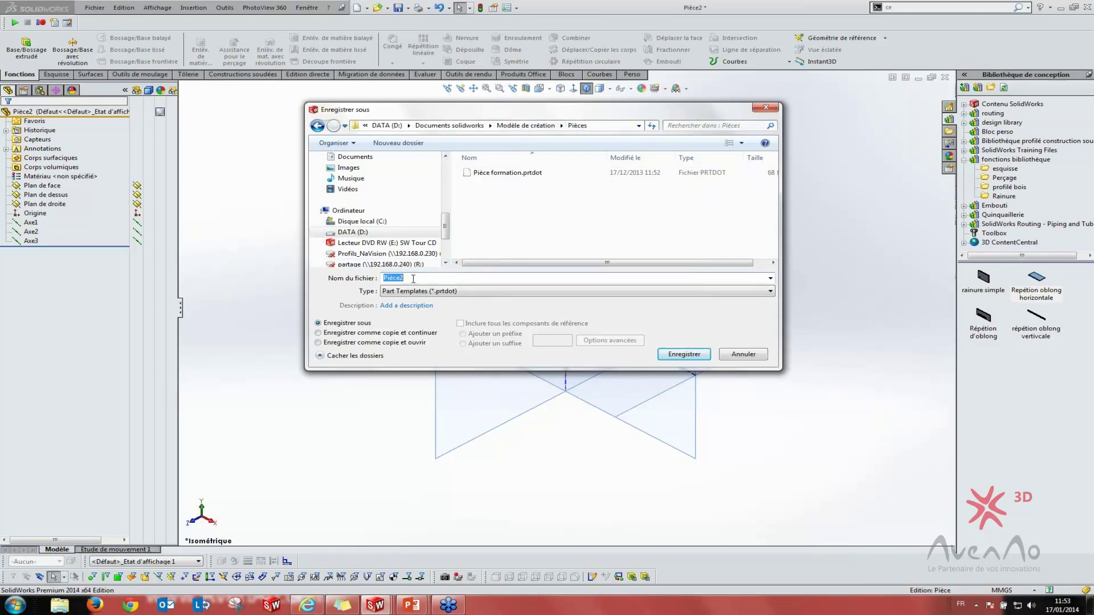
Name the template 'Pièce formation guide 3D' and save it
click(491, 176)
double_click(431, 278)
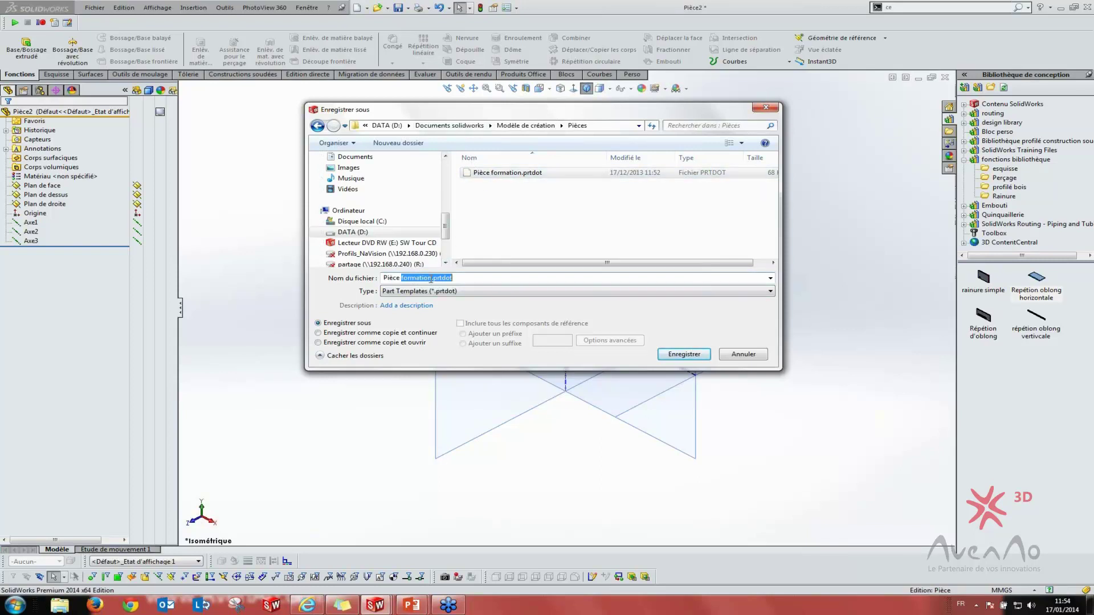
click(433, 278)
text(gu)
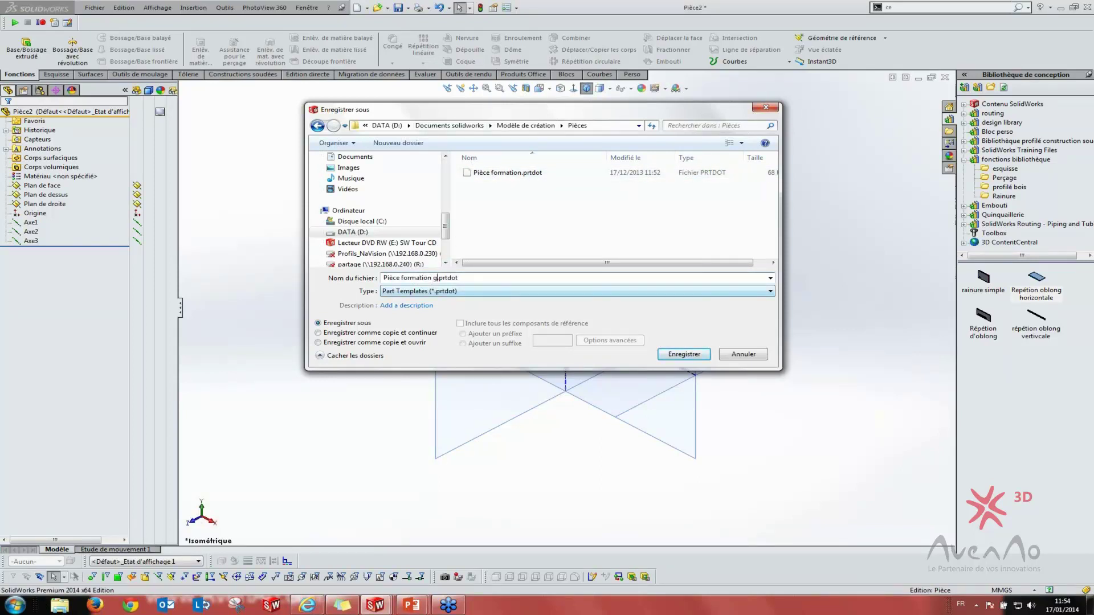
text(ide 3D)
click(684, 354)
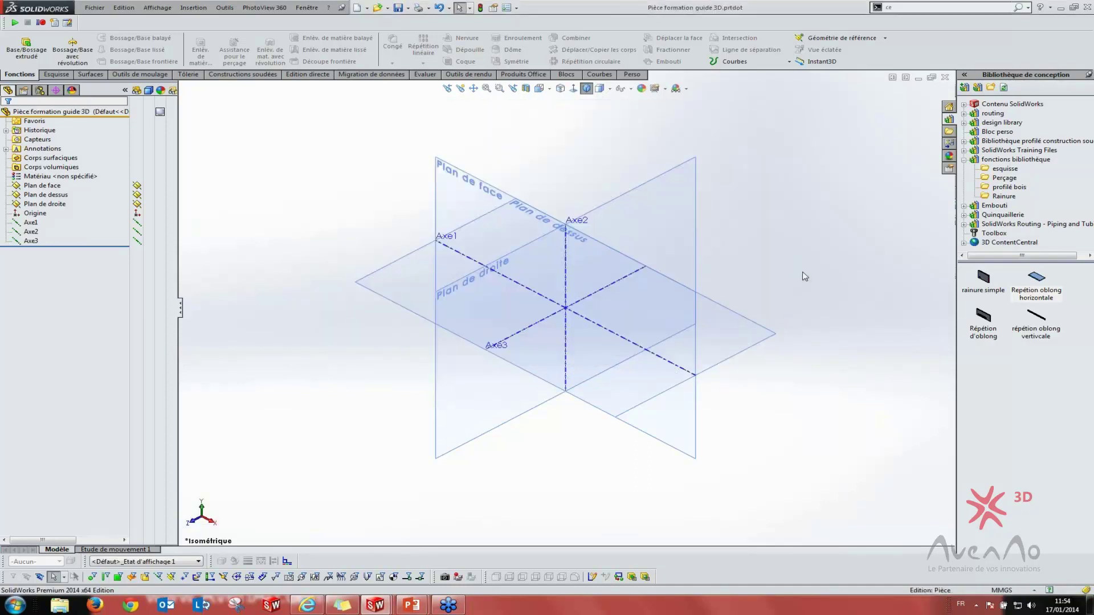
Close the part template and show the Modèles de documents file locations in Options
click(945, 78)
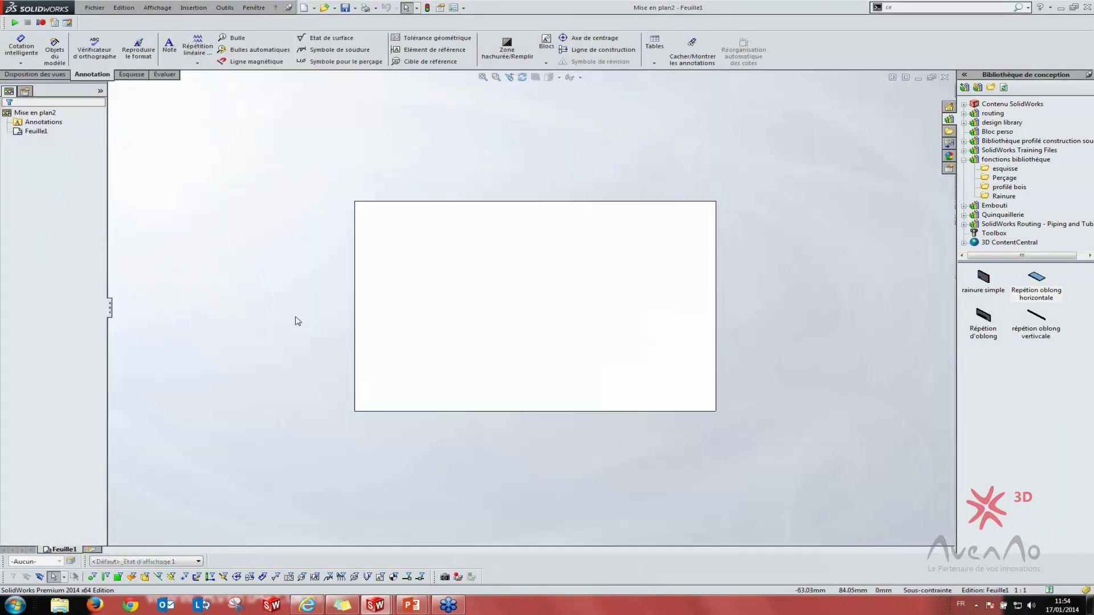
click(454, 8)
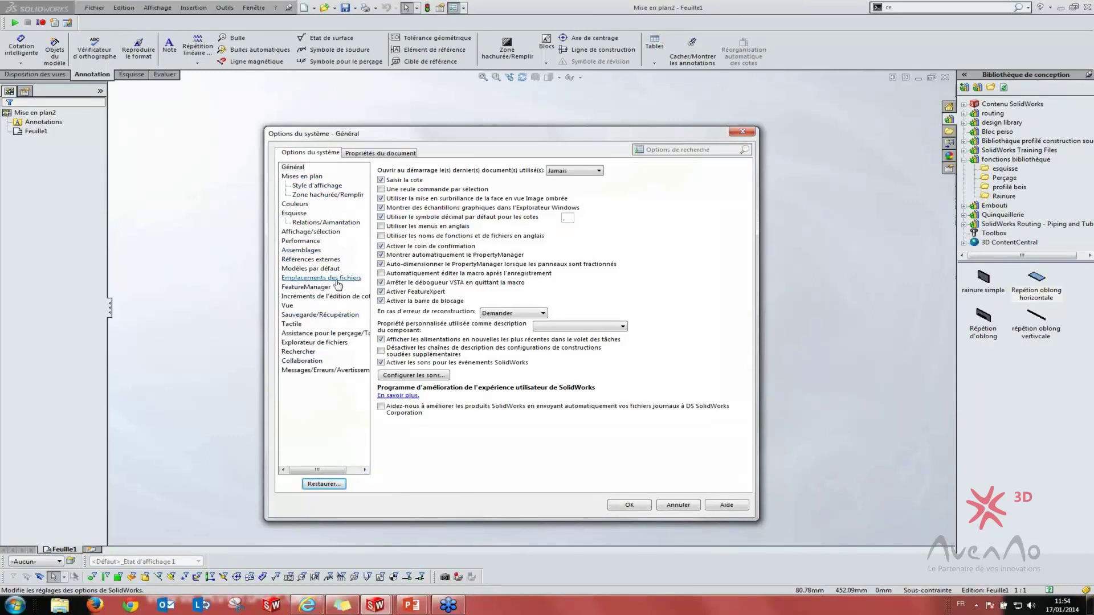
click(316, 279)
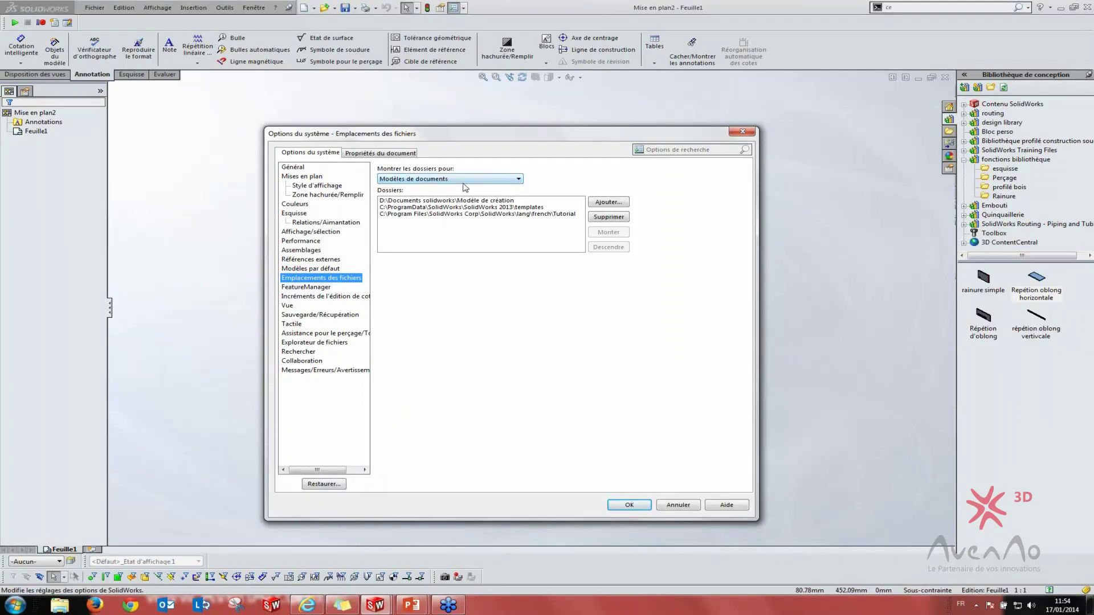
click(469, 181)
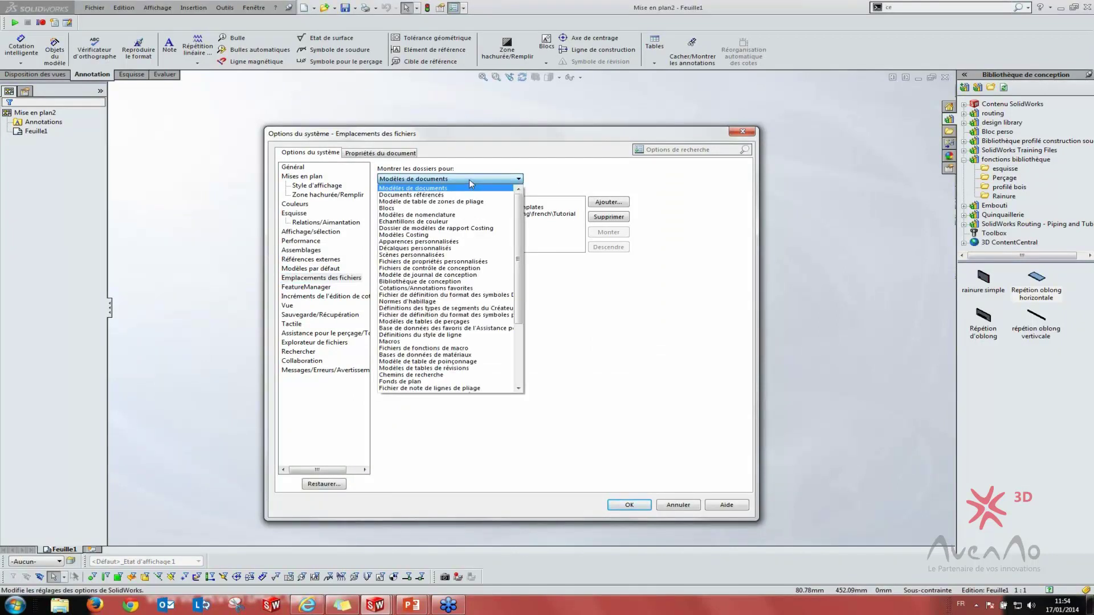
drag(518, 258, 515, 318)
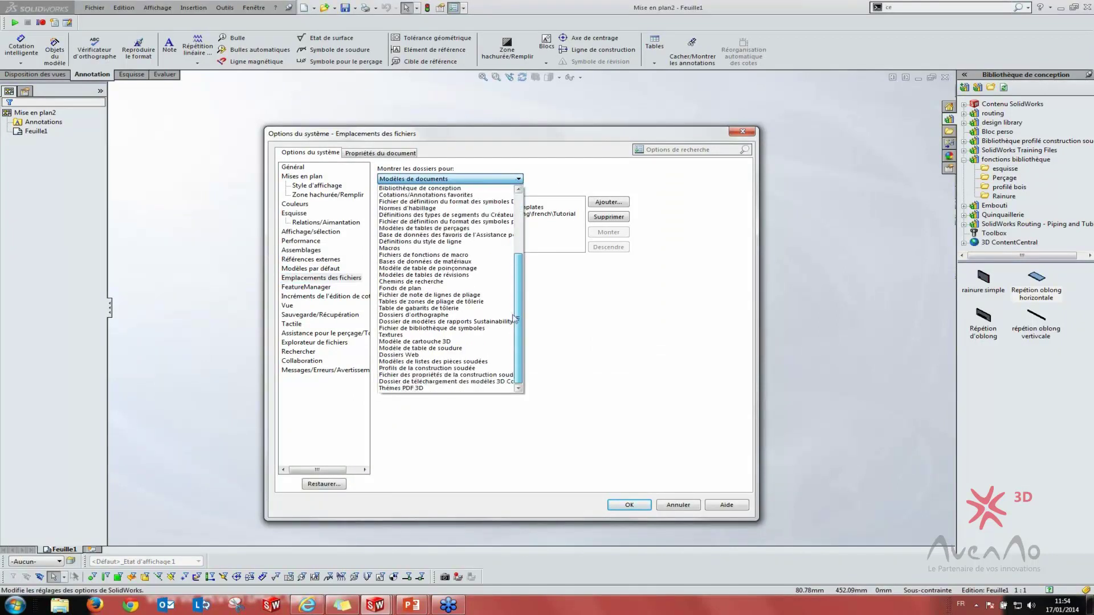
mouse_move(518, 262)
mouse_down()
mouse_move(524, 205)
mouse_move(520, 284)
mouse_move(522, 222)
mouse_up()
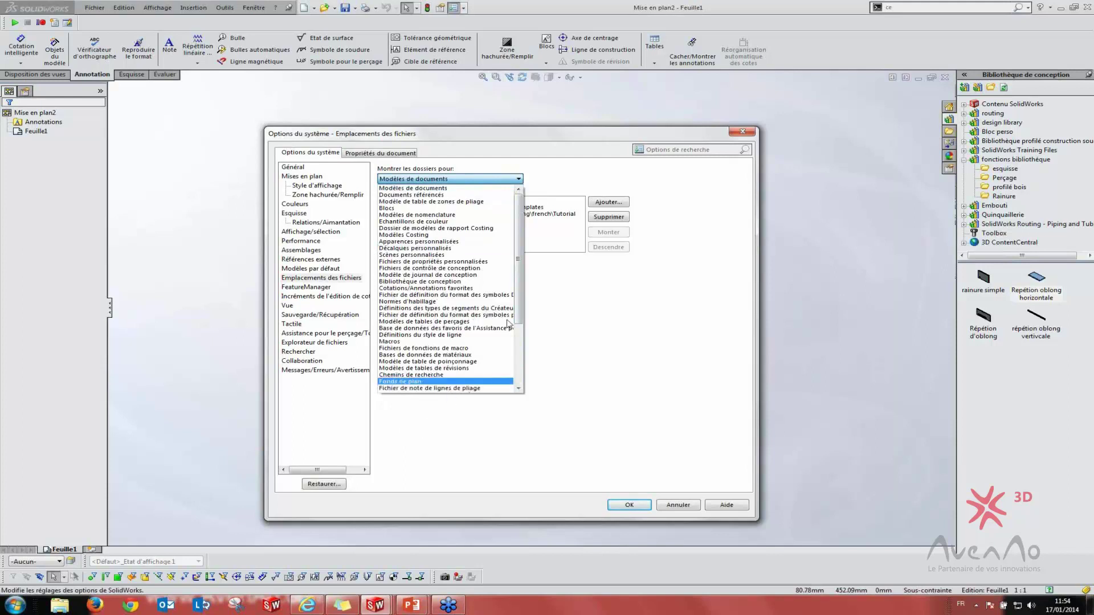
mouse_move(520, 262)
mouse_down()
mouse_move(522, 279)
mouse_move(521, 263)
mouse_up()
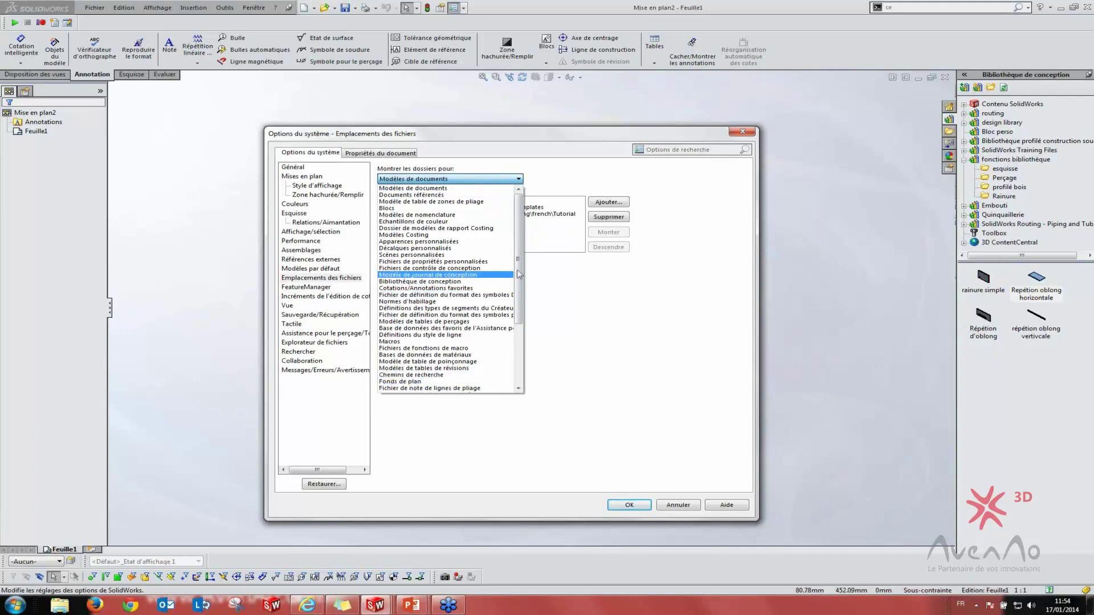
mouse_move(520, 267)
mouse_down()
mouse_move(521, 292)
mouse_move(522, 267)
mouse_up()
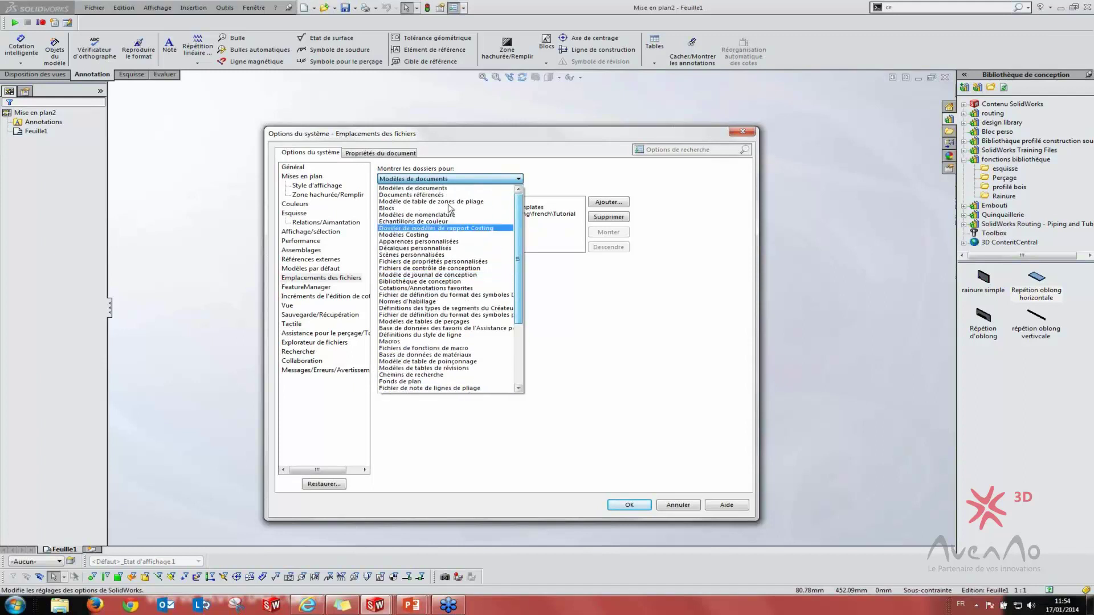
click(403, 191)
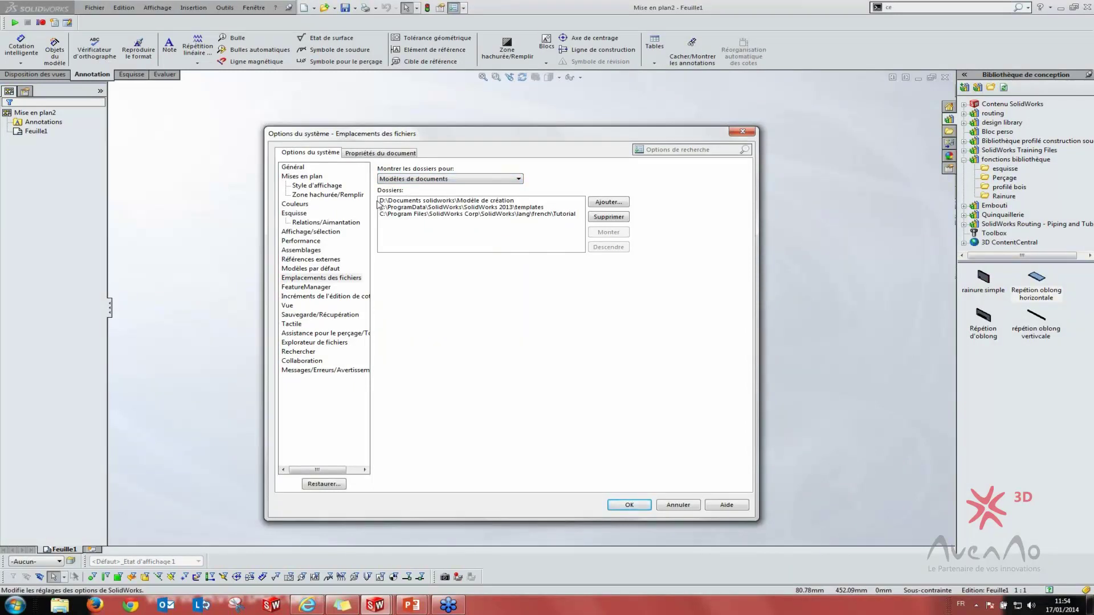
Move the Modèle de création path down the list, then back to the top
click(443, 204)
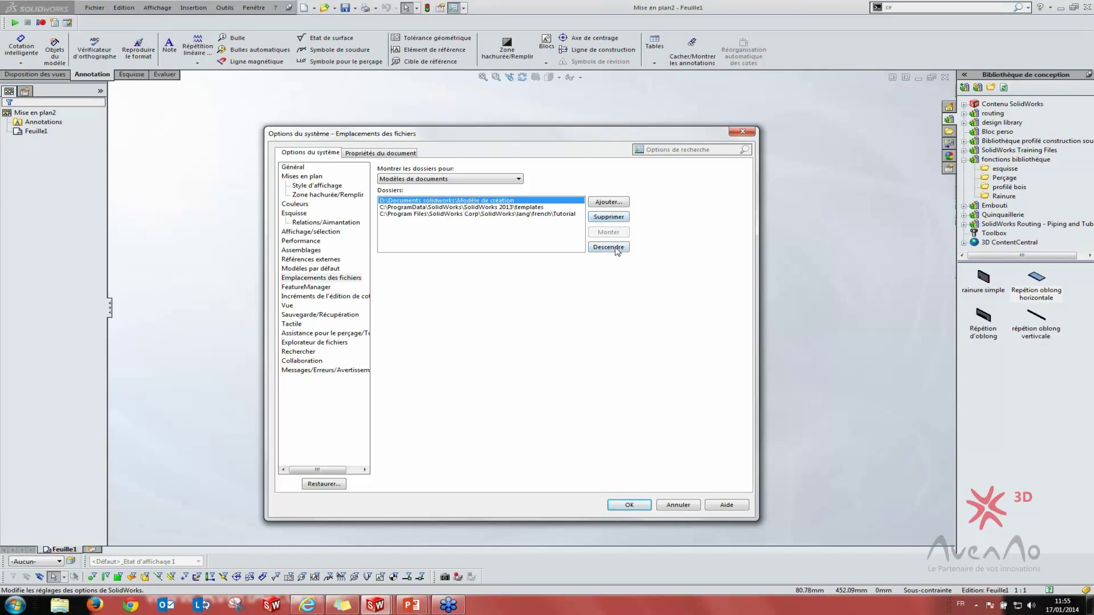
click(614, 249)
click(614, 249)
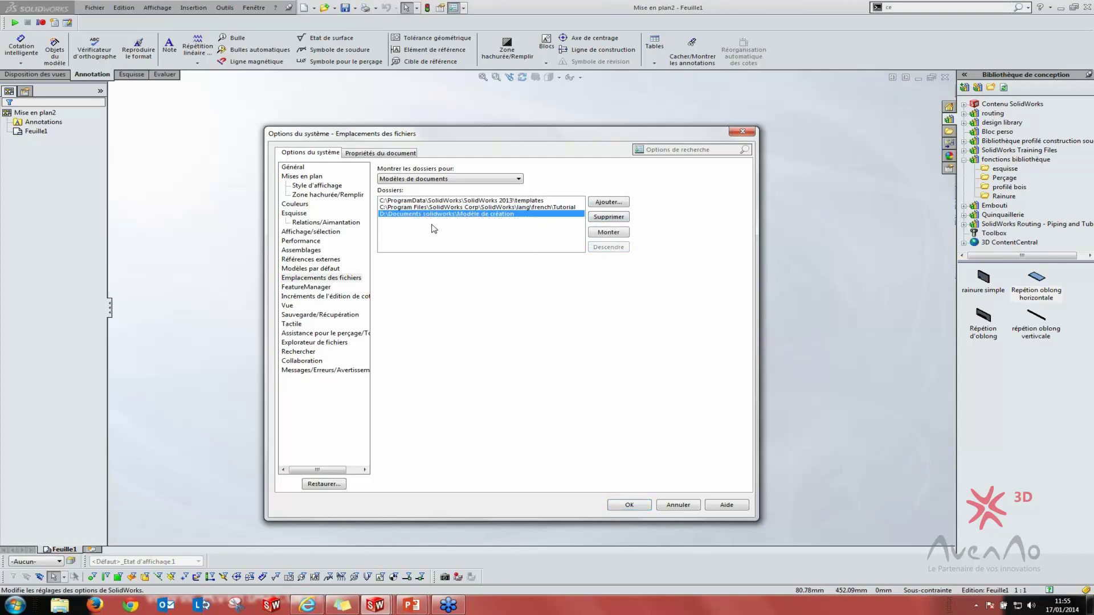
click(608, 232)
click(609, 232)
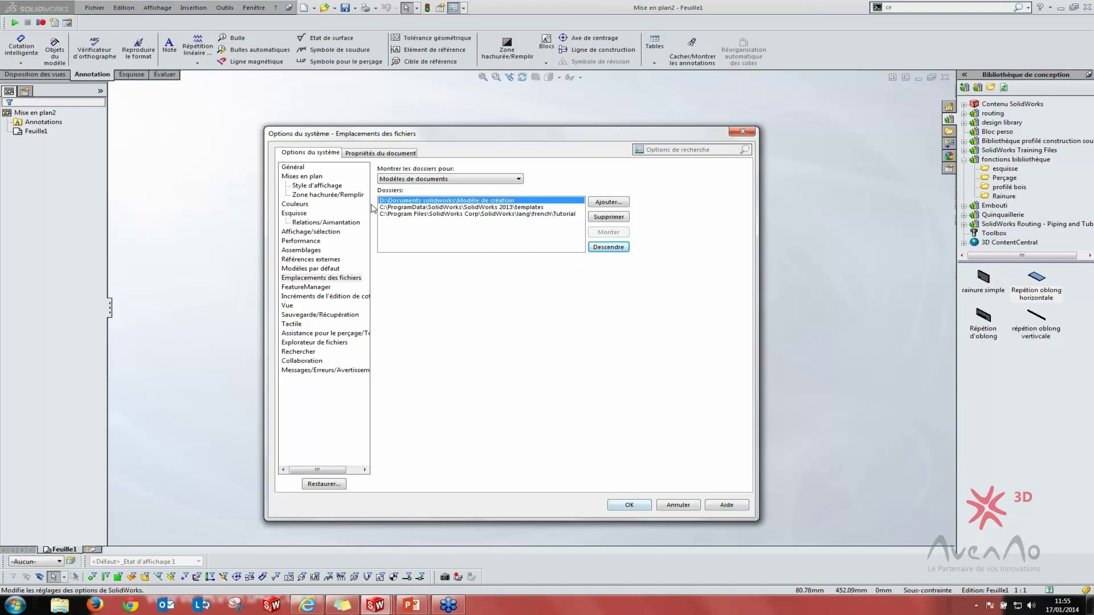
Accept the options, review assembly, part and drawing templates for a new document, and open Explorer
click(629, 505)
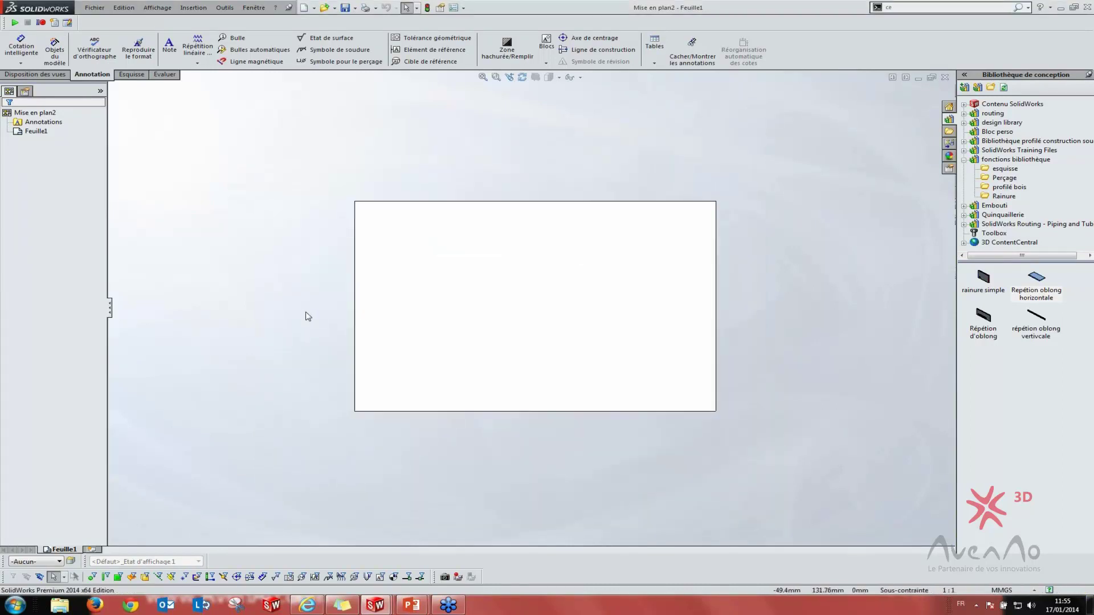
click(303, 7)
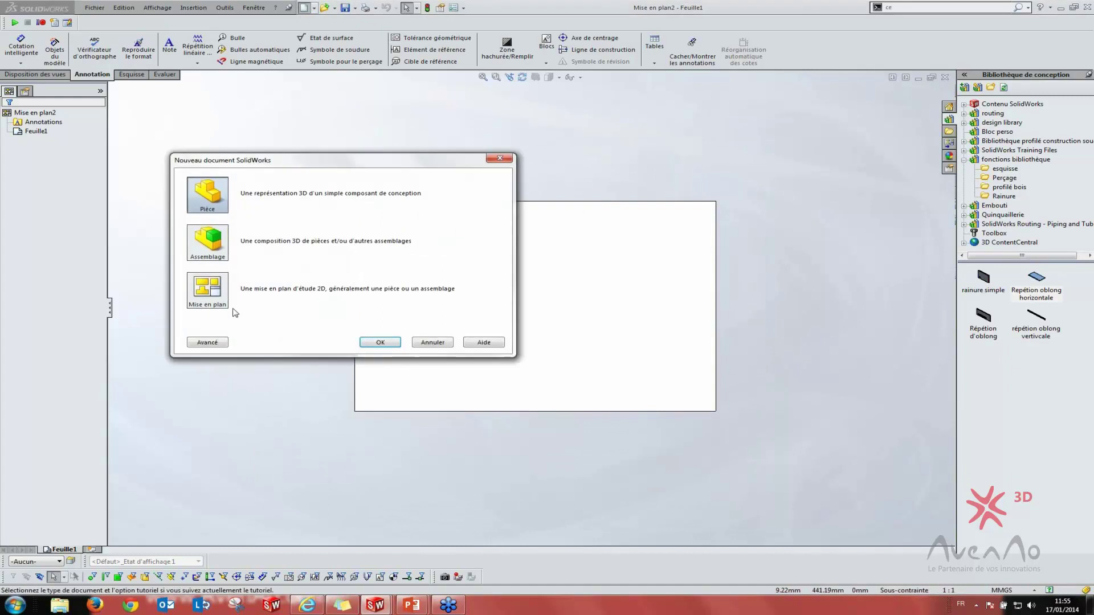
click(206, 342)
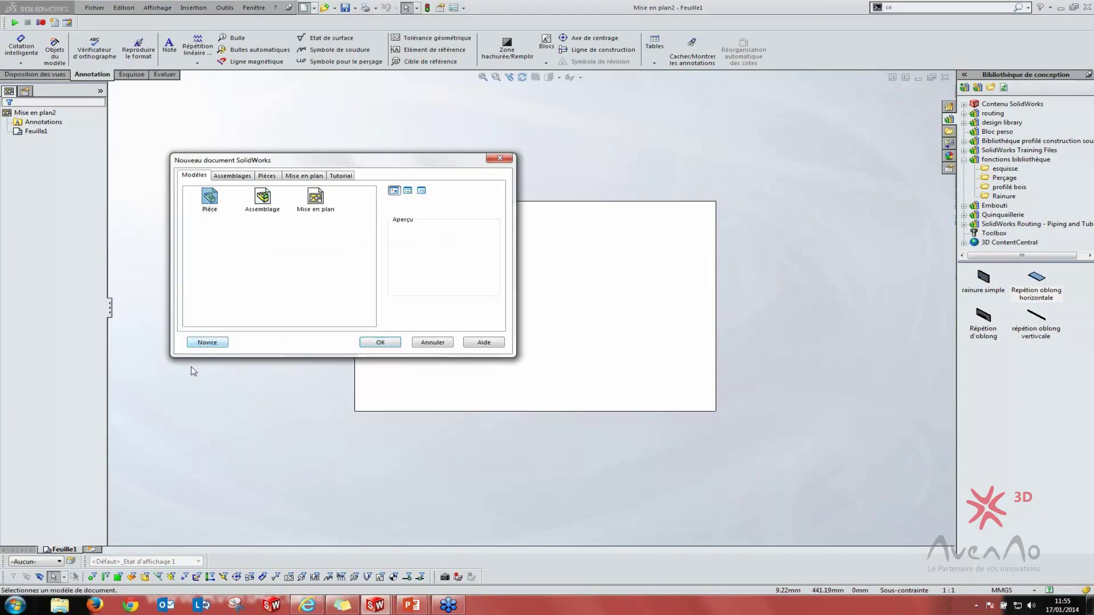
click(267, 176)
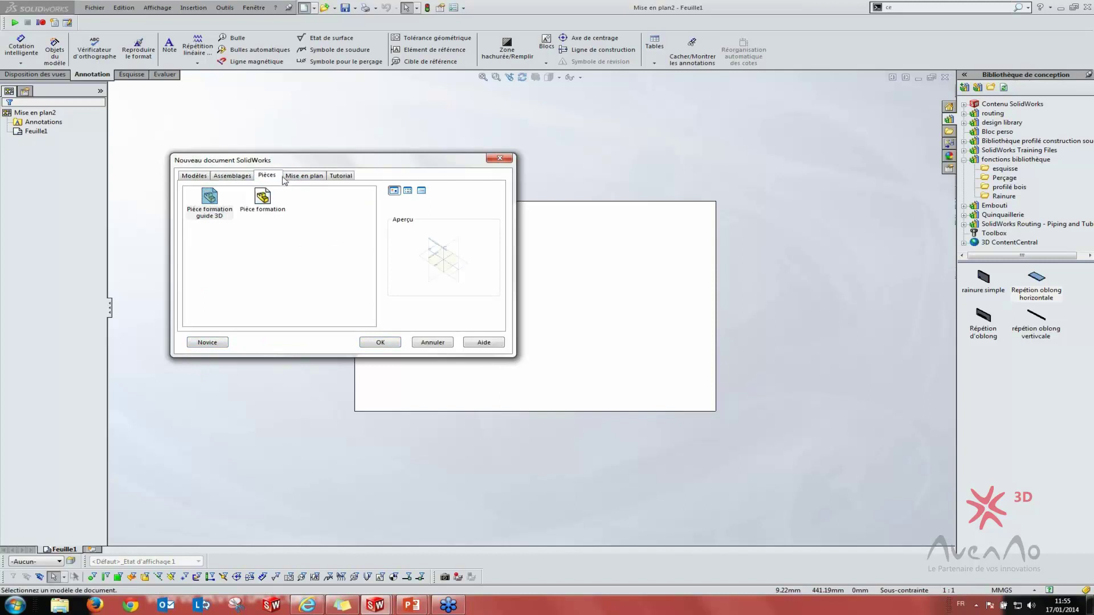
click(259, 178)
click(300, 178)
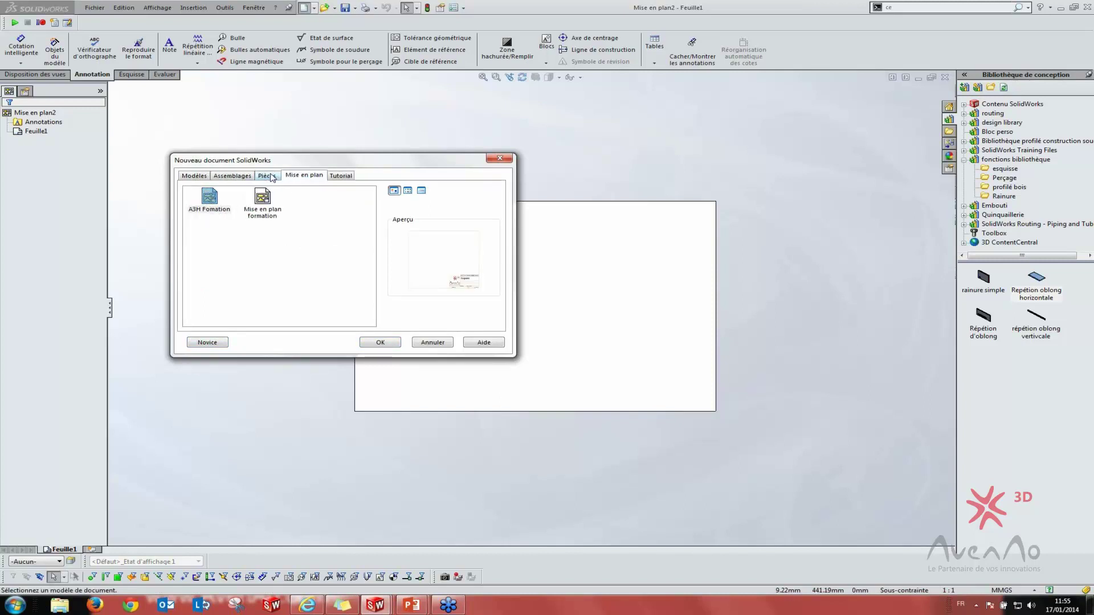
click(60, 605)
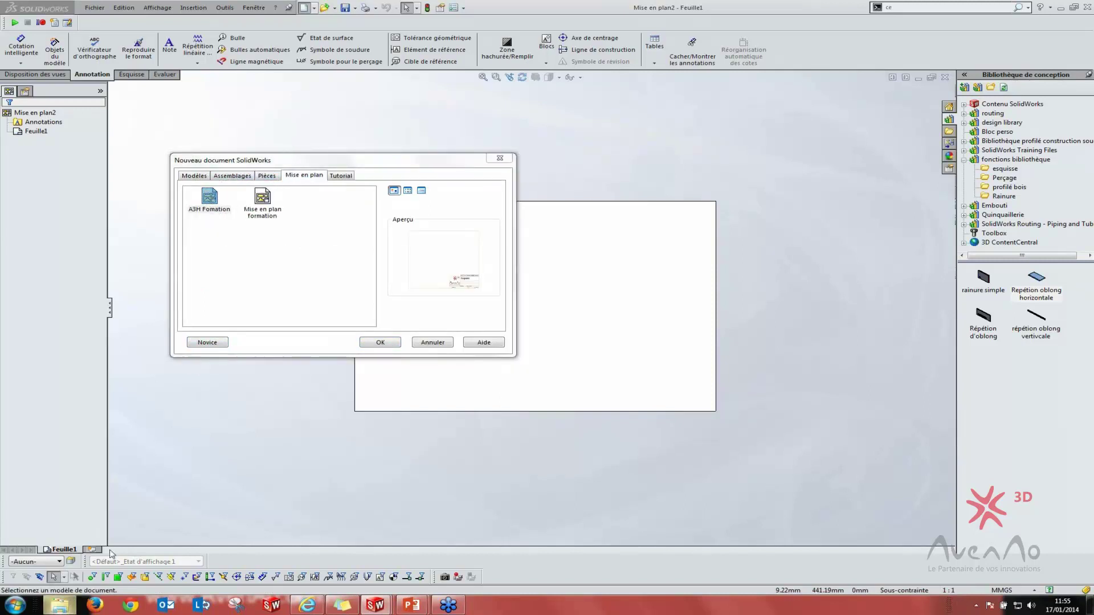
Open Documents solidworks\Modèle de création in Explorer, move it aside, and view the part templates
click(354, 226)
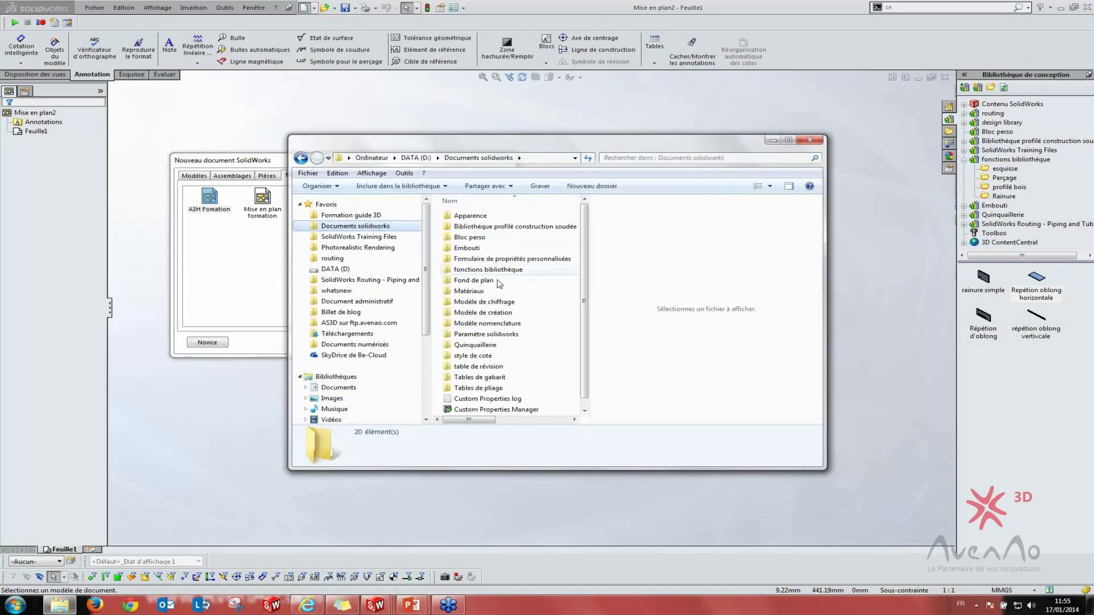
double_click(471, 314)
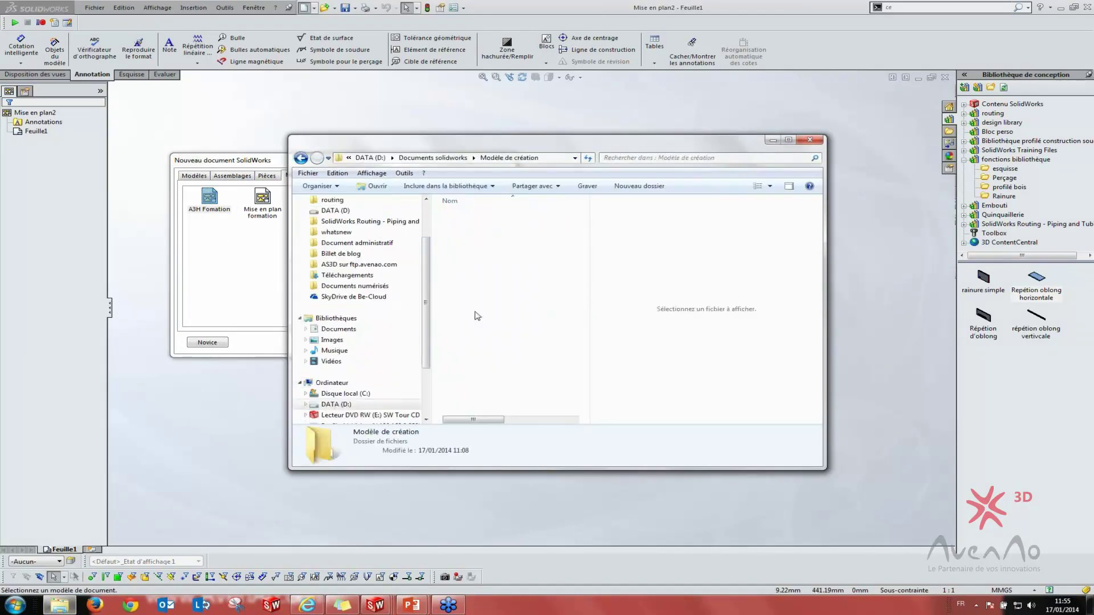
drag(567, 150, 814, 152)
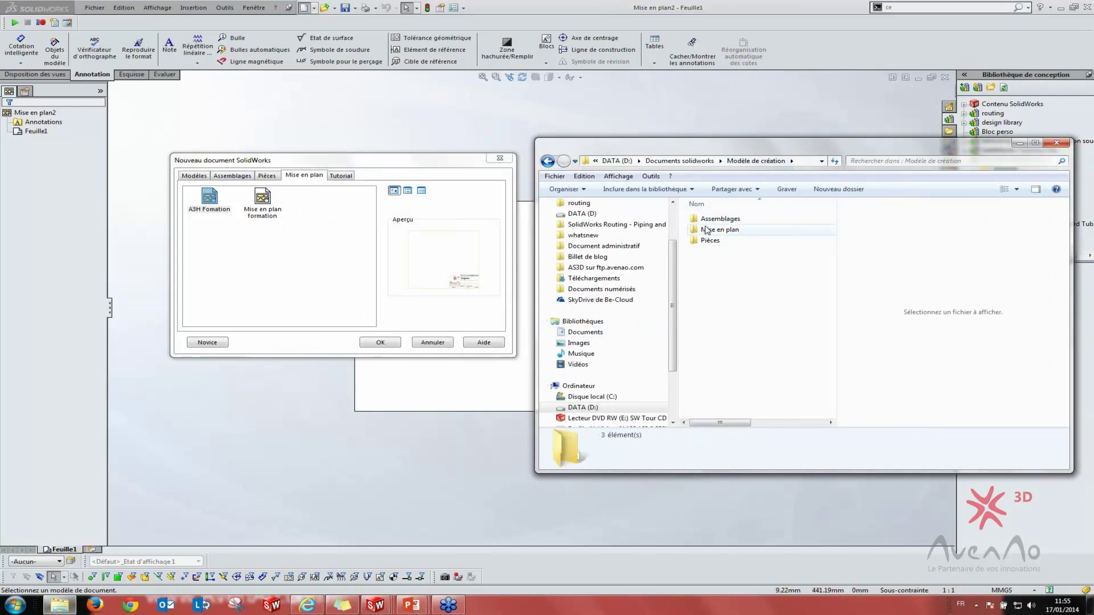
click(241, 178)
click(304, 175)
click(267, 175)
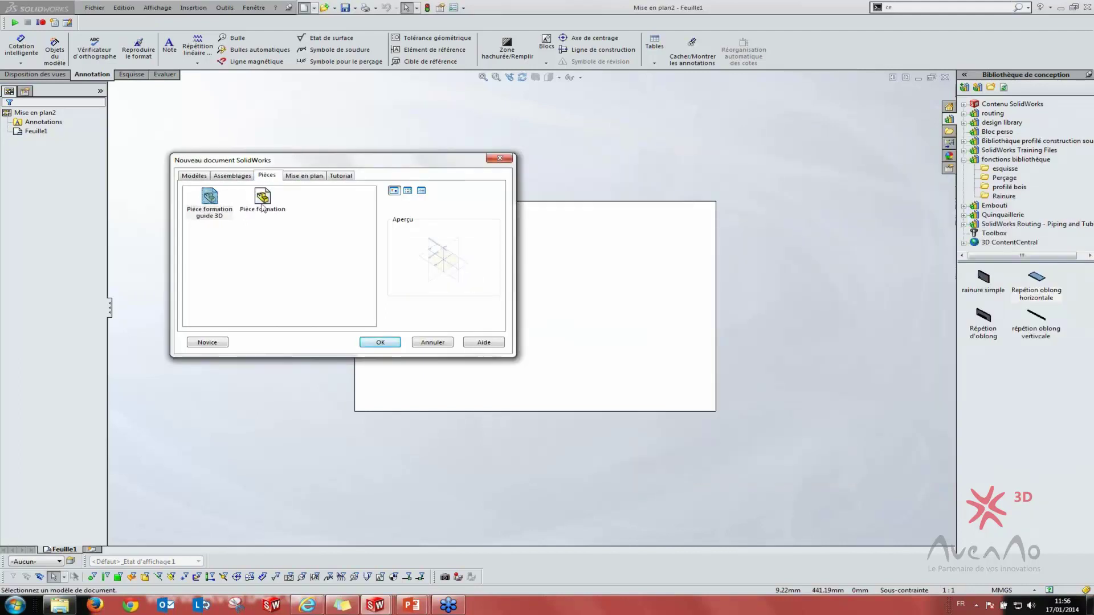
Create part Pièce3 from the Pièce formation guide 3D template, check its material, and switch to Mise en plan2
click(206, 210)
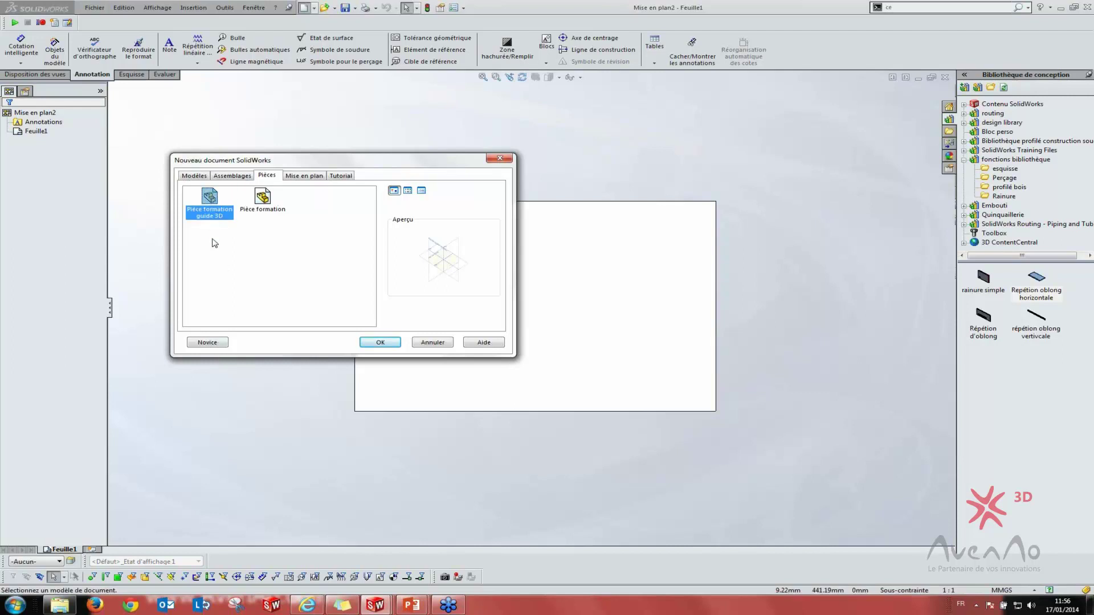
click(380, 342)
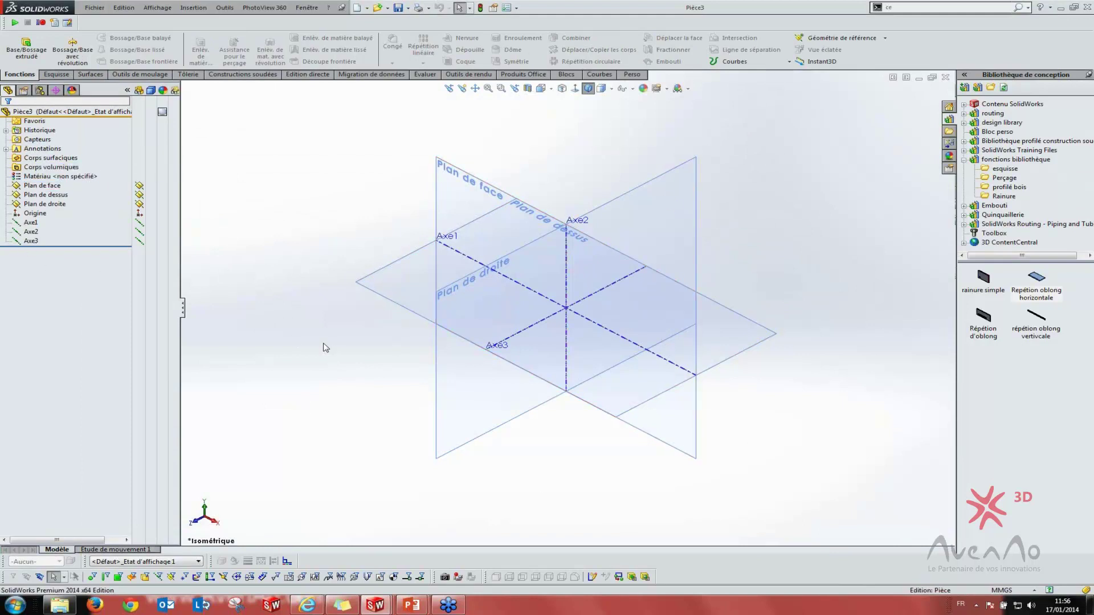
click(35, 177)
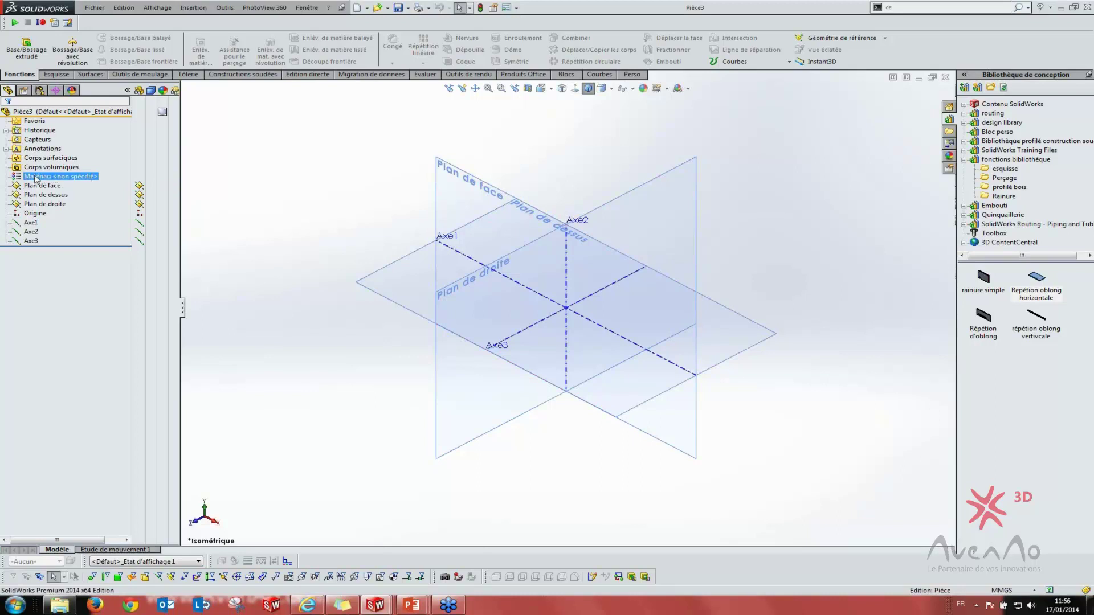
click(281, 198)
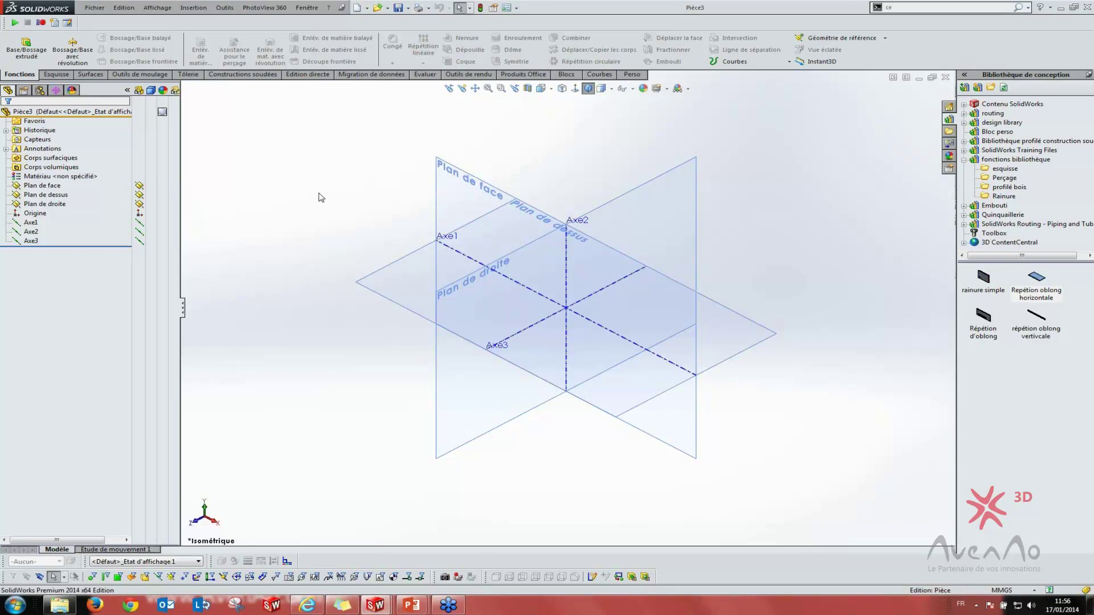
key(ctrl+Tab)
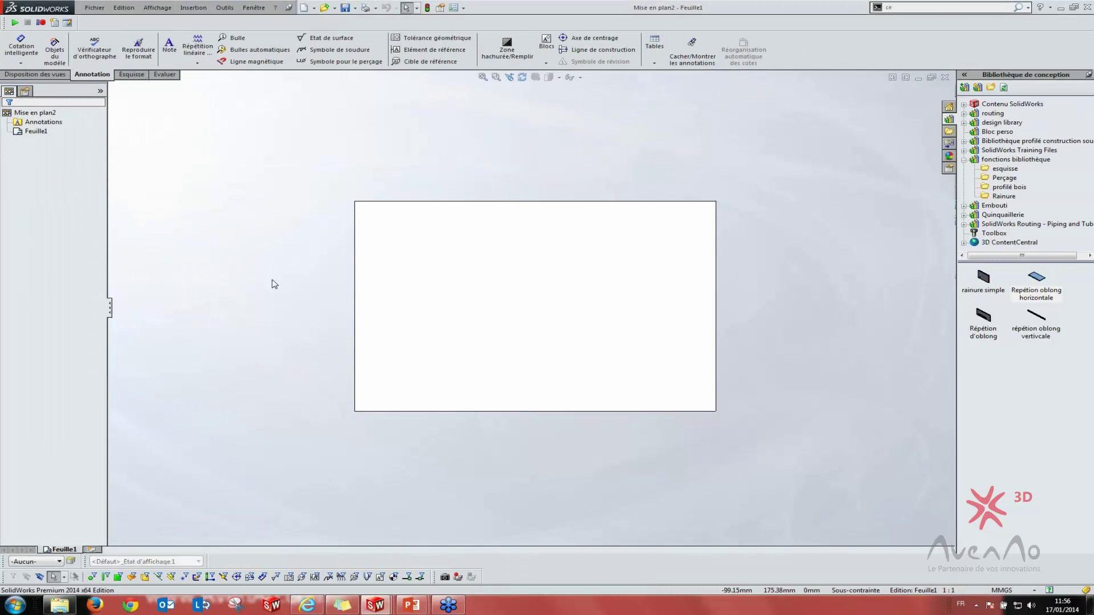
Start Save As for the drawing with type Modèles de mise en plan (*.drwdot)
key(super)
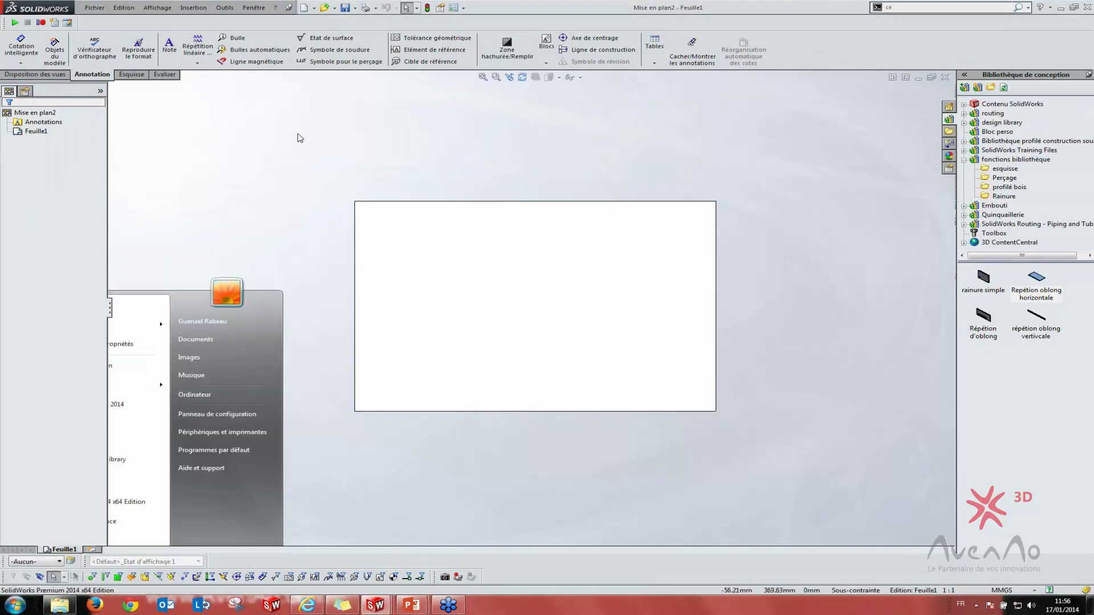
click(463, 7)
click(354, 8)
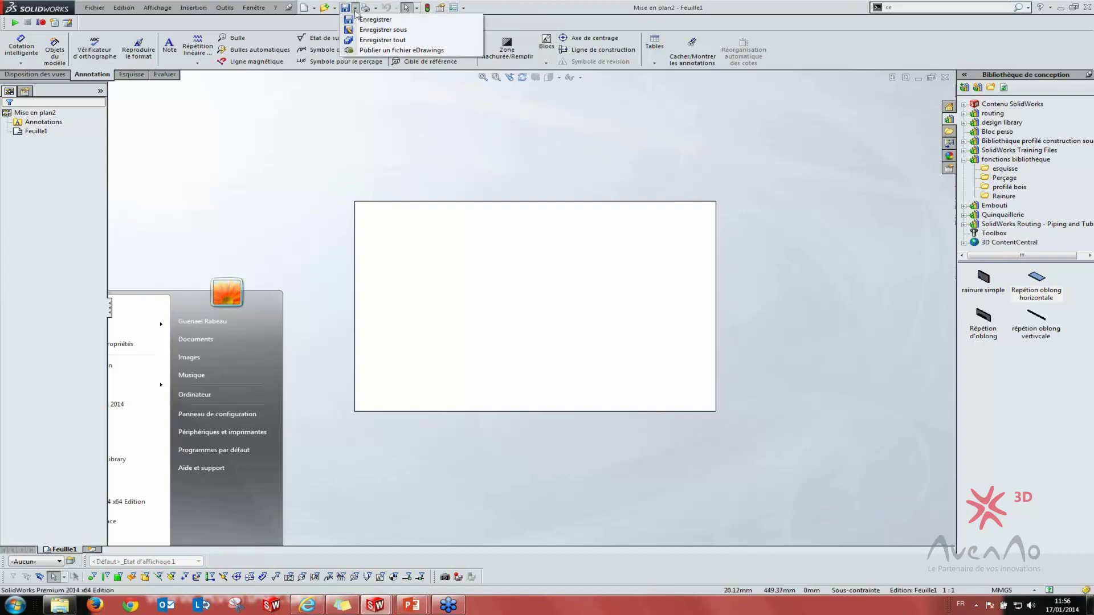
click(383, 30)
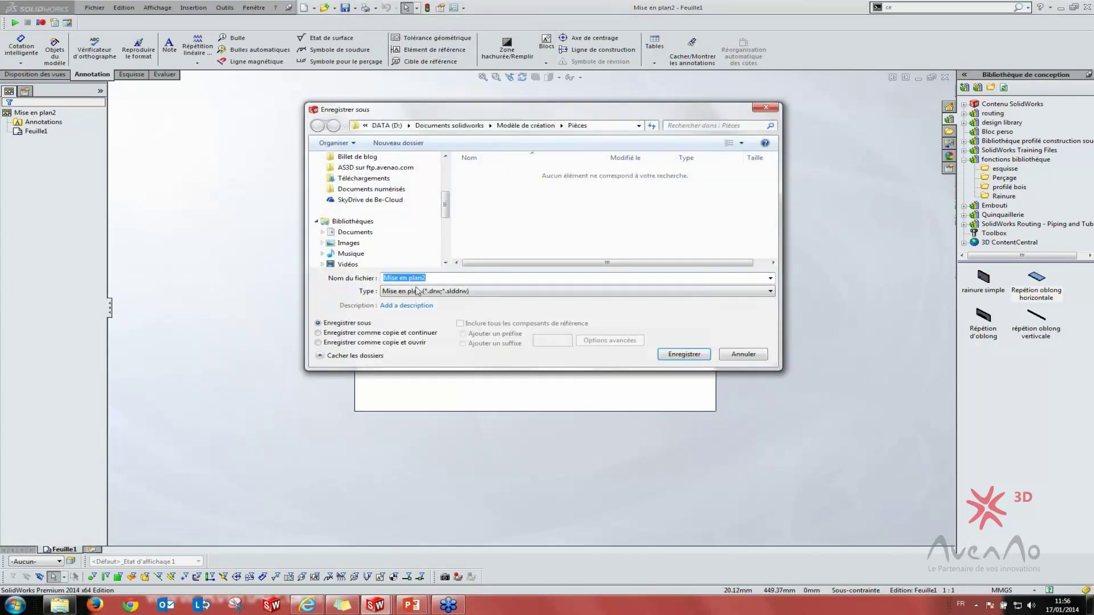
click(434, 293)
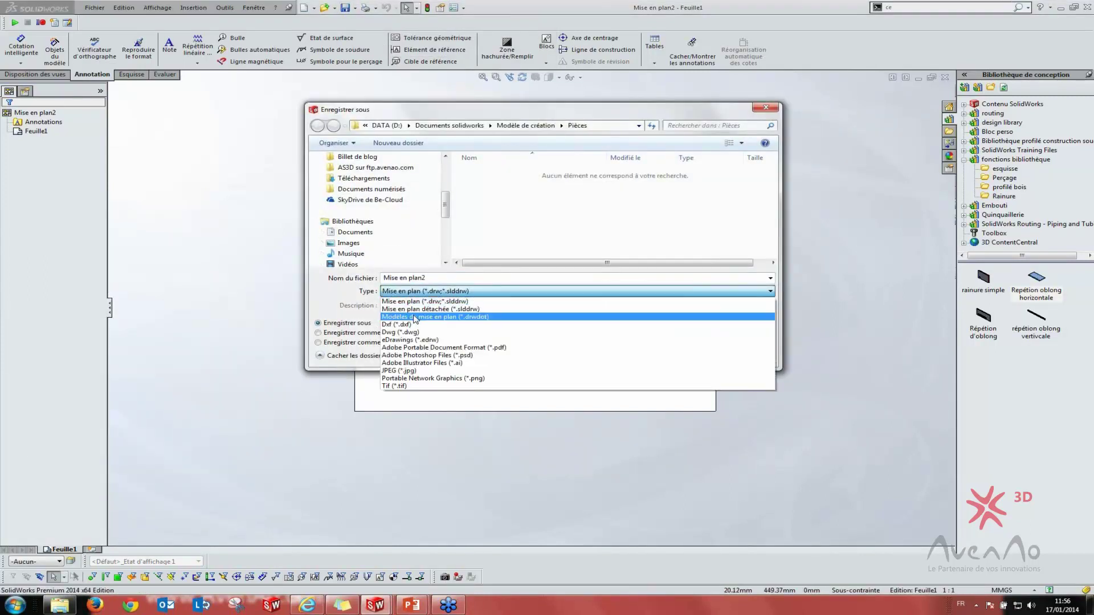
click(476, 317)
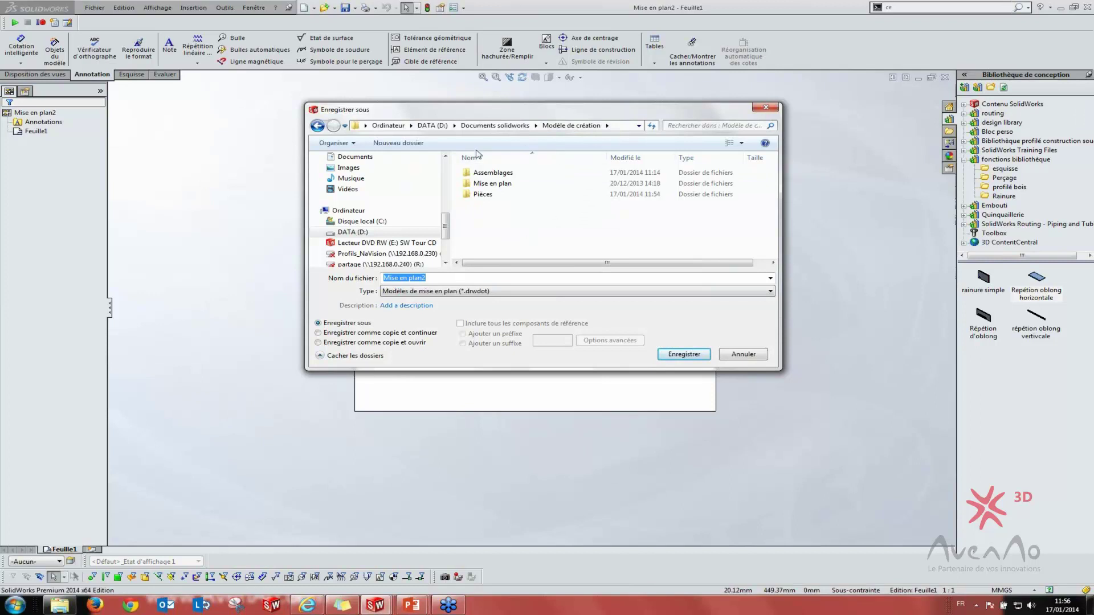
Save it in the Mise en plan folder as 'Mise en plan formation-2'
double_click(492, 183)
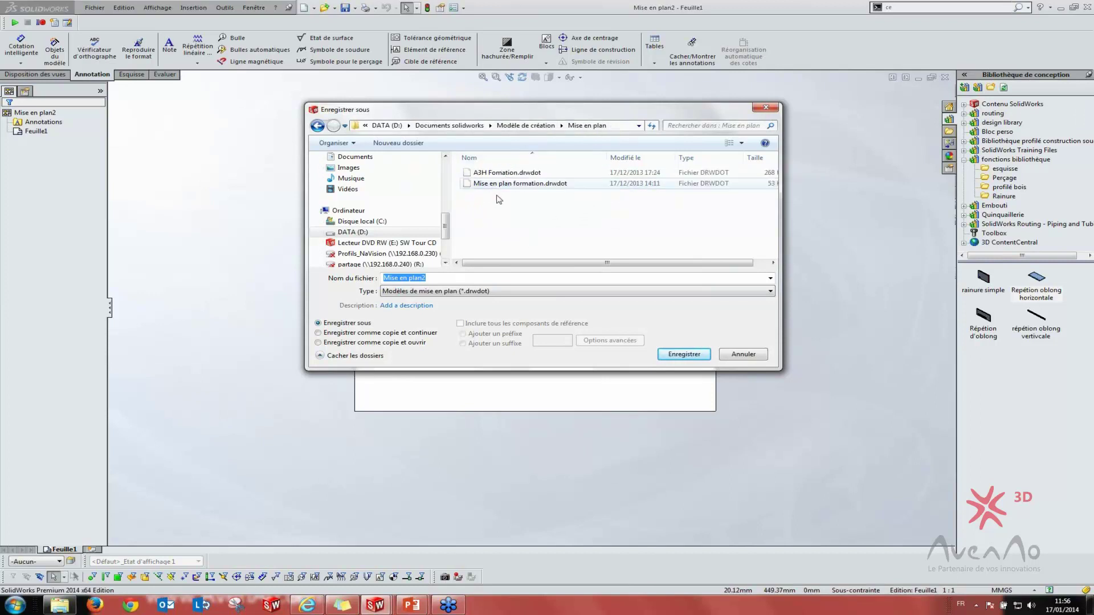
click(527, 184)
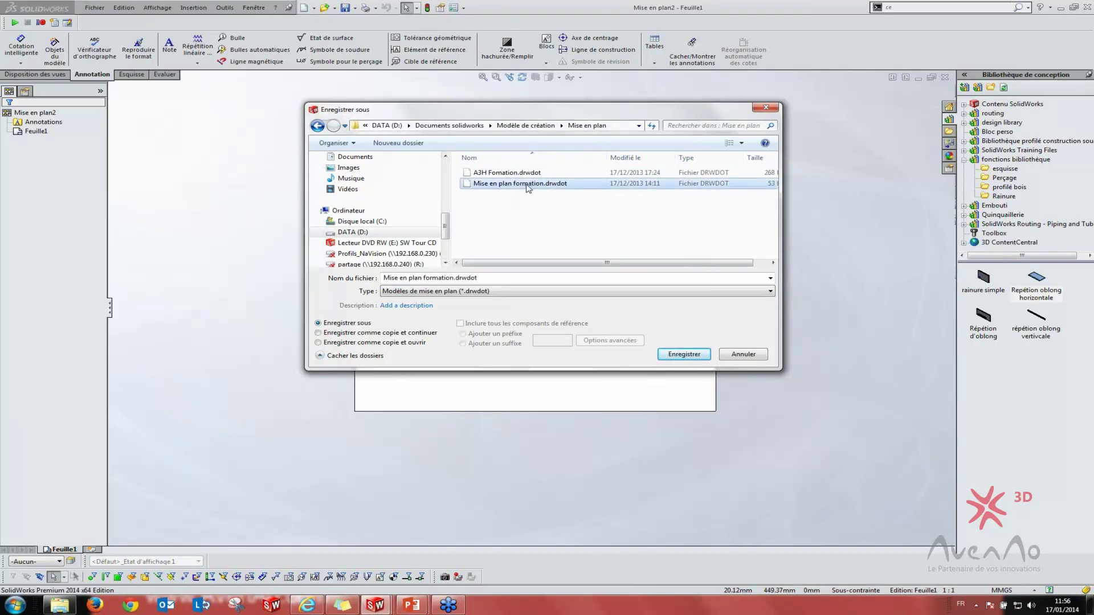
click(455, 278)
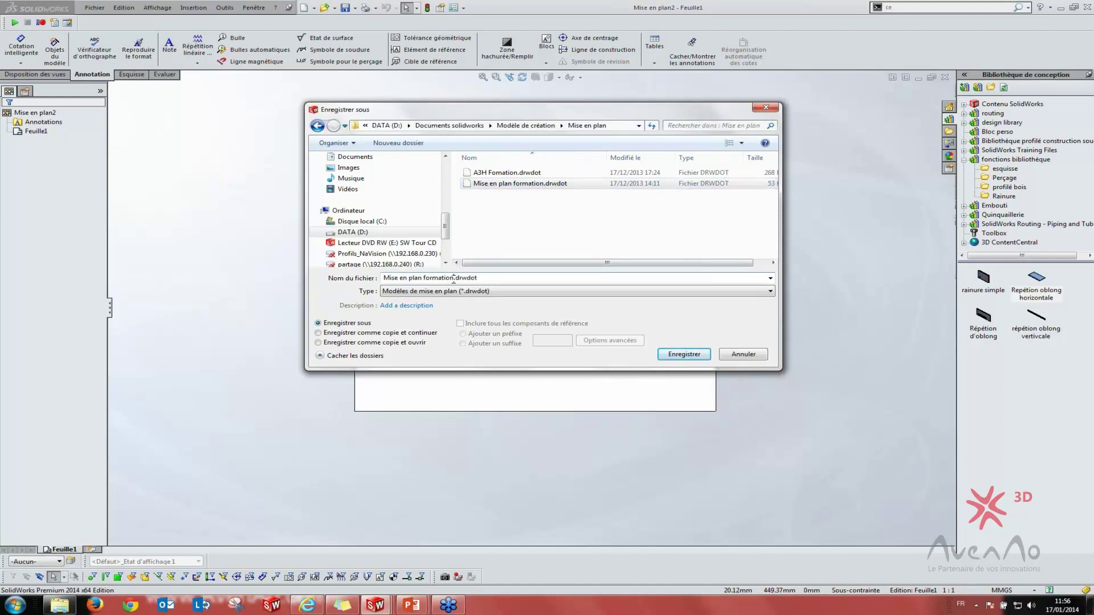
text(-)
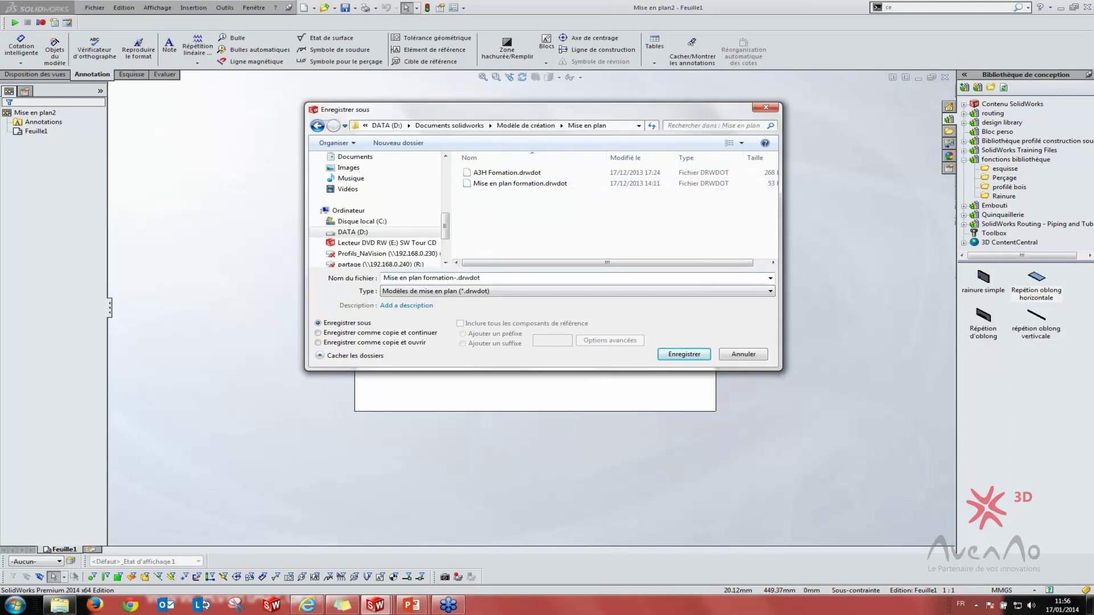
text(2)
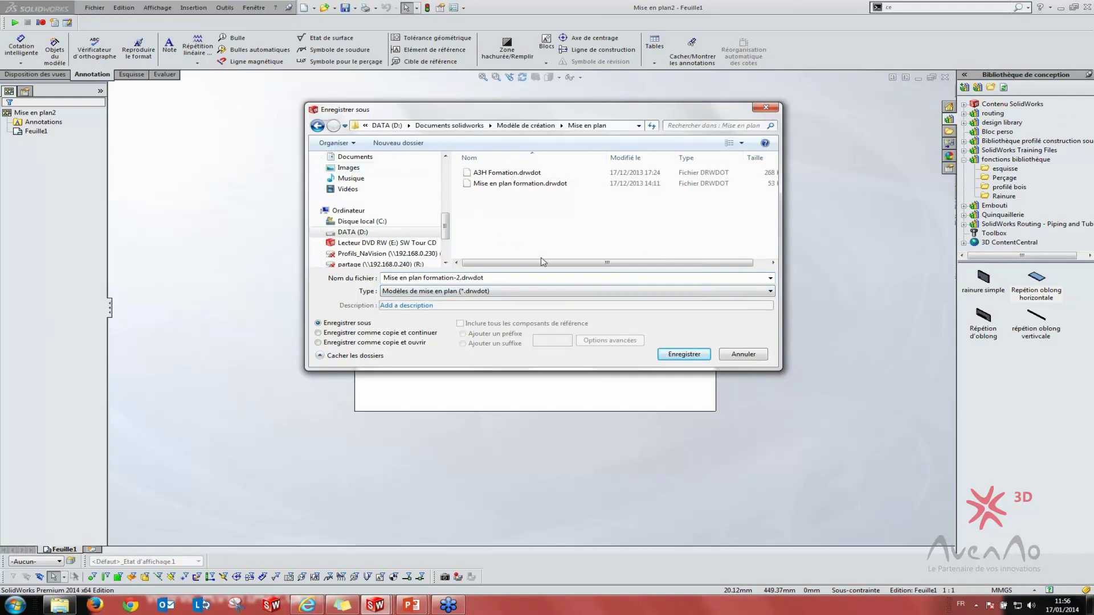
click(699, 359)
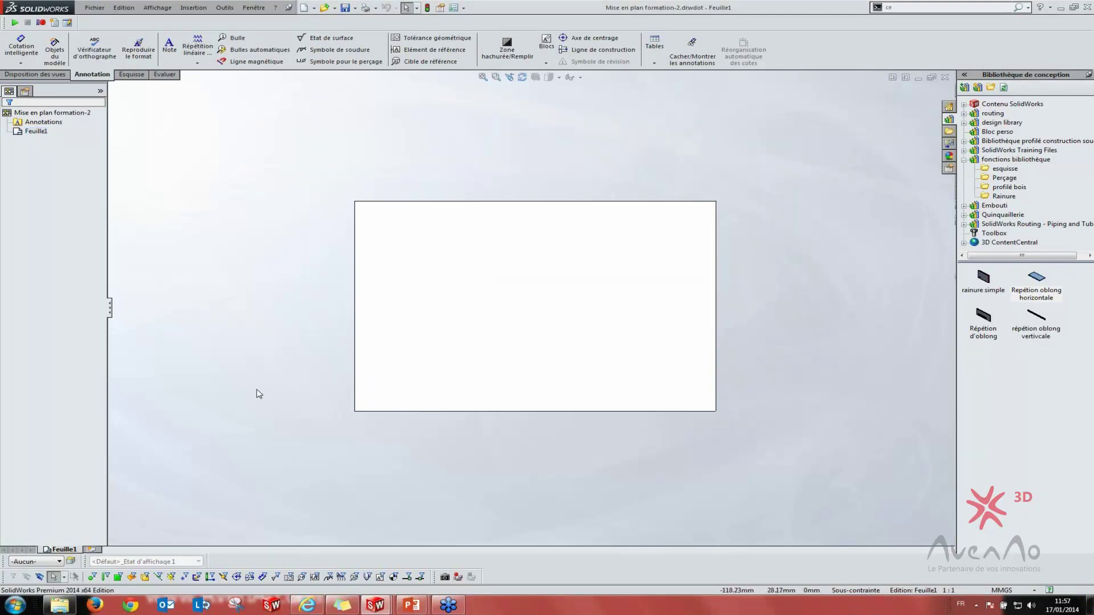
Create a new drawing from the A3H Formation template
click(305, 8)
click(304, 175)
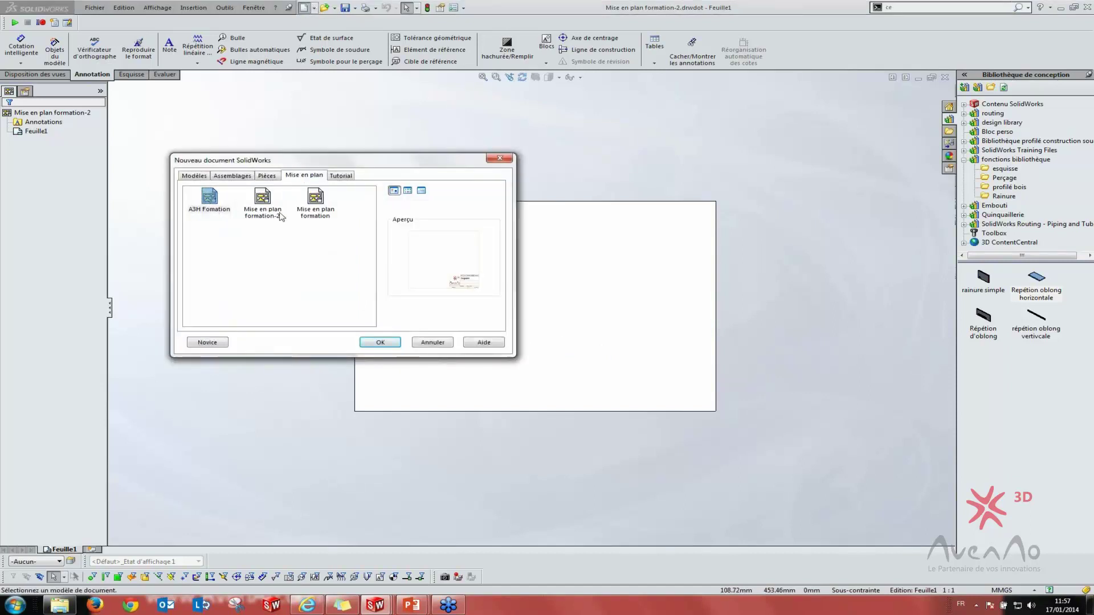
click(212, 201)
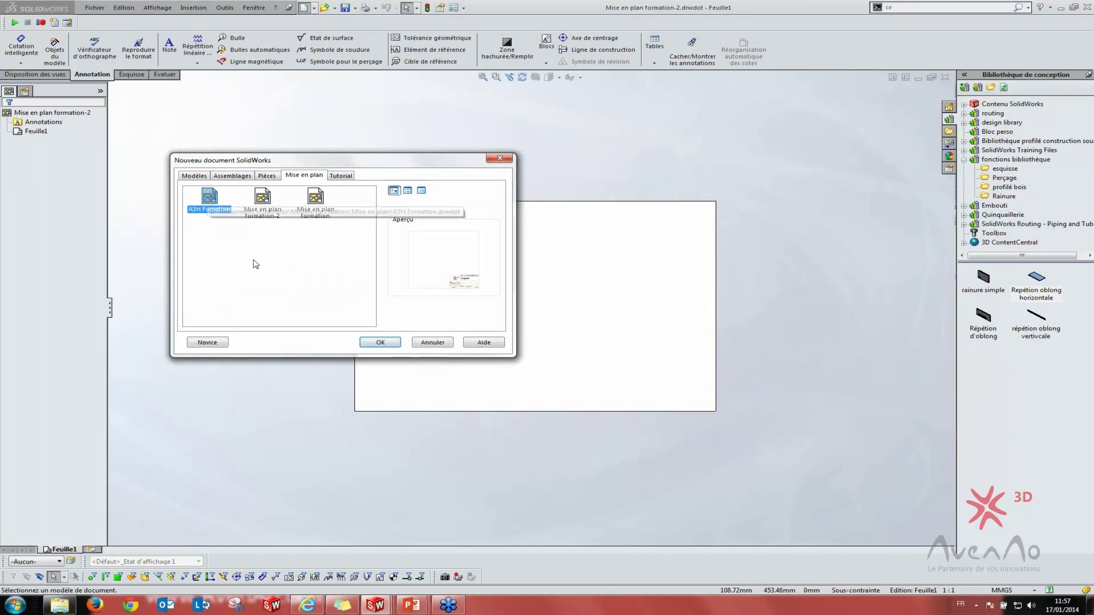
click(371, 341)
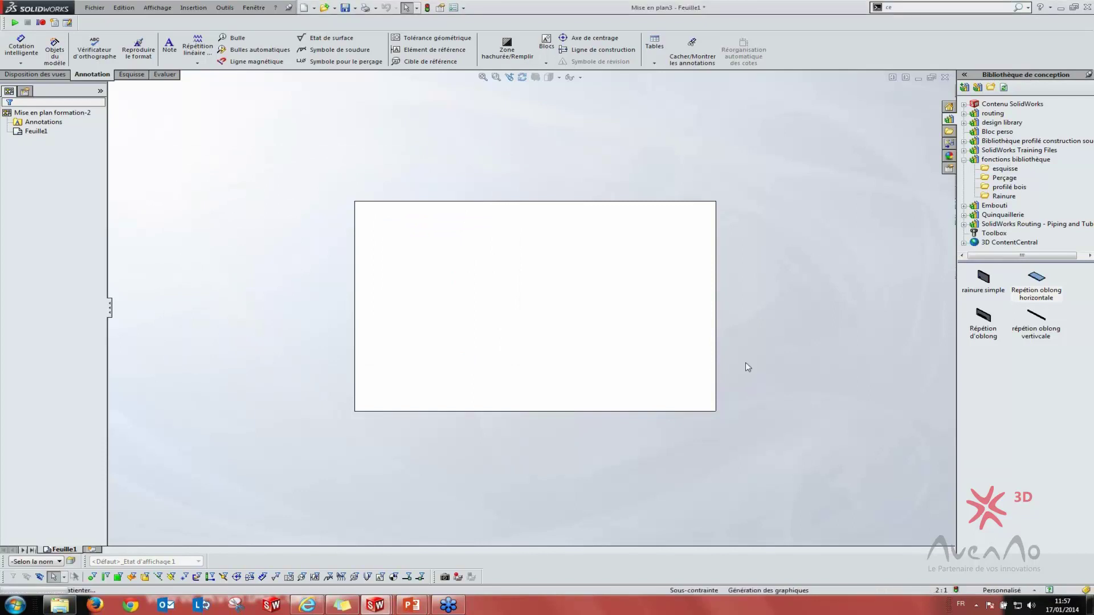
Fit and zoom the Feuille1 sheet in view, then bring up the open-documents list
scroll(782, 395, down, 5)
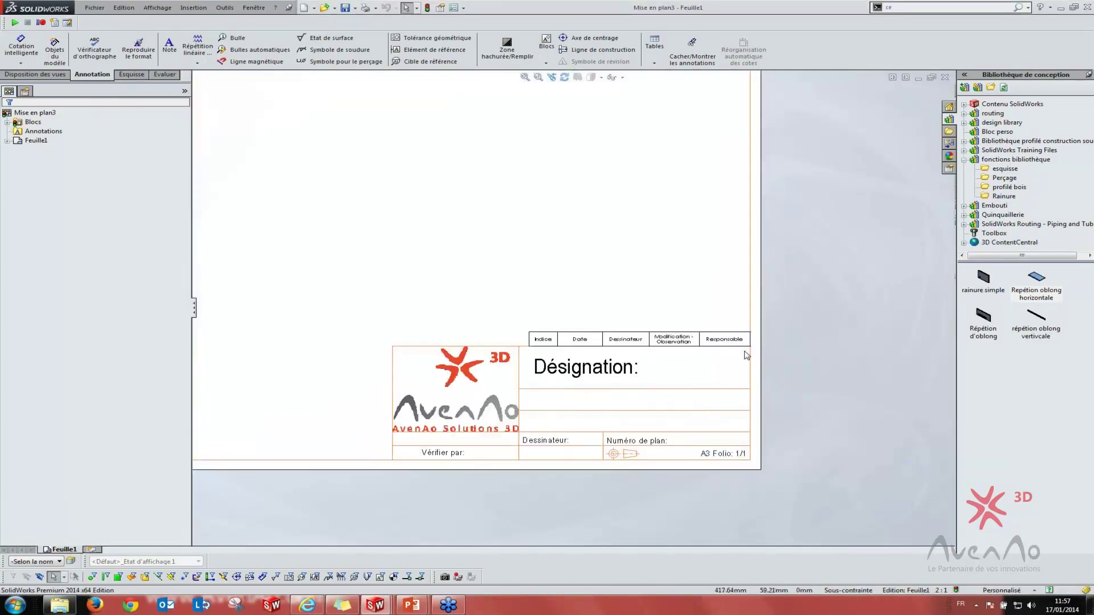
scroll(398, 357, up, 3)
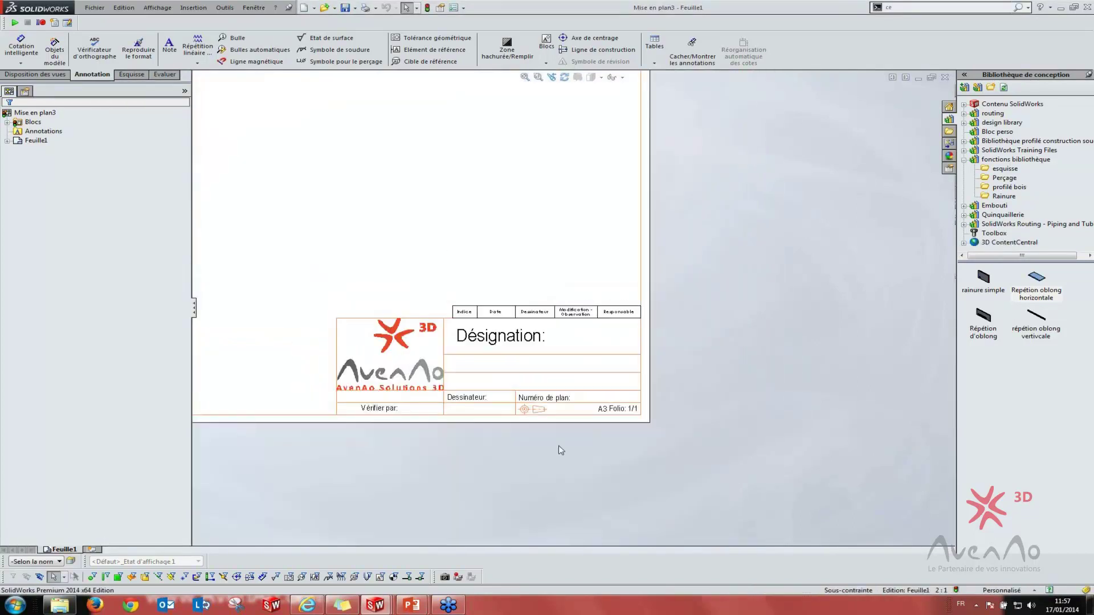
middle_drag(556, 447, 735, 477)
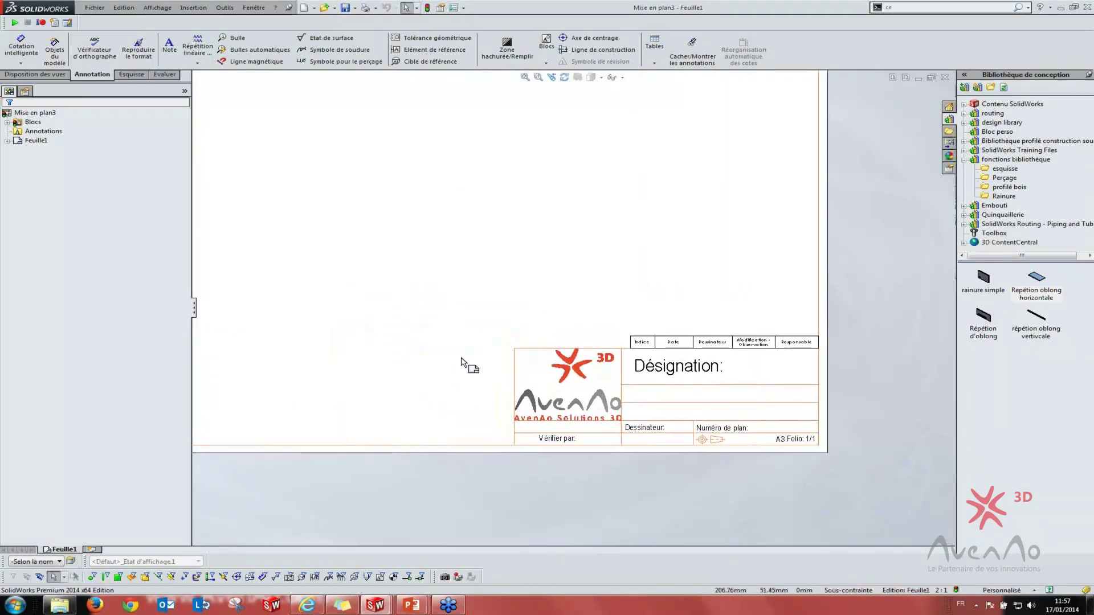
key(f)
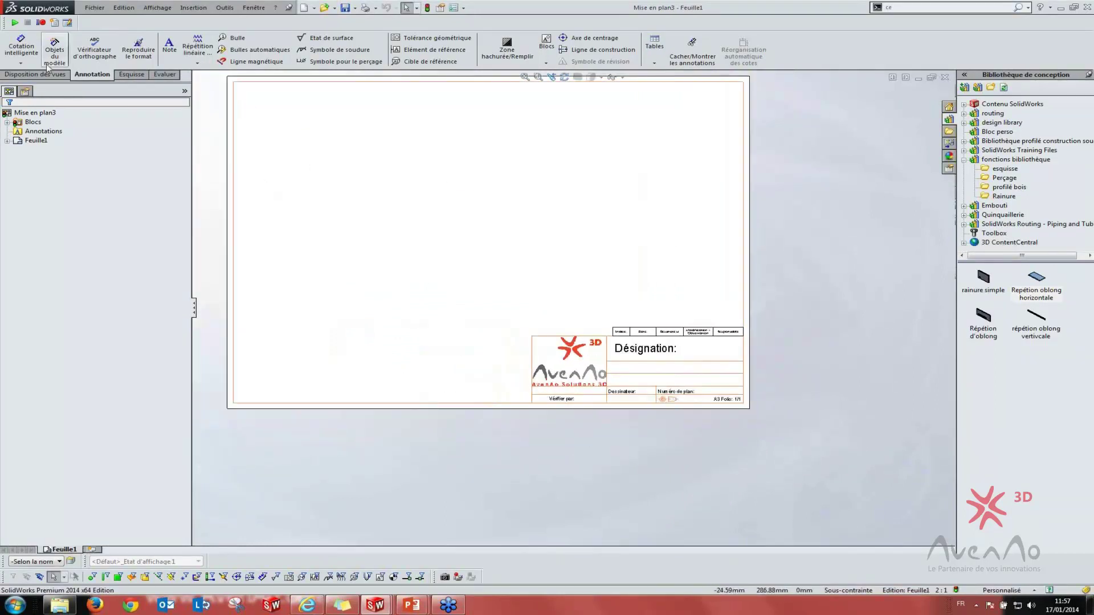
click(36, 74)
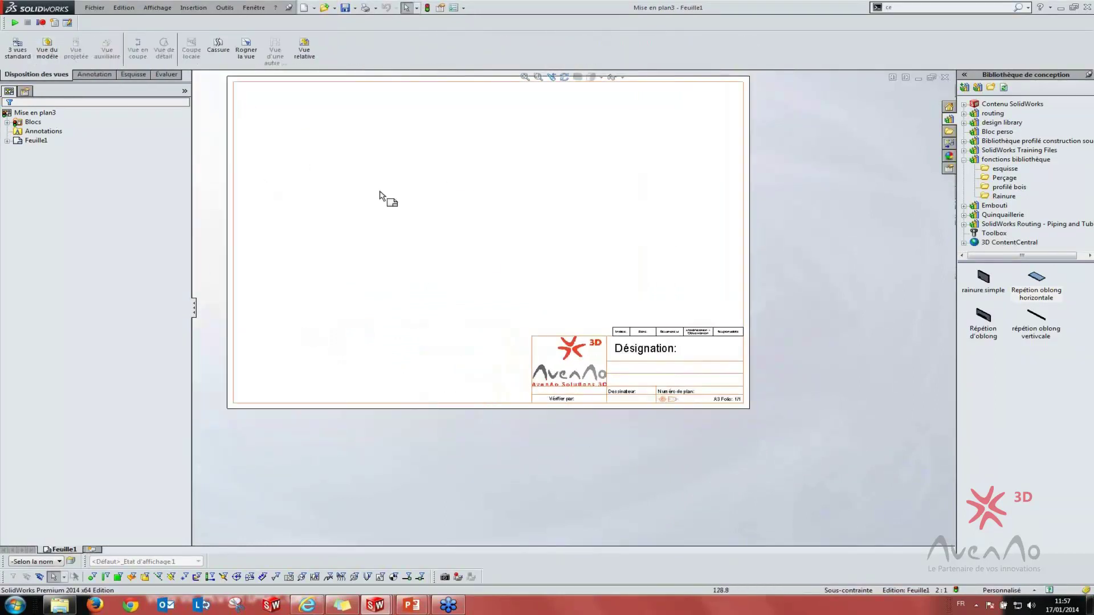
key(z)
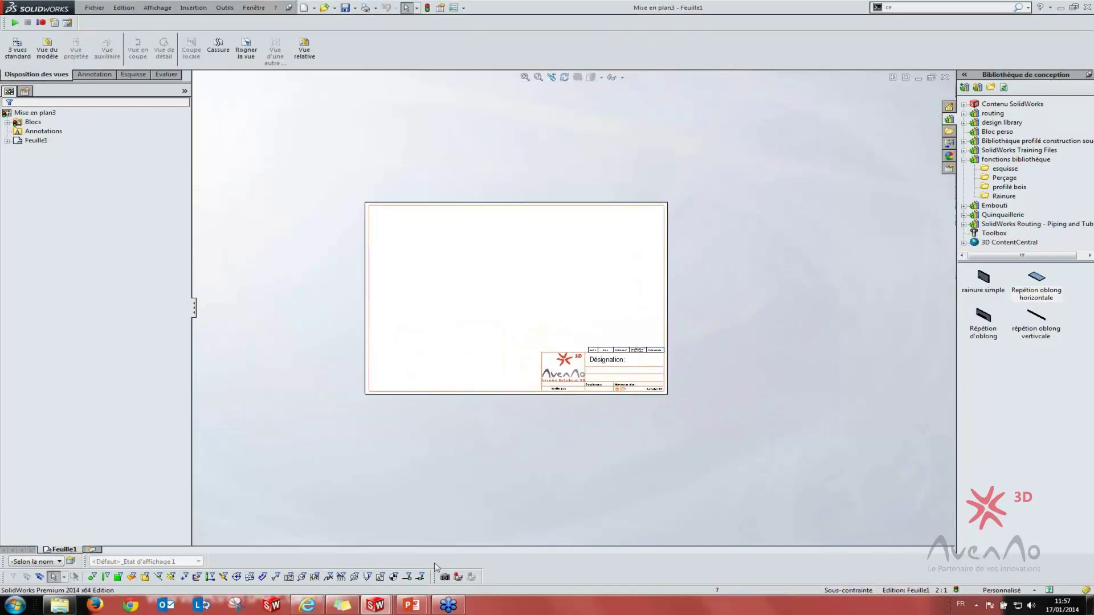
key(ctrl+Tab)
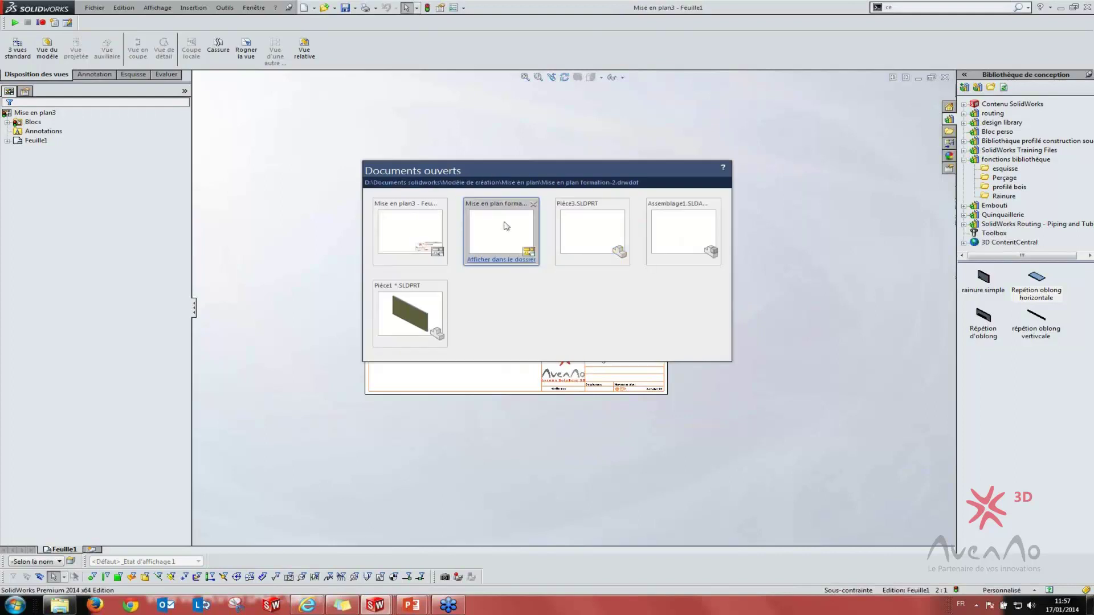
mouse_move(682, 231)
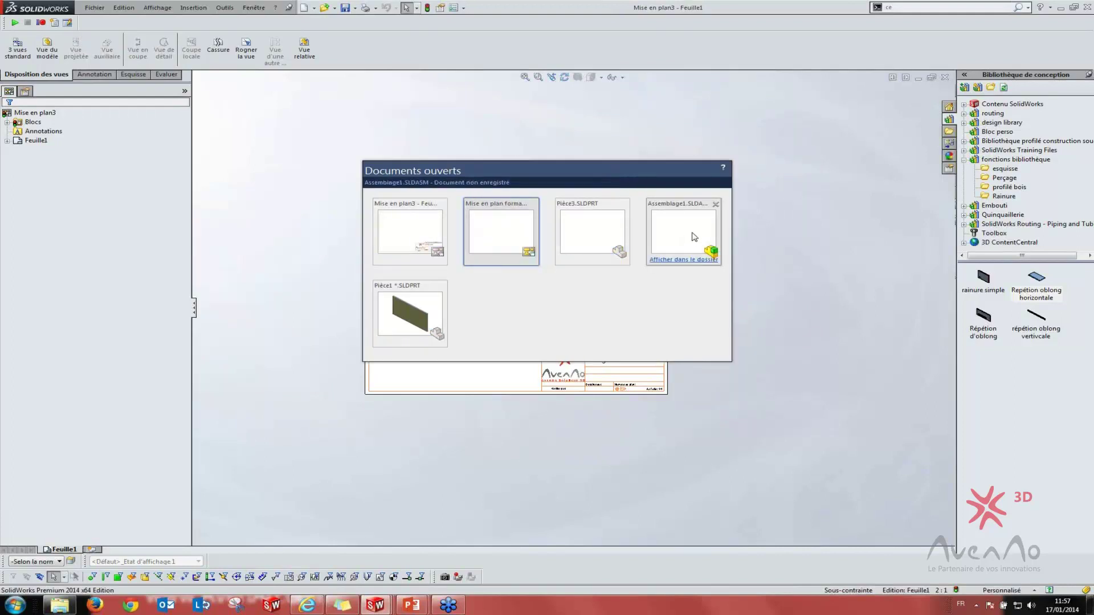
Switch to the empty Assemblage1 and start Save As with type Assembly Templates (*.asmdot)
click(694, 234)
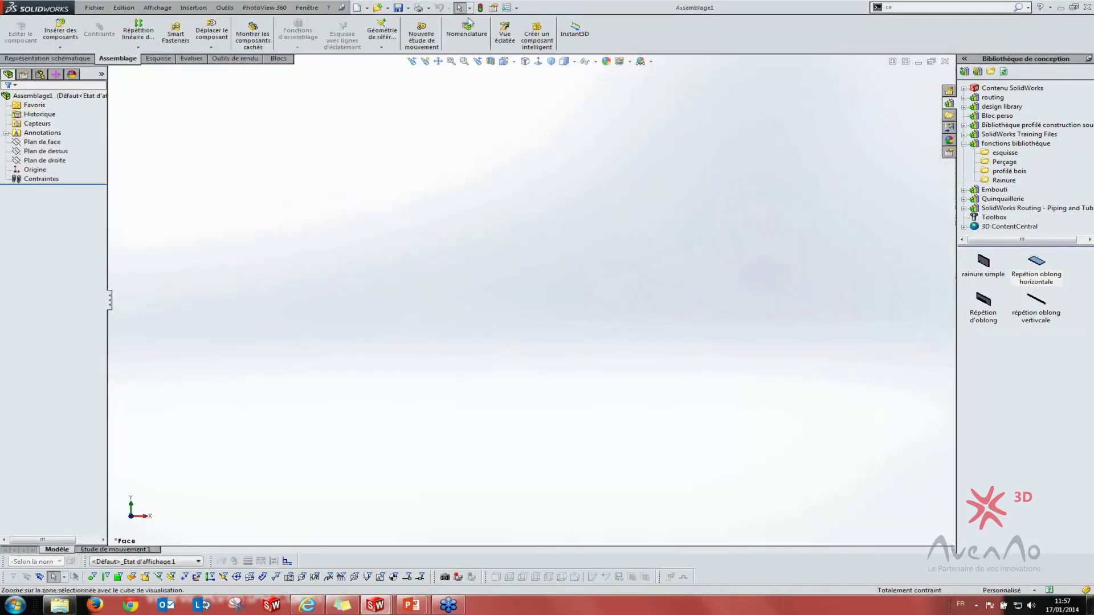
click(408, 8)
click(432, 28)
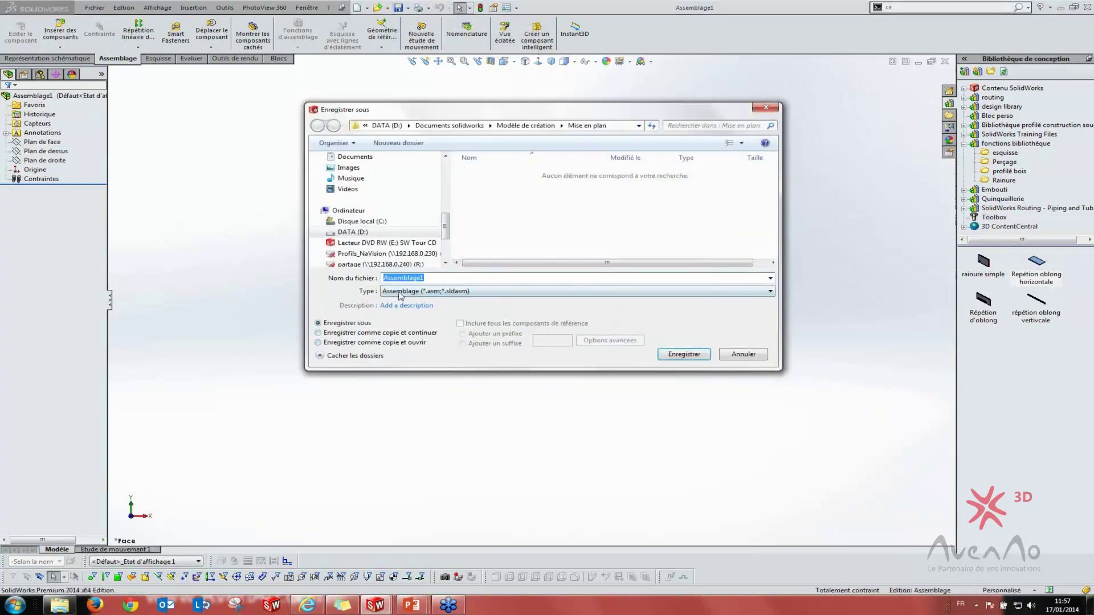
click(439, 293)
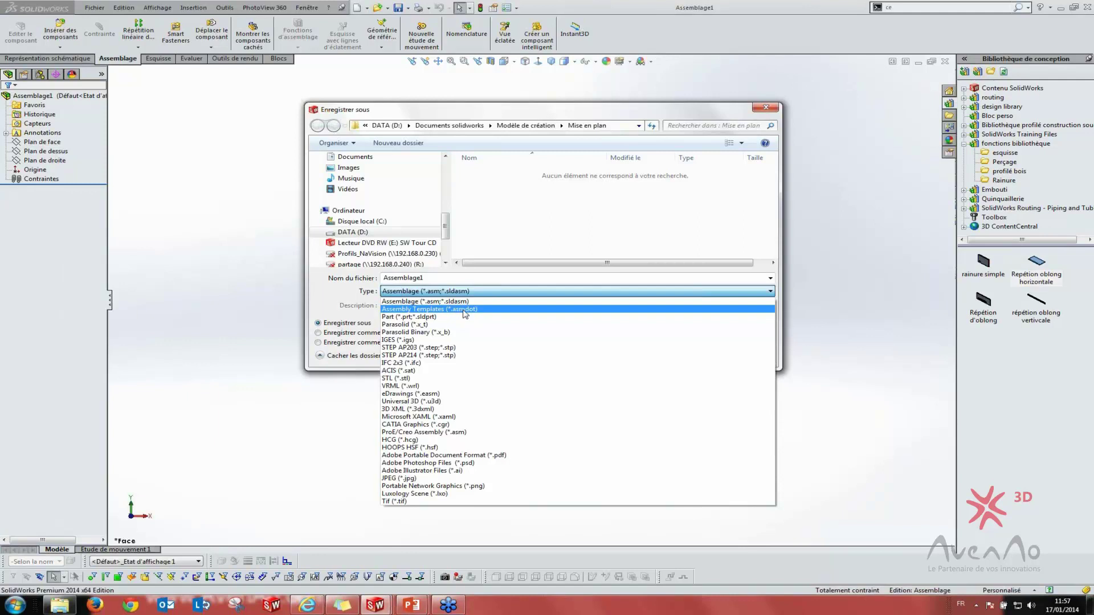
click(476, 309)
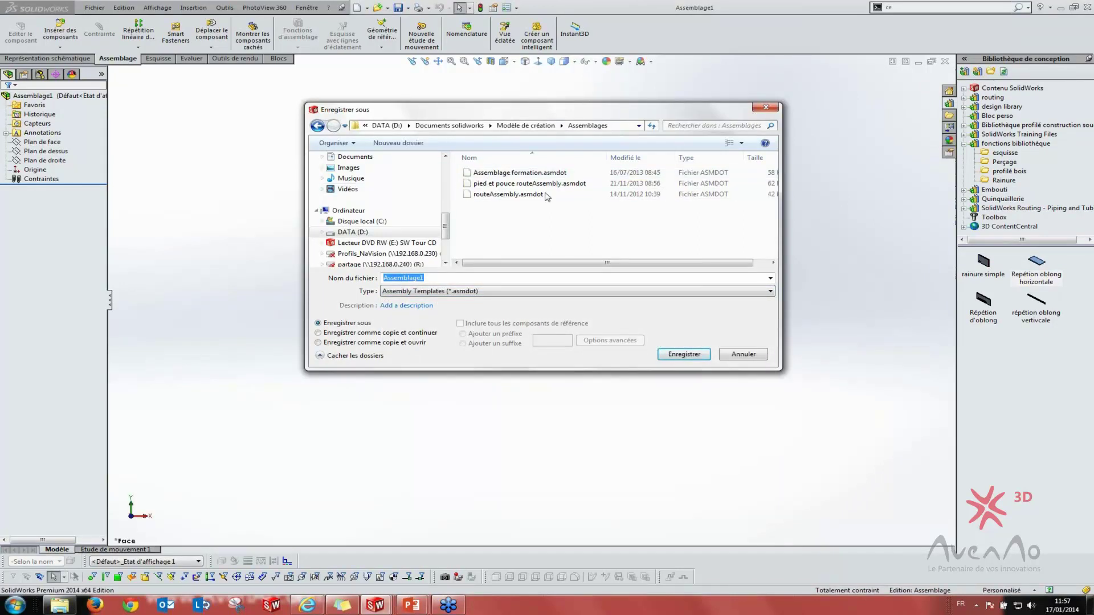
Name it 'Assemblage formation-2' in the Assemblages folder and save
click(503, 173)
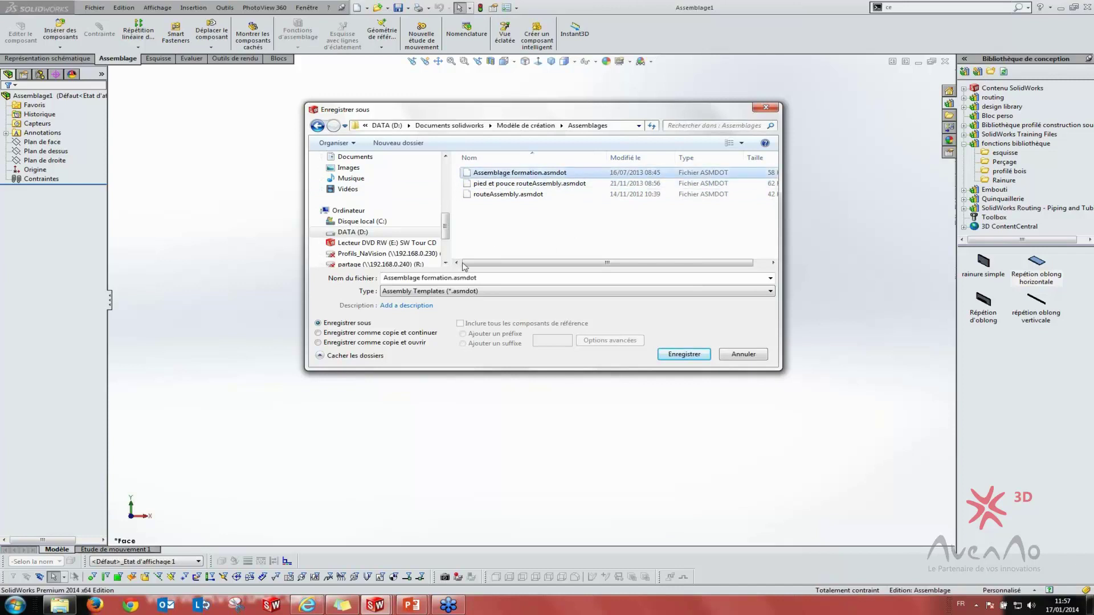
click(452, 279)
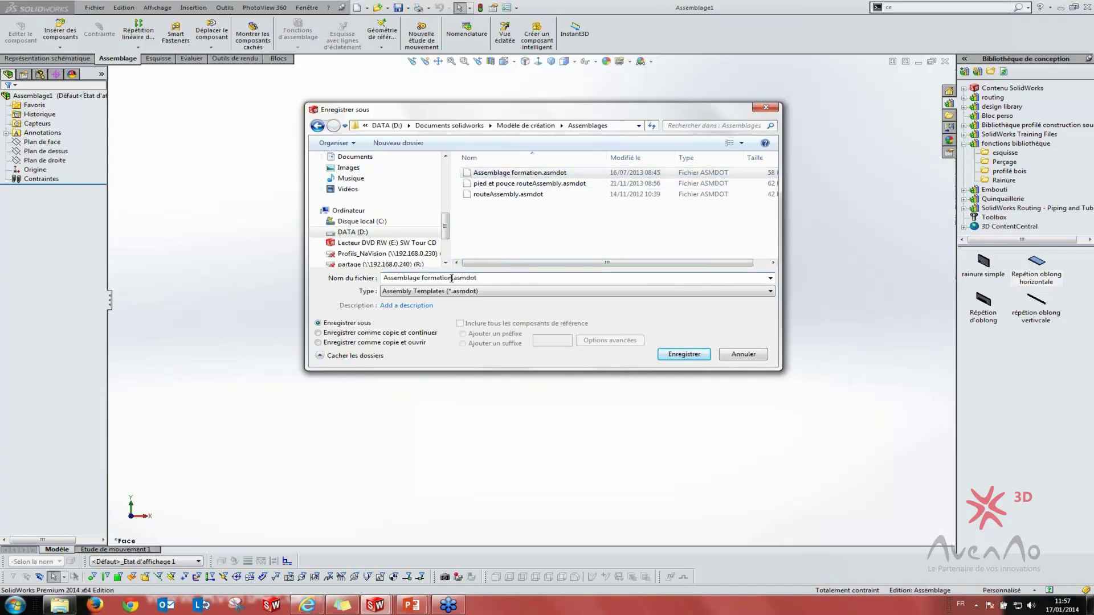
text(-2)
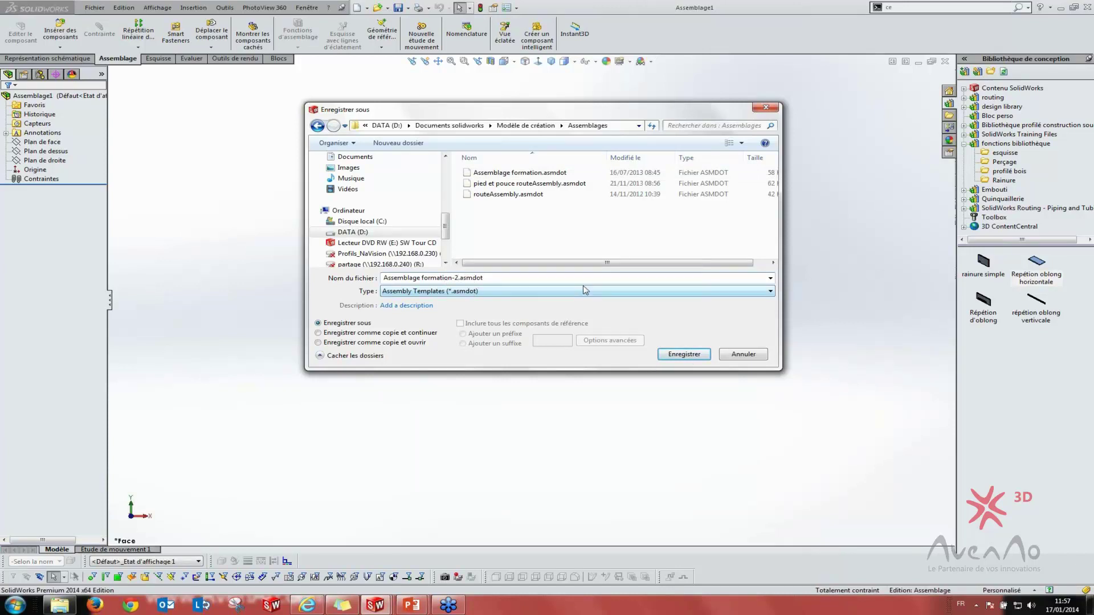
drag(481, 277, 525, 278)
key(BackSpace)
click(683, 354)
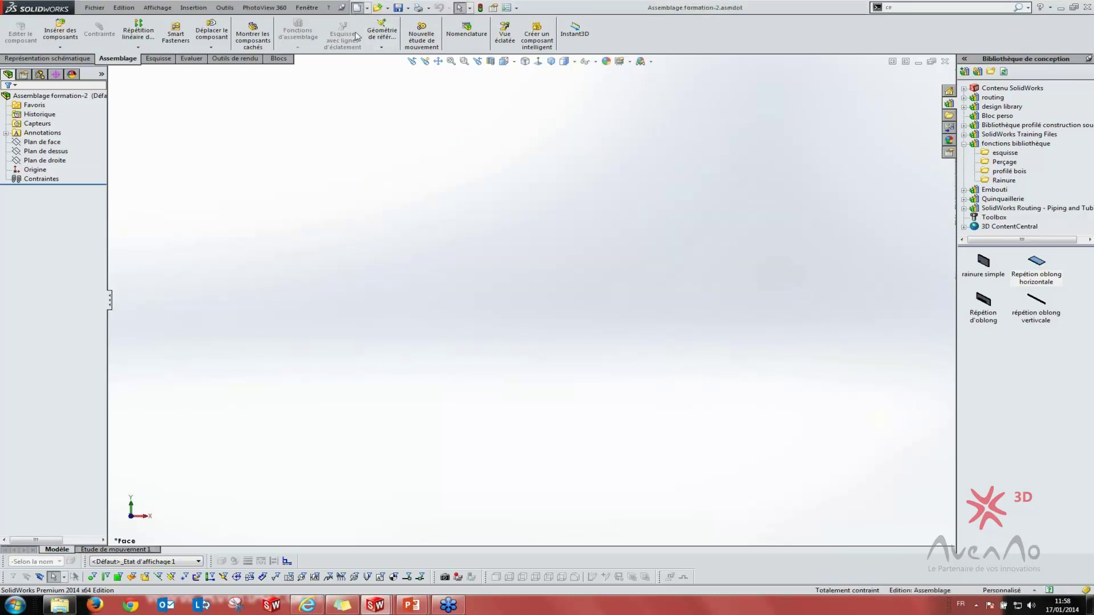
Check the assembly, part and drawing template tabs, cancel, and return to the PowerPoint slideshow
click(356, 7)
click(232, 176)
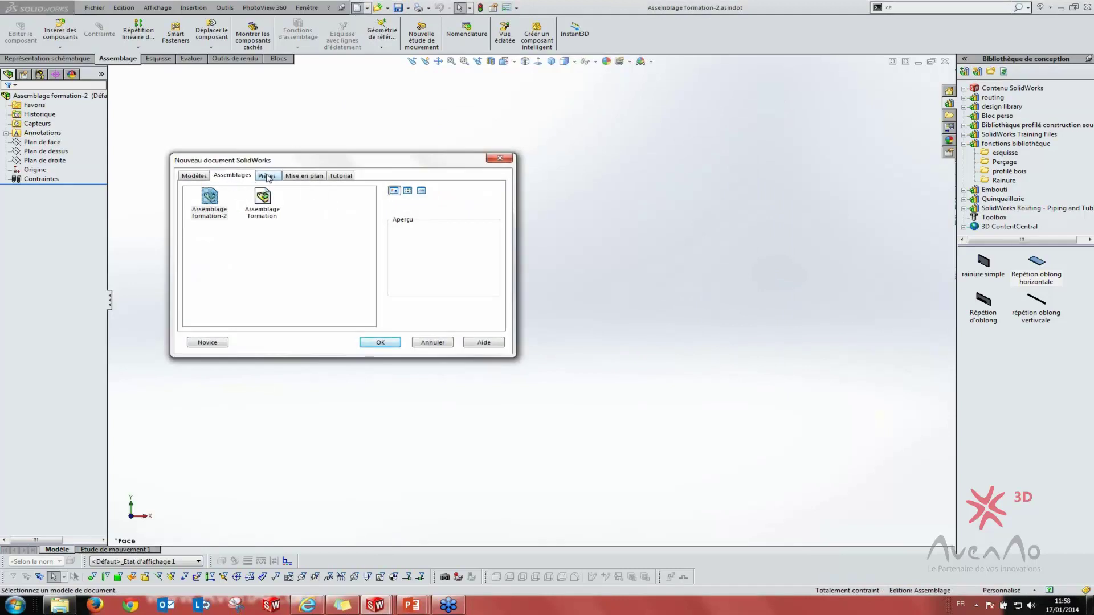
click(267, 176)
click(304, 177)
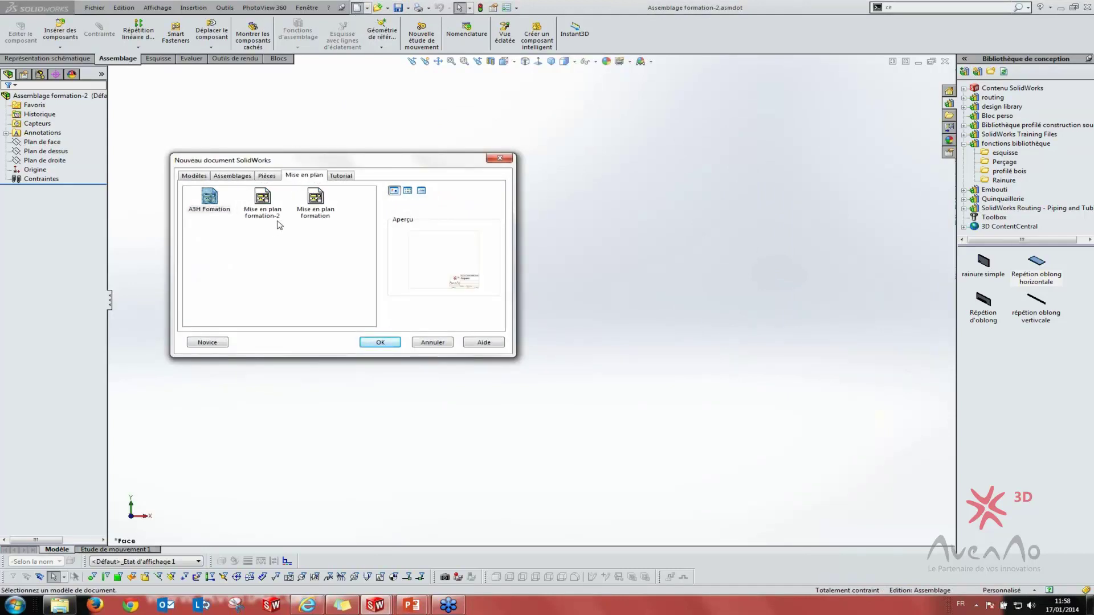
click(263, 200)
click(313, 284)
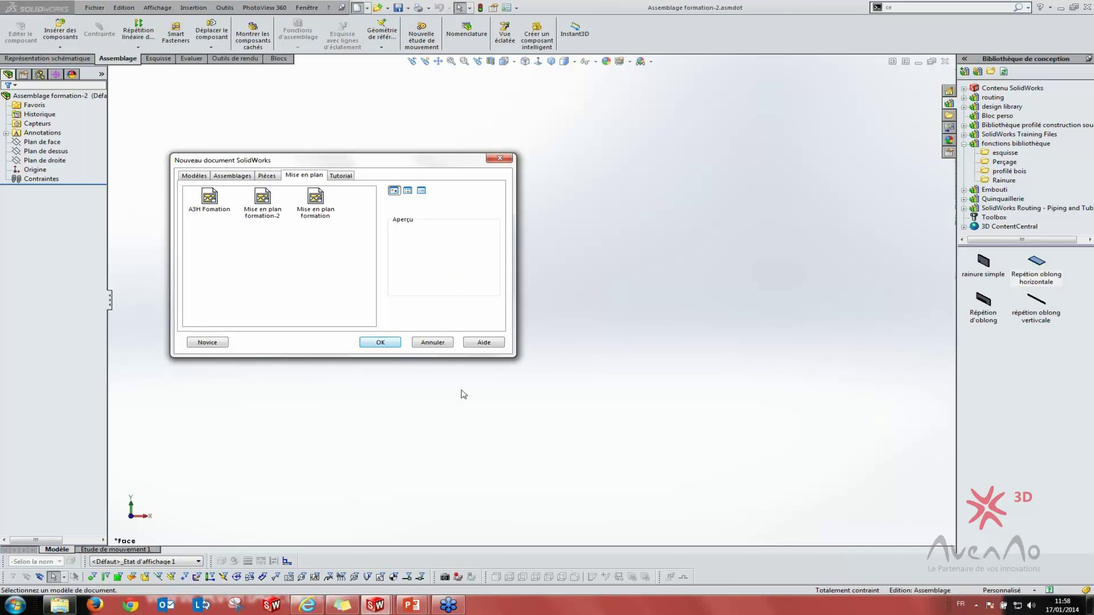
click(437, 343)
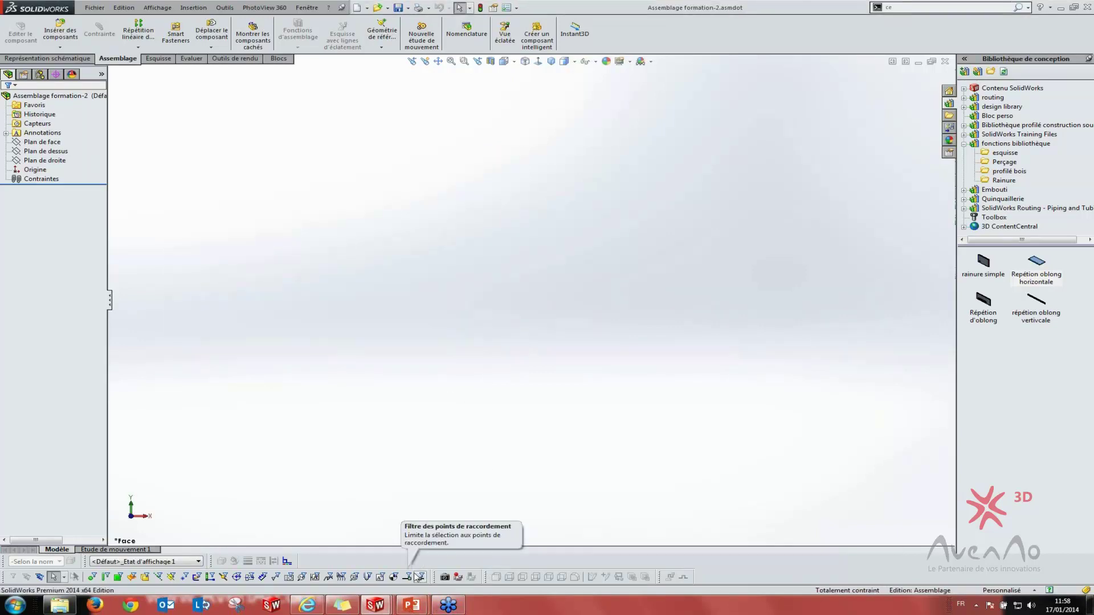
key(super+Tab)
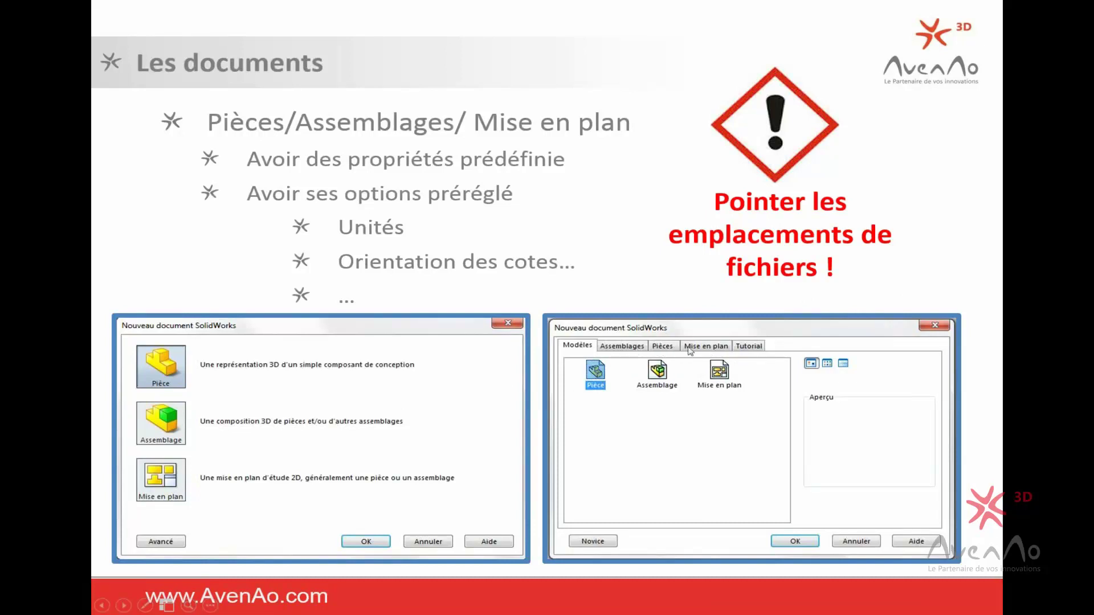
Advance to the 'Les matériaux' slide, later bringing up the window switcher
click(464, 213)
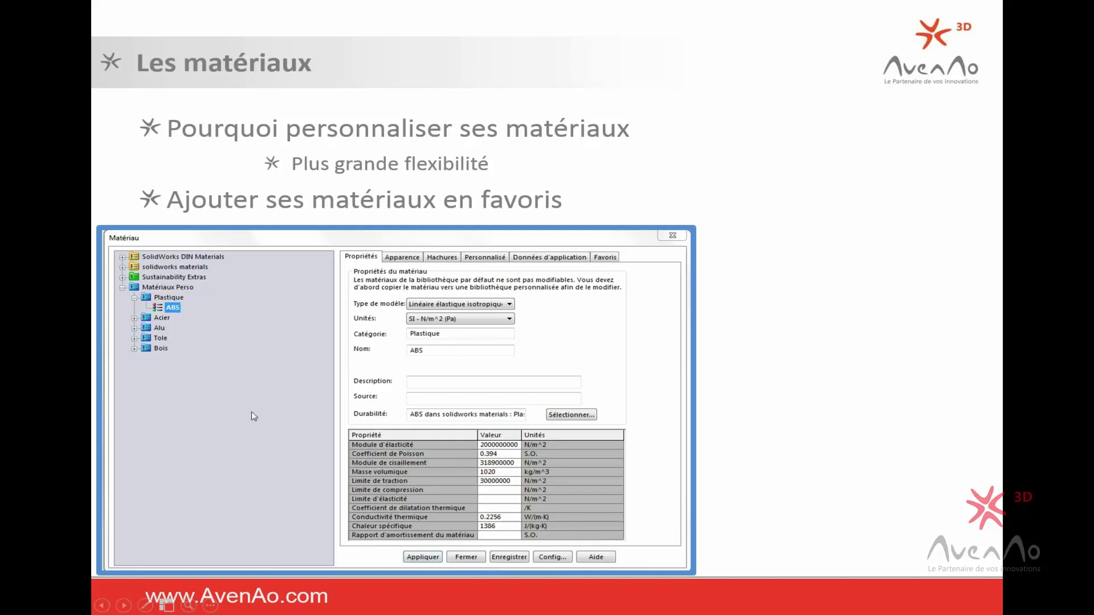
key(super+Tab)
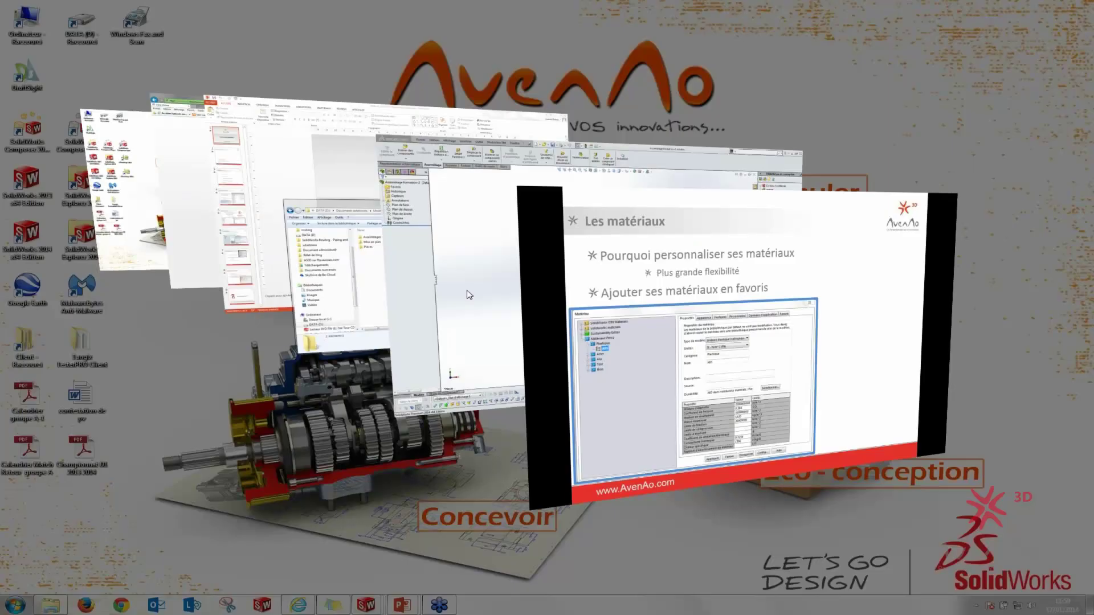
Return to SolidWorks and bring the Pièce1 plate part to the front
click(467, 295)
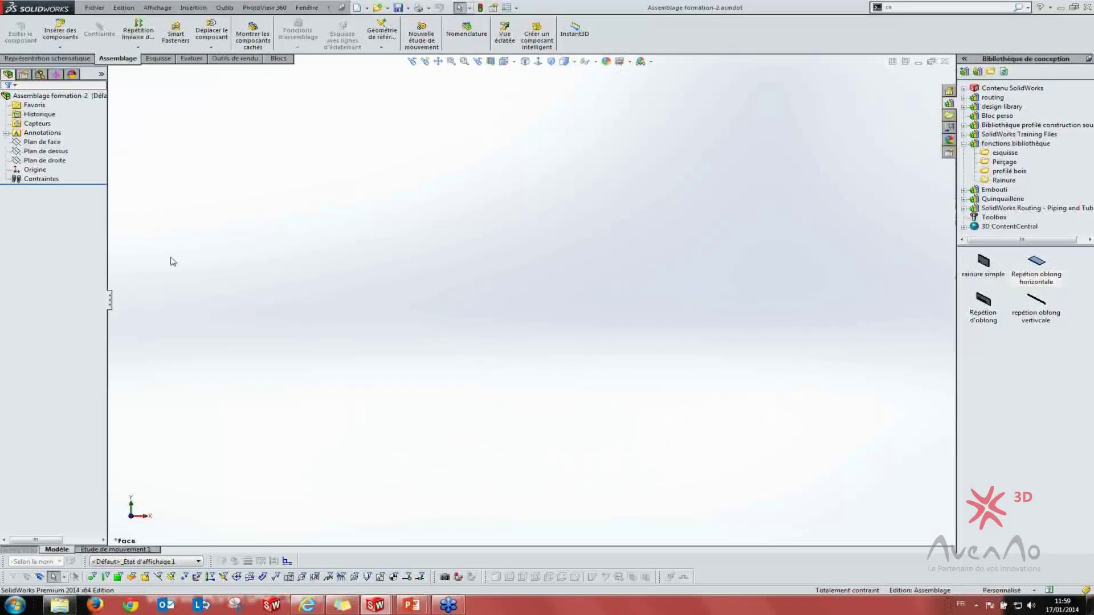
key(r)
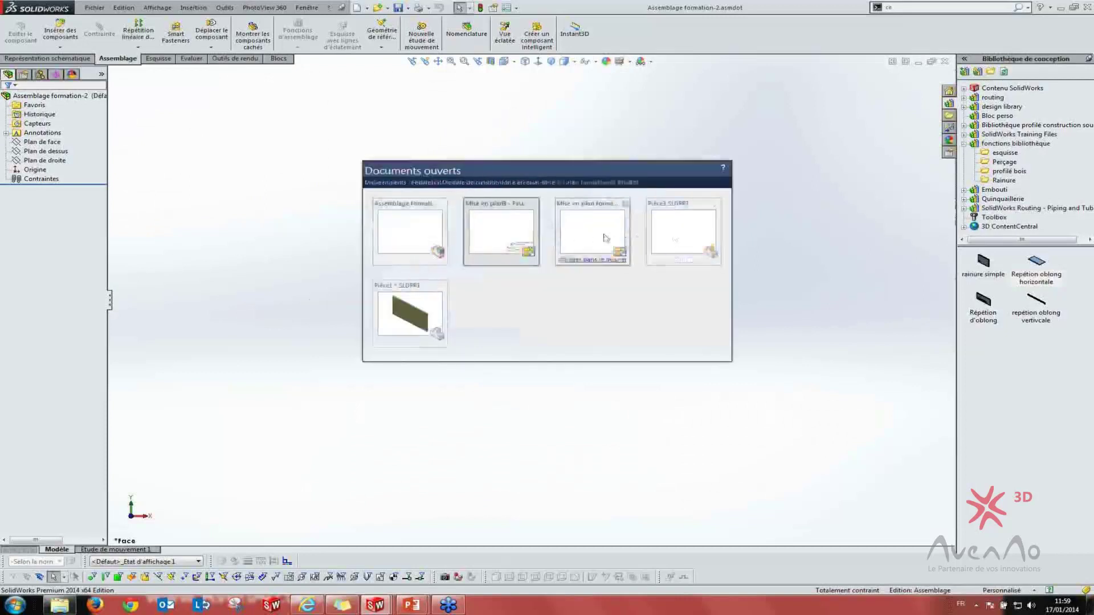
click(672, 240)
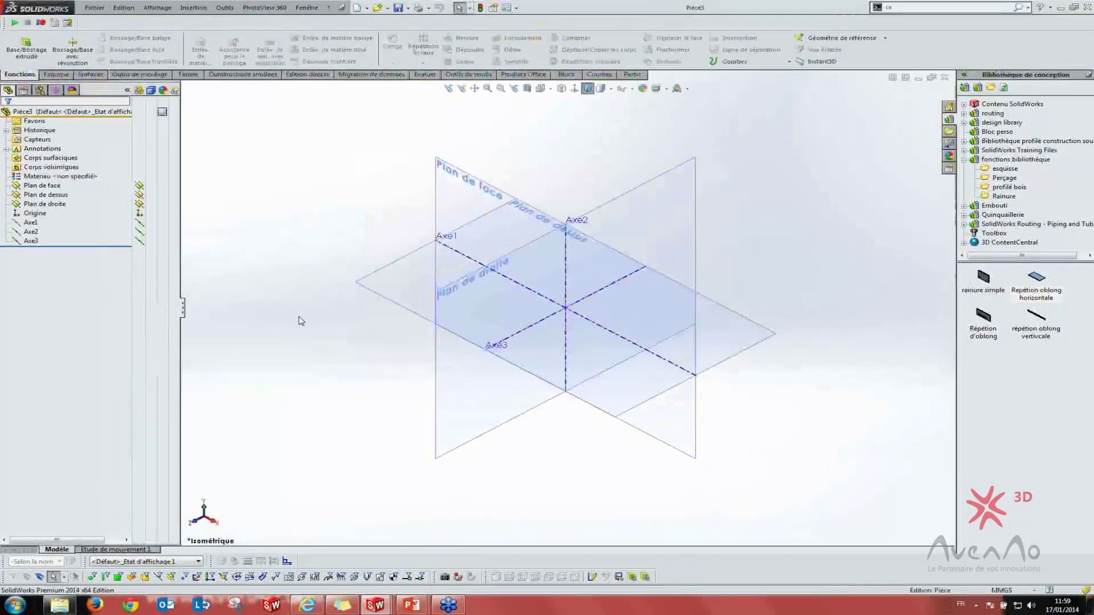
key(ctrl+Tab)
click(417, 318)
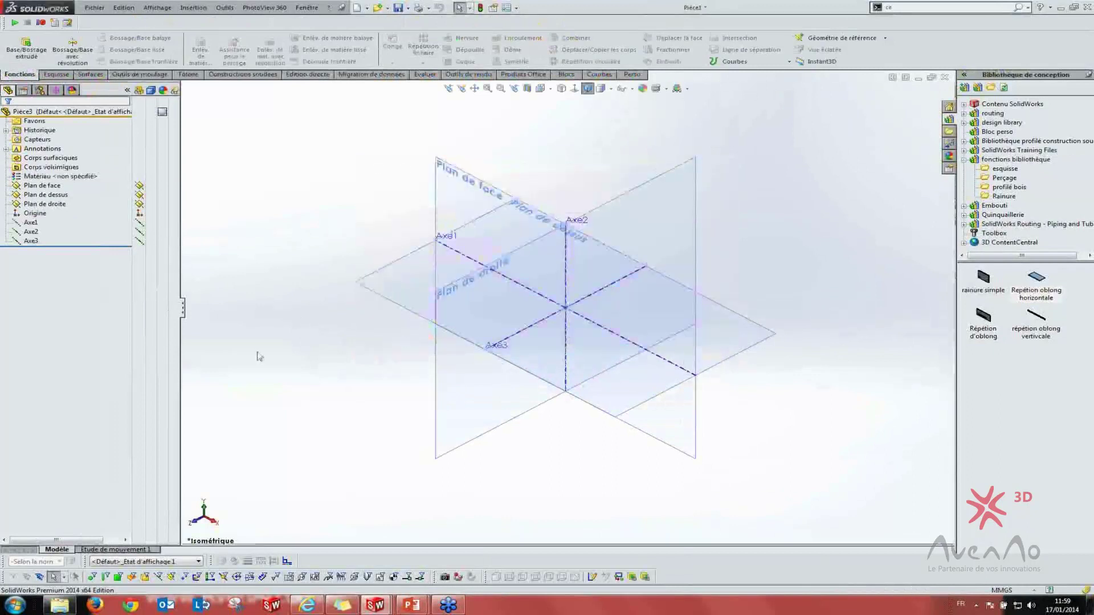
Open Editer le matériau on the plate's unspecified material
middle_drag(310, 349, 250, 291)
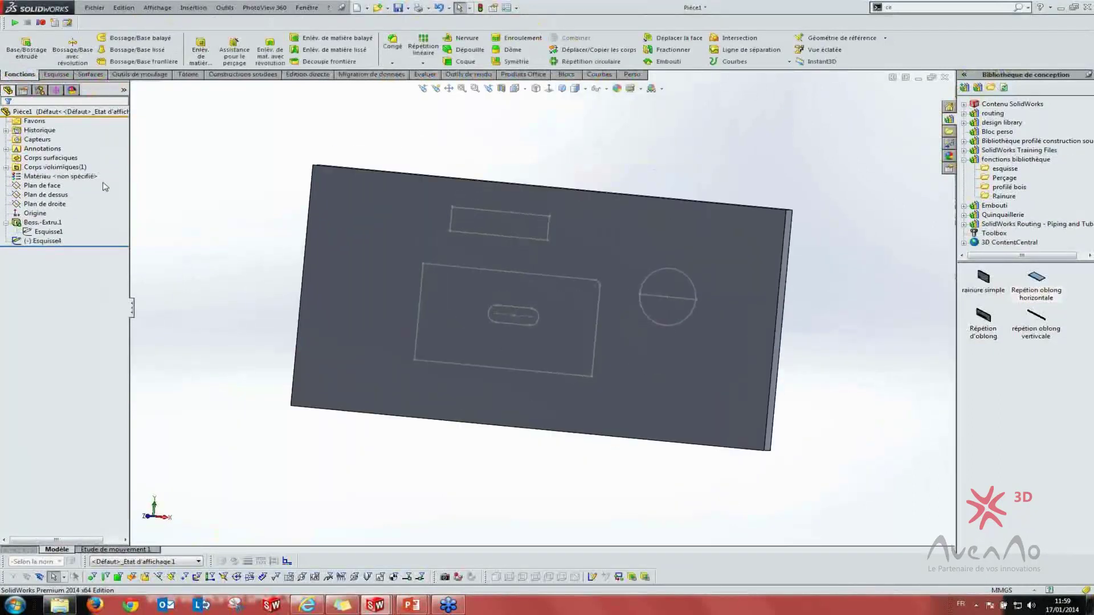
click(23, 179)
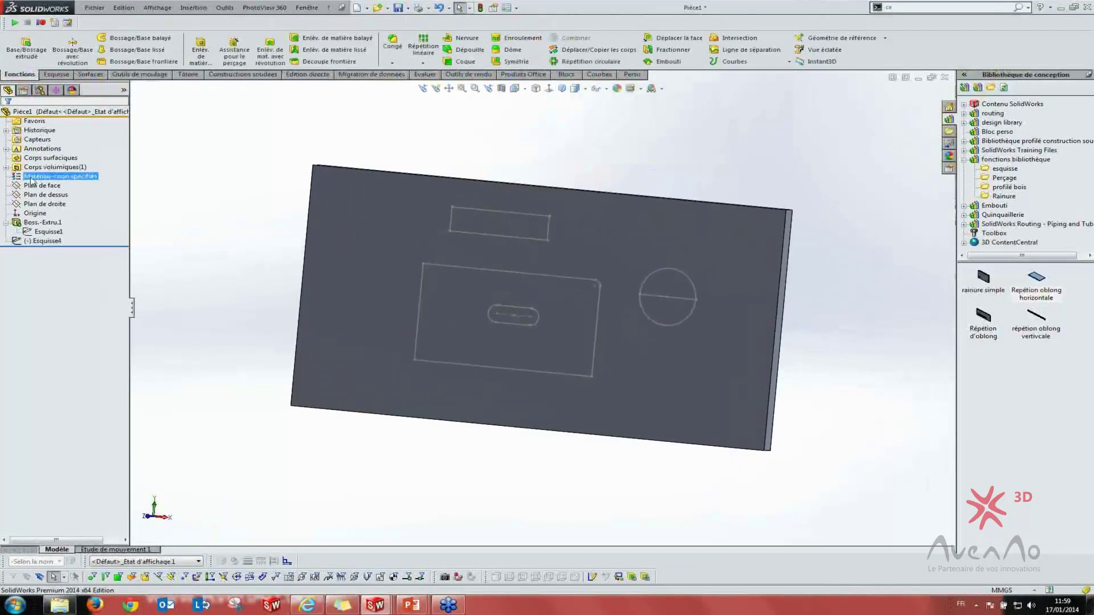
right_click(28, 180)
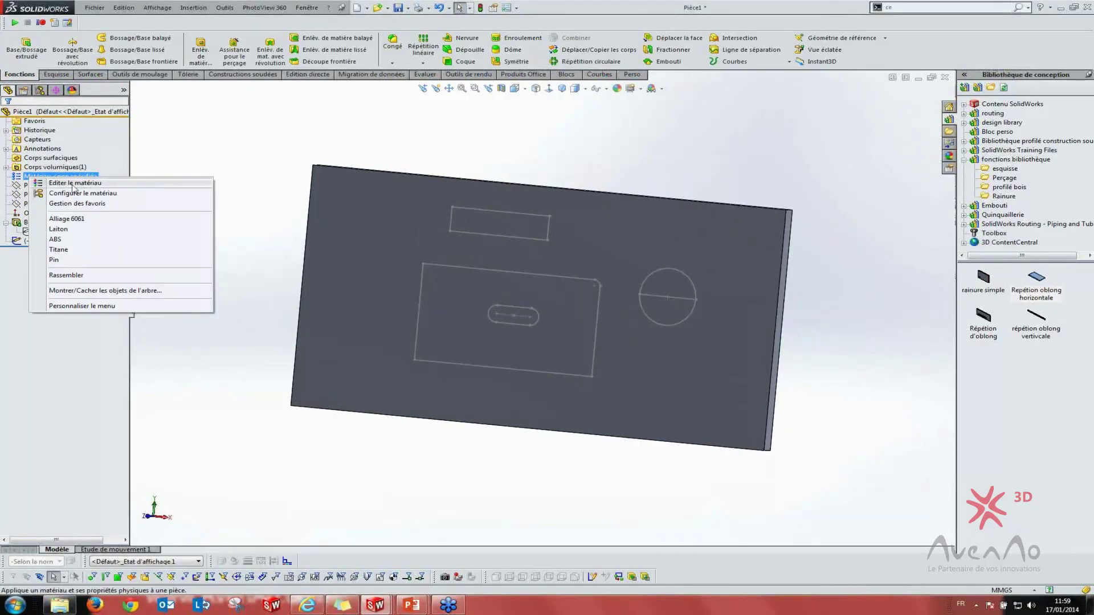
click(64, 183)
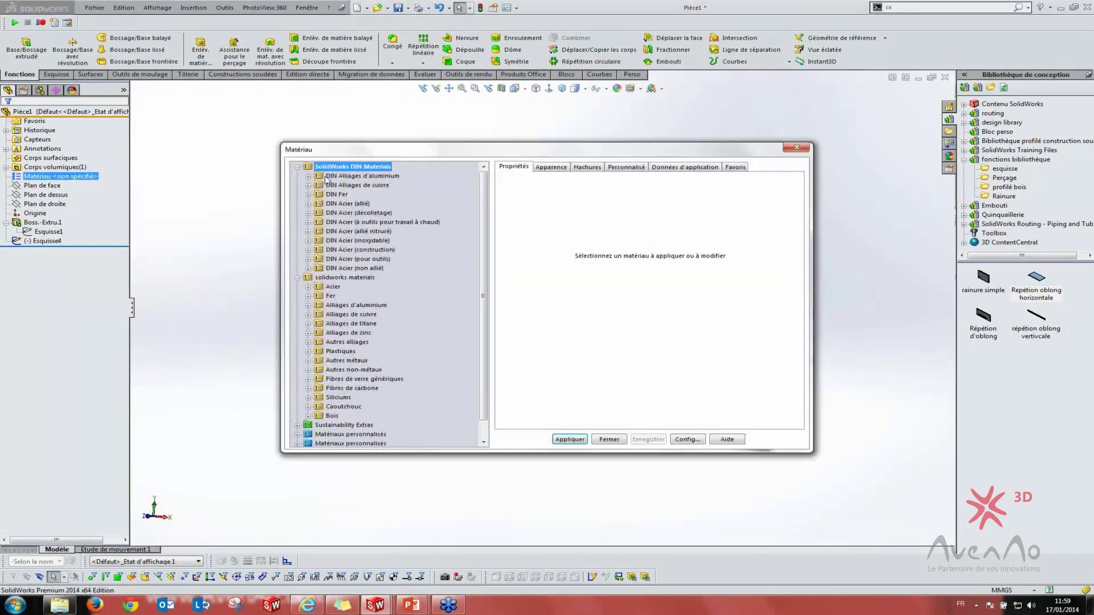
Browse the steel materials, viewing AISI 1020, A286, 1023 sheet steel and Acier allié
click(331, 194)
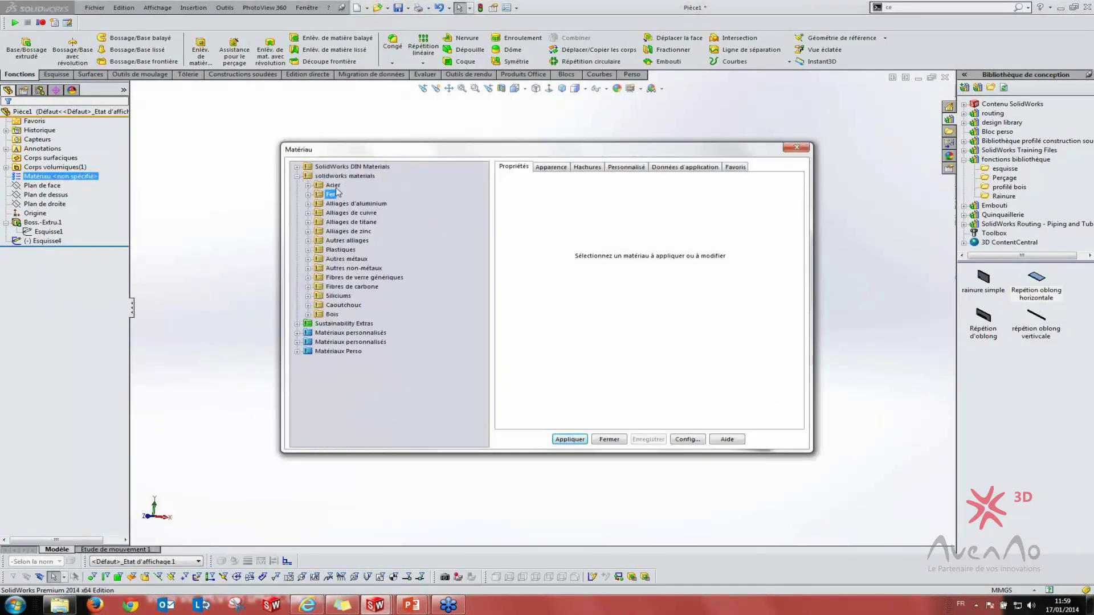
click(329, 188)
click(308, 186)
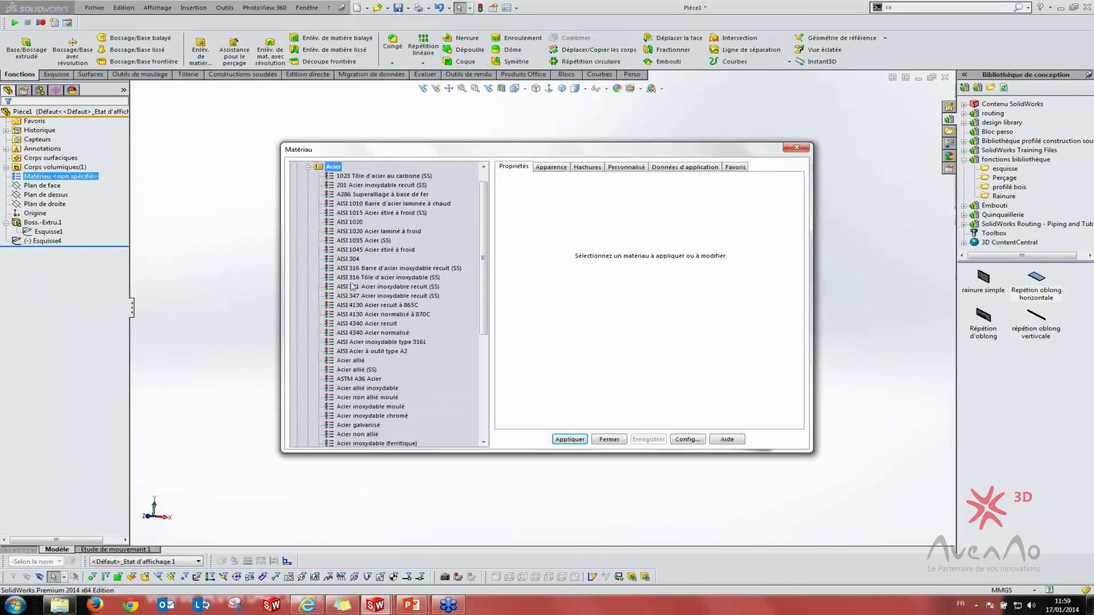
click(349, 260)
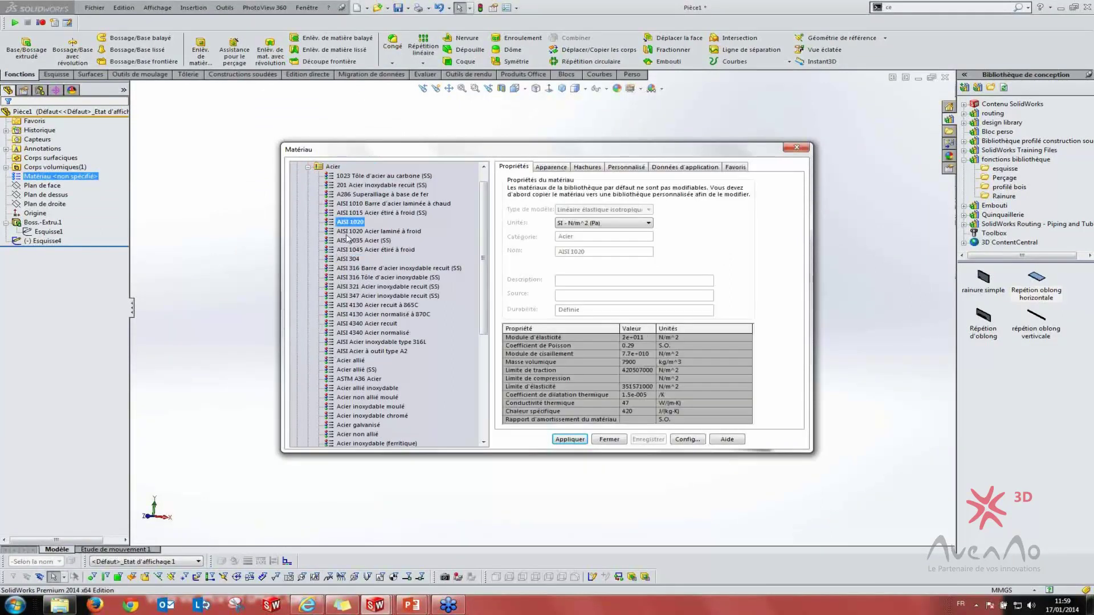
click(350, 195)
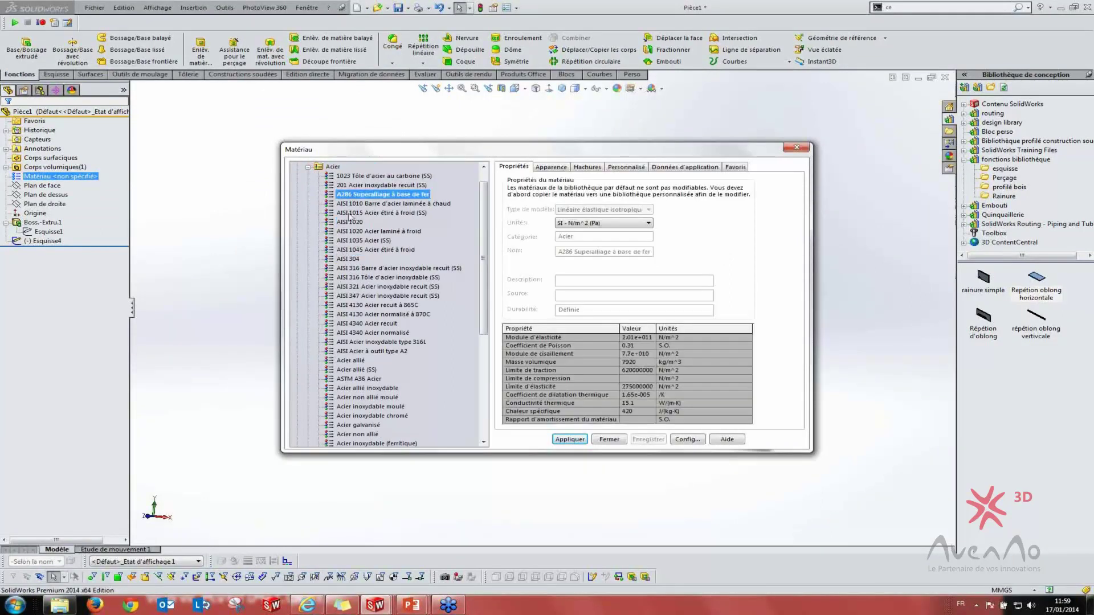
click(370, 176)
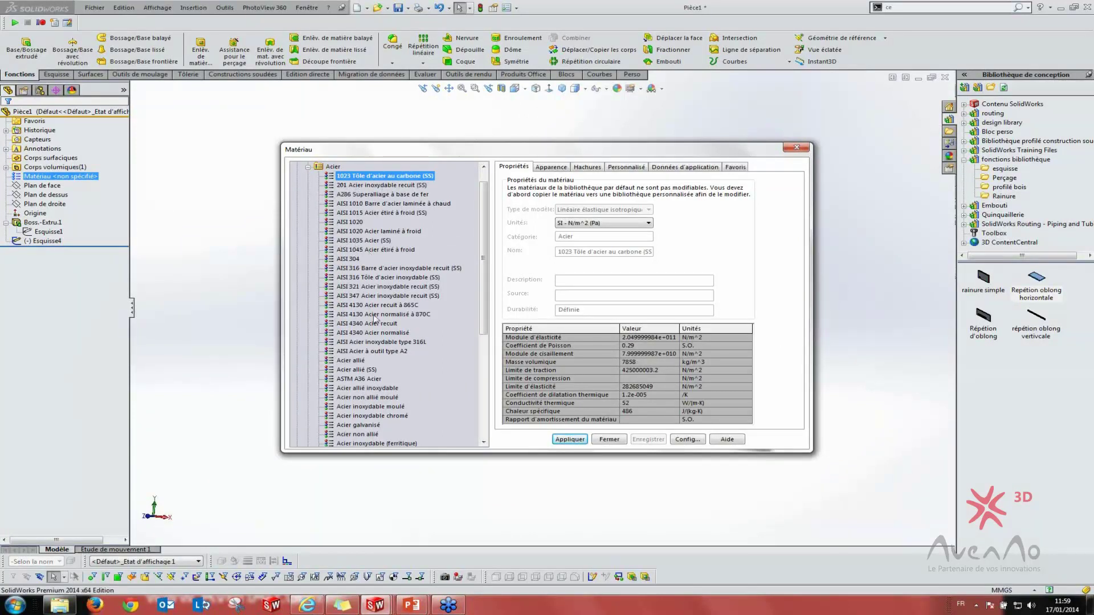
click(359, 361)
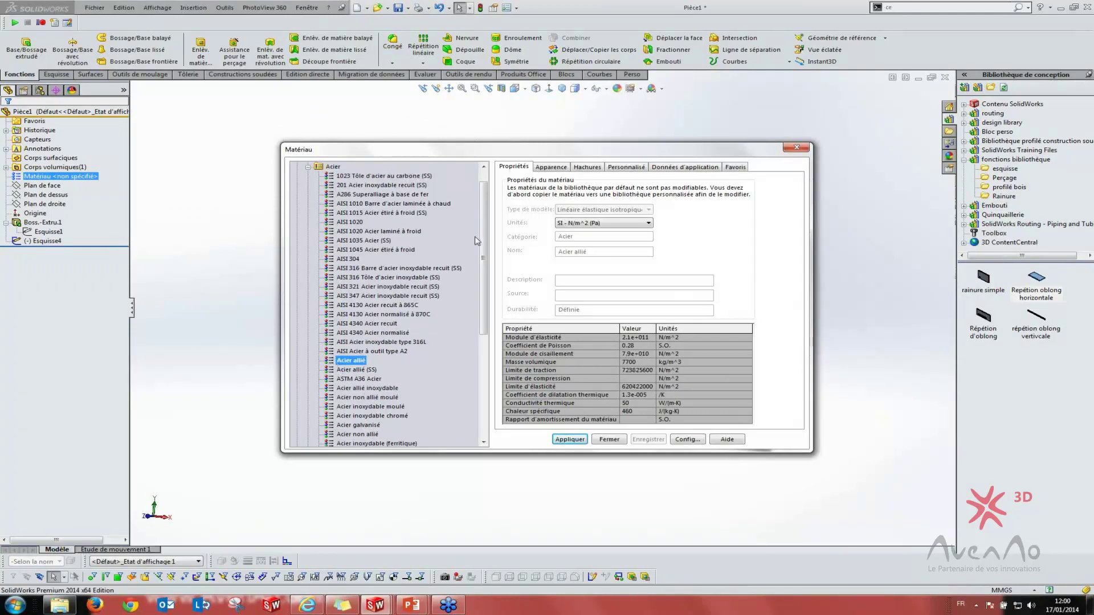
Copy the Acier allié material
scroll(483, 240, down, 4)
scroll(483, 239, down, 3)
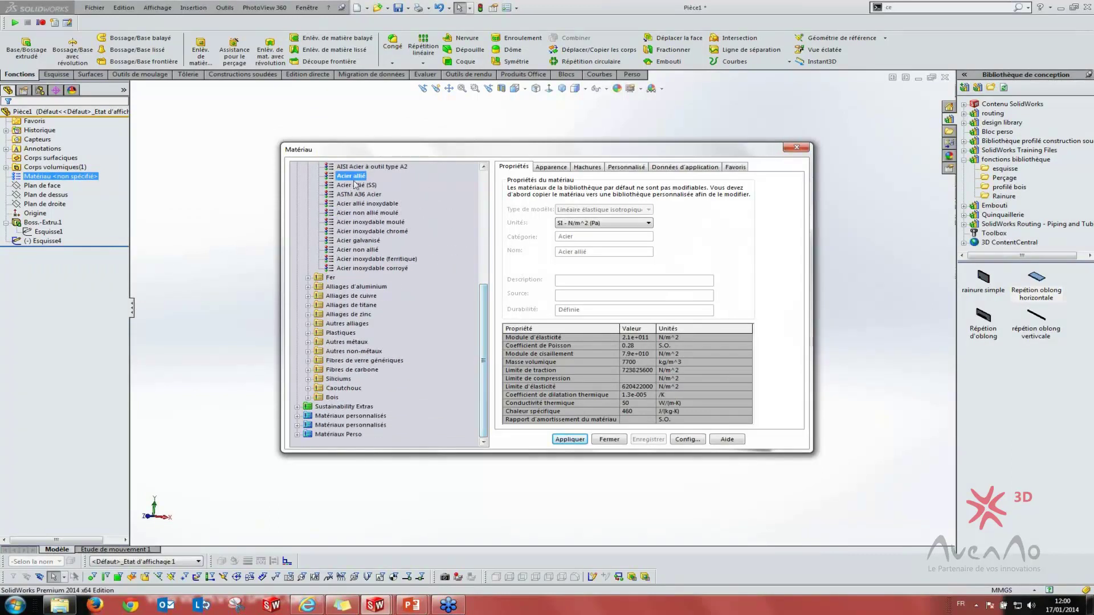
right_click(332, 179)
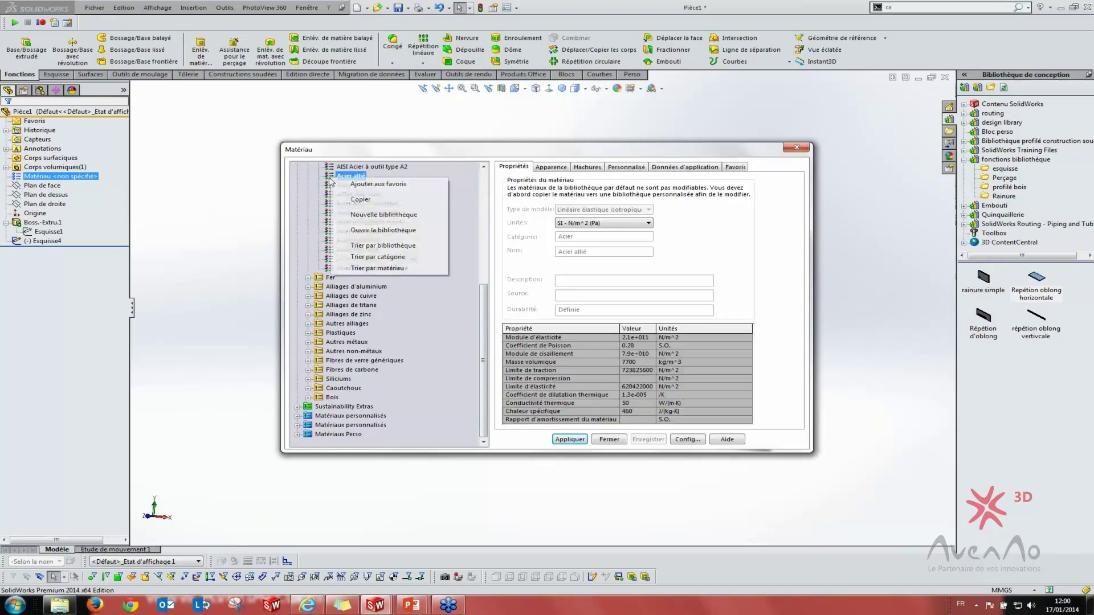
click(365, 202)
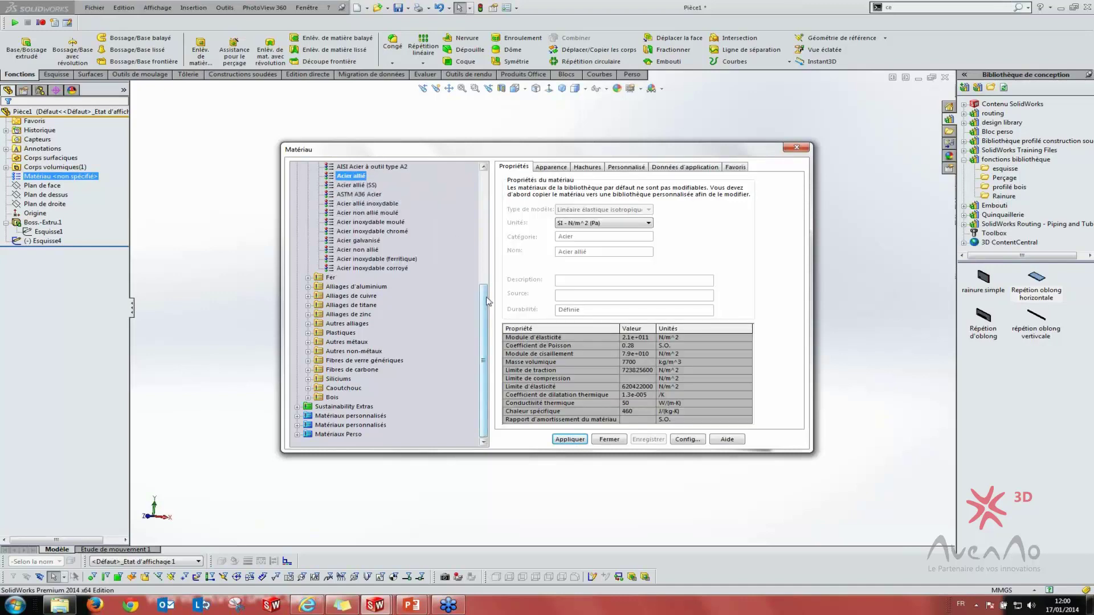
drag(487, 300, 487, 188)
Collapse the solidworks materials library and start a Nouvelle bibliothèque
click(308, 185)
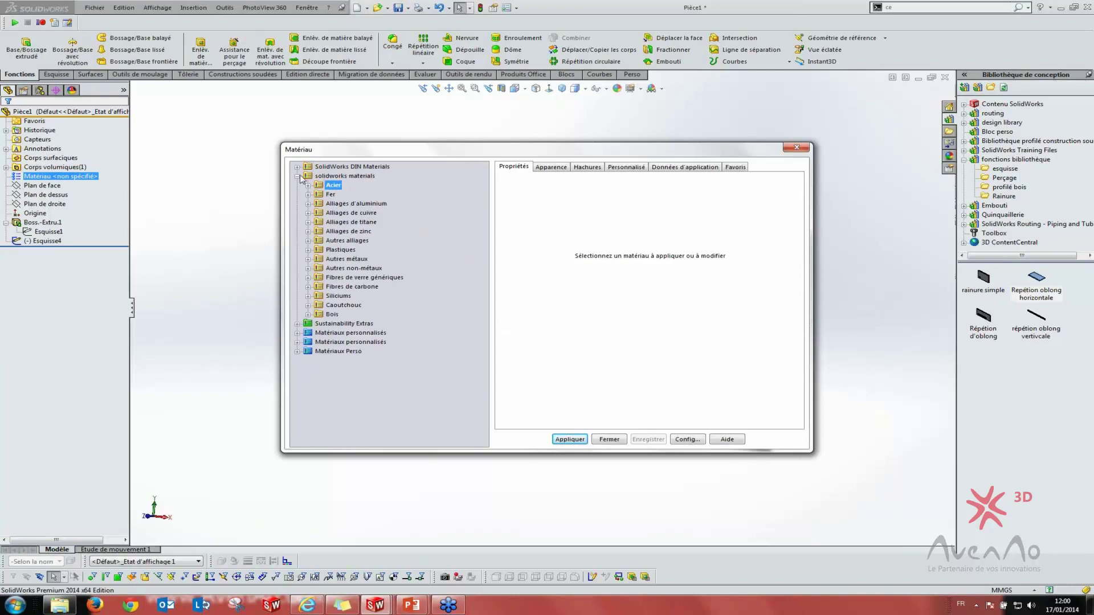
click(322, 215)
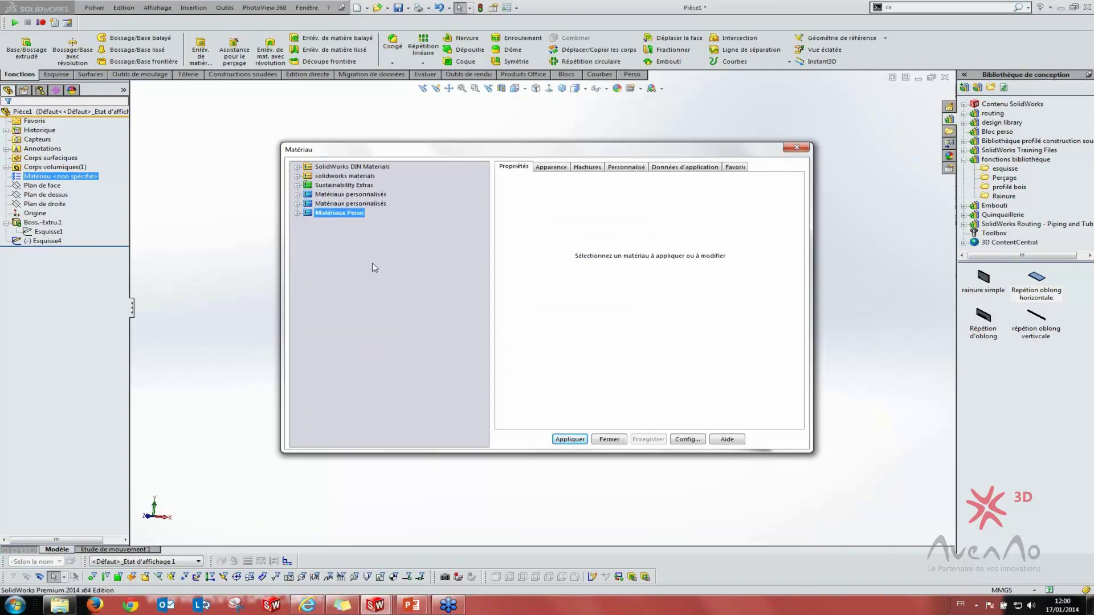
right_click(407, 249)
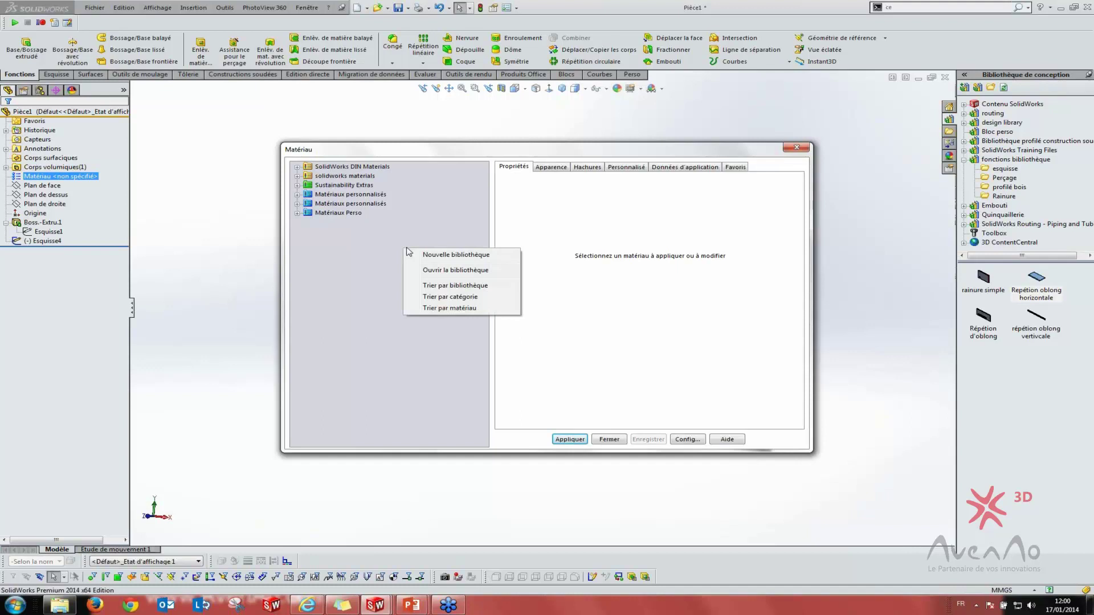
right_click(349, 256)
right_click(393, 242)
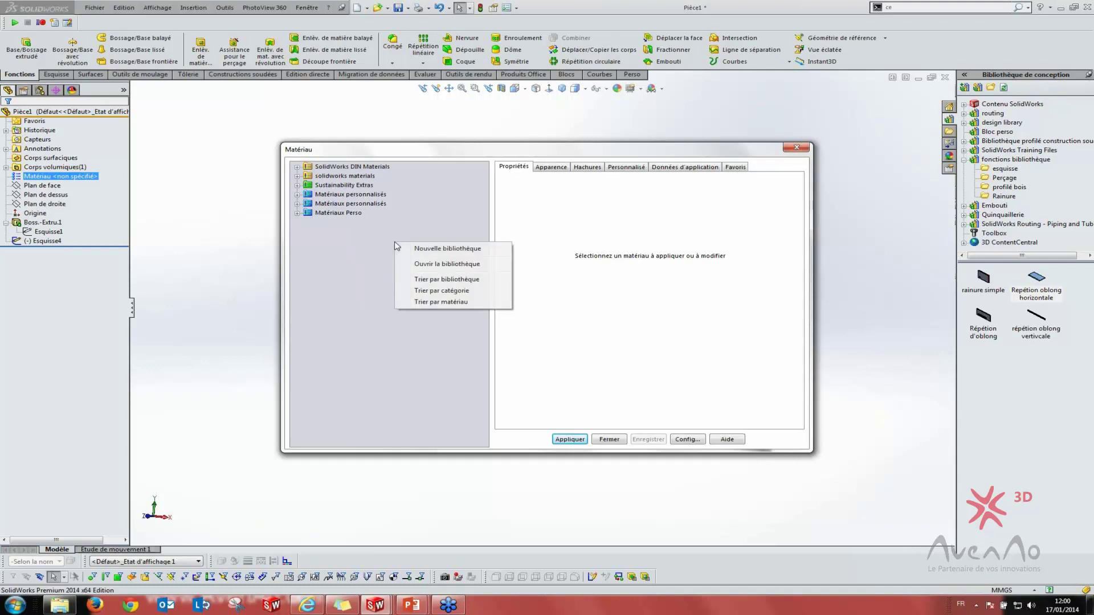
click(448, 249)
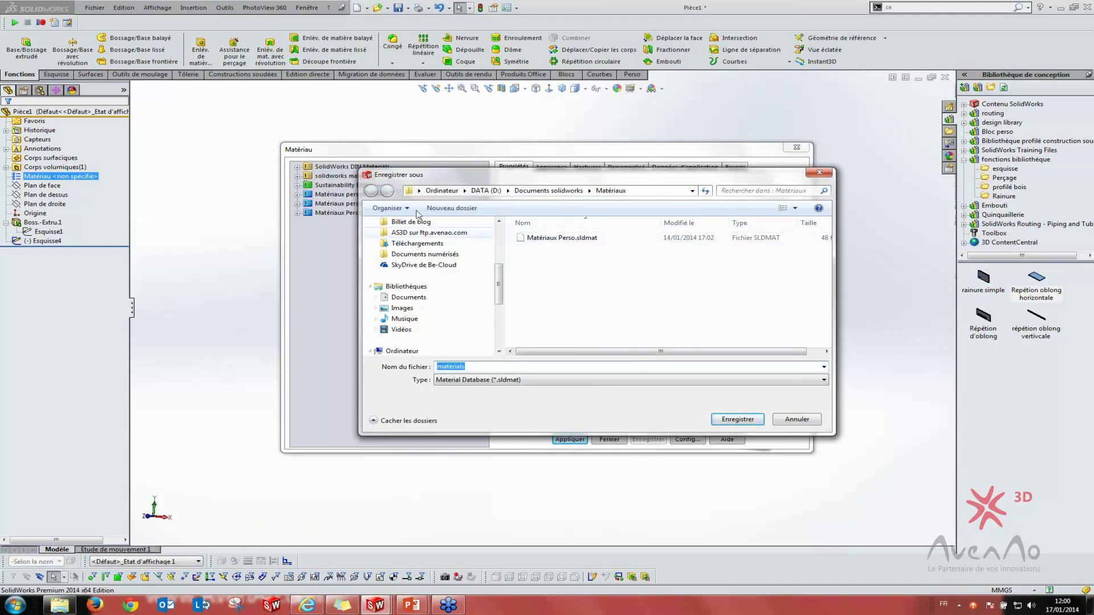
Save the new library as Matériaux guide 3D.sldmat in Documents solidworks\Matériaux
drag(462, 182, 612, 185)
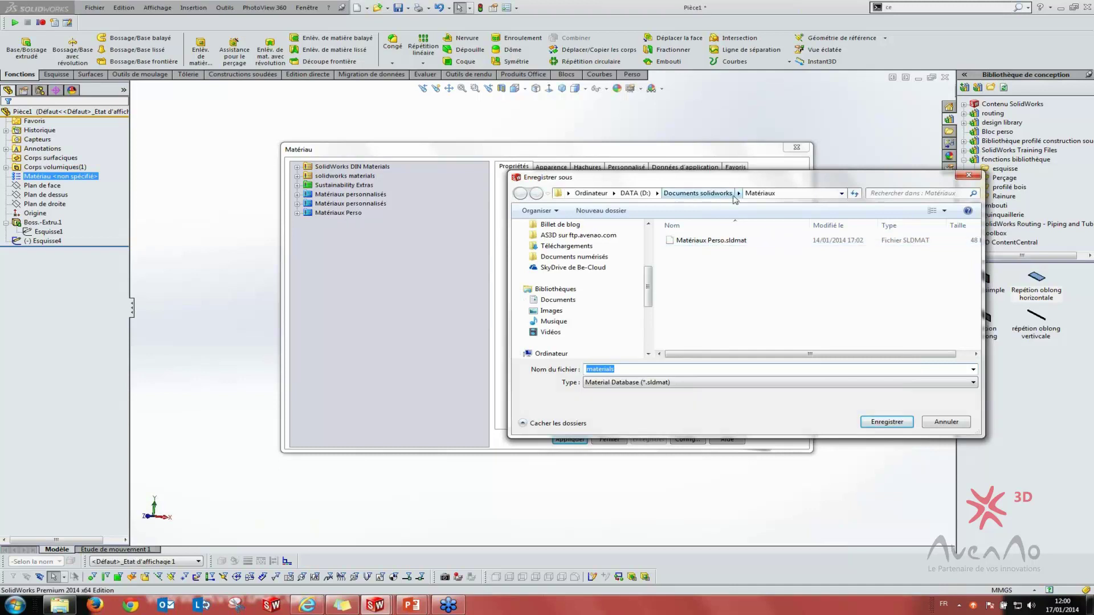
click(699, 193)
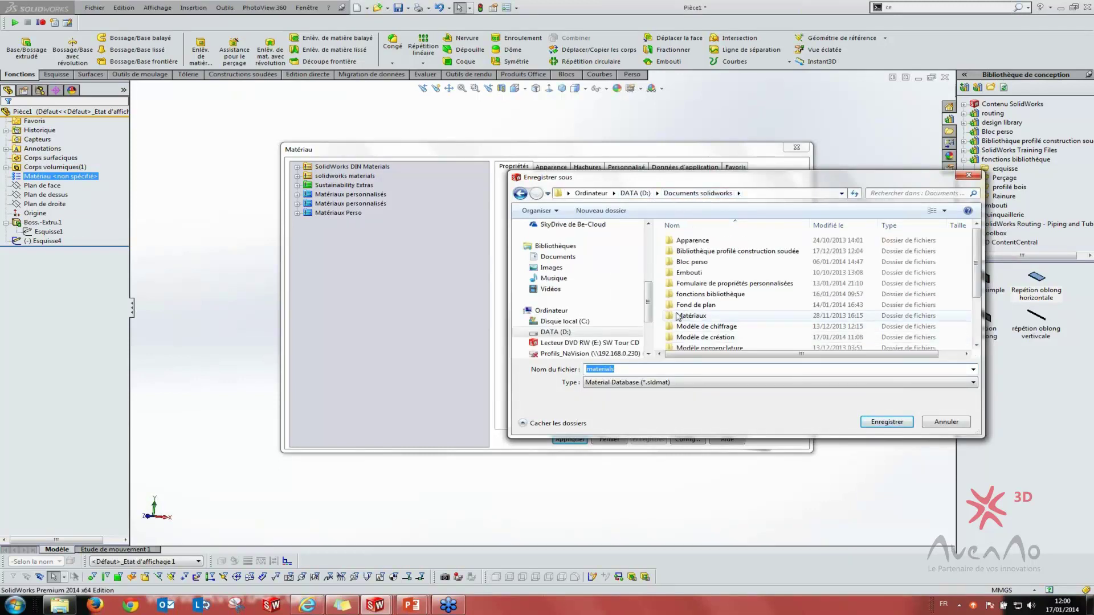
mouse_move(690, 316)
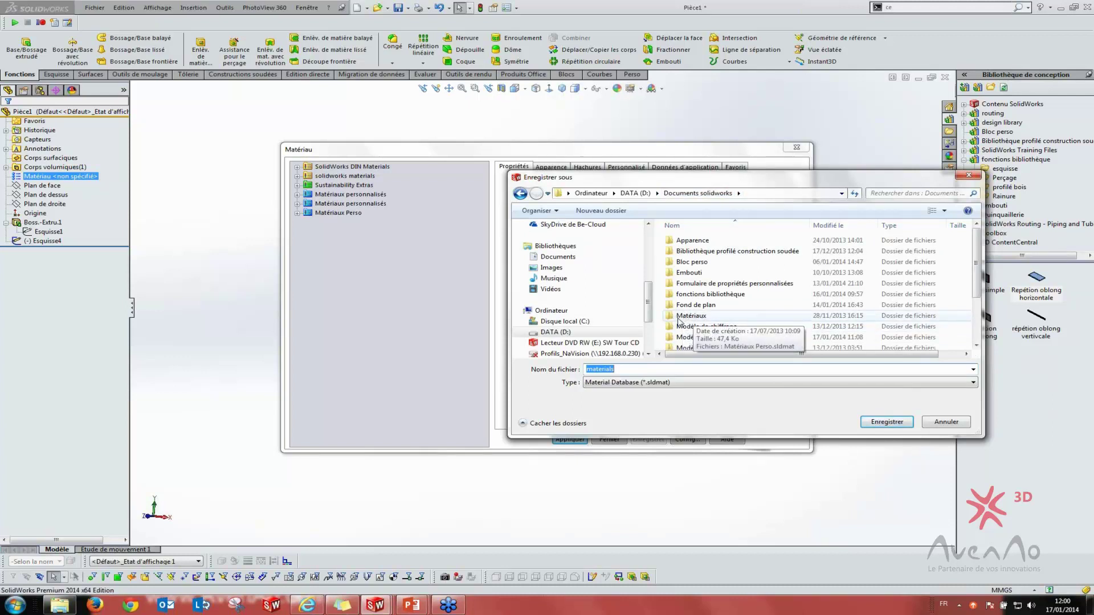
double_click(690, 315)
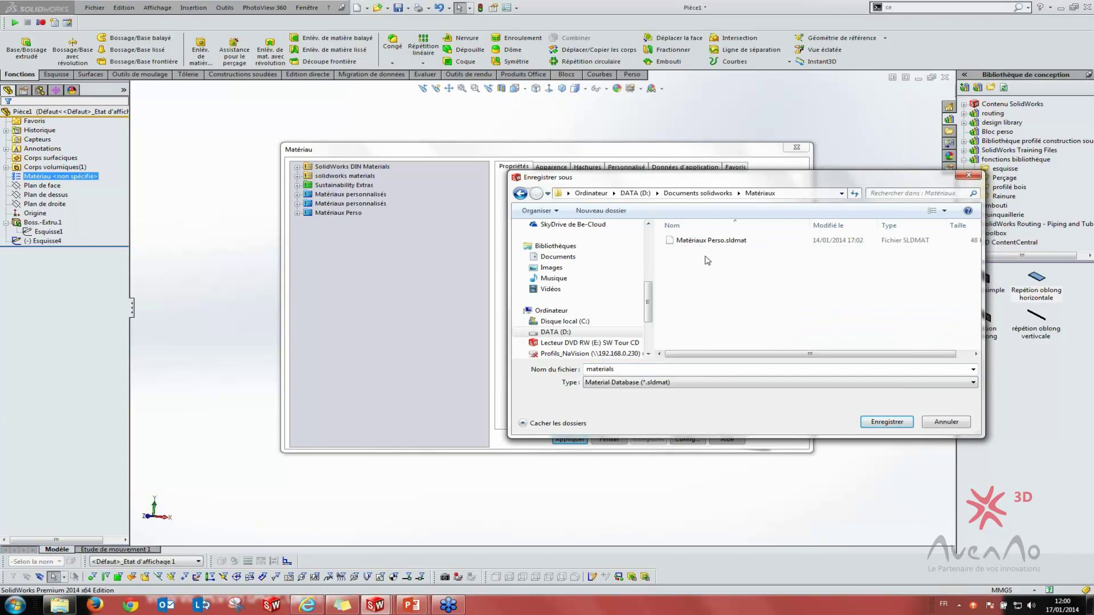
double_click(622, 371)
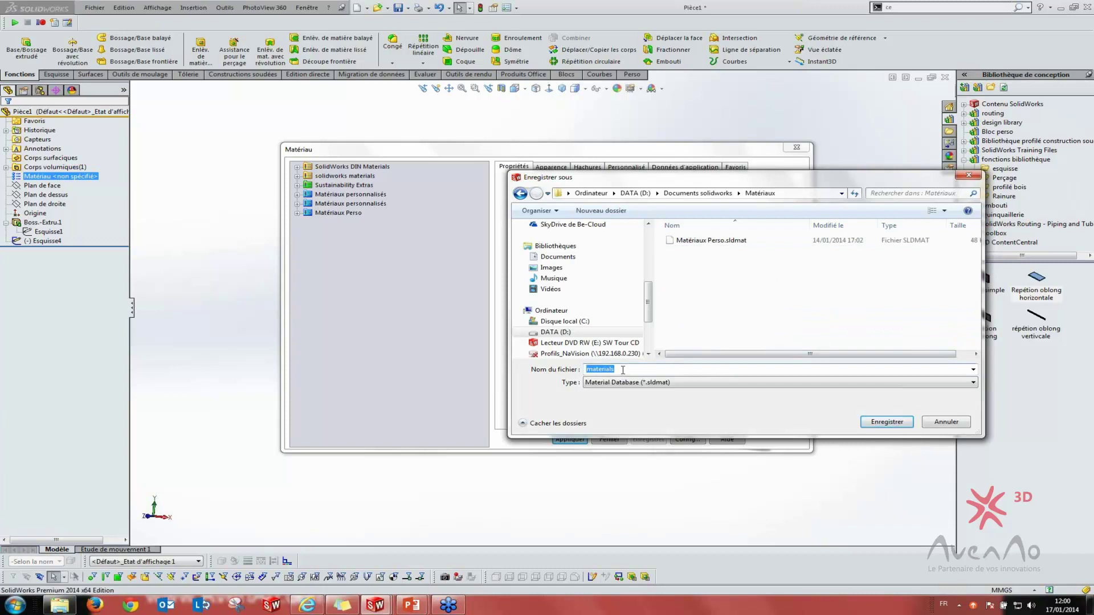
text(Bi)
text(Mat)
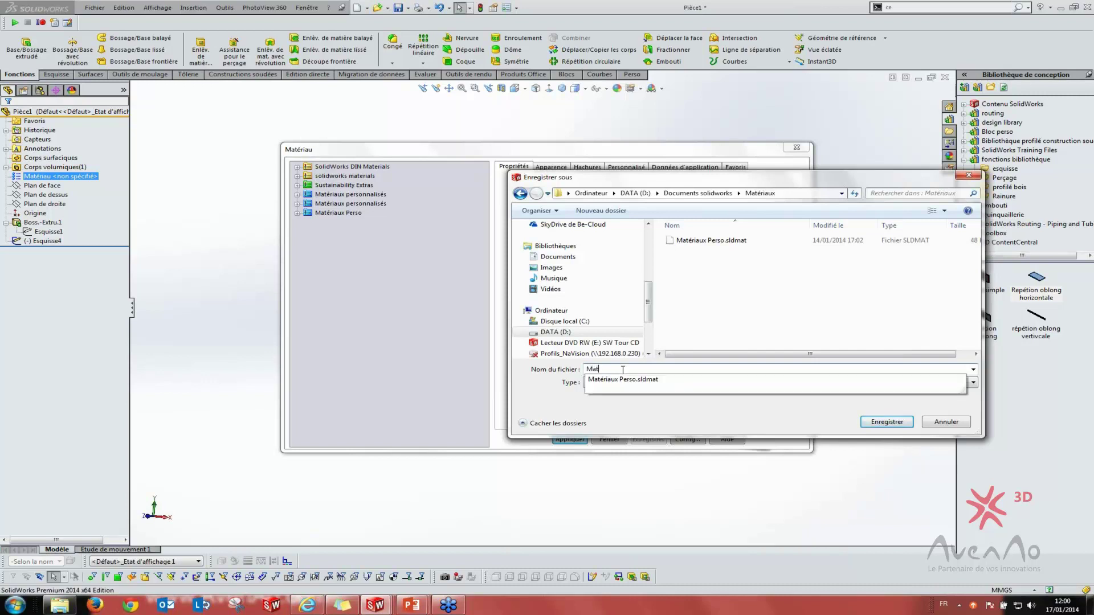
text(aux)
text(guide 3D)
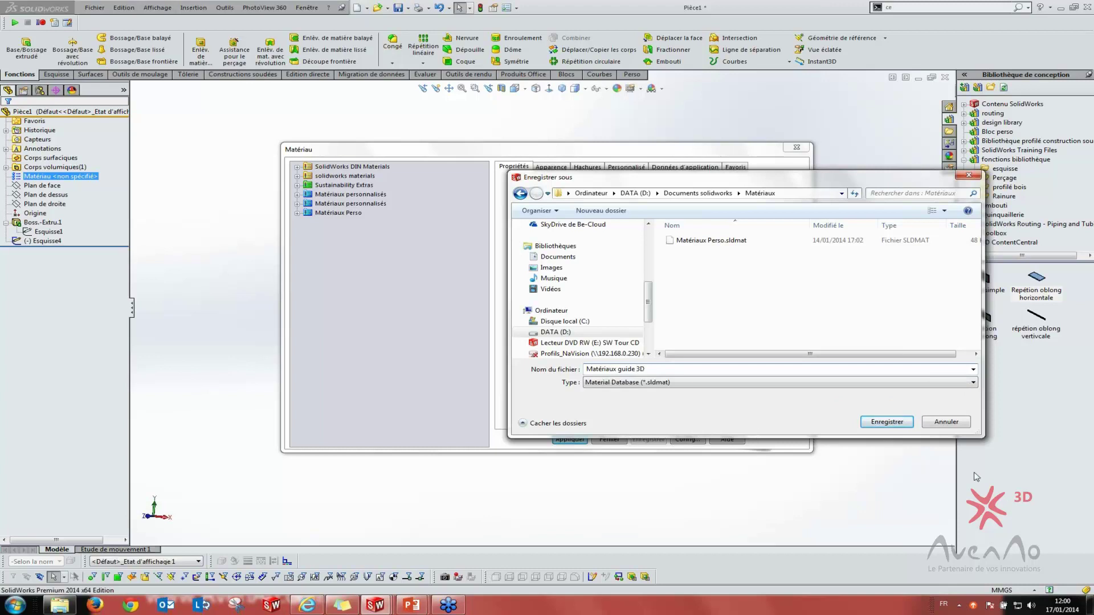
click(886, 422)
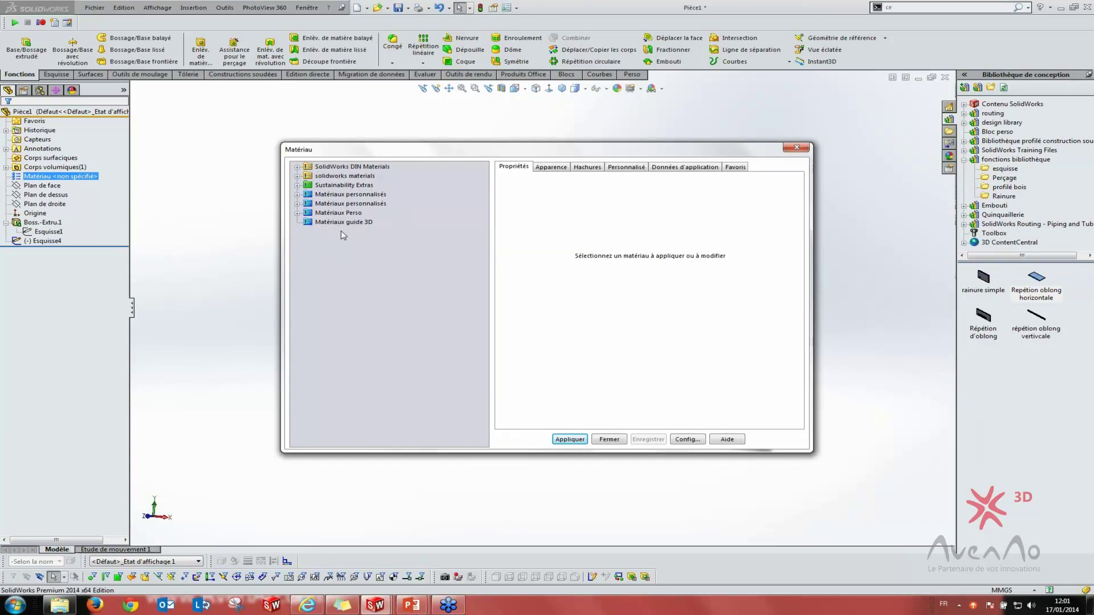
Expand the Matériaux Perso library and its Plastique category to inspect them
click(309, 226)
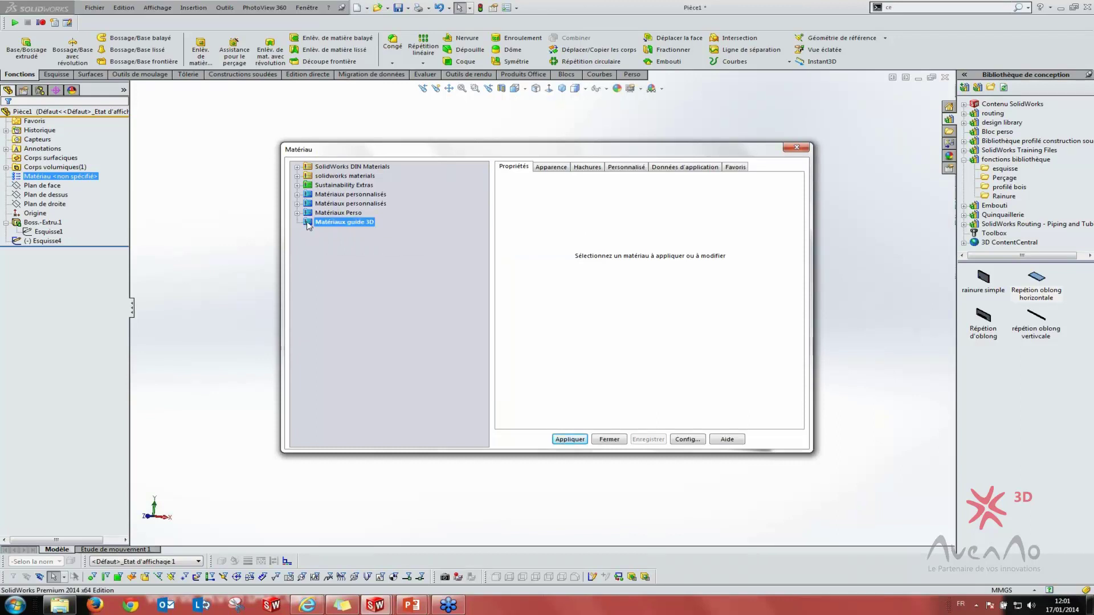
right_click(308, 226)
click(434, 213)
double_click(307, 214)
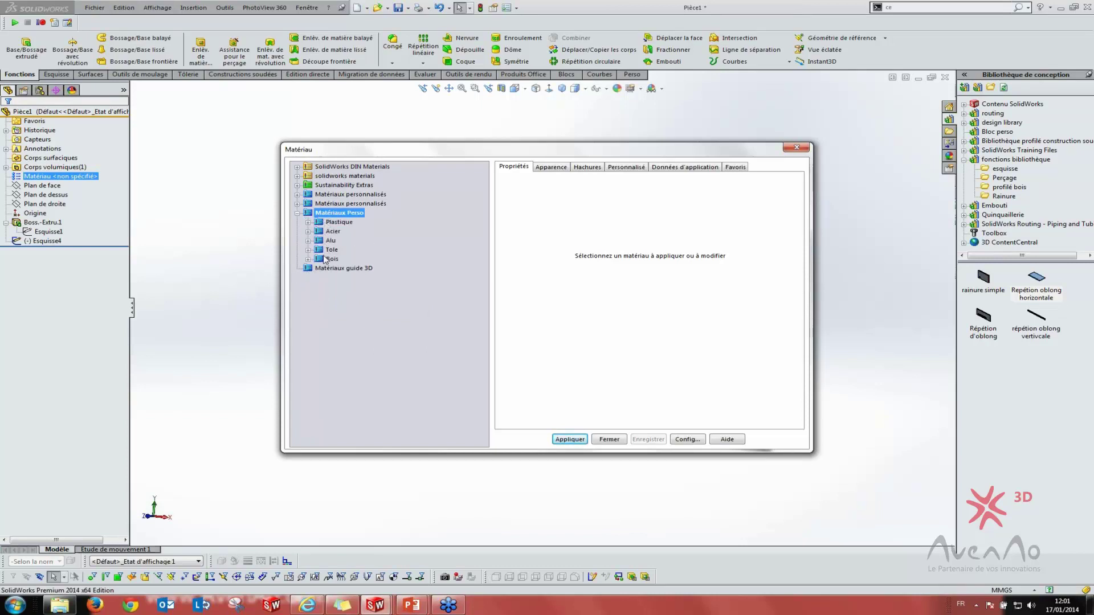
double_click(324, 224)
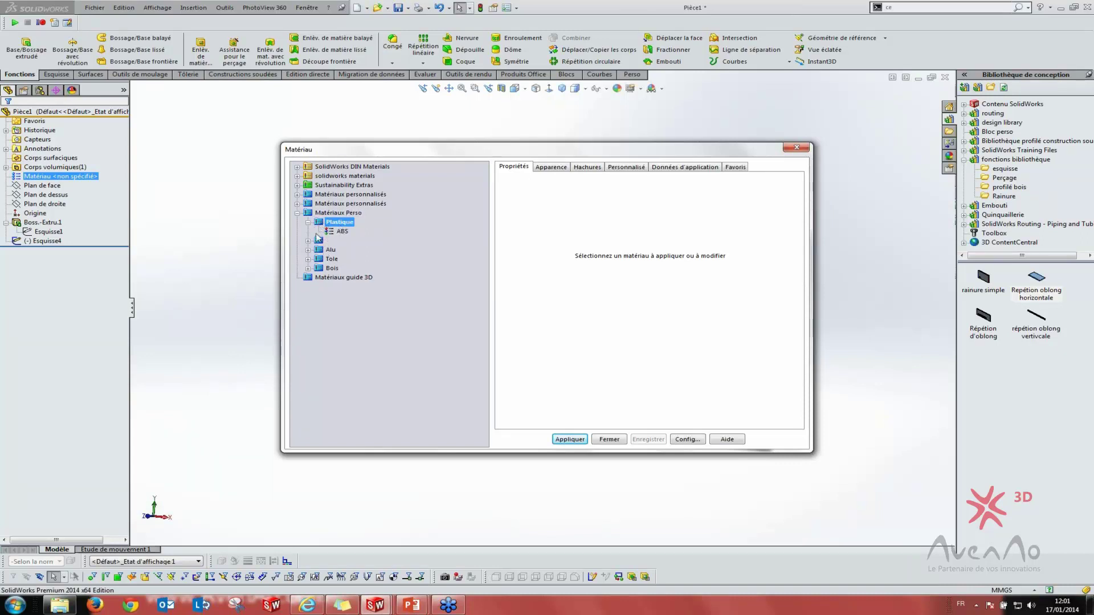
click(308, 222)
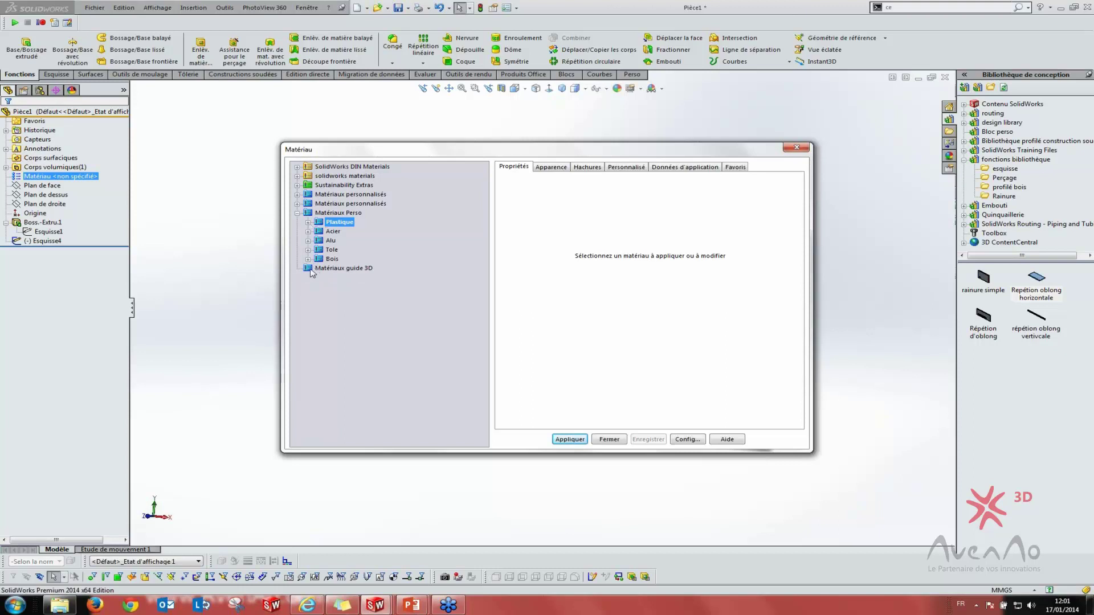
Add a new category named Acier to the Matériaux guide 3D library
right_click(311, 272)
key(Escape)
right_click(320, 270)
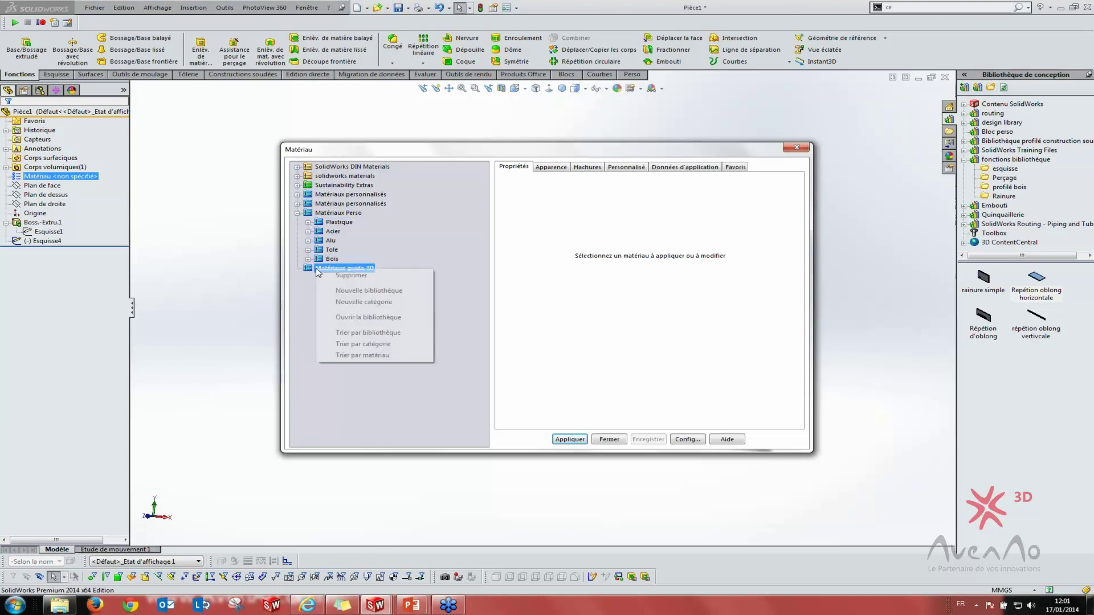
click(373, 303)
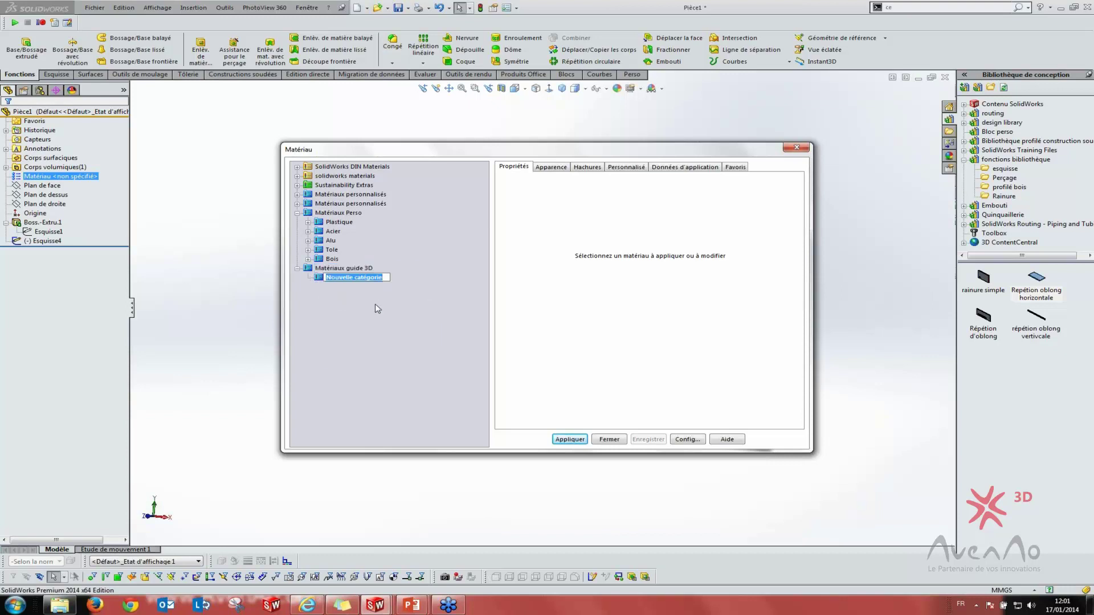
text(Acier)
key(Return)
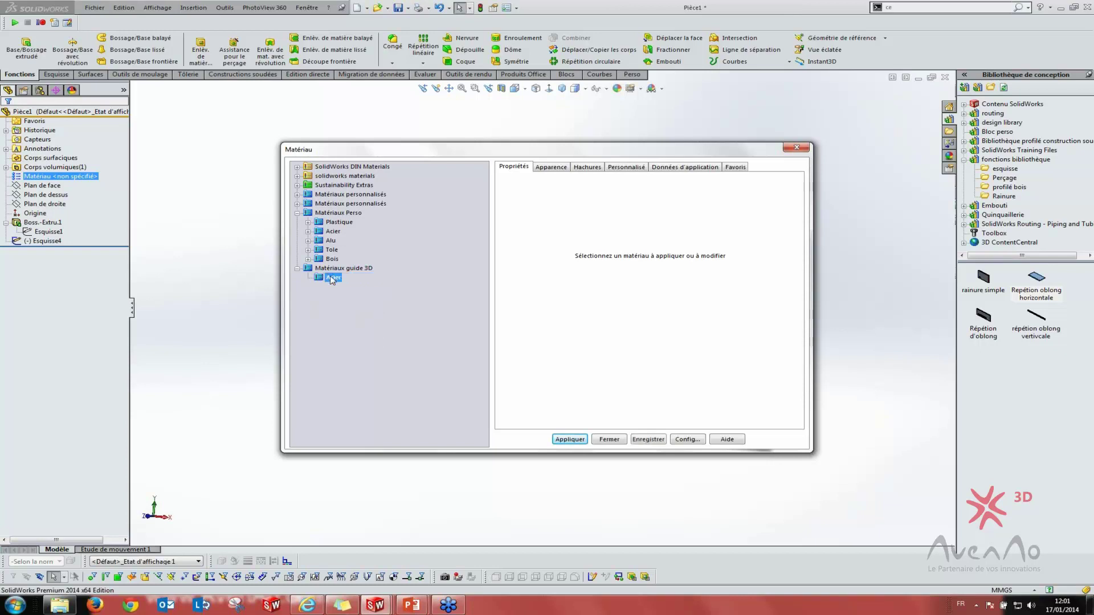
Paste the copied Acier allié into the Acier category and show its properties
right_click(319, 279)
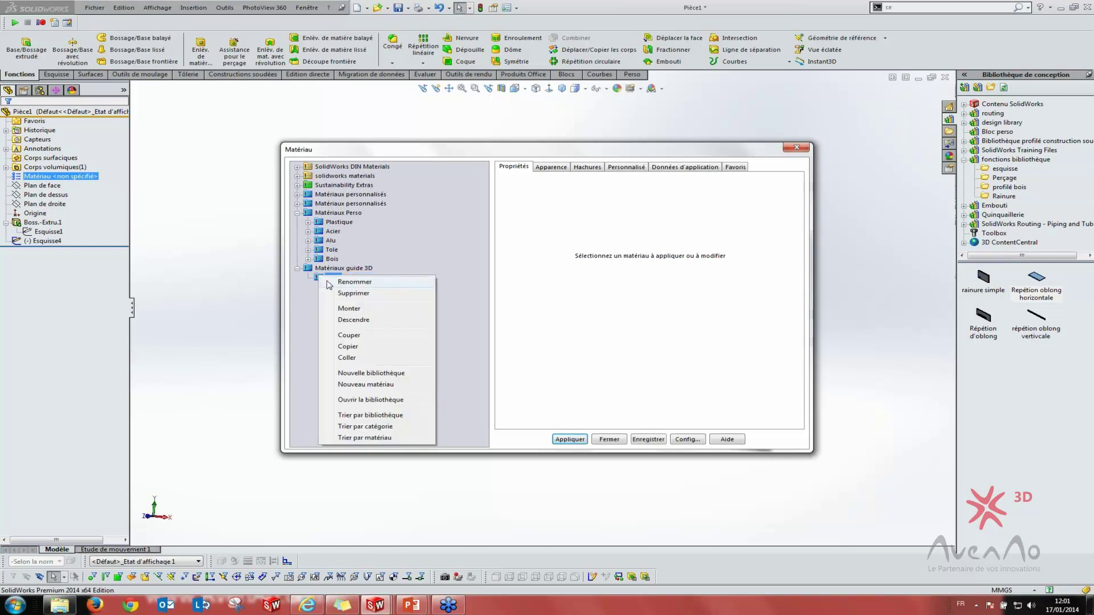
click(295, 315)
right_click(323, 280)
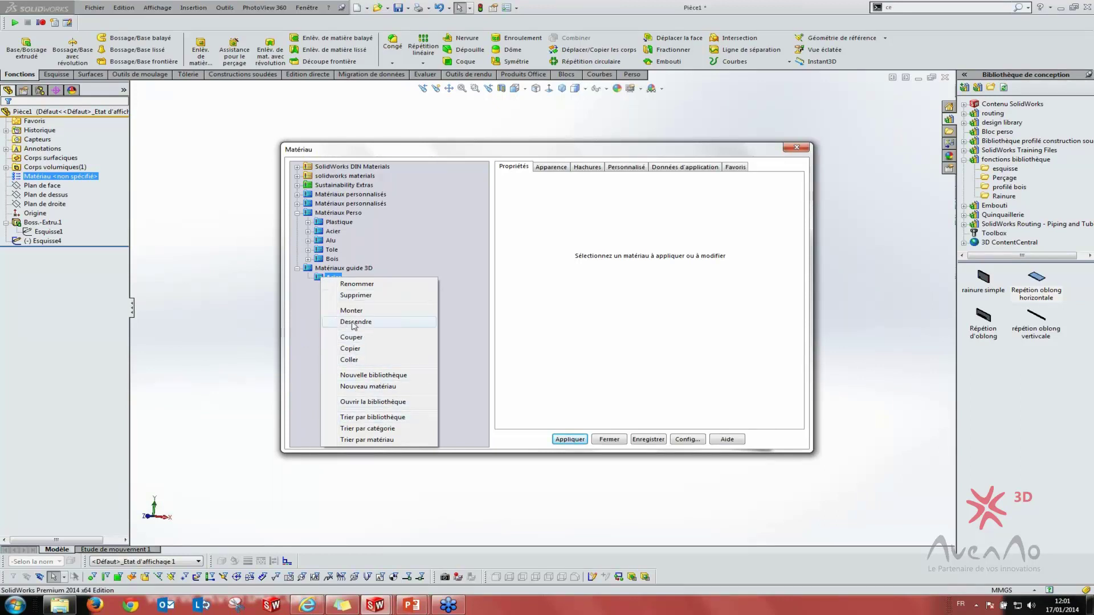
click(357, 359)
click(350, 287)
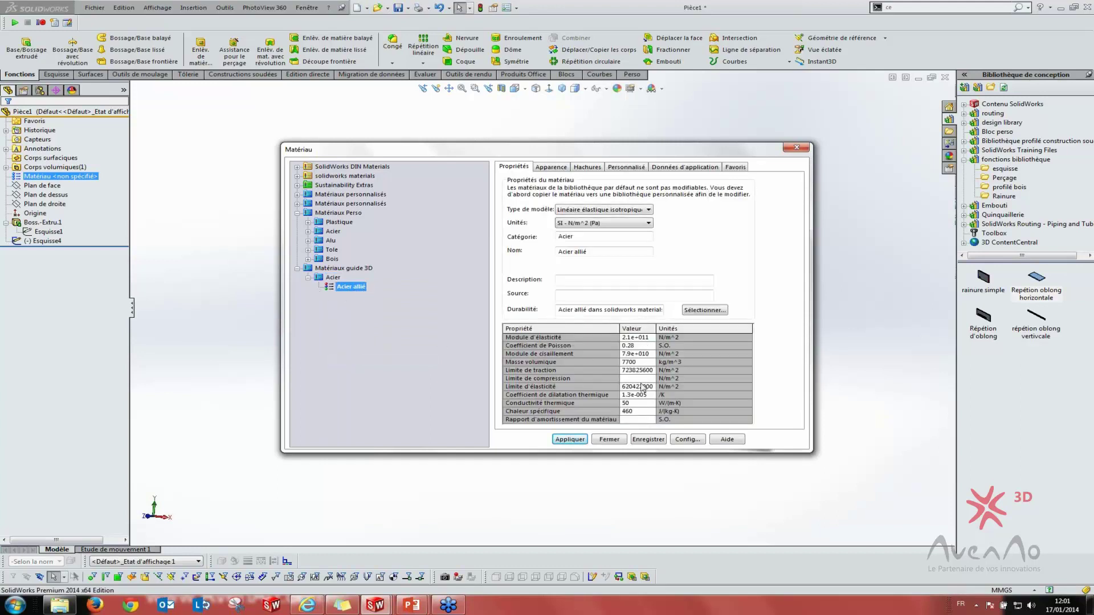
Set the copy's density to 7850, rename it Acier guide 3D and save the library
click(641, 364)
drag(642, 364, 628, 364)
text(7850)
click(570, 440)
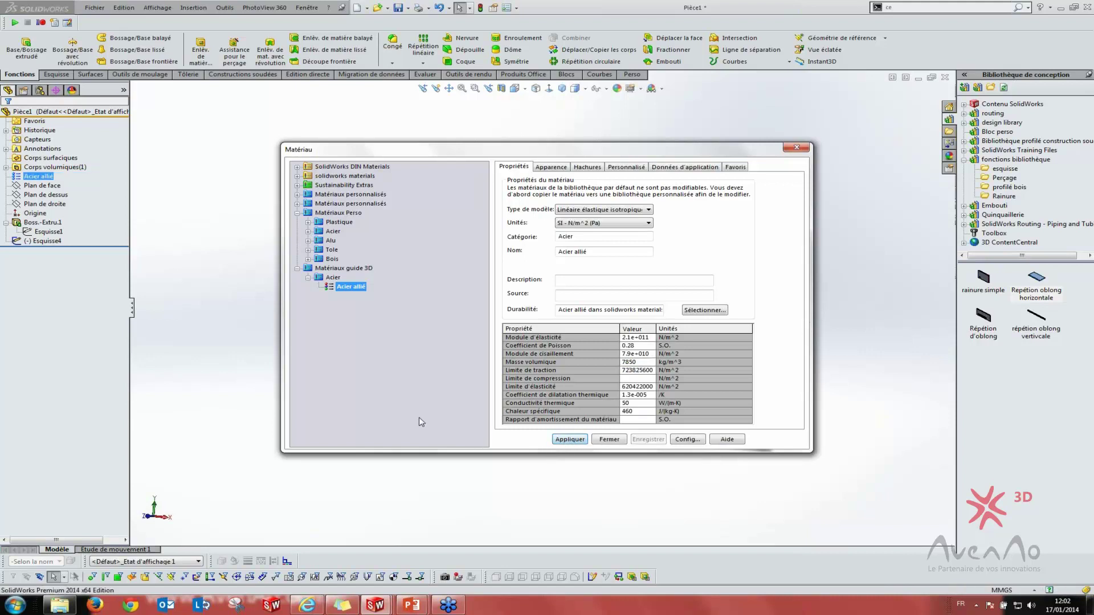
click(356, 286)
click(370, 286)
text(guide 3D)
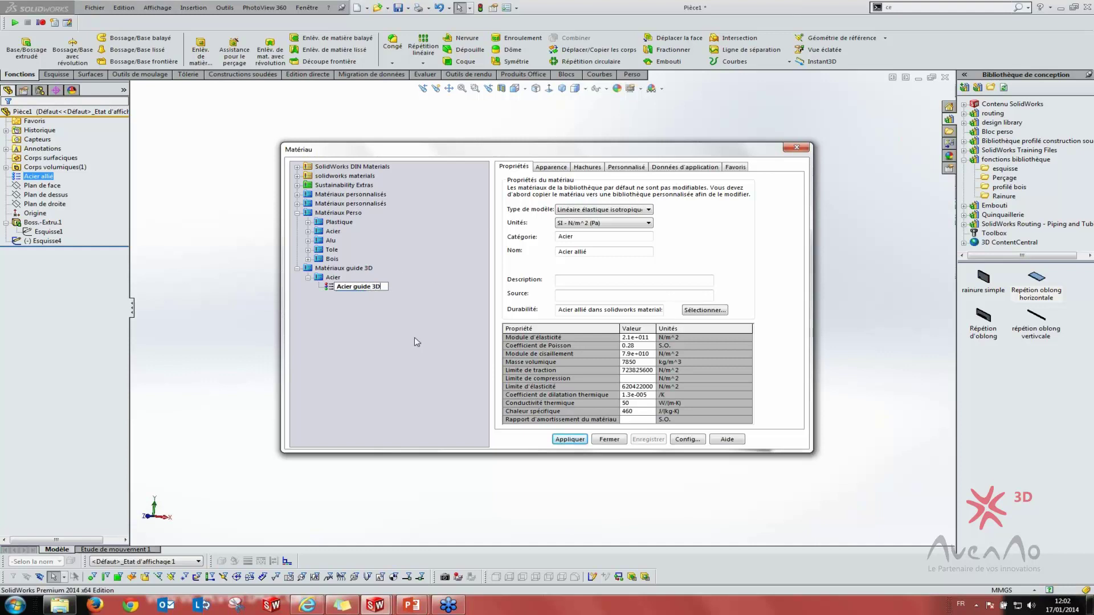
key(Return)
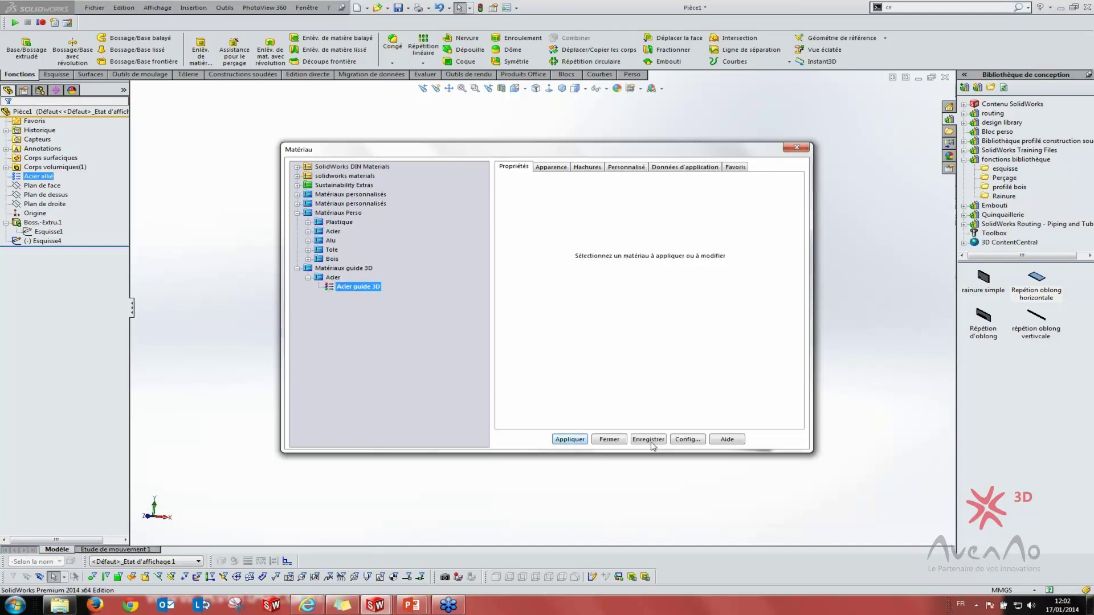
click(648, 439)
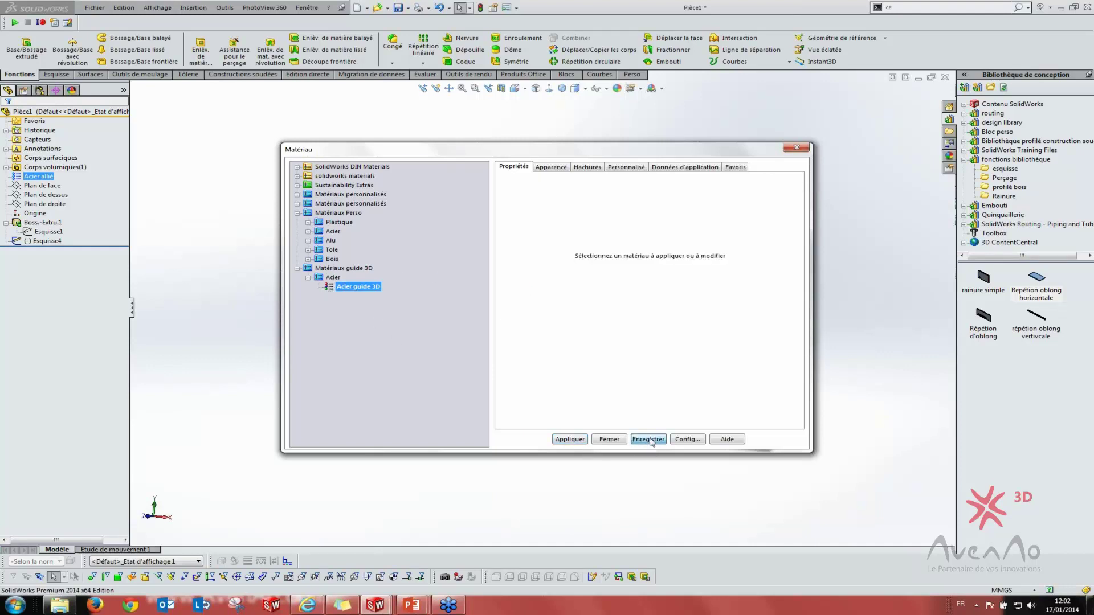
click(329, 287)
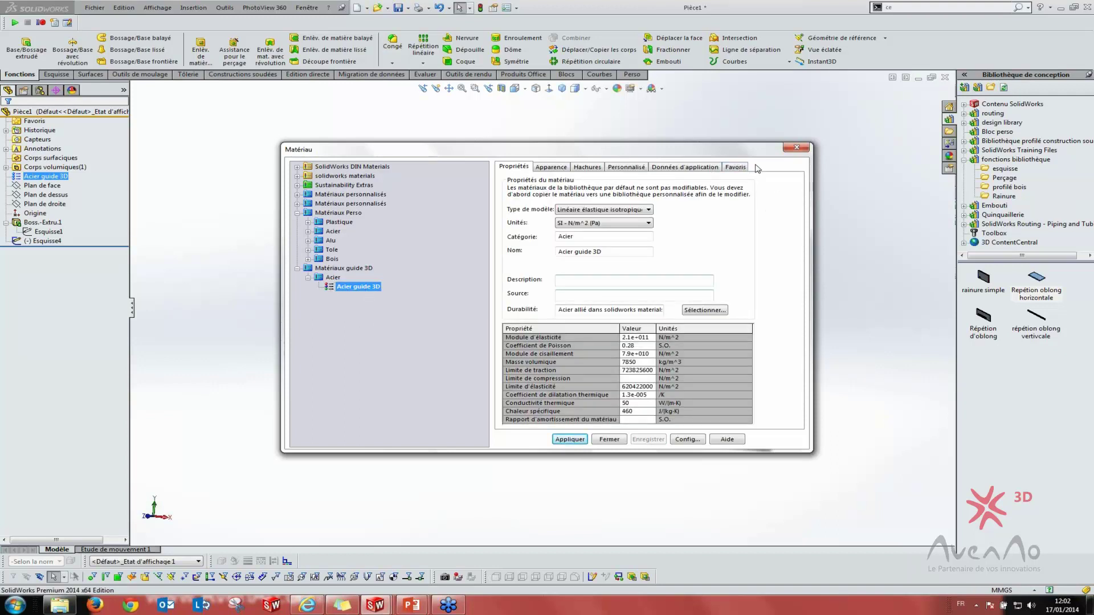
Add Acier guide 3D to the material favourites and close the Matériau dialog
click(736, 167)
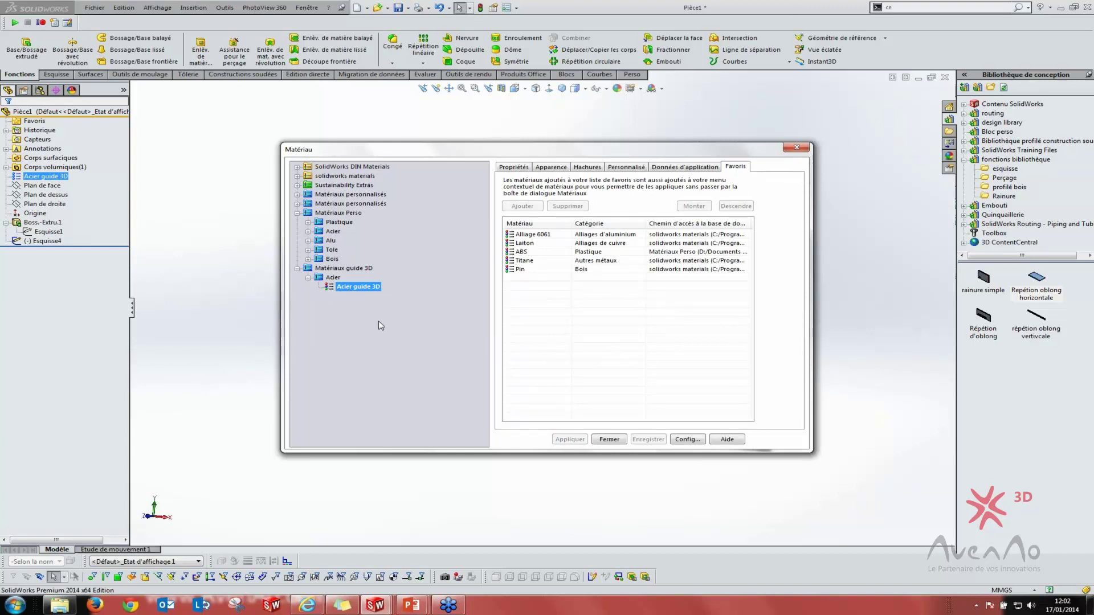
click(332, 289)
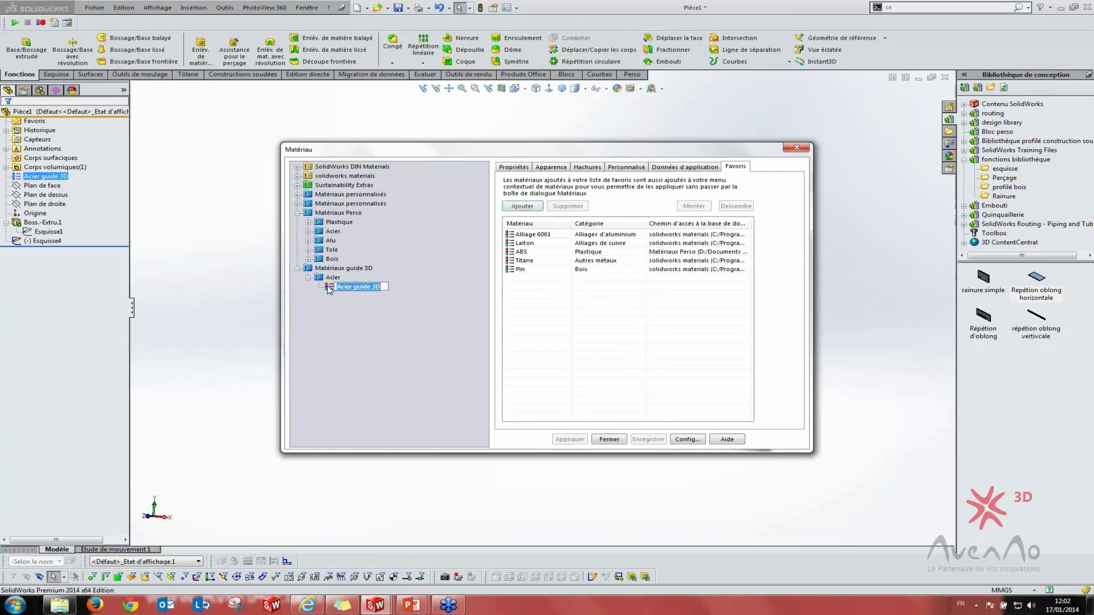
click(520, 209)
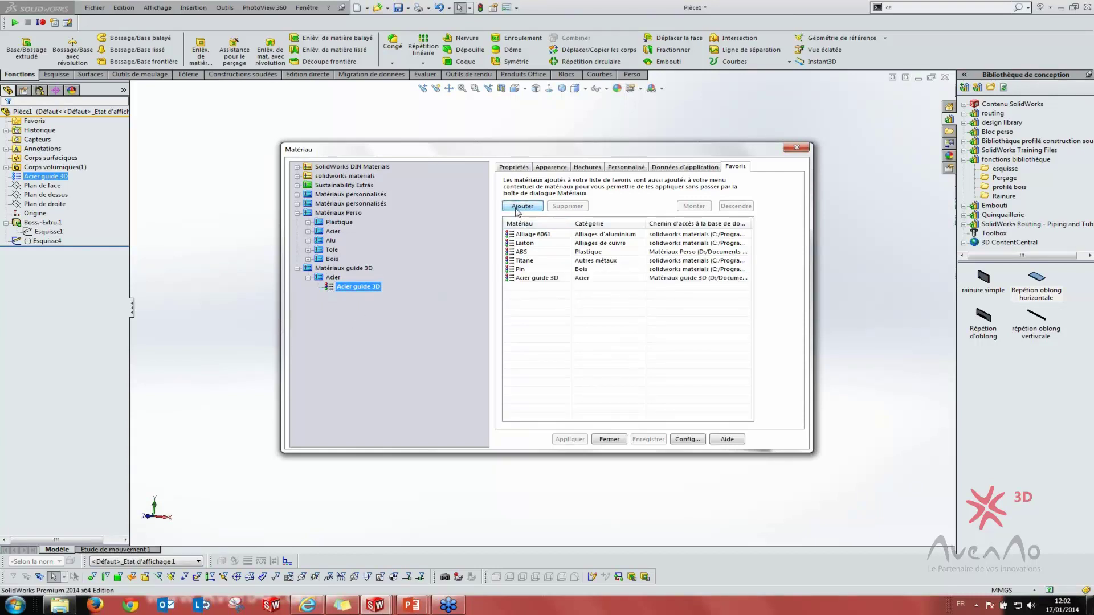
click(608, 439)
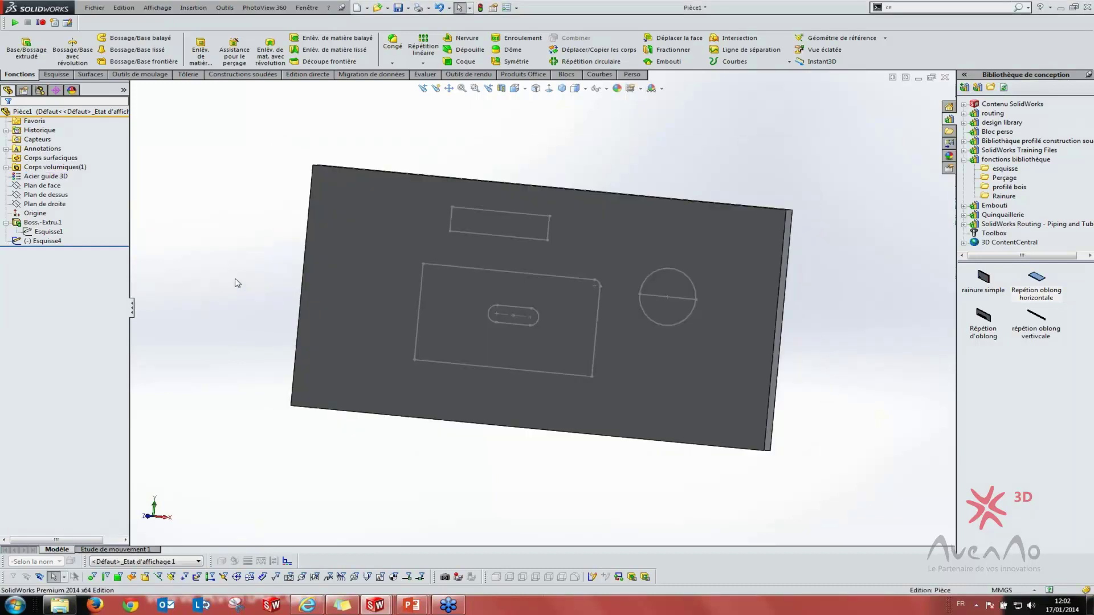
Apply the Laiton brass material to the plate from the material context menu
click(18, 176)
right_click(29, 178)
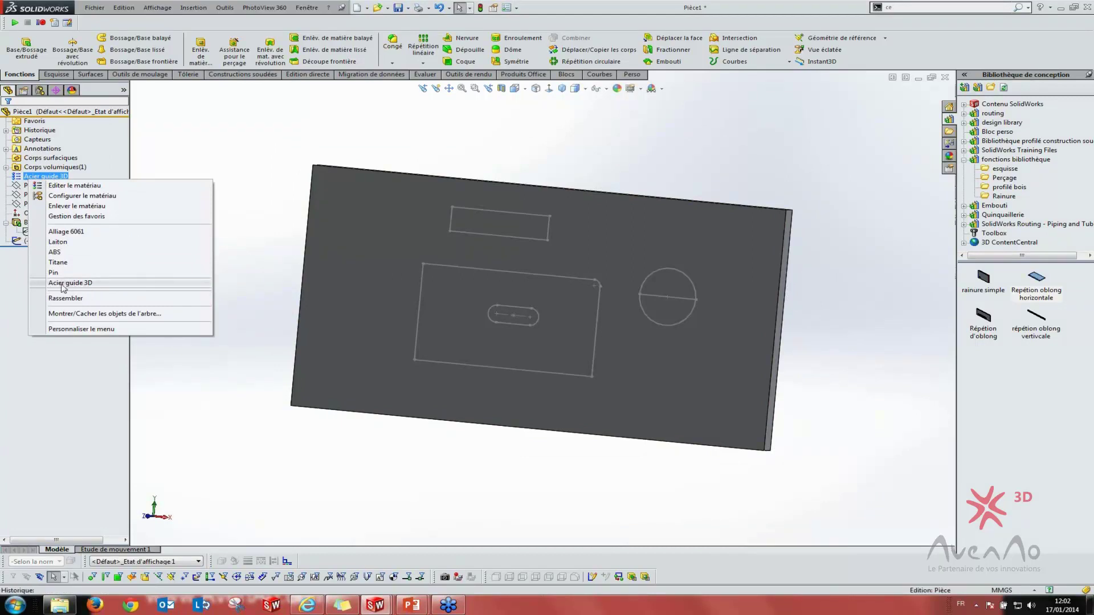
right_click(17, 176)
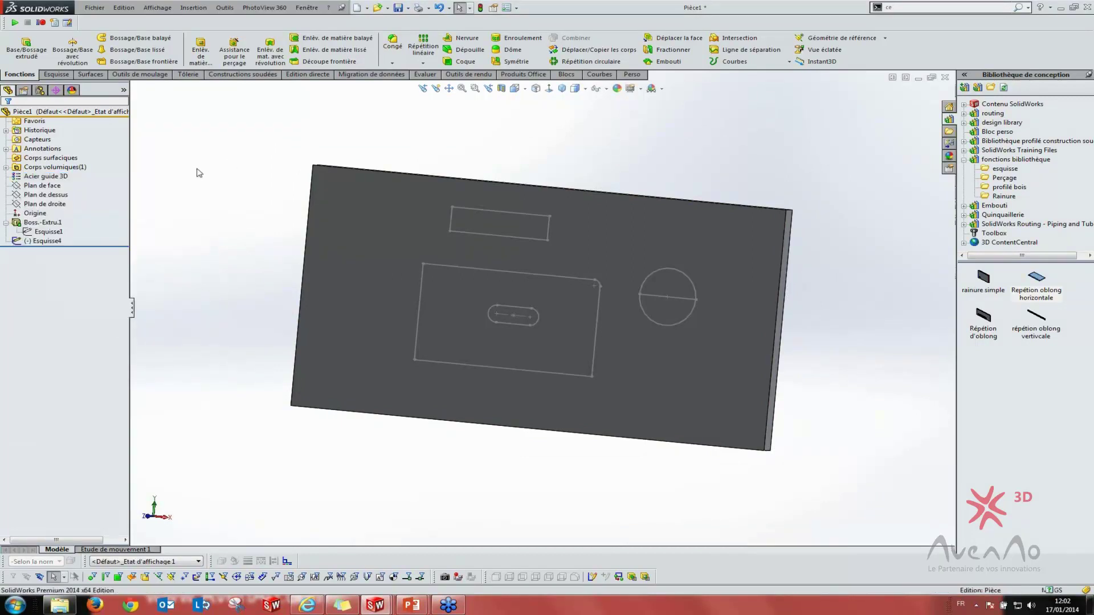
right_click(17, 179)
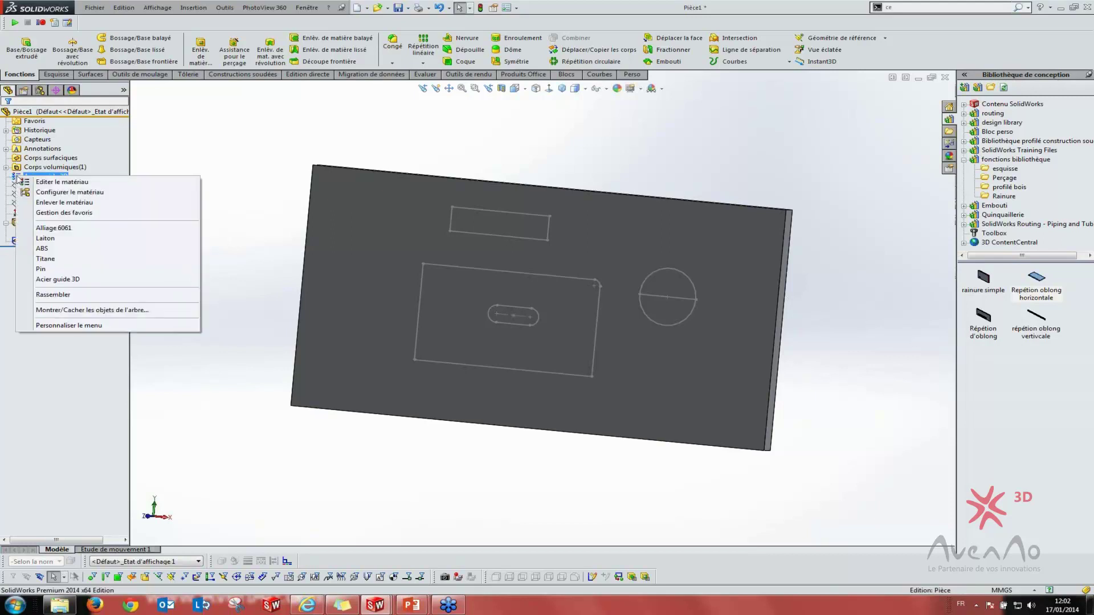
click(261, 178)
right_click(21, 177)
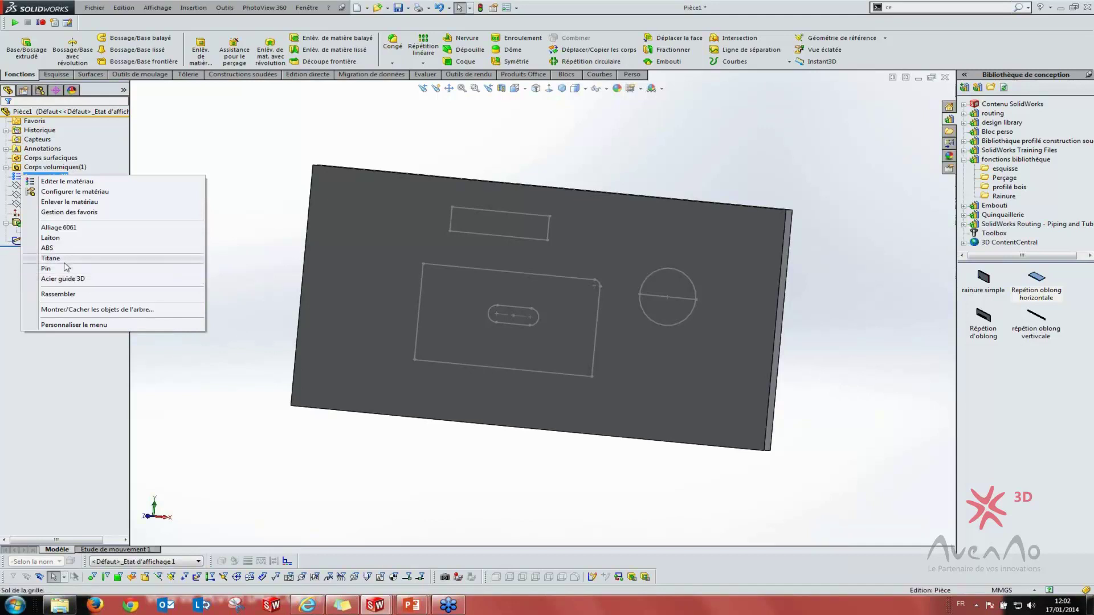
click(50, 237)
Switch the plate's material back to Acier guide 3D
middle_drag(326, 301, 292, 332)
key(Escape)
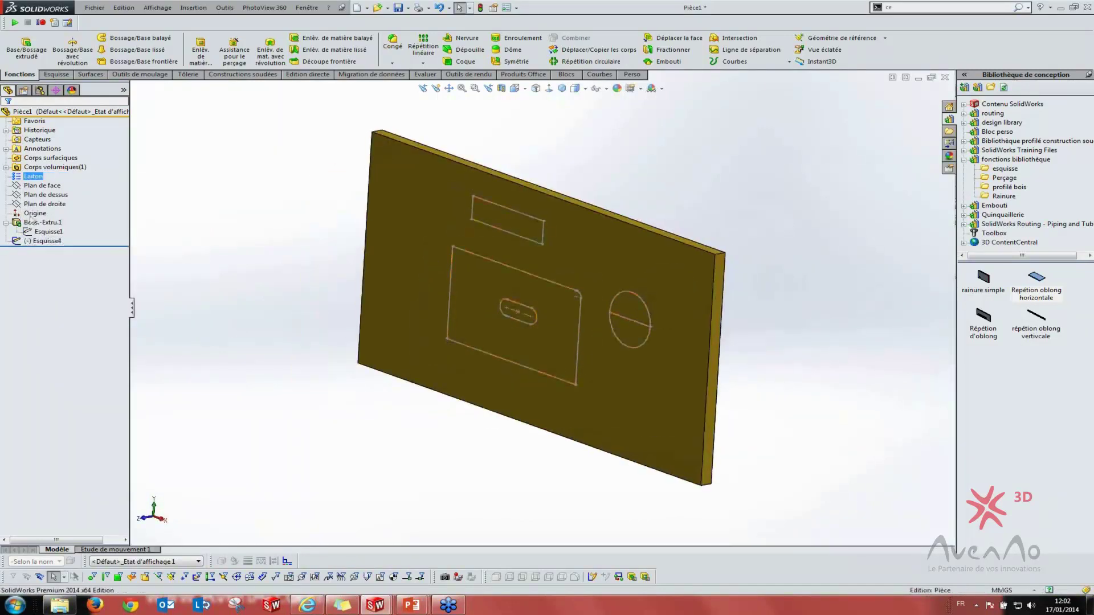
right_click(17, 177)
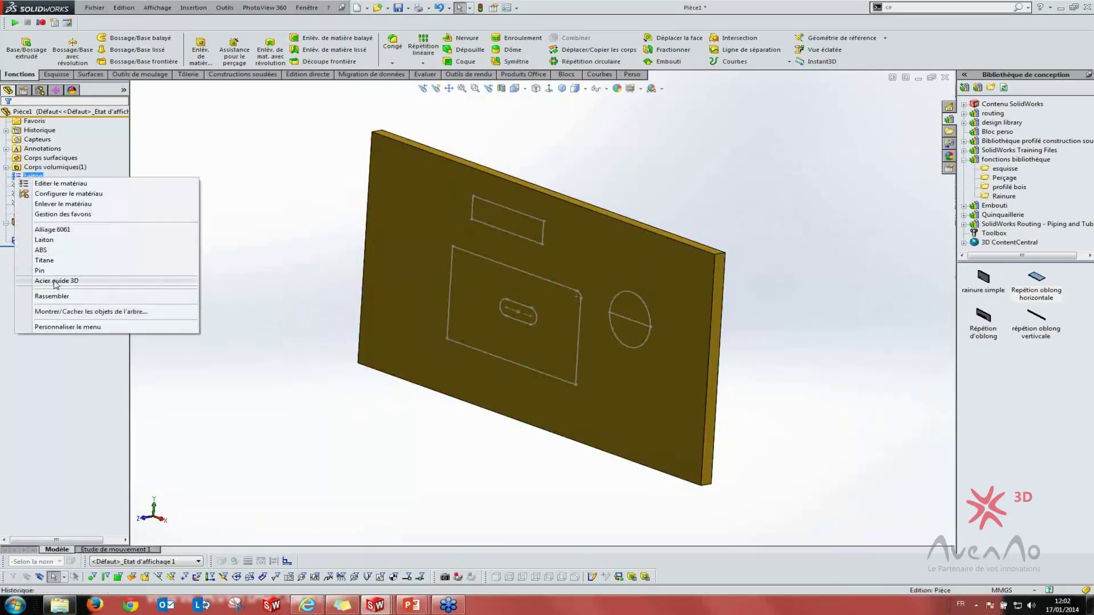
click(50, 282)
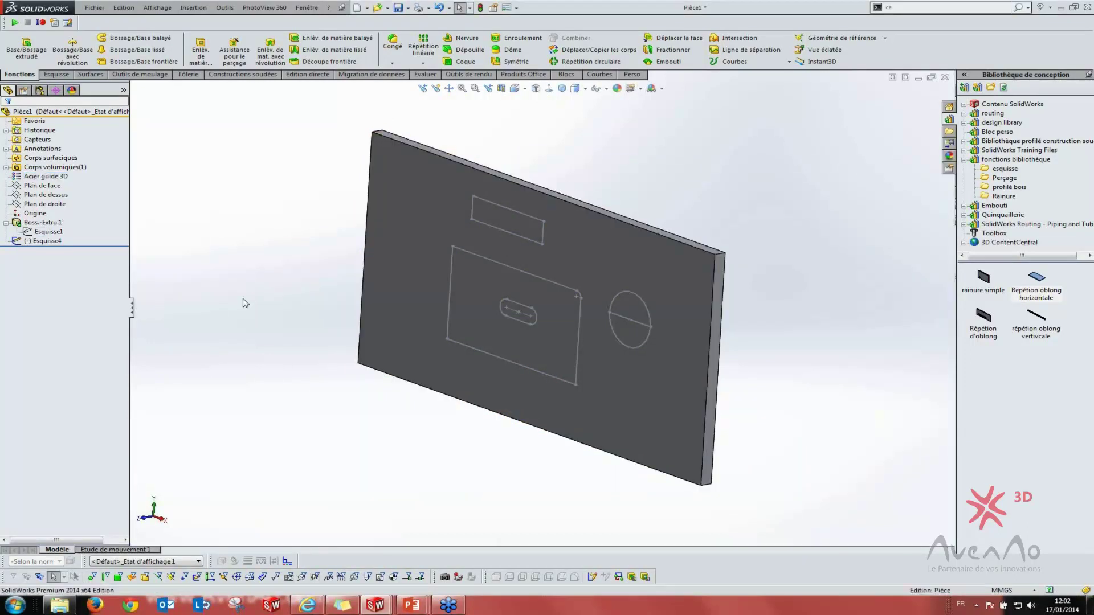
Review the favourite materials in the material editor, then open the system options
middle_drag(254, 264, 203, 263)
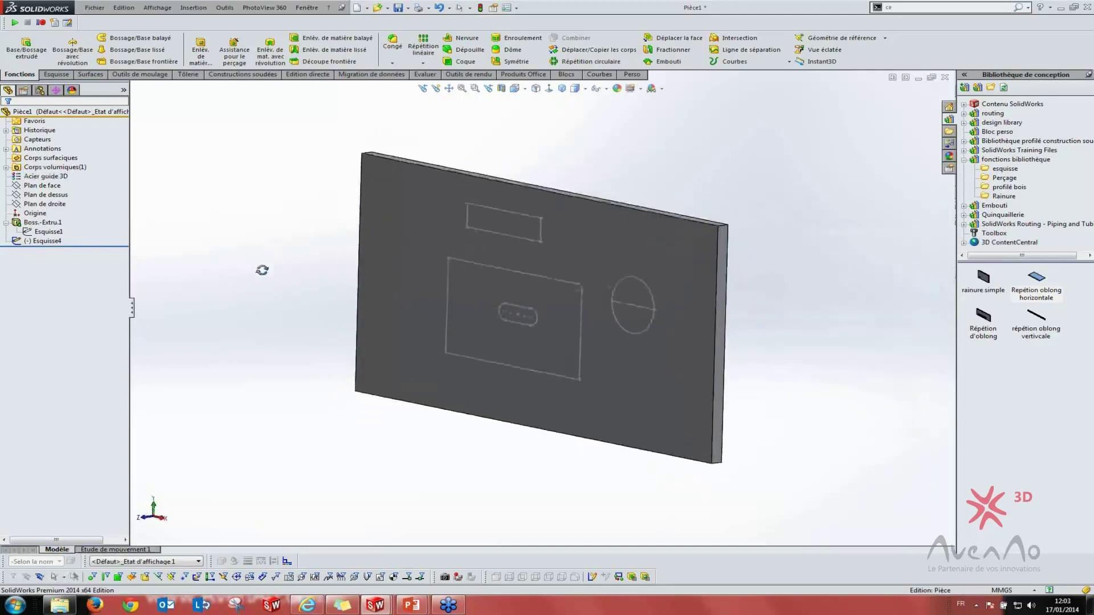
right_click(22, 177)
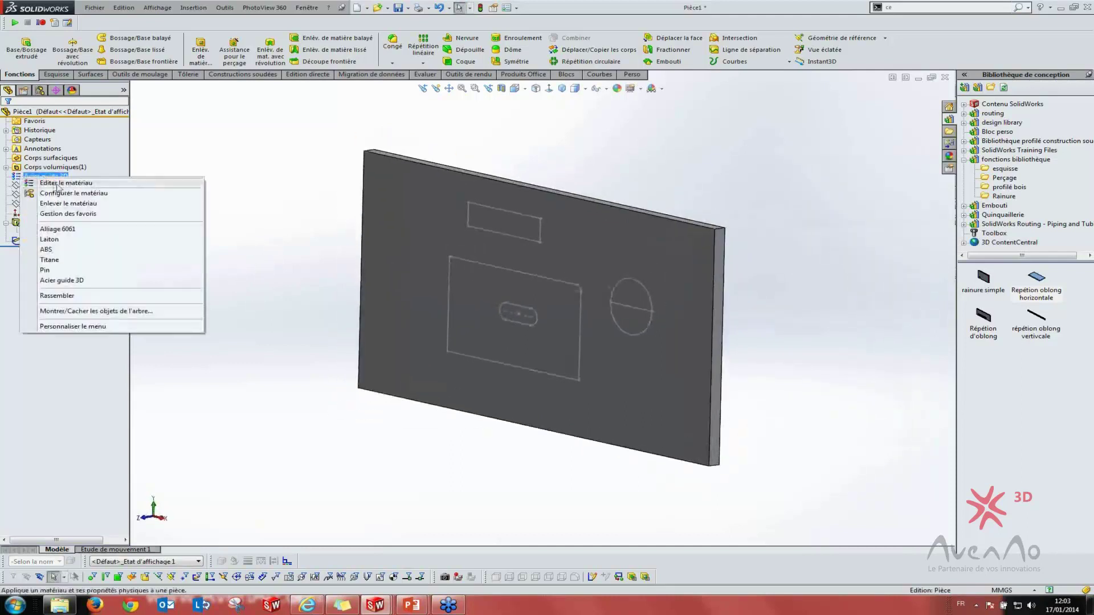
click(56, 183)
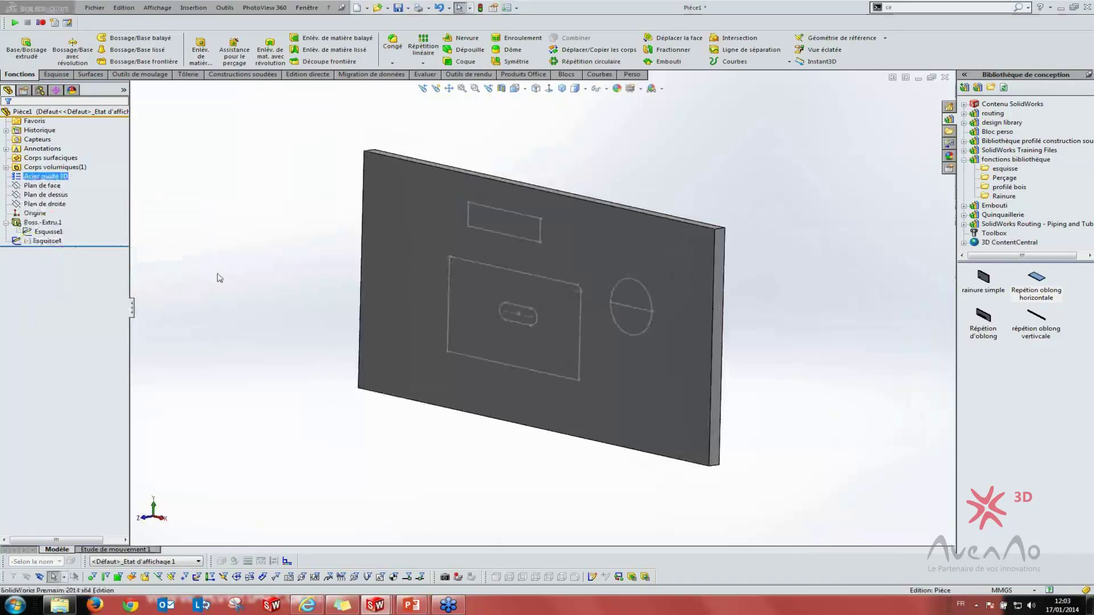
click(740, 168)
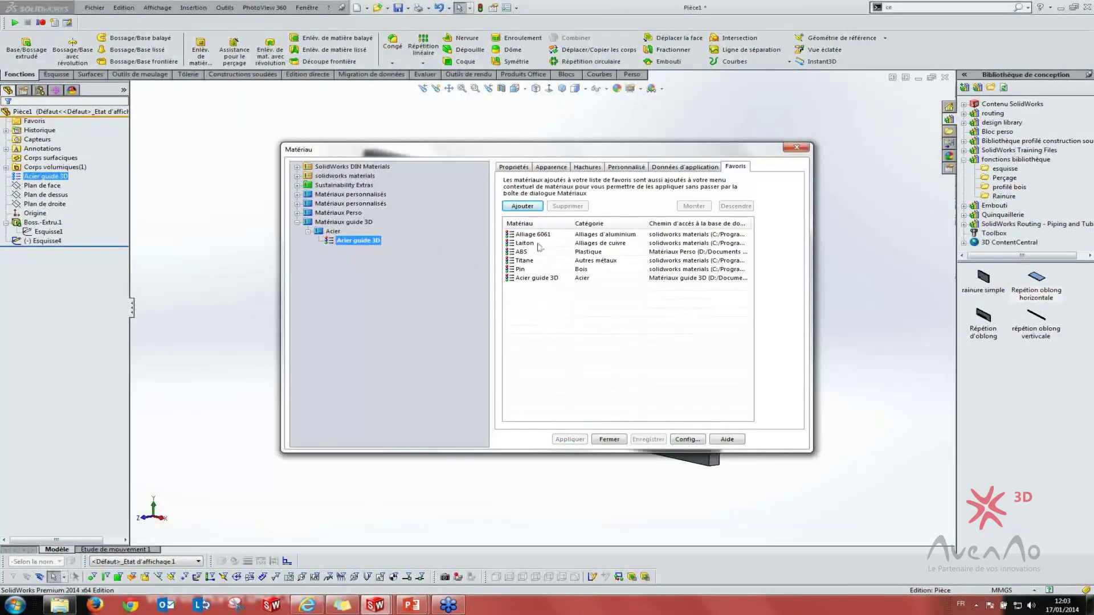
click(610, 440)
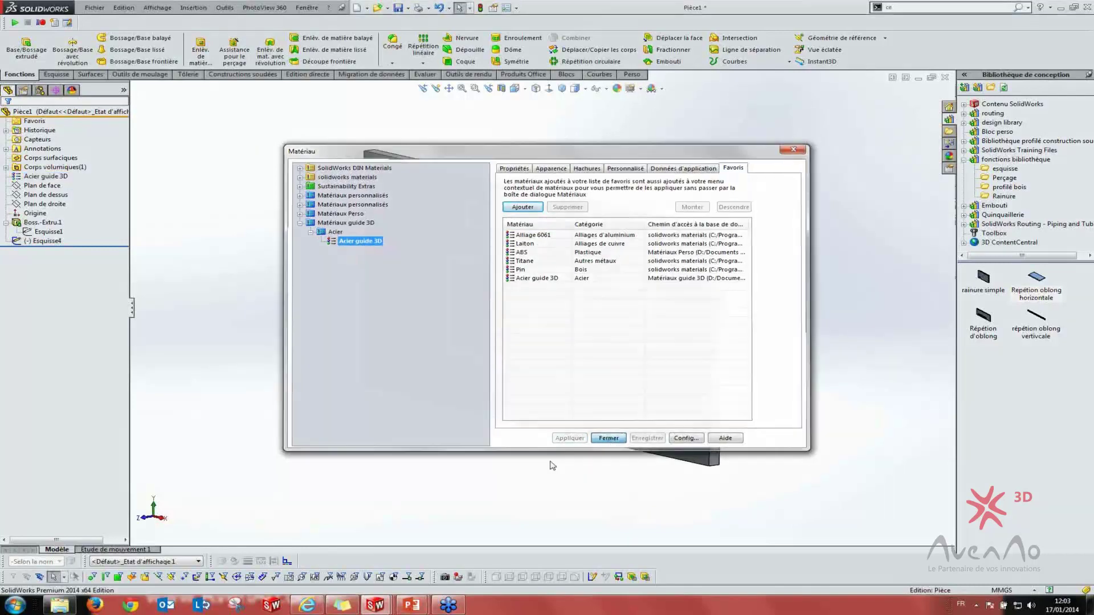
click(506, 8)
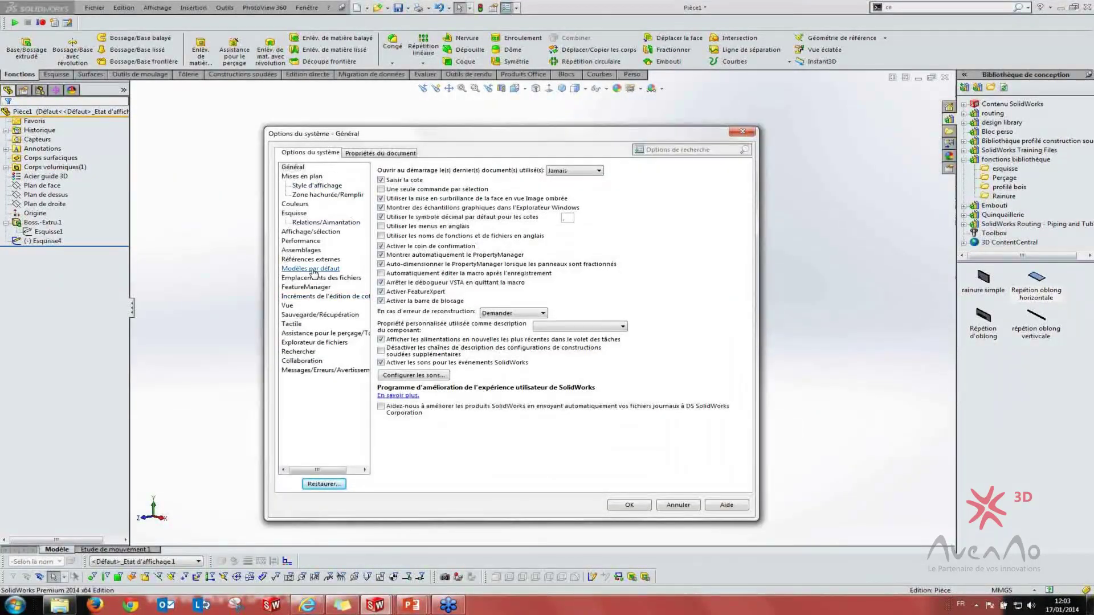
Show the Emplacements des fichiers folders for Bases de données de matériaux, then close Options with OK
click(322, 277)
click(480, 180)
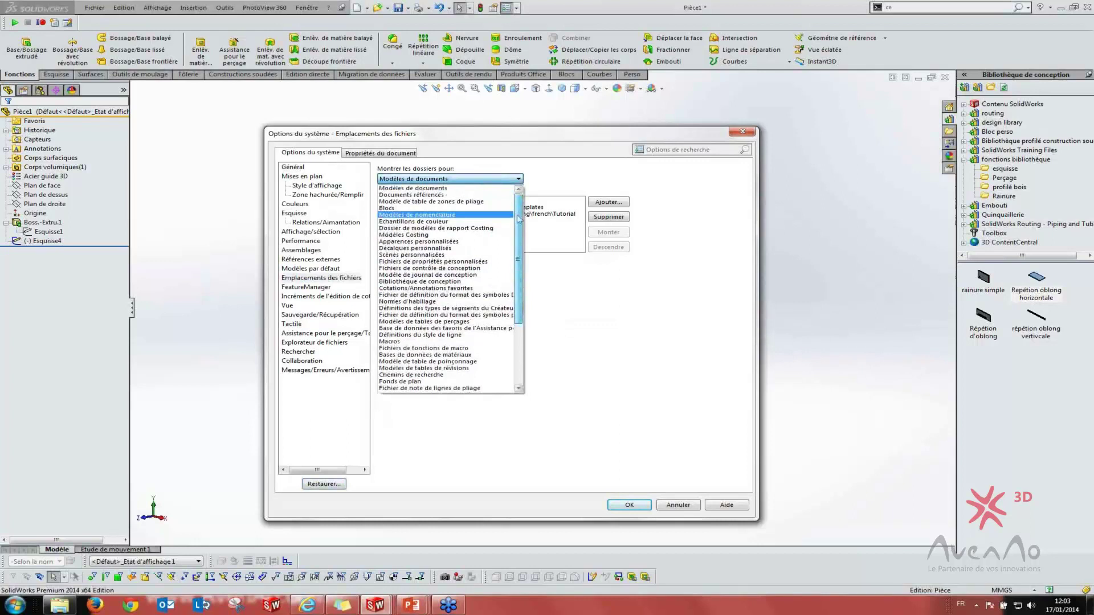
scroll(519, 296, down, 1)
drag(519, 296, 521, 341)
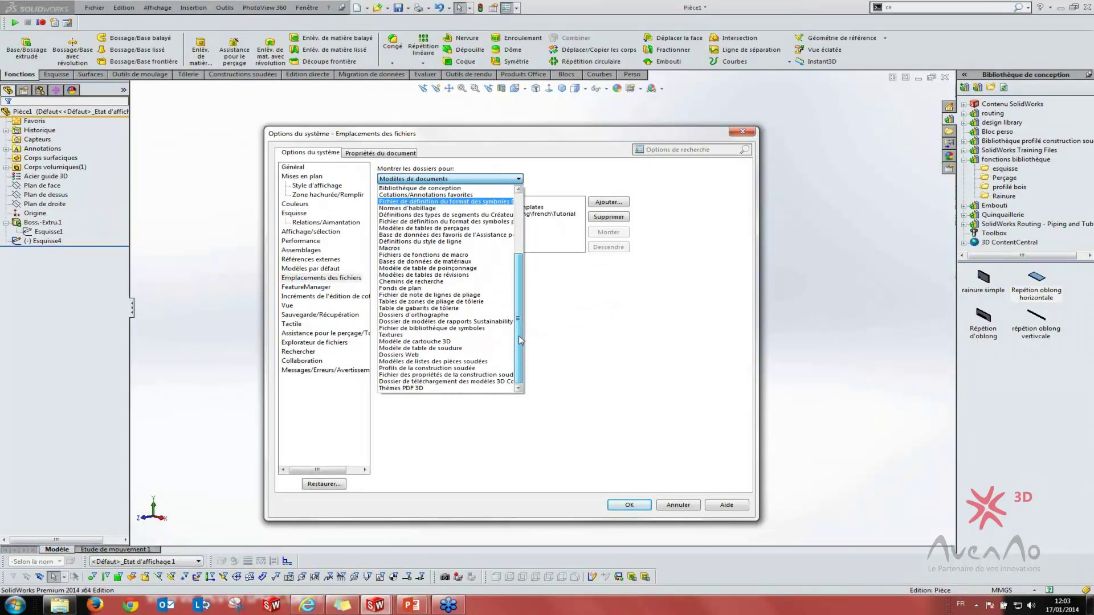
drag(520, 340, 522, 271)
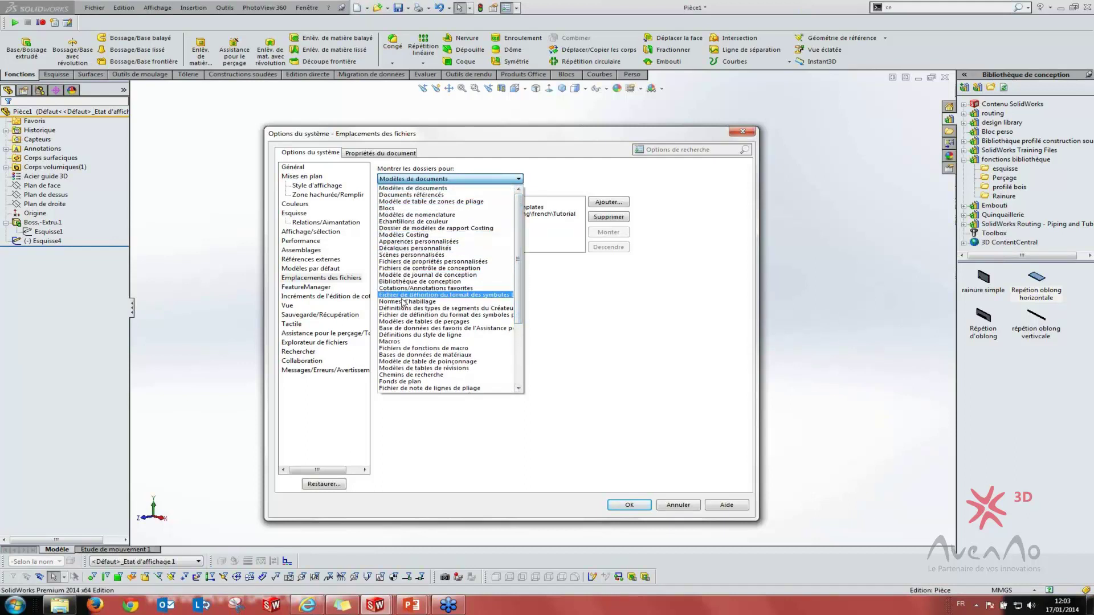
scroll(403, 291, down, 1)
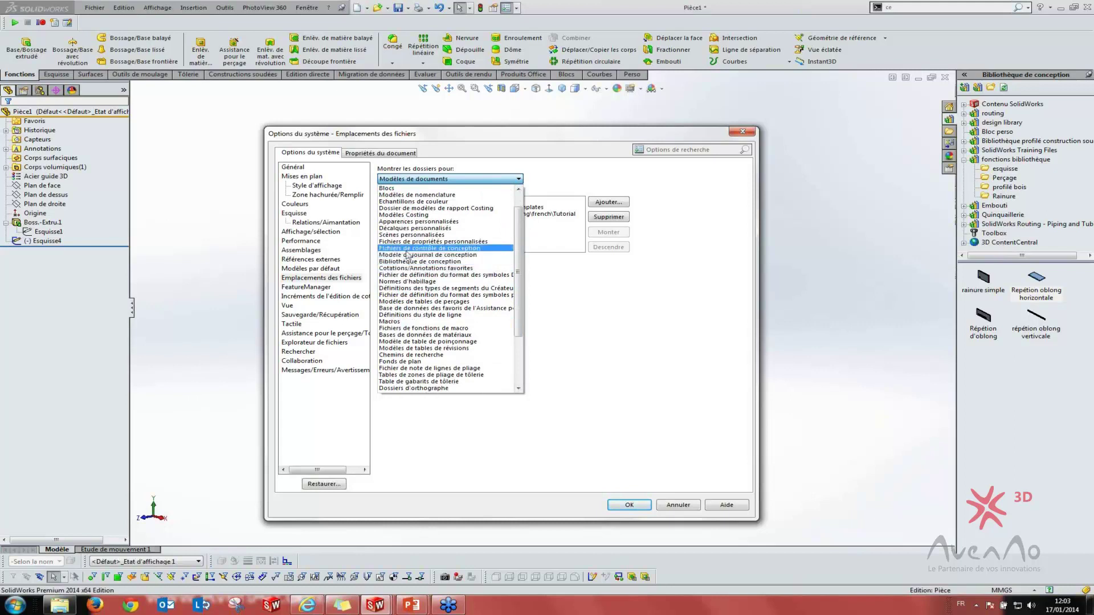
scroll(416, 298, down, 1)
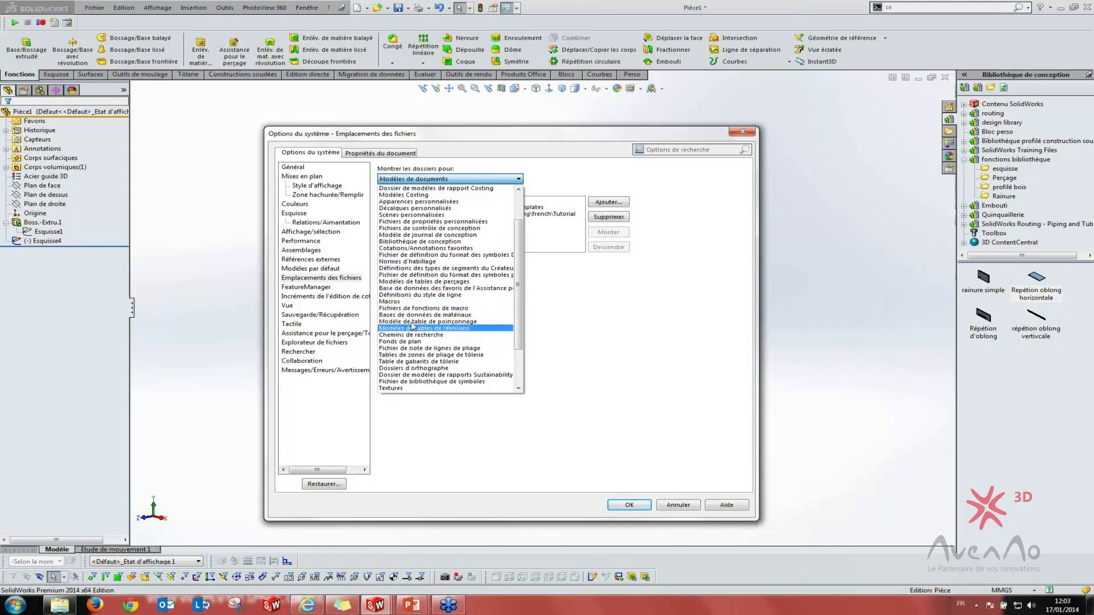
scroll(410, 319, down, 1)
scroll(410, 320, down, 1)
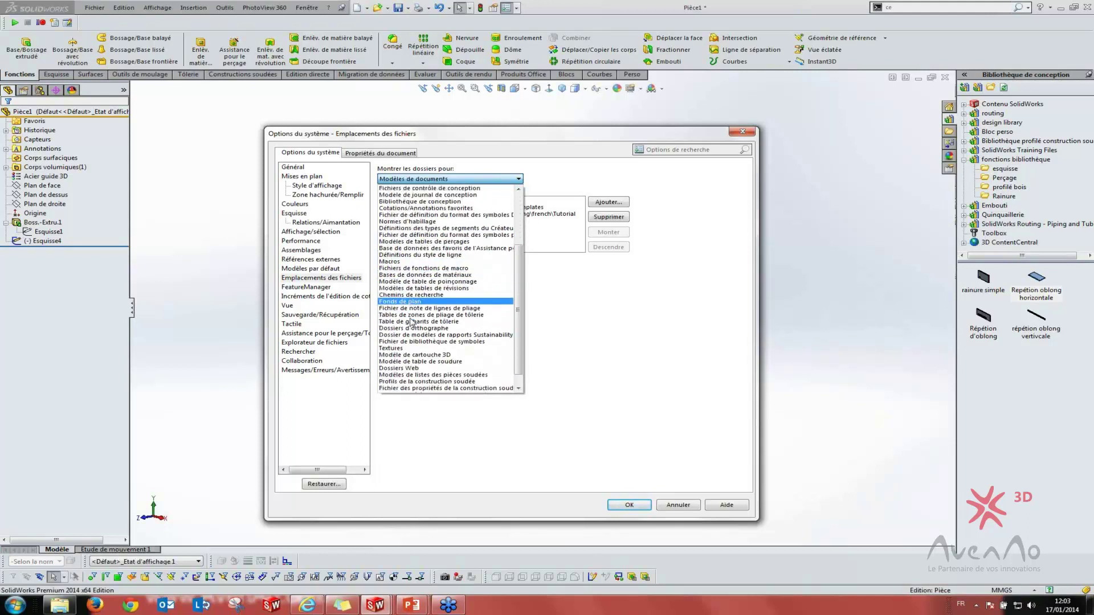
scroll(411, 322, down, 1)
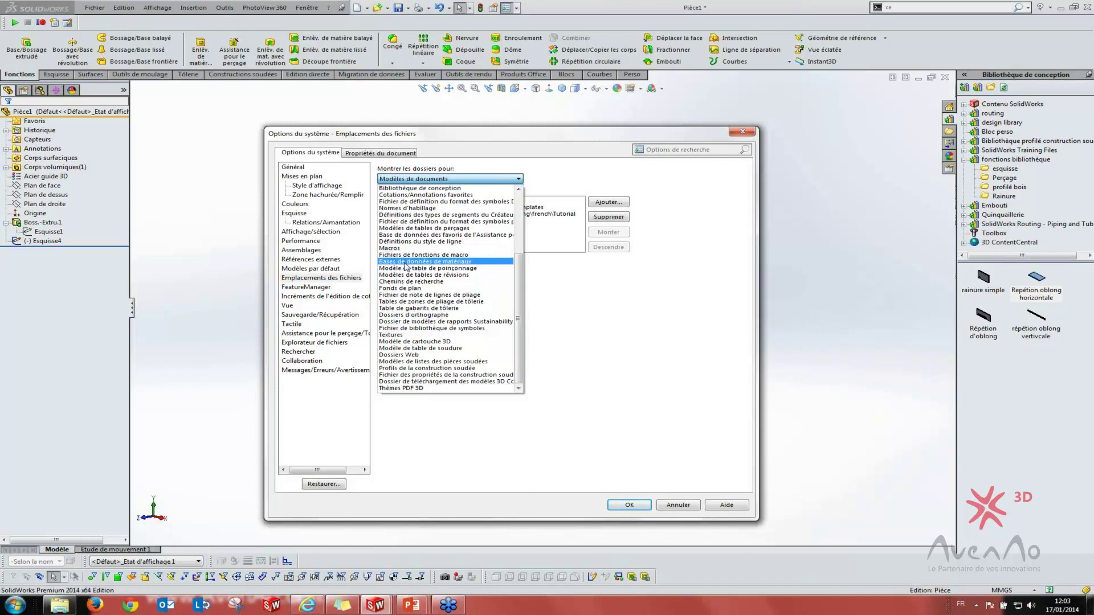
click(406, 262)
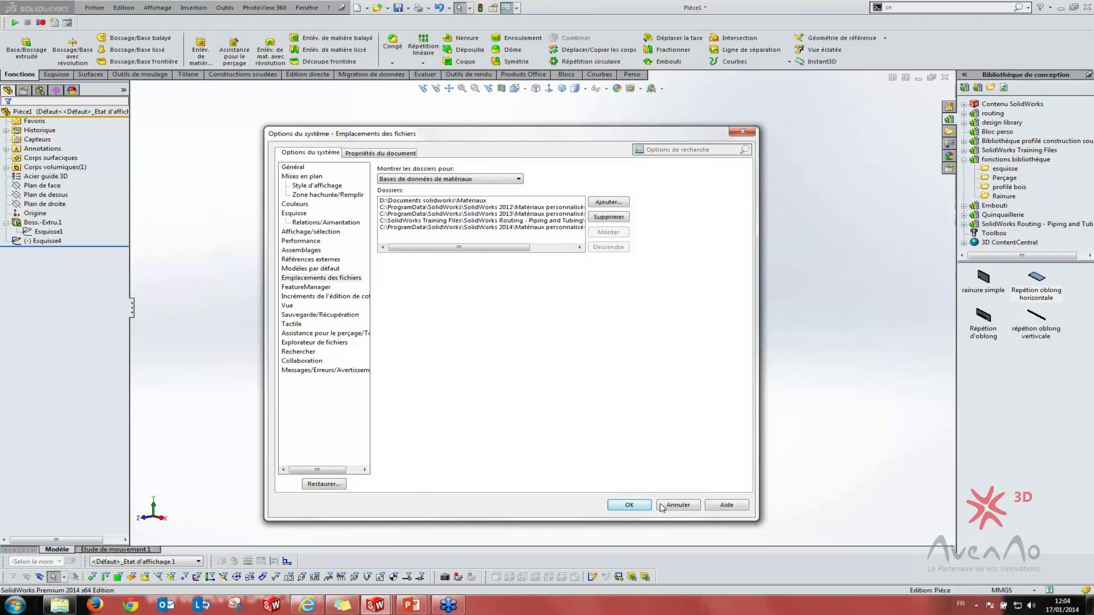
click(629, 505)
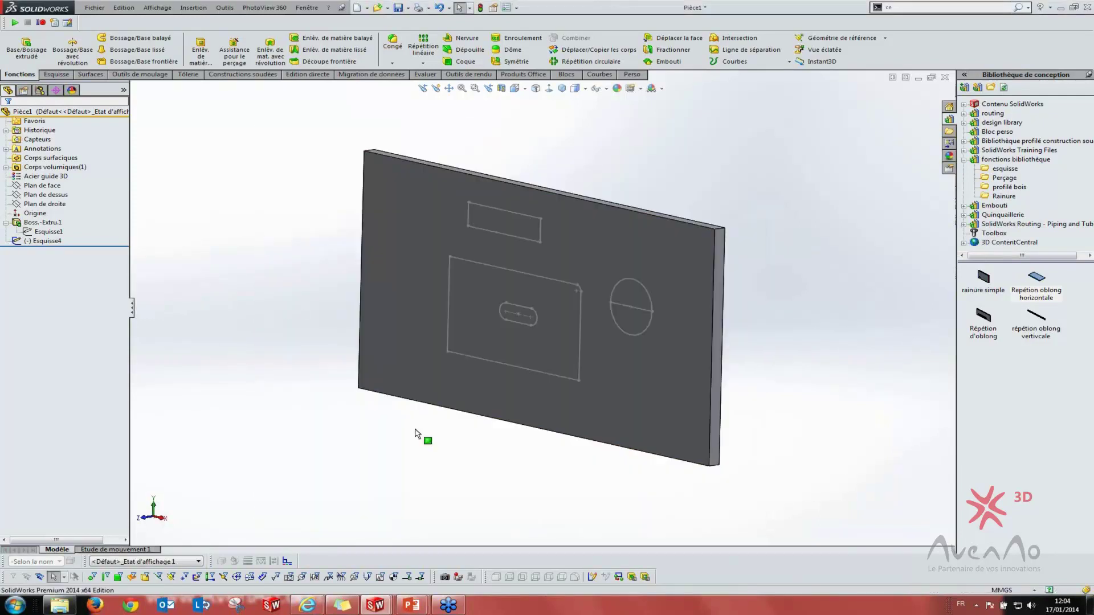
click(506, 7)
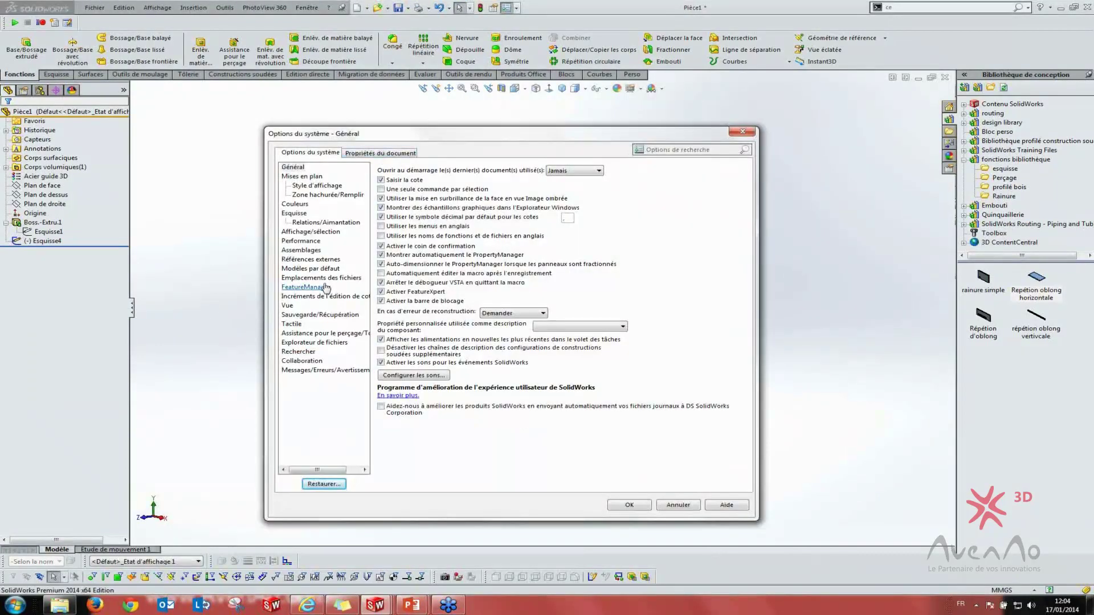
click(323, 278)
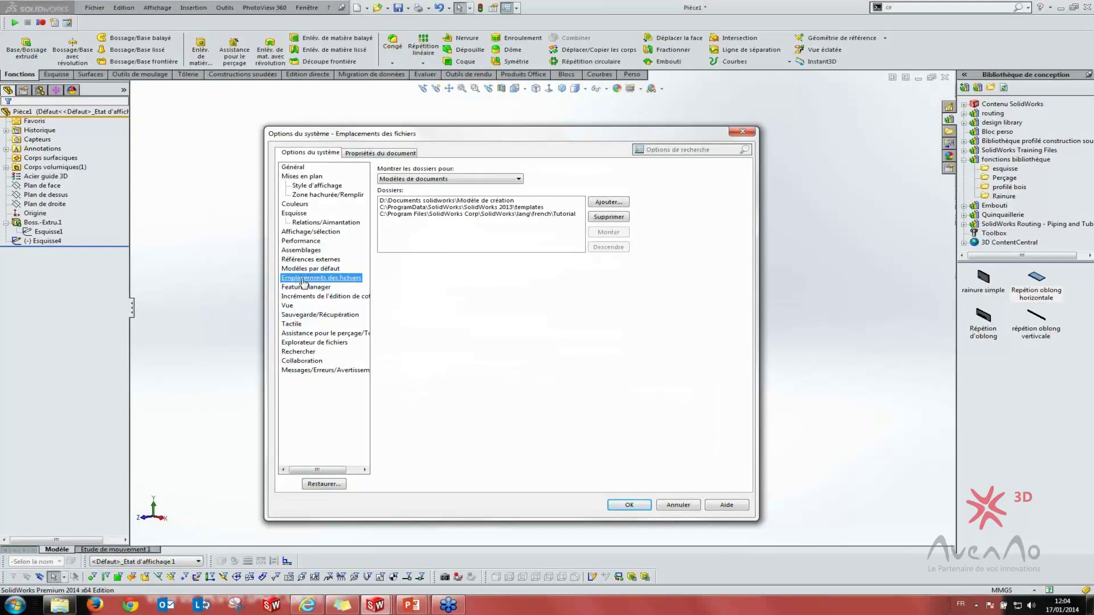
click(303, 269)
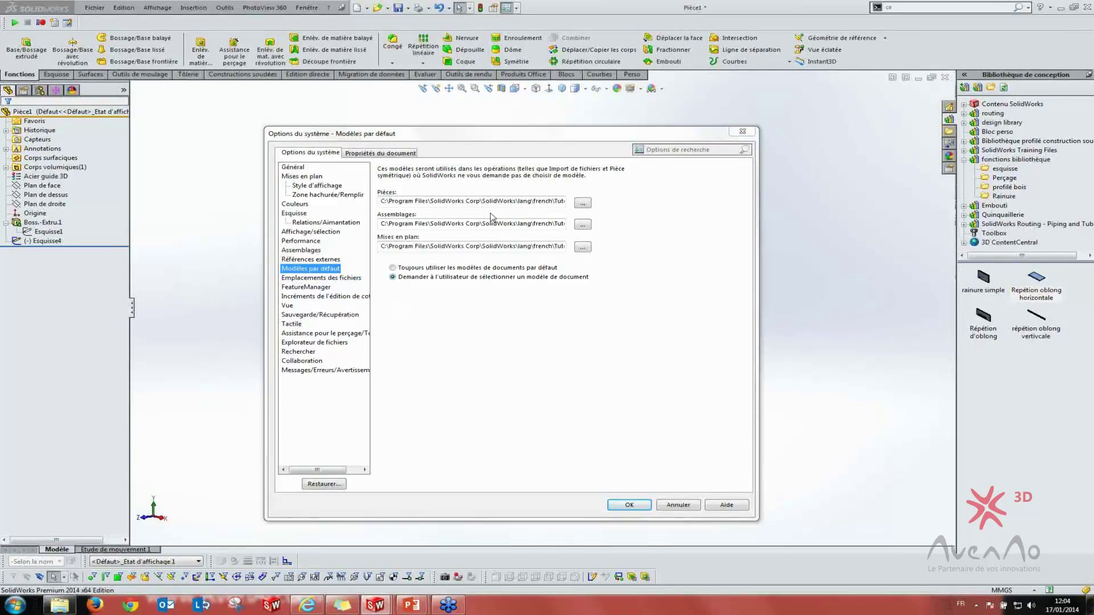
key(Return)
click(356, 7)
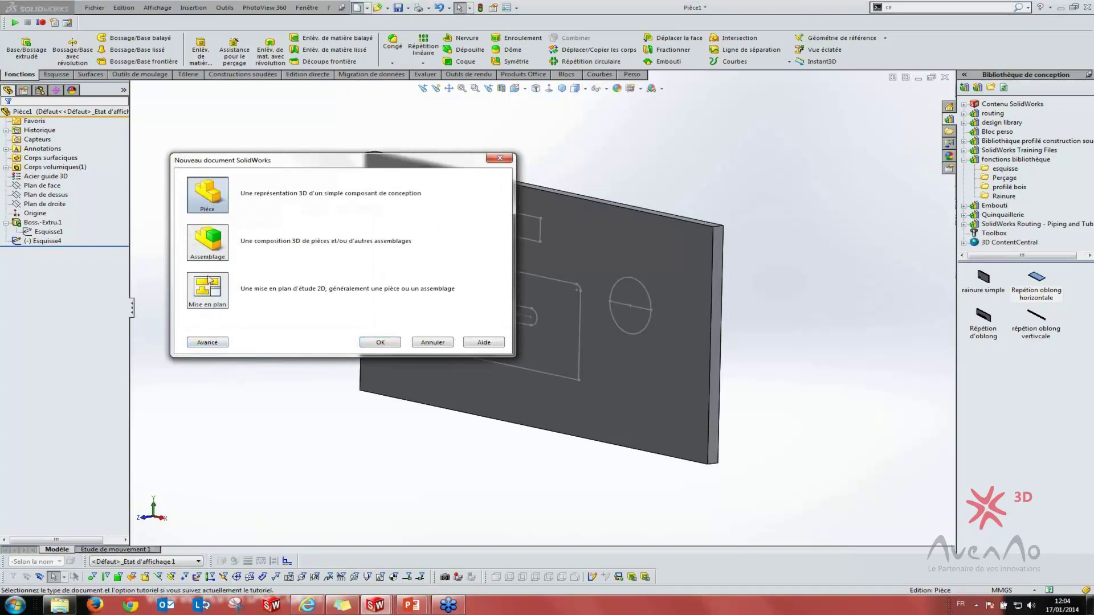
key(Escape)
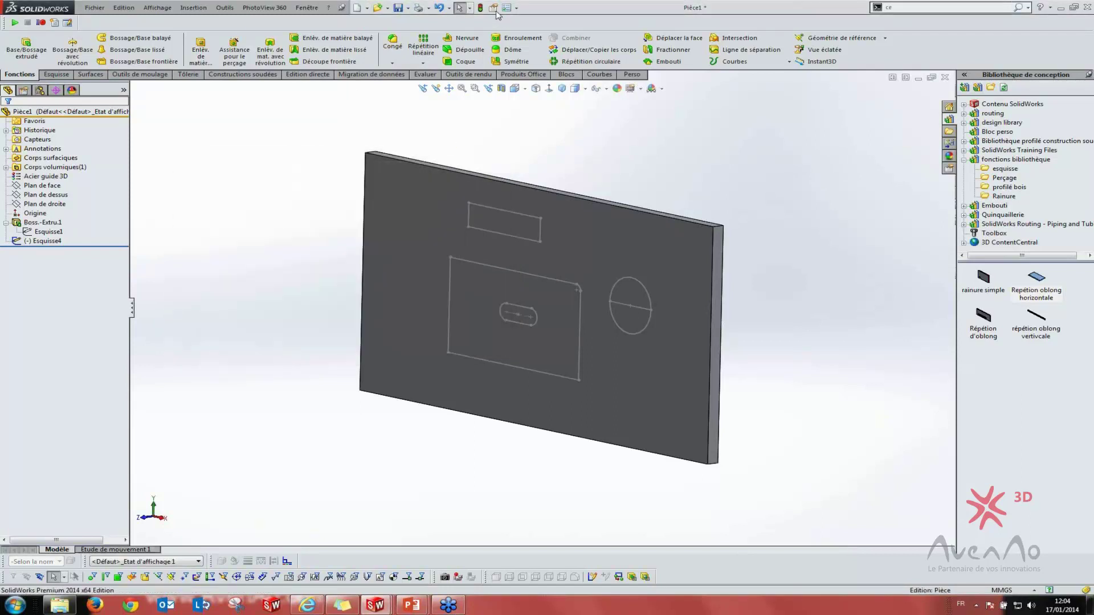
Set Modèles par défaut to Toujours utiliser les modèles de documents par défaut
click(495, 9)
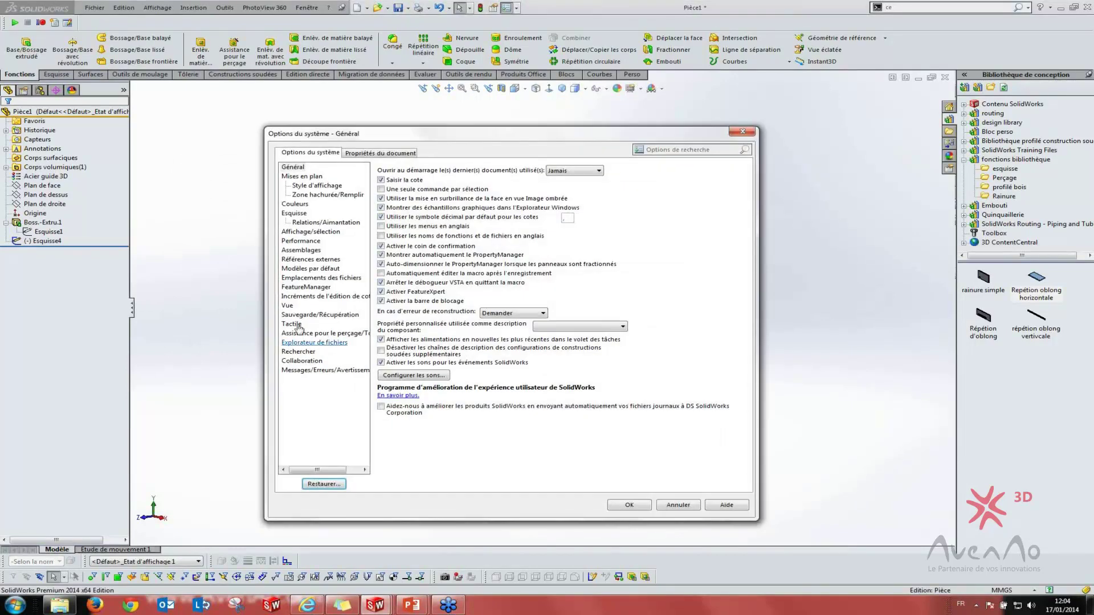
click(305, 270)
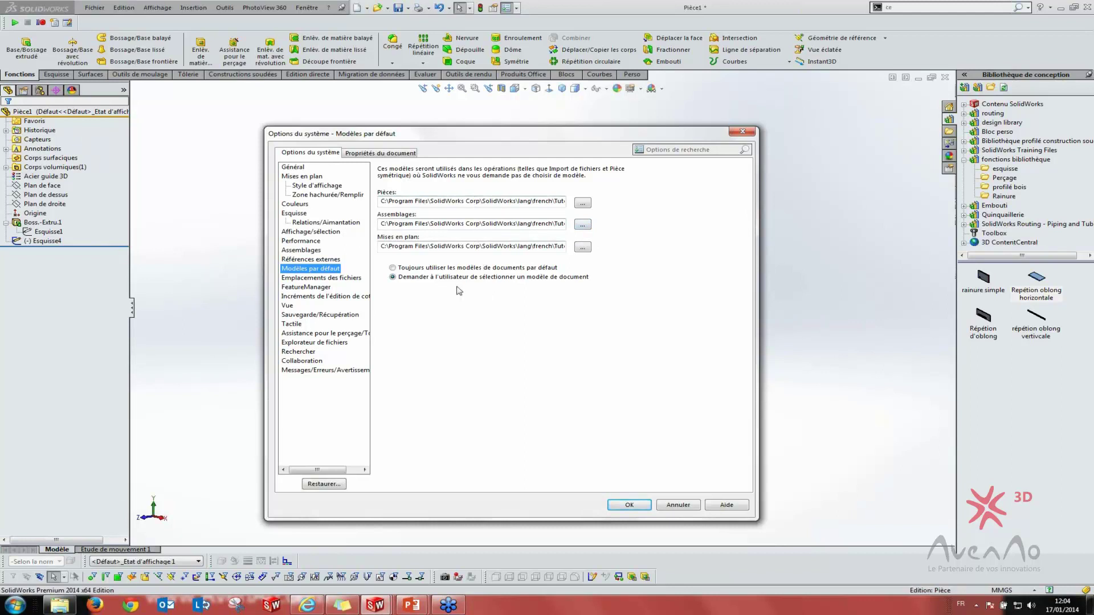
click(393, 268)
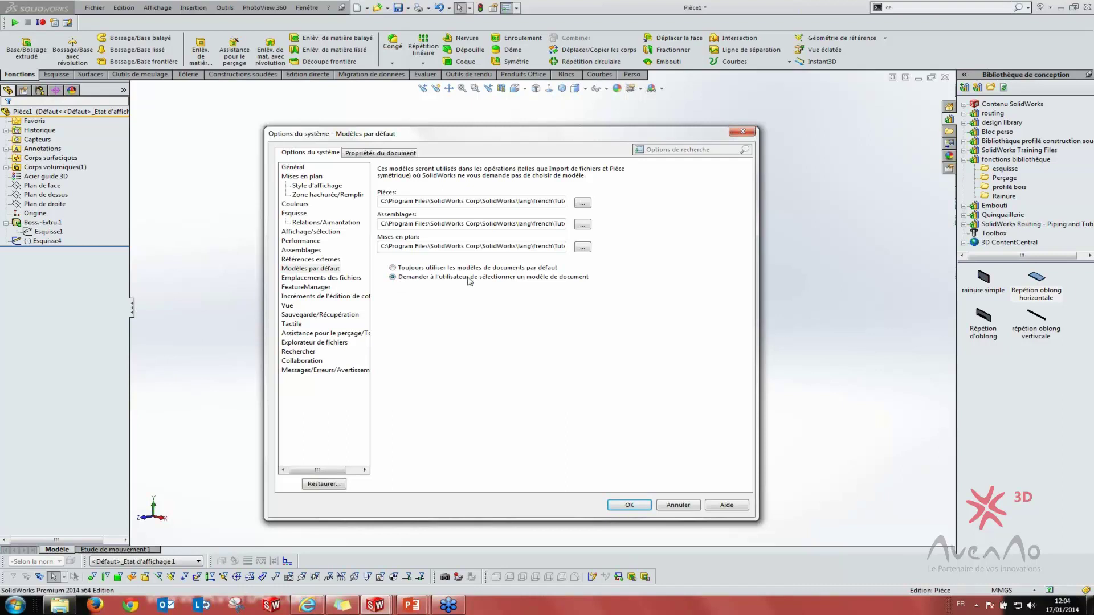
click(405, 267)
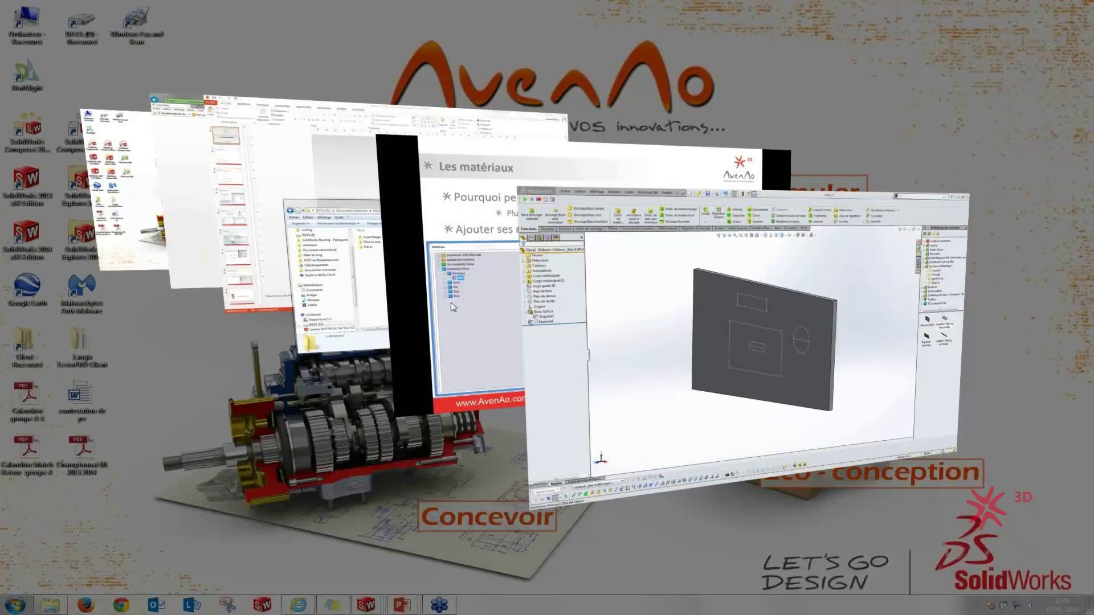
Advance the slideshow through the material menu and design library panel images, then switch windows
click(451, 306)
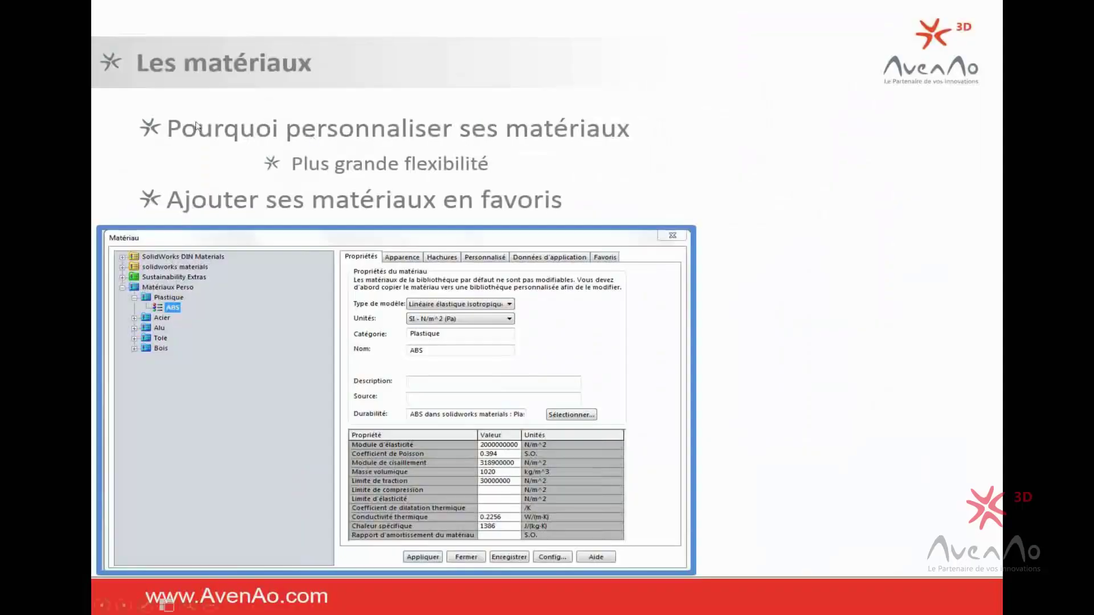
click(517, 203)
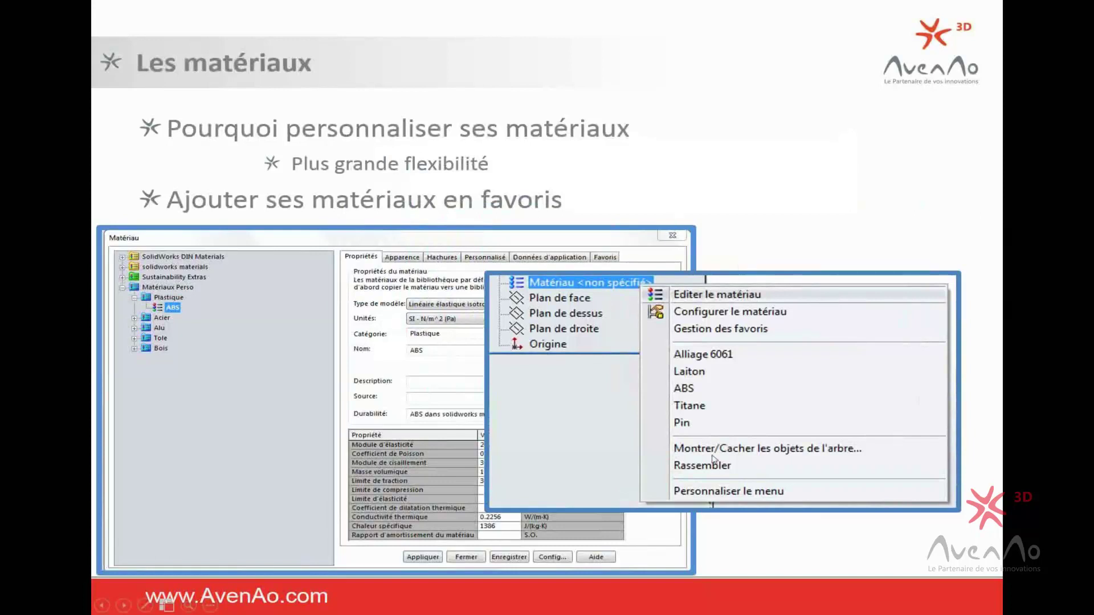
click(251, 362)
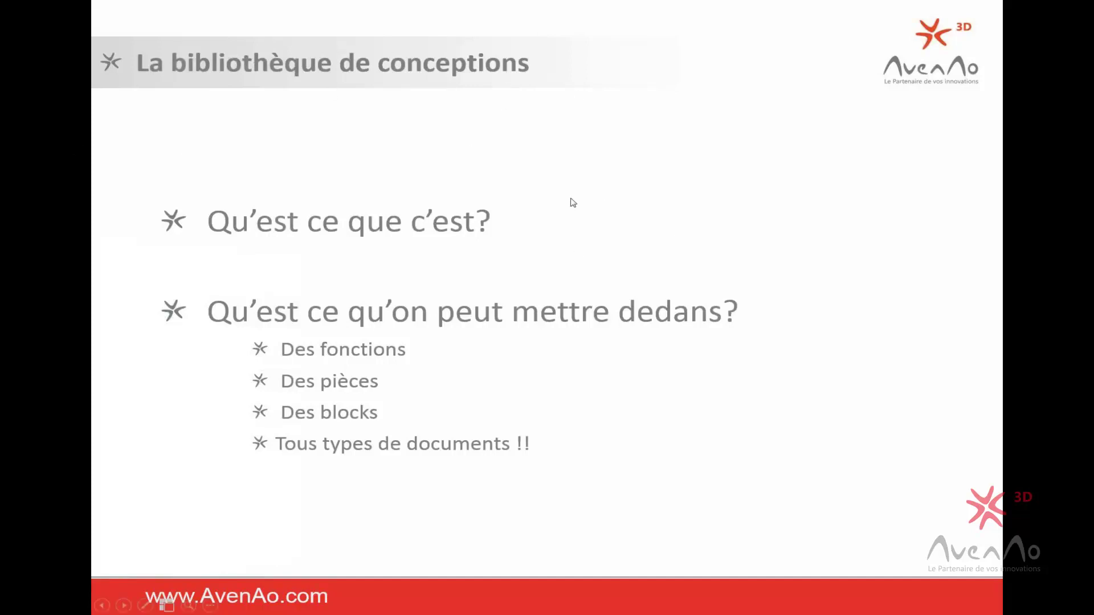
click(500, 202)
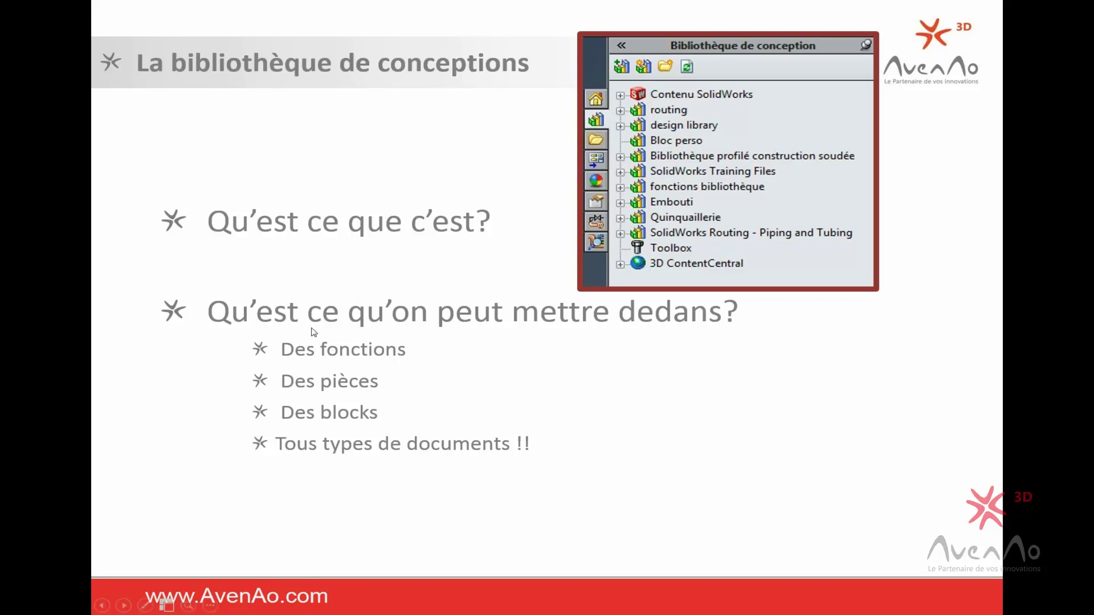
key(super+Tab)
Close system options, zoom the plate to fit, and expand design library to list its subfolders
click(424, 314)
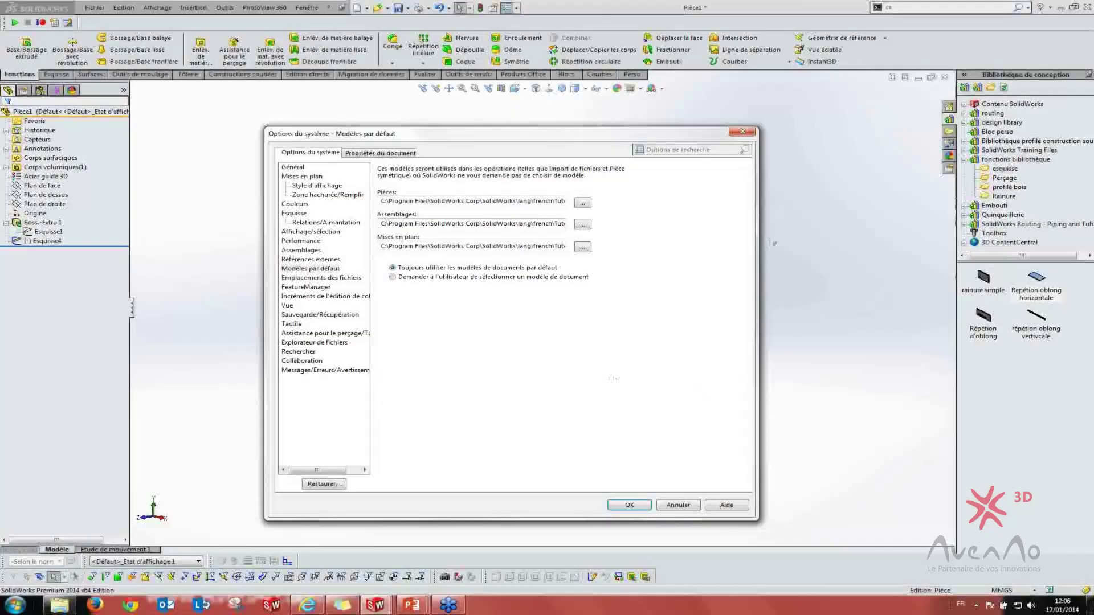
click(628, 505)
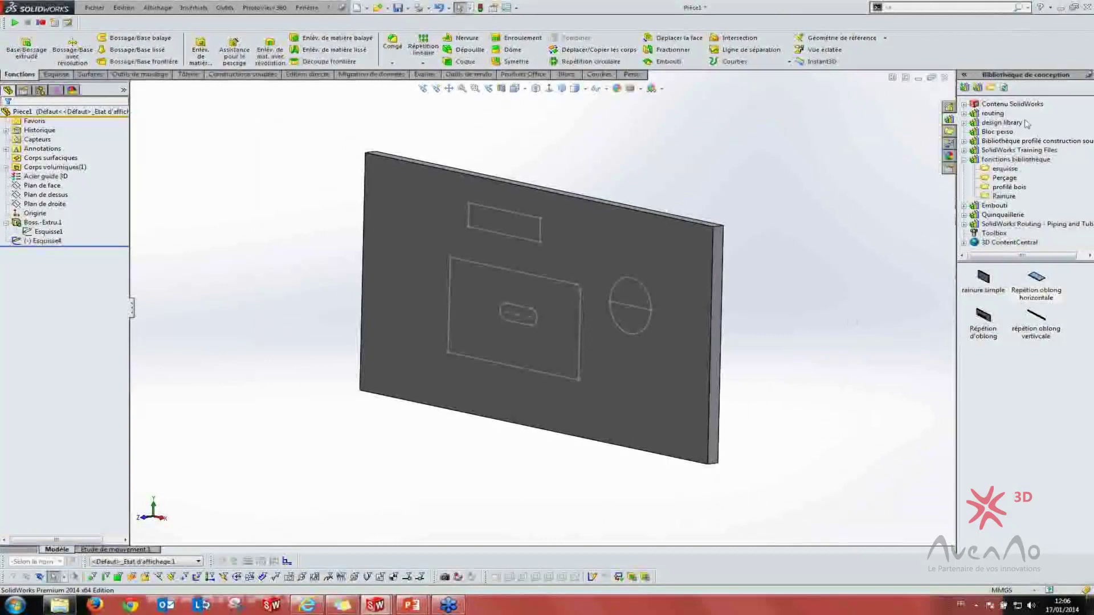
key(f)
key(f)
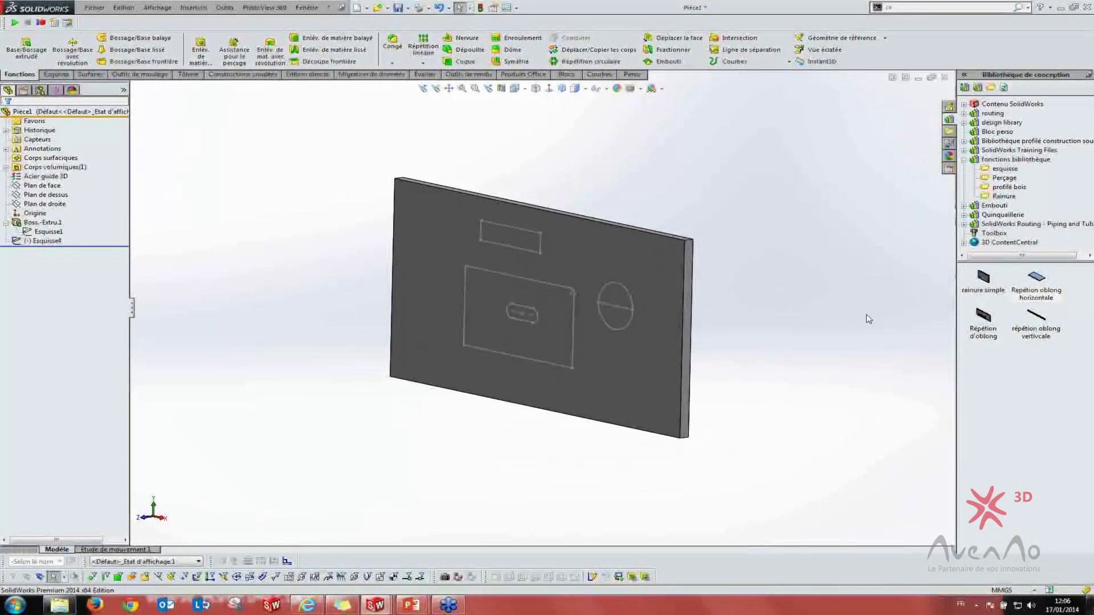
click(963, 160)
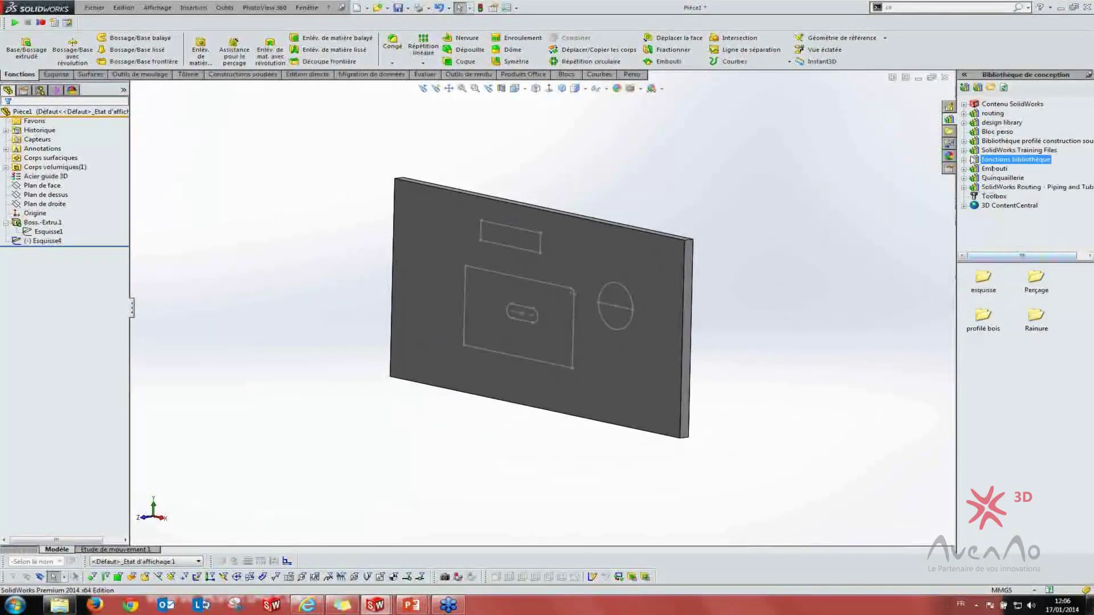
click(998, 123)
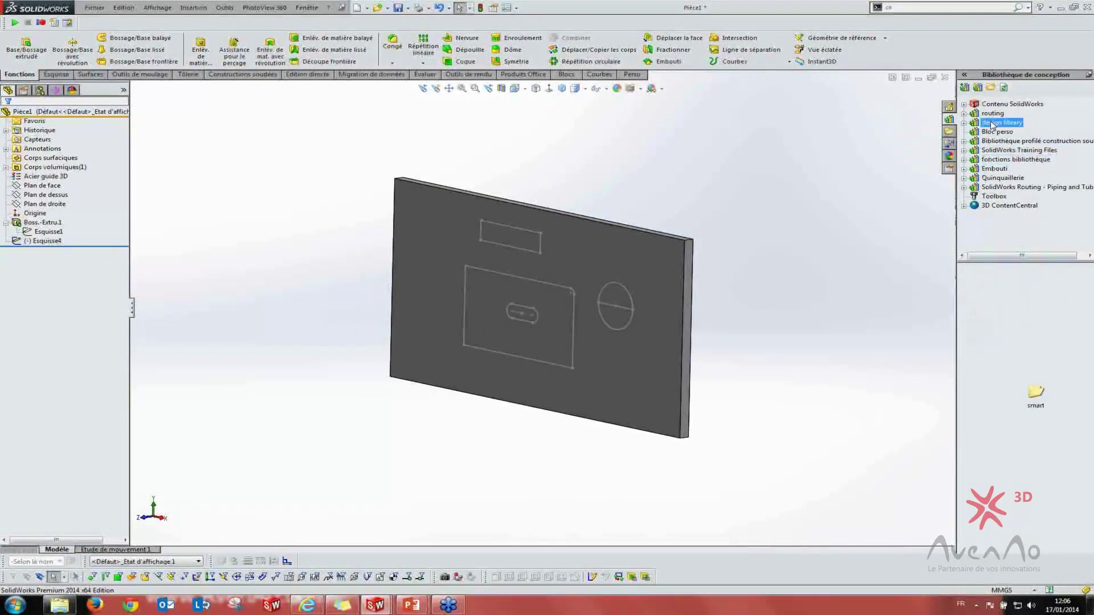
click(964, 123)
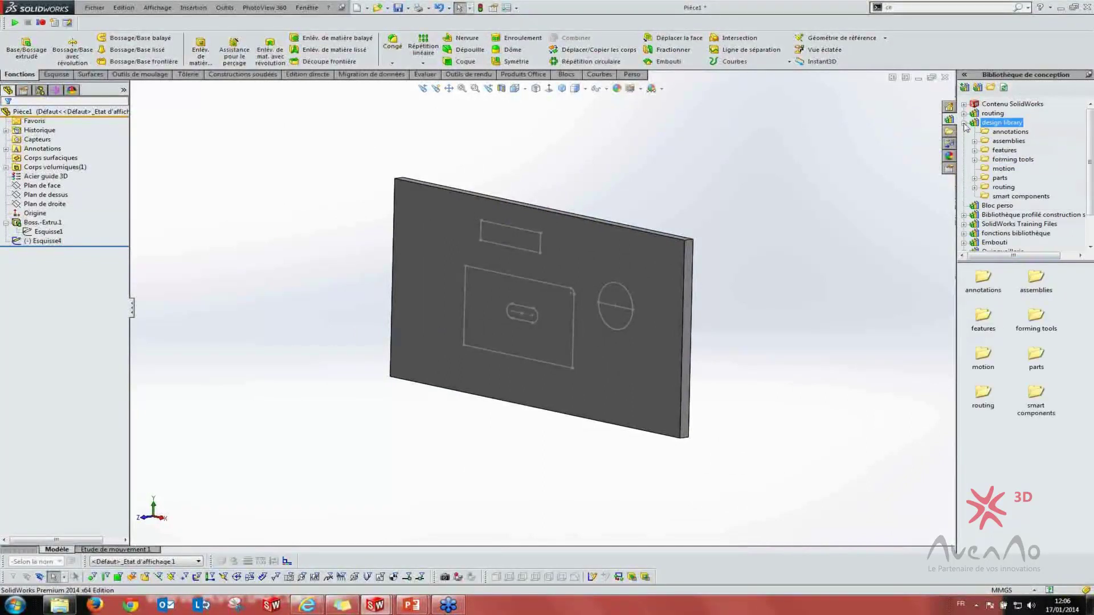
click(963, 124)
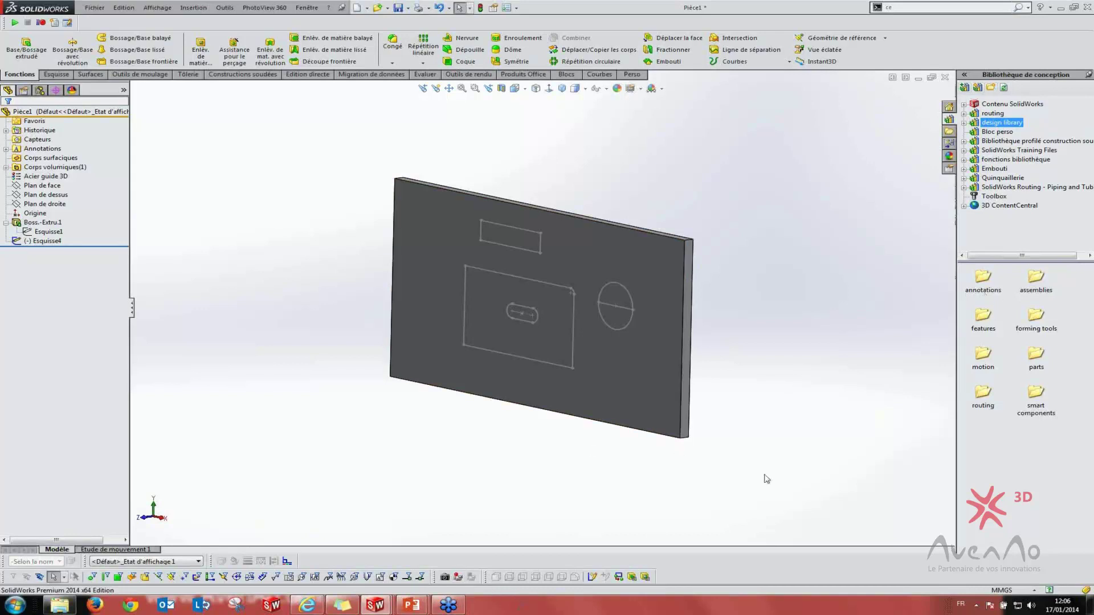
mouse_move(977, 87)
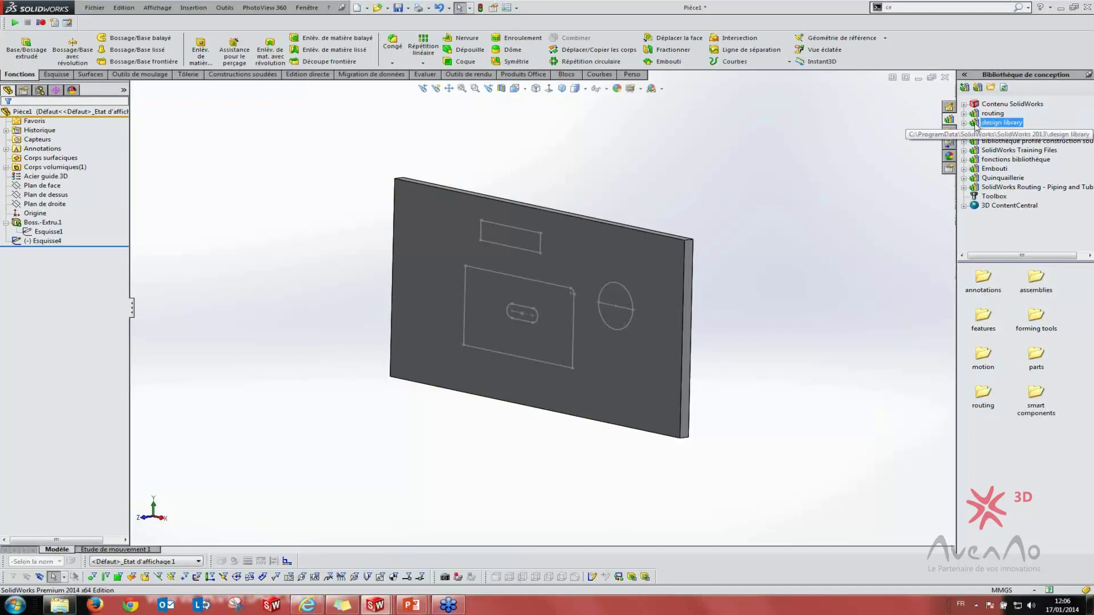
Cancel a stray file-location prompt, expand fonctions bibliothèque and create Nouveau dossier inside it
click(977, 87)
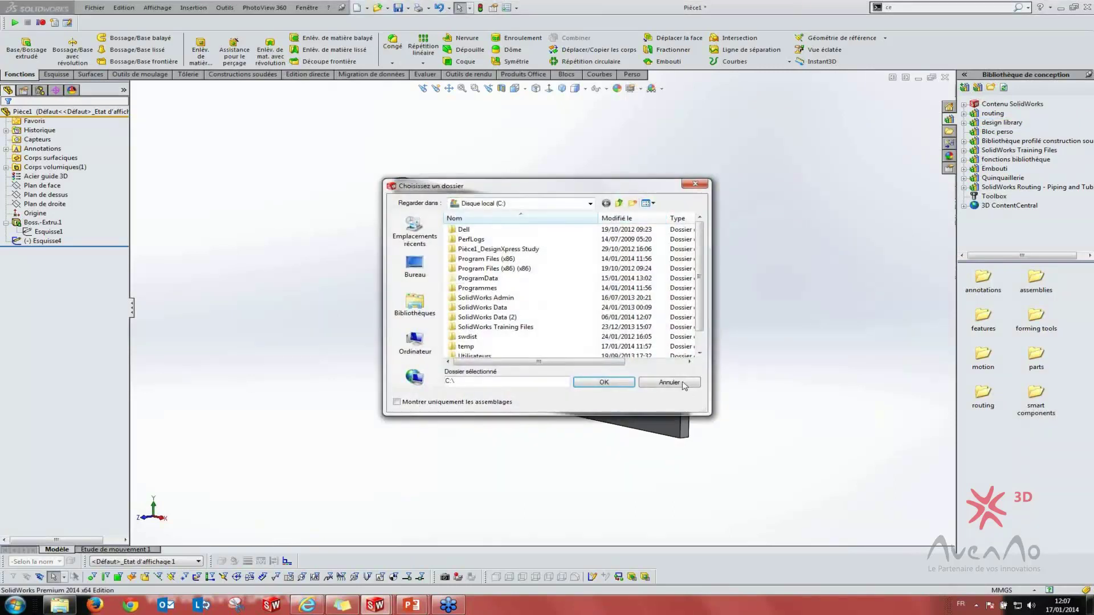
click(684, 385)
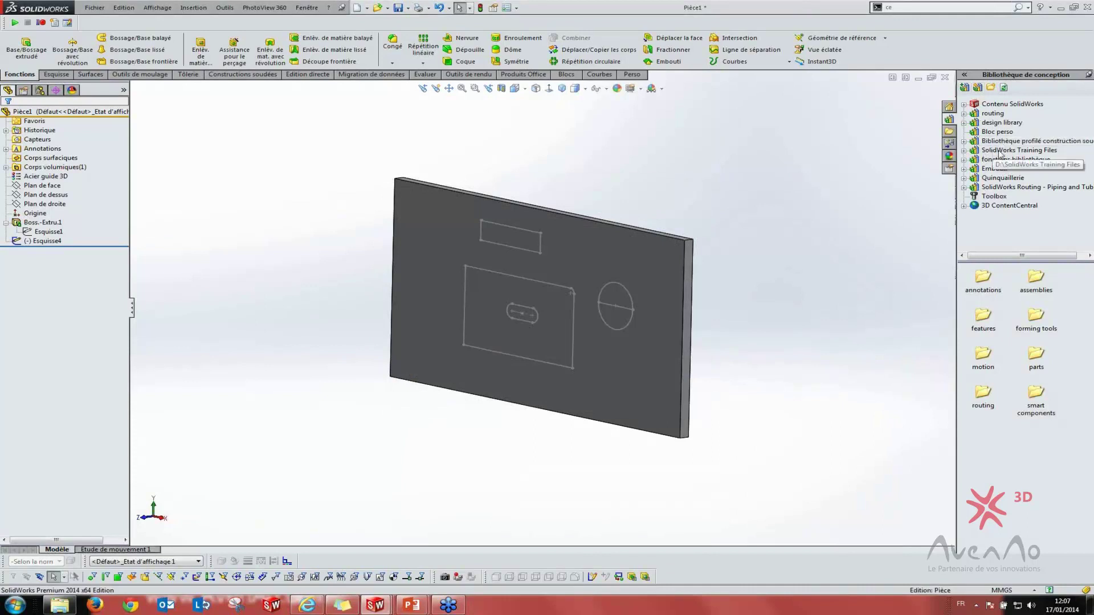
click(997, 160)
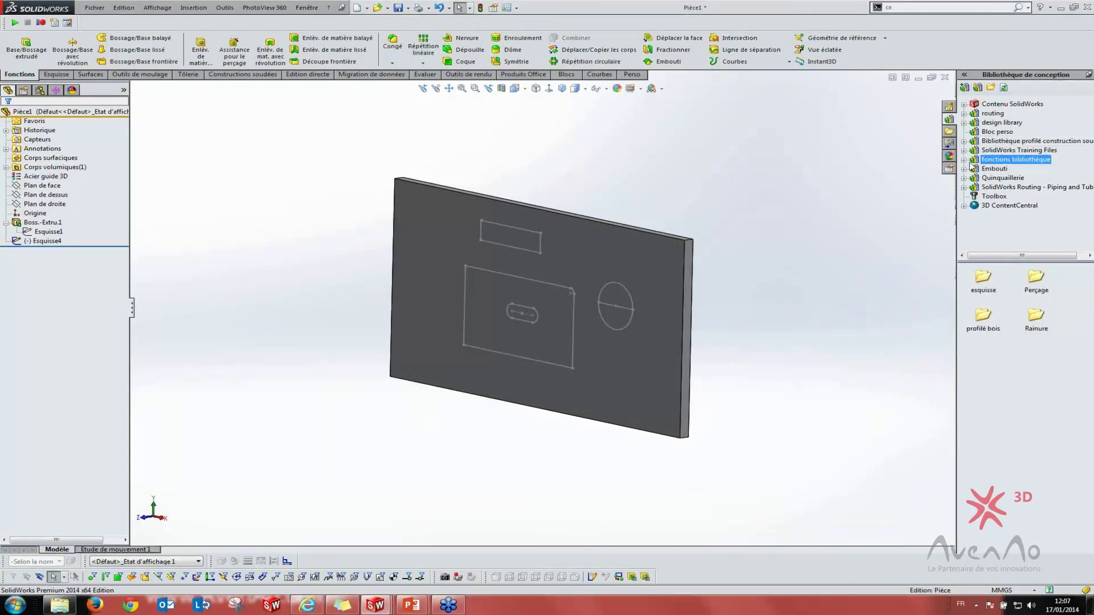
click(964, 160)
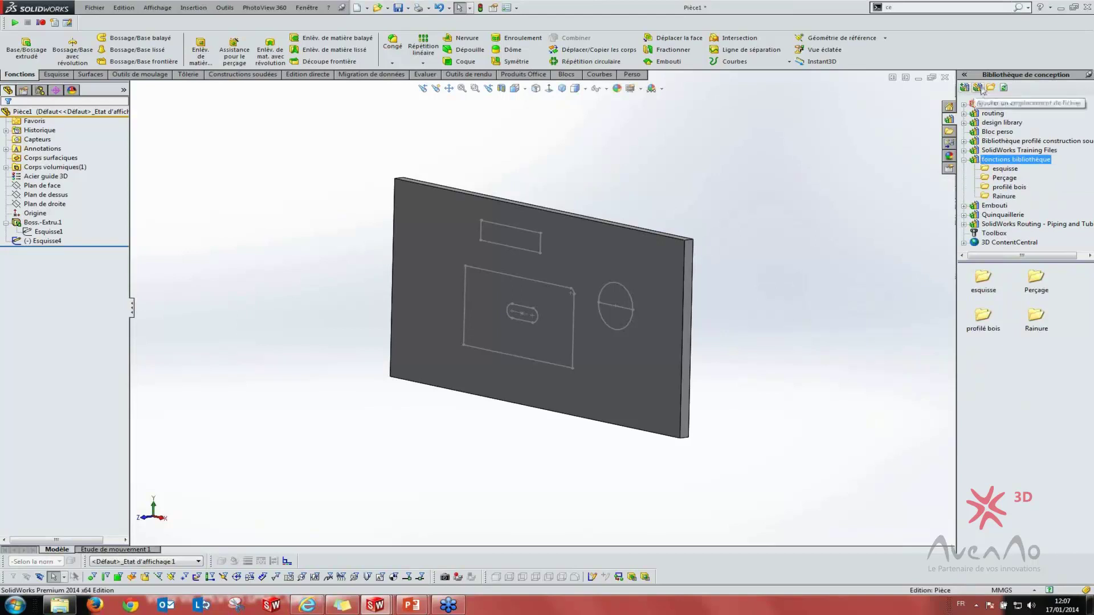
click(992, 89)
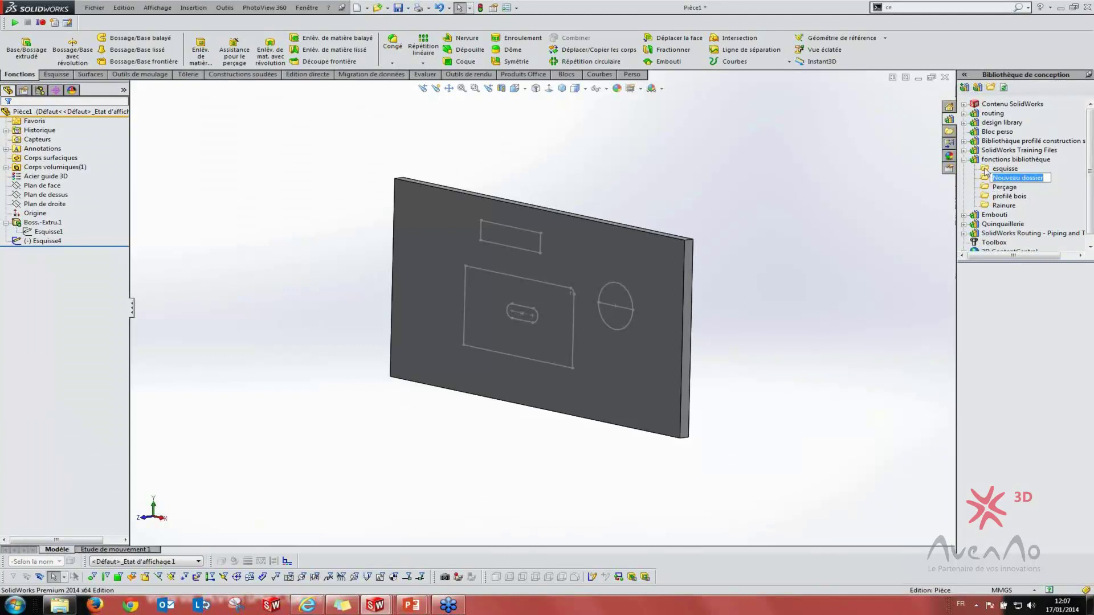
key(Return)
Open fonctions bibliothèque in Explorer to verify the new folder, then close Explorer
right_click(985, 160)
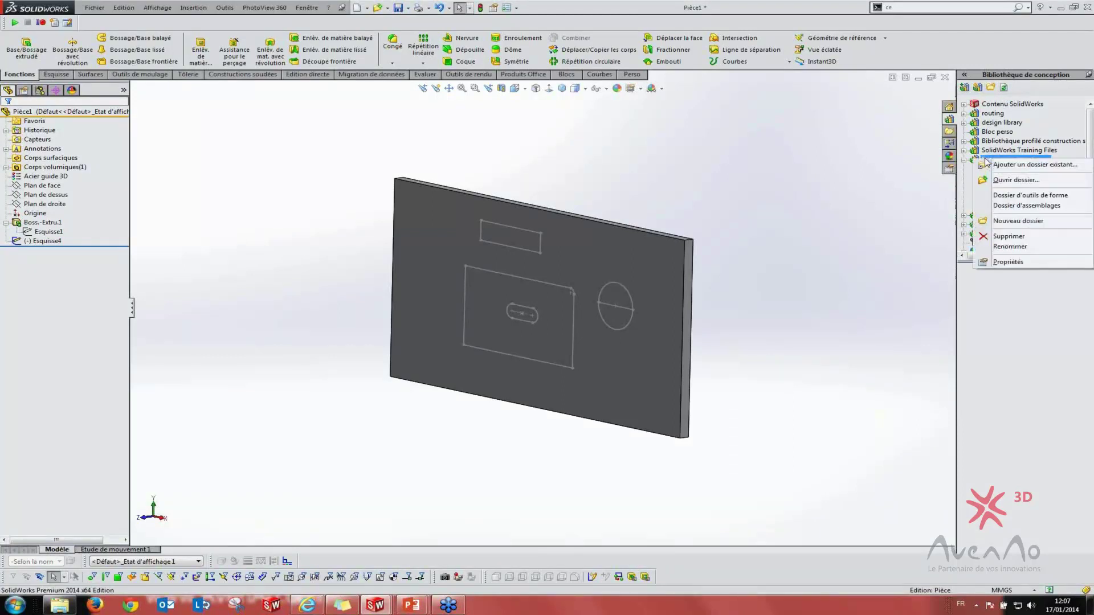
click(1017, 180)
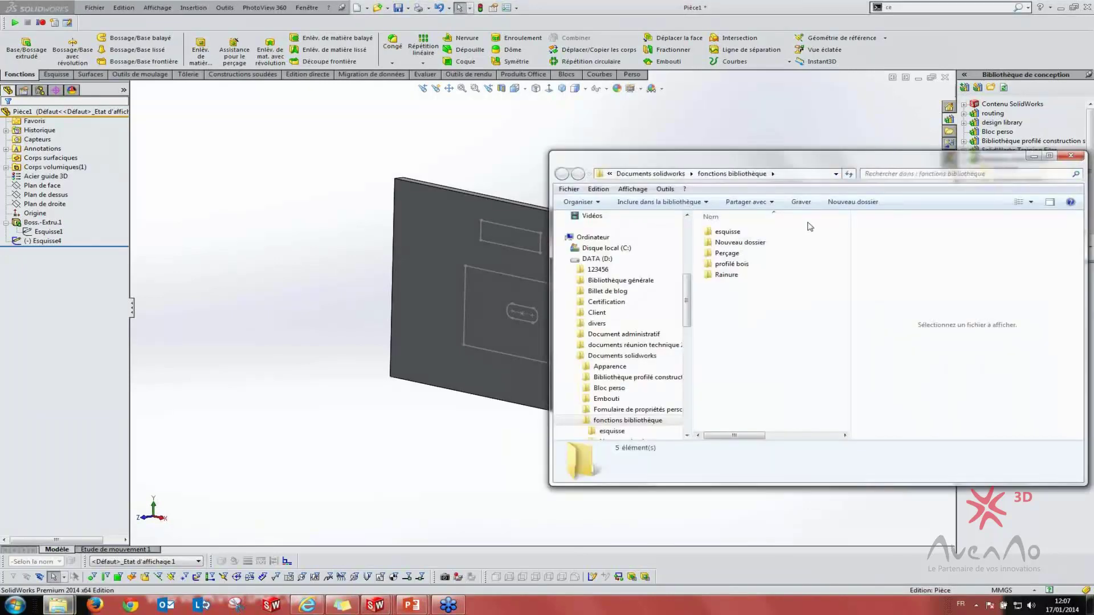
drag(779, 167, 521, 163)
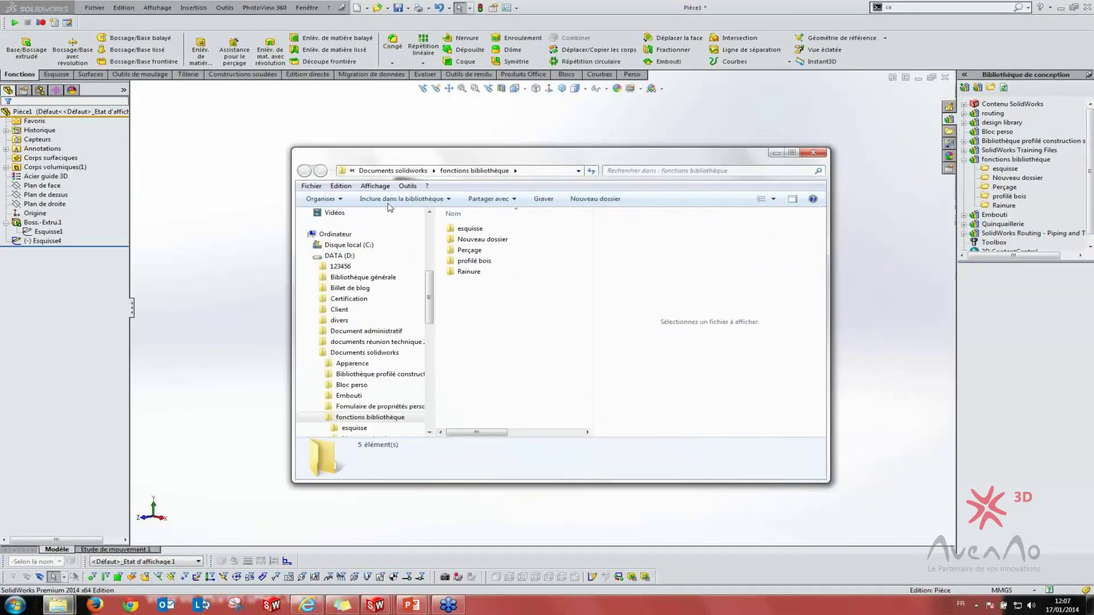
click(393, 171)
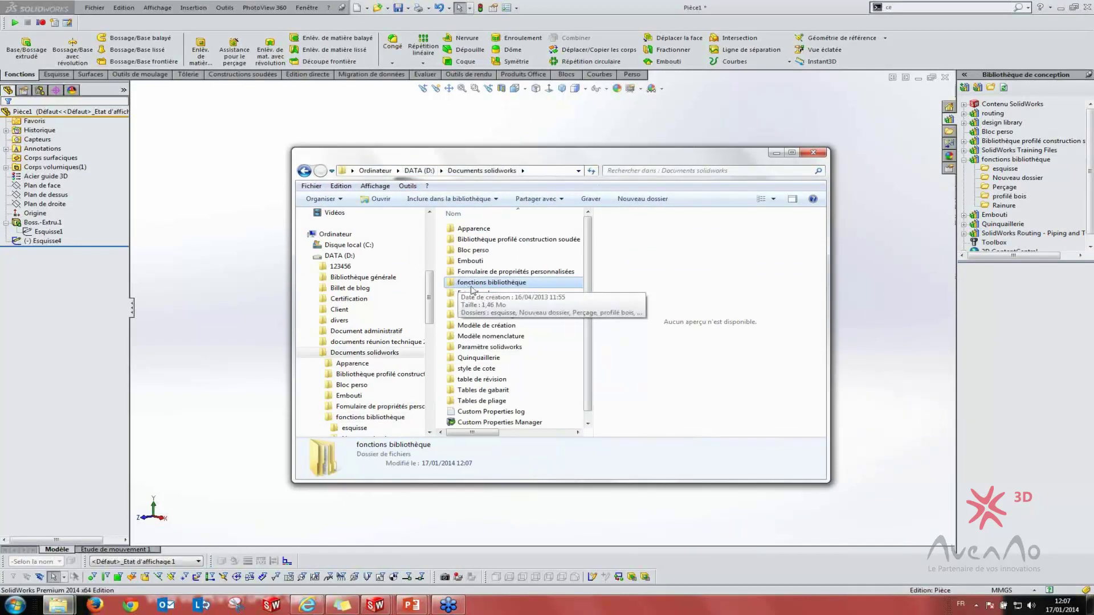
click(813, 152)
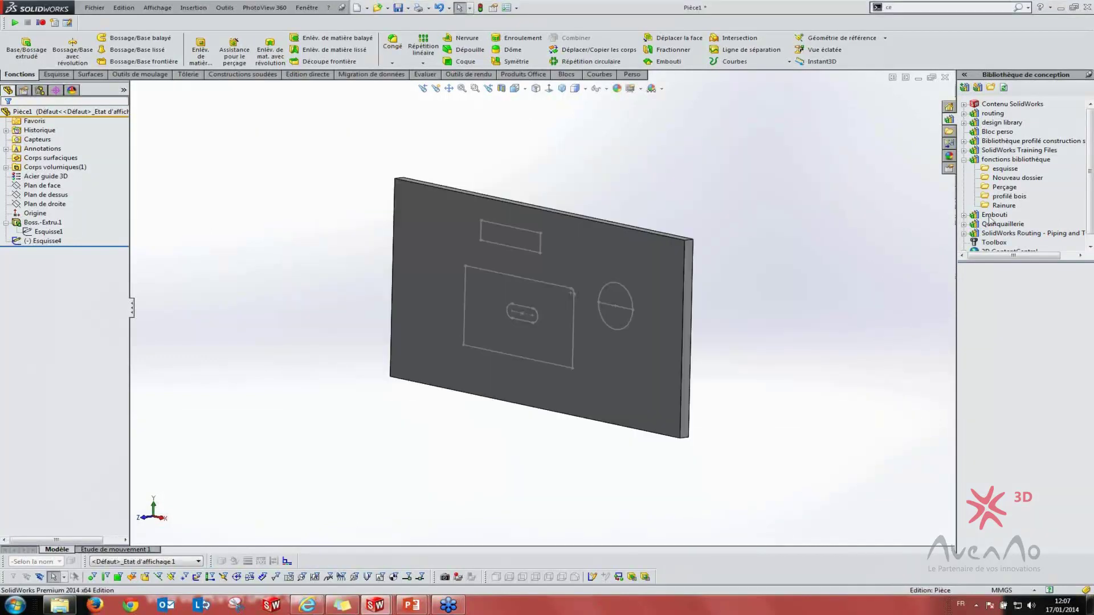
click(964, 162)
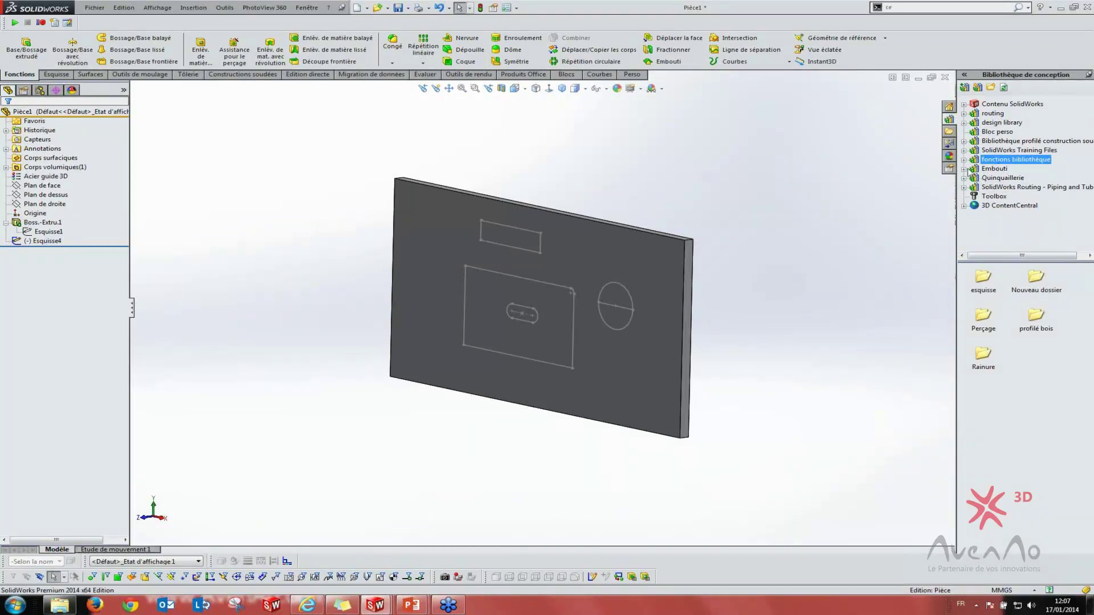
Browse the design library from esquisse to the Quincaillerie > Ecrou nut folder
click(964, 161)
click(999, 169)
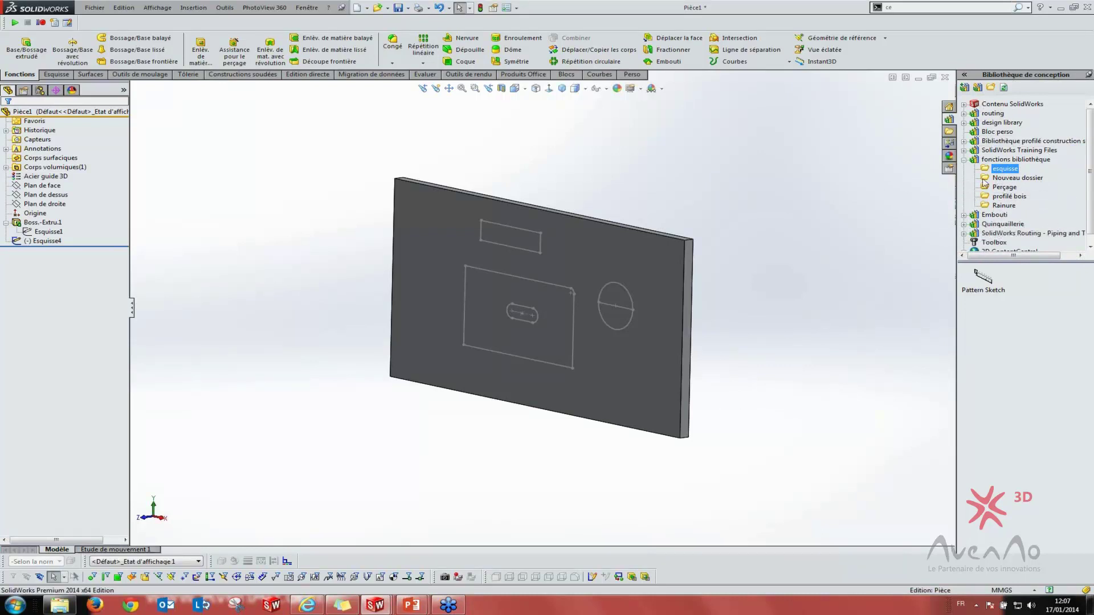
click(963, 161)
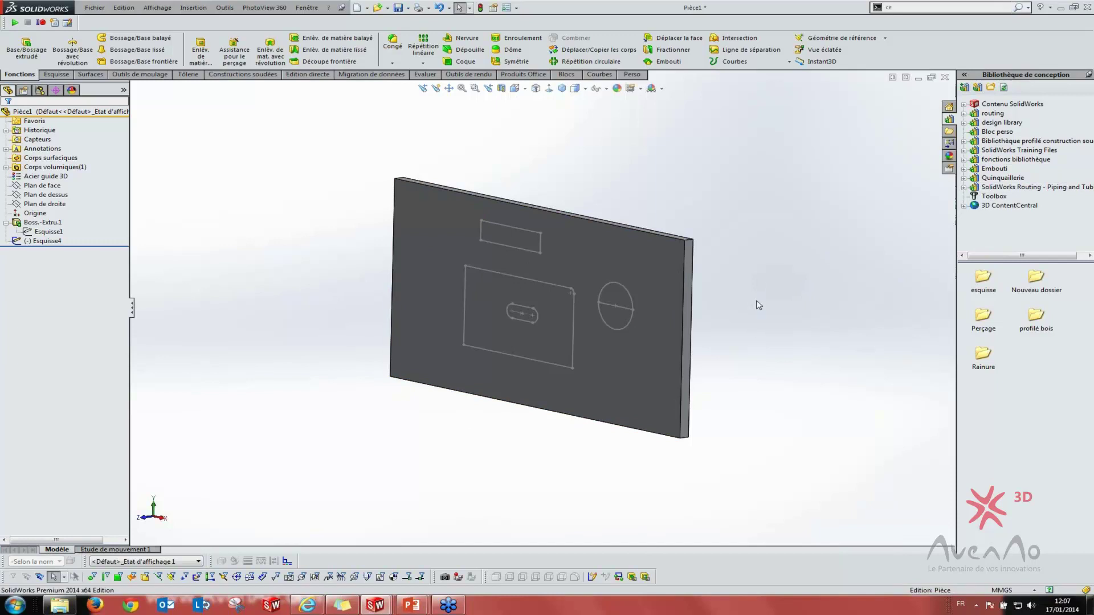
click(994, 177)
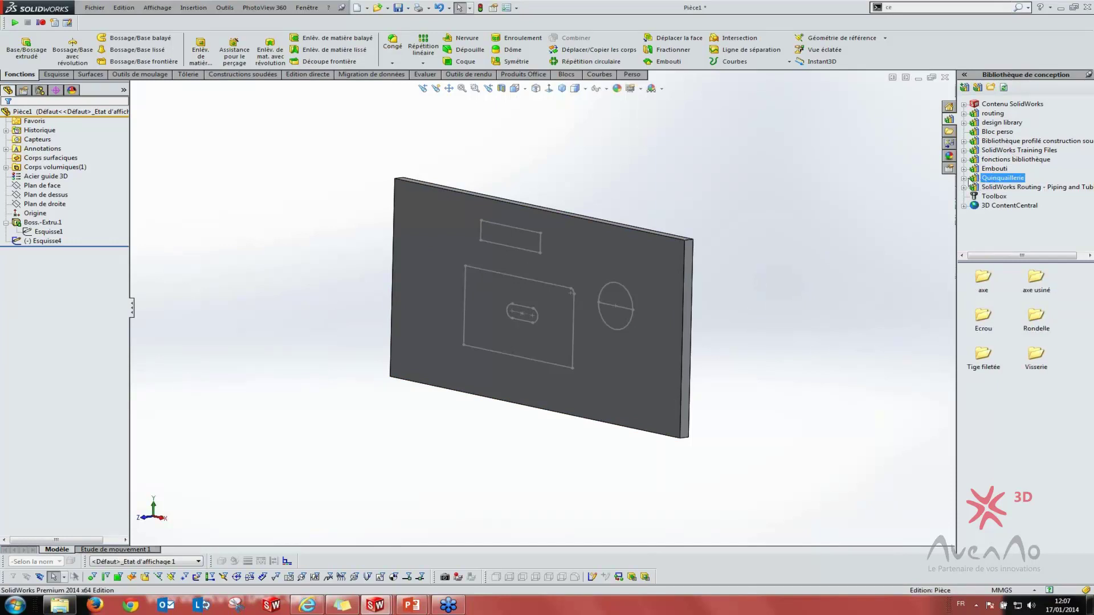
click(965, 178)
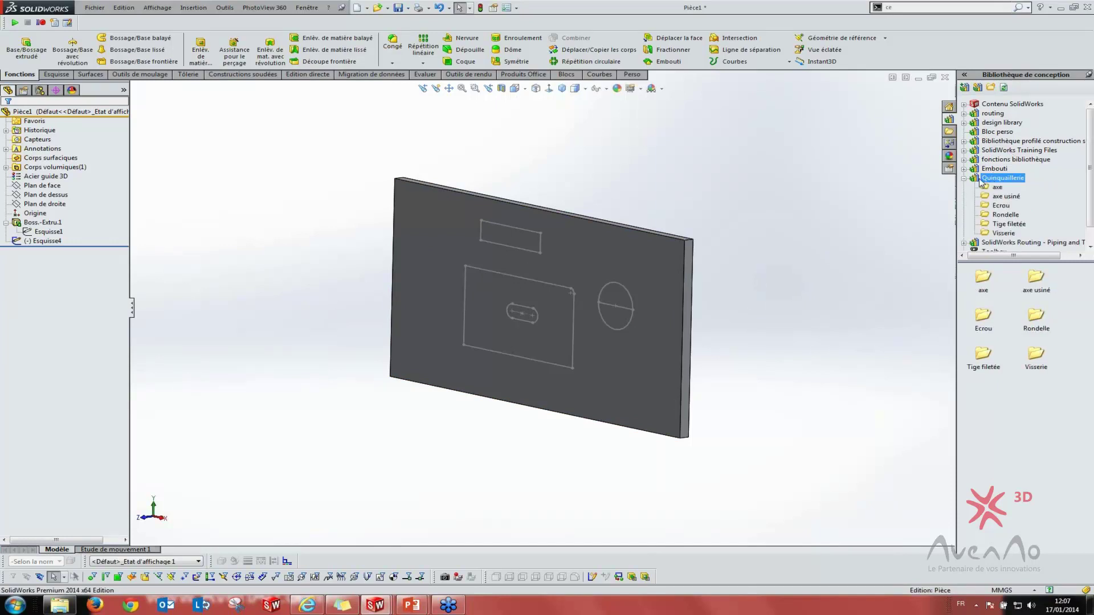
click(998, 206)
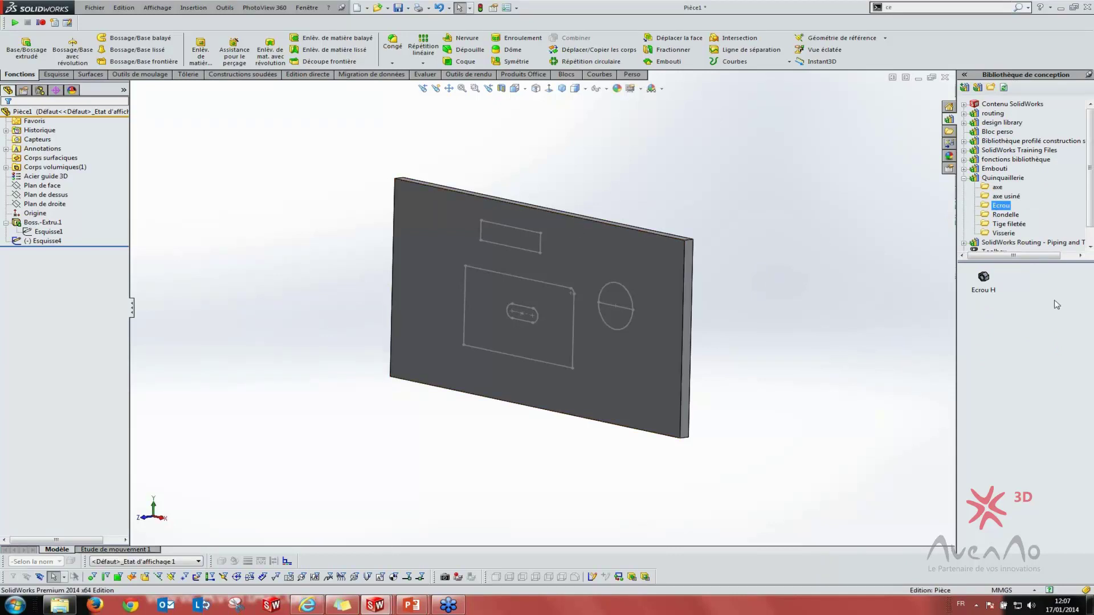
click(712, 220)
Switch to Assemblage formation-2 and insert an Ecrou H nut in size M12
key(ctrl+Tab)
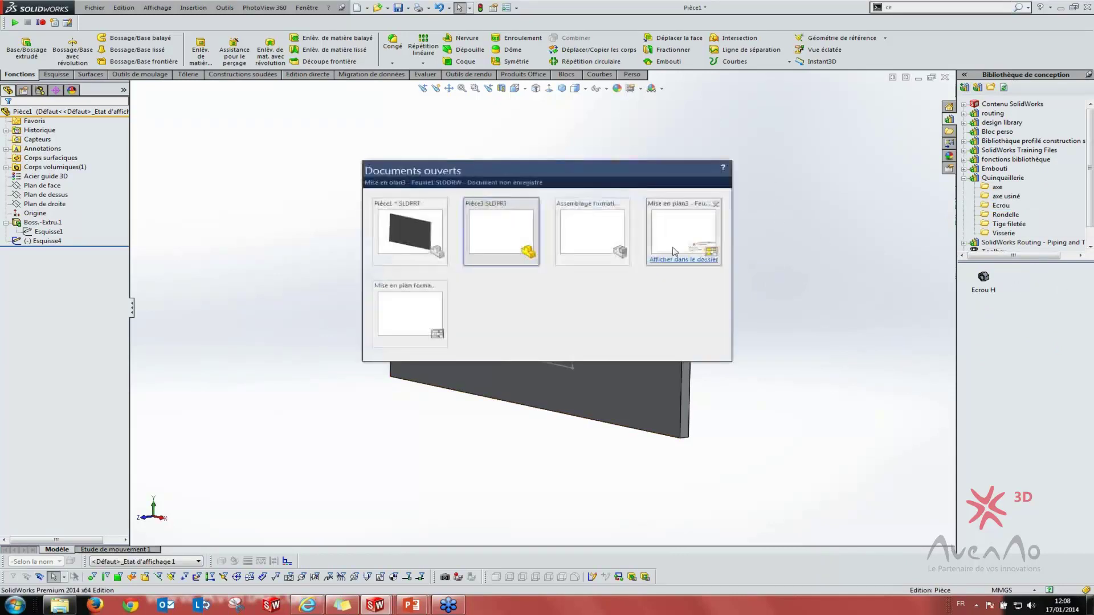
click(576, 234)
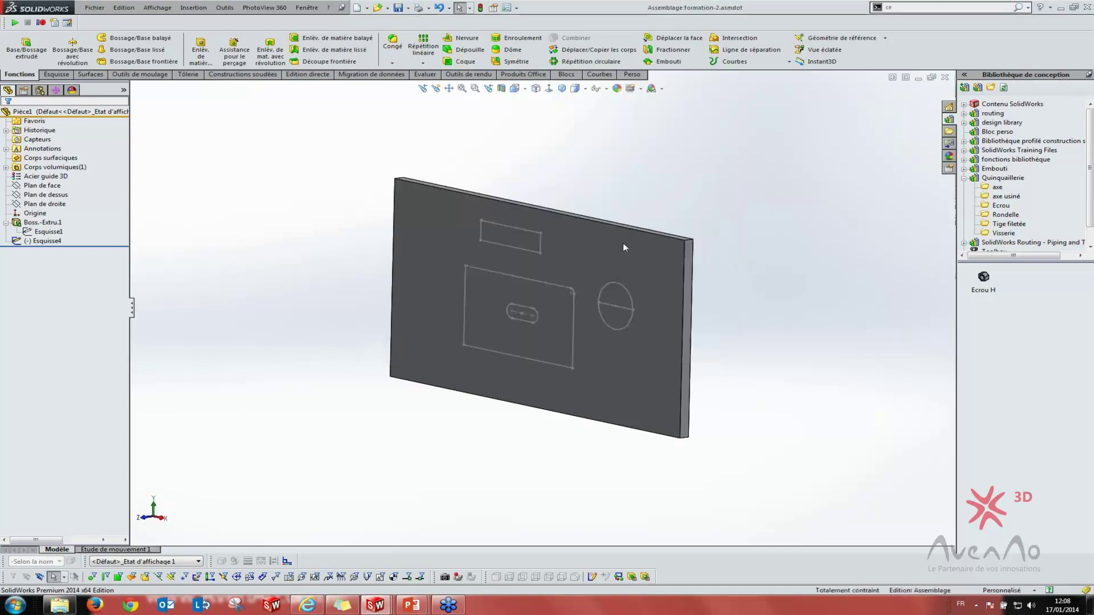
drag(983, 261, 498, 224)
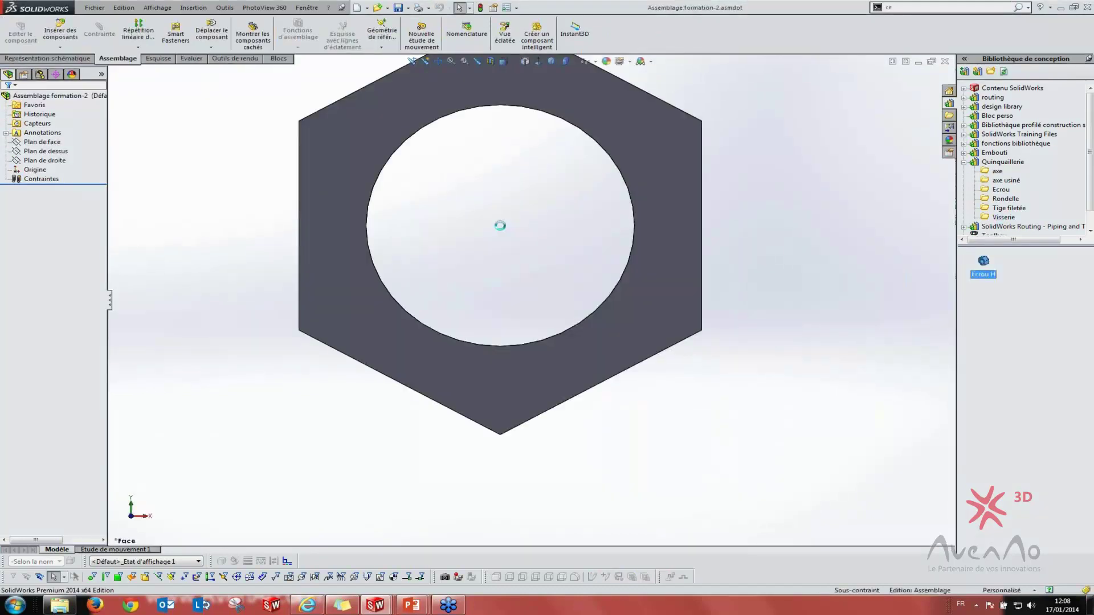
click(167, 153)
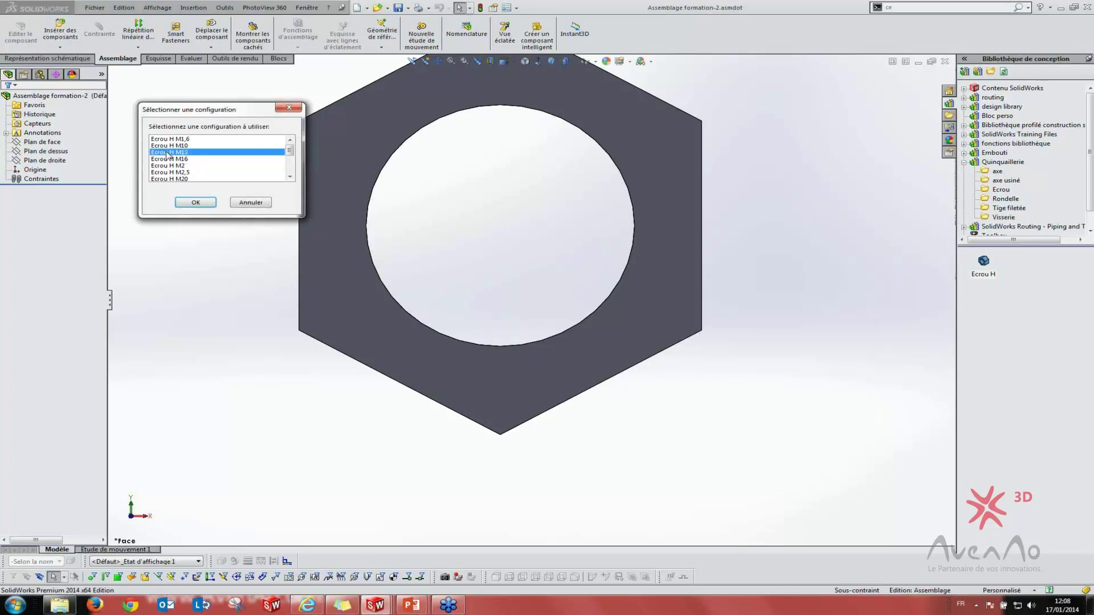
click(193, 204)
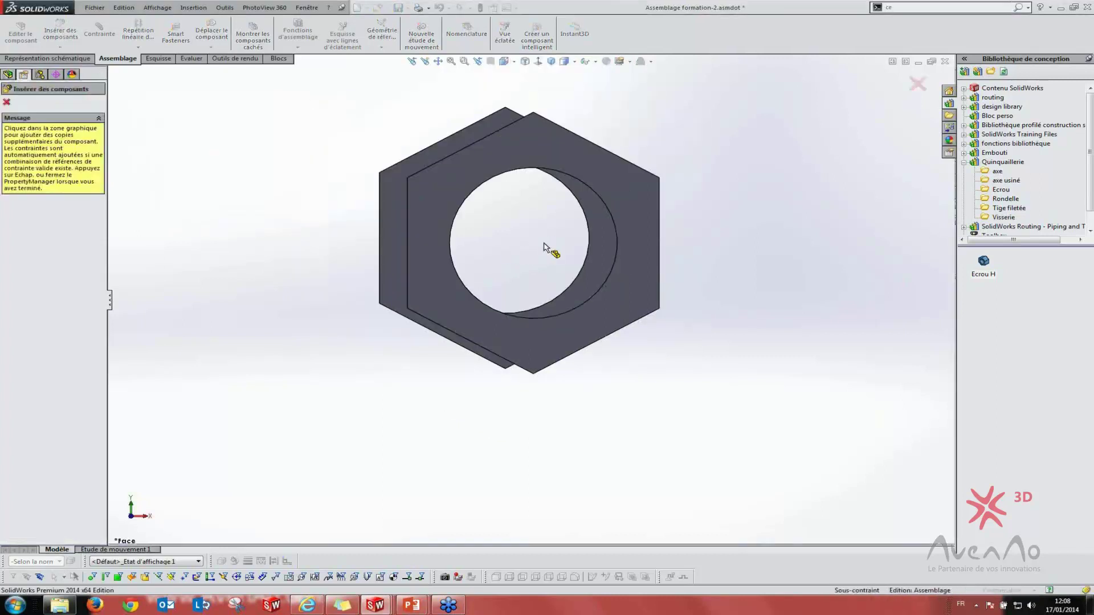
click(502, 324)
key(Escape)
mouse_move(508, 330)
middle_down()
mouse_move(511, 346)
mouse_move(404, 405)
middle_up()
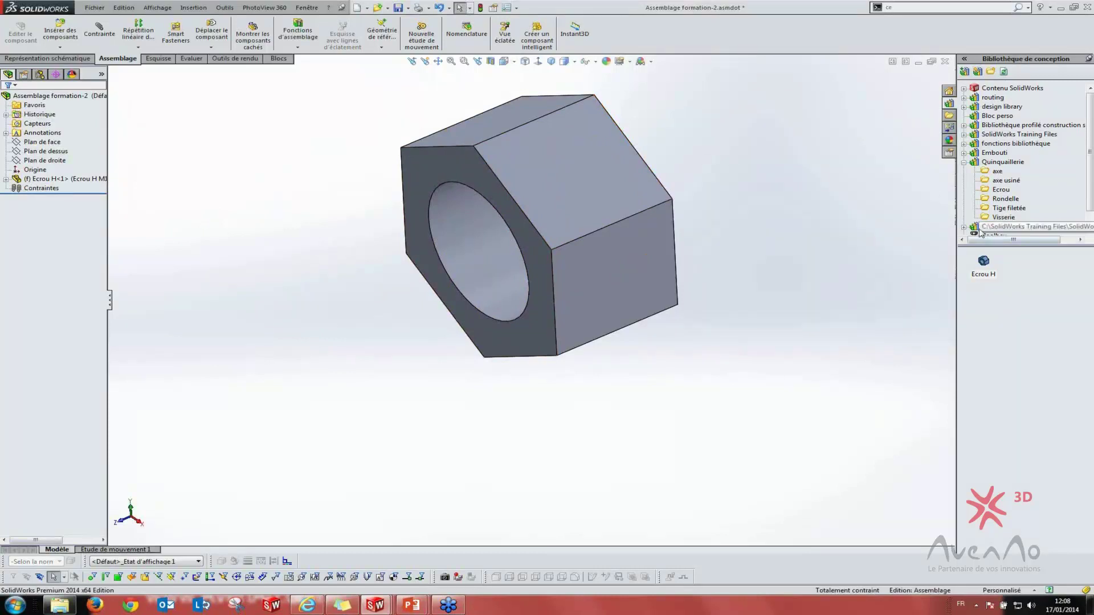
Open the axe brut shaft from the axe folder and orbit it
click(989, 172)
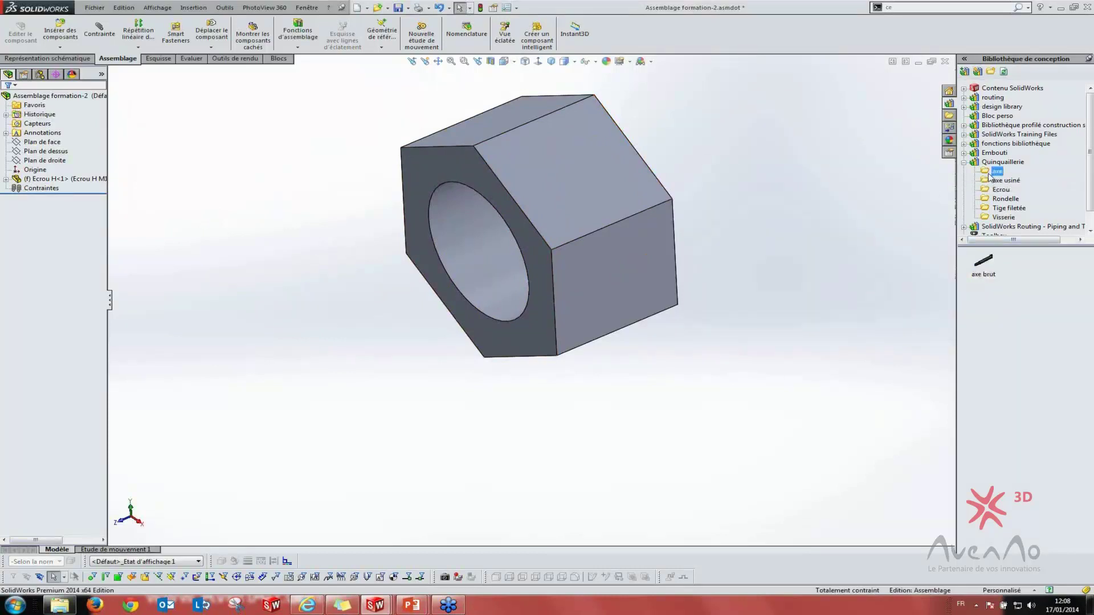
drag(983, 261, 741, 398)
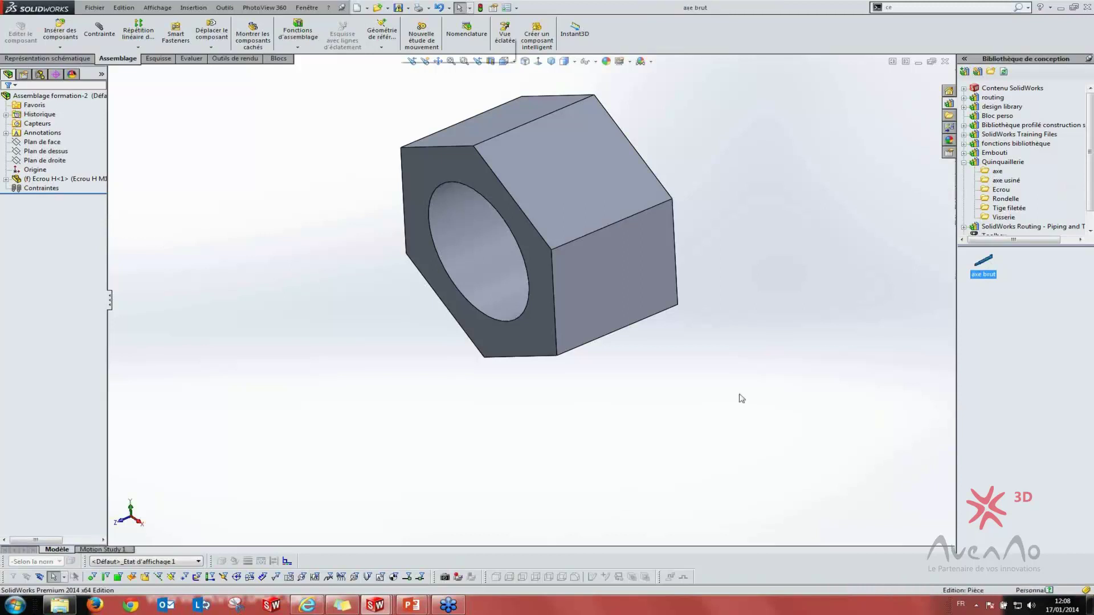
mouse_move(410, 269)
middle_down()
mouse_move(345, 329)
mouse_move(632, 303)
middle_up()
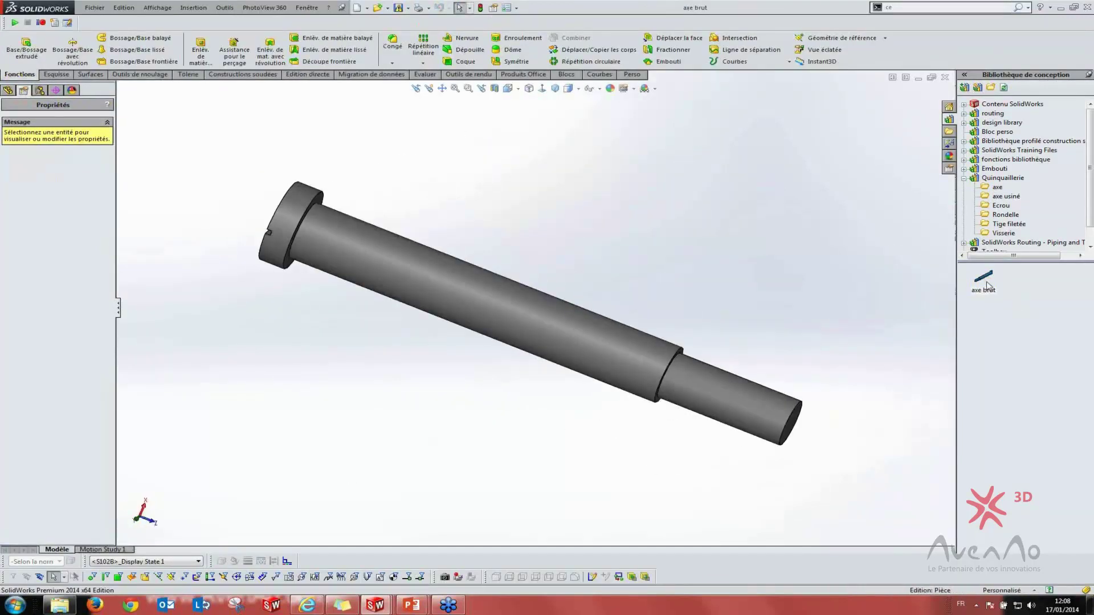
Open the Vis CHC screw from Visserie, orbit it, then close back to the assembly
click(1003, 233)
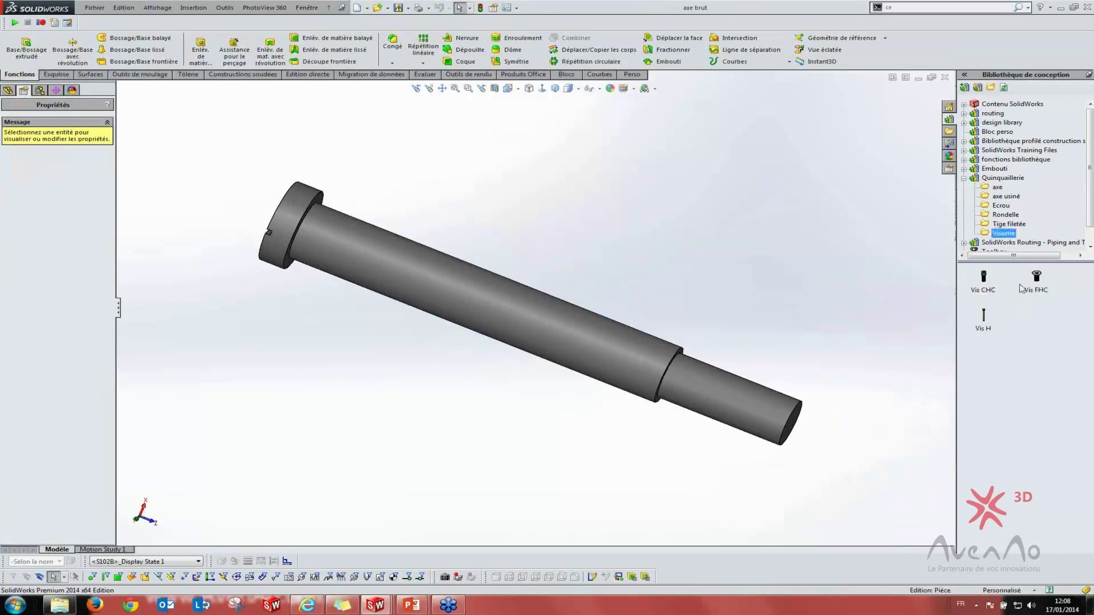
click(989, 281)
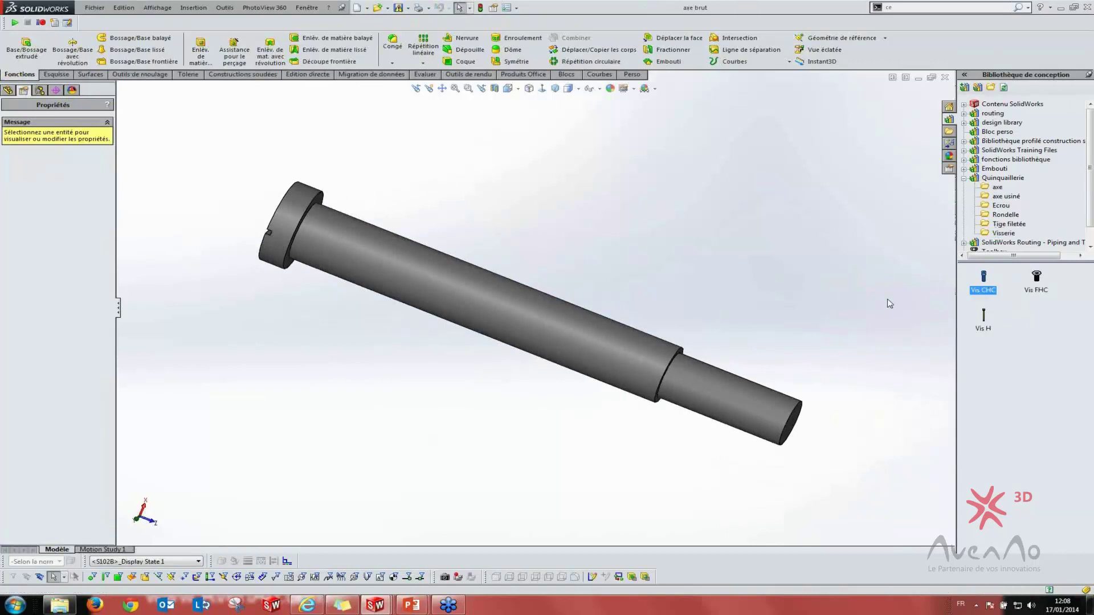
mouse_move(383, 224)
middle_down()
mouse_move(514, 204)
mouse_move(490, 211)
middle_up()
click(8, 89)
mouse_move(456, 256)
middle_down()
mouse_move(592, 219)
mouse_move(640, 384)
middle_up()
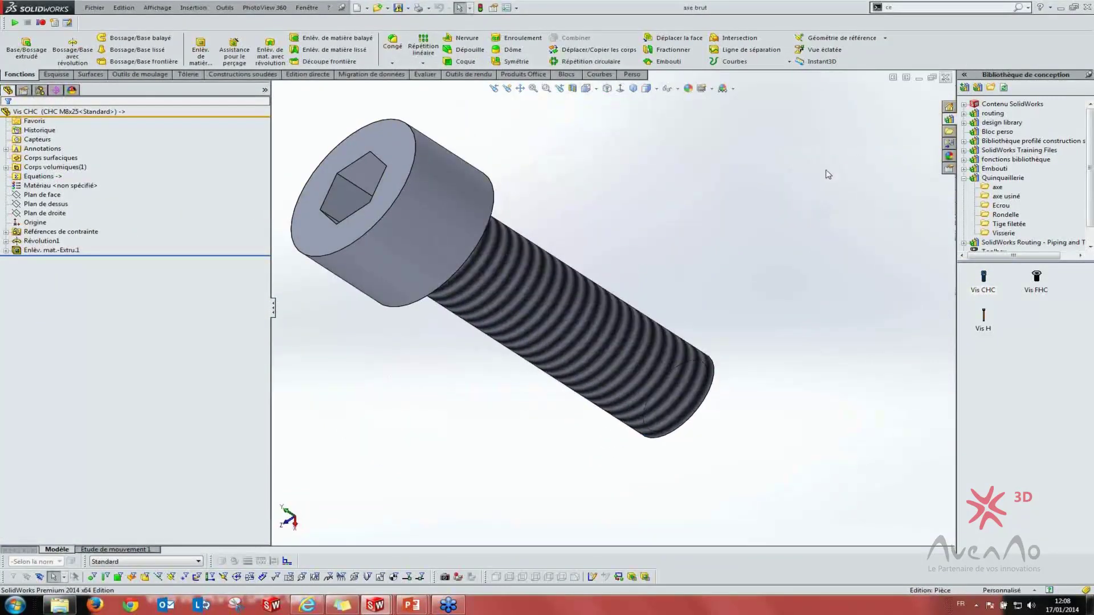
click(945, 77)
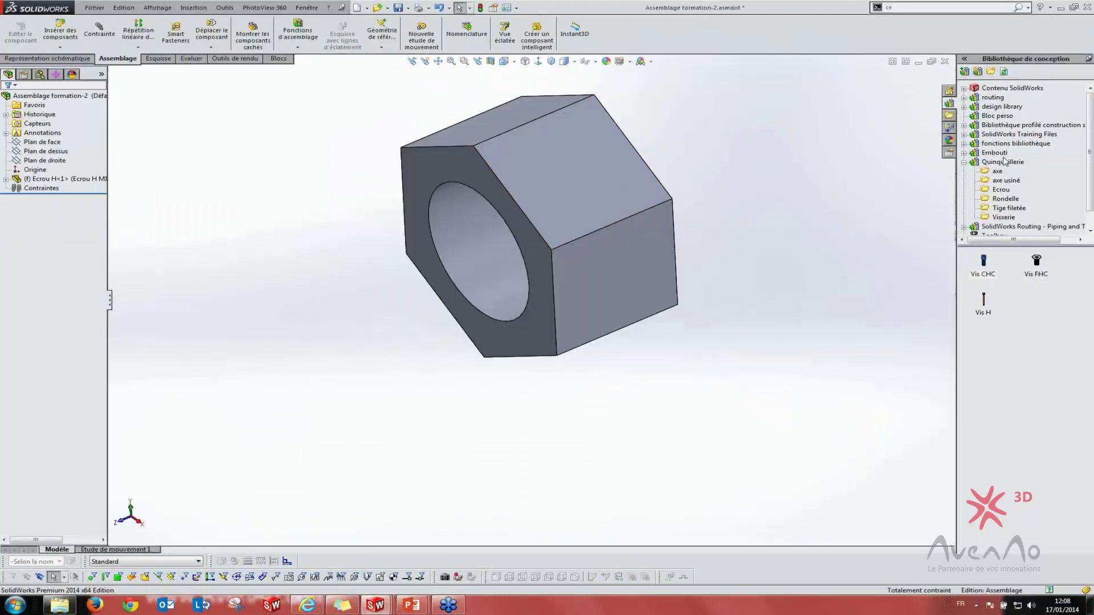
Switch to Mise en plan3 and place the FW hexagon block from Bloc perso
click(988, 116)
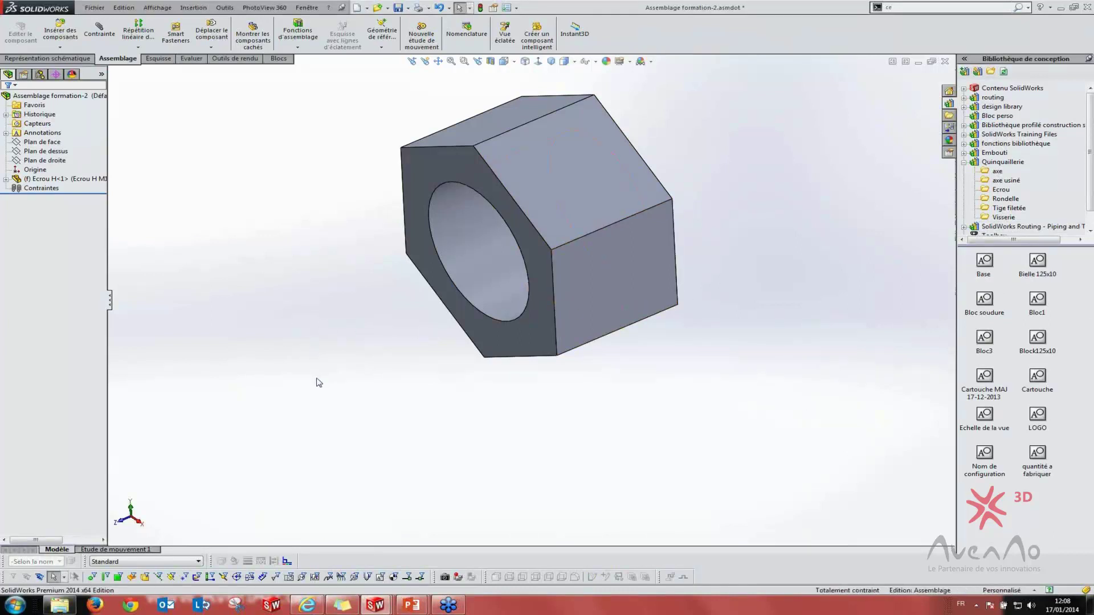
key(ctrl+Tab)
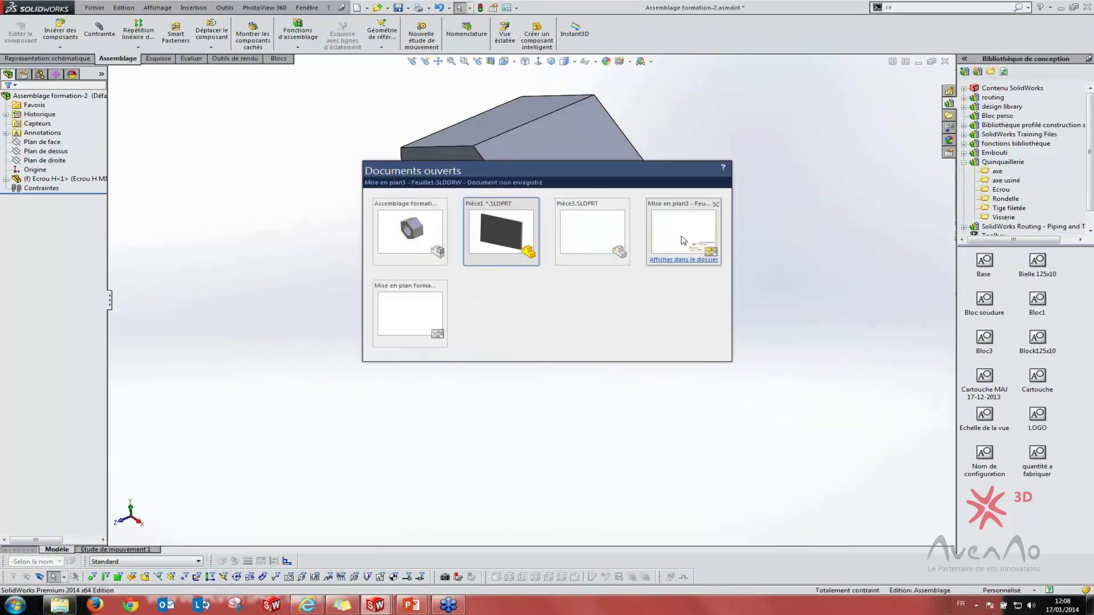
click(676, 240)
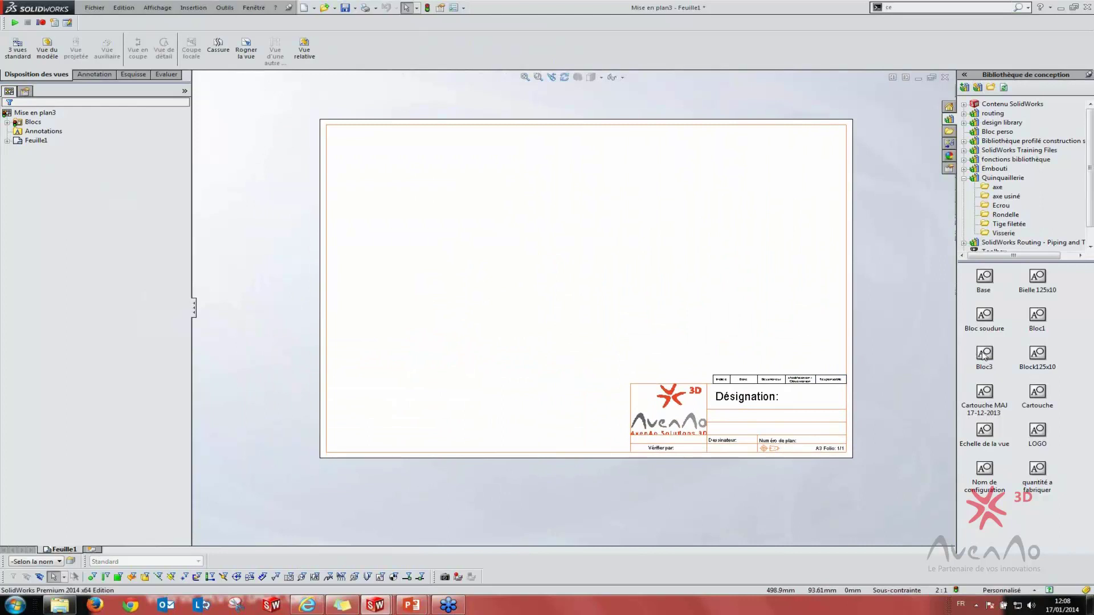
mouse_move(984, 356)
mouse_down()
mouse_move(466, 255)
mouse_move(499, 285)
mouse_up()
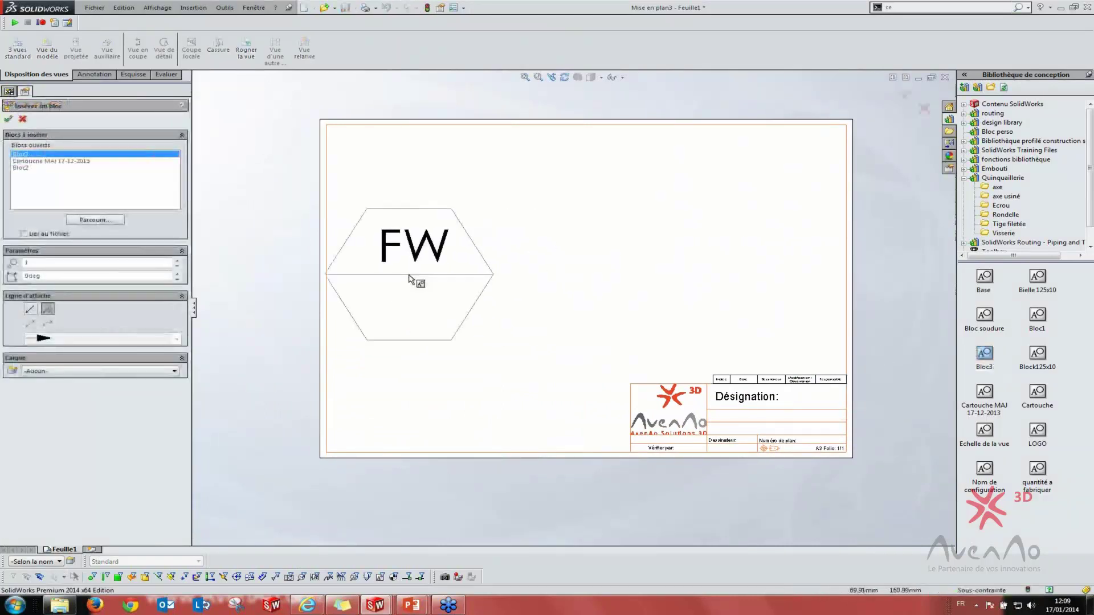
click(452, 279)
key(Escape)
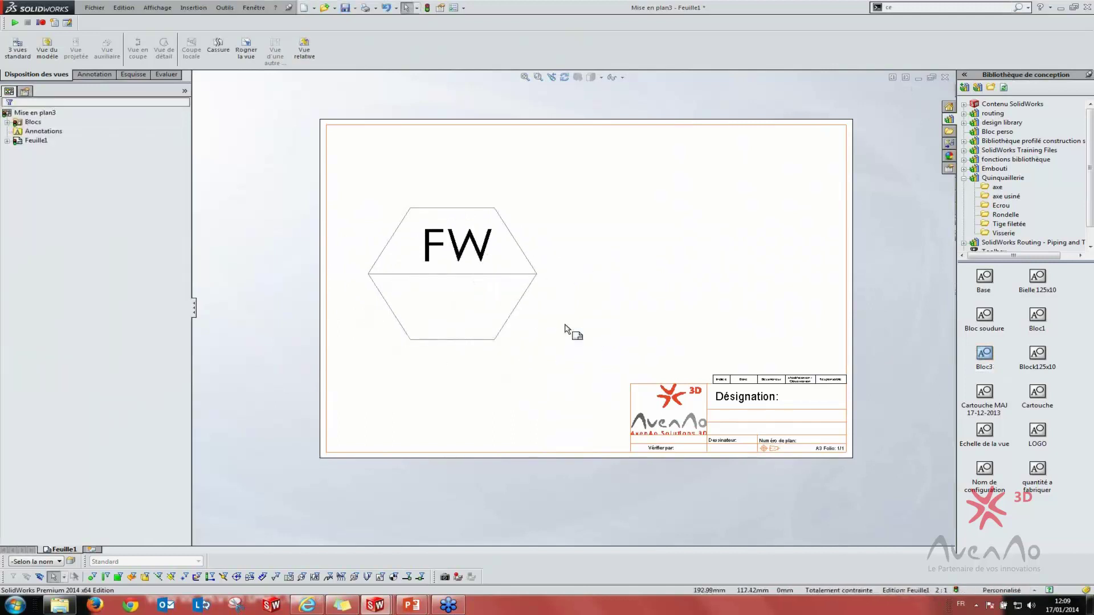
Place the Echelle de la vue block, then insert and delete a configuration-name block
mouse_move(984, 431)
mouse_down()
mouse_move(677, 297)
mouse_move(590, 326)
mouse_up()
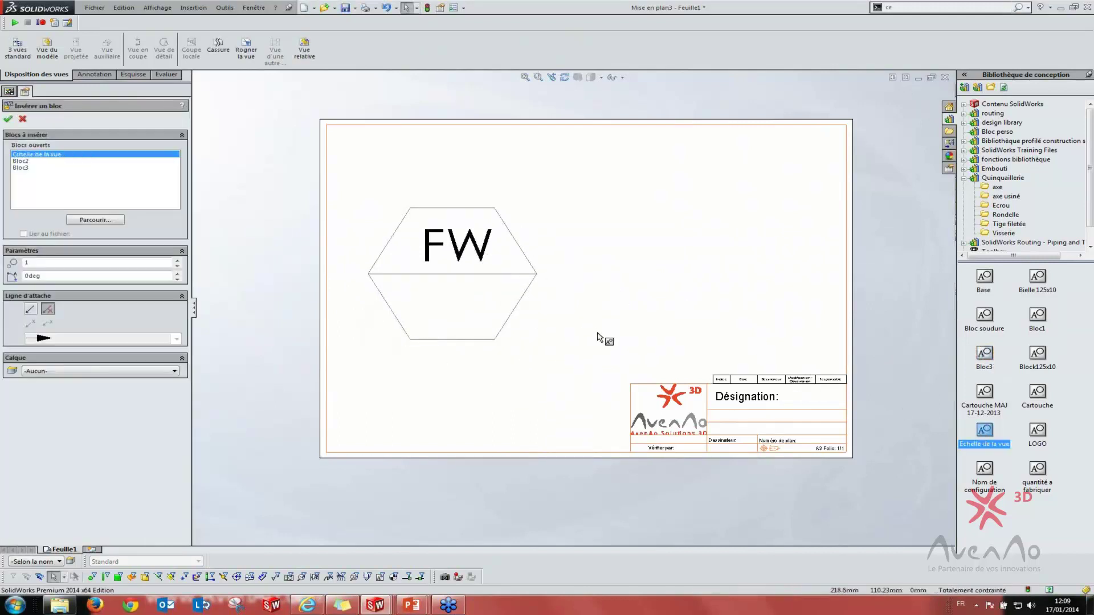
click(642, 332)
scroll(712, 359, down, 2)
key(Escape)
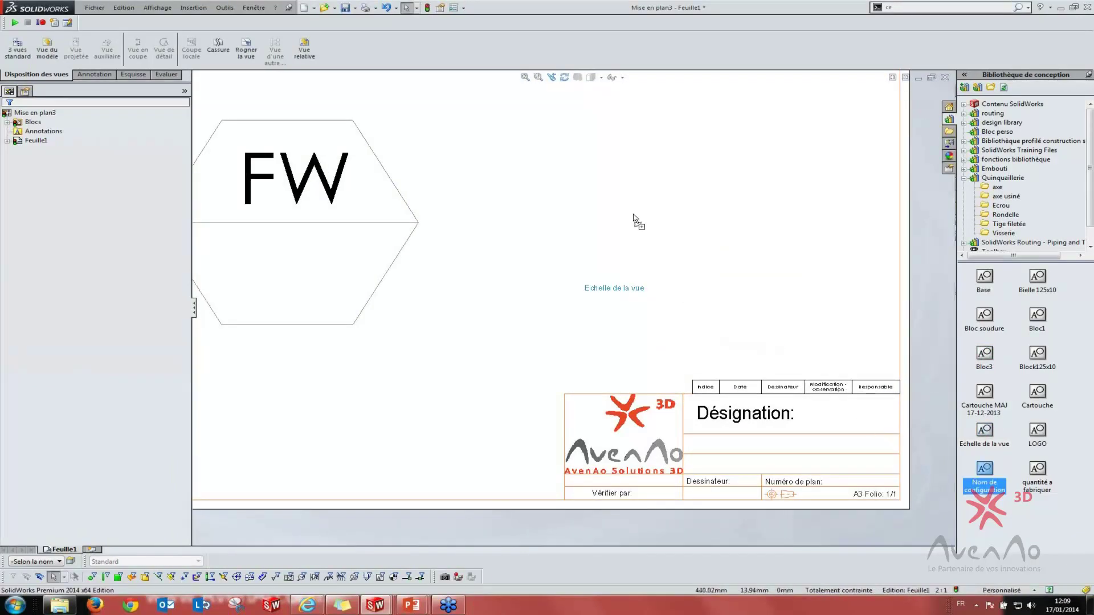
mouse_move(983, 475)
mouse_down()
mouse_move(644, 245)
mouse_move(582, 221)
mouse_up()
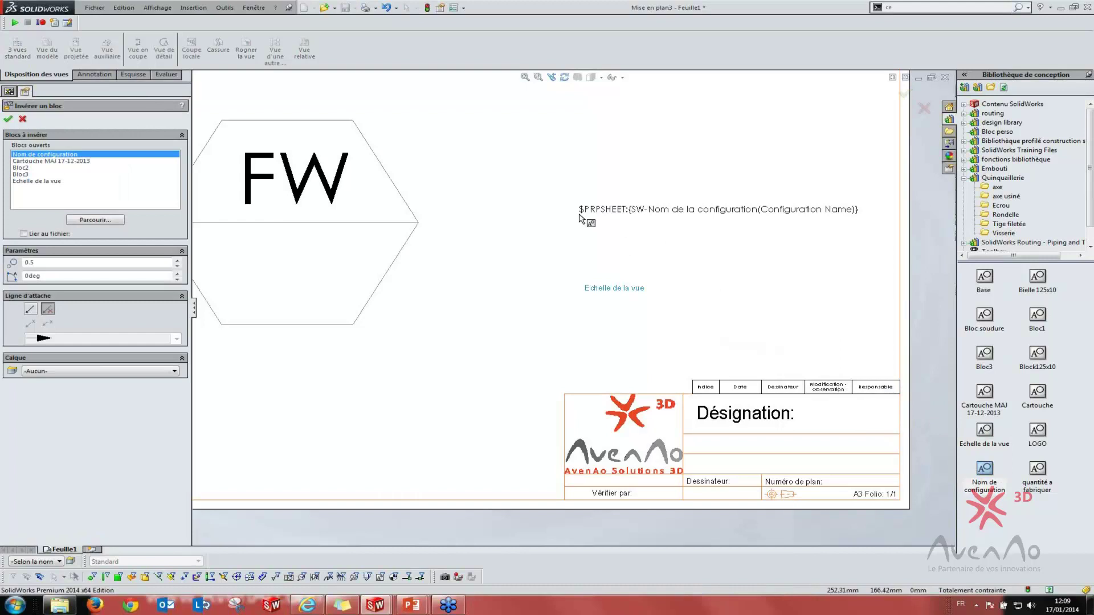
click(580, 218)
key(Escape)
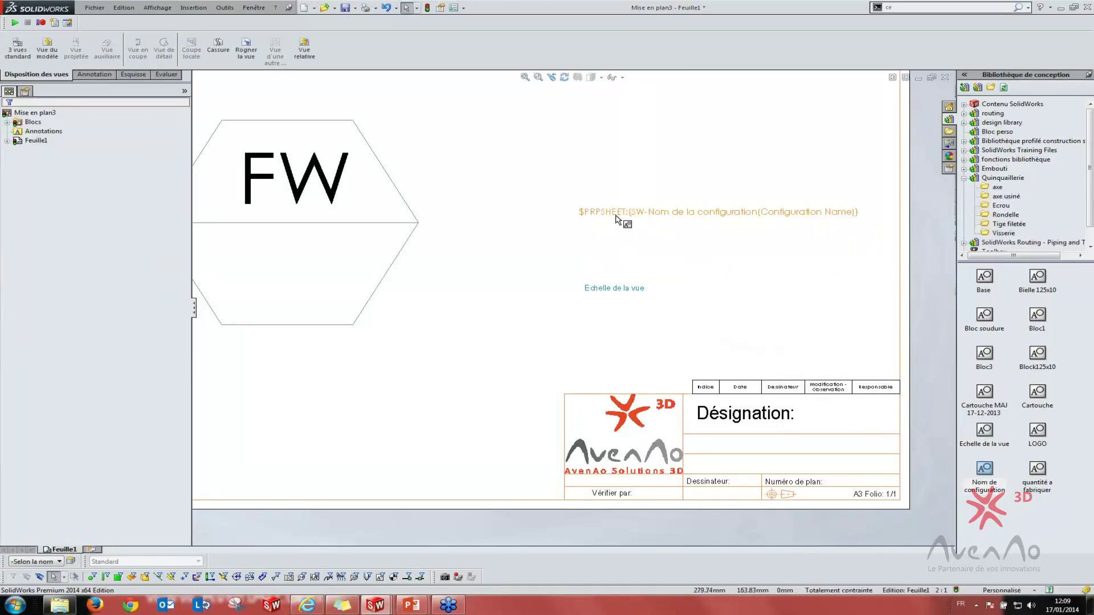
click(615, 219)
key(Delete)
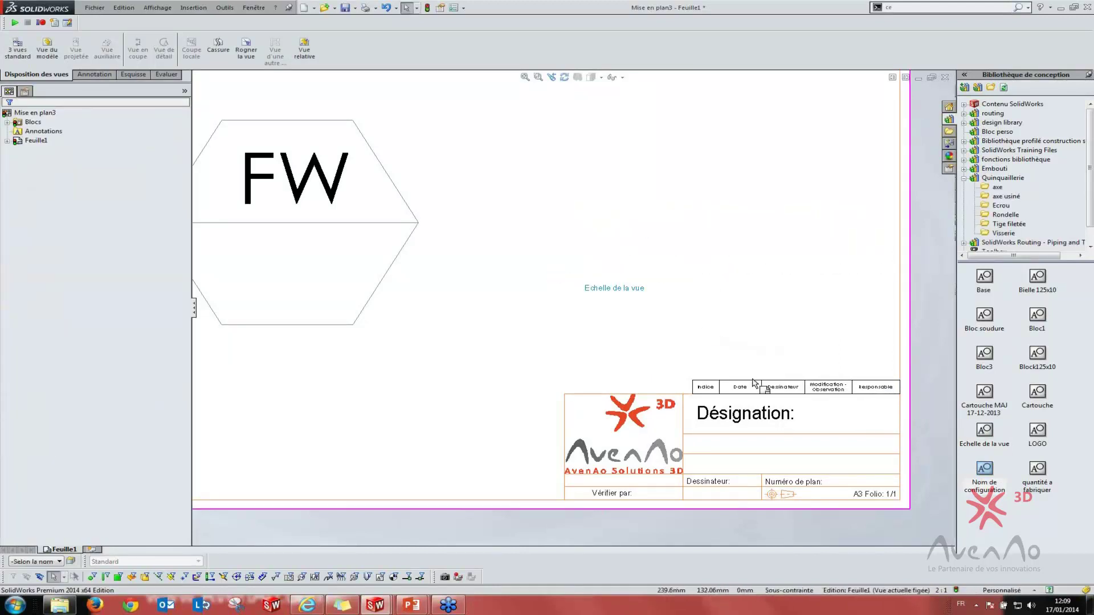
Place the Quantité a fabriquer block above Echelle de la vue and fit the sheet
mouse_move(1040, 476)
mouse_down()
mouse_move(624, 181)
mouse_move(592, 234)
mouse_up()
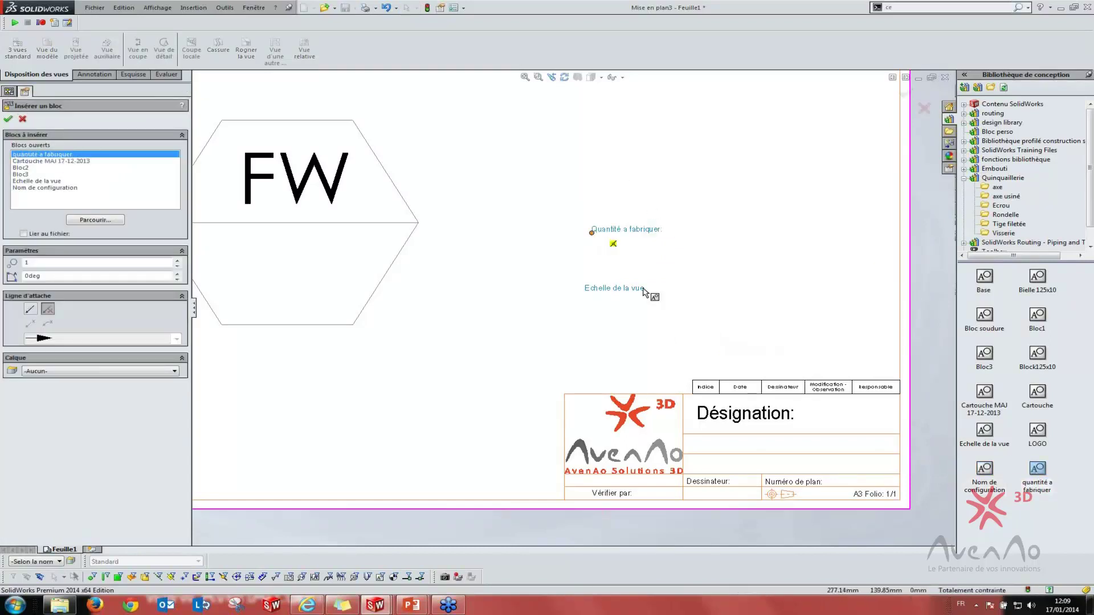
click(713, 308)
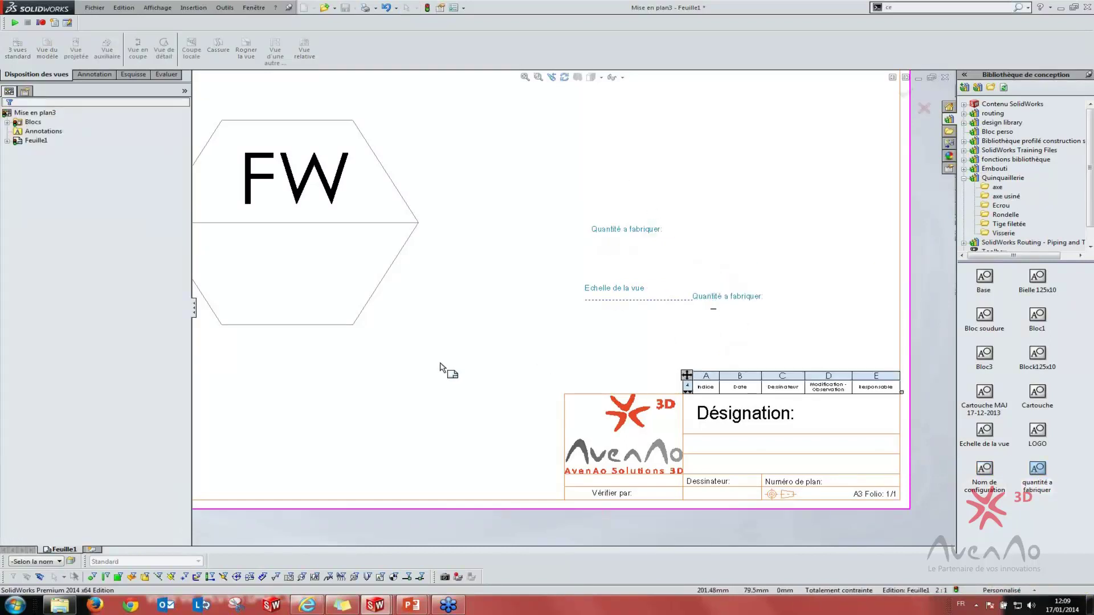
key(Escape)
key(f)
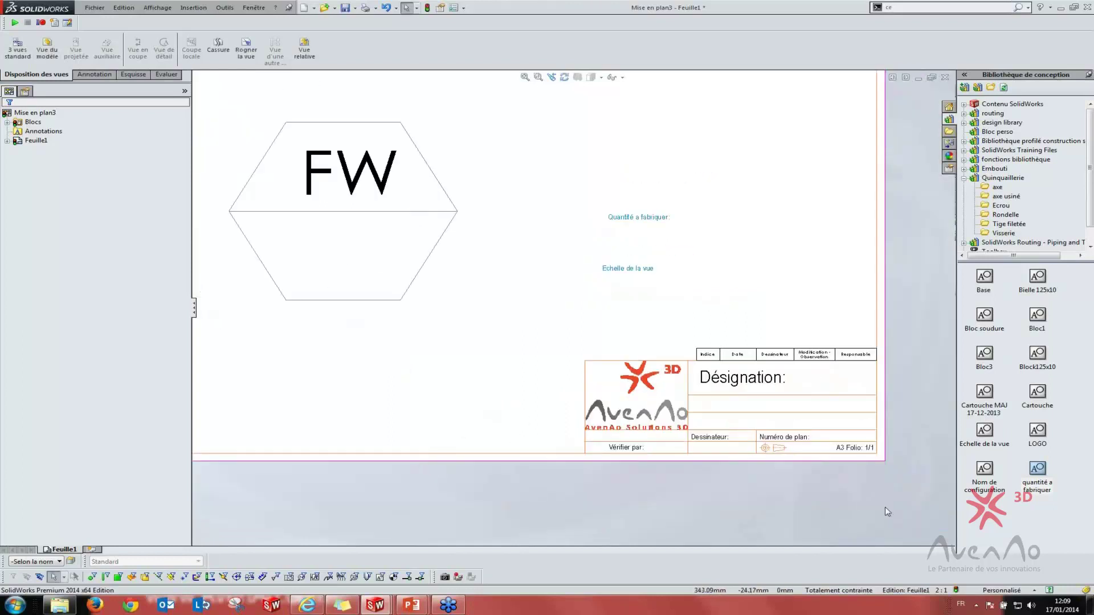
click(964, 178)
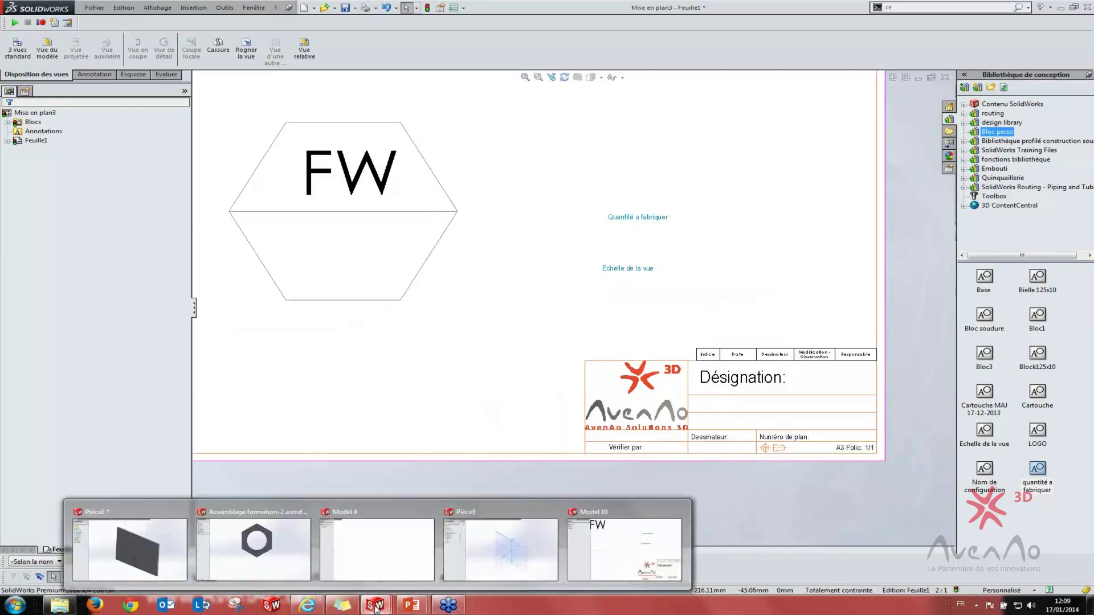
key(super+Tab)
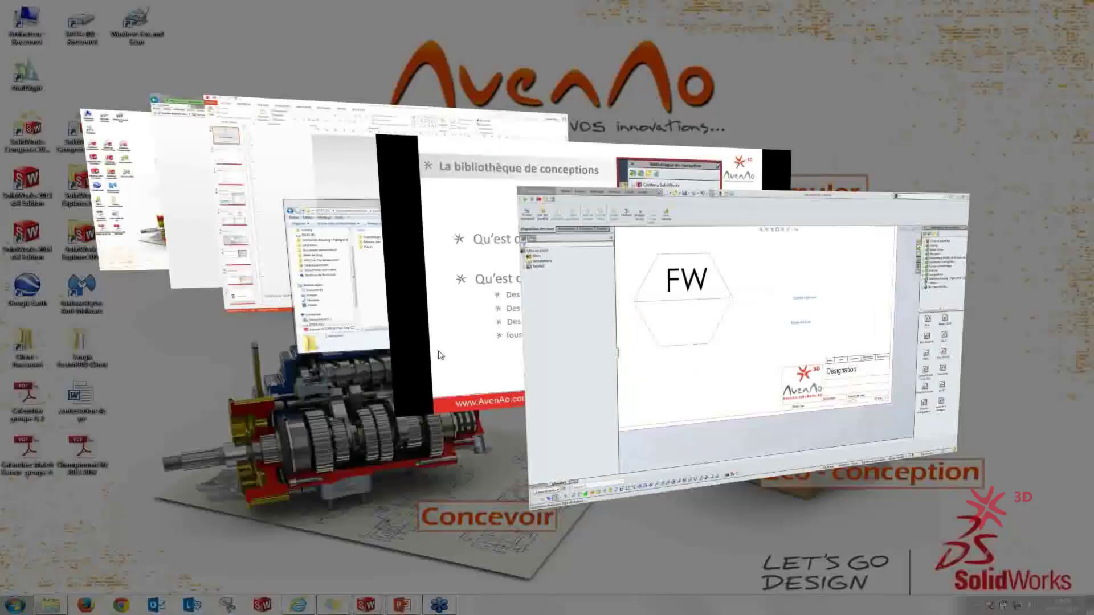
Advance the slideshow to the 'Les paramètres solidworks' slide, then return to the SolidWorks drawing
click(438, 356)
click(367, 275)
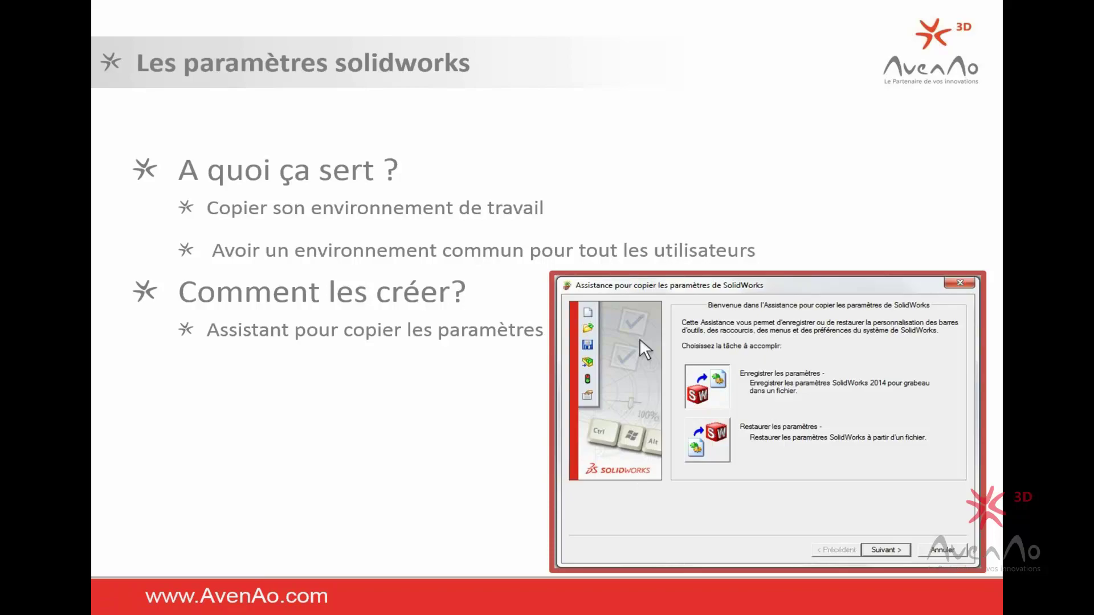
key(super+Tab)
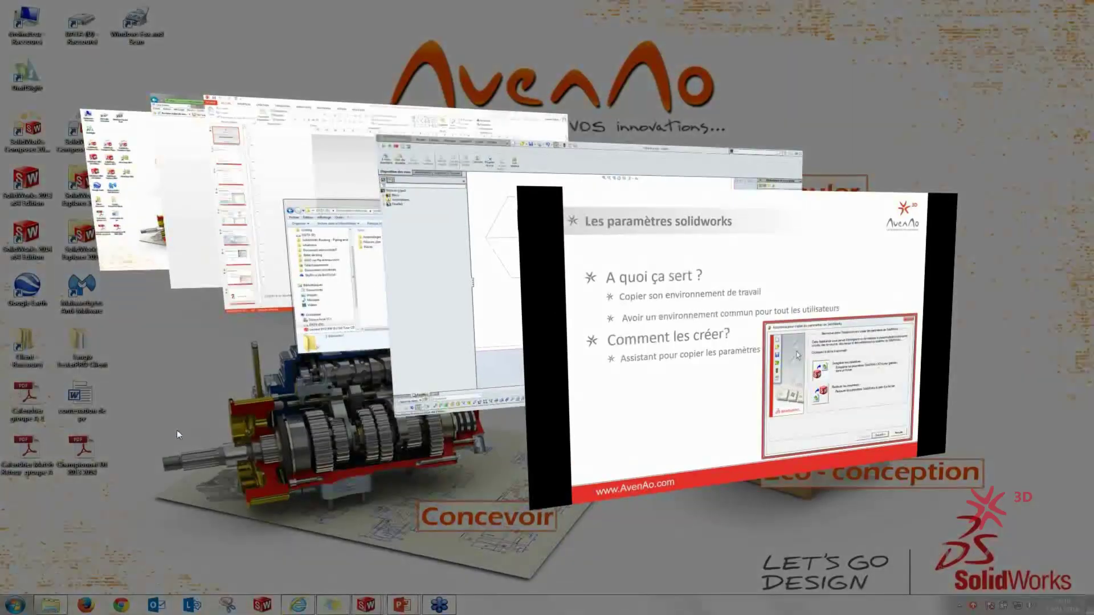
key(Return)
key(super+Tab)
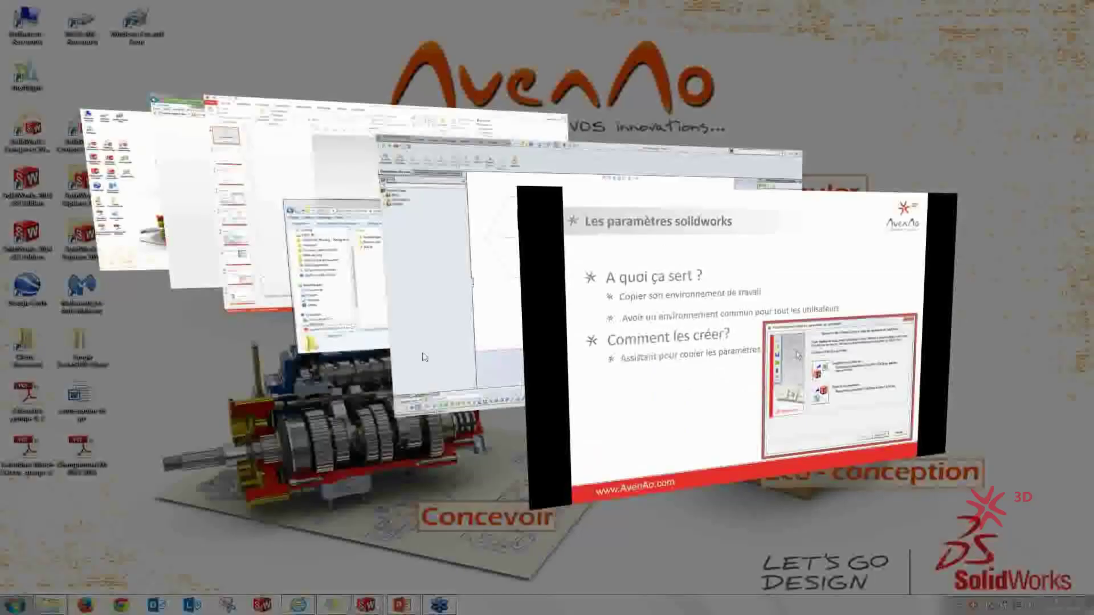
key(super+Tab)
Launch 'Assistance pour copier les paramètres' from Start > SolidWorks 2014 > Outils SolidWorks
key(super)
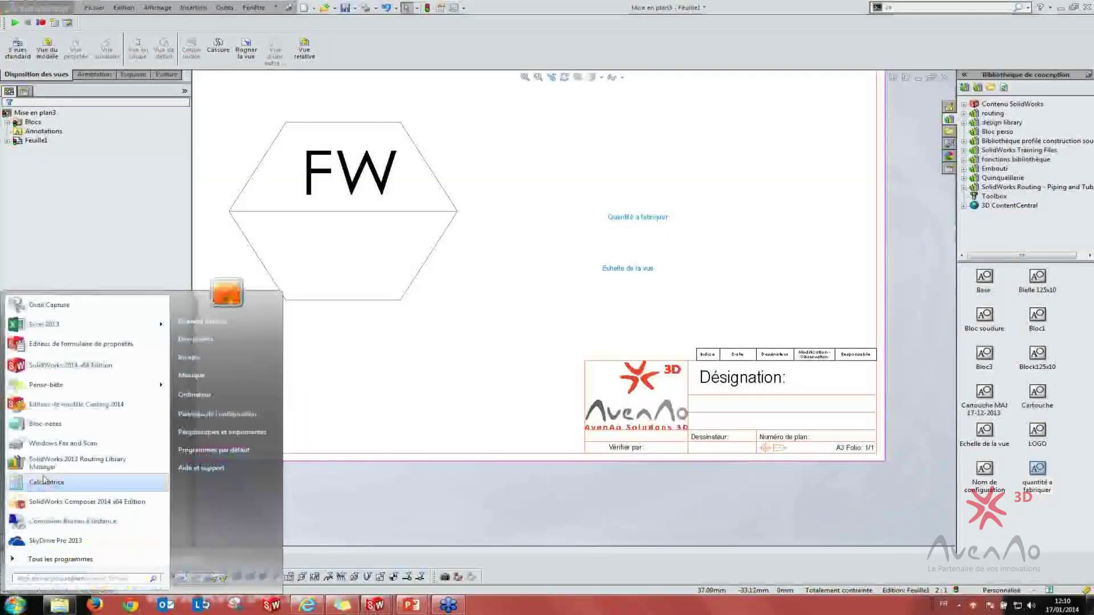
click(48, 564)
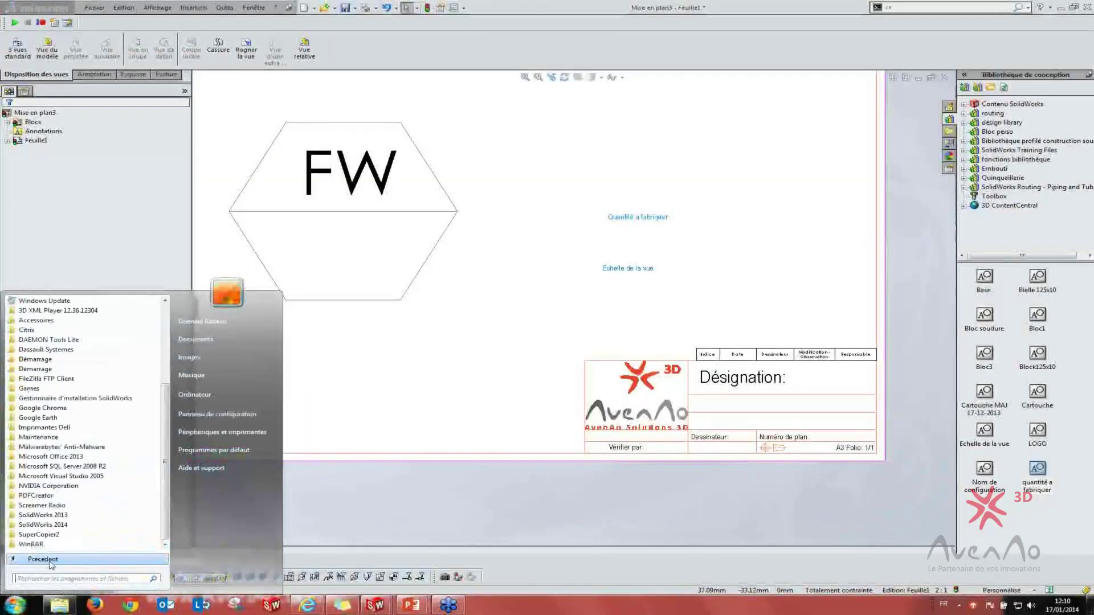
click(54, 527)
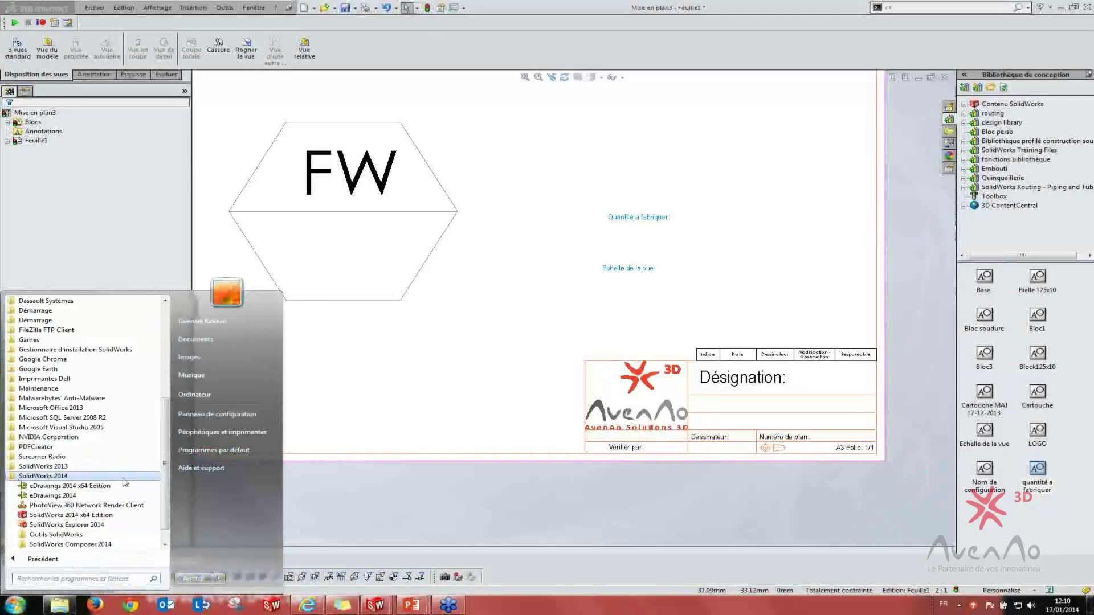
scroll(167, 513, down, 1)
click(33, 515)
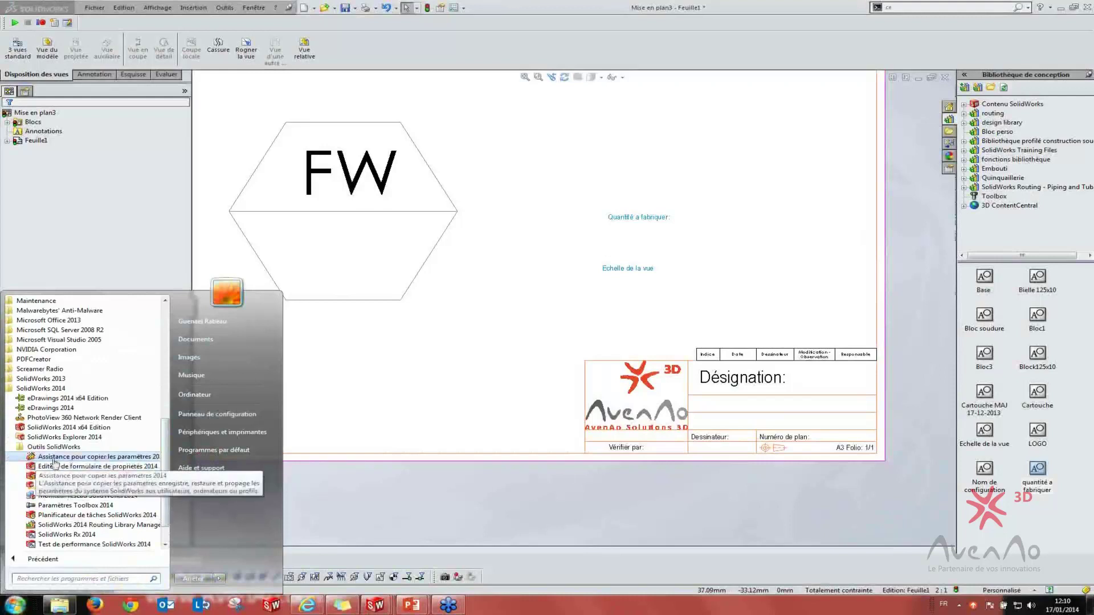
click(111, 459)
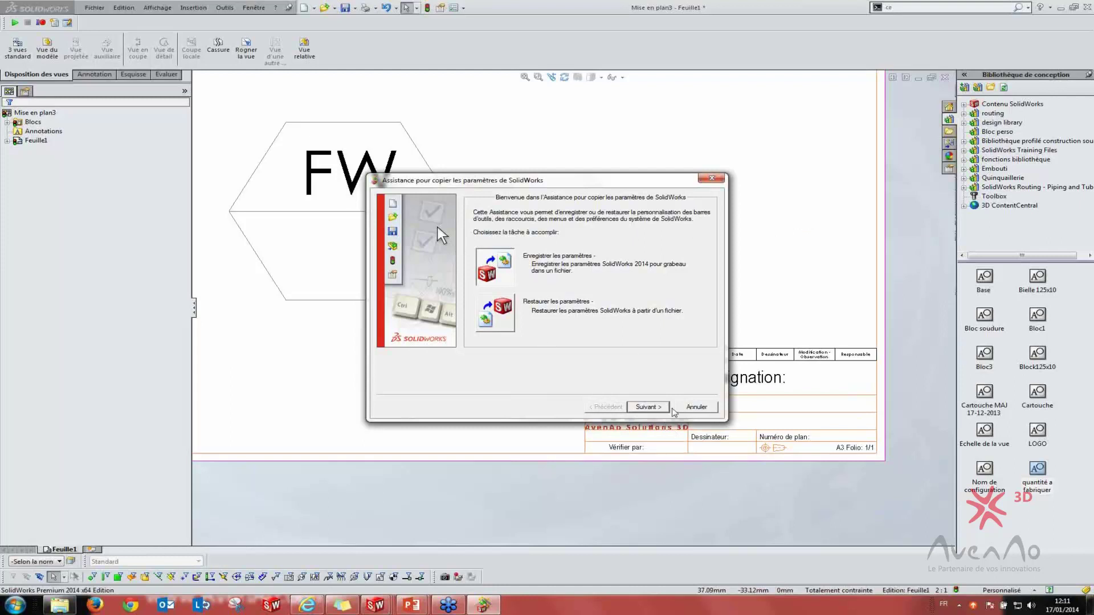
Cancel the settings wizard and close the drawing without saving its changes
click(689, 410)
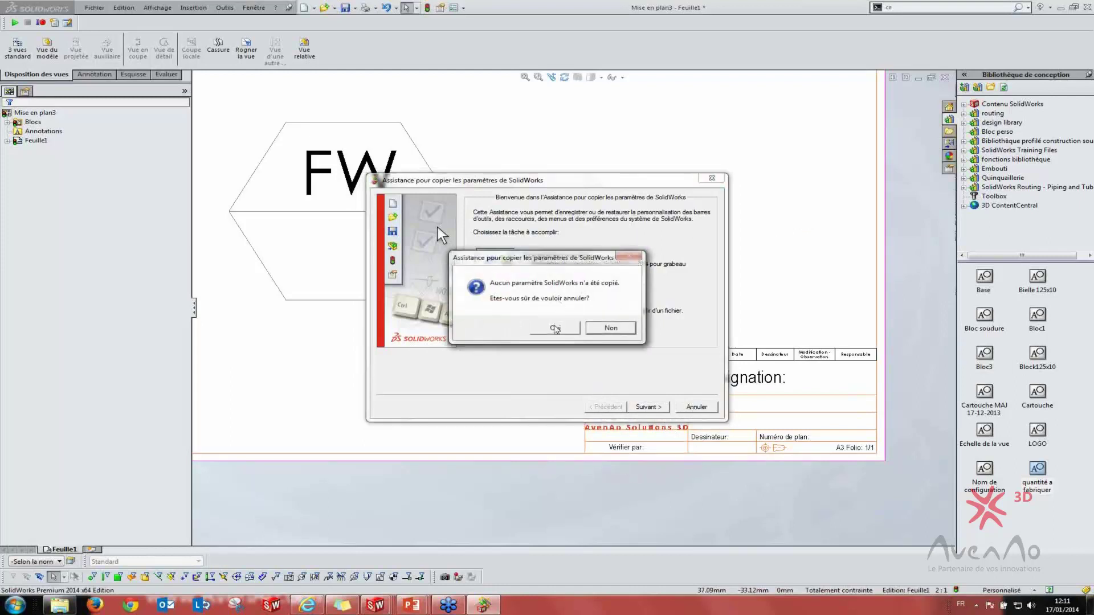
click(555, 329)
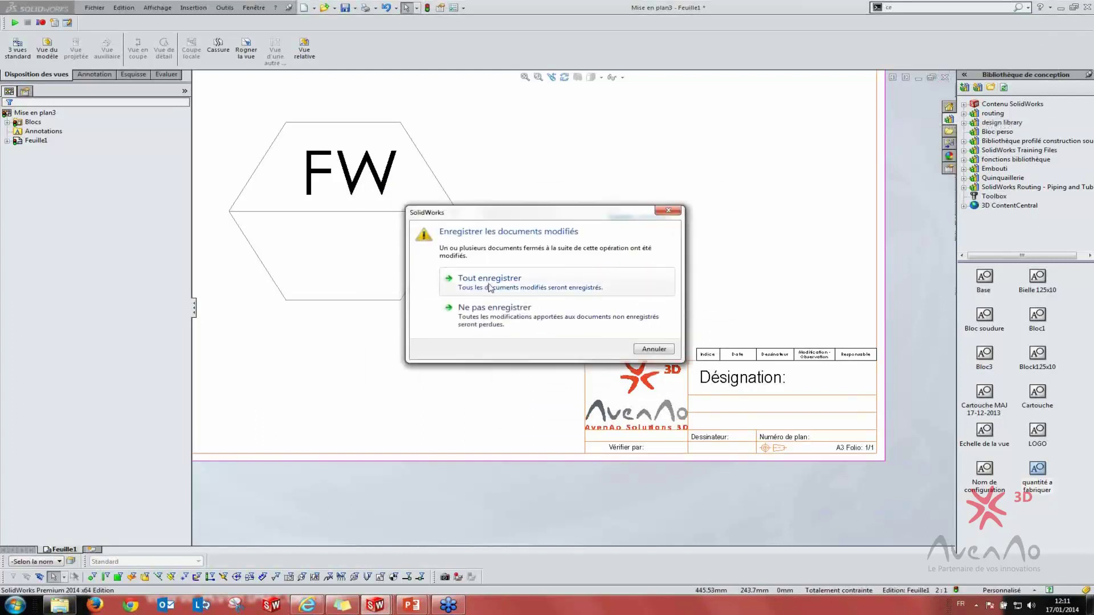
click(491, 285)
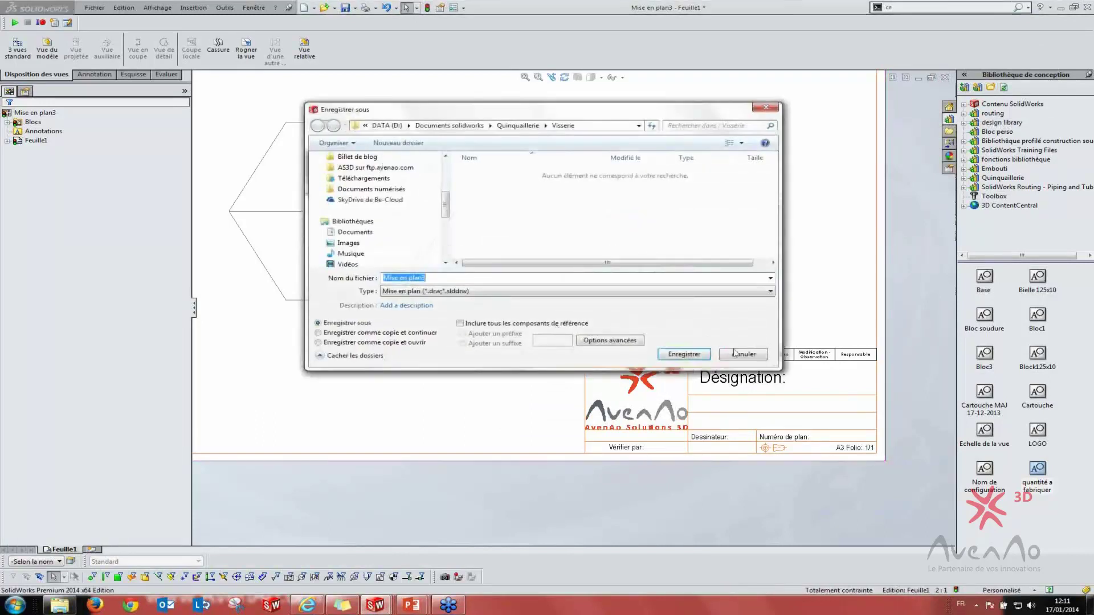
key(Escape)
click(944, 77)
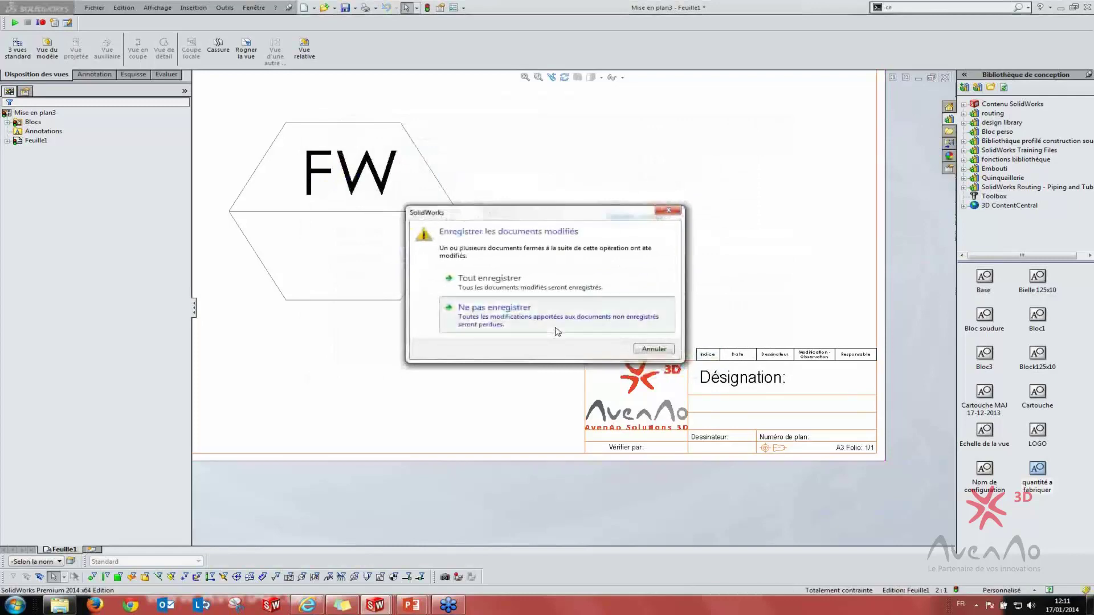
click(479, 306)
Close the assembly, Pièce1, Pièce3 and Mise en plan formation-2 without saving
click(945, 61)
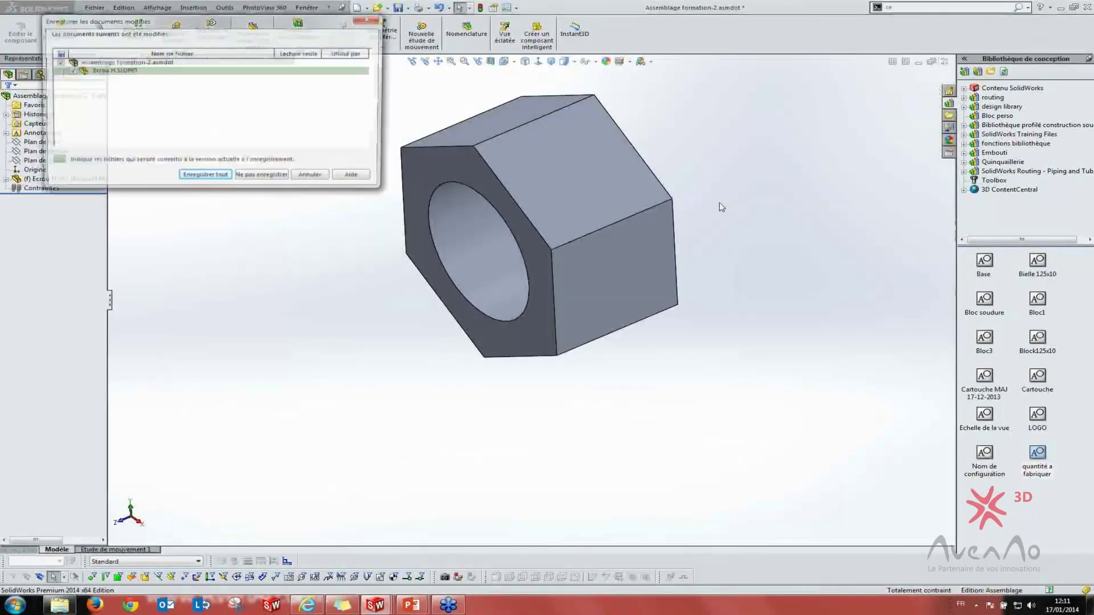
click(242, 178)
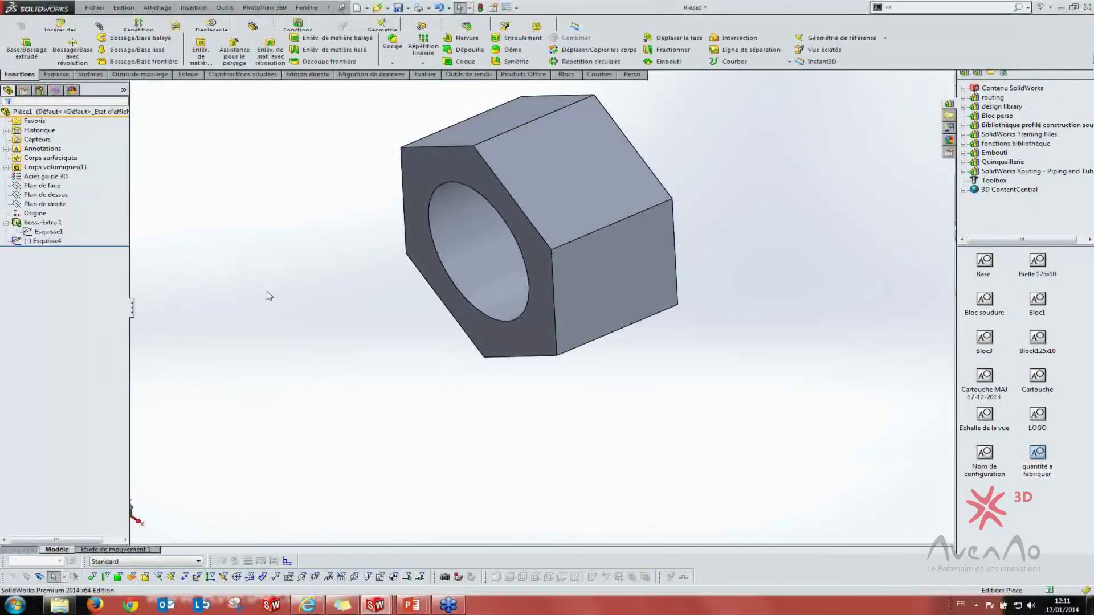
click(945, 77)
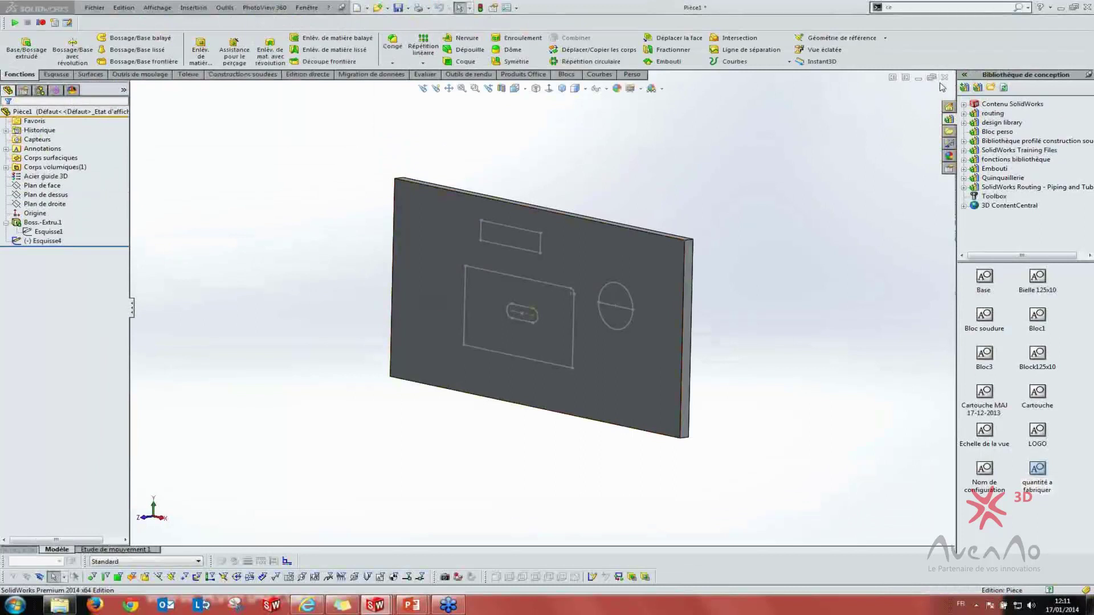
click(476, 311)
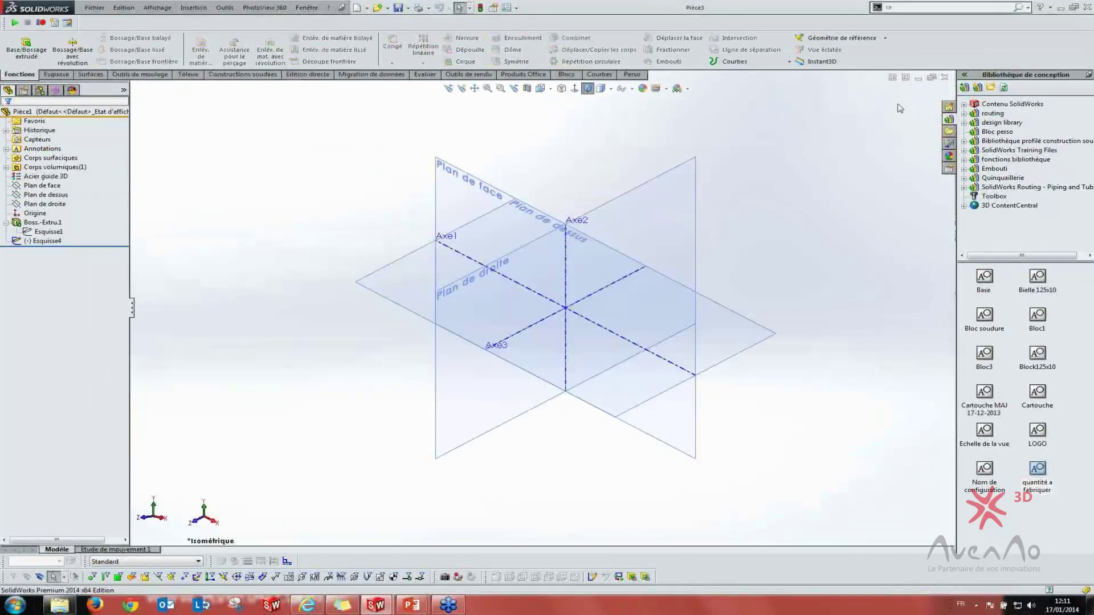
click(945, 77)
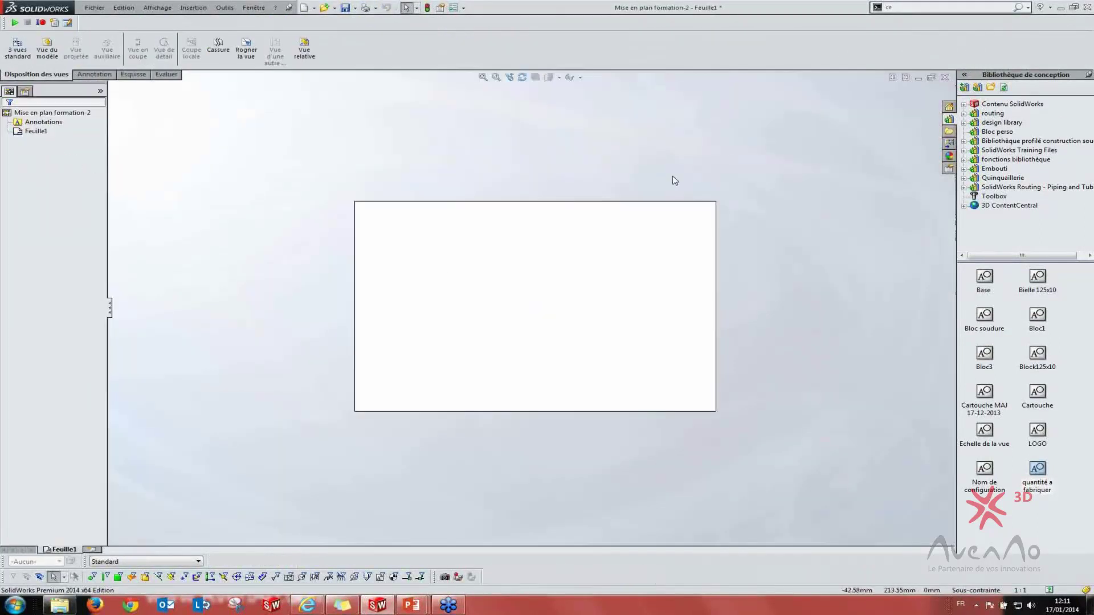
click(945, 77)
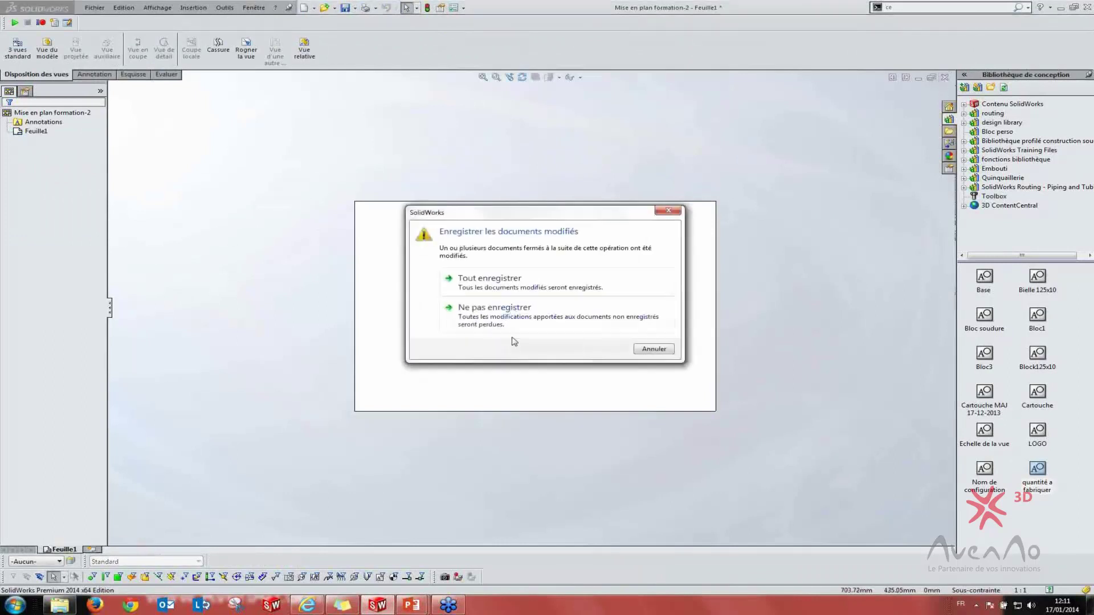
click(528, 316)
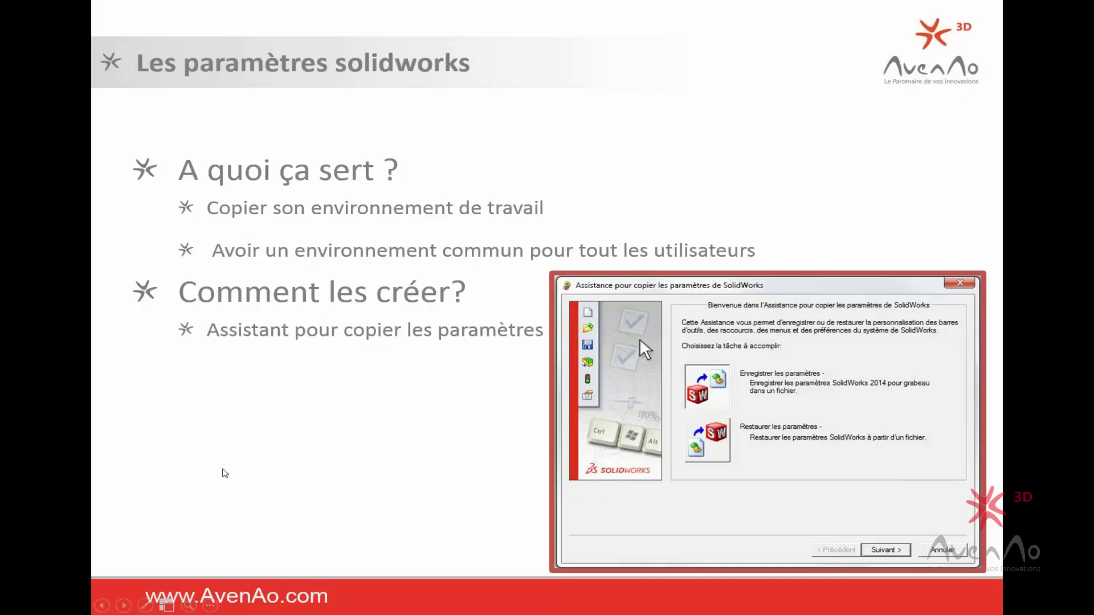
Leave the slideshow and launch 'Assistance pour copier les paramètres 2014' from Outils SolidWorks
key(super+Tab)
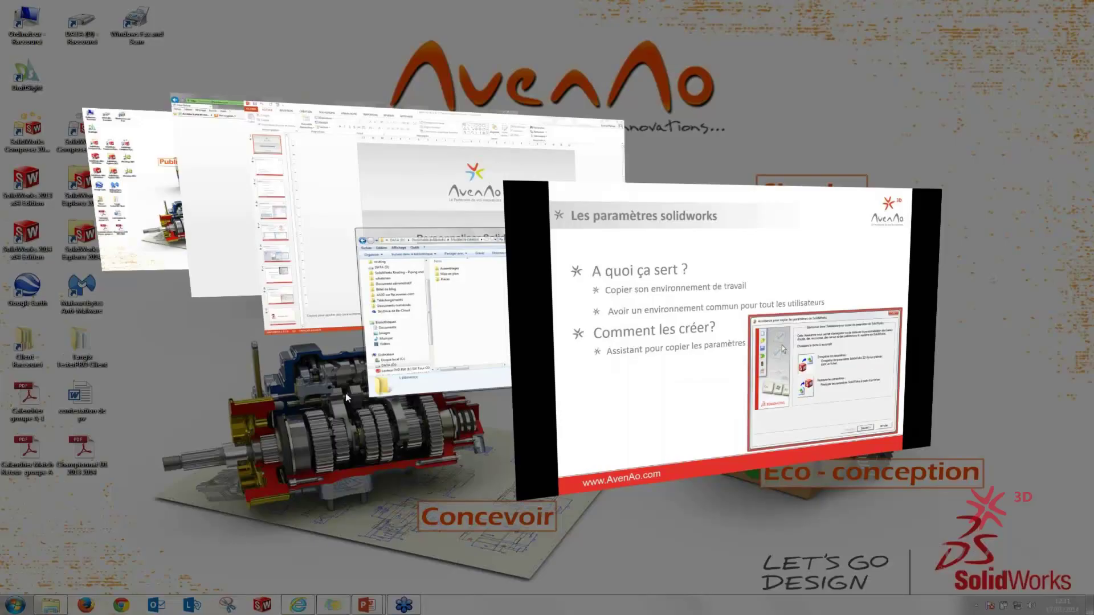
click(434, 347)
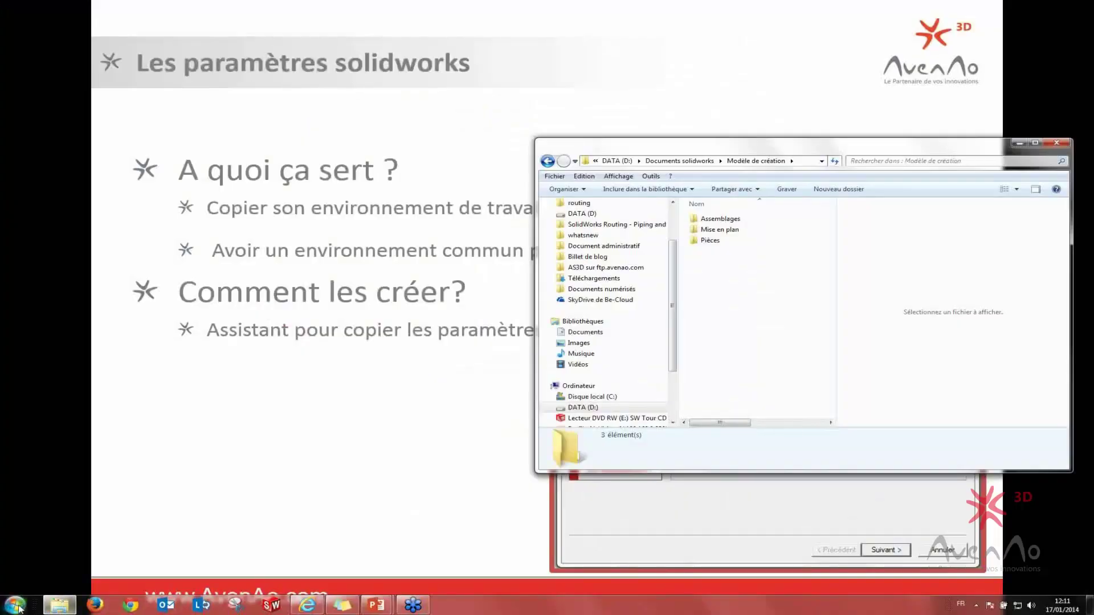
key(super)
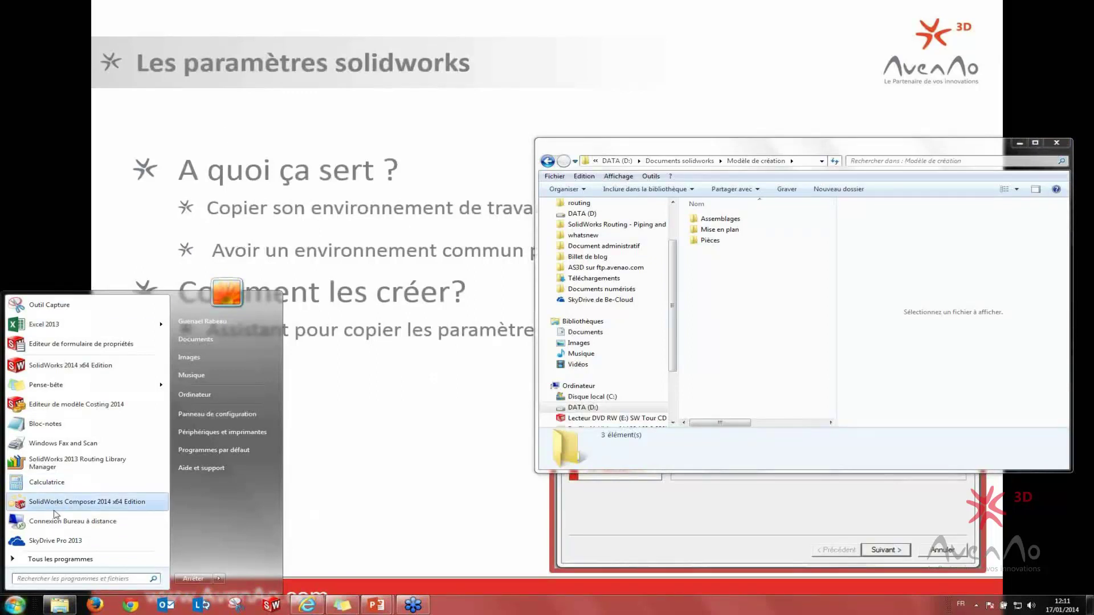
click(48, 560)
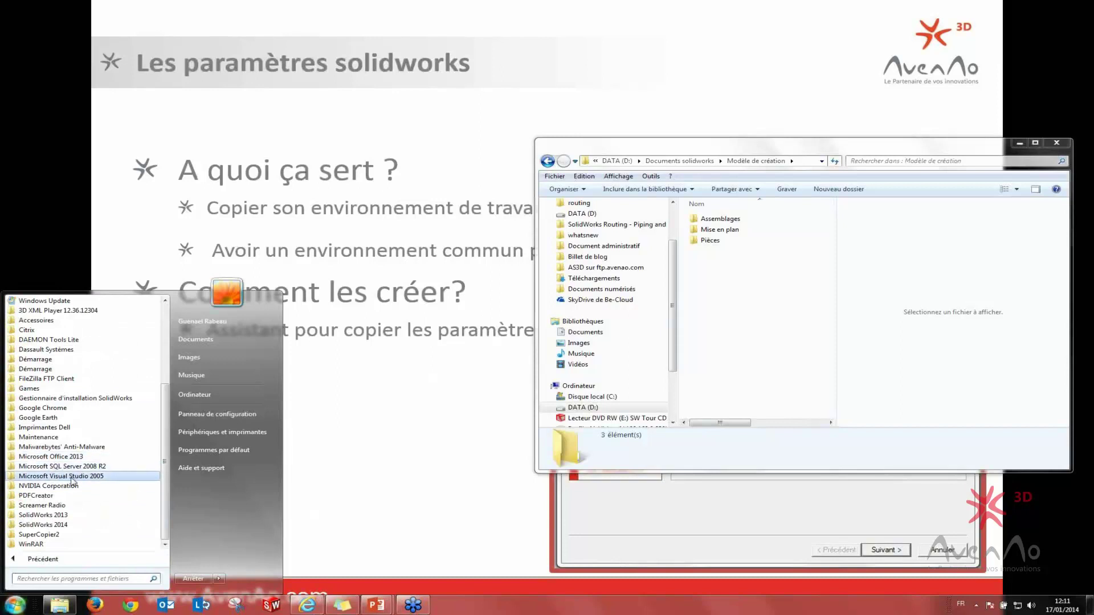
click(47, 524)
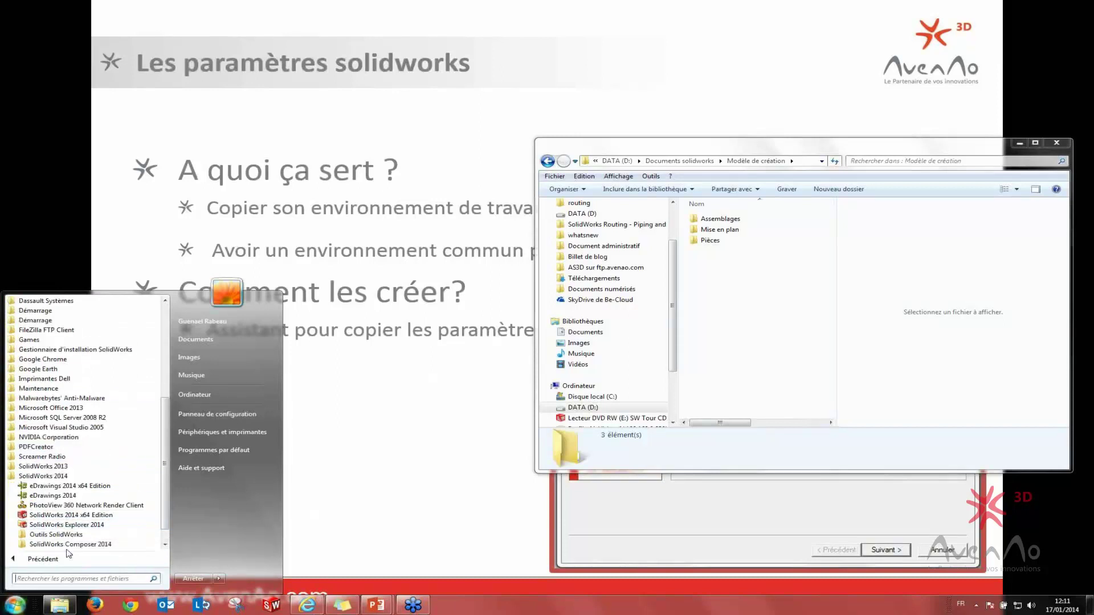
click(62, 543)
click(62, 495)
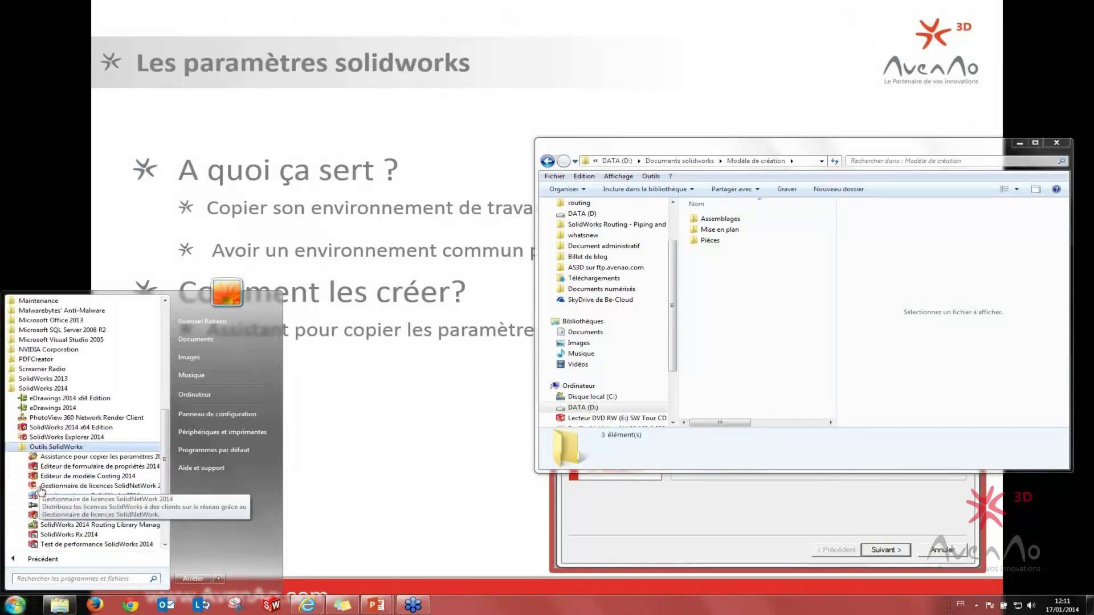
click(90, 459)
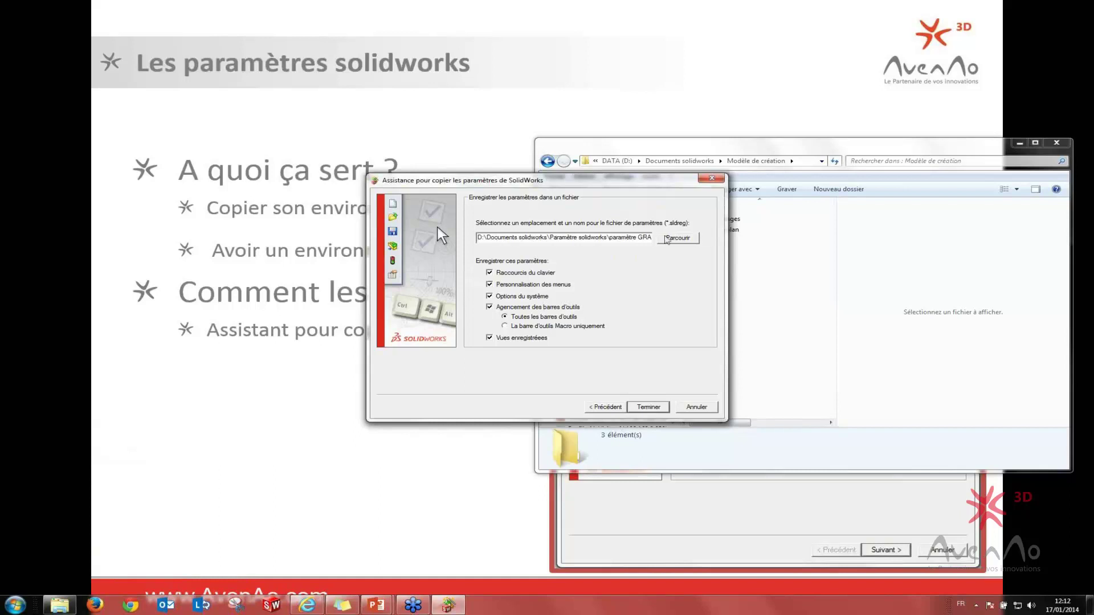
Save the settings as 'paramètre GRA au 17-01-2014' in Paramètre solidworks and finish the wizard
click(677, 240)
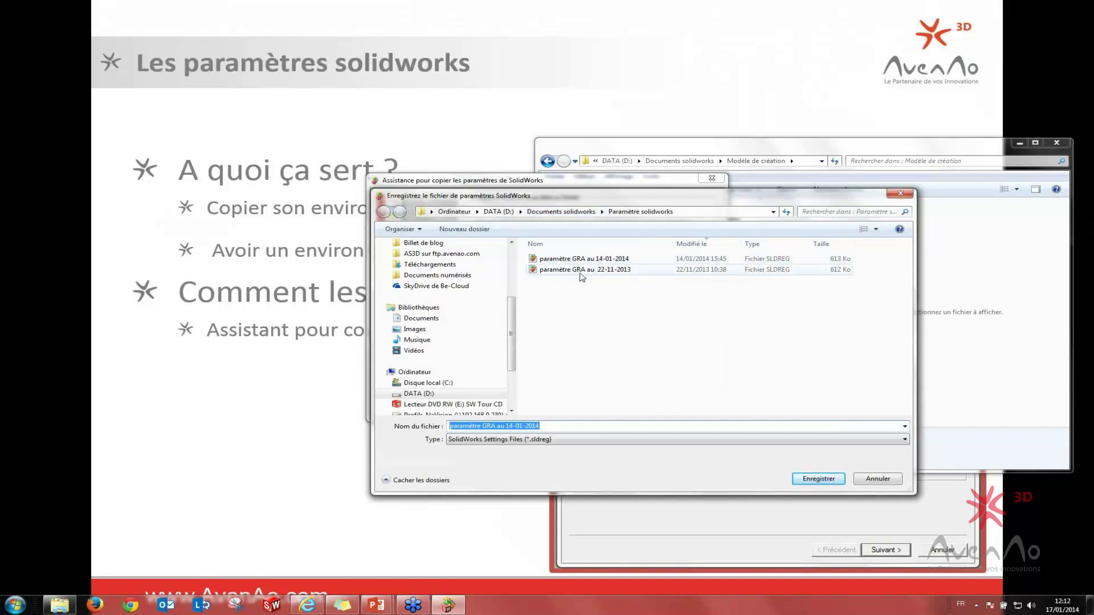
click(561, 428)
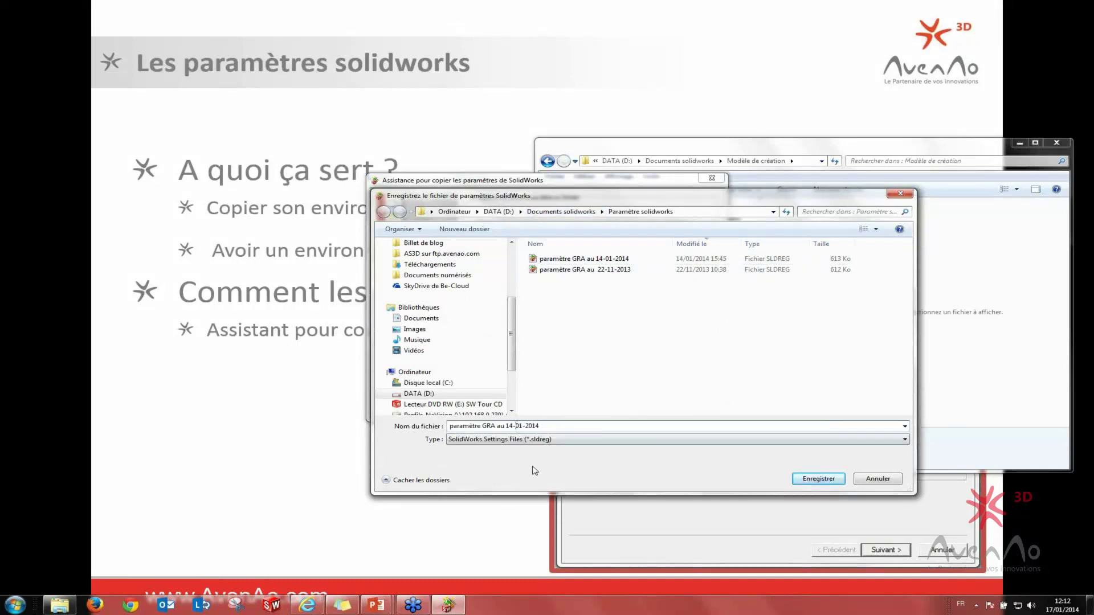
key(BackSpace)
text(7)
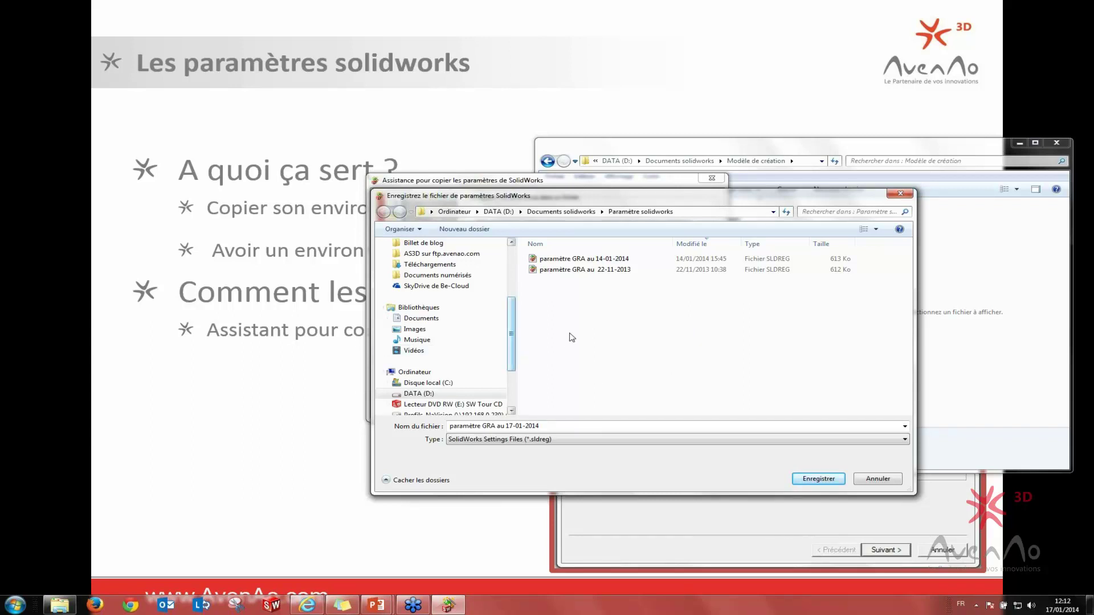
click(818, 478)
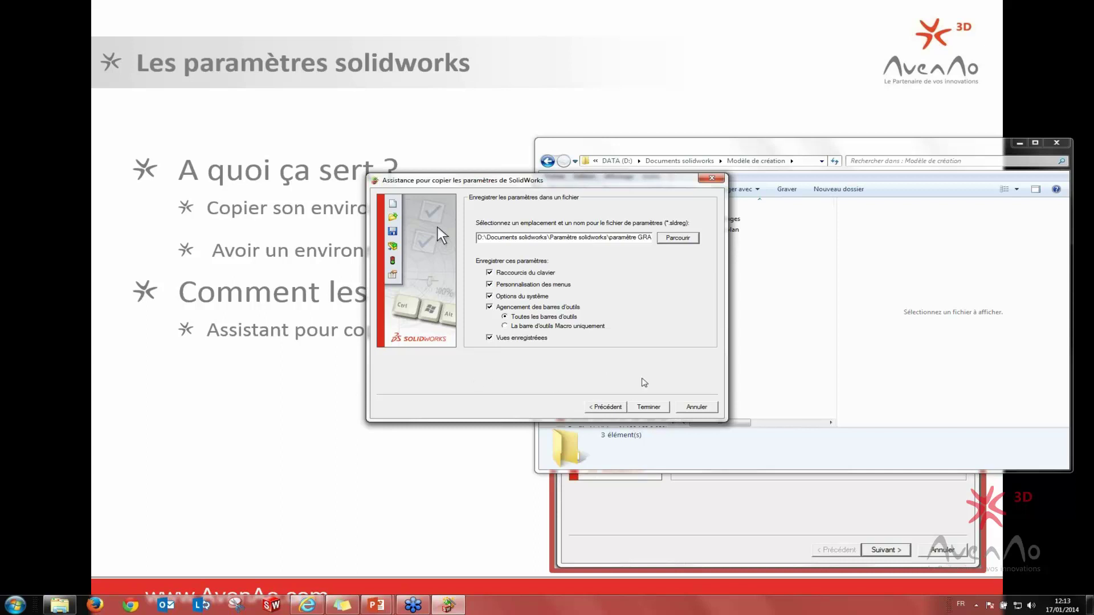
click(651, 407)
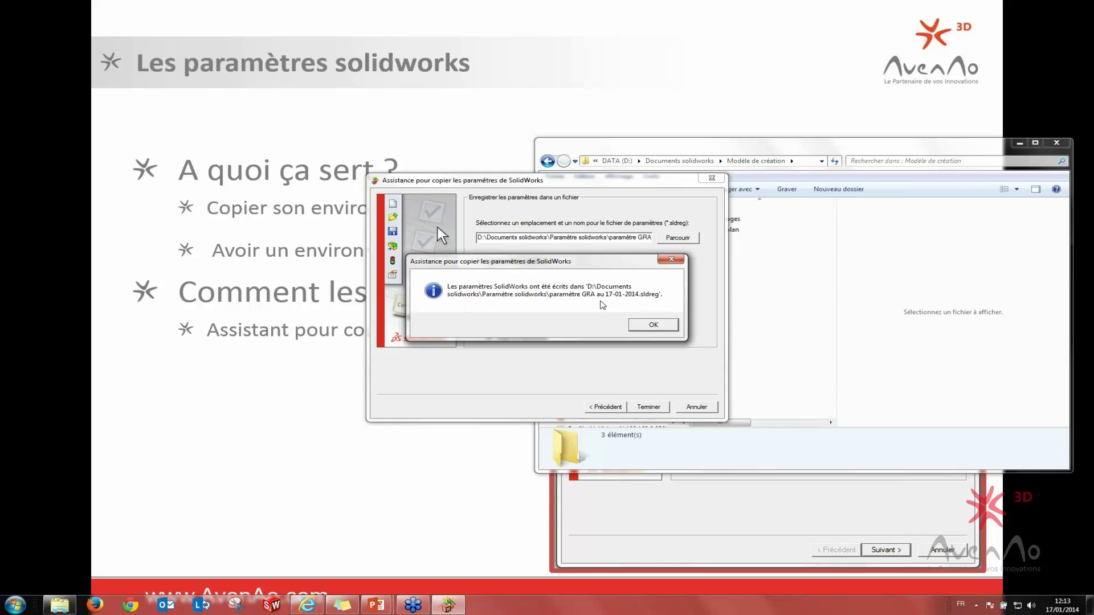
click(661, 326)
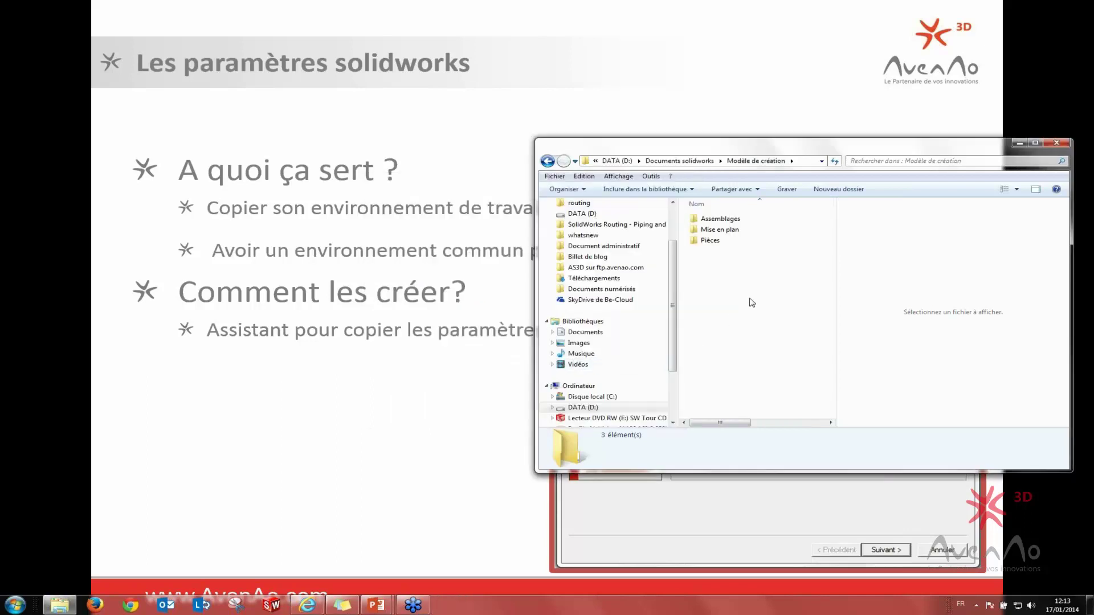
Browse to D:\Documents solidworks\Paramètre solidworks, check the new .sldreg file's details, then close Explorer
click(617, 161)
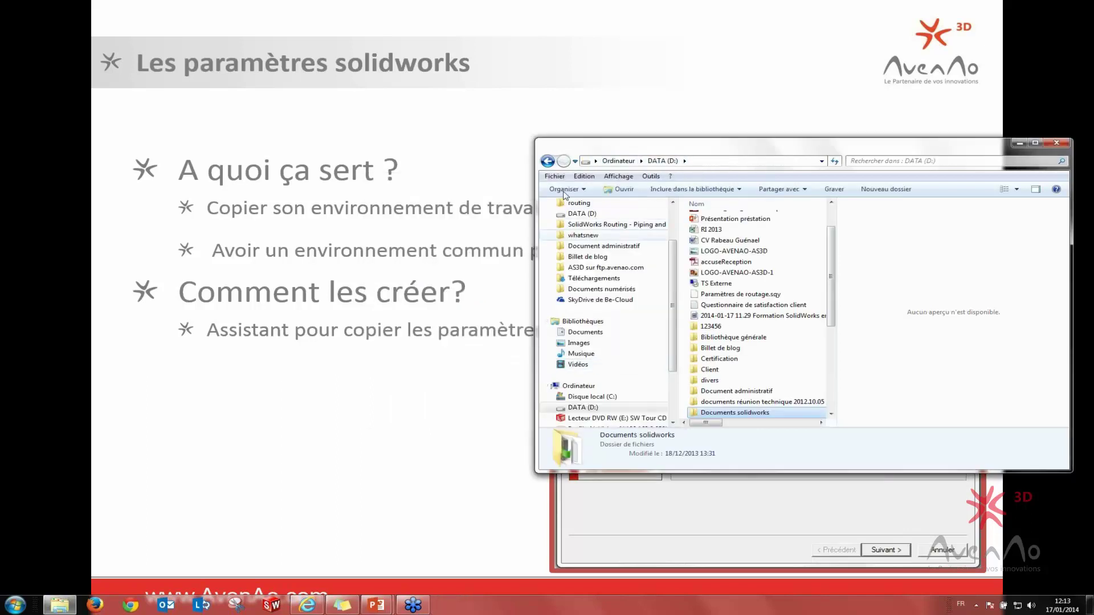
click(590, 236)
click(598, 230)
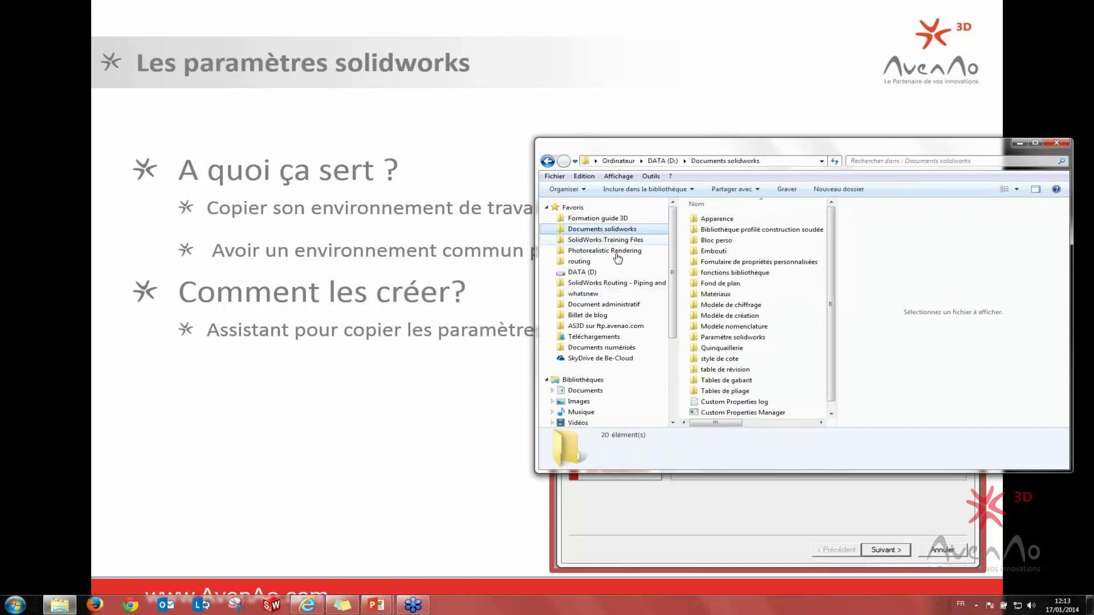
double_click(729, 338)
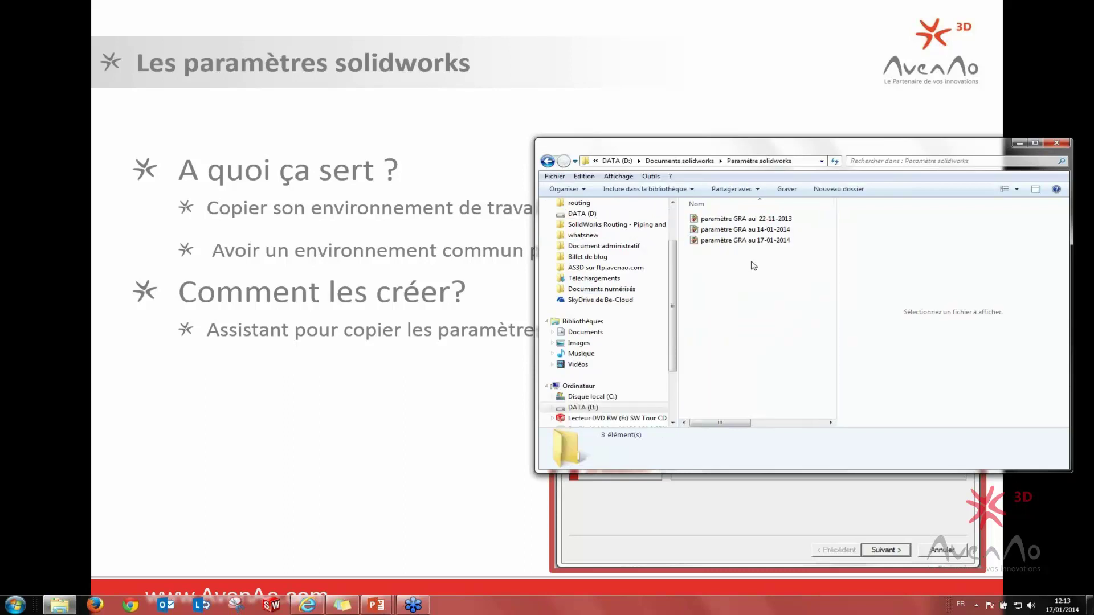
click(753, 244)
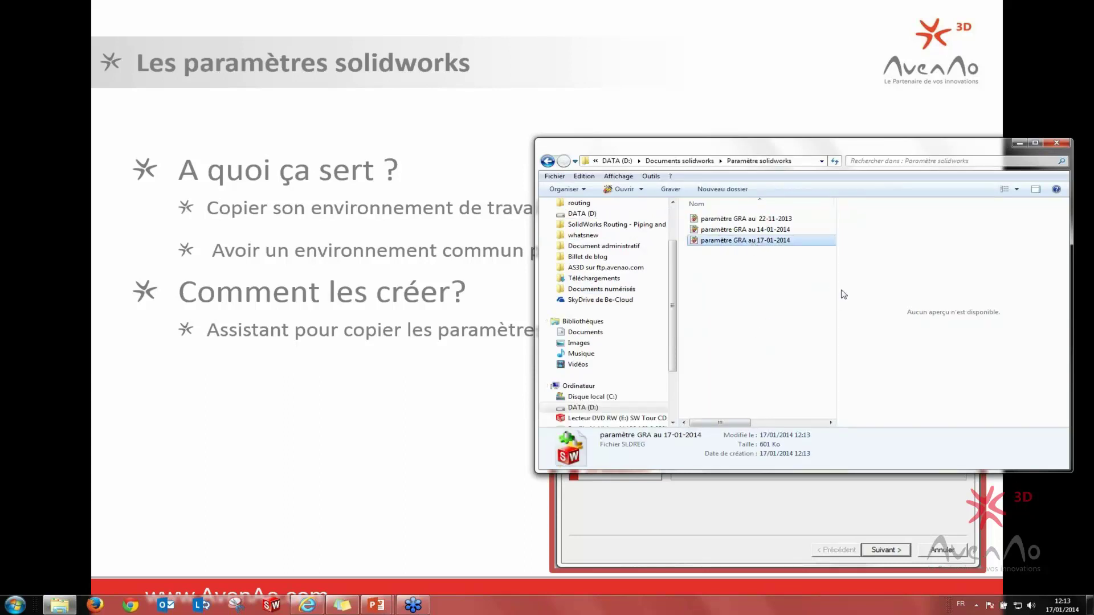
drag(838, 290, 943, 302)
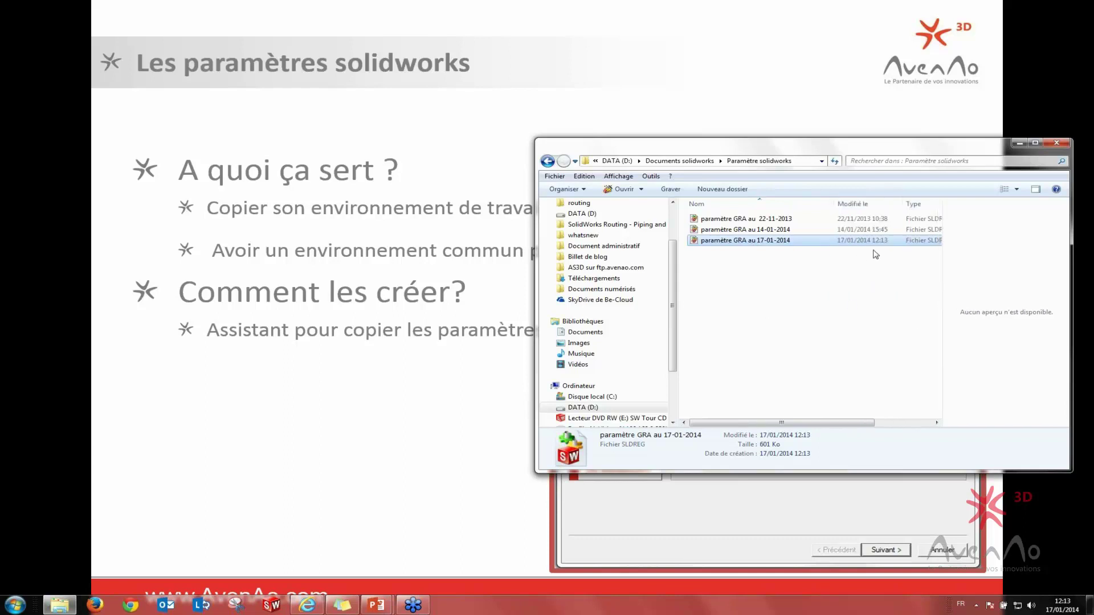
click(791, 312)
click(1054, 144)
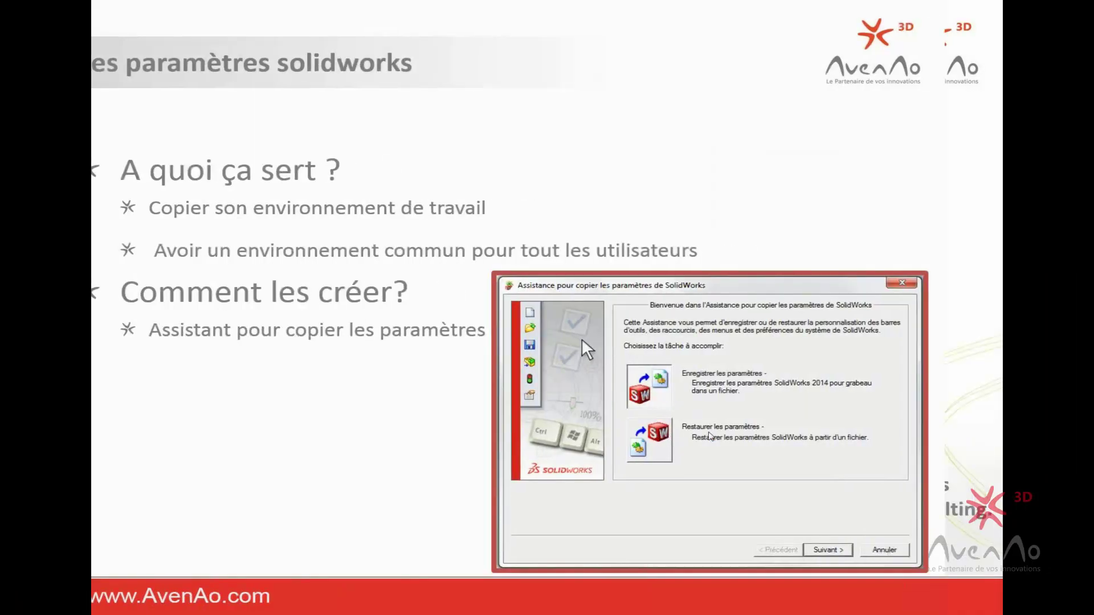
Go back to the settings slide and bring the PowerPoint window forward
key(Left)
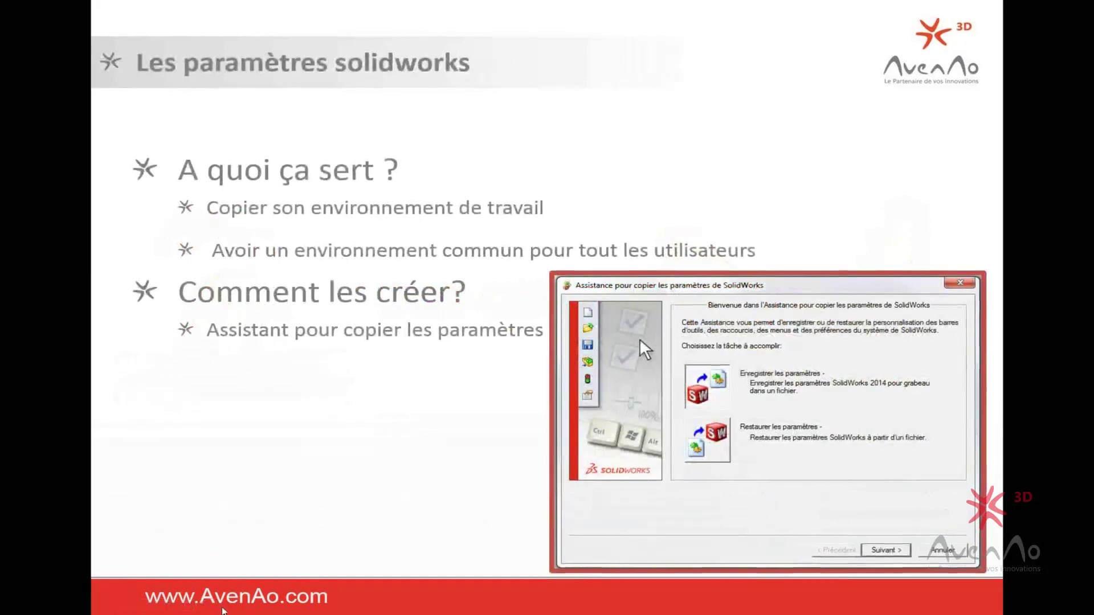
key(super+Tab)
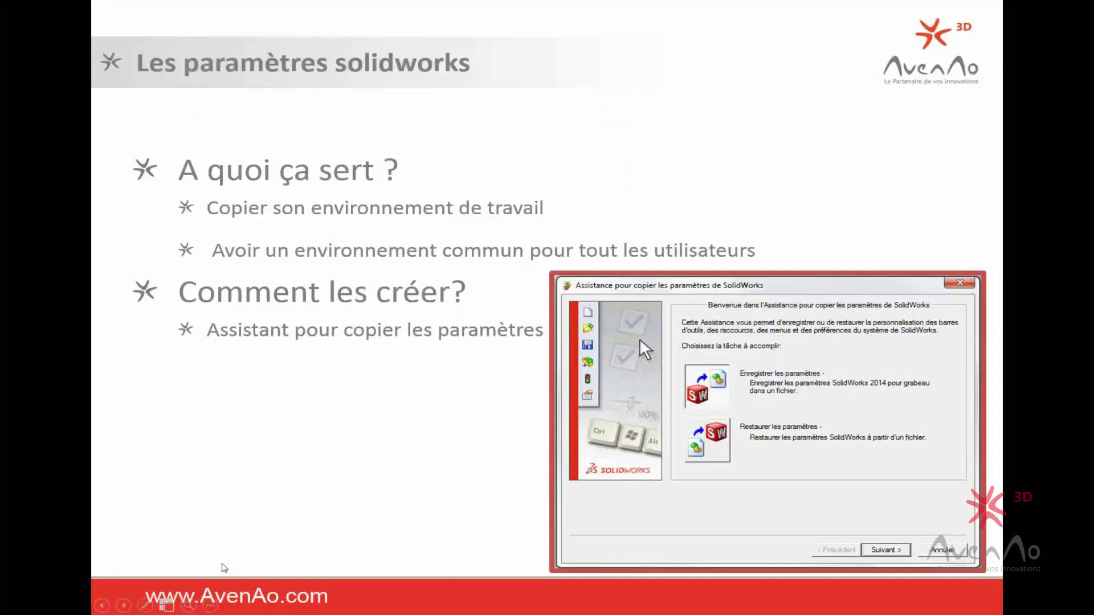
key(super+Tab)
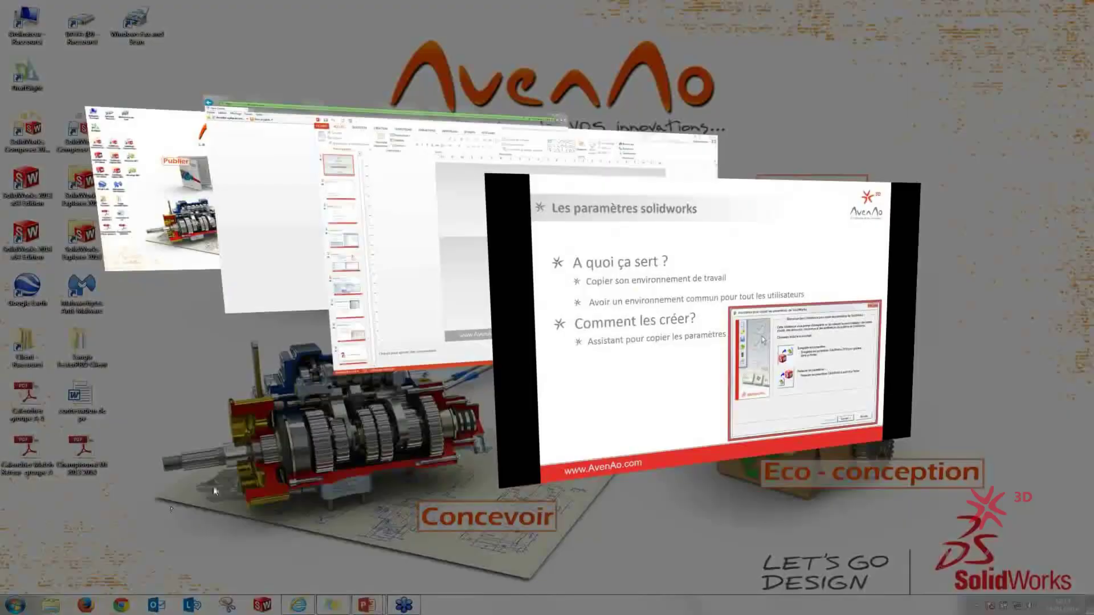
click(402, 324)
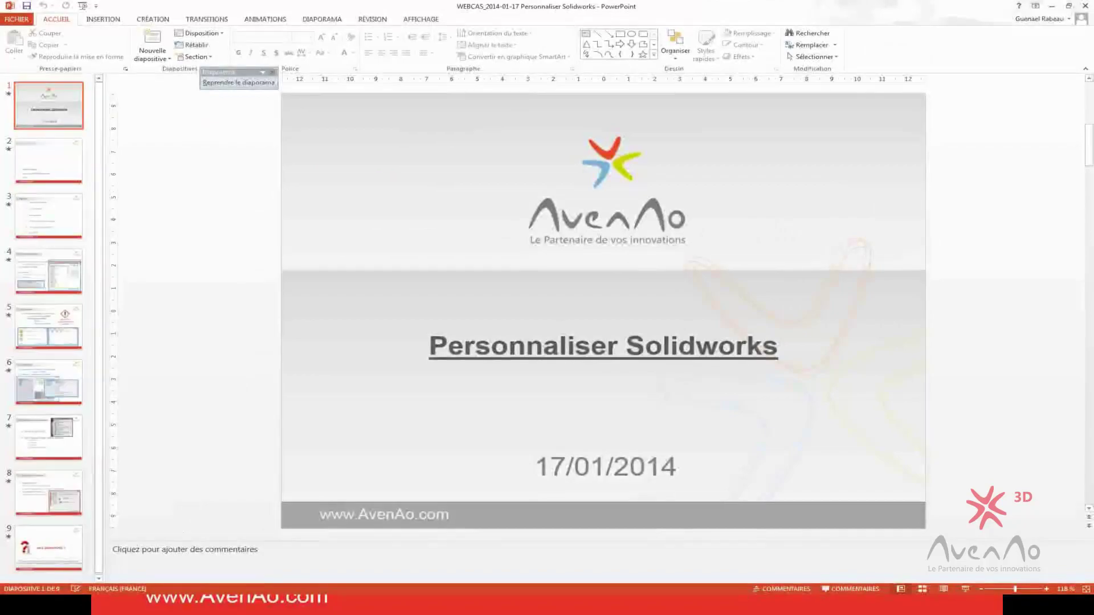
Launch 'Assistance pour copier les paramètres 2014' from the Start menu
key(super+Tab)
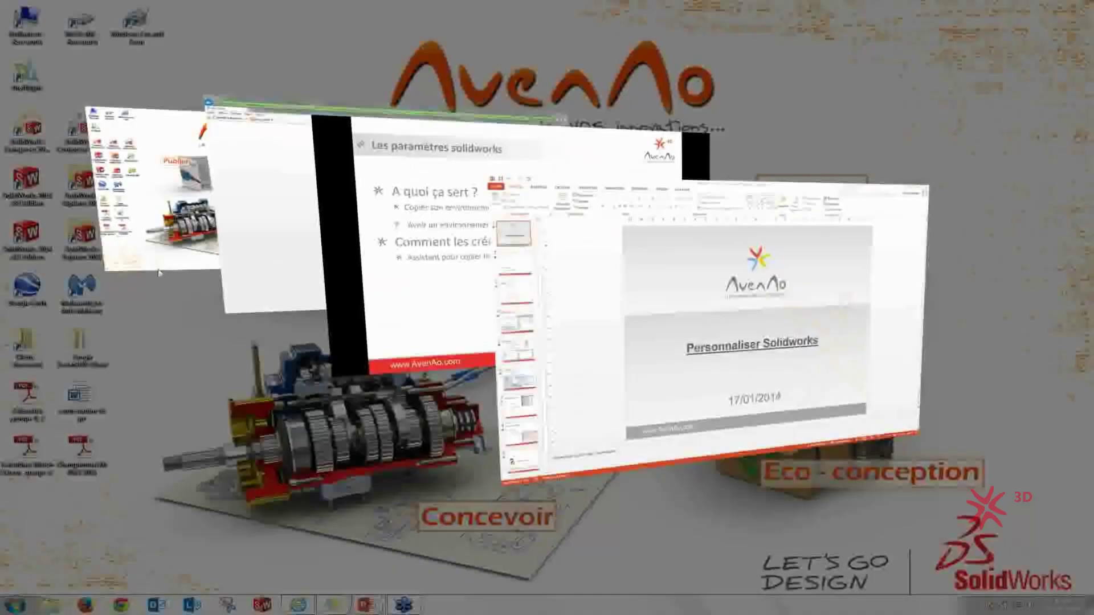
click(159, 273)
key(super)
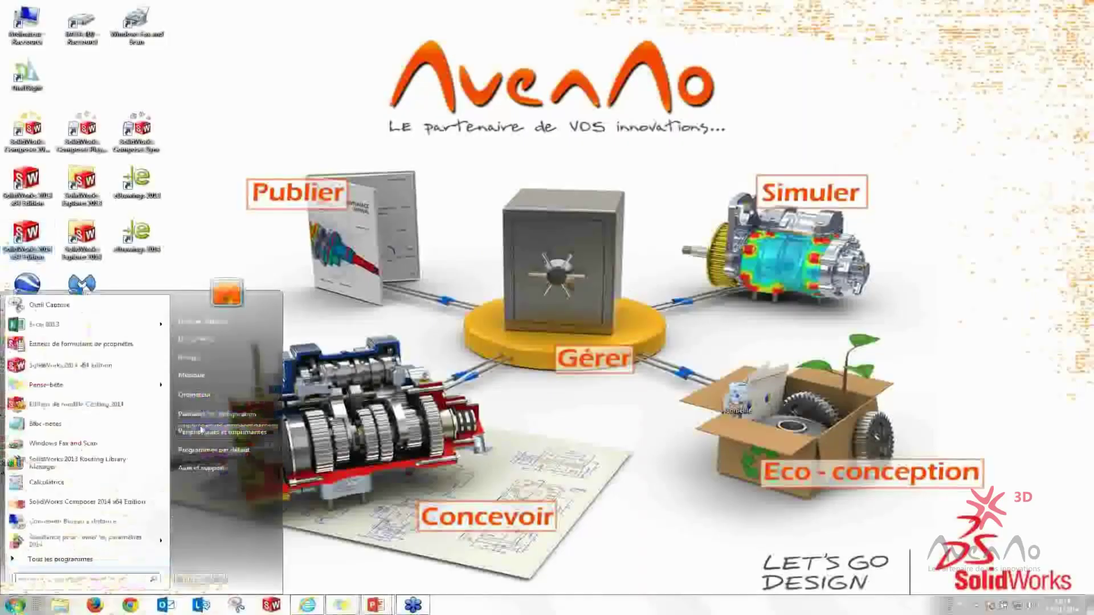
click(52, 542)
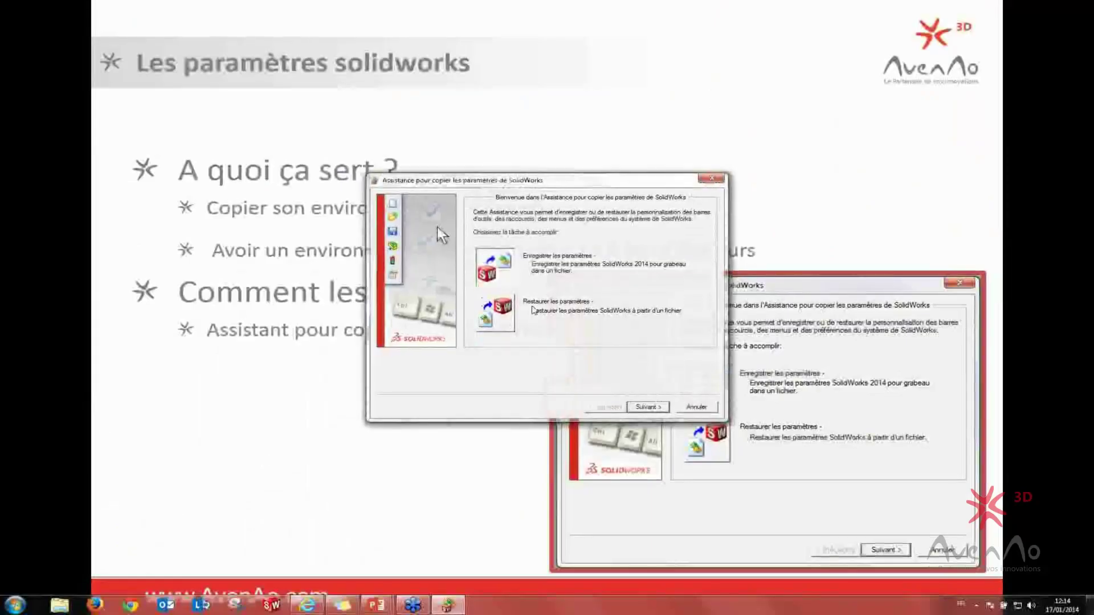
Choose to restore settings and load the 14-01-2014 .sldreg file
click(507, 314)
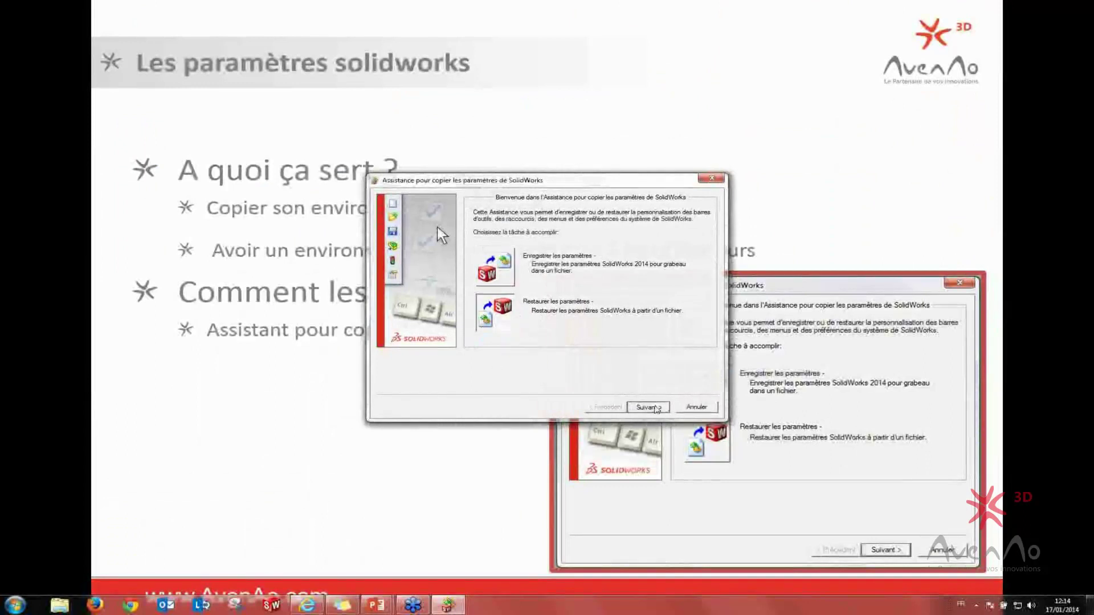
click(656, 408)
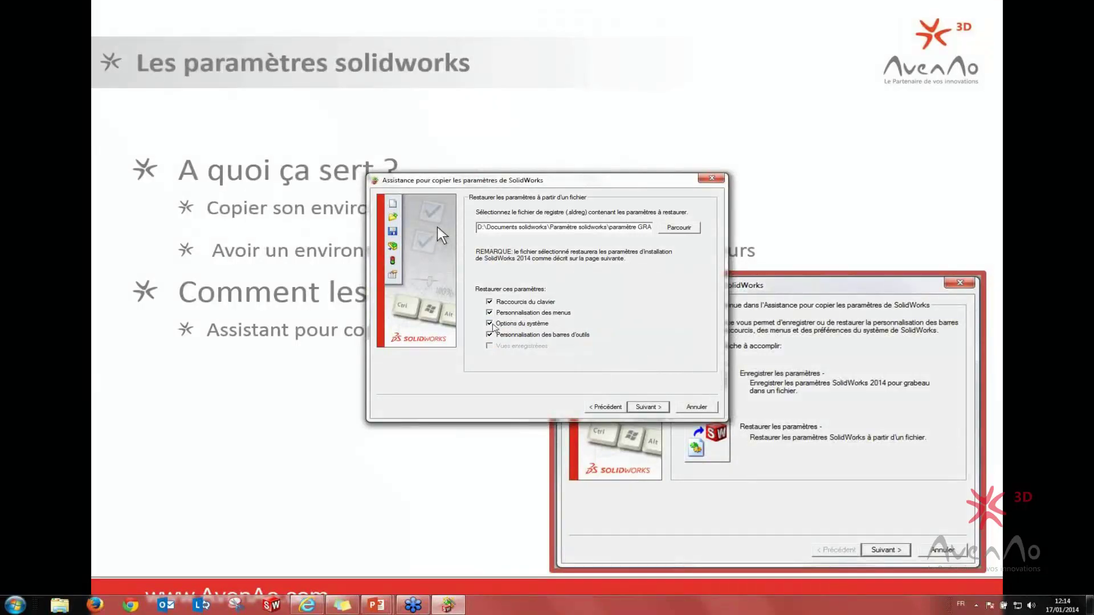
click(675, 228)
click(694, 224)
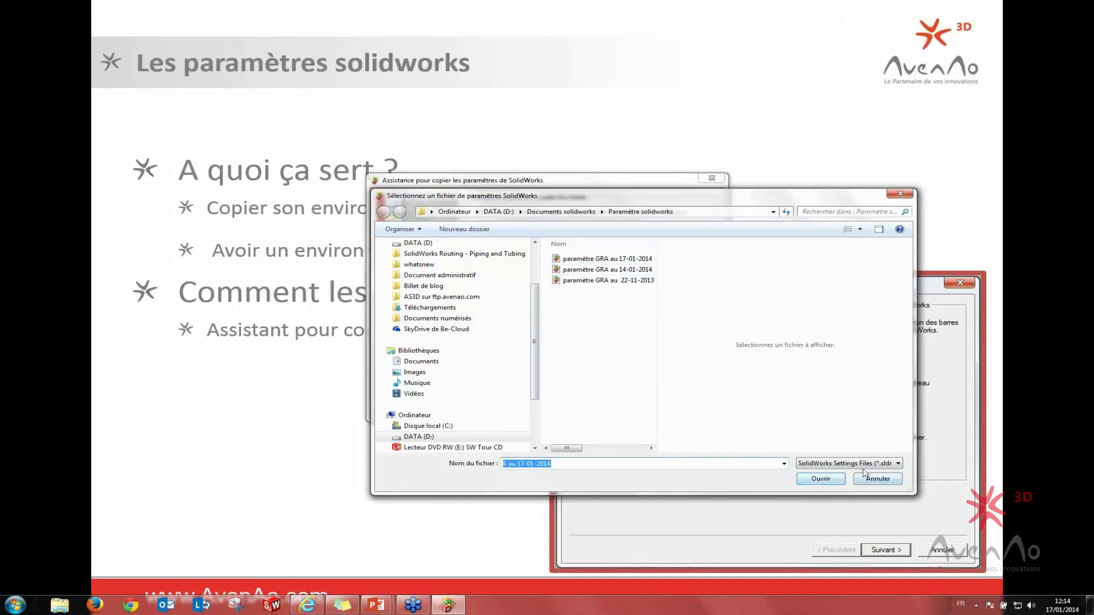
click(598, 281)
click(600, 270)
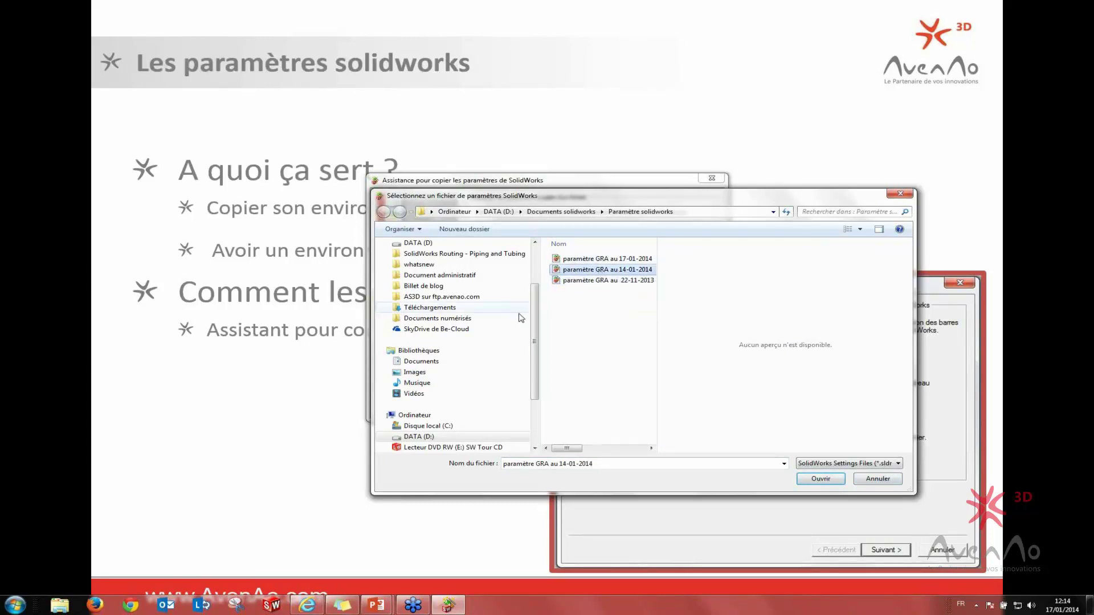
click(821, 480)
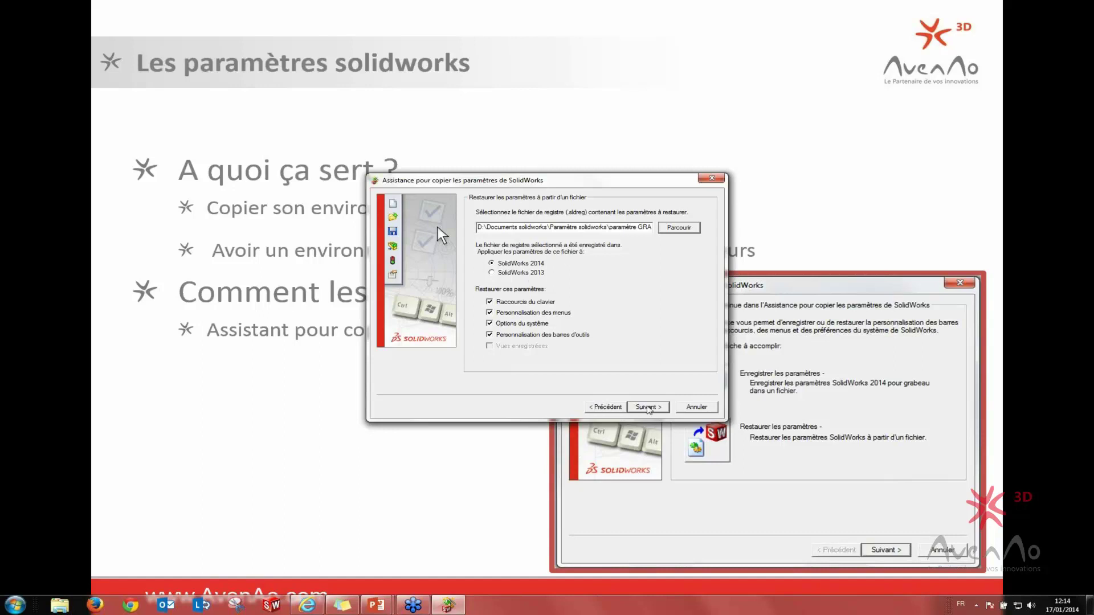
Restore to the current user, creating a backup of the current settings
click(648, 407)
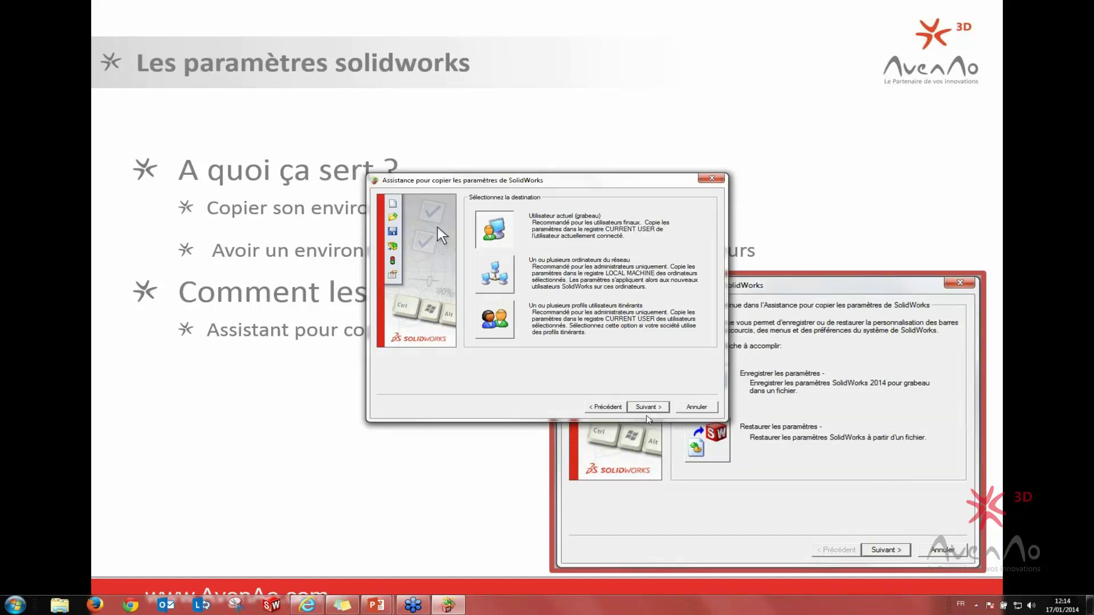
click(647, 407)
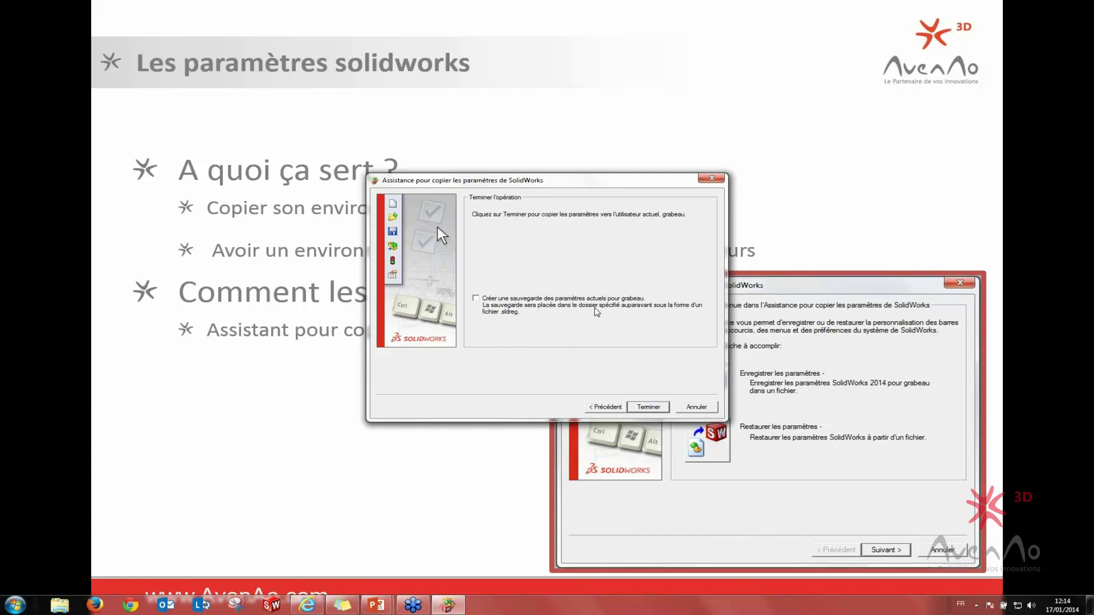
click(476, 299)
click(643, 407)
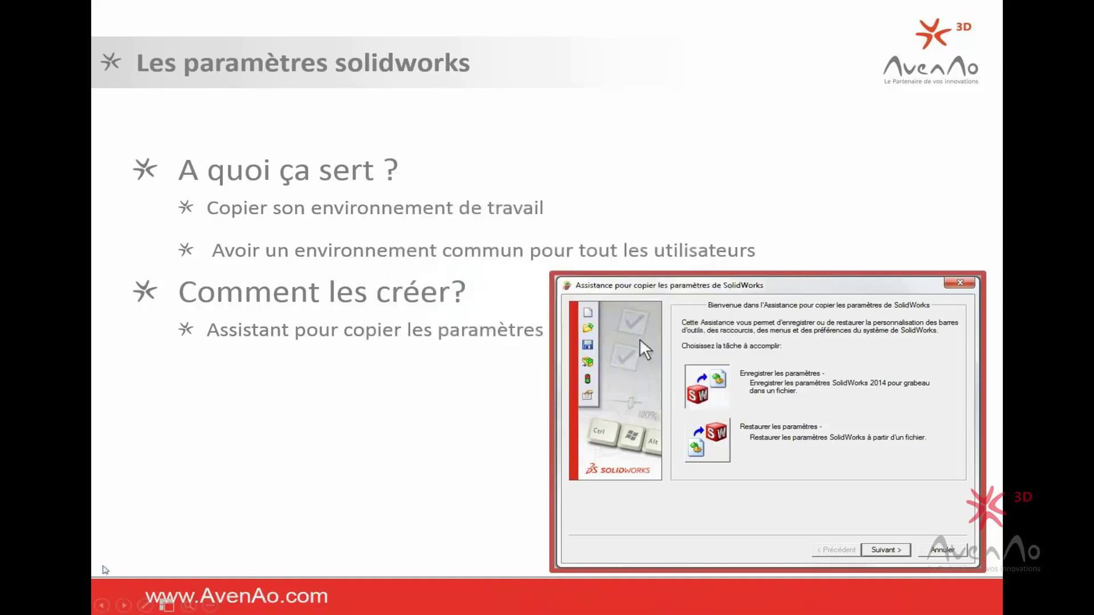
Open the Paramètre solidworks folder under Documents solidworks in Windows Explorer
key(super+Tab)
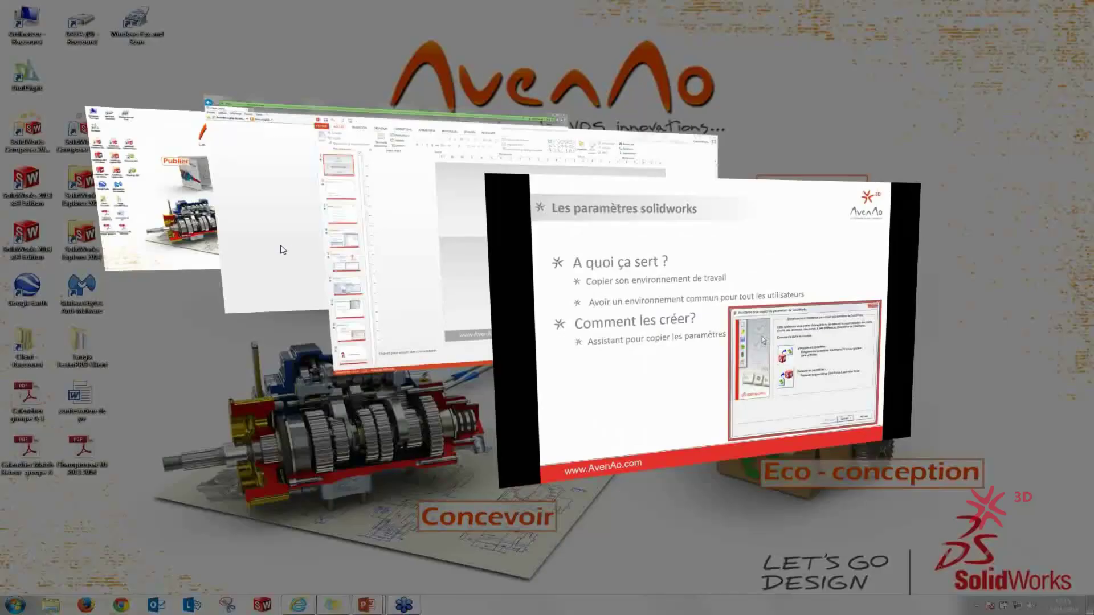
key(Return)
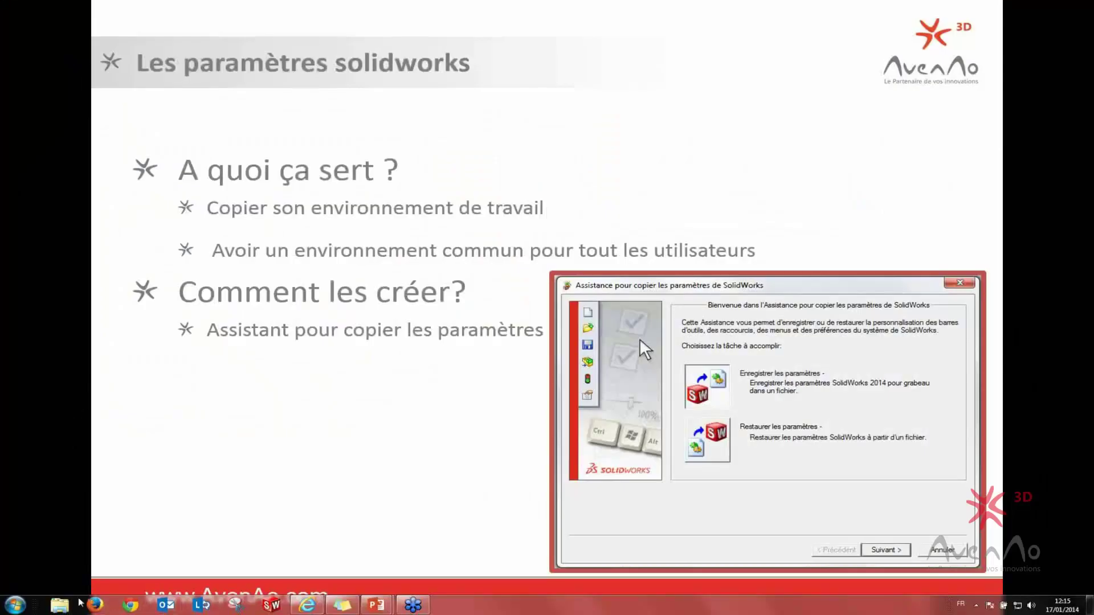
click(59, 604)
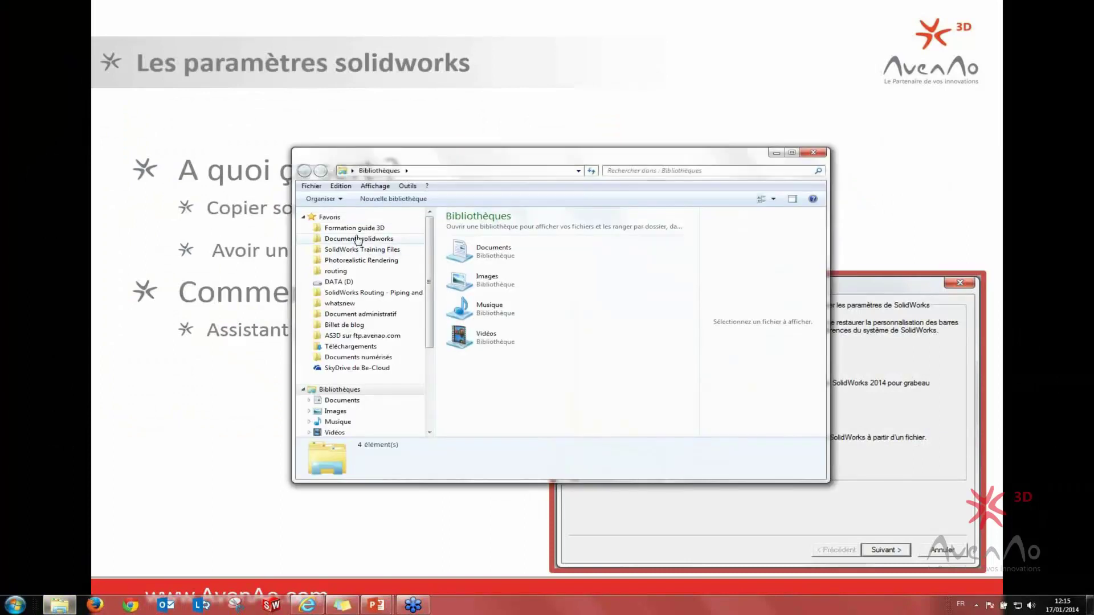
click(358, 239)
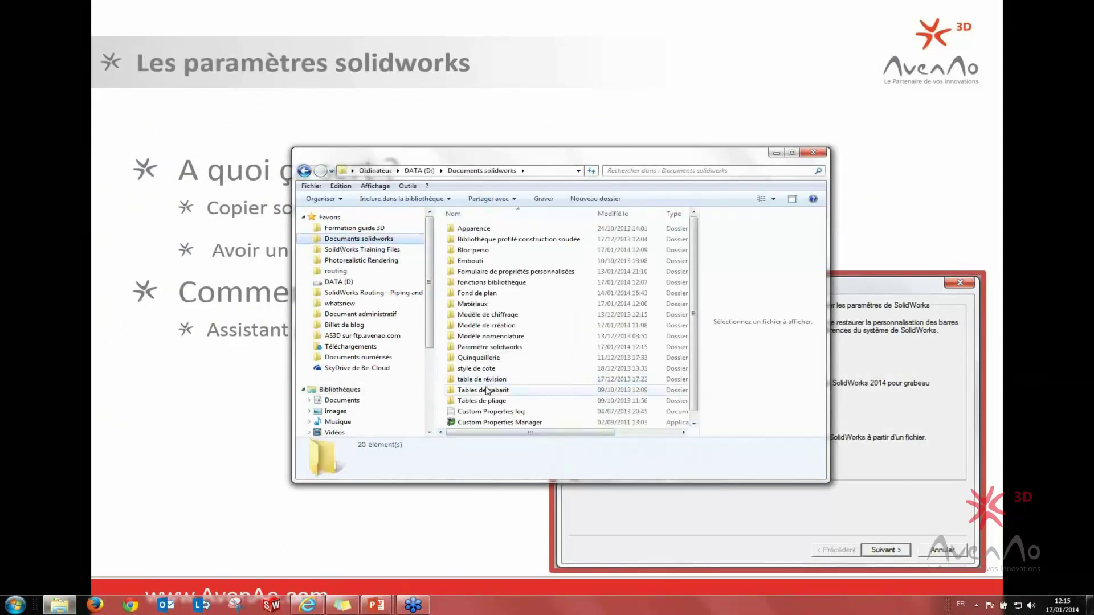
double_click(489, 347)
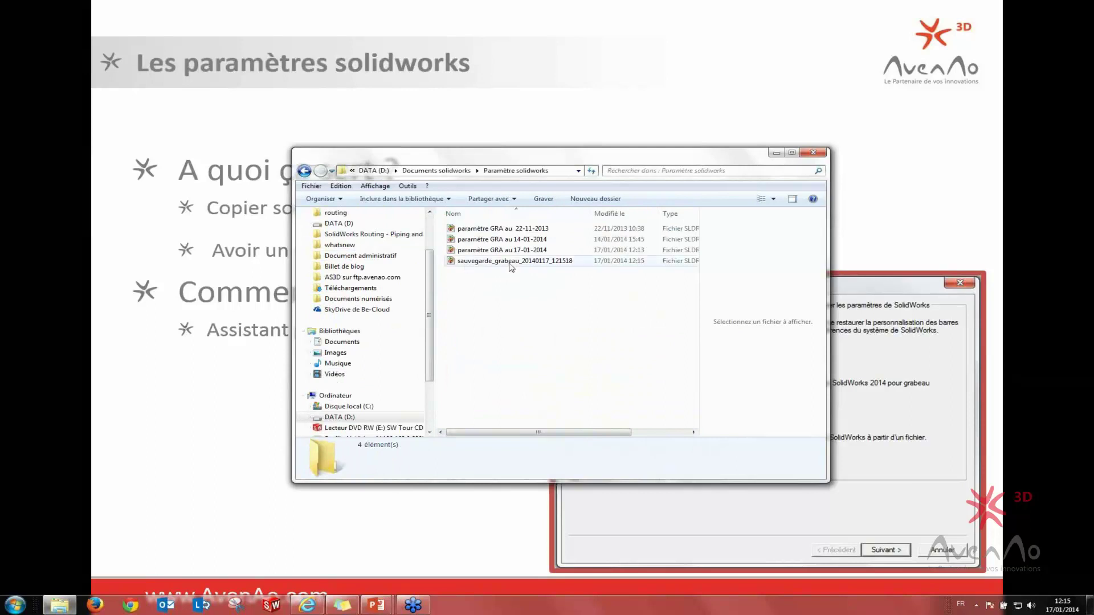
Select the new sauvegarde .sldreg backup file to confirm it, then close Explorer
click(513, 263)
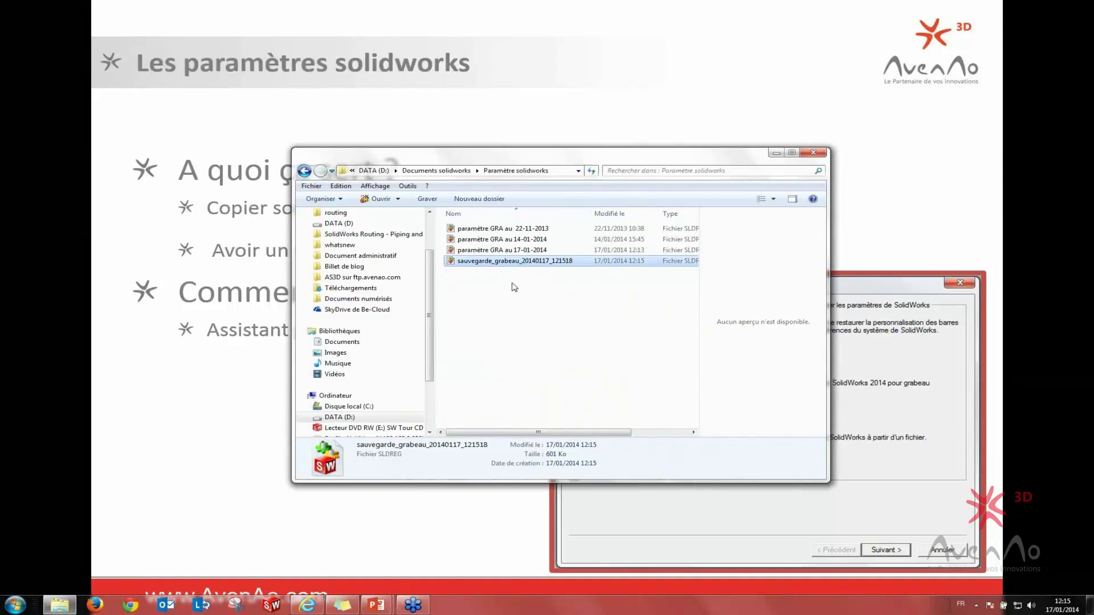
click(515, 287)
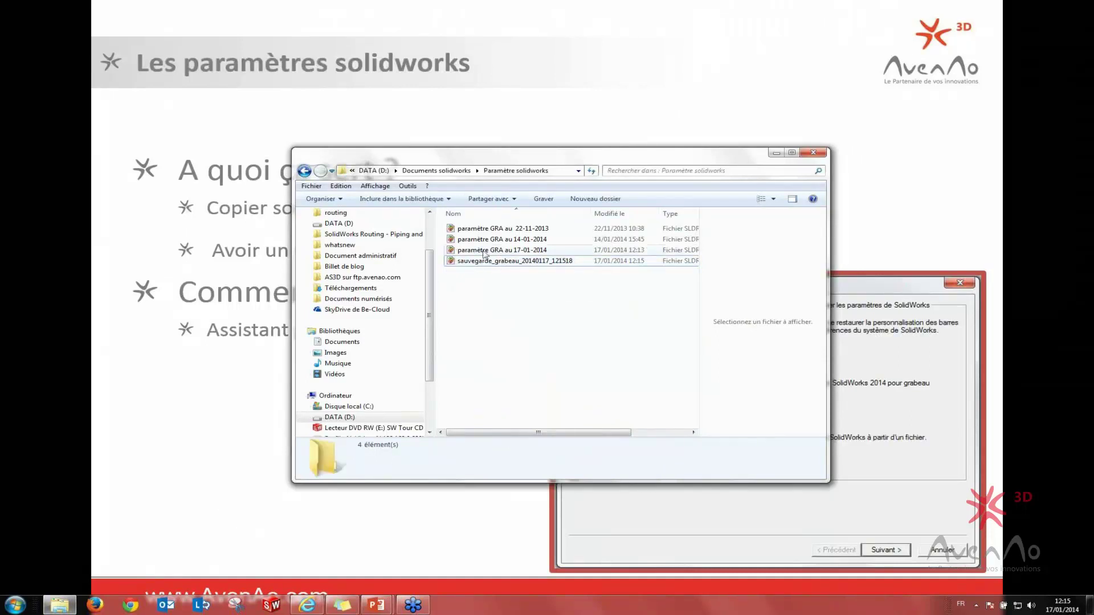
click(473, 265)
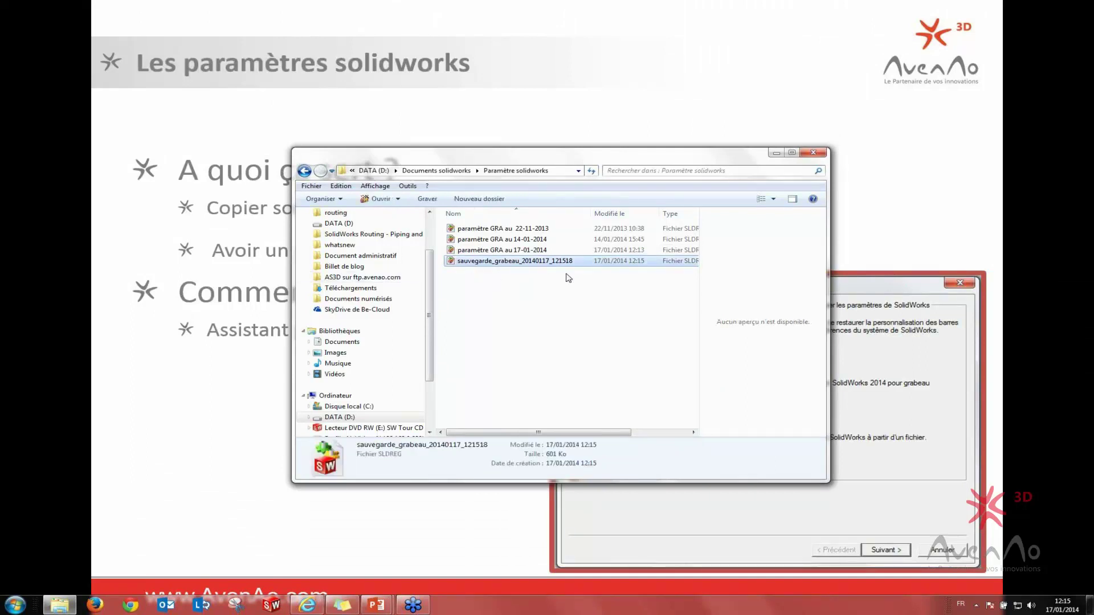
click(813, 152)
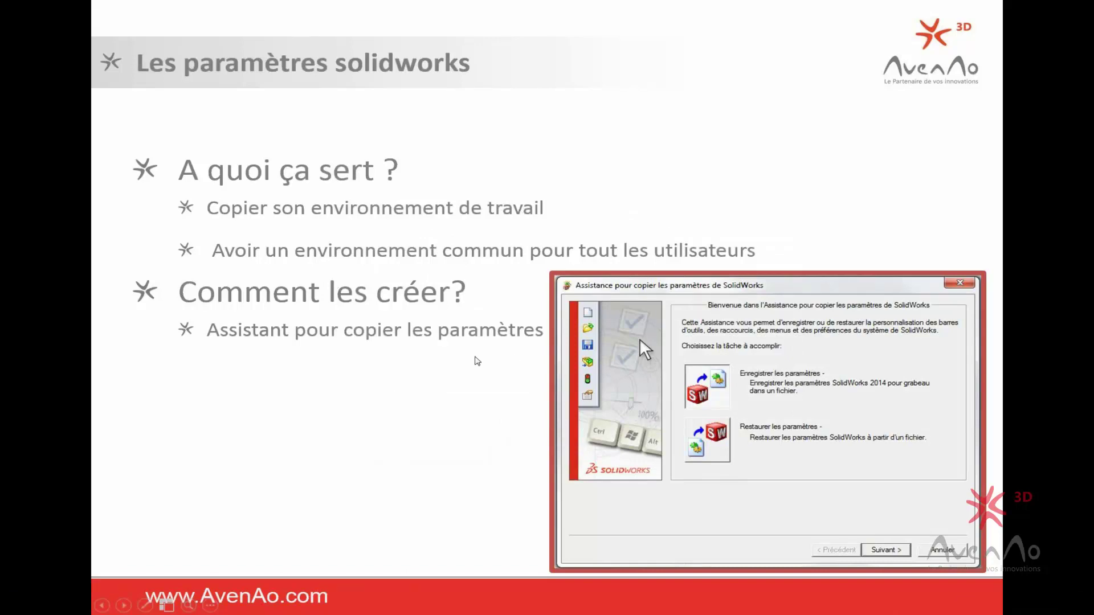
Advance to the closing 'DES QUESTIONS ?' slide and resume the full-screen slideshow
click(470, 370)
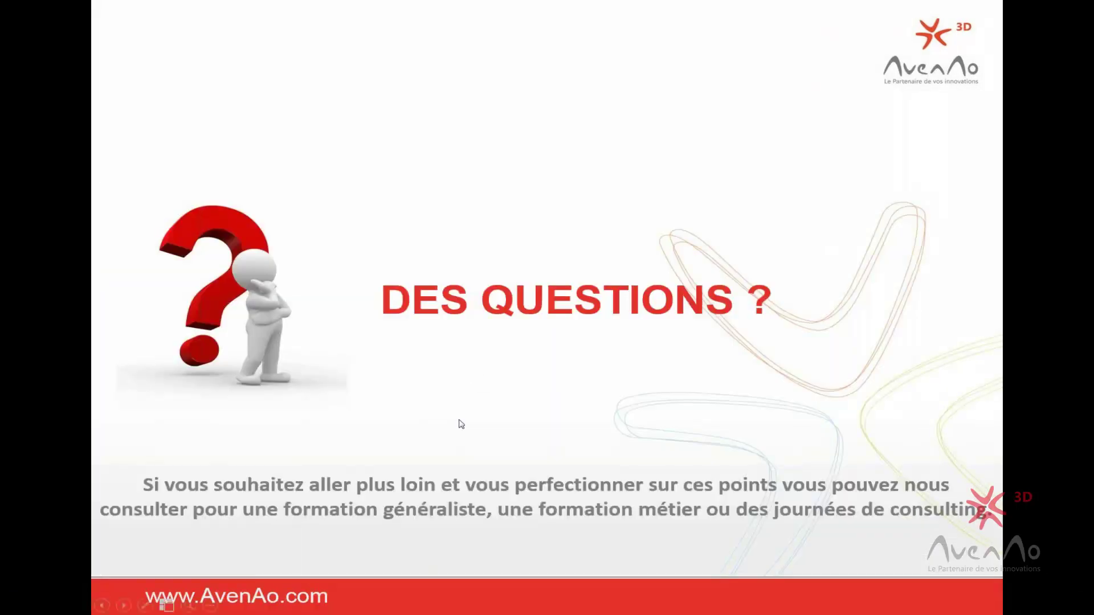
key(super+Tab)
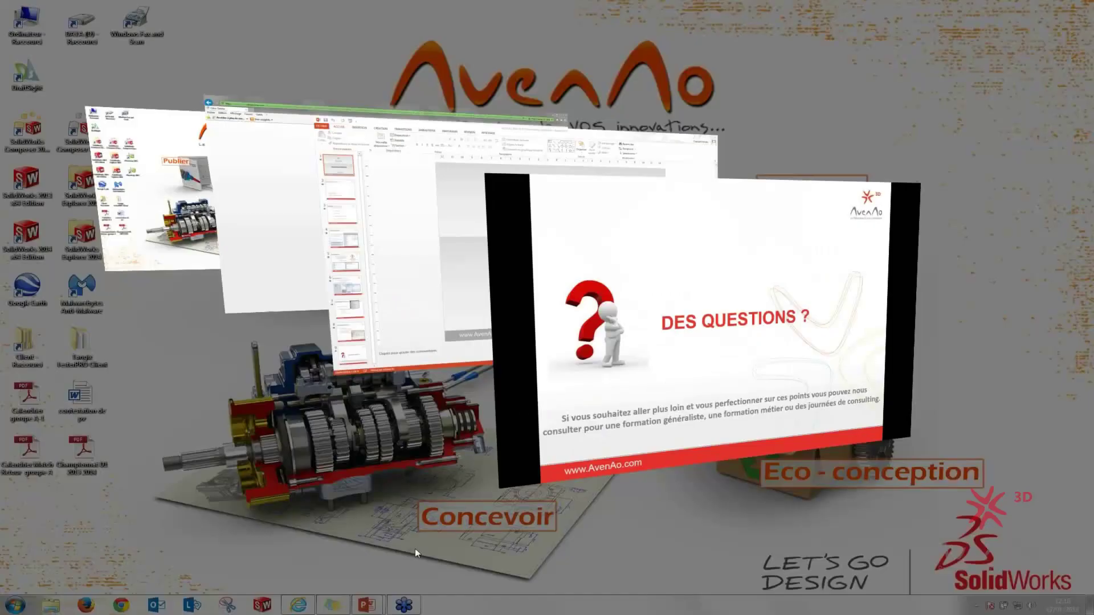
key(super)
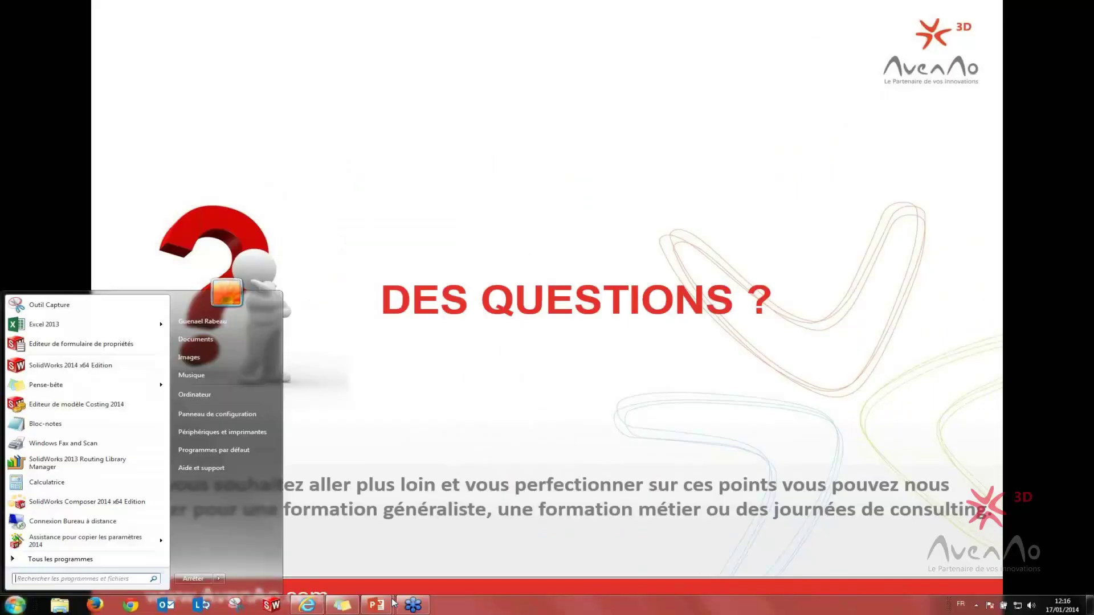
key(super)
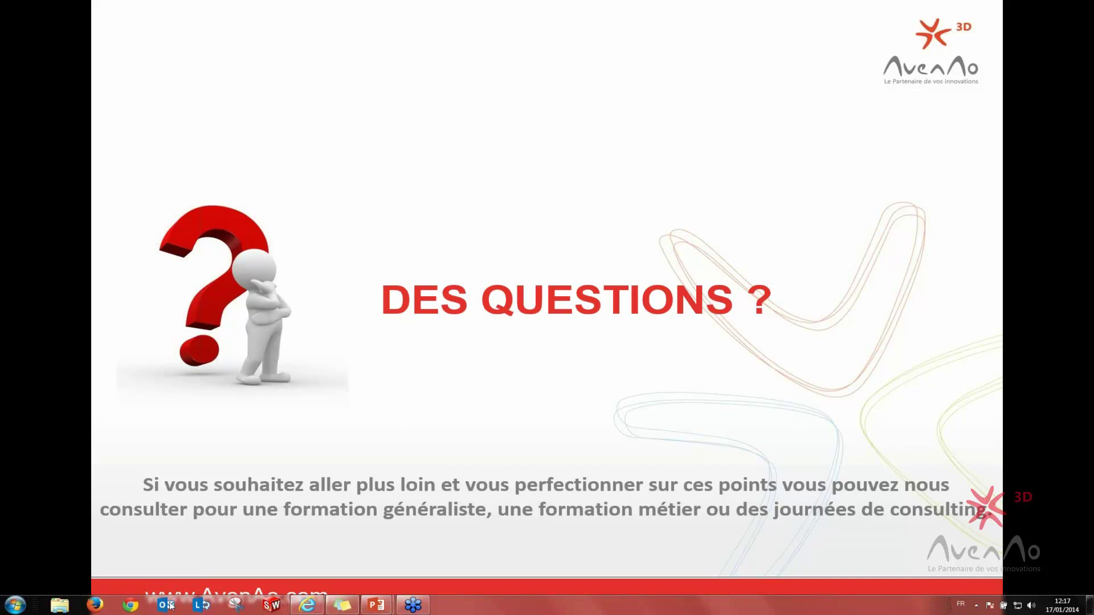
Start SolidWorks 2014, accept the new Toolbox location, then cancel both SolidWorks loading screens
click(17, 604)
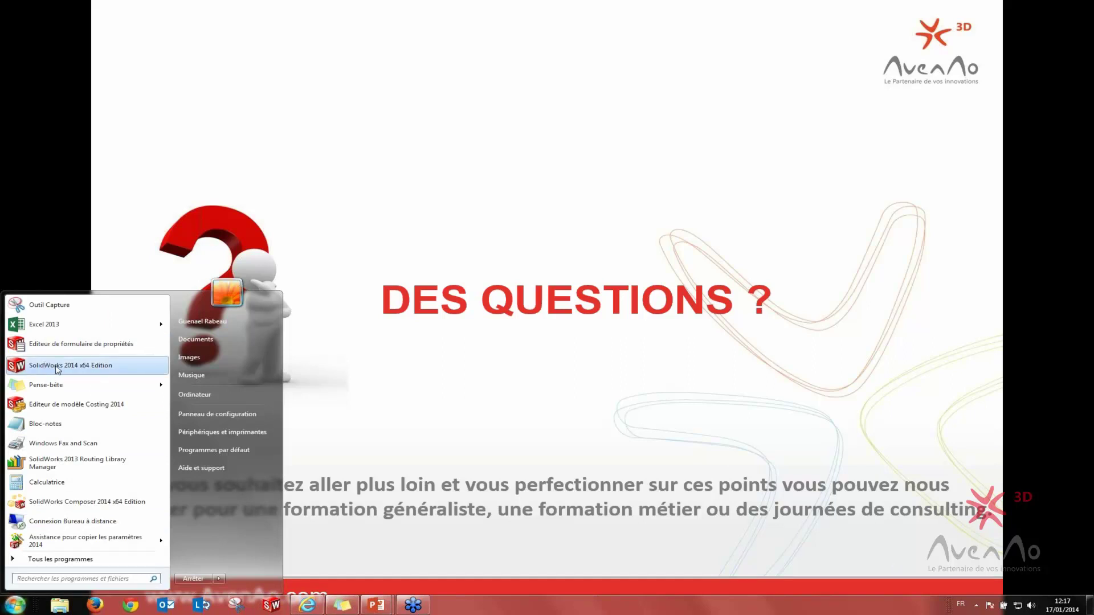
click(58, 367)
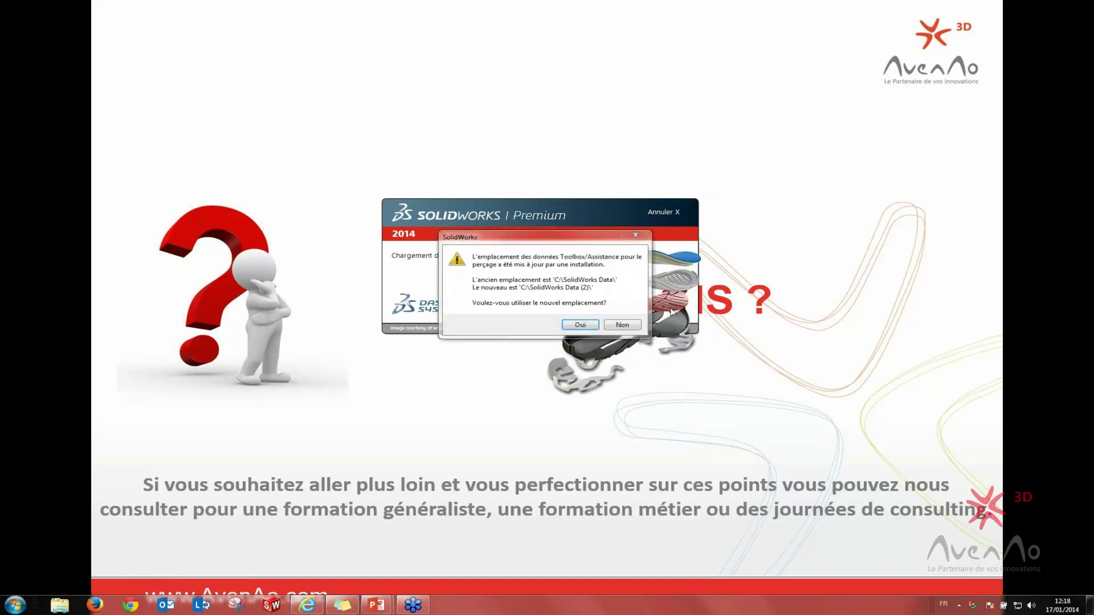
click(592, 329)
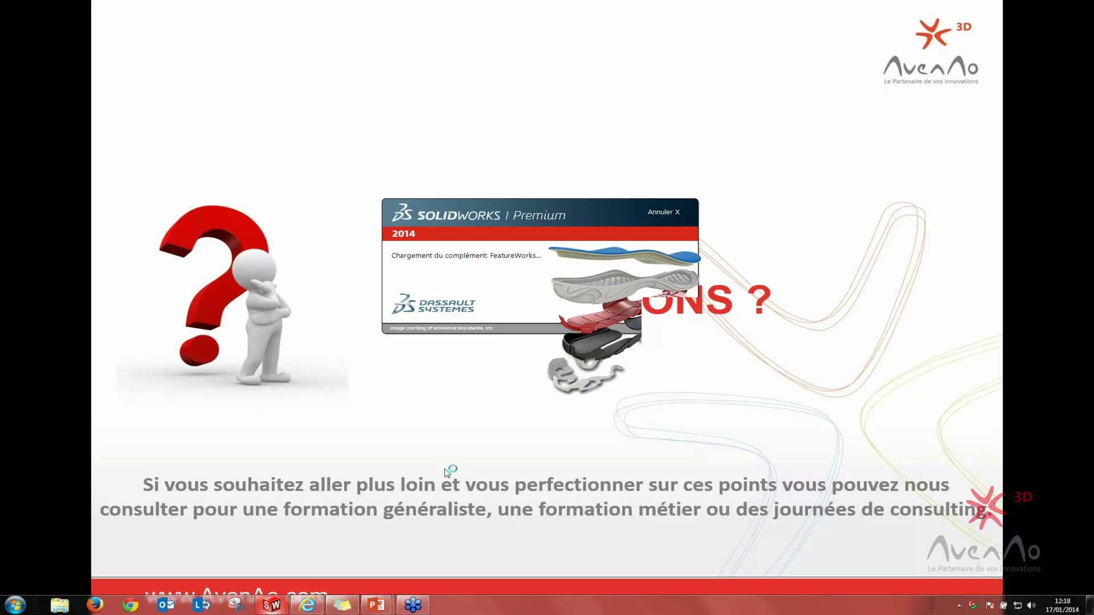
click(656, 214)
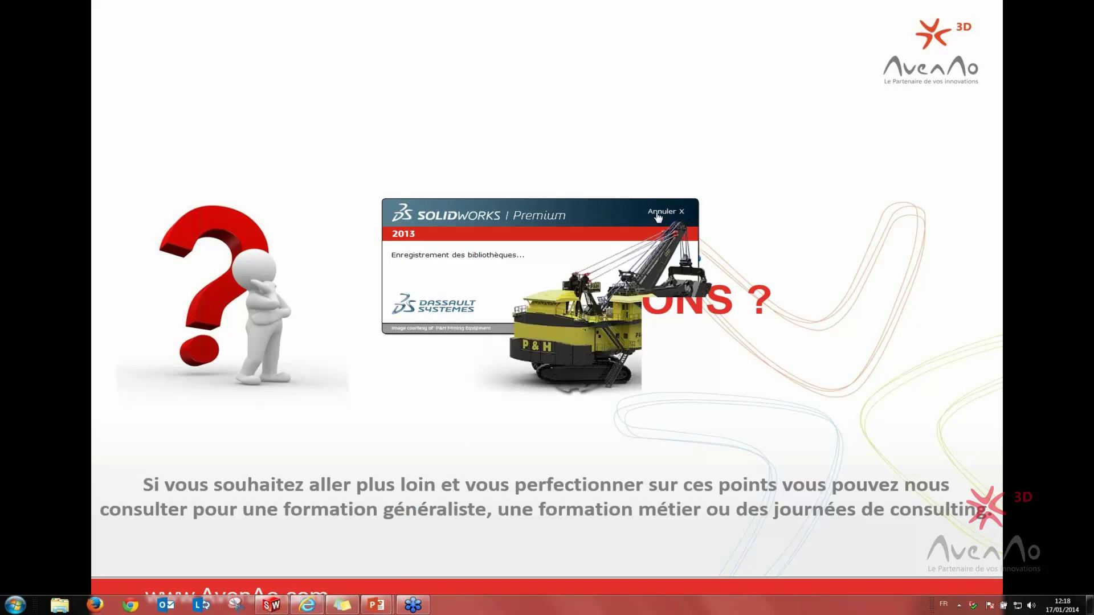
click(658, 215)
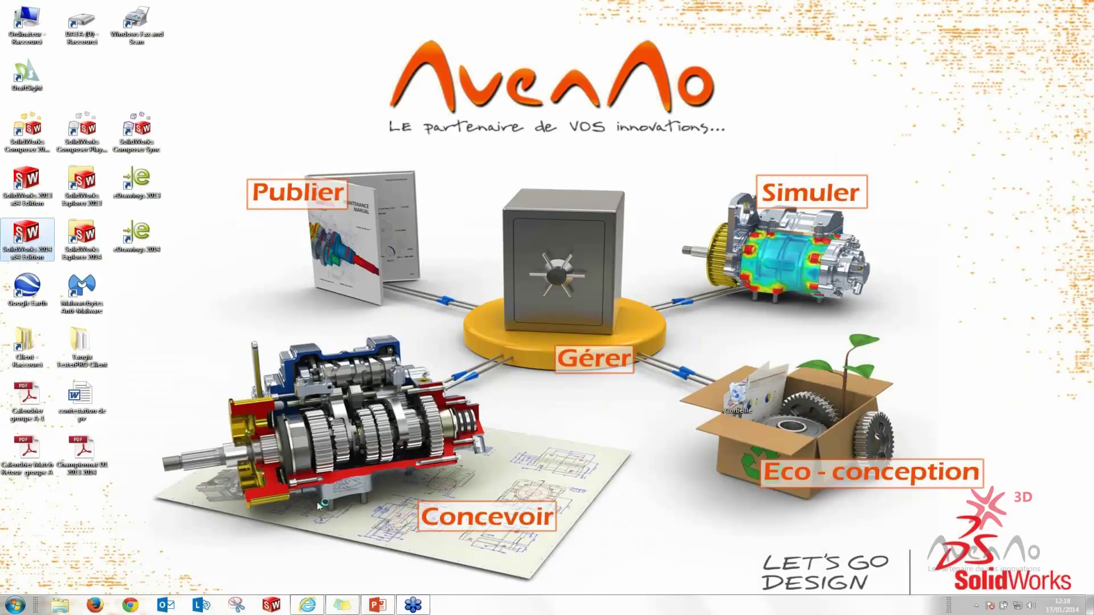
Launch SolidWorks 2014 from the desktop, accepting the Toolbox location and dismissing the cmotionsw.dll warning
double_click(31, 240)
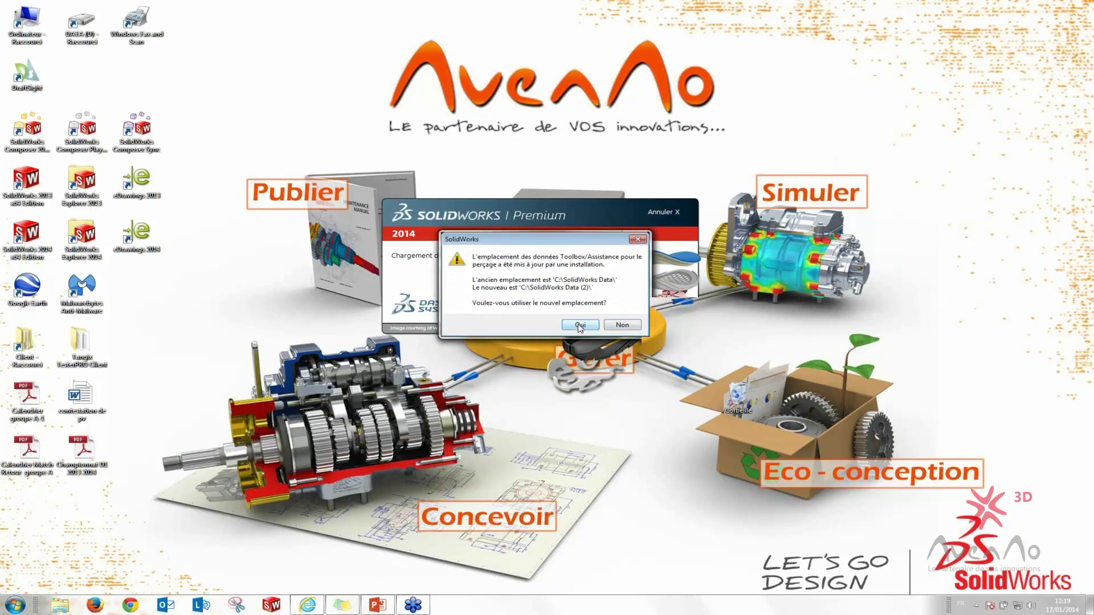
click(580, 325)
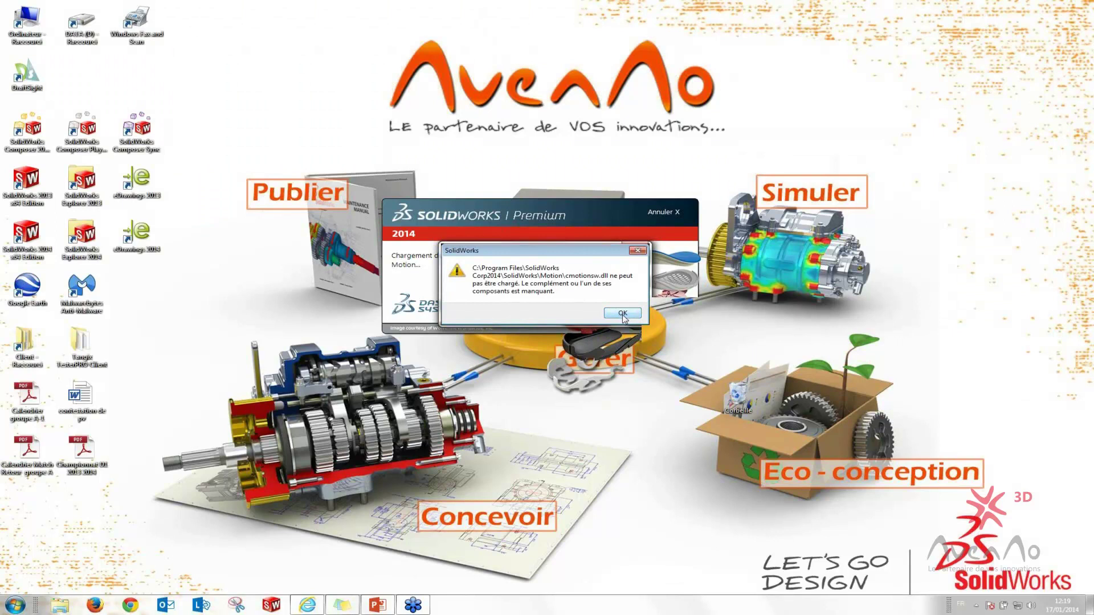
click(622, 314)
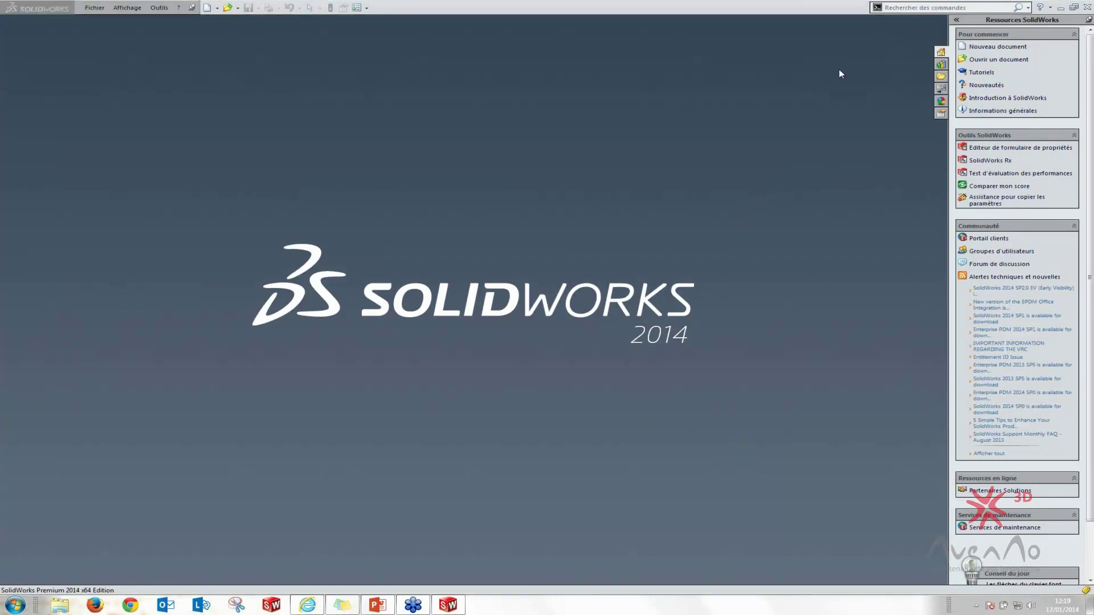
Create a new folder 'Bibliothèque guide 3d' on the DATA (D:) drive
click(941, 64)
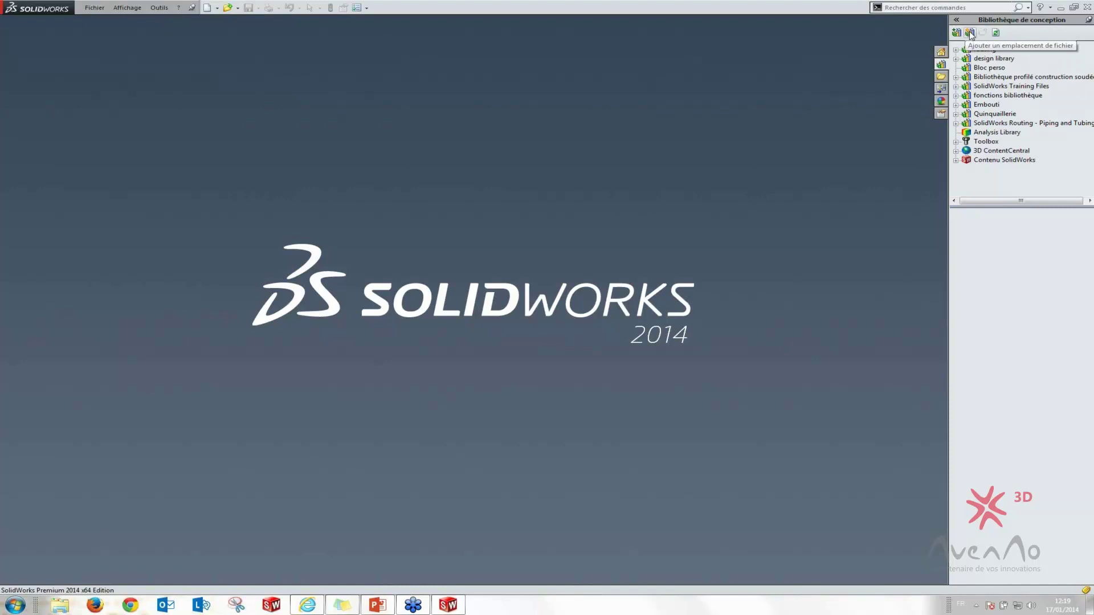
click(970, 33)
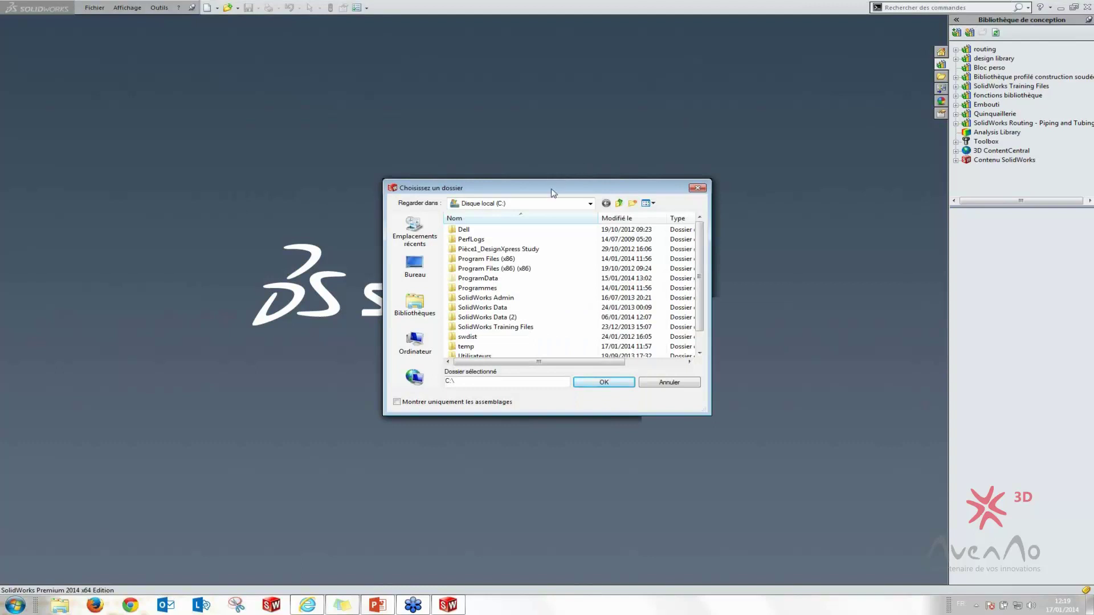
drag(551, 193, 409, 88)
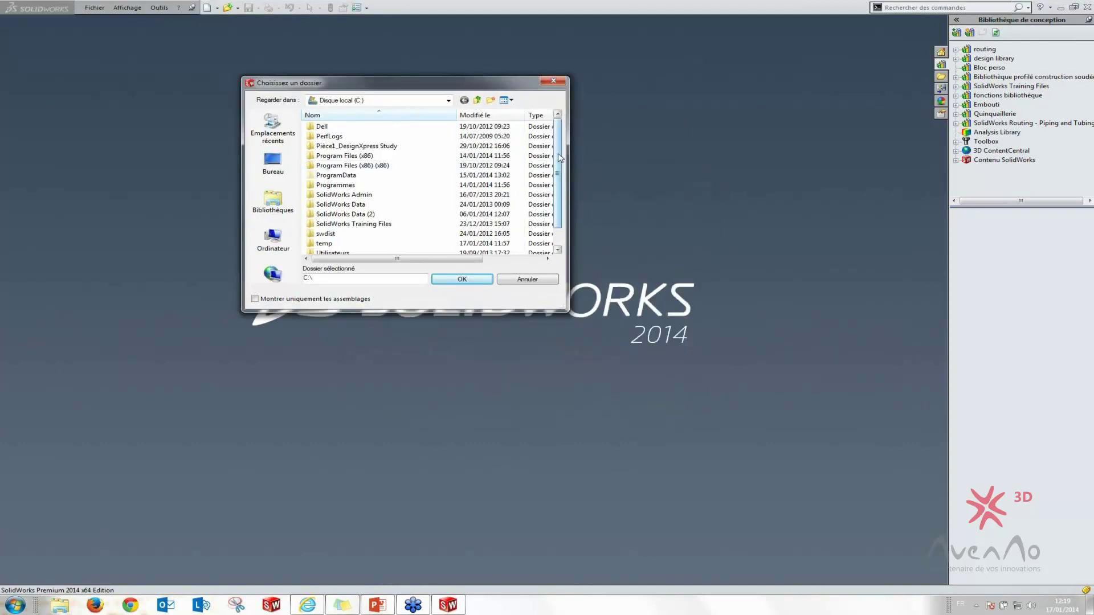
scroll(560, 157, down, 1)
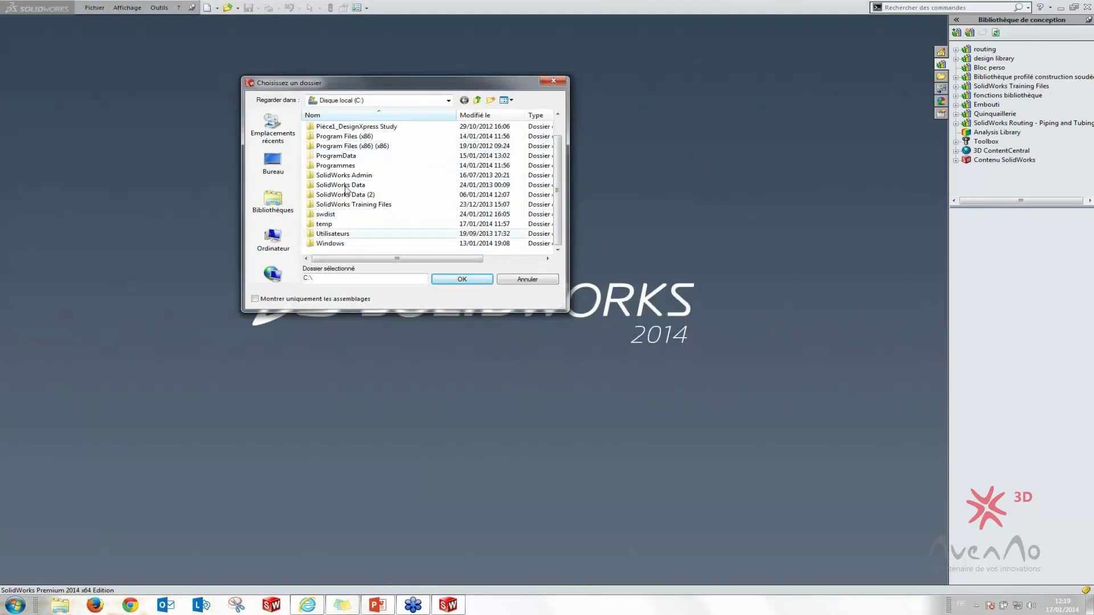
scroll(559, 161, up, 1)
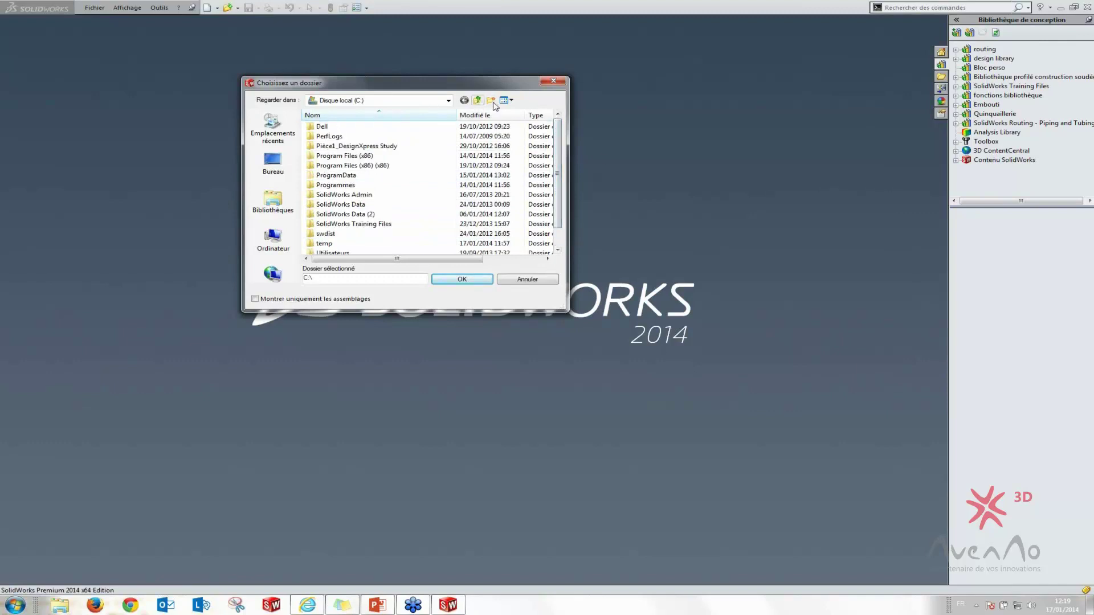
click(477, 100)
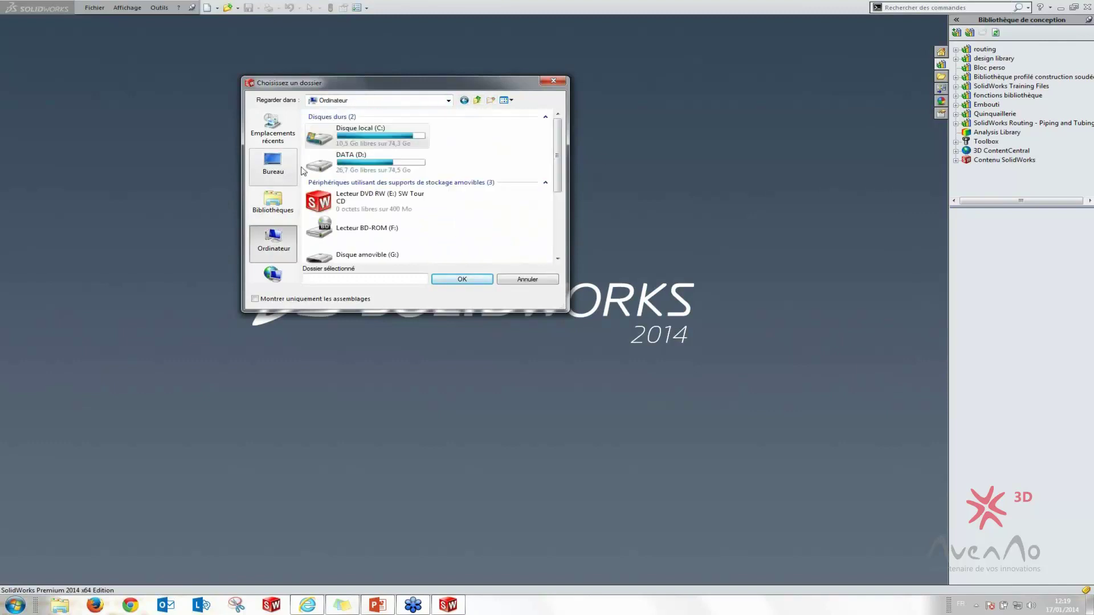
double_click(319, 165)
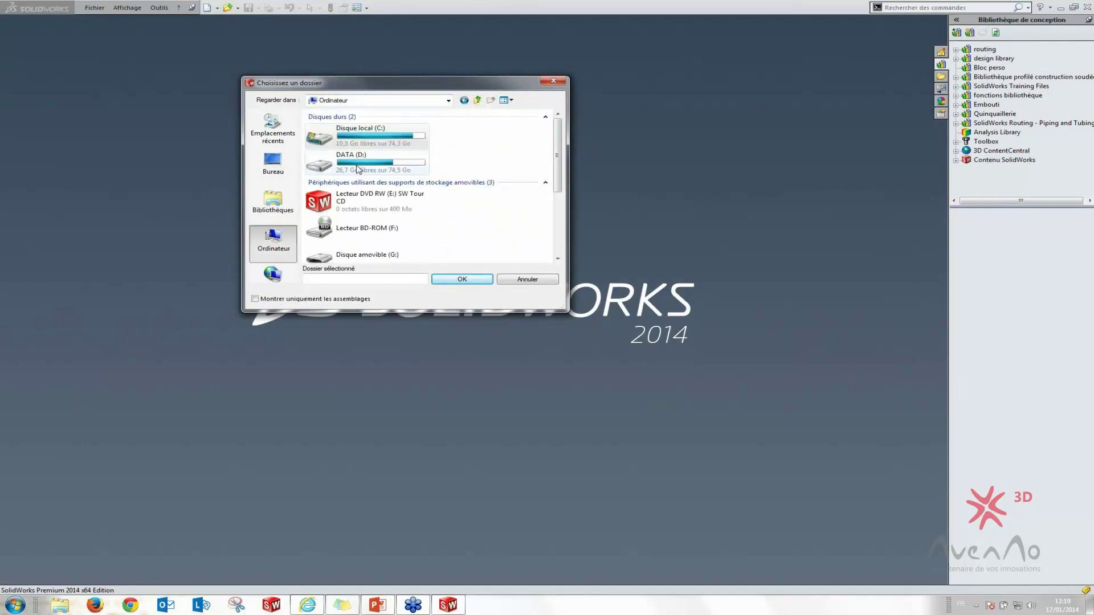
click(477, 101)
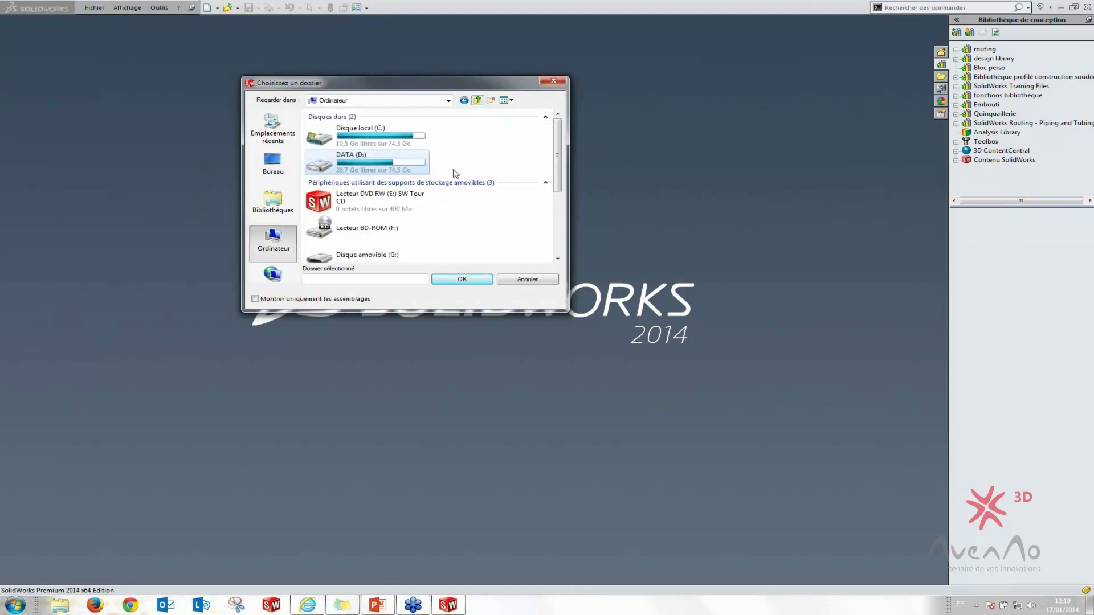
double_click(373, 167)
click(491, 101)
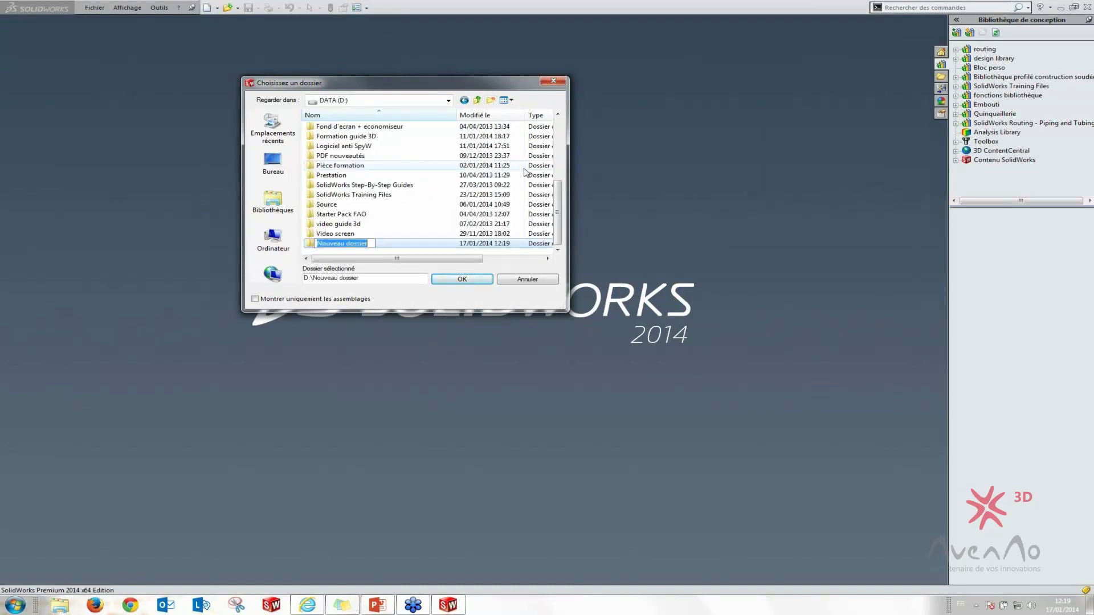
text(Bi)
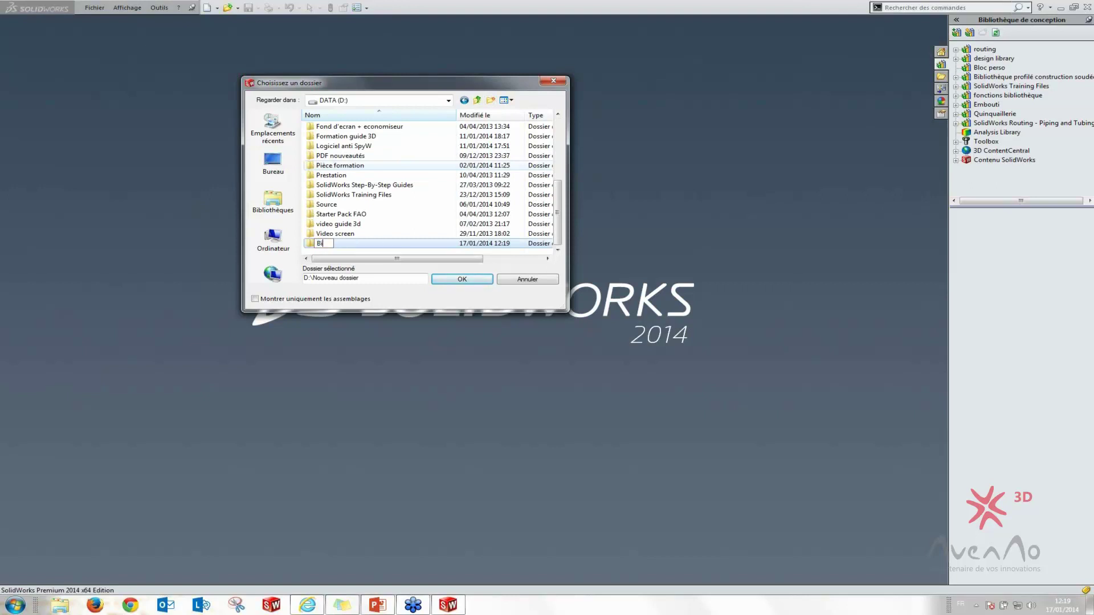
text(blio)
text(thèque)
text( g)
text(uide 3d)
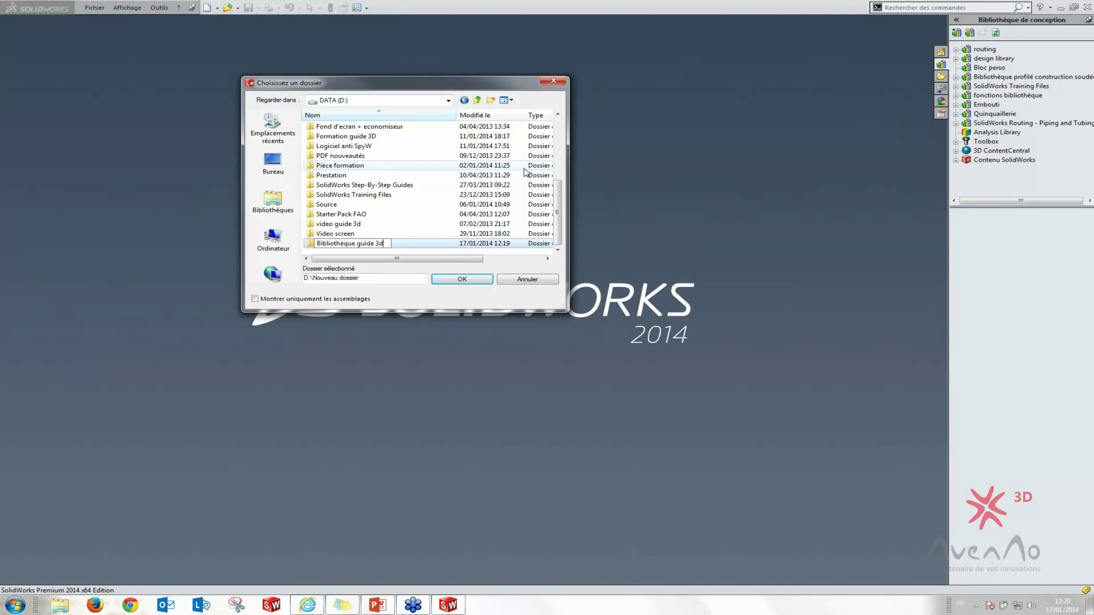
click(309, 246)
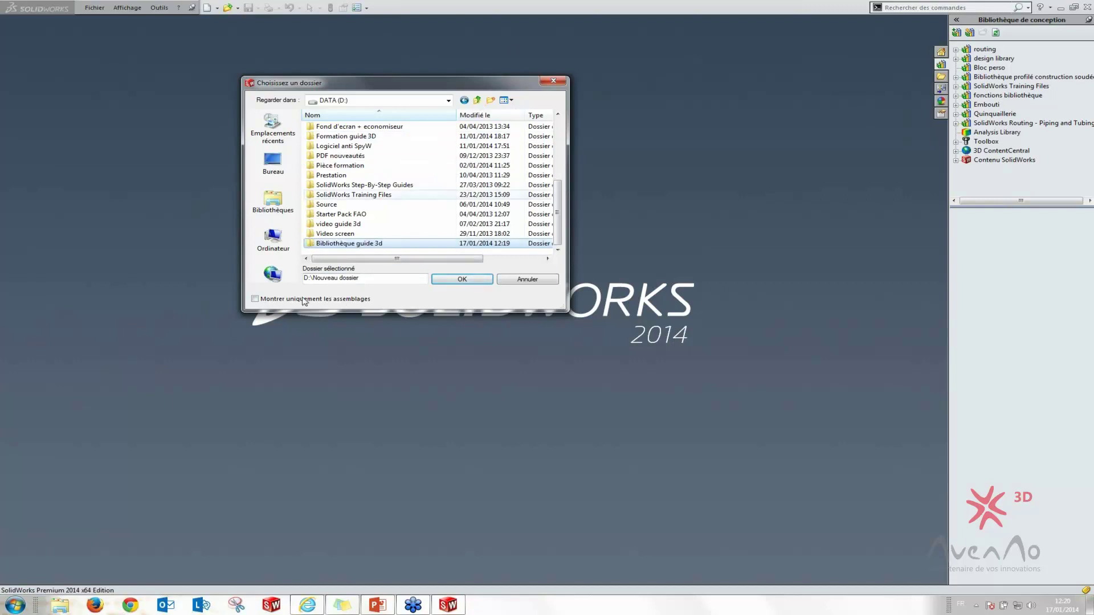
click(460, 284)
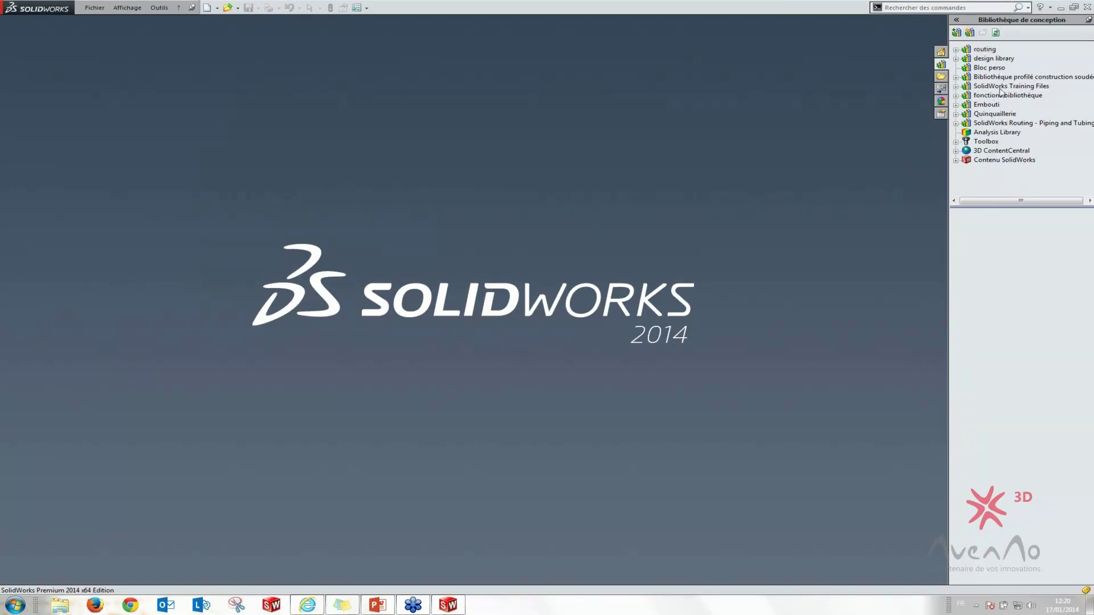
Add D:\Bibliothèque guide 3d as a new Design Library file location
click(969, 34)
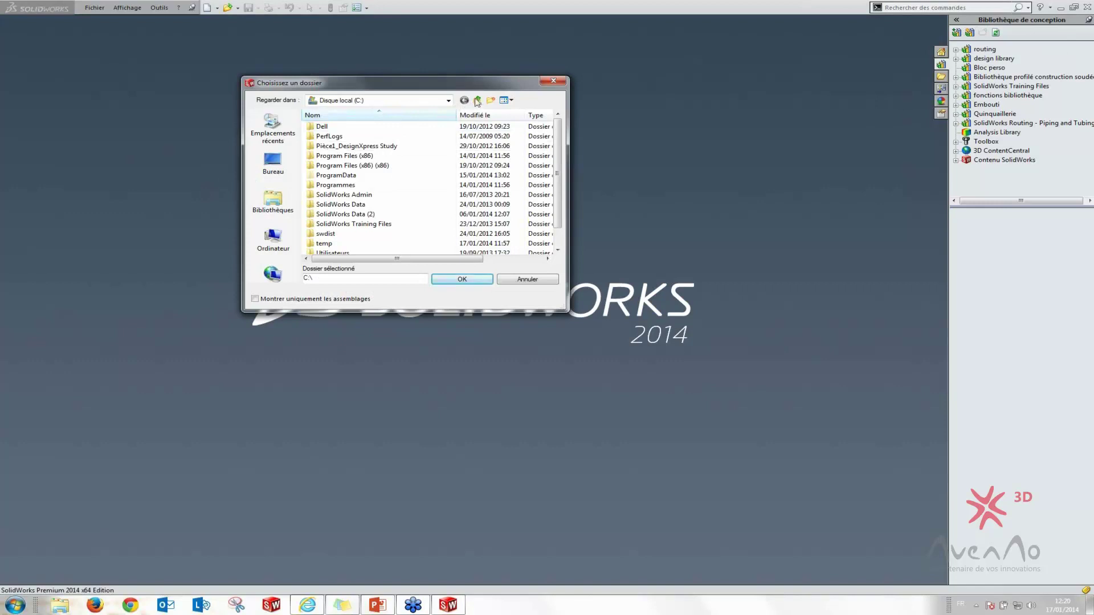
click(273, 238)
double_click(341, 162)
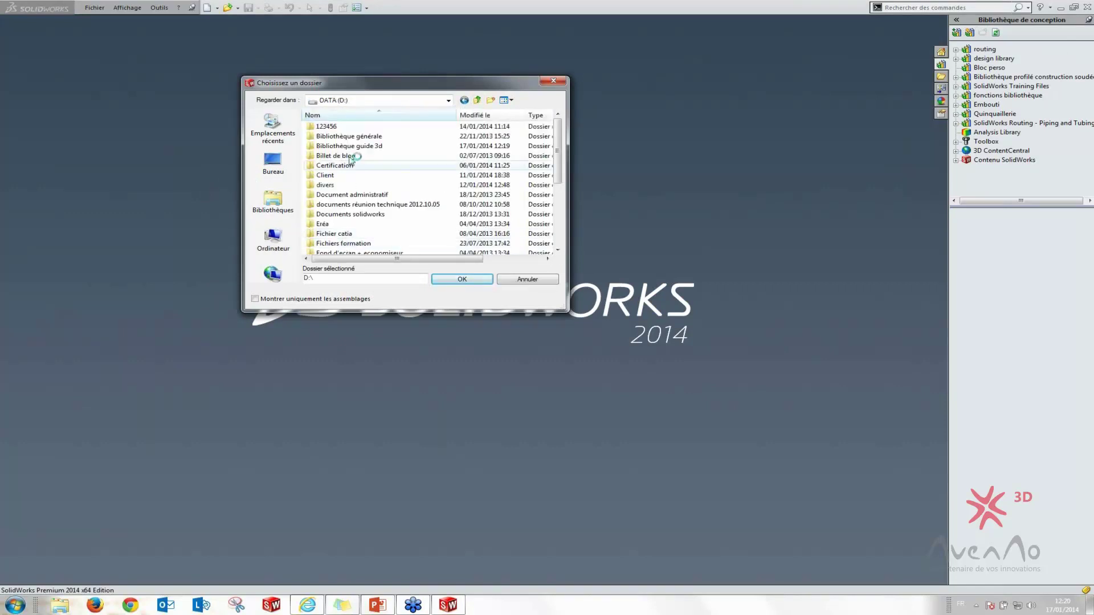
click(348, 146)
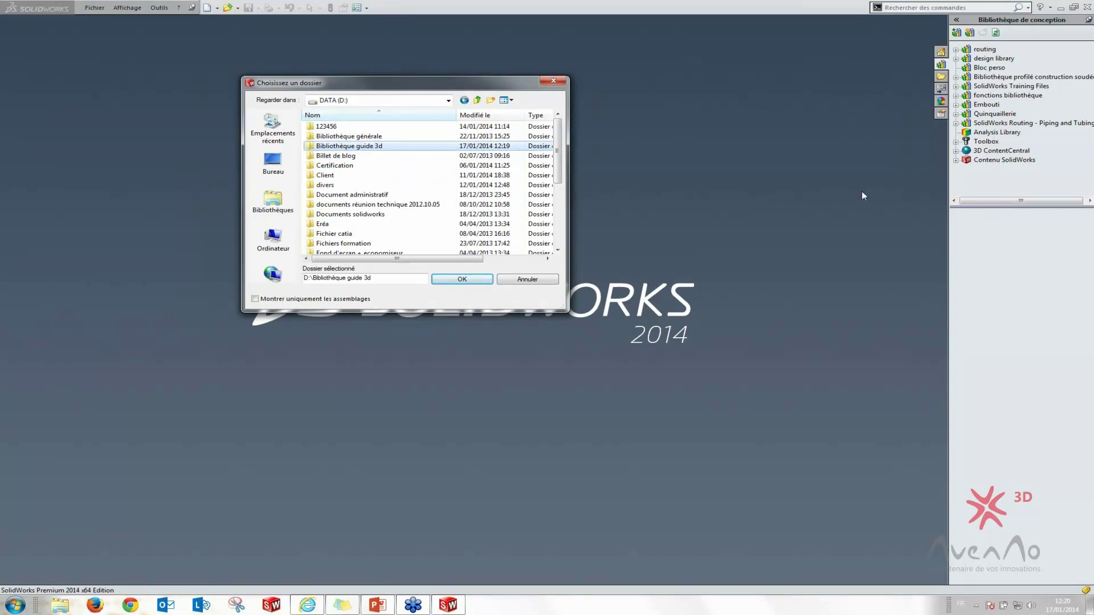
click(454, 281)
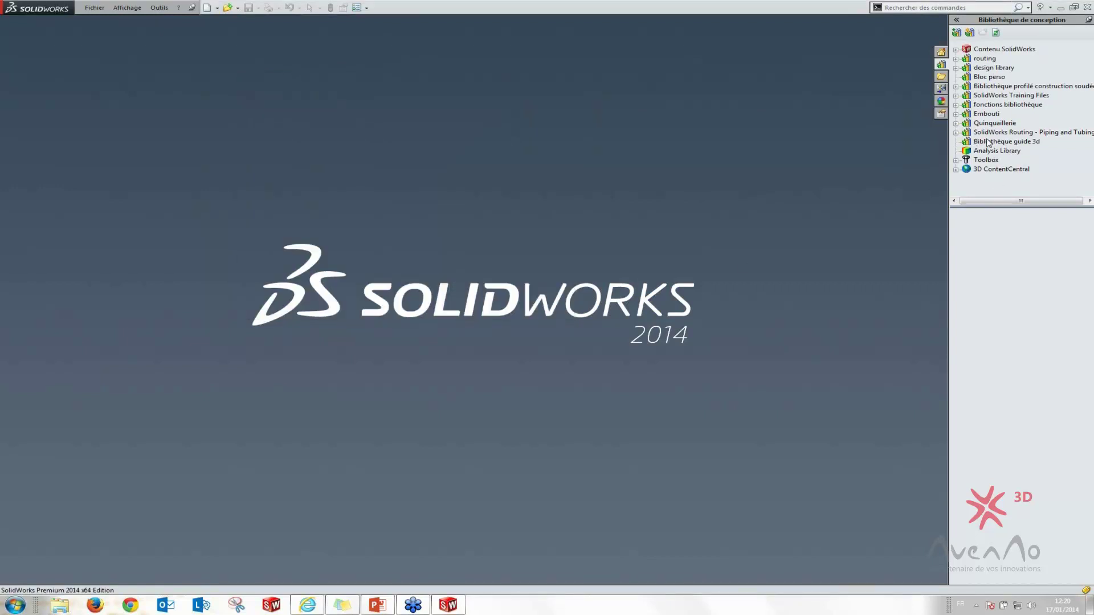
Create a 'vissere' subfolder under Bibliothèque guide 3d and start a new part
click(990, 142)
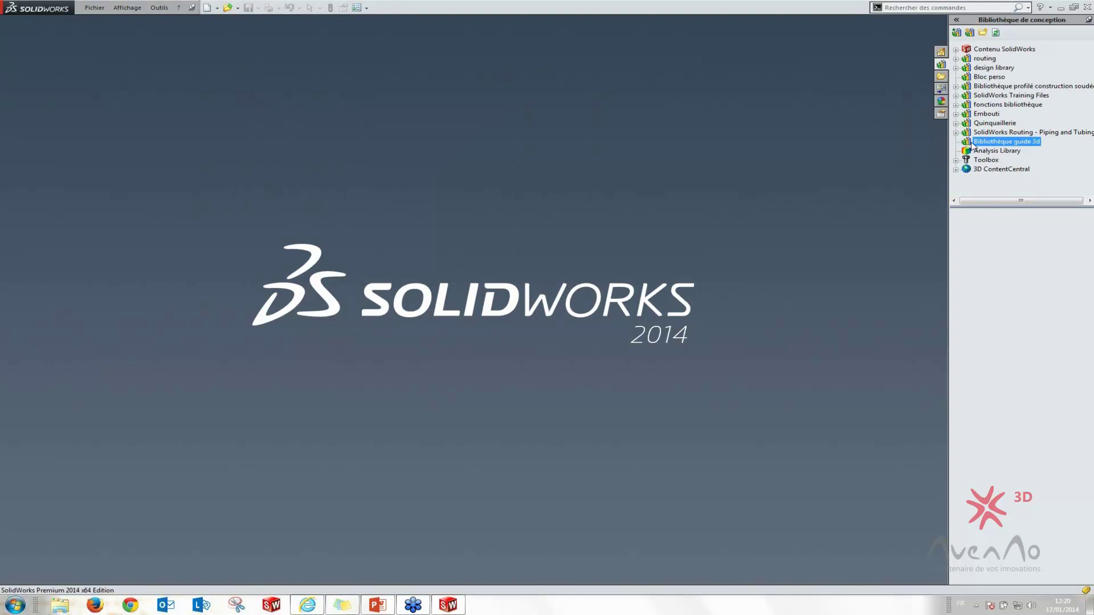
click(983, 32)
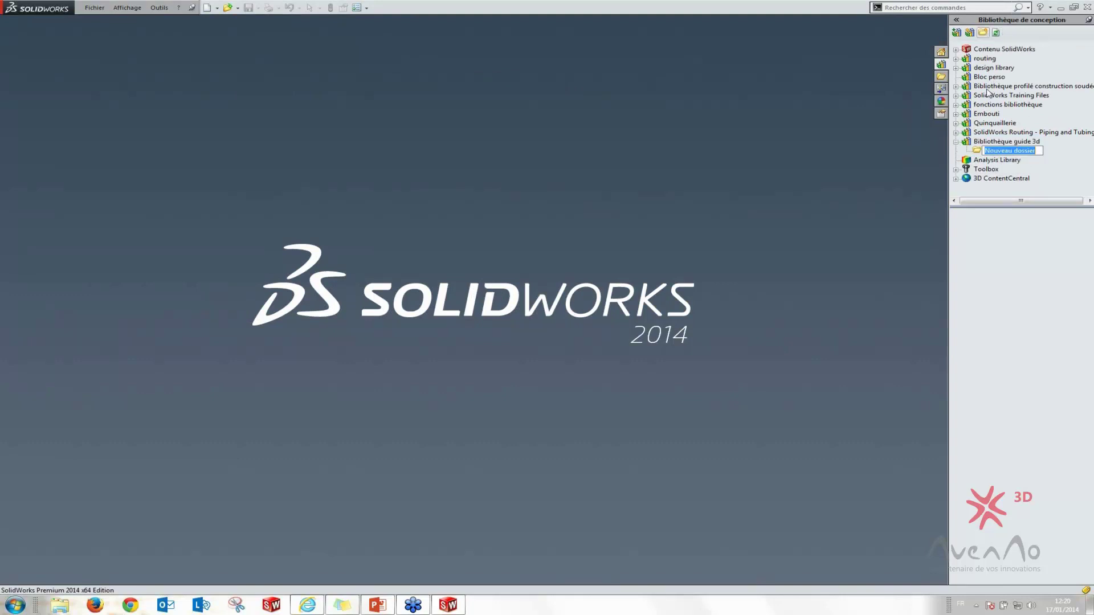
text(vi)
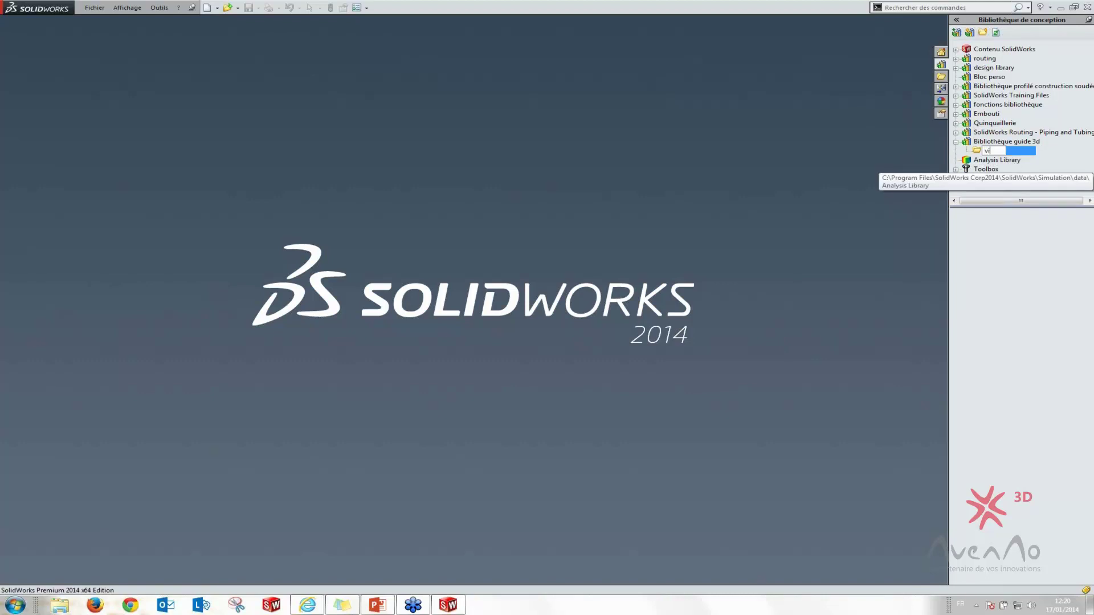
text(ssere)
key(Return)
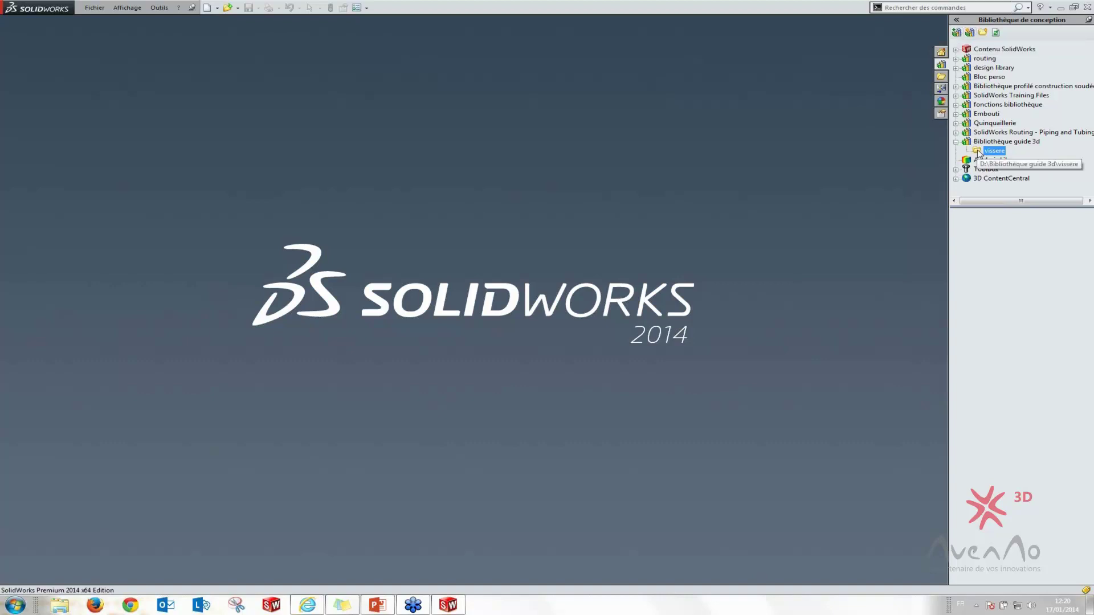
key(r)
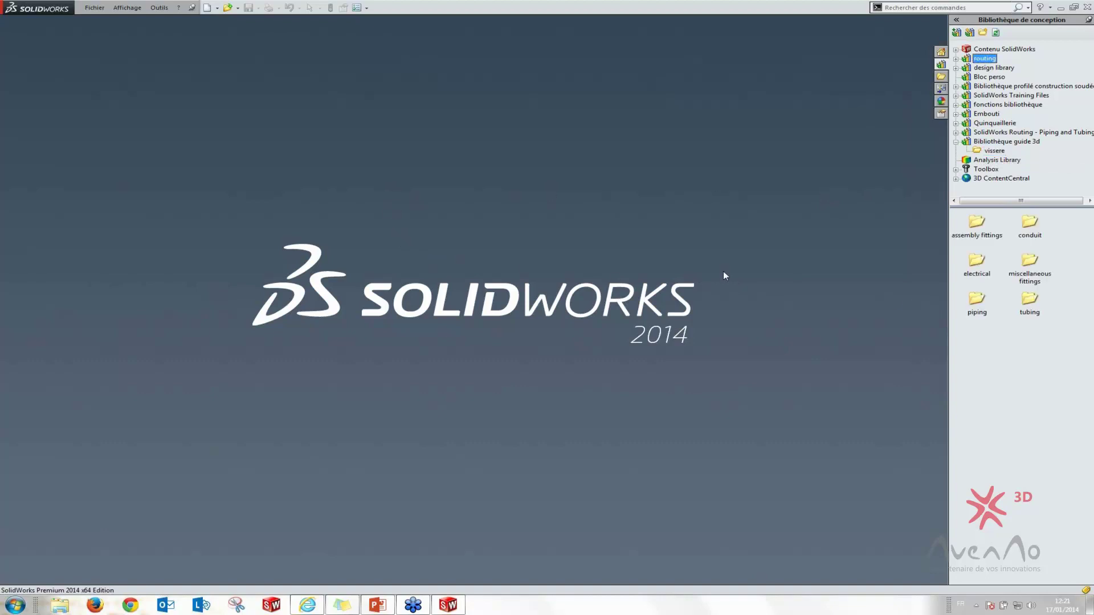
click(207, 7)
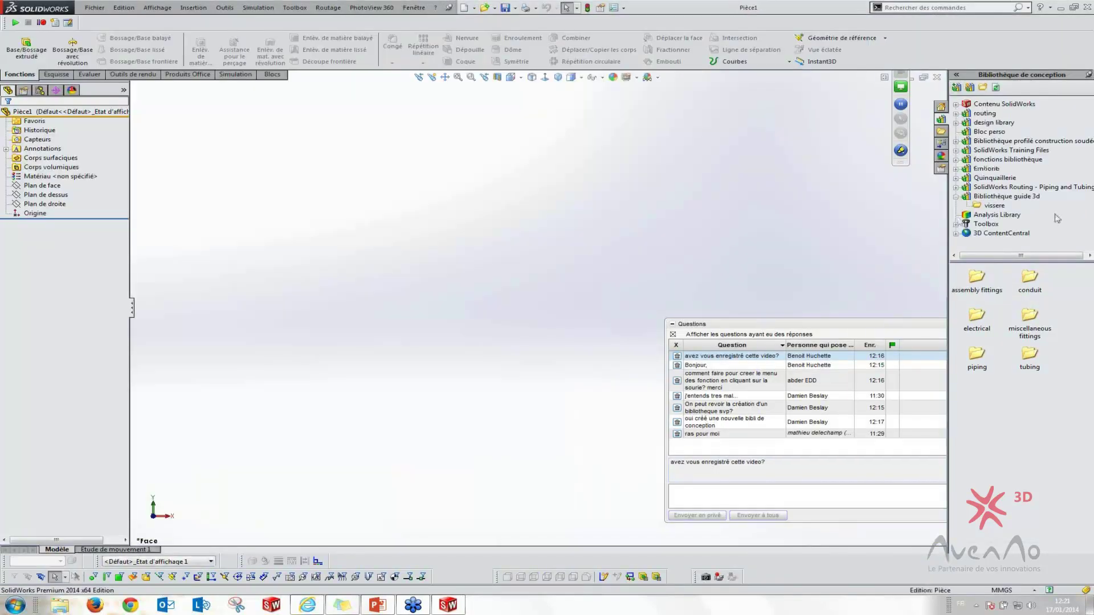
Sketch a circle at the origin on Plan de face and extrude it 10 mm into a disc
click(41, 185)
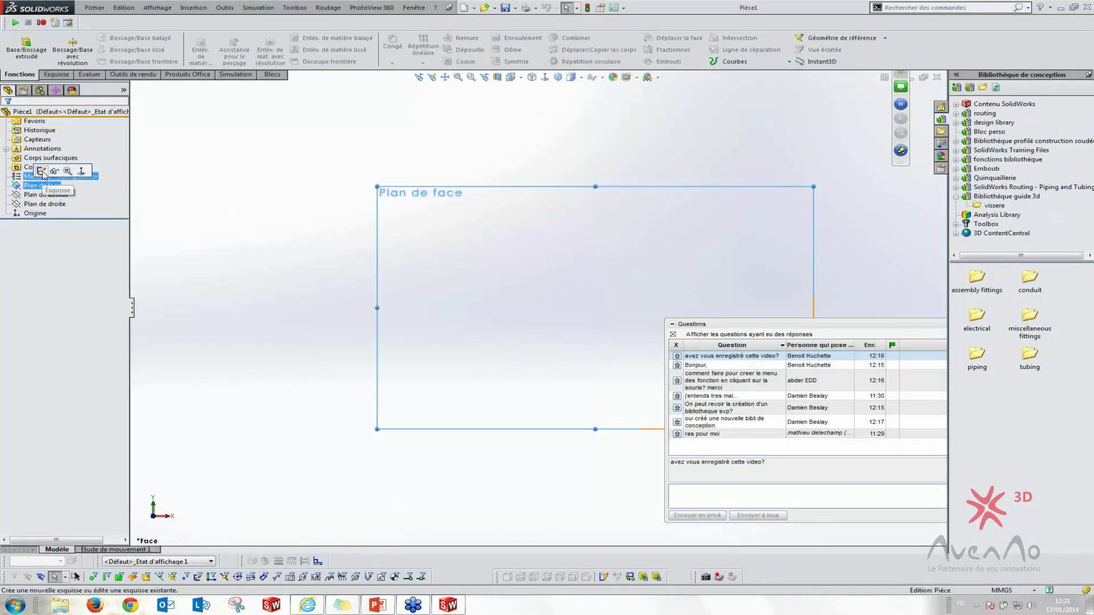
click(44, 176)
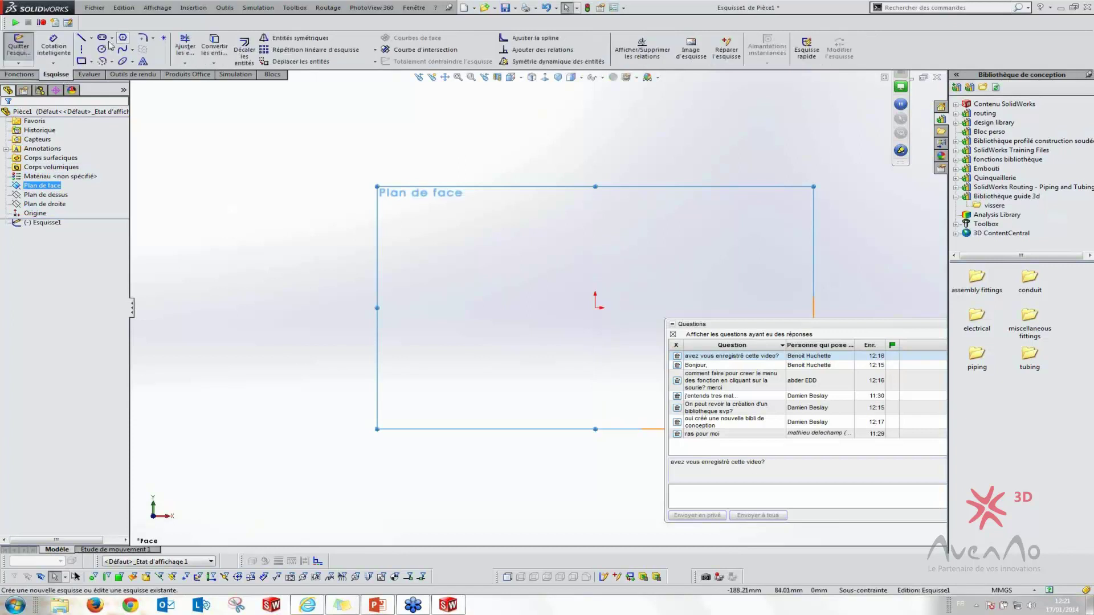
click(594, 307)
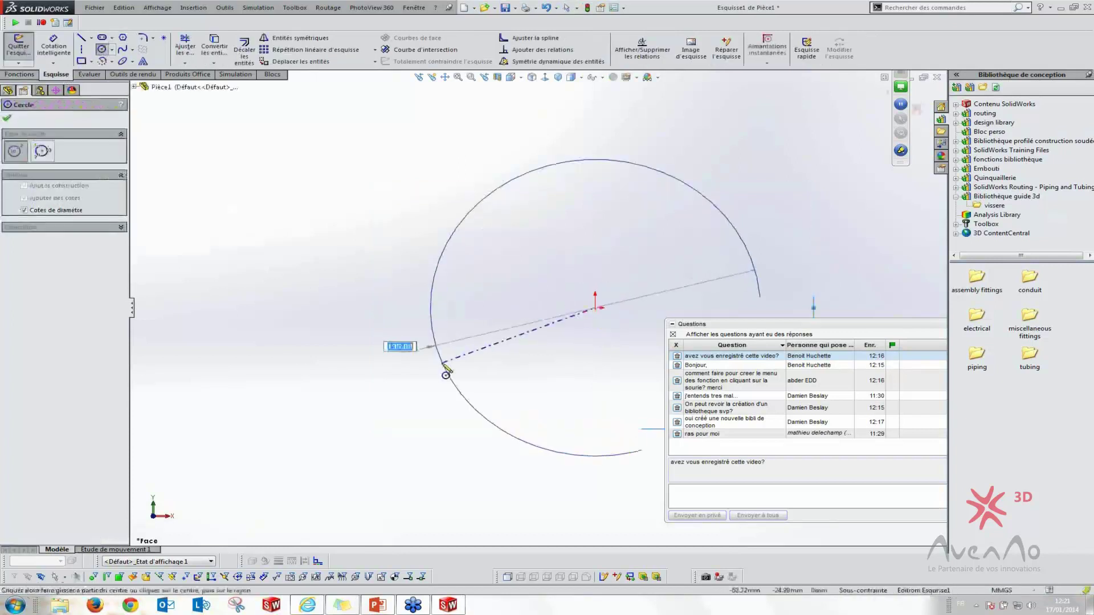
click(447, 370)
key(s)
click(353, 275)
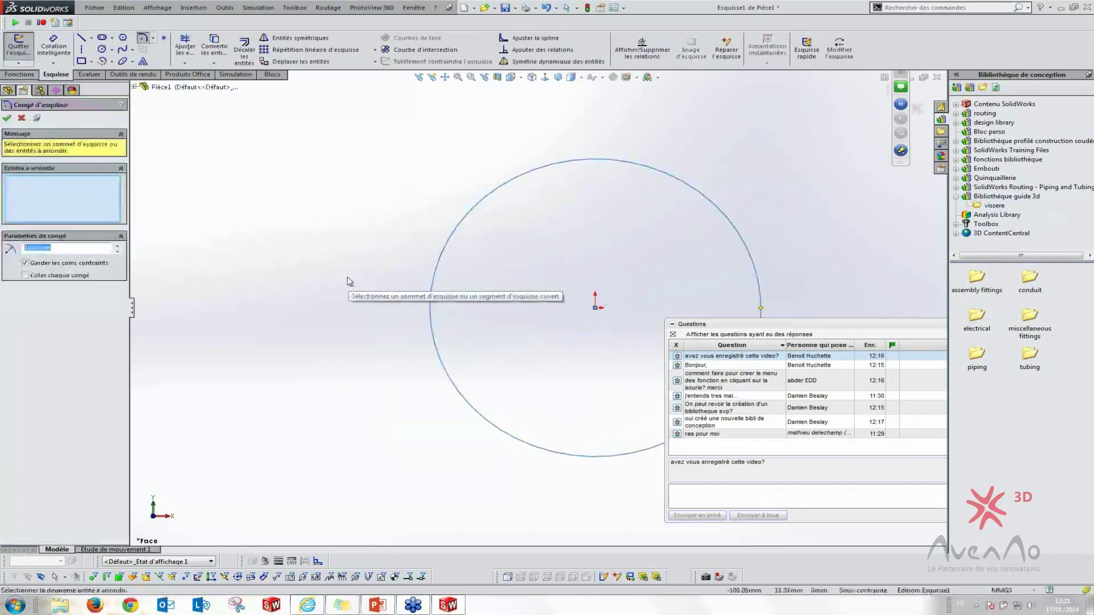
key(Escape)
right_drag(351, 273, 406, 242)
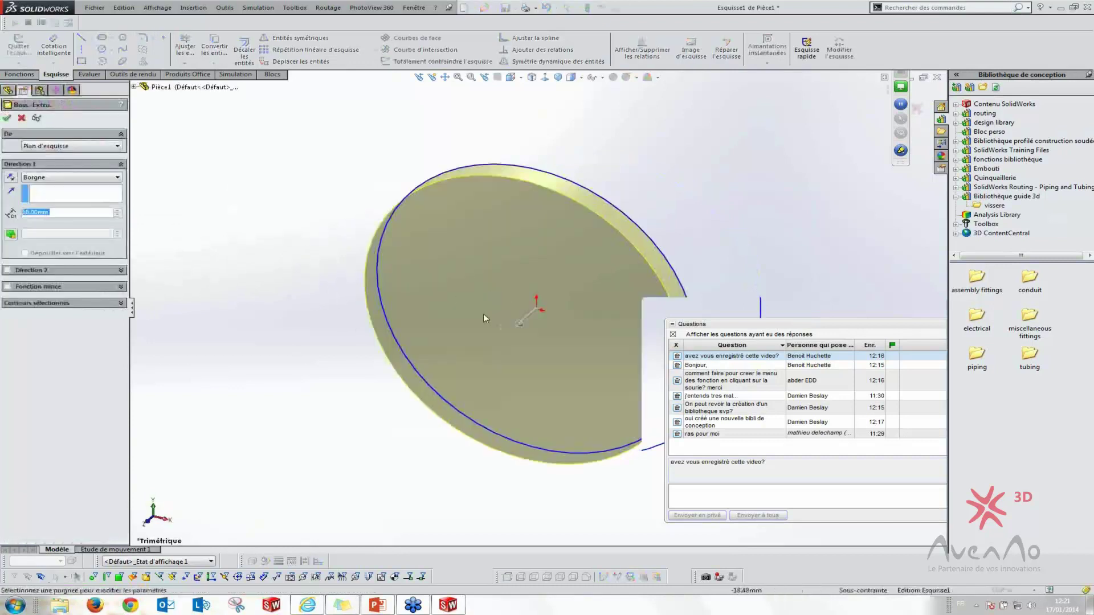
click(8, 119)
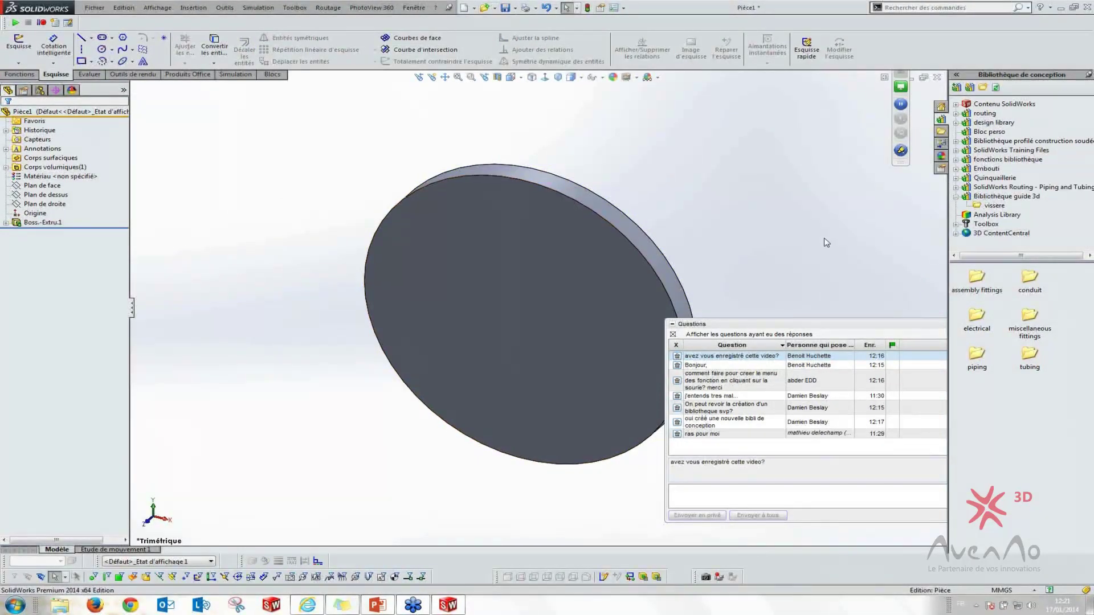
click(957, 90)
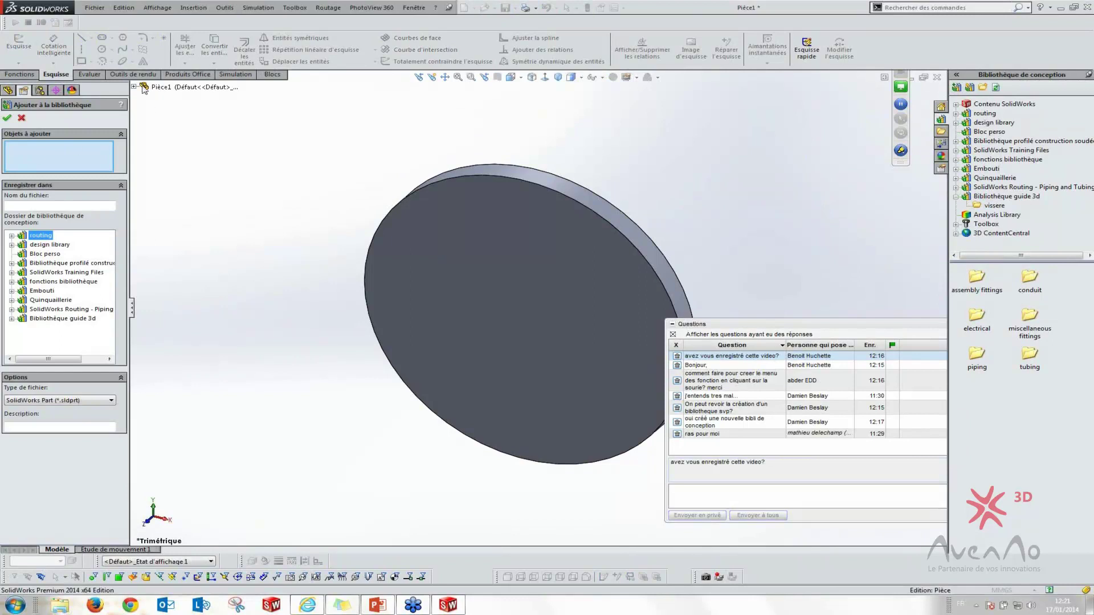
click(144, 88)
text(toto)
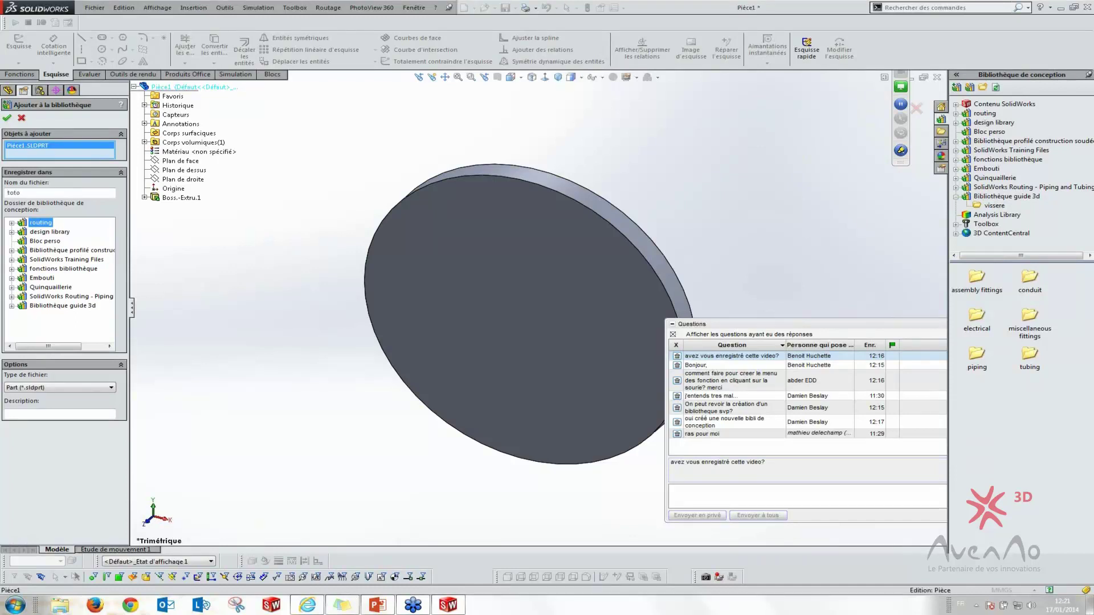
click(43, 388)
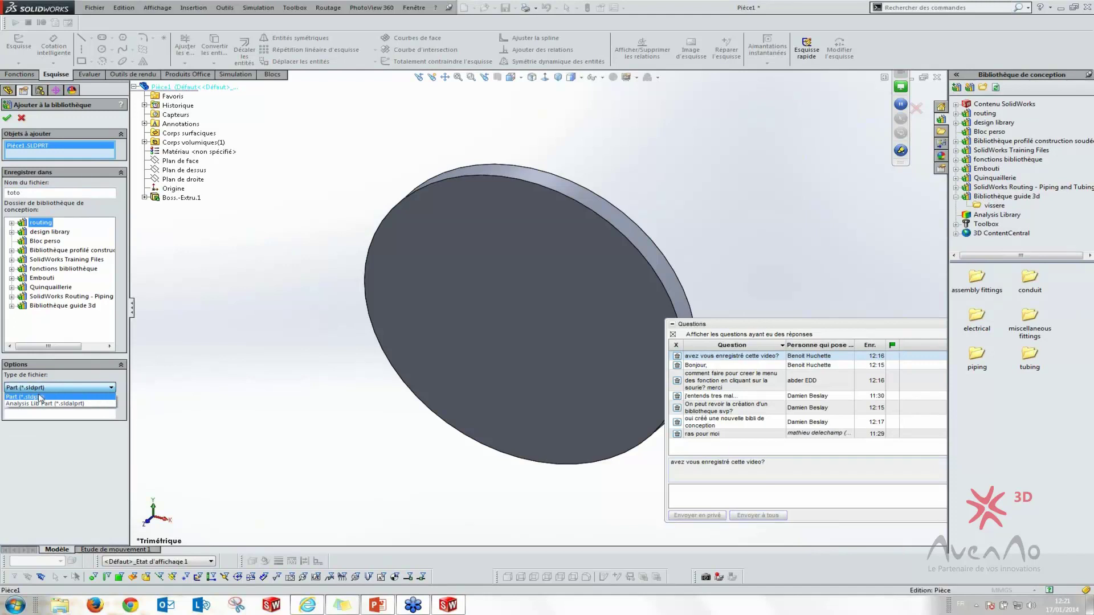
click(40, 395)
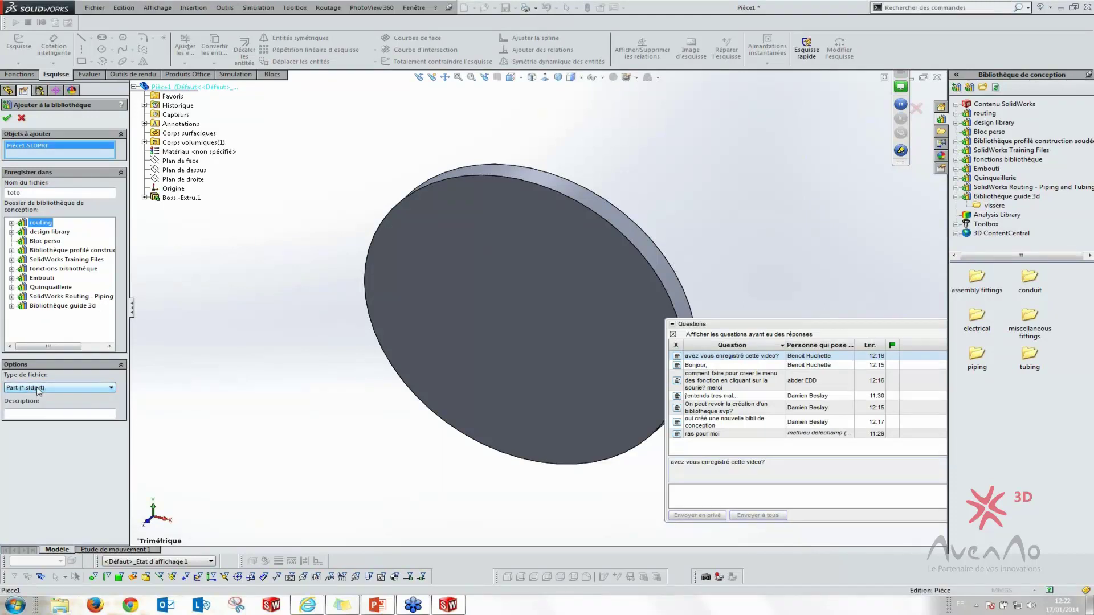
double_click(45, 306)
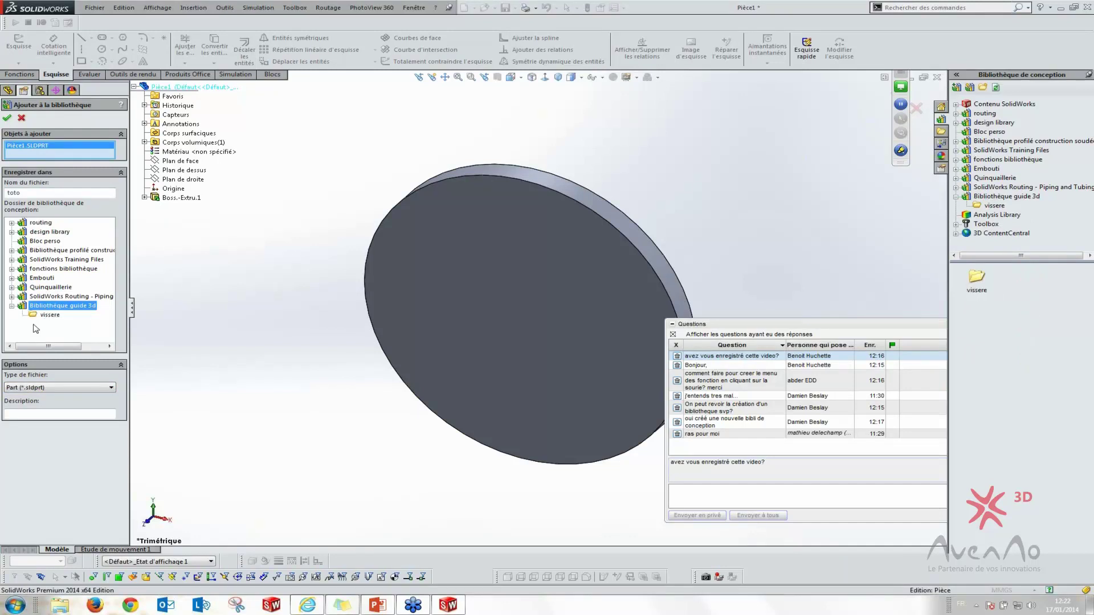
click(45, 315)
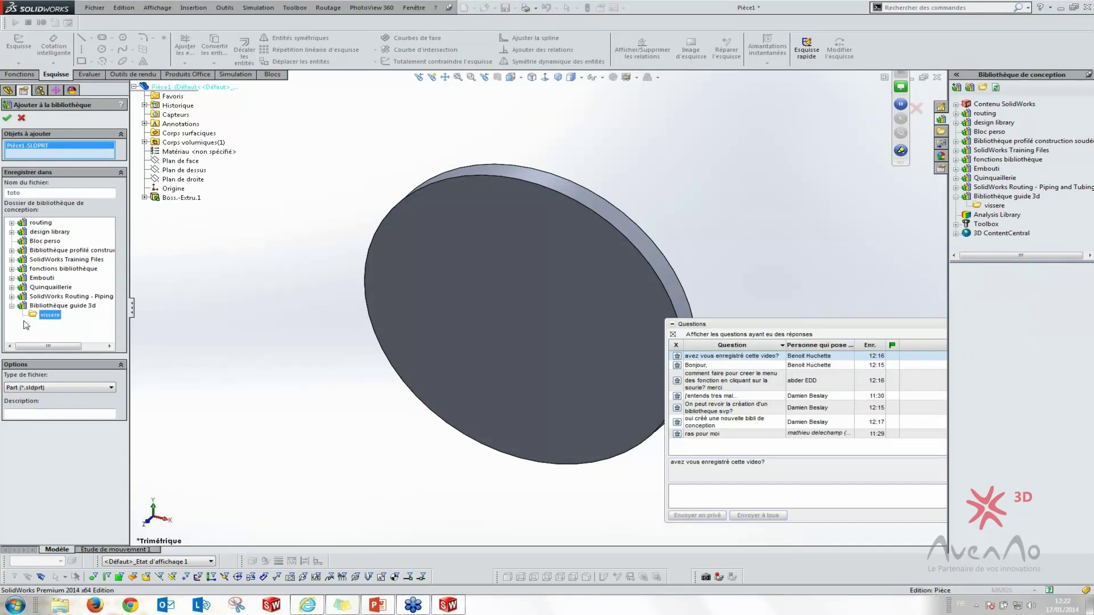
click(8, 118)
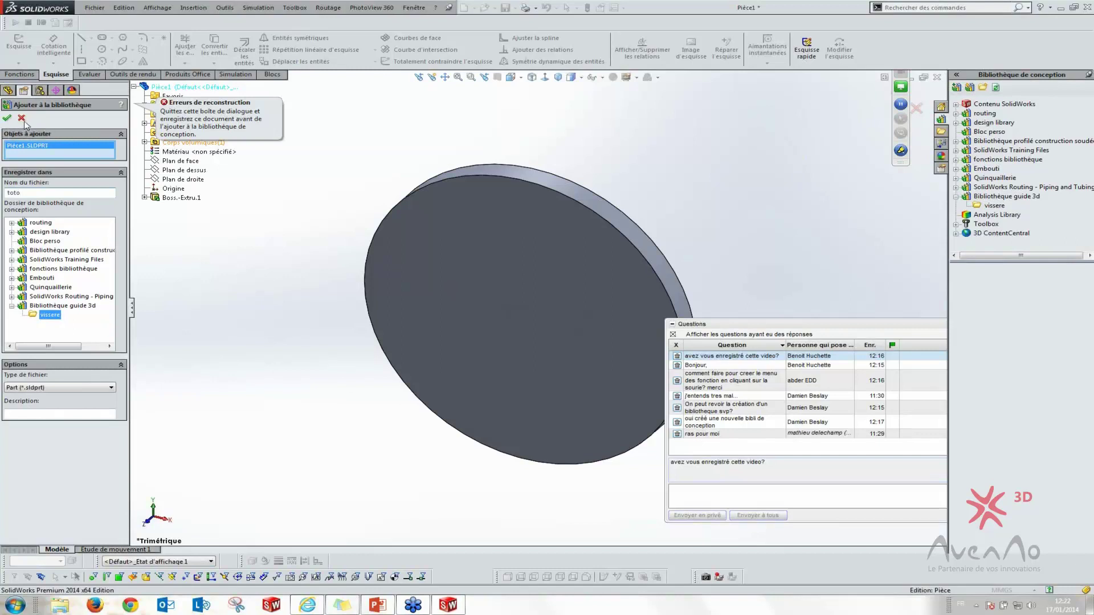
click(7, 119)
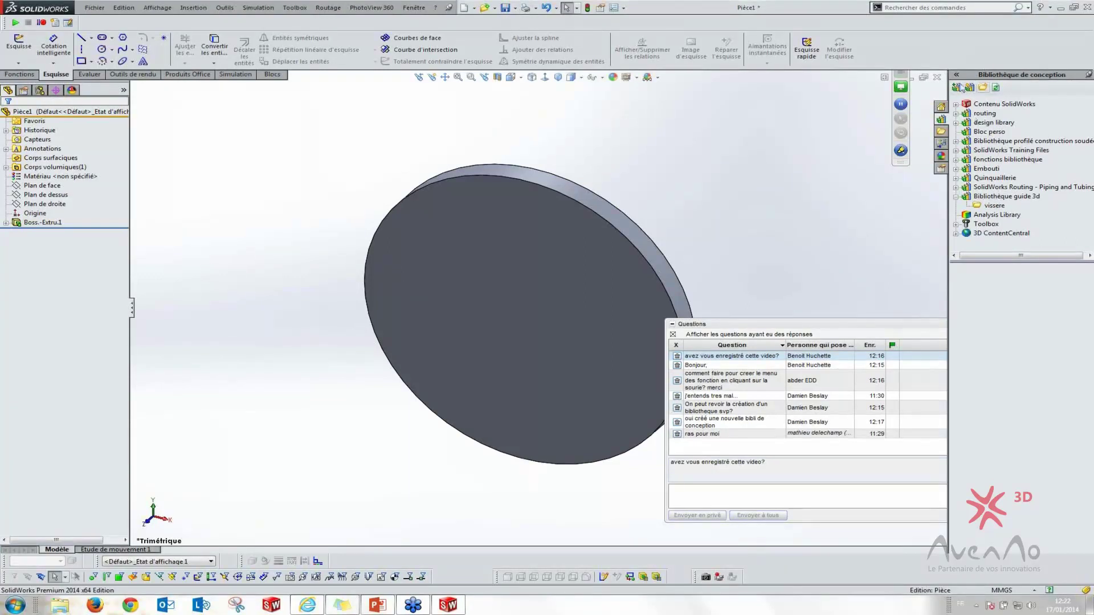
Save the part as 'toto' in D:\Bibliothèque guide 3d\vissere
click(503, 6)
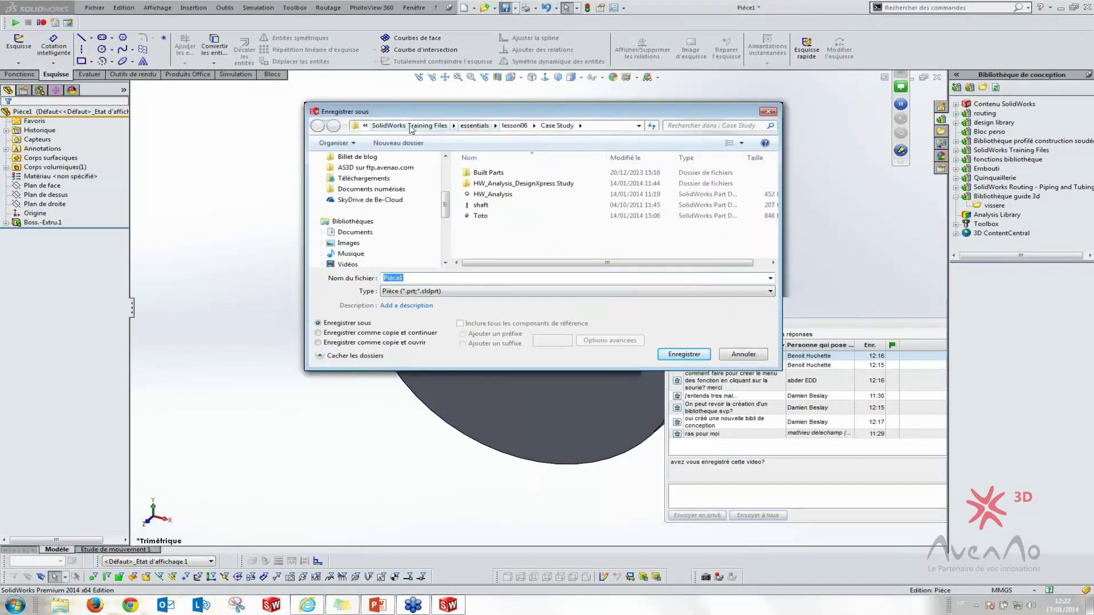
click(405, 126)
click(419, 126)
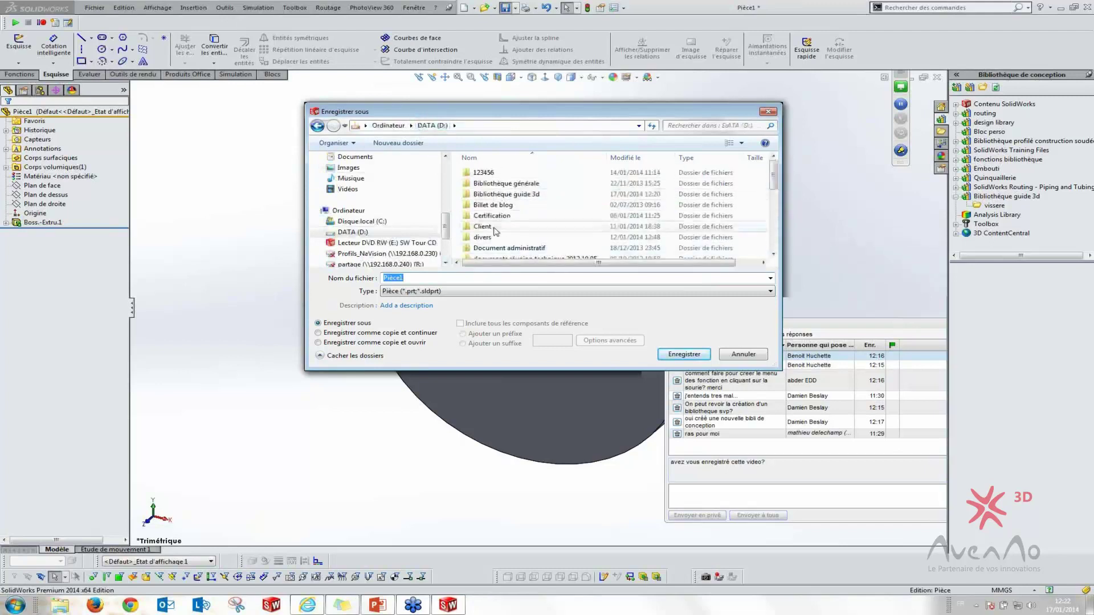
click(494, 228)
scroll(494, 238, down, 2)
scroll(499, 222, up, 2)
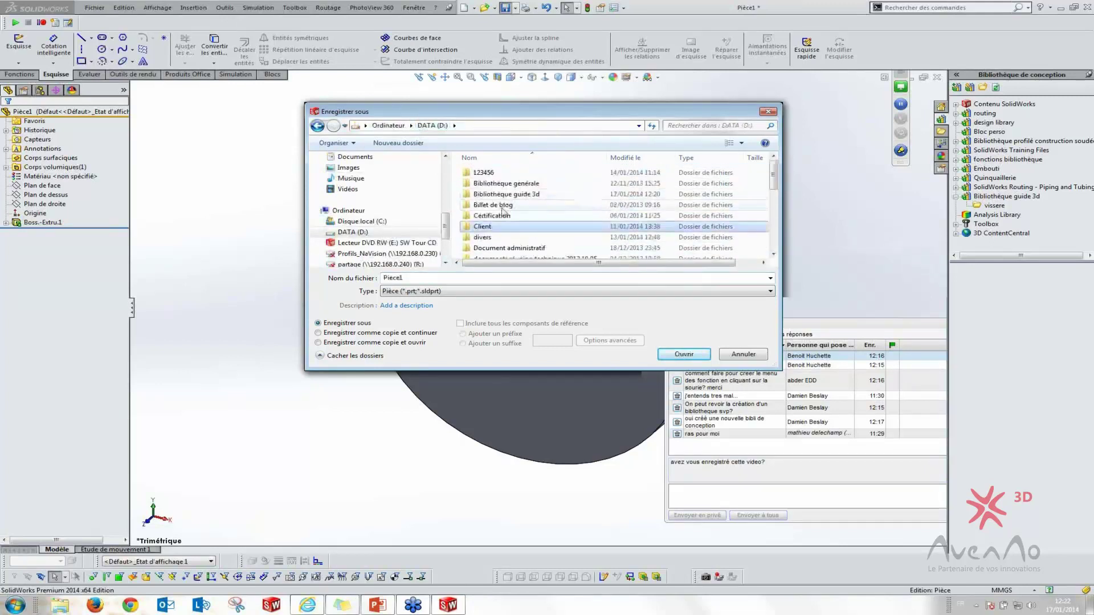
double_click(501, 194)
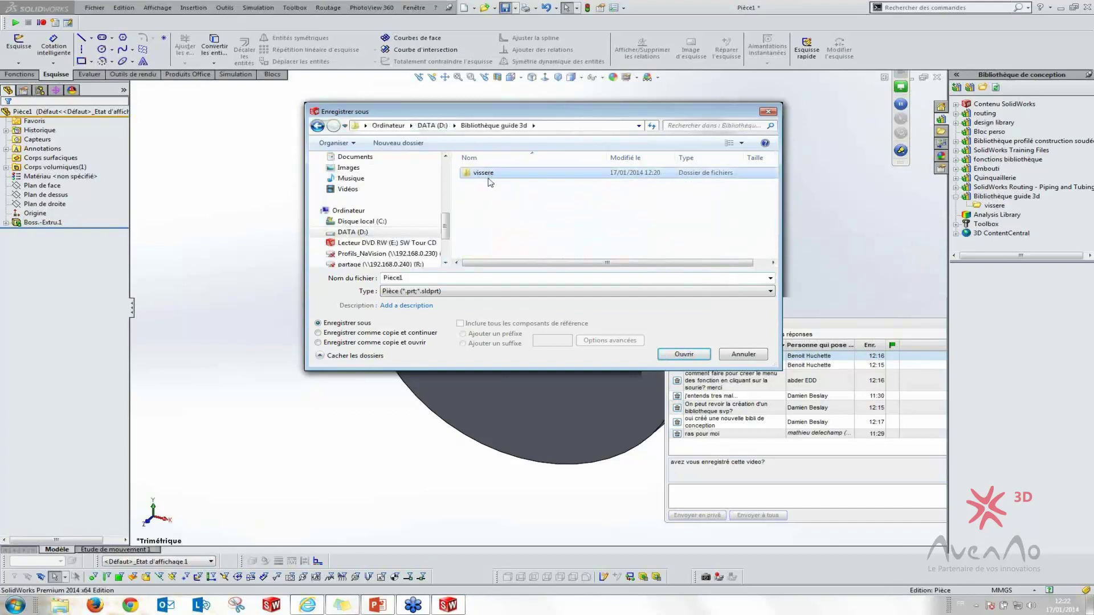
drag(546, 112, 374, 95)
double_click(311, 160)
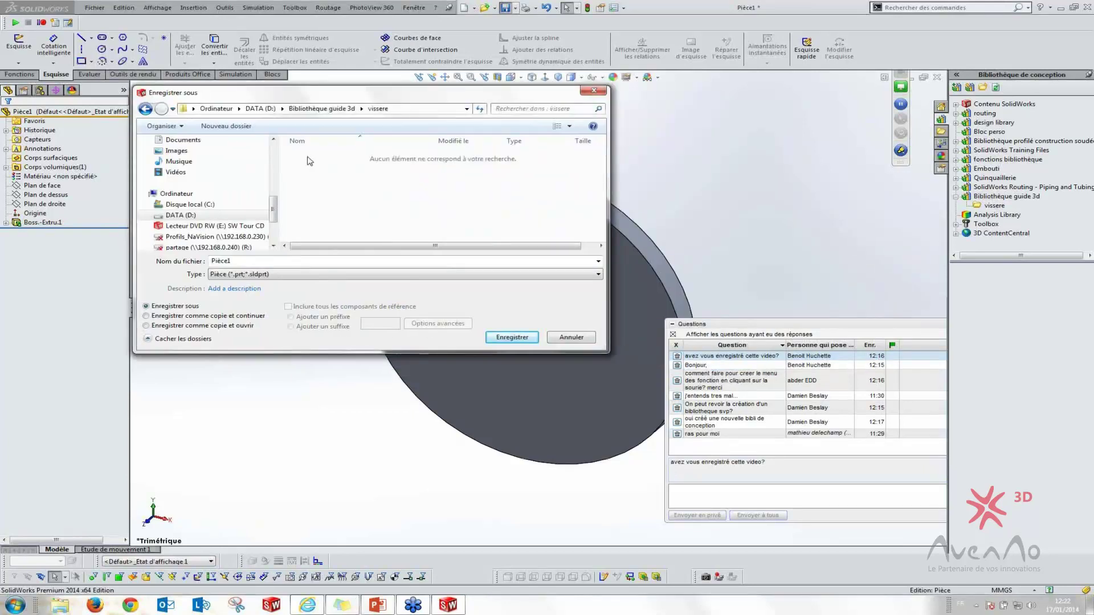
double_click(270, 262)
text(toto)
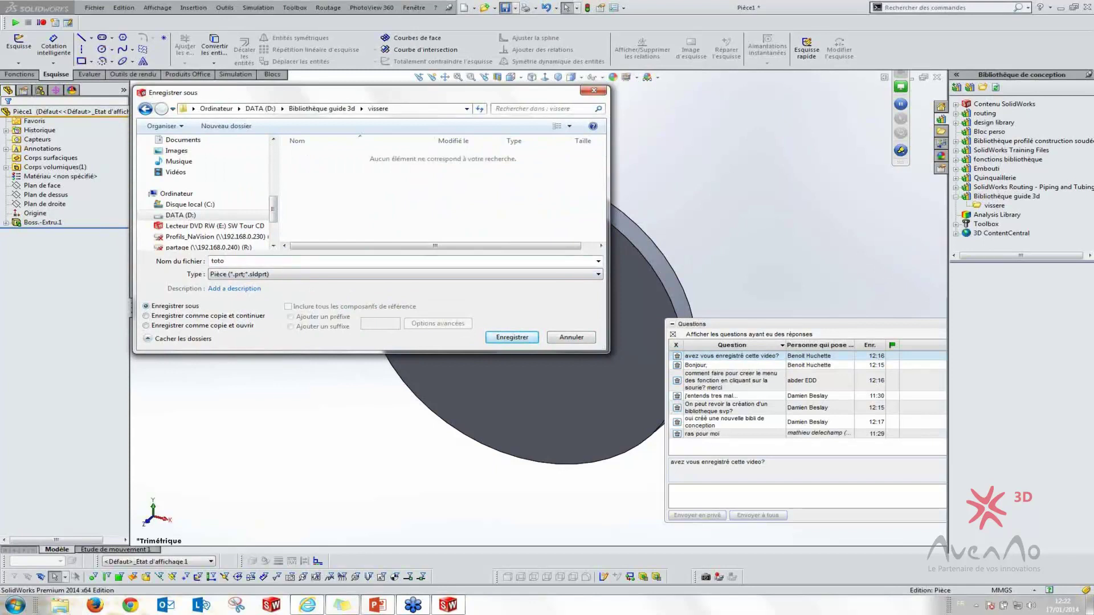
click(512, 338)
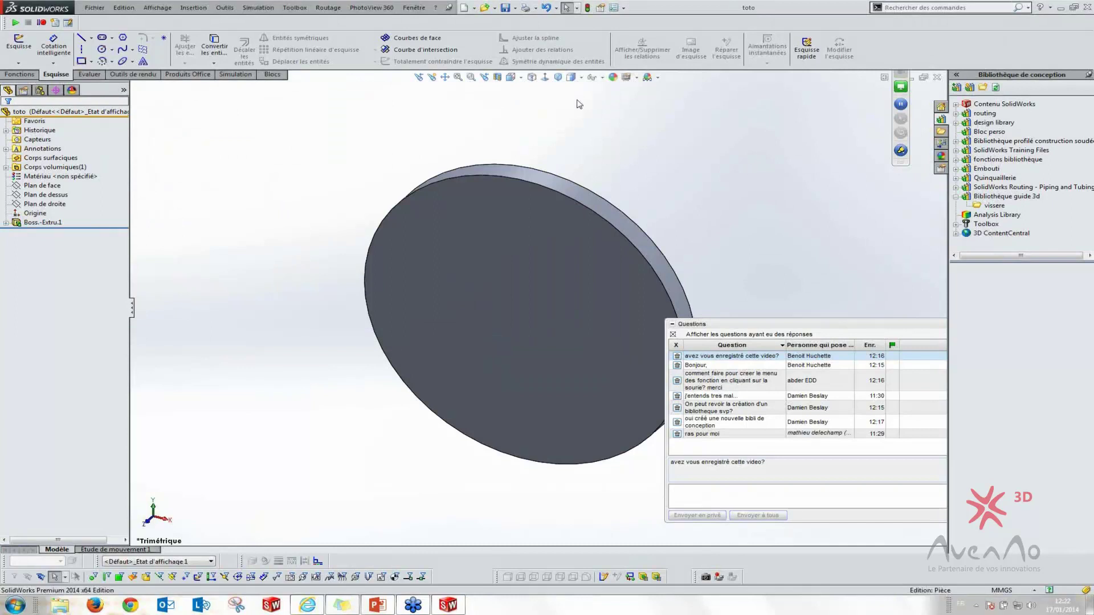
Refresh the vissere library folder and bring up the add-to-library panel for toto.SLDPRT
double_click(990, 207)
key(Return)
click(997, 90)
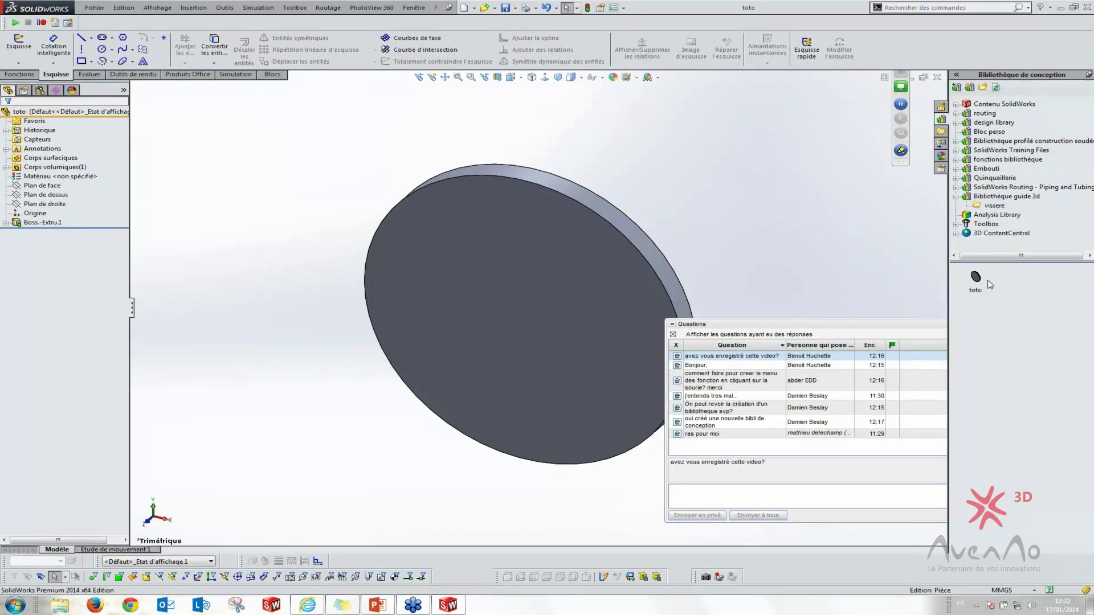
click(994, 205)
click(720, 185)
click(957, 90)
Add the toto part to the vissere library folder under the file name toto2
click(157, 87)
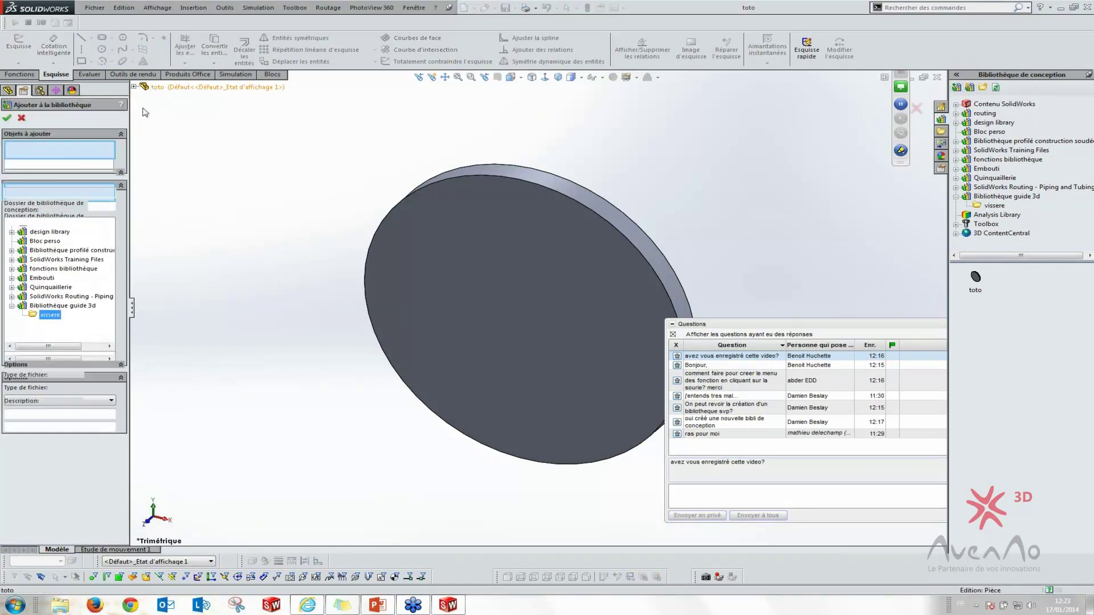
click(46, 192)
text(2)
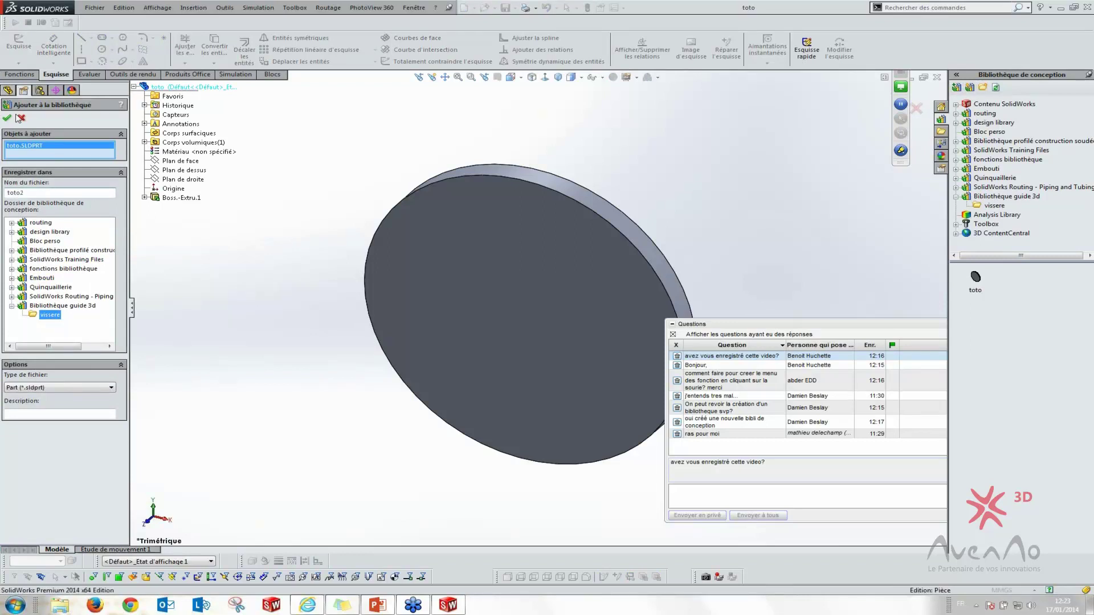
key(Return)
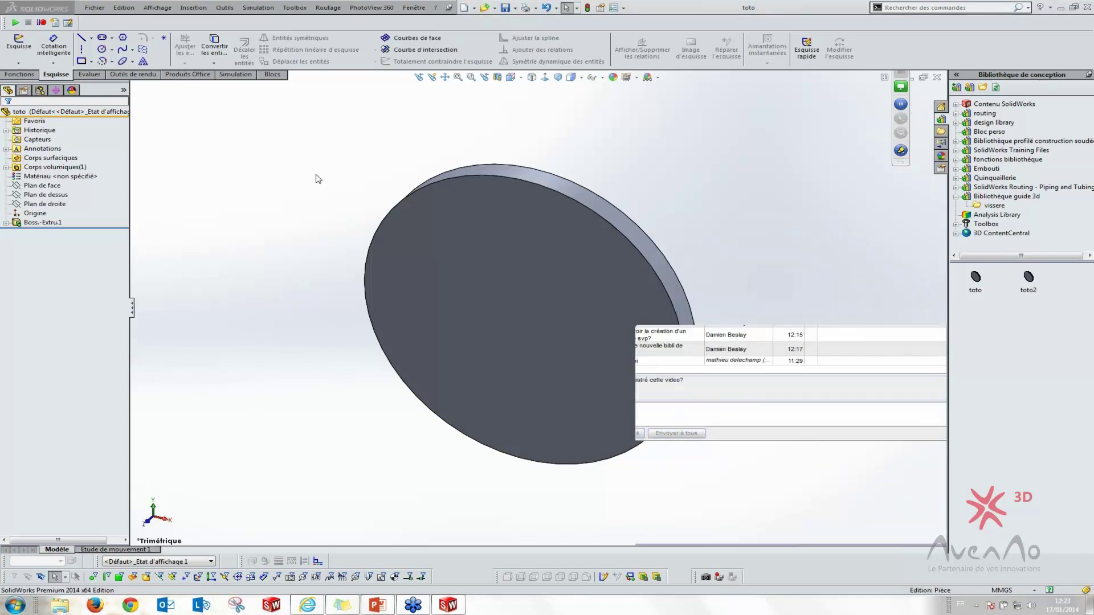
Start a new sketch (Esquisse) using the right-drag mouse-gesture ring
right_drag(297, 220, 273, 225)
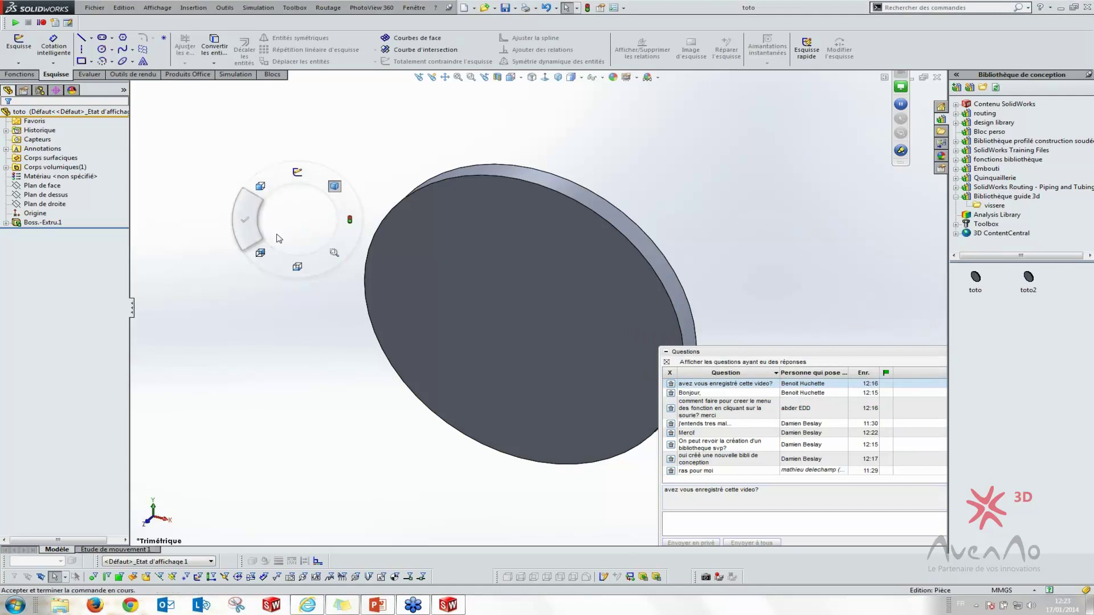
mouse_move(278, 238)
right_down()
mouse_move(276, 227)
mouse_move(265, 249)
mouse_move(283, 223)
right_up()
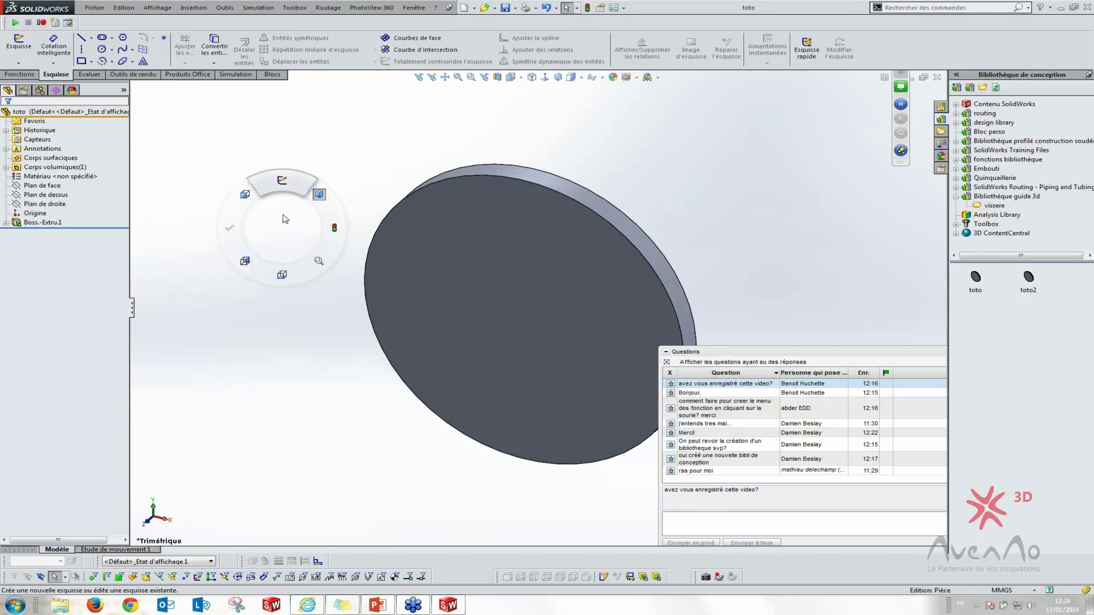
right_drag(285, 202, 285, 199)
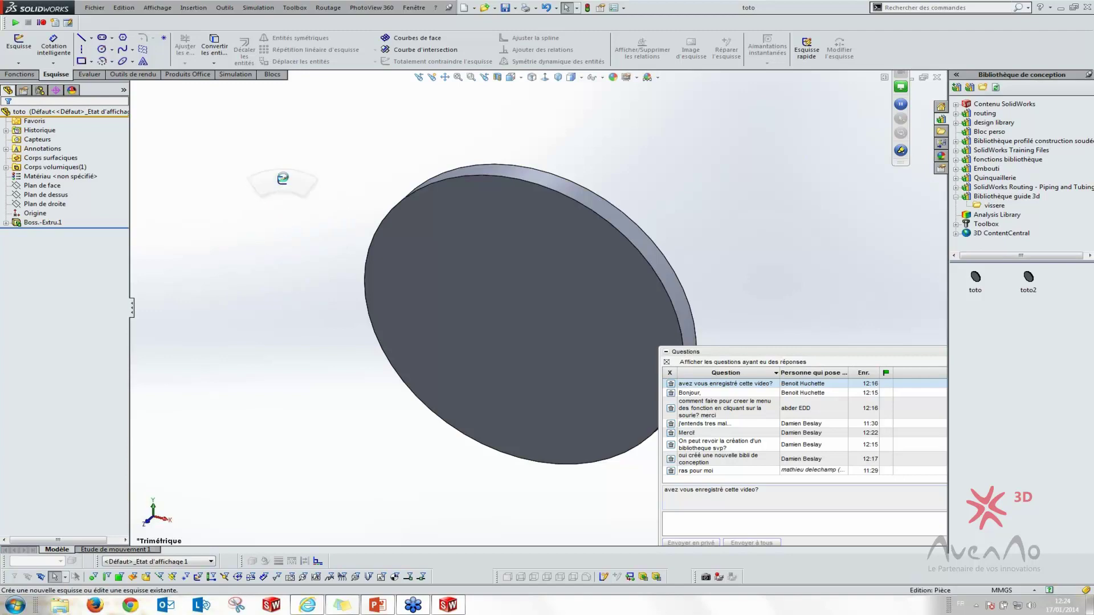
Sketch a 50 mm diameter circle centred on the origin on the disc's front face
click(513, 323)
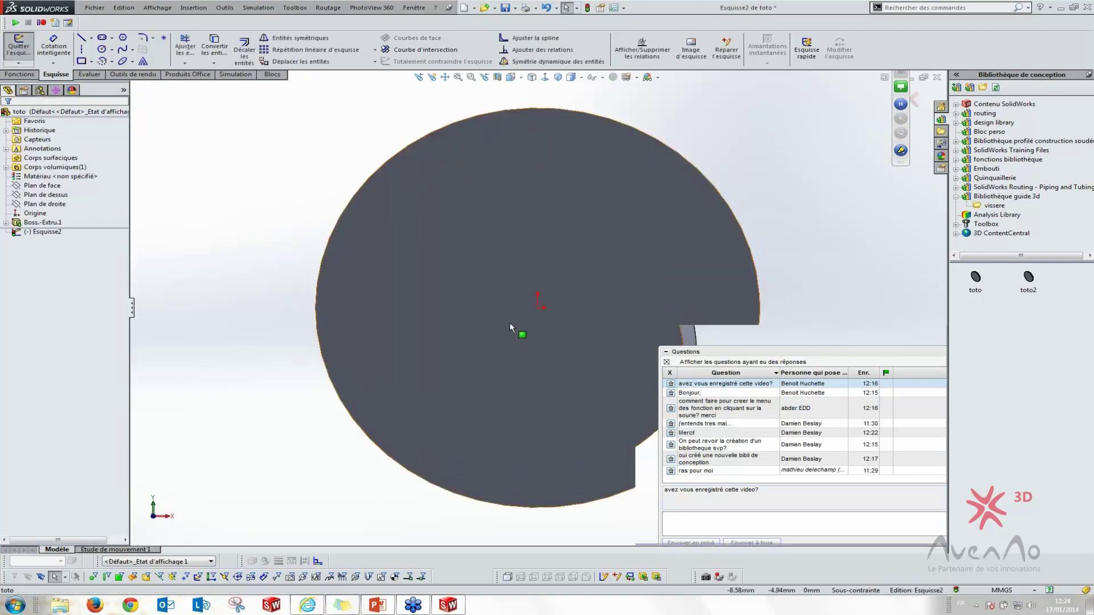
click(102, 50)
click(537, 308)
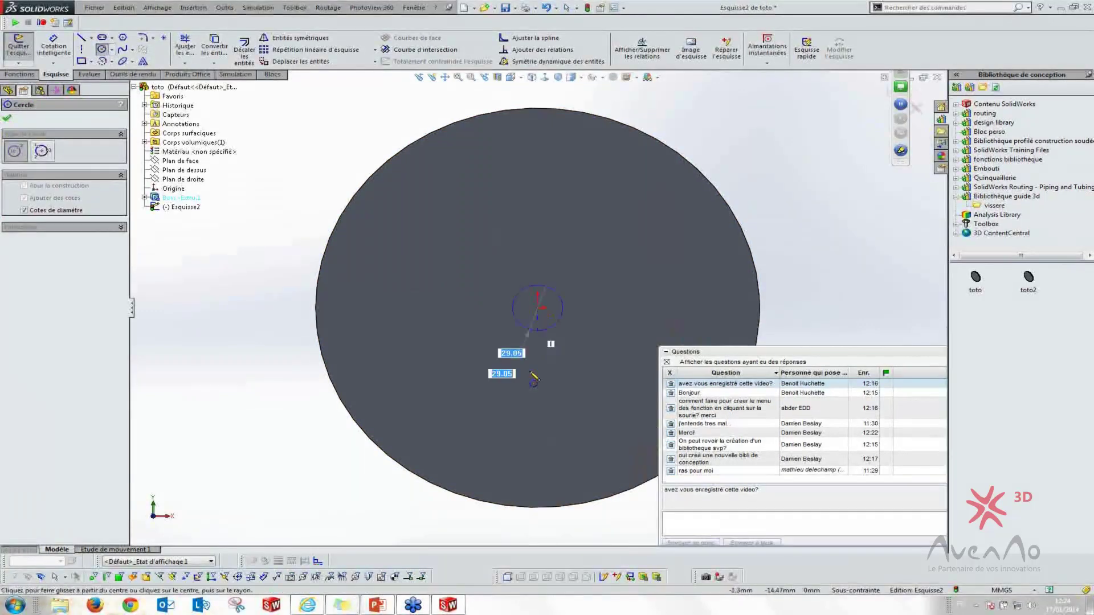
text(50)
key(Return)
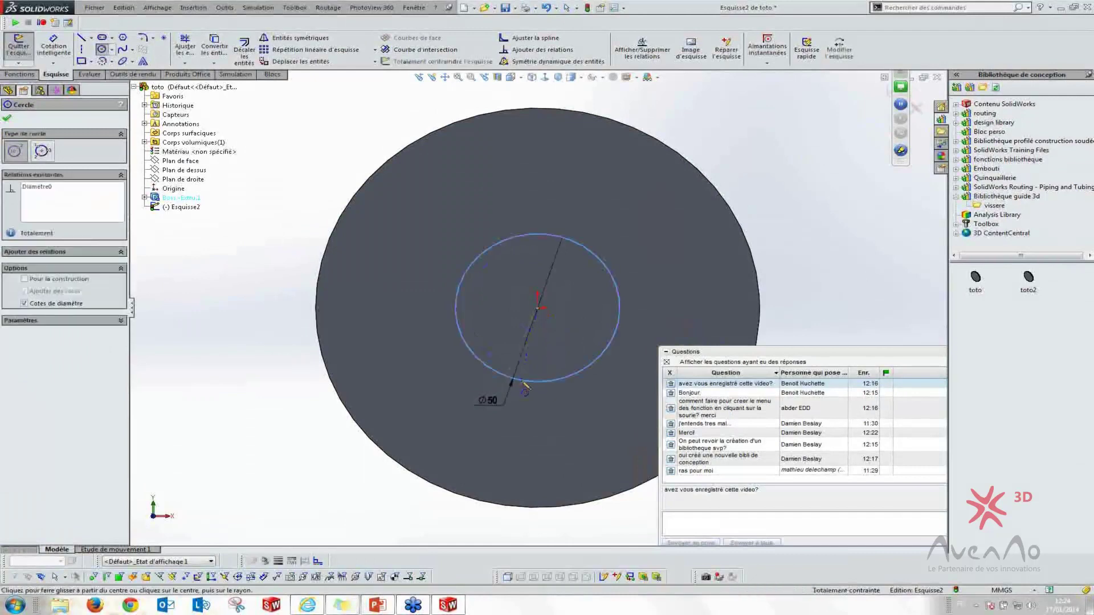
key(Escape)
Extrude-cut the circle 'A travers tout' to make the centre hole
right_drag(255, 267, 247, 317)
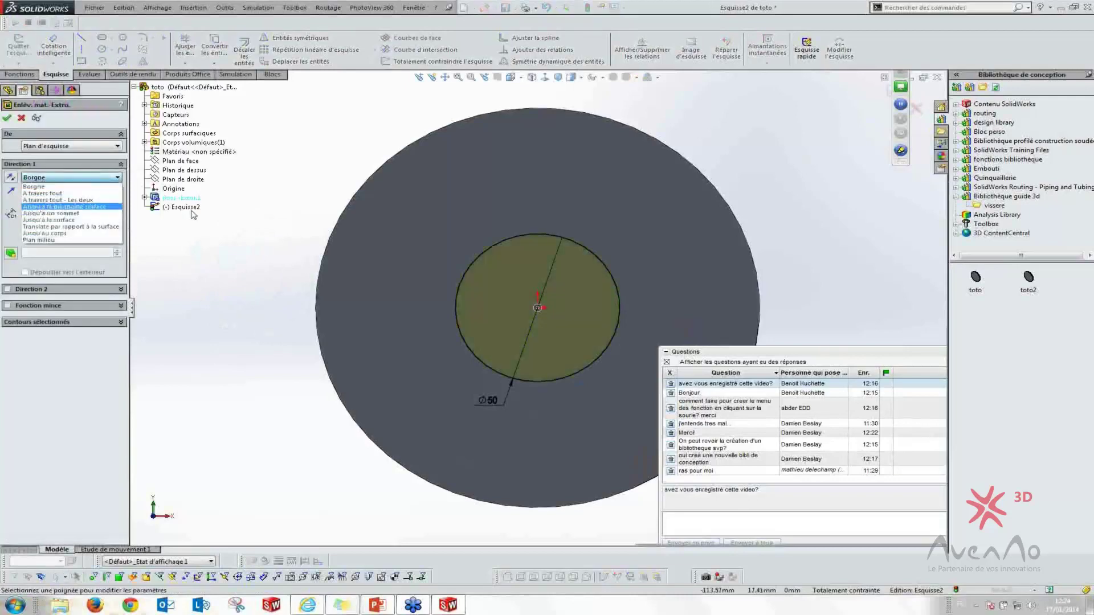
right_click(279, 223)
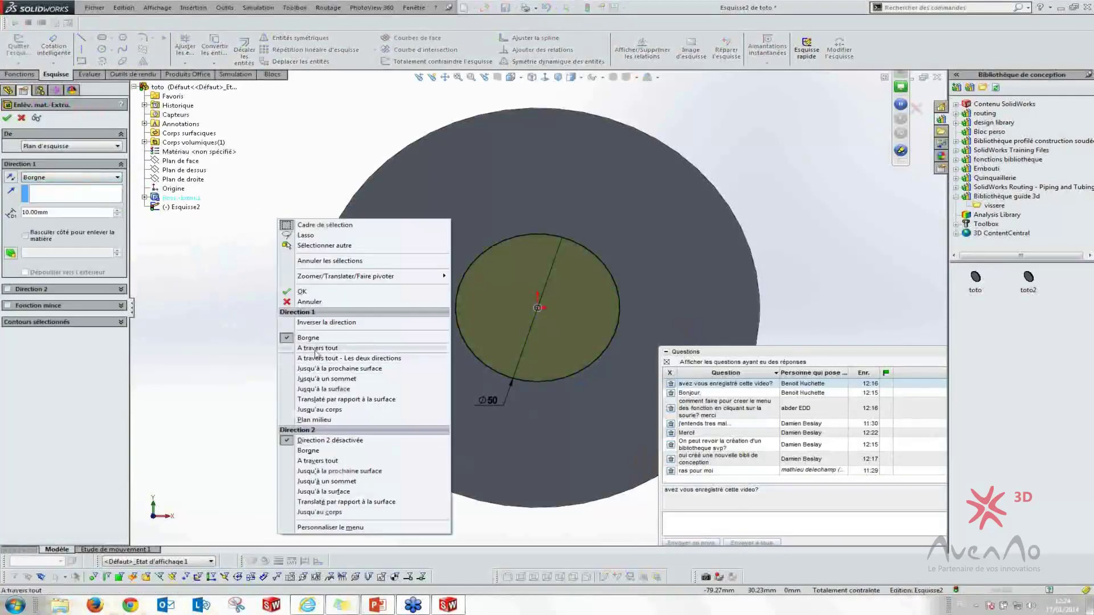
click(310, 347)
right_click(255, 334)
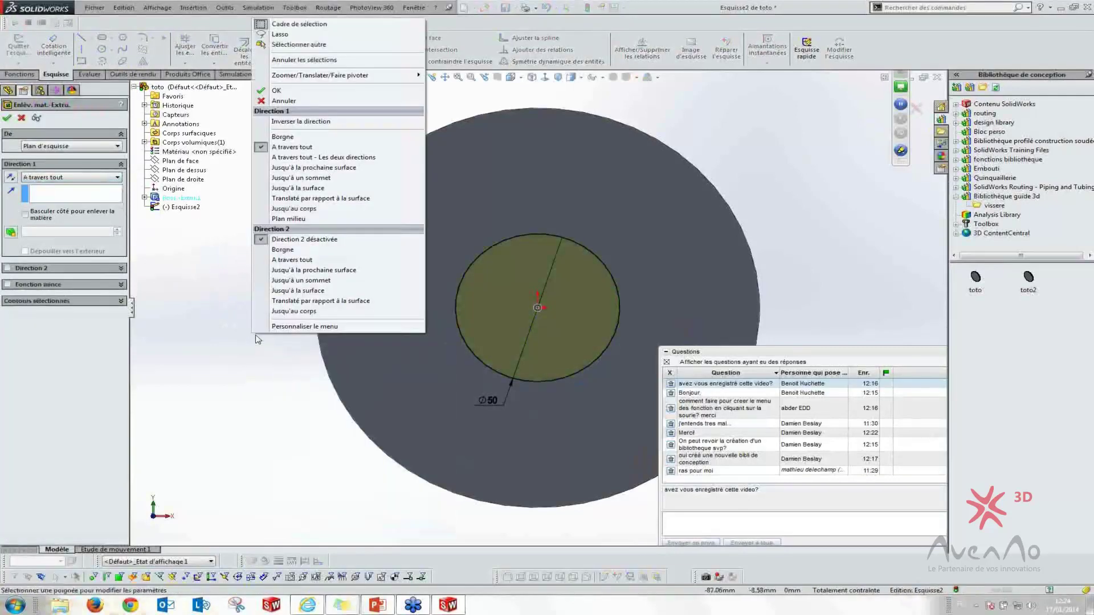
click(276, 90)
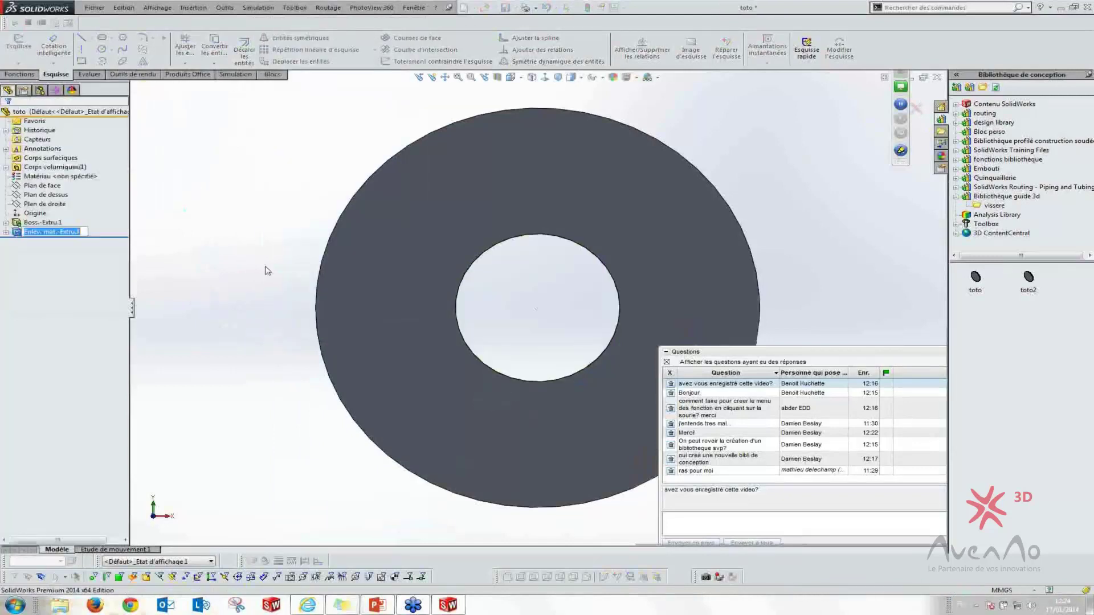
Create Esquisse3, a new empty sketch on the toto disc's front face
right_click(257, 232)
click(289, 171)
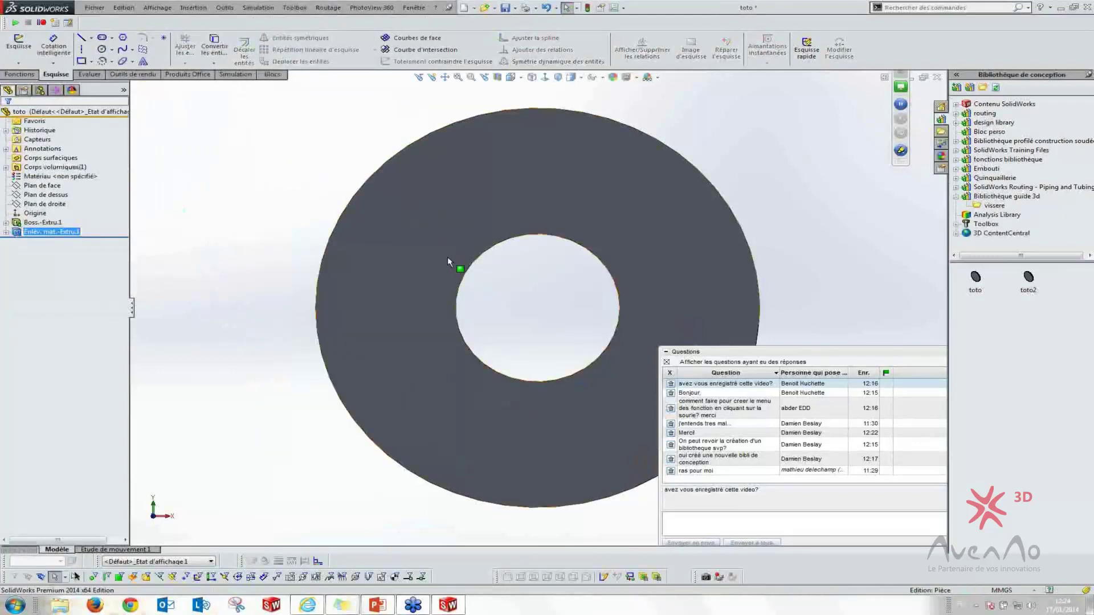
right_click(446, 255)
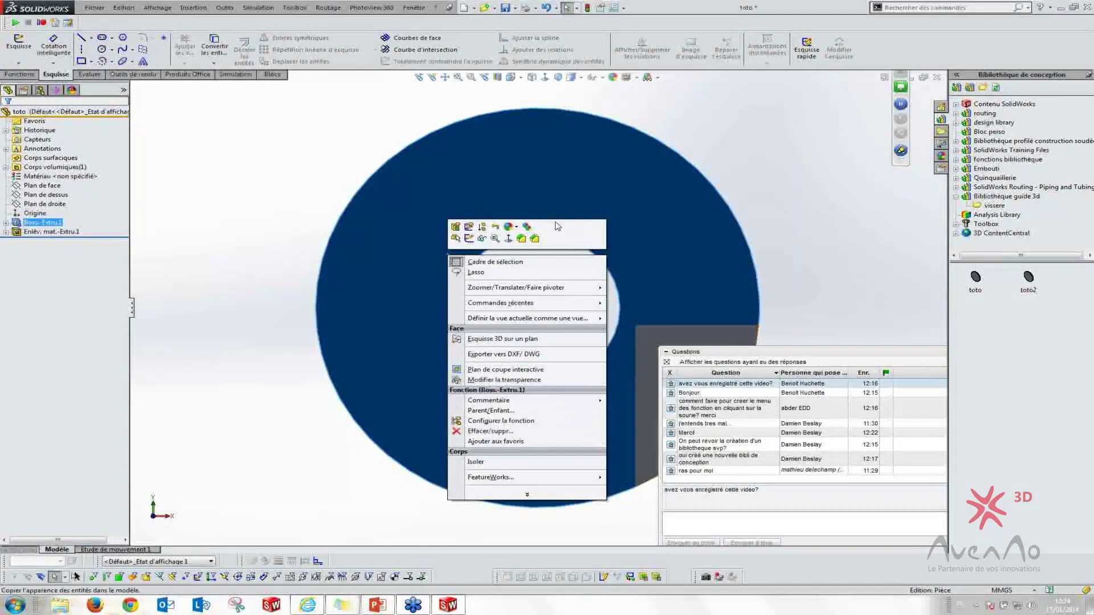
click(291, 183)
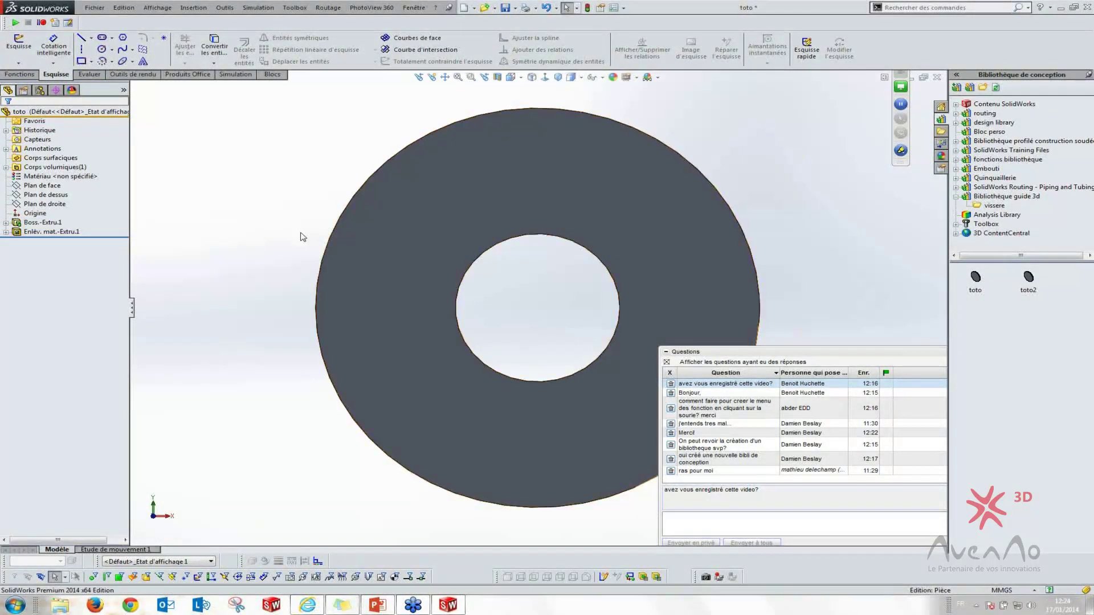
right_drag(301, 231, 301, 183)
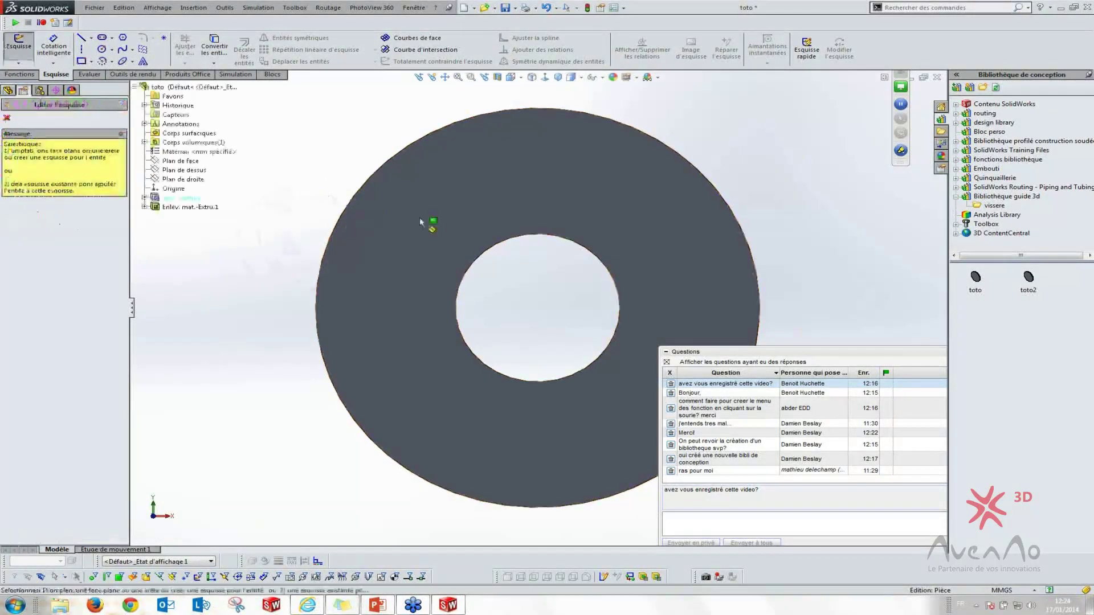
click(458, 217)
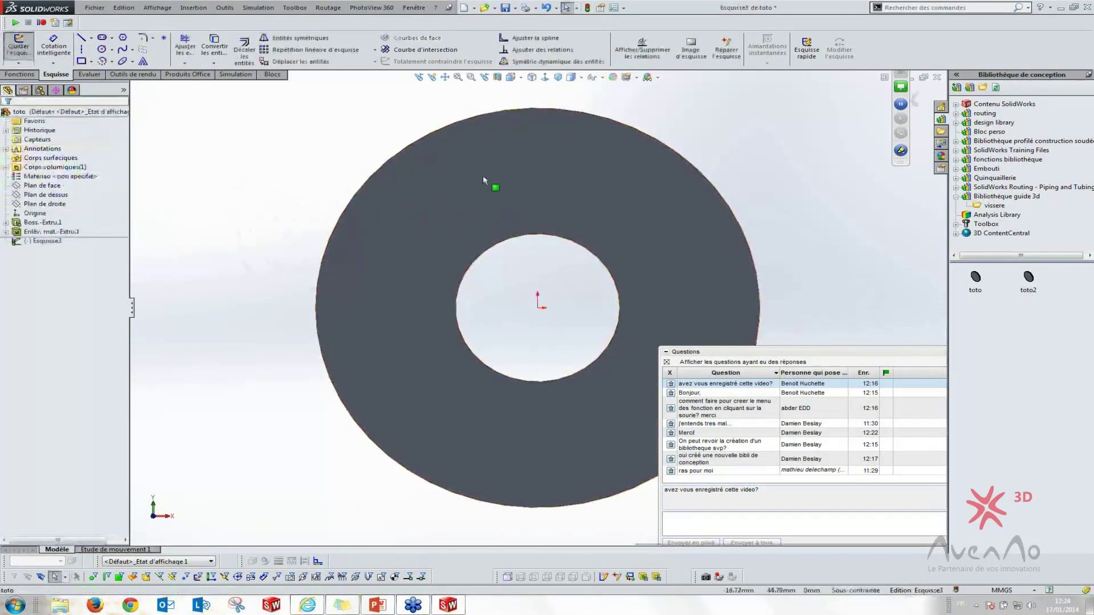
right_drag(483, 175, 490, 171)
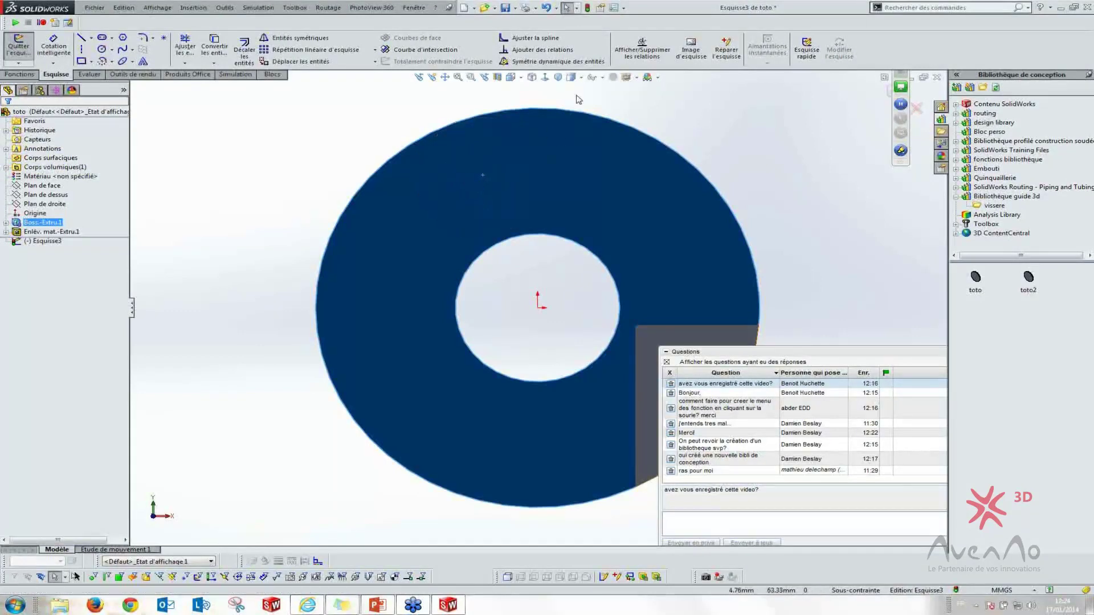
key(Escape)
click(616, 8)
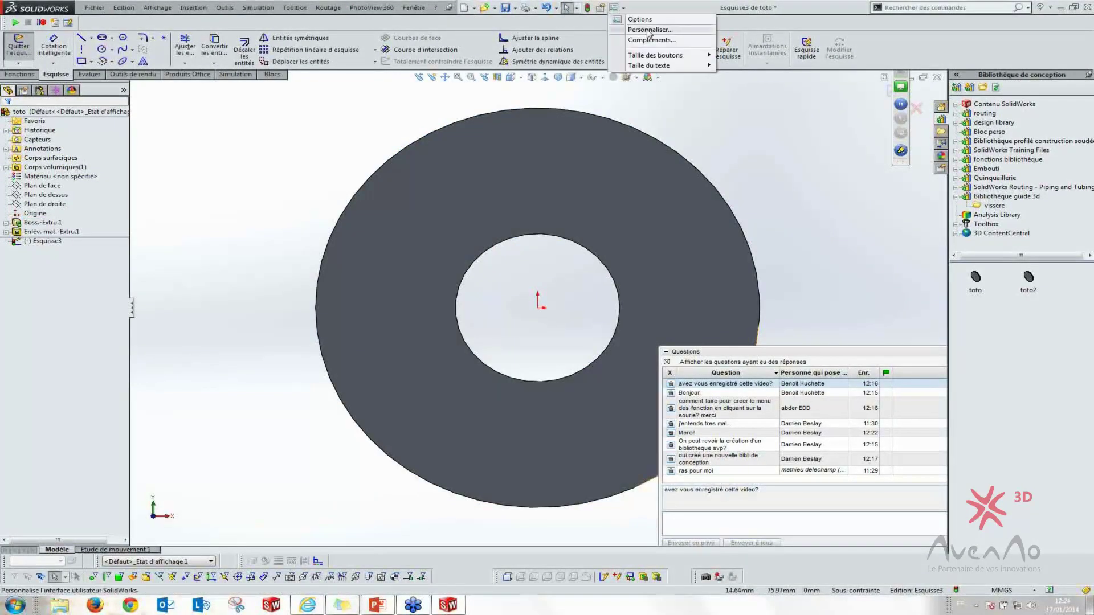
click(651, 31)
click(386, 123)
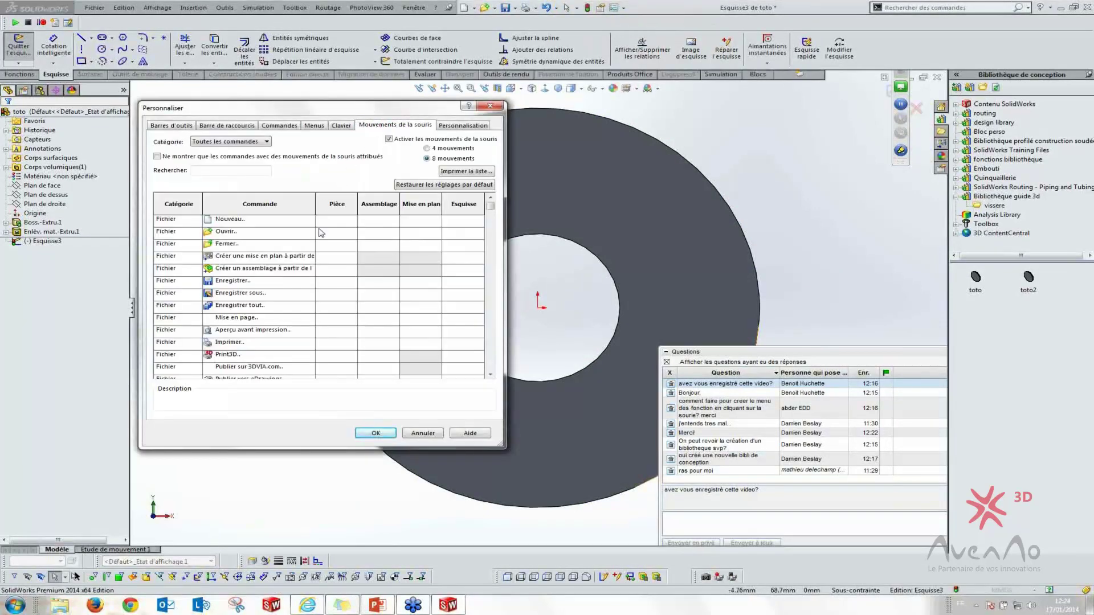
click(330, 224)
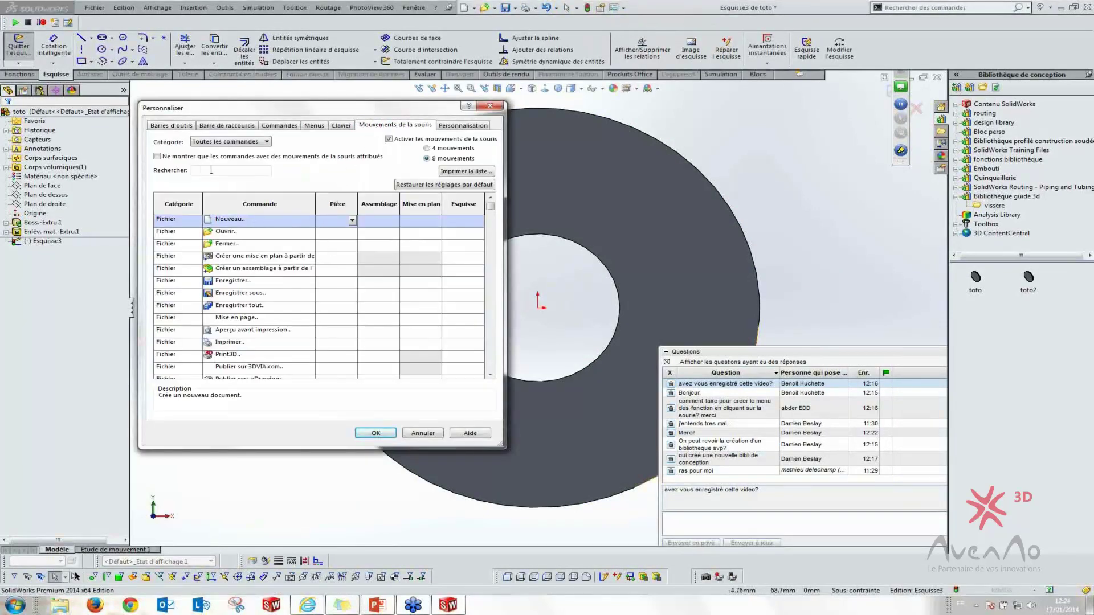
click(351, 221)
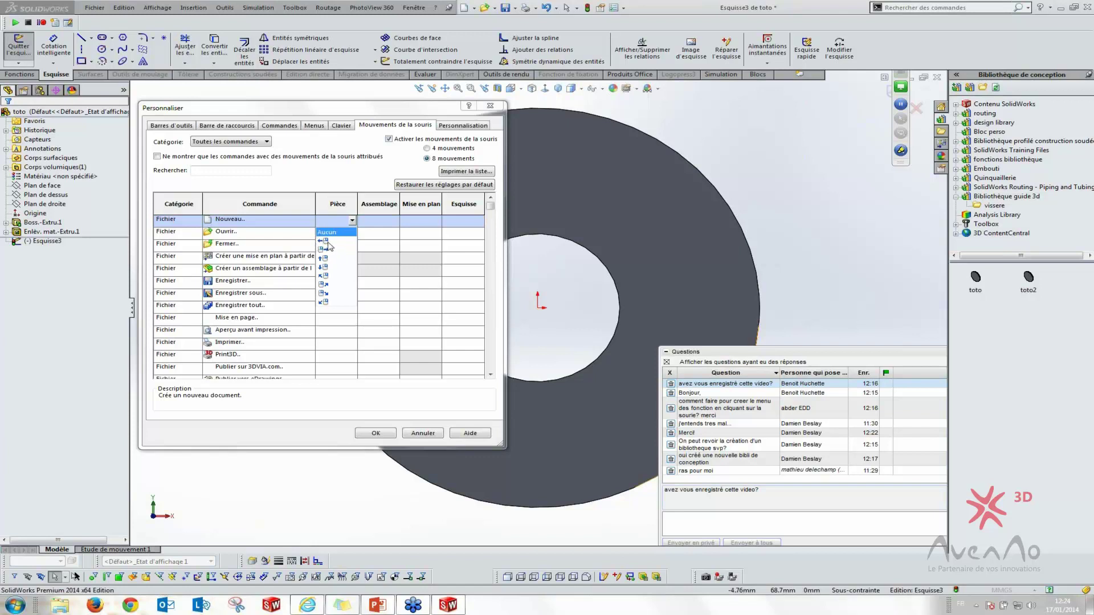
click(251, 170)
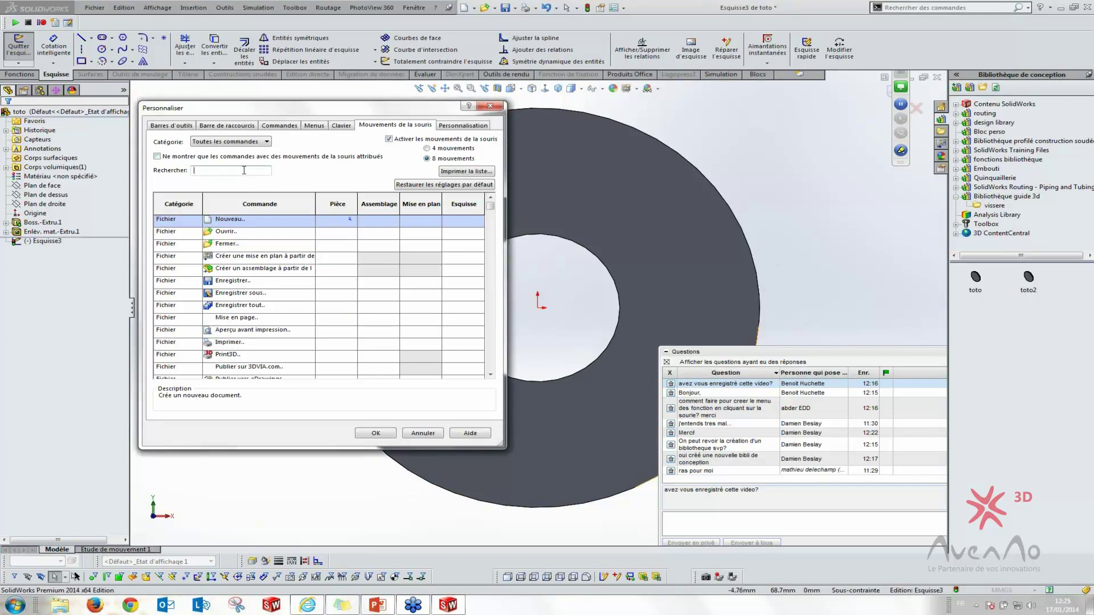
text(fgre)
key(BackSpace)
key(BackSpace)
key(BackSpace)
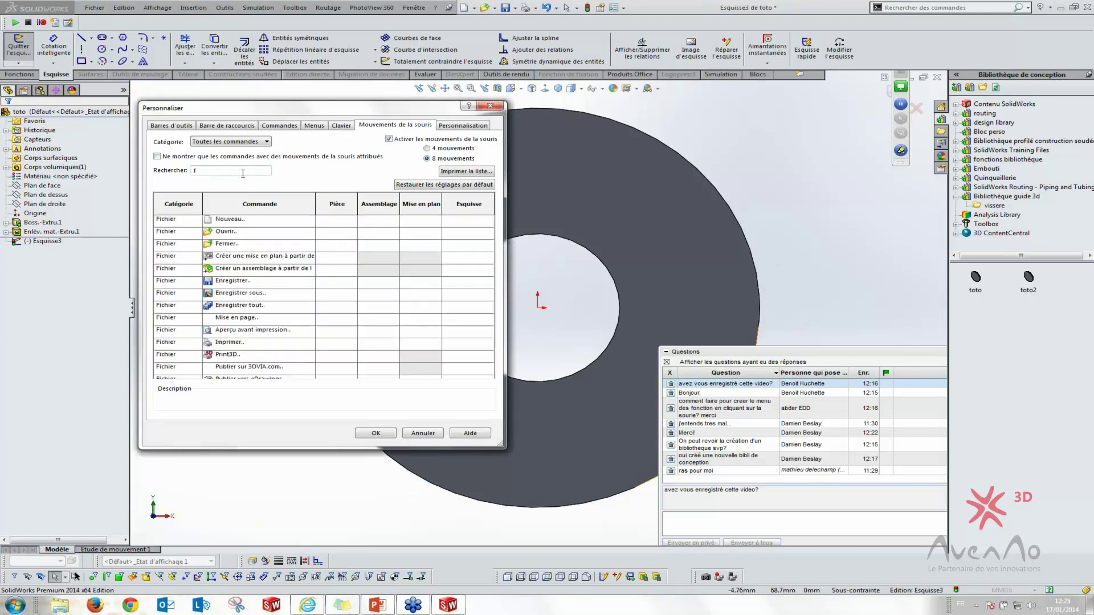
text(ct)
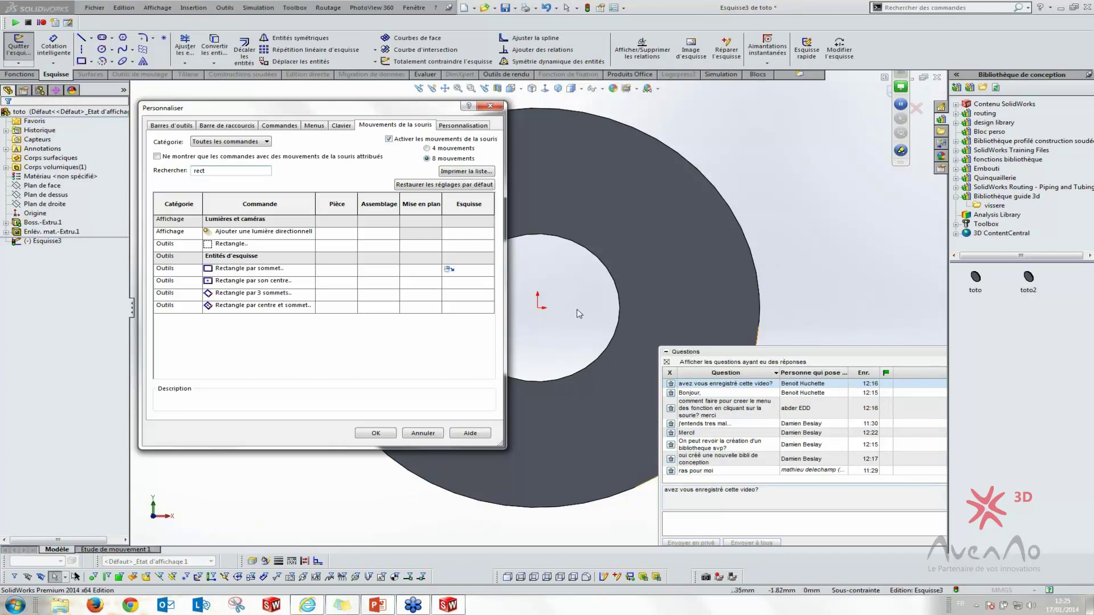
key(Return)
right_drag(562, 202, 579, 219)
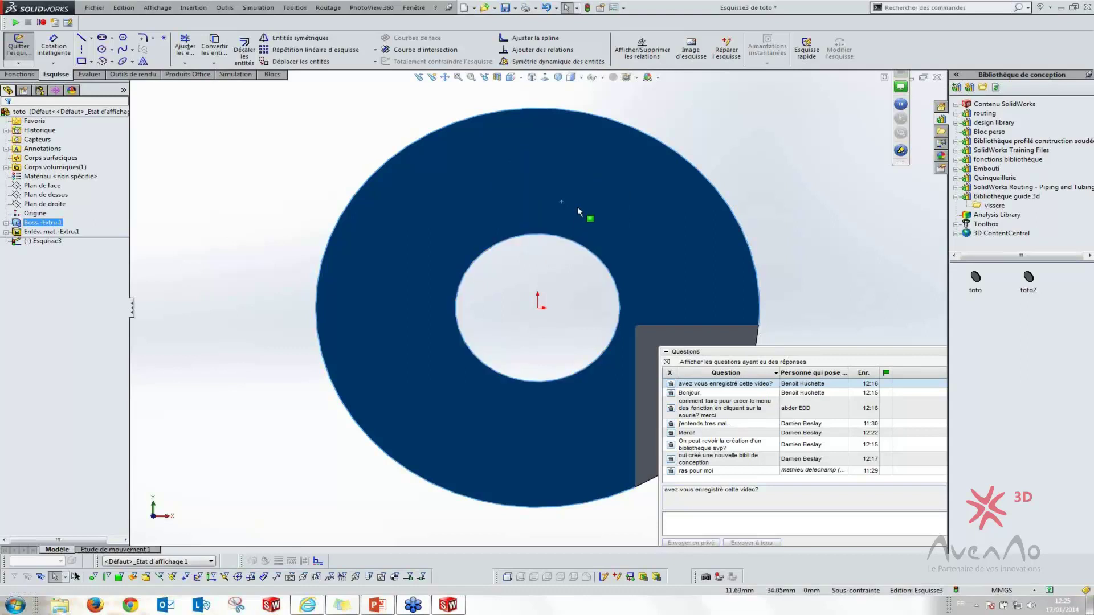
Sketch a small corner rectangle above the disc's centre hole
right_drag(577, 207, 614, 242)
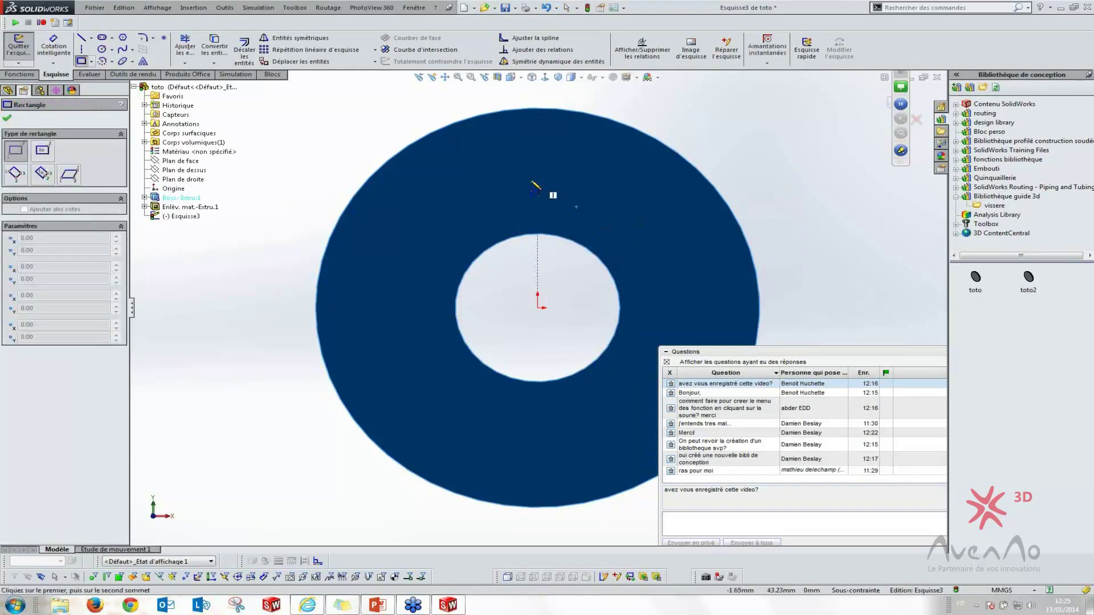
key(Escape)
mouse_move(517, 181)
right_down()
mouse_move(573, 203)
mouse_move(530, 242)
right_up()
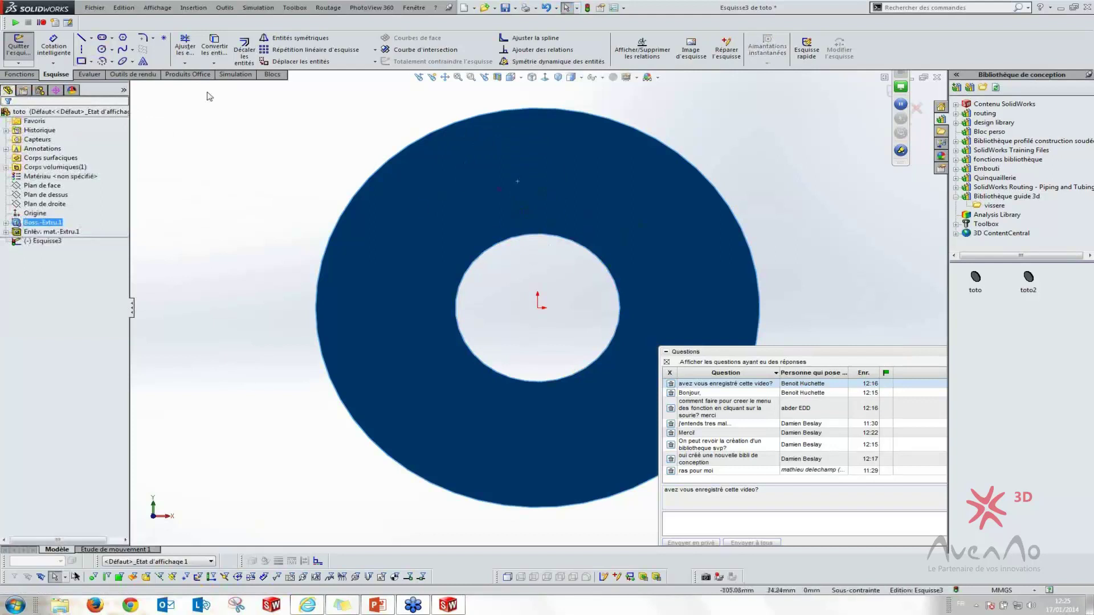
mouse_move(430, 211)
right_down()
mouse_move(454, 219)
mouse_move(448, 230)
right_up()
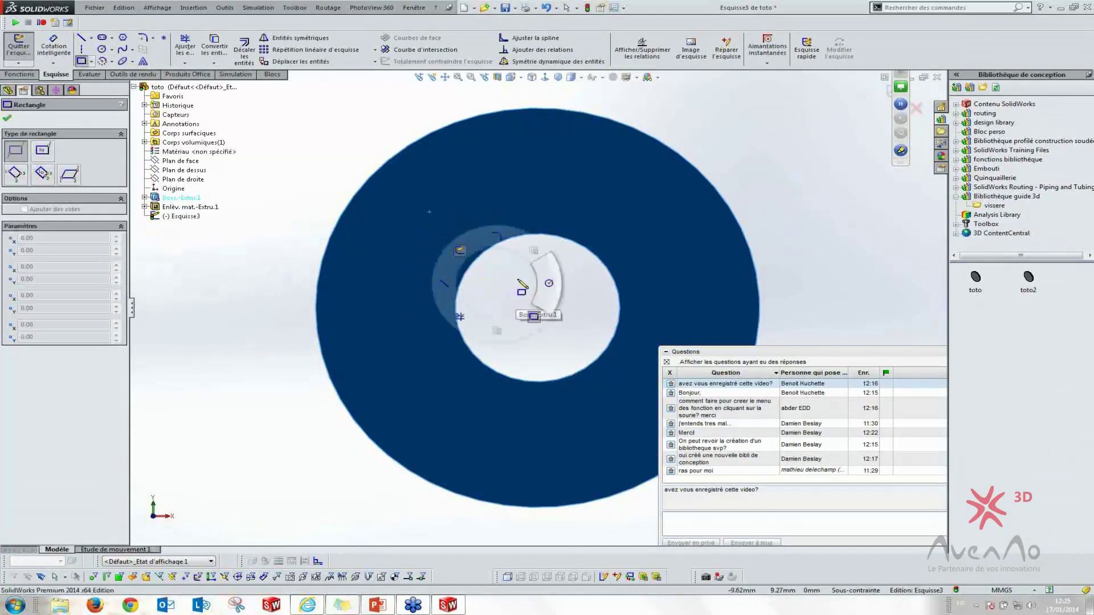
right_drag(504, 289, 530, 285)
right_drag(481, 199, 508, 233)
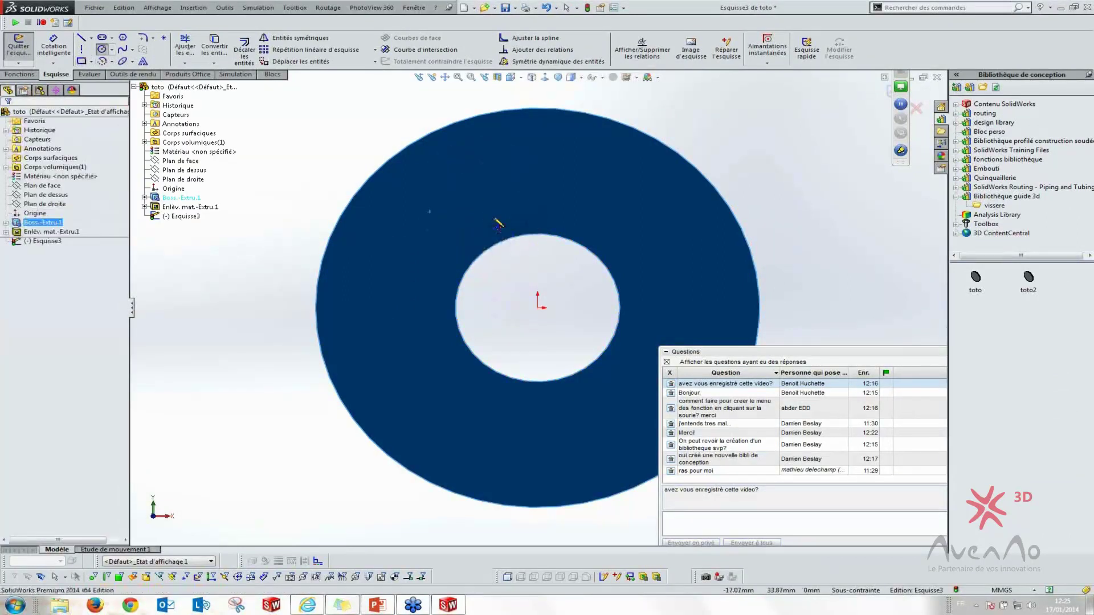
drag(478, 191, 442, 208)
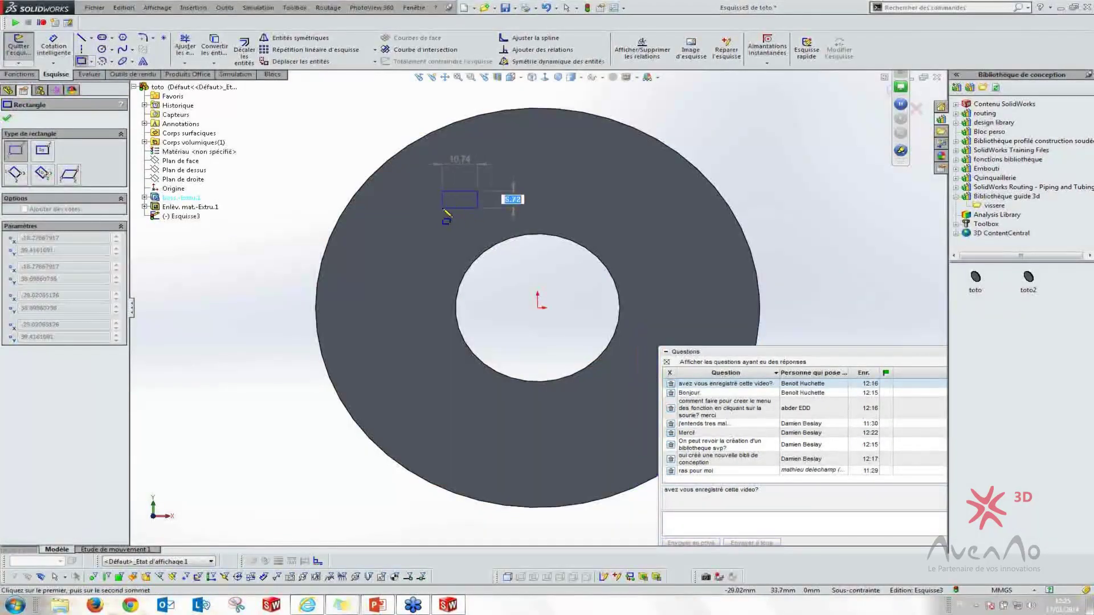
key(Escape)
Extrude-cut the rectangle 'A travers tout' through the disc, creating Enlèv. mat.-Extru.2
right_drag(313, 167, 315, 214)
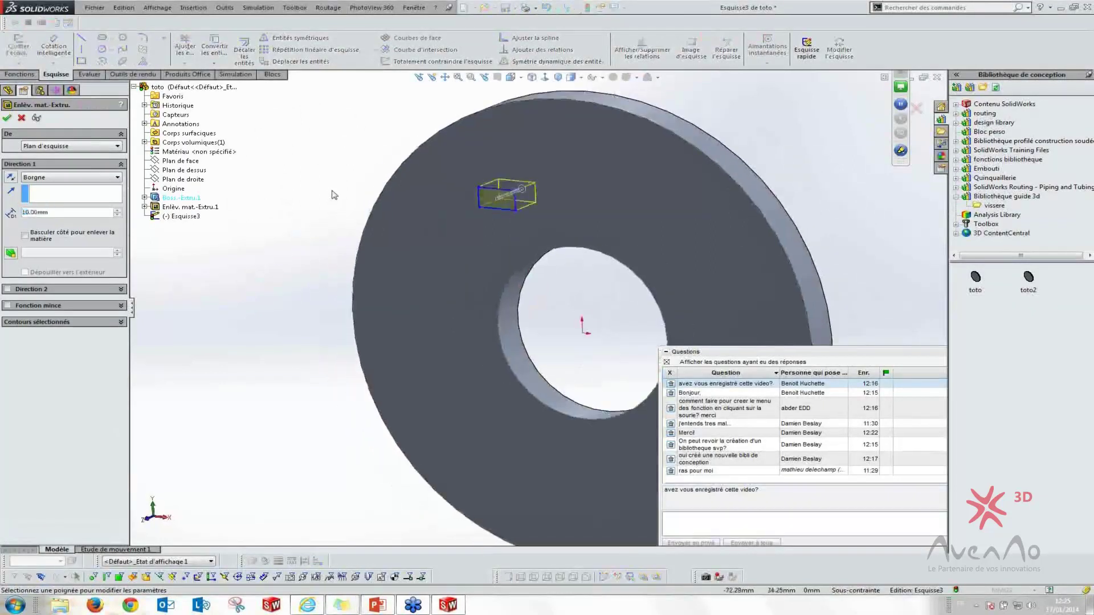
right_click(332, 194)
click(350, 144)
right_click(349, 144)
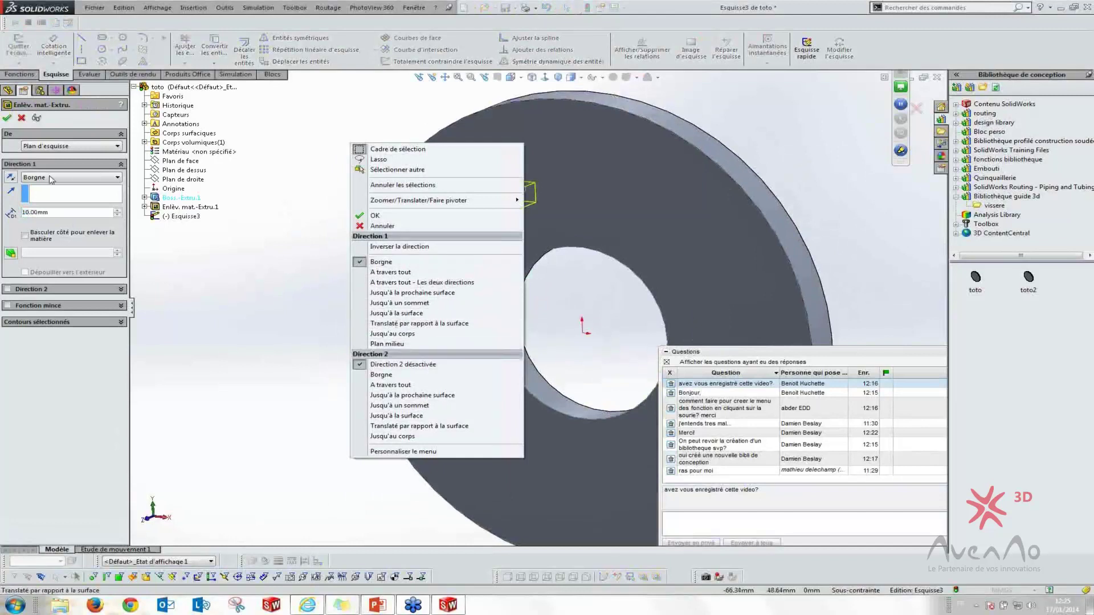
click(405, 273)
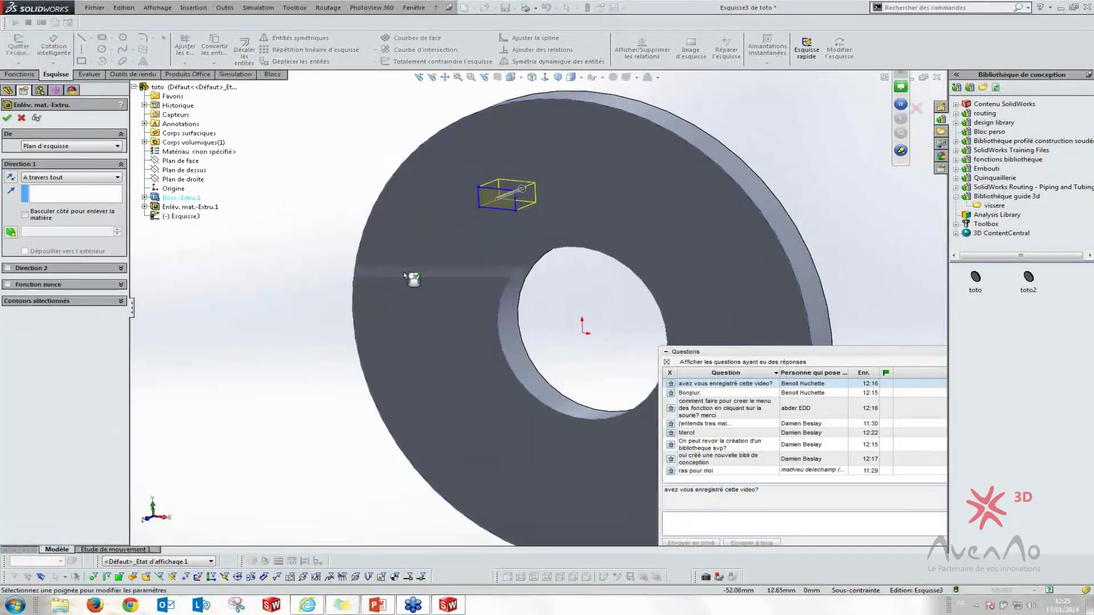
right_click(310, 232)
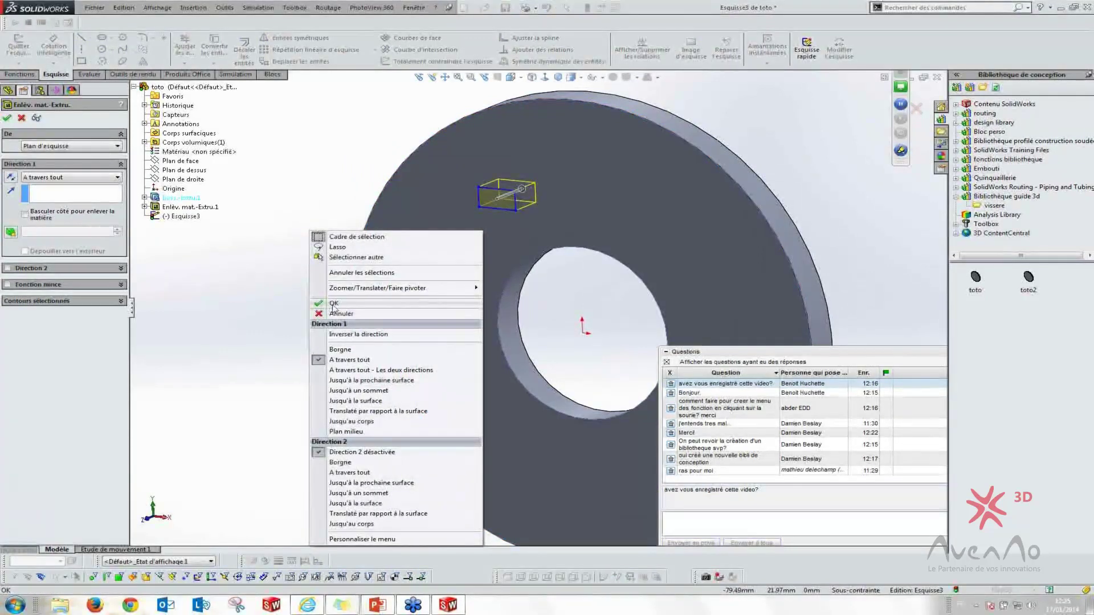
click(333, 304)
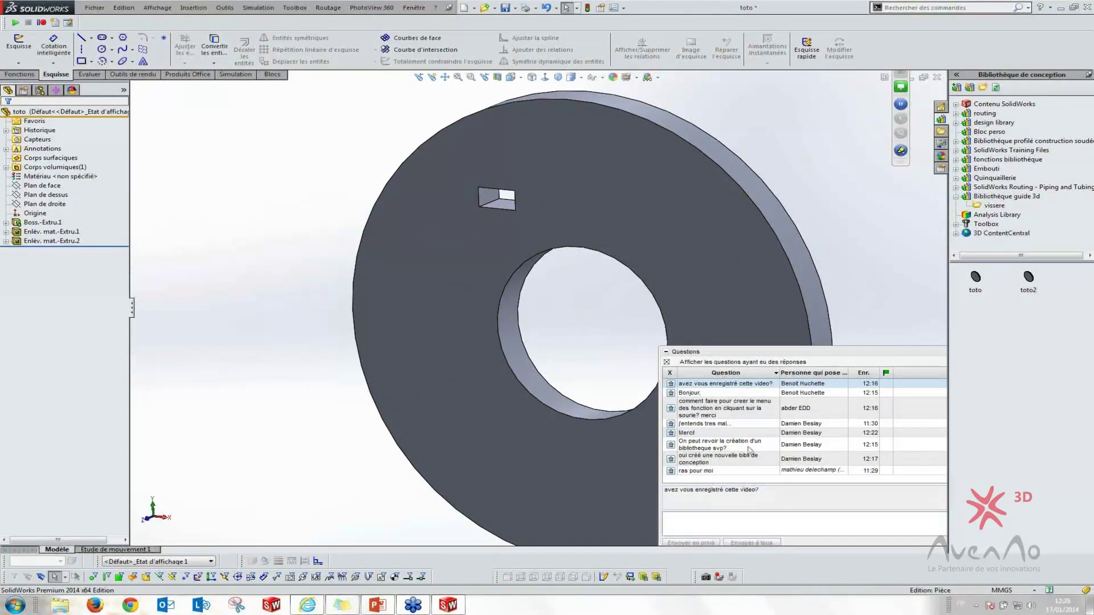
scroll(751, 447, up, 3)
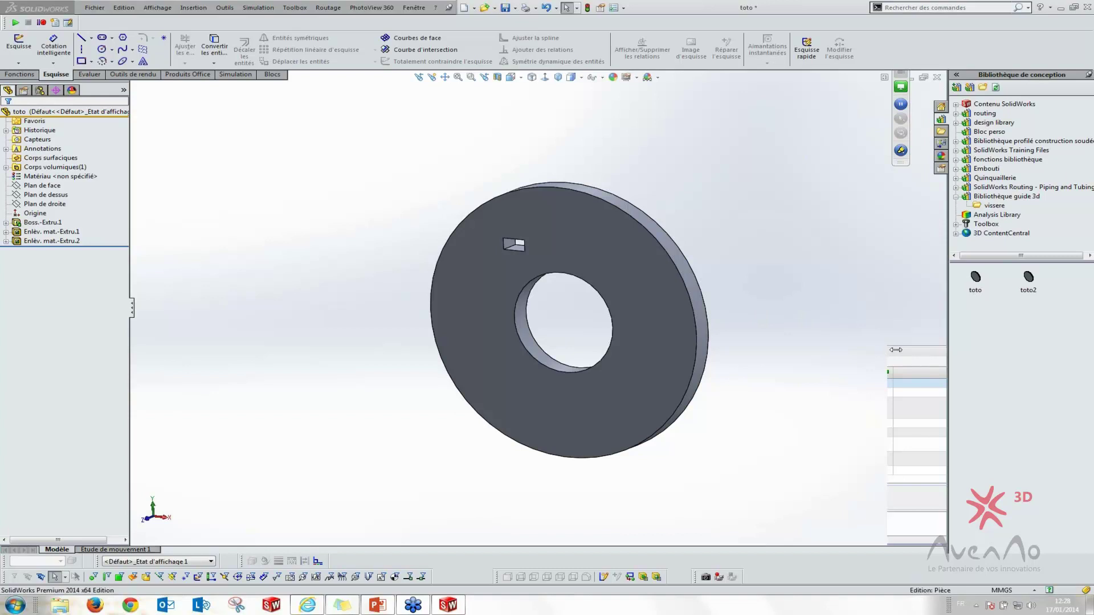
drag(896, 349, 850, 351)
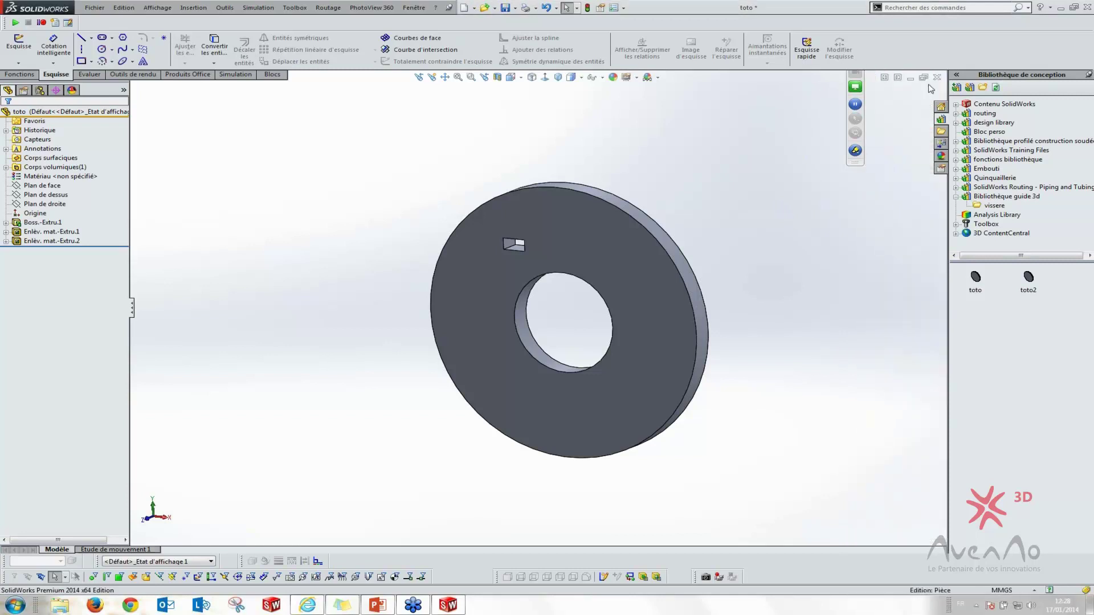
Close the toto part with 'Ne pas enregistrer', discarding its unsaved changes
key(alt+F4)
click(561, 310)
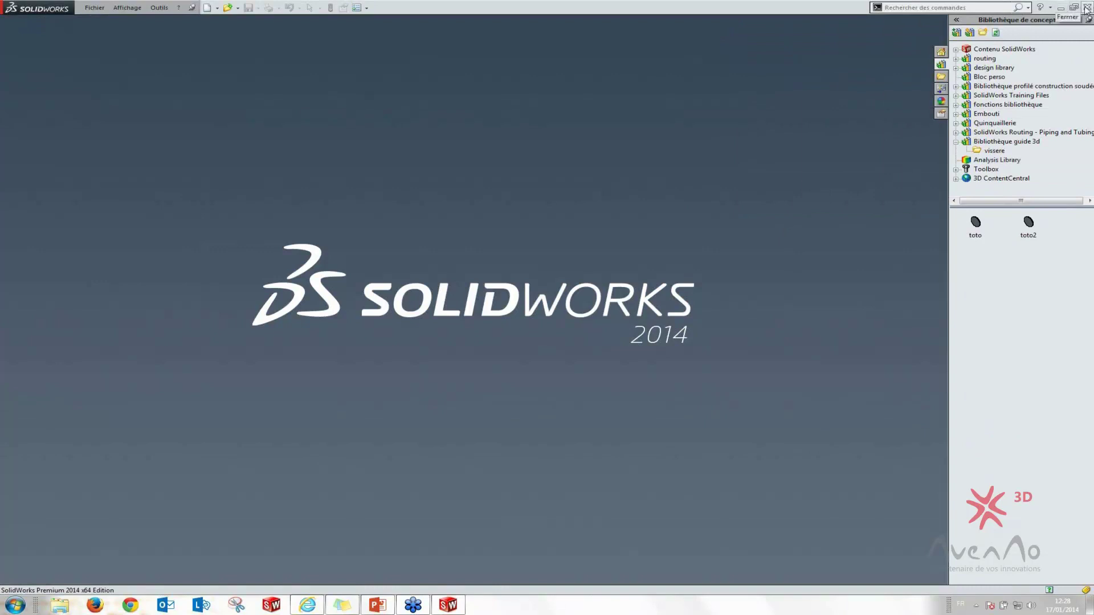
click(411, 609)
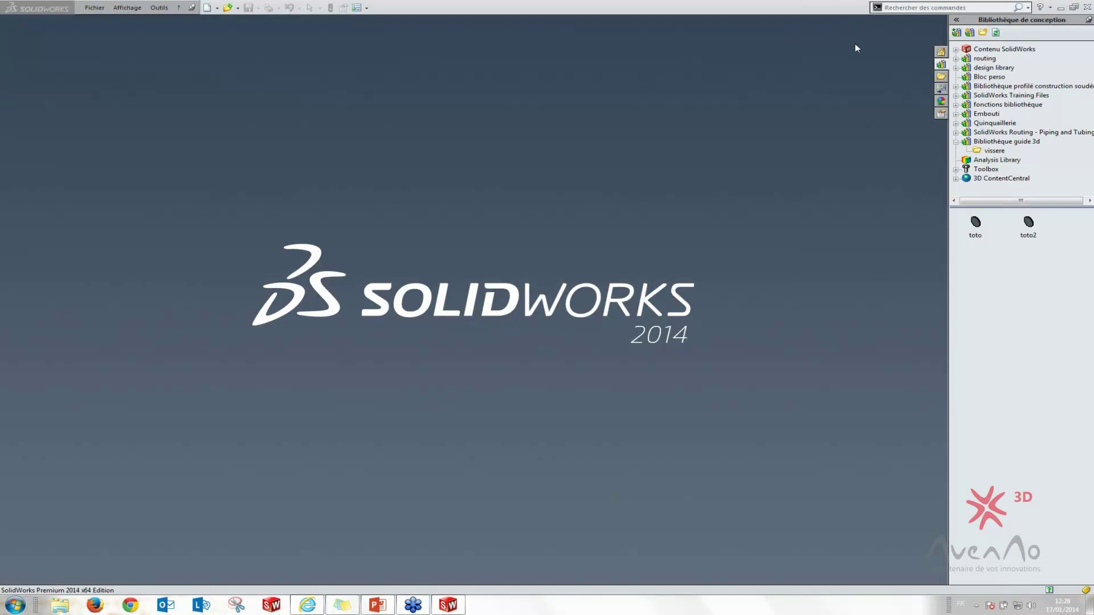